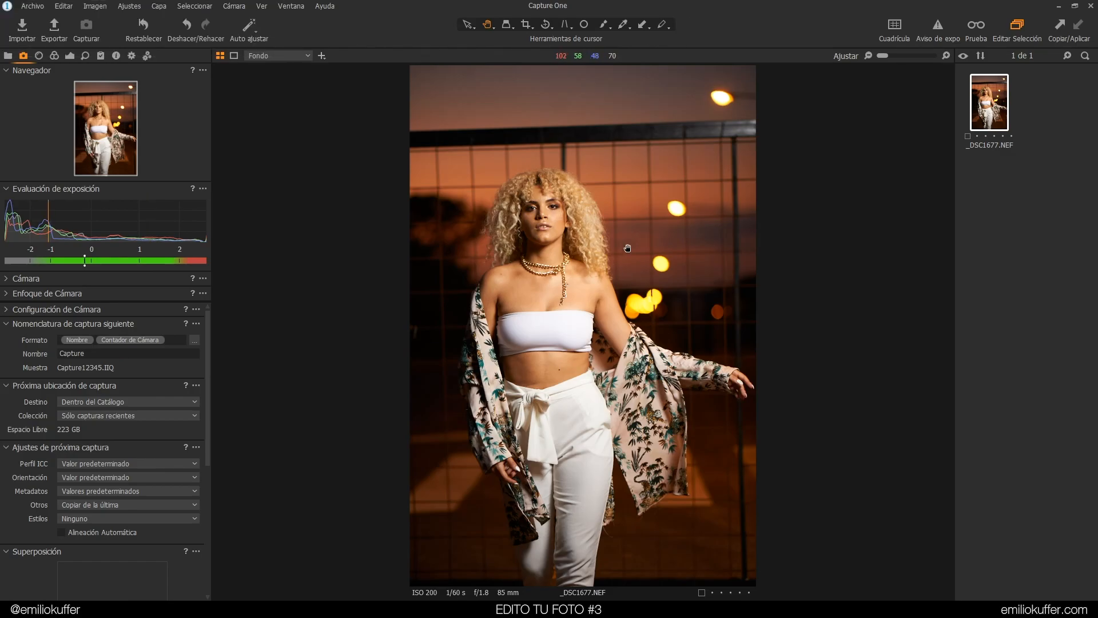
# Zoom in and pan across the photo to examine the model's face, torso and trousers in detail
pyautogui.scroll(3, 551, 215)
pyautogui.rightClick(549, 205)
pyautogui.moveTo(549, 206); pyautogui.dragTo(583, 397)
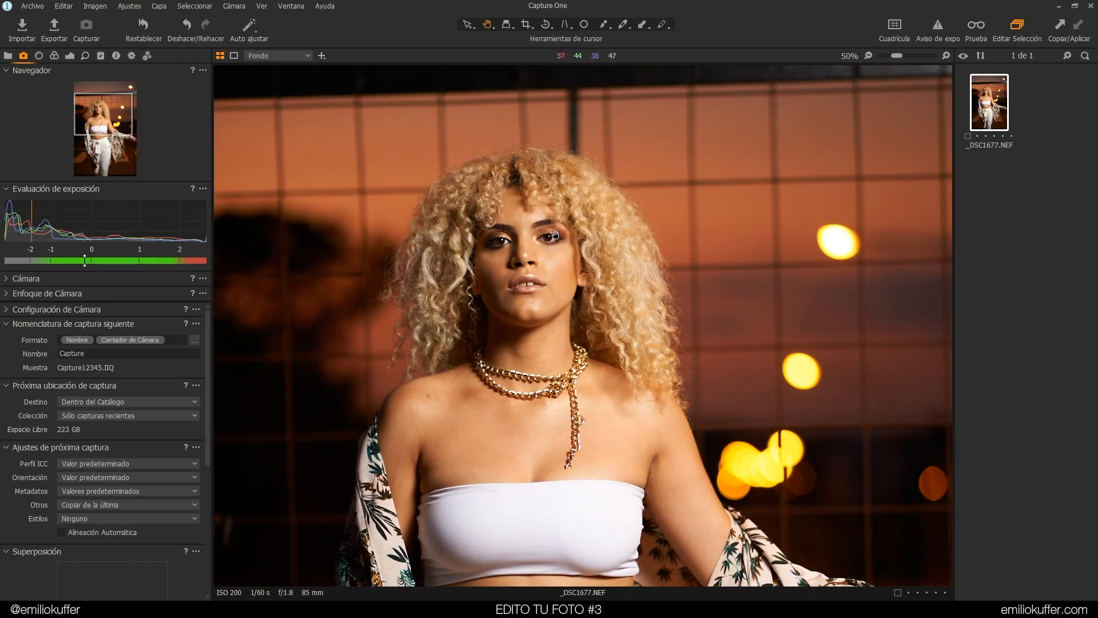
pyautogui.scroll(3, 550, 237)
pyautogui.moveTo(489, 125); pyautogui.dragTo(610, 324)
pyautogui.scroll(-3, 611, 324)
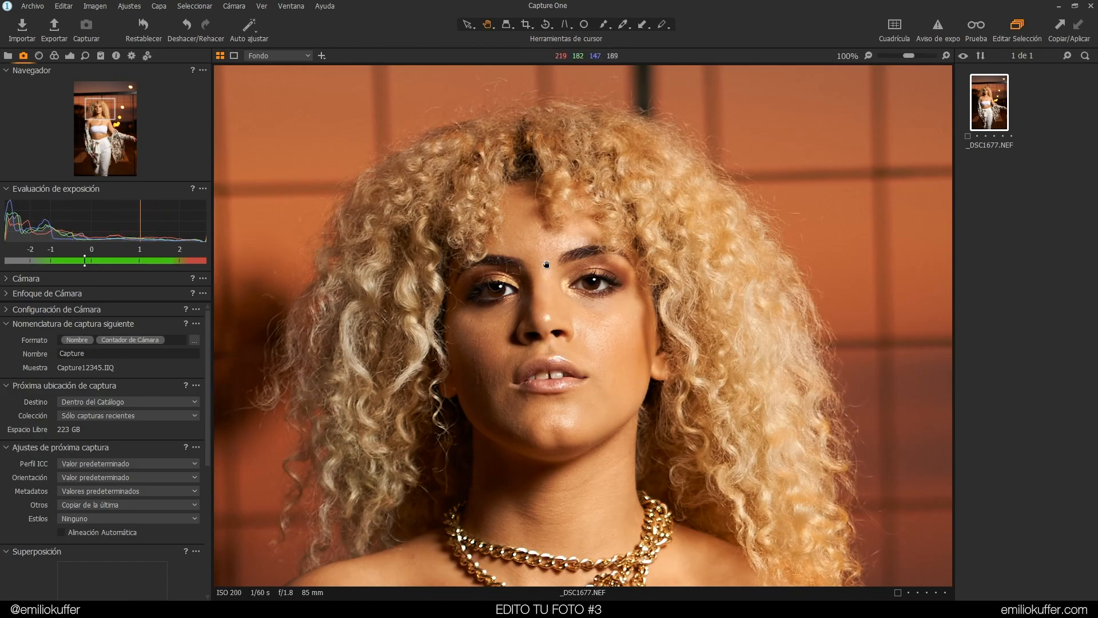
pyautogui.moveTo(577, 304); pyautogui.dragTo(631, 183)
pyautogui.moveTo(616, 391); pyautogui.dragTo(705, 448)
pyautogui.rightClick(734, 385)
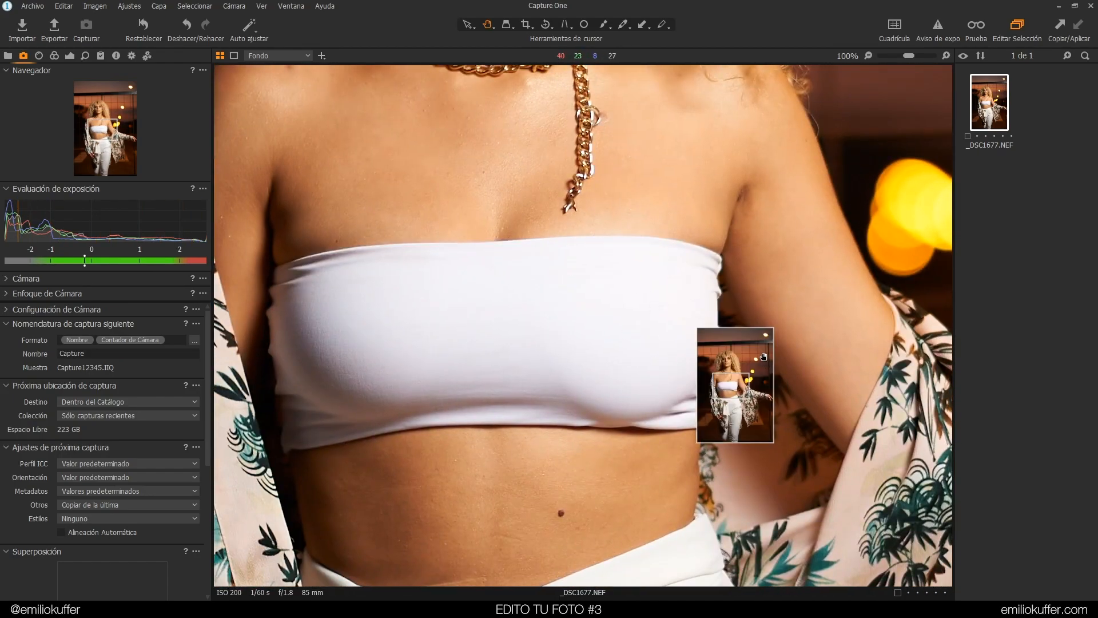
pyautogui.moveTo(644, 218); pyautogui.dragTo(735, 406)
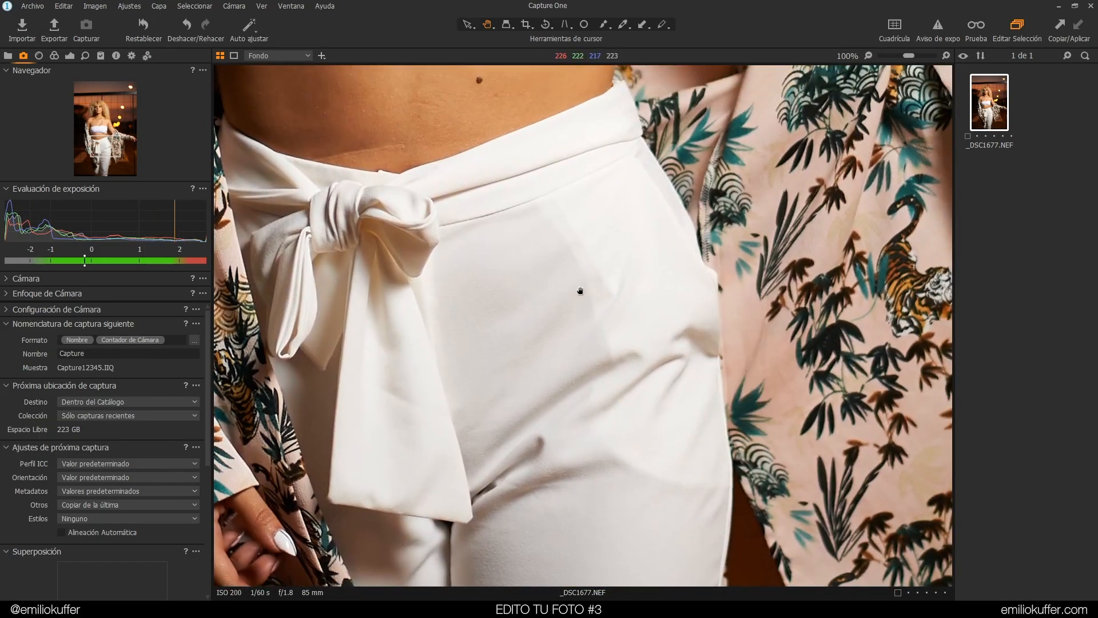
pyautogui.scroll(-1, 701, 189)
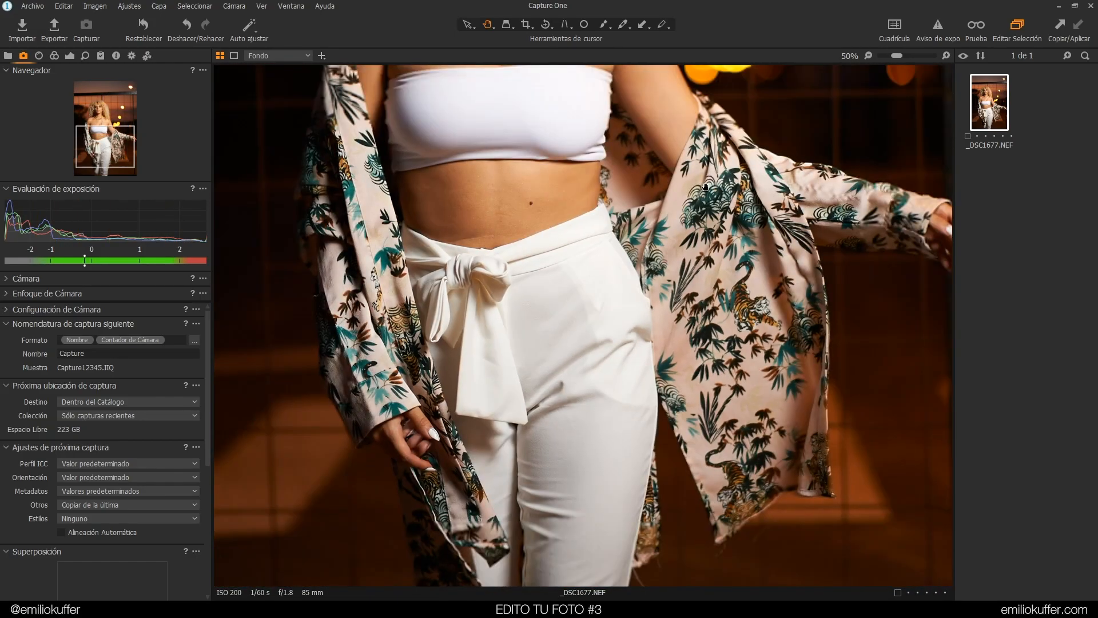
# Examine the full photo, panning over the background lights and grid
pyautogui.scroll(-2, 701, 166)
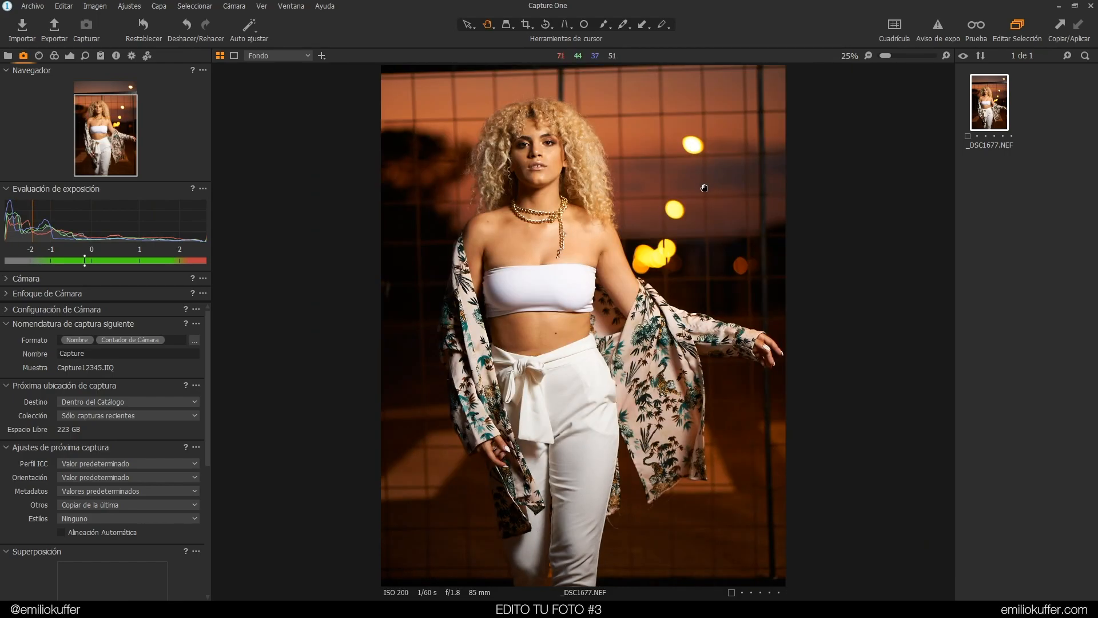
pyautogui.rightClick(705, 189)
pyautogui.moveTo(705, 189); pyautogui.dragTo(711, 238)
pyautogui.moveTo(715, 169); pyautogui.dragTo(721, 223)
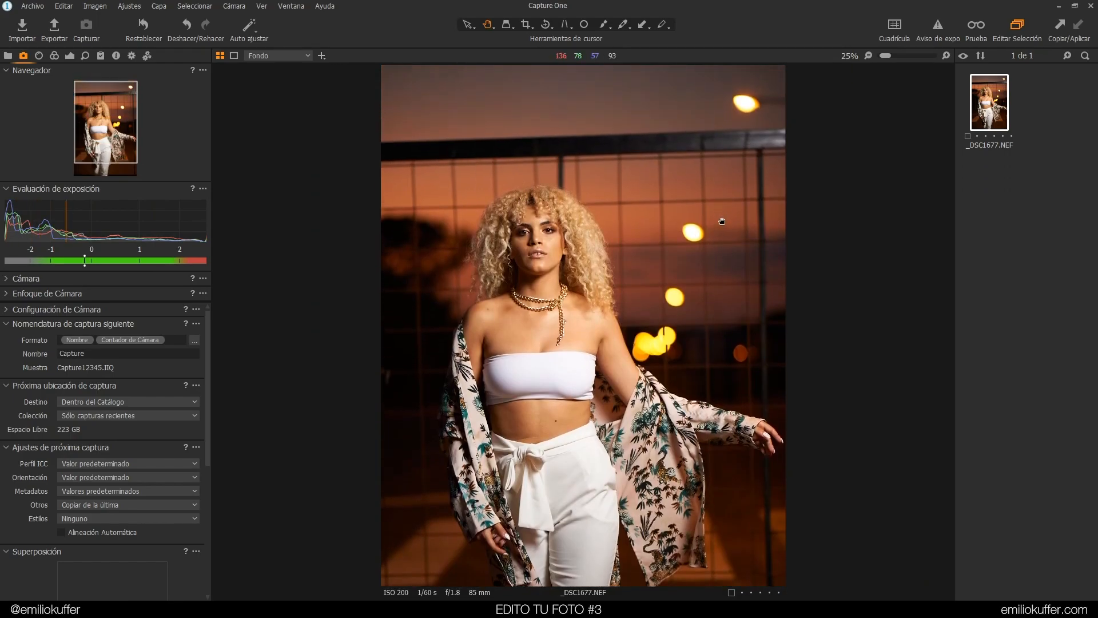
pyautogui.moveTo(744, 301); pyautogui.dragTo(708, 186)
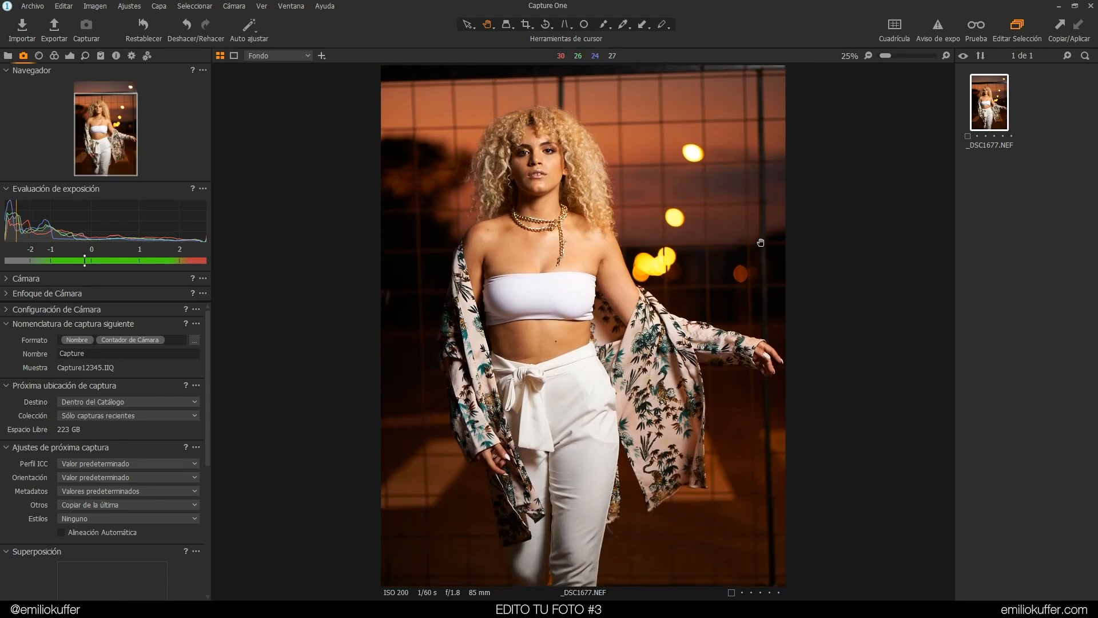
pyautogui.moveTo(739, 344); pyautogui.dragTo(743, 277)
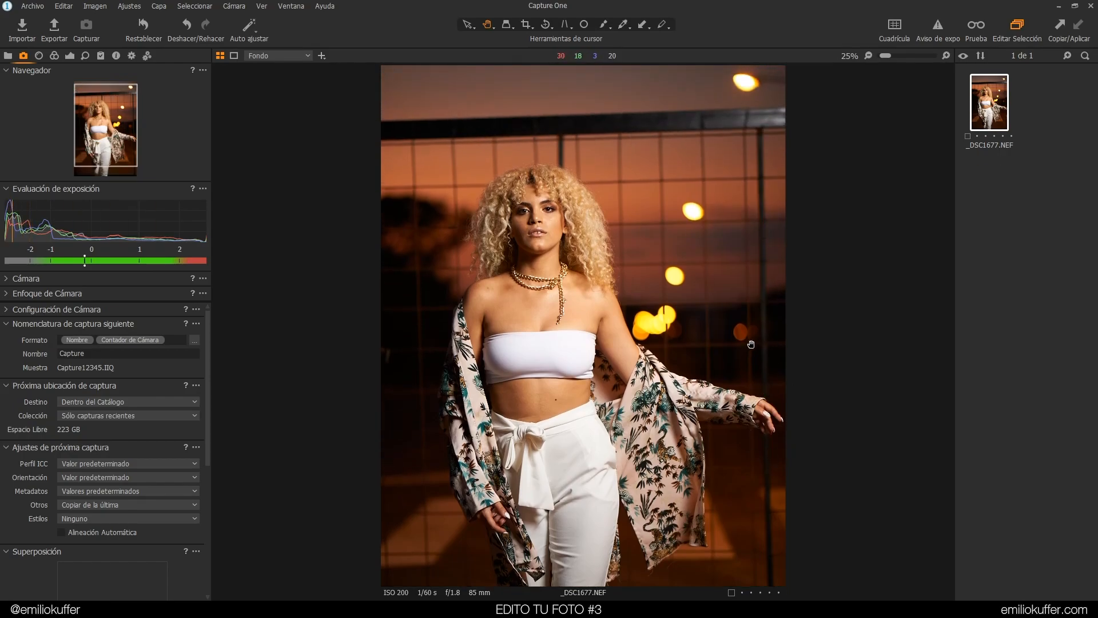
pyautogui.moveTo(754, 326); pyautogui.dragTo(705, 159)
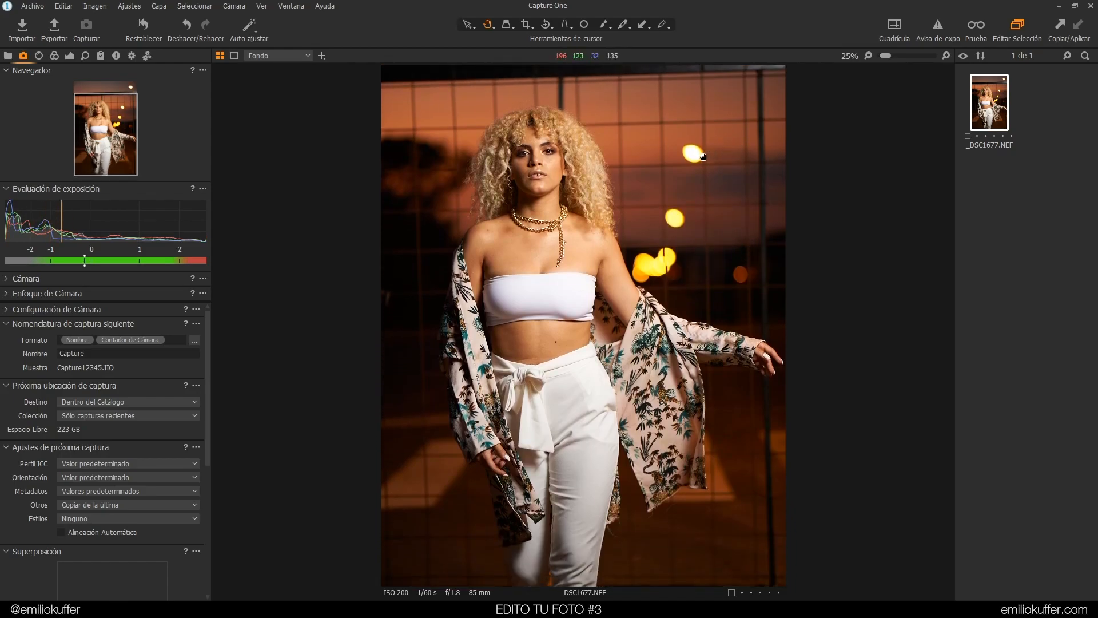
pyautogui.moveTo(774, 363); pyautogui.dragTo(750, 341)
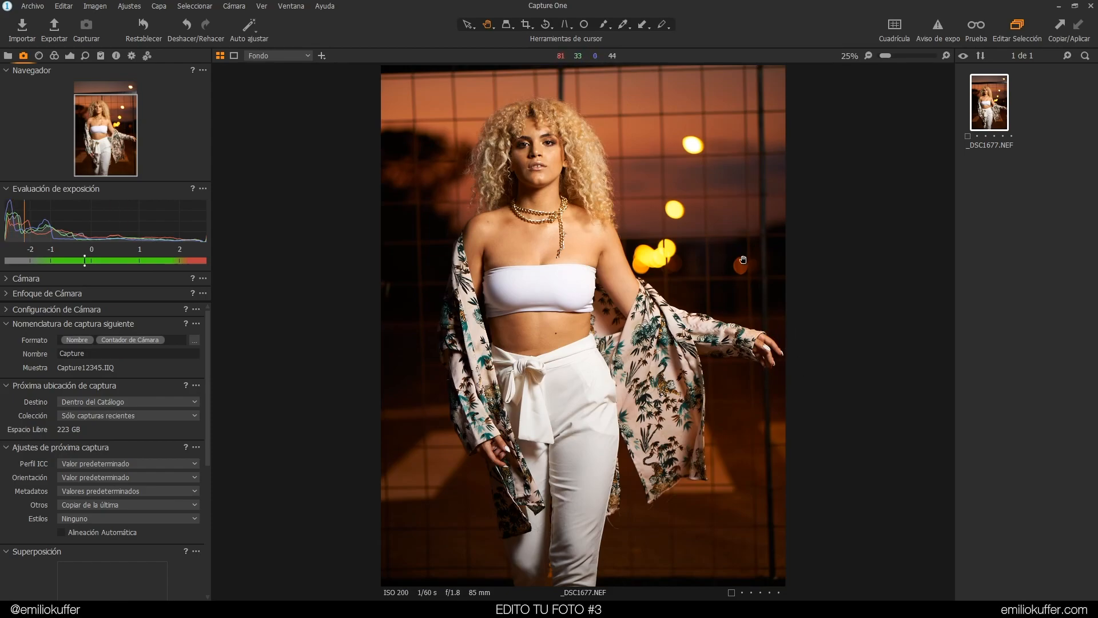
# Select the annotation drawing tool
pyautogui.click(663, 27)
pyautogui.moveTo(771, 335)
pyautogui.mouseDown()
pyautogui.moveTo(726, 300)
pyautogui.moveTo(747, 360)
pyautogui.mouseUp()
pyautogui.moveTo(723, 185); pyautogui.dragTo(754, 183)
pyautogui.moveTo(776, 517); pyautogui.dragTo(749, 538)
pyautogui.moveTo(772, 342); pyautogui.dragTo(776, 371)
pyautogui.moveTo(777, 315); pyautogui.dragTo(783, 330)
# Review the image's metadata, including camera, lens and exposure details
pyautogui.click(116, 56)
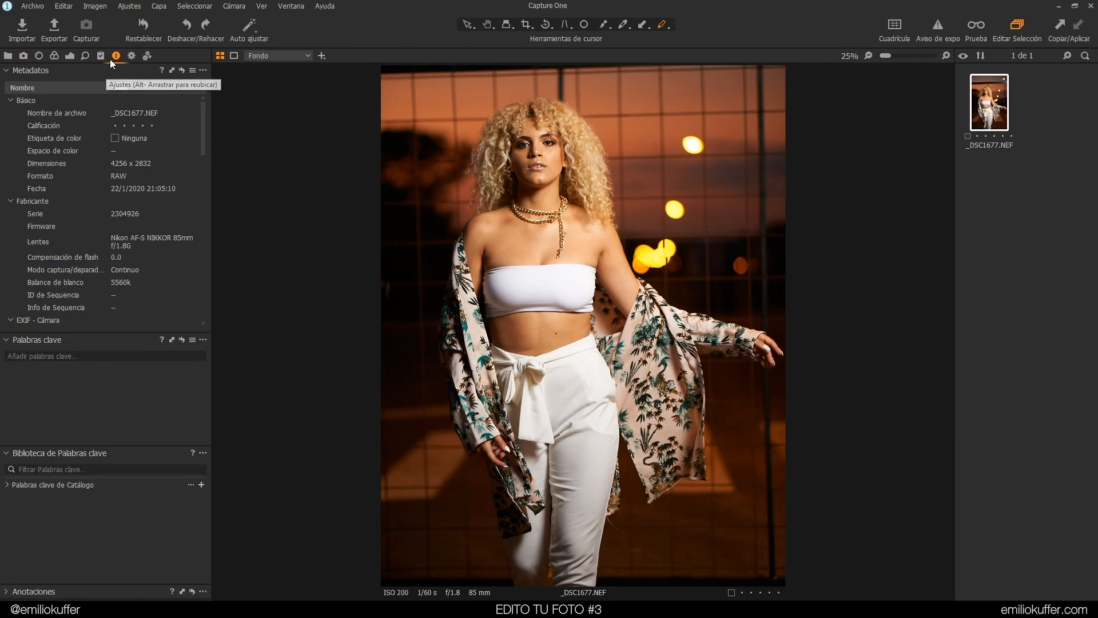
pyautogui.scroll(-3, 200, 127)
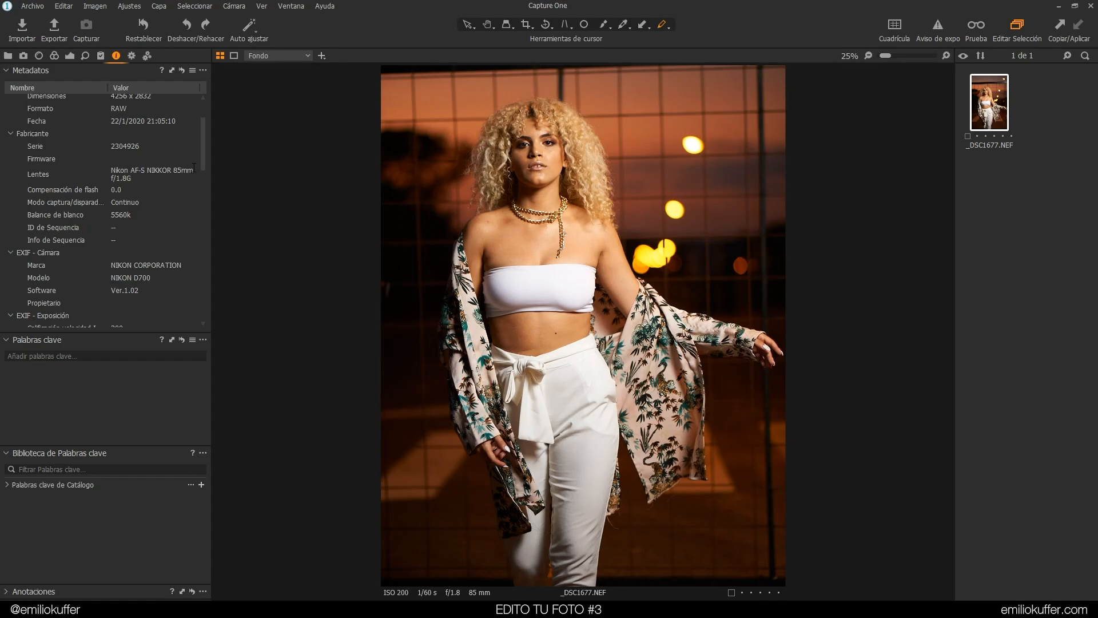
pyautogui.moveTo(201, 150); pyautogui.dragTo(194, 193)
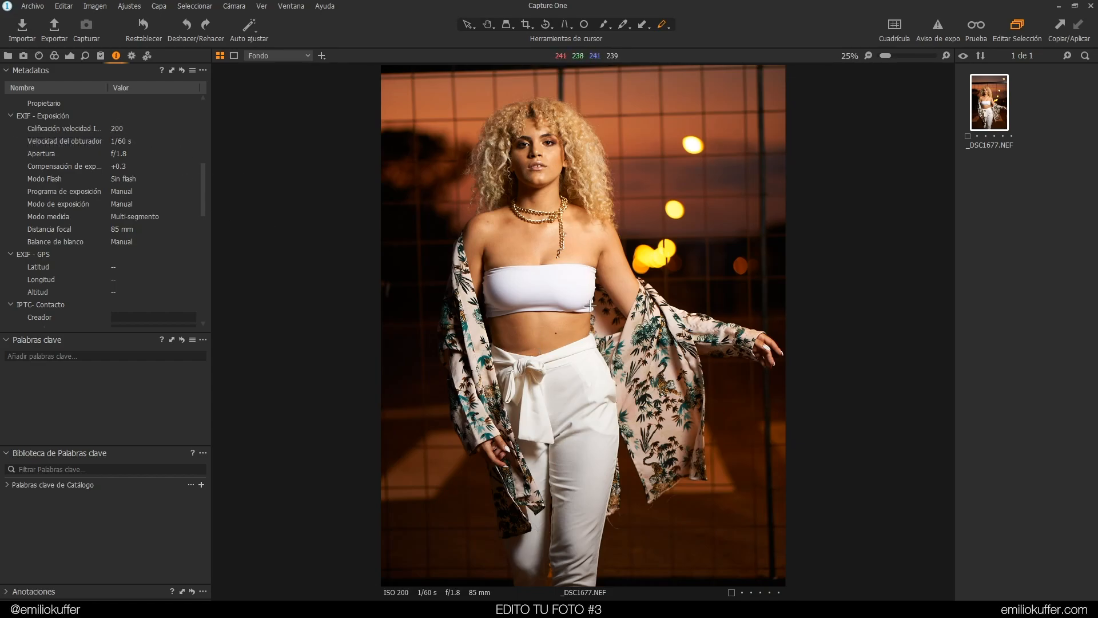
pyautogui.scroll(-2, 204, 185)
pyautogui.moveTo(204, 186); pyautogui.dragTo(201, 94)
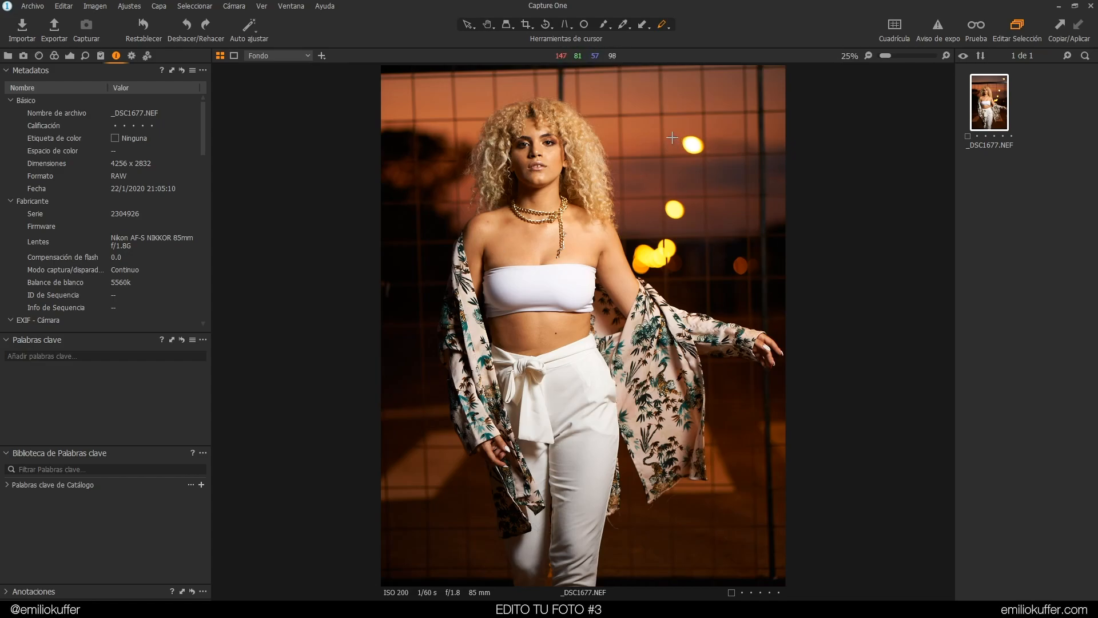
pyautogui.moveTo(203, 111)
pyautogui.mouseDown()
pyautogui.moveTo(197, 141)
pyautogui.moveTo(199, 98)
pyautogui.mouseUp()
# Enable Diffraction Correction in the lens correction settings
pyautogui.click(38, 56)
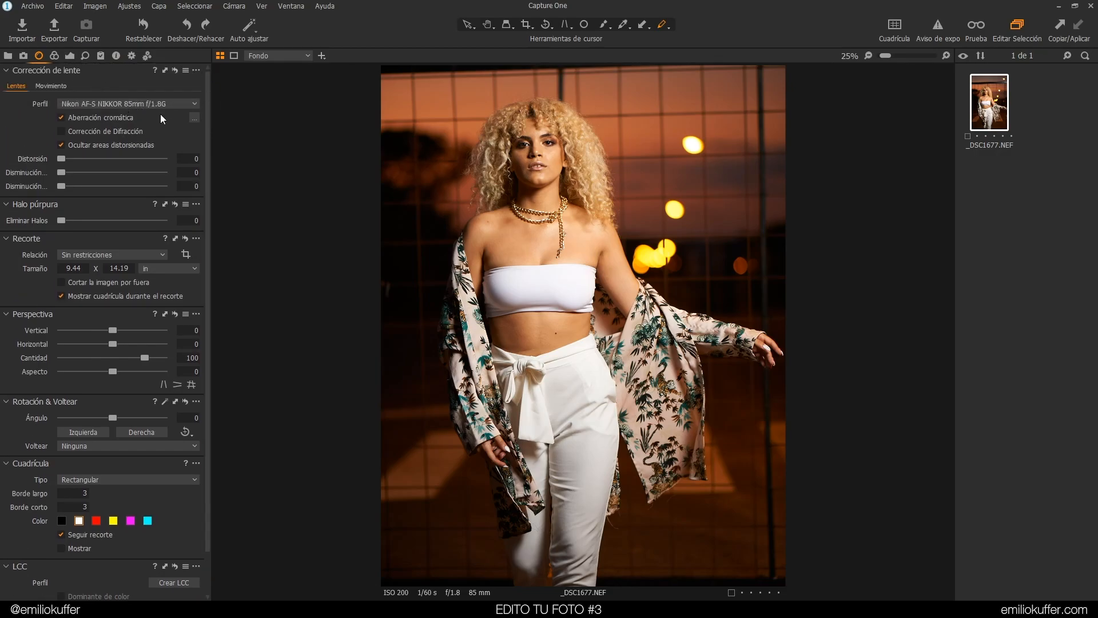
pyautogui.click(135, 131)
# Try a Distortion correction of 108 and reset it to 0
pyautogui.moveTo(63, 162); pyautogui.dragTo(155, 178)
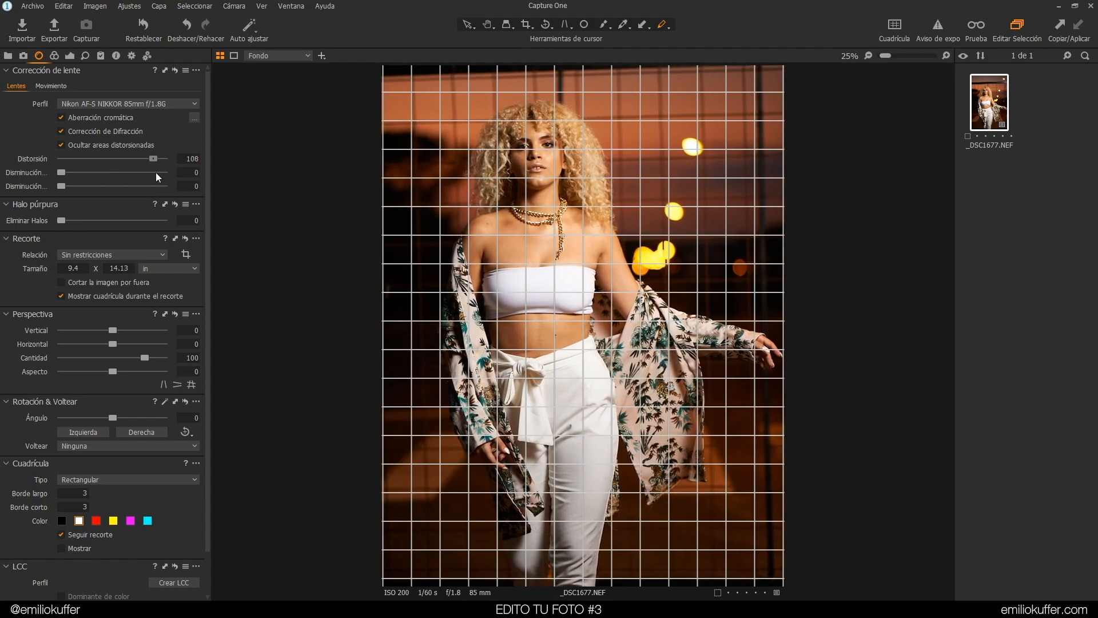
pyautogui.doubleClick(144, 160)
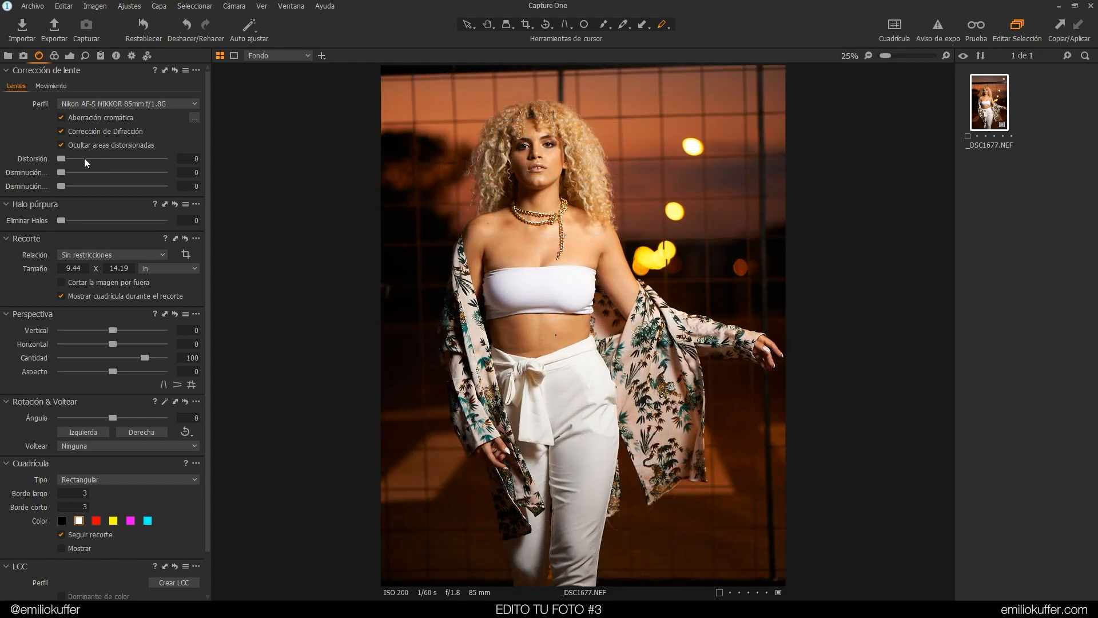
pyautogui.moveTo(62, 160); pyautogui.dragTo(21, 162)
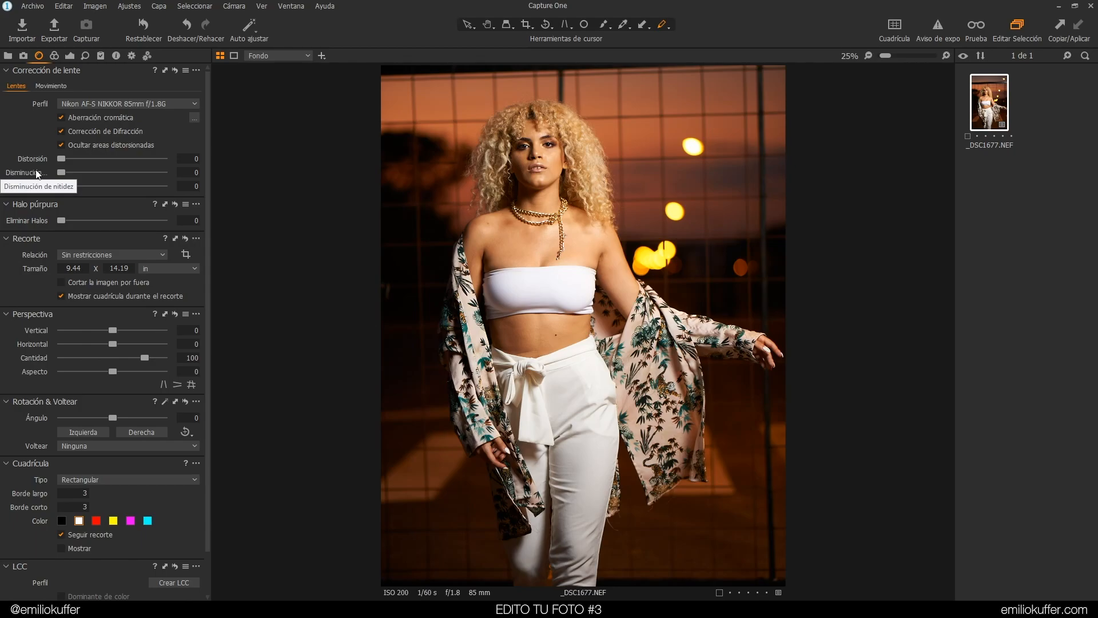
# Set sharpness falloff to 100 and raise the light falloff correction to 77
pyautogui.moveTo(62, 172); pyautogui.dragTo(113, 176)
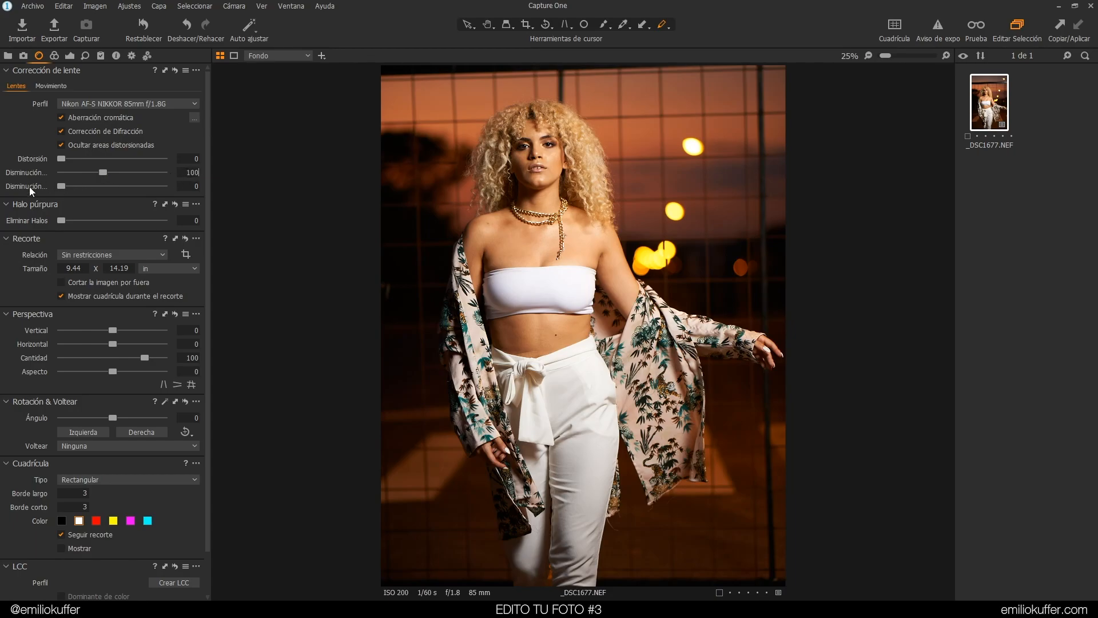
pyautogui.moveTo(62, 186); pyautogui.dragTo(94, 181)
pyautogui.moveTo(121, 183)
pyautogui.mouseDown()
pyautogui.moveTo(57, 190)
pyautogui.moveTo(173, 193)
pyautogui.moveTo(61, 198)
pyautogui.moveTo(146, 181)
pyautogui.moveTo(75, 186)
pyautogui.moveTo(160, 178)
pyautogui.moveTo(64, 186)
pyautogui.moveTo(131, 173)
pyautogui.moveTo(111, 193)
pyautogui.moveTo(57, 192)
pyautogui.moveTo(130, 193)
pyautogui.mouseUp()
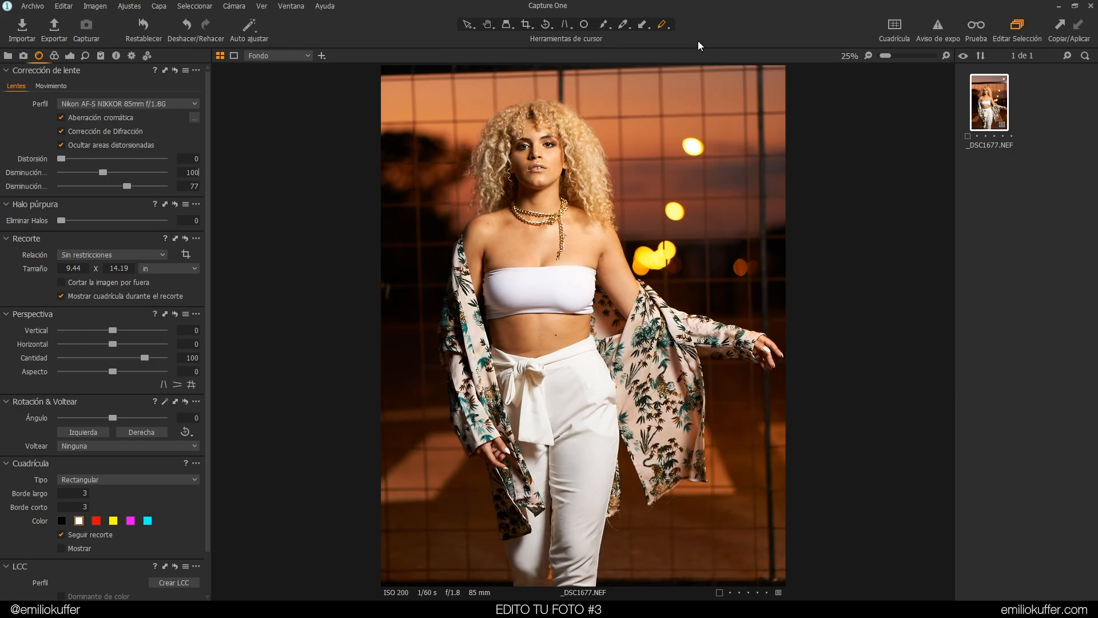
# Circle both darkened bottom corners with annotations and readjust the light falloff correction
pyautogui.moveTo(724, 543); pyautogui.dragTo(723, 537)
pyautogui.moveTo(395, 541)
pyautogui.mouseDown()
pyautogui.moveTo(422, 530)
pyautogui.moveTo(393, 536)
pyautogui.mouseUp()
pyautogui.moveTo(127, 186); pyautogui.dragTo(103, 189)
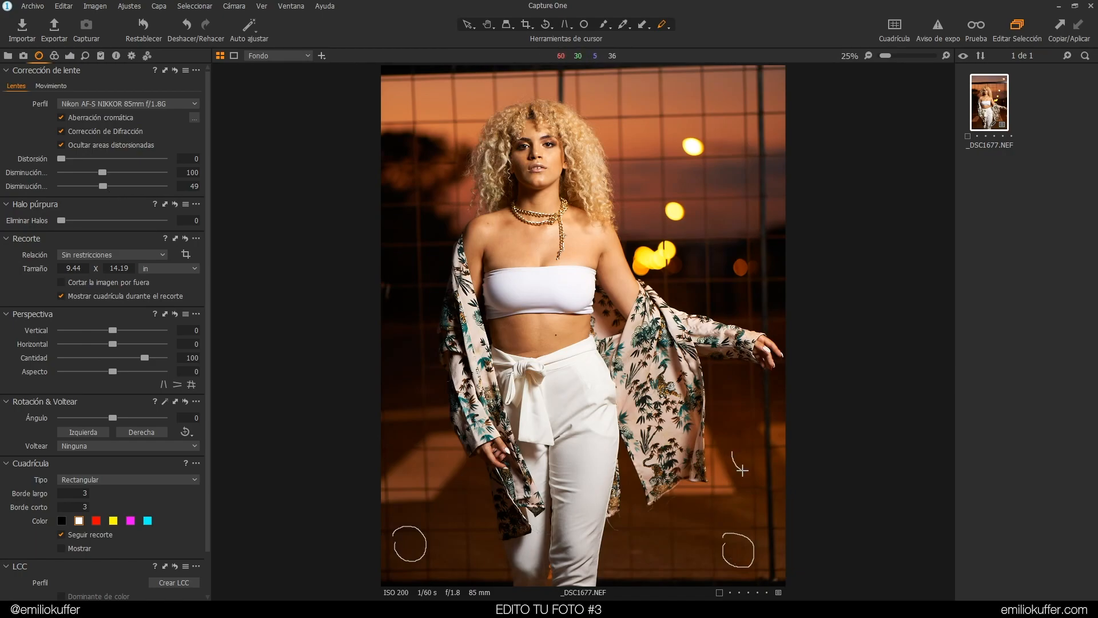
pyautogui.moveTo(104, 186)
pyautogui.mouseDown()
pyautogui.moveTo(81, 189)
pyautogui.moveTo(124, 186)
pyautogui.mouseUp()
pyautogui.moveTo(111, 186)
pyautogui.mouseDown()
pyautogui.moveTo(82, 187)
pyautogui.moveTo(148, 195)
pyautogui.moveTo(111, 194)
pyautogui.moveTo(147, 195)
pyautogui.moveTo(152, 217)
pyautogui.moveTo(157, 200)
pyautogui.moveTo(114, 195)
pyautogui.moveTo(152, 195)
pyautogui.moveTo(114, 191)
pyautogui.mouseUp()
pyautogui.moveTo(207, 146); pyautogui.dragTo(209, 172)
# Set the white balance temperature to 5500 K
pyautogui.click(54, 55)
pyautogui.scroll(-4, 158, 549)
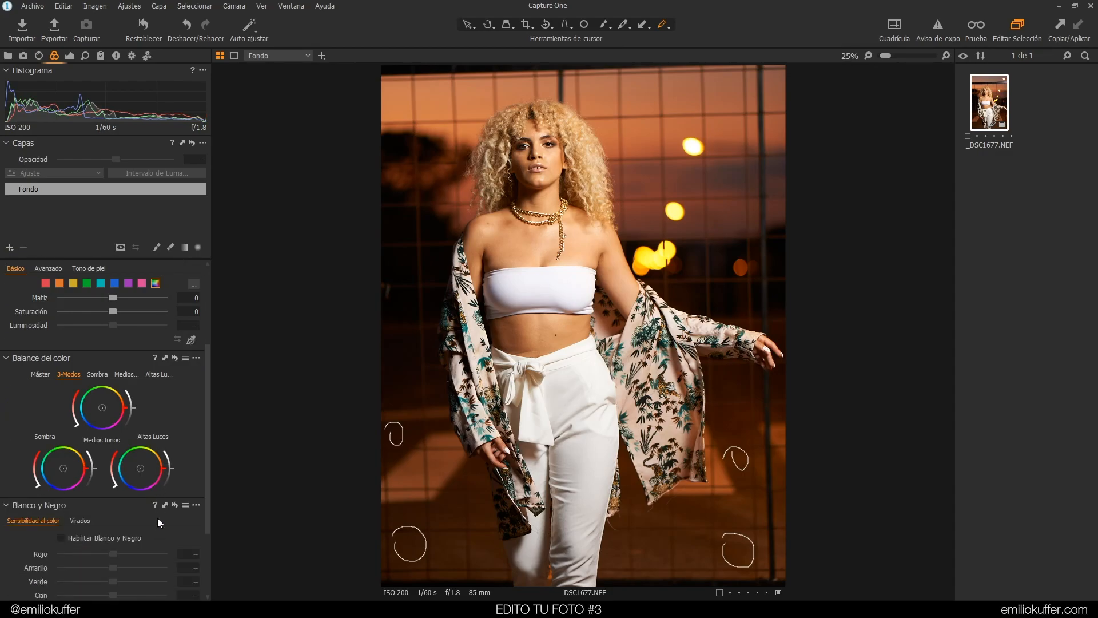
pyautogui.moveTo(207, 517); pyautogui.dragTo(217, 388)
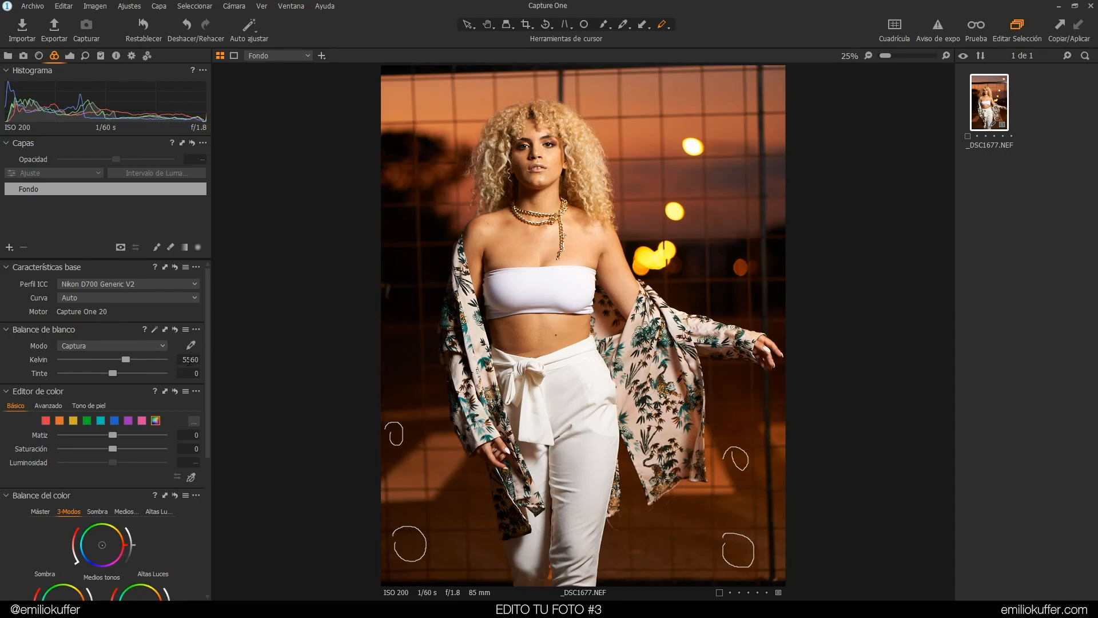
pyautogui.click(192, 362)
pyautogui.write('00')
pyautogui.click(195, 373)
pyautogui.click(157, 346)
pyautogui.click(139, 367)
pyautogui.click(190, 359)
pyautogui.write('5500')
pyautogui.press('Return')
# Set the white balance tint to 0
pyautogui.click(195, 373)
pyautogui.moveTo(115, 373)
pyautogui.mouseDown()
pyautogui.moveTo(105, 372)
pyautogui.moveTo(121, 366)
pyautogui.moveTo(111, 369)
pyautogui.moveTo(115, 358)
pyautogui.mouseUp()
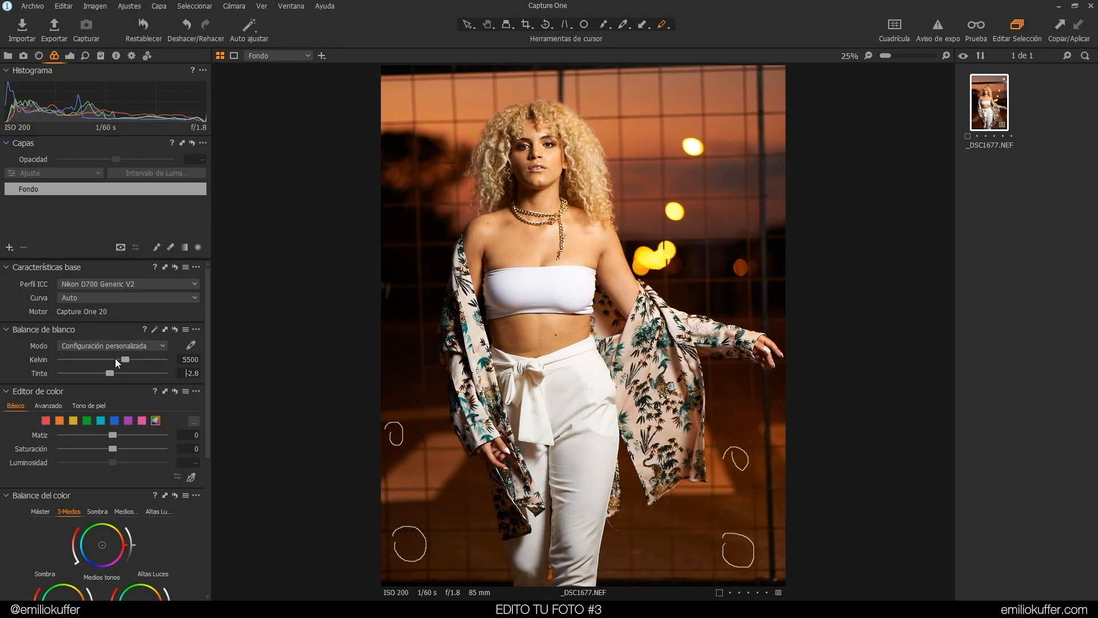
pyautogui.write('0')
pyautogui.click(188, 362)
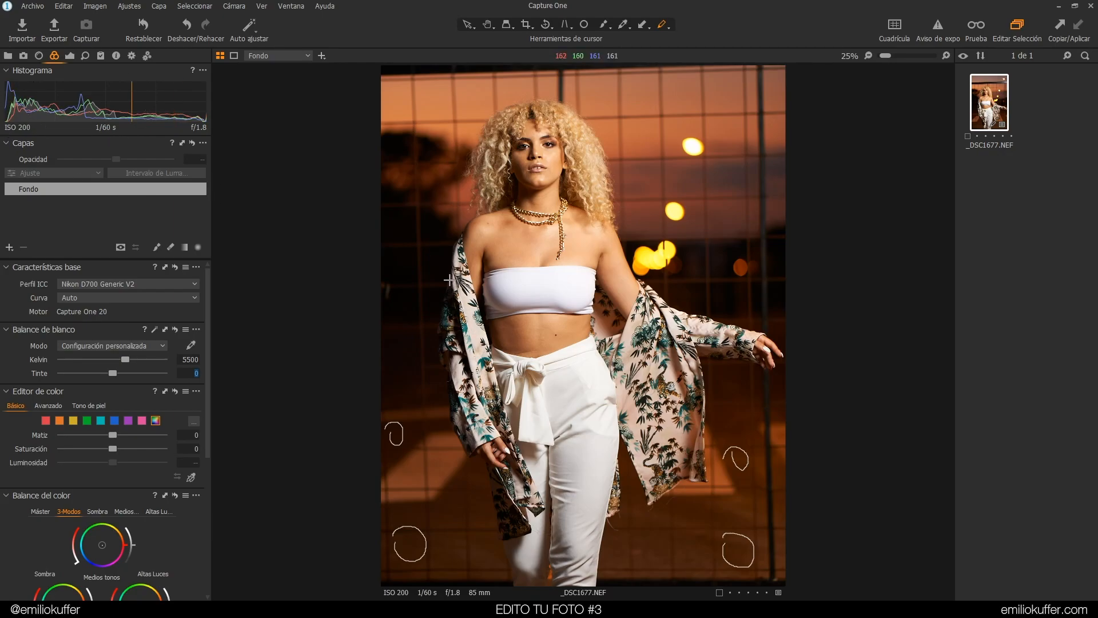
# Set Shadows in High Dynamic Range to 17
pyautogui.click(70, 56)
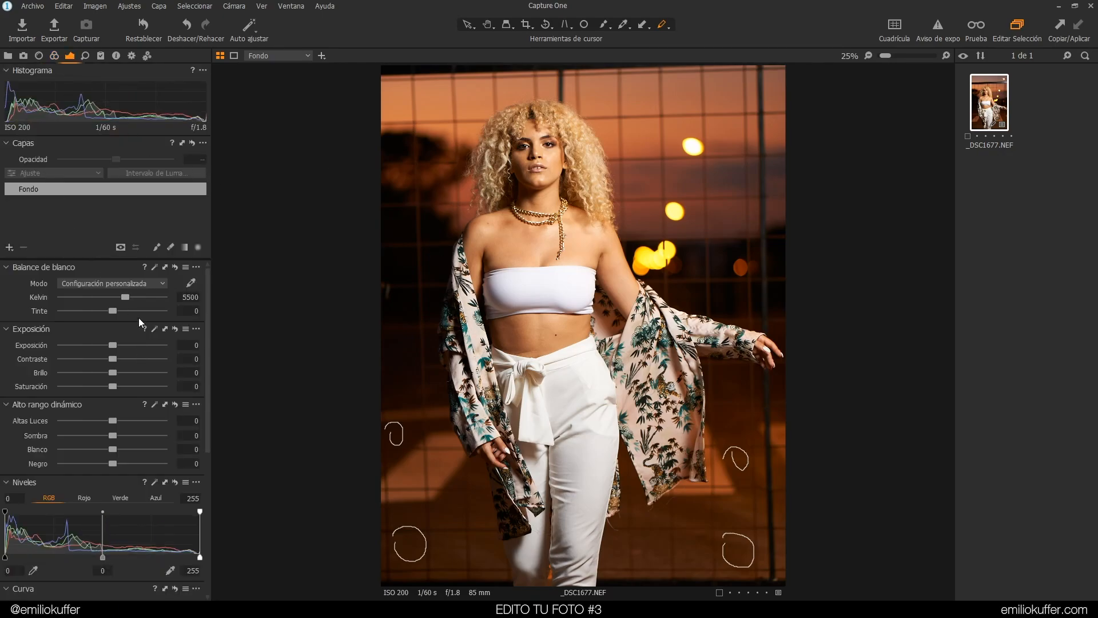
pyautogui.scroll(-3, 209, 426)
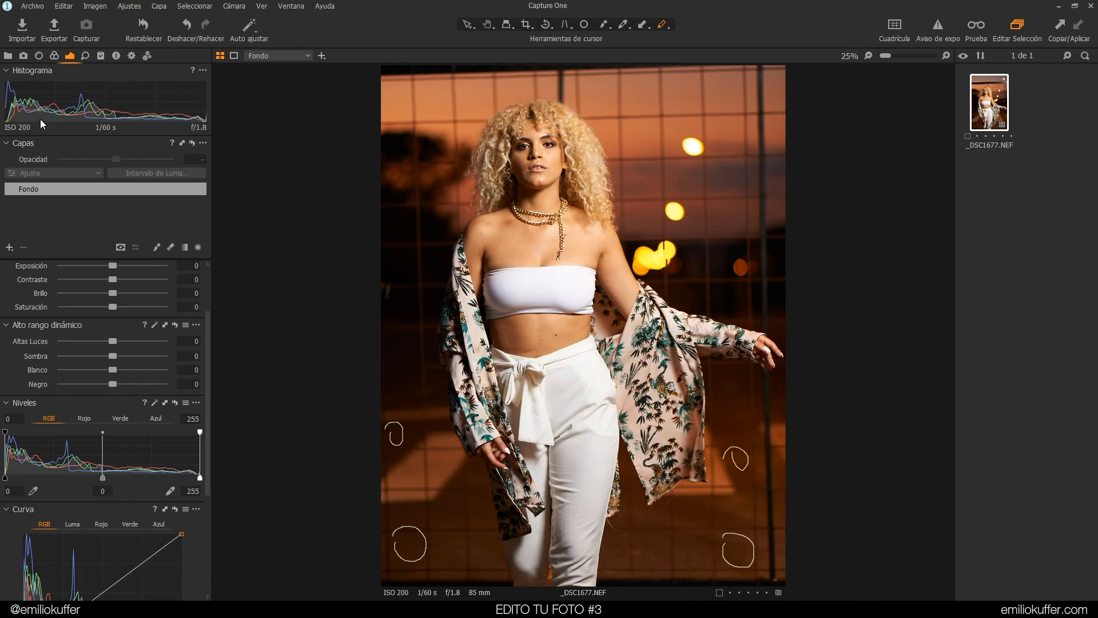
pyautogui.moveTo(113, 354); pyautogui.dragTo(167, 352)
pyautogui.scroll(2, 430, 189)
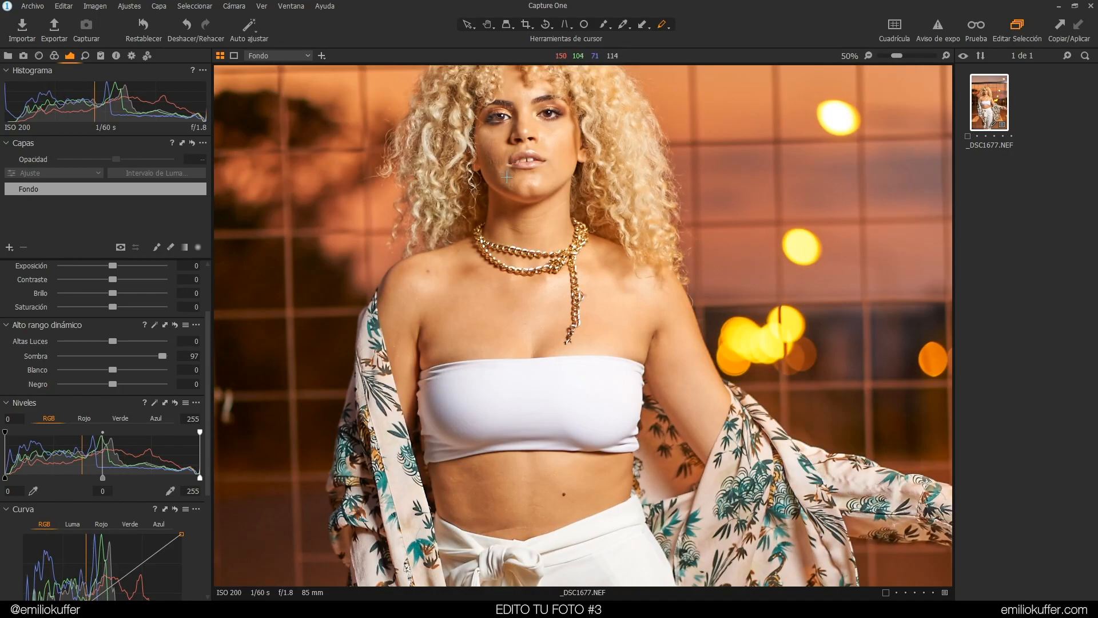
pyautogui.rightClick(390, 200)
pyautogui.moveTo(389, 199); pyautogui.dragTo(324, 186)
pyautogui.moveTo(155, 349); pyautogui.dragTo(121, 355)
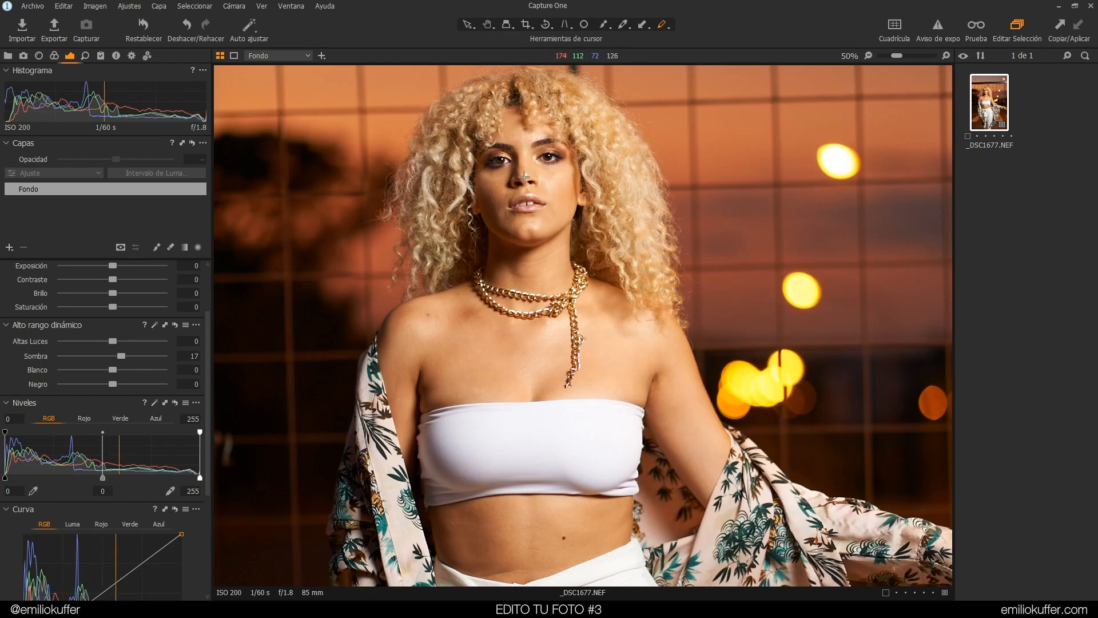
# Circle the face, eye area and upper chest with annotation marks
pyautogui.moveTo(469, 122)
pyautogui.mouseDown()
pyautogui.moveTo(446, 160)
pyautogui.moveTo(557, 203)
pyautogui.moveTo(475, 107)
pyautogui.moveTo(427, 174)
pyautogui.mouseUp()
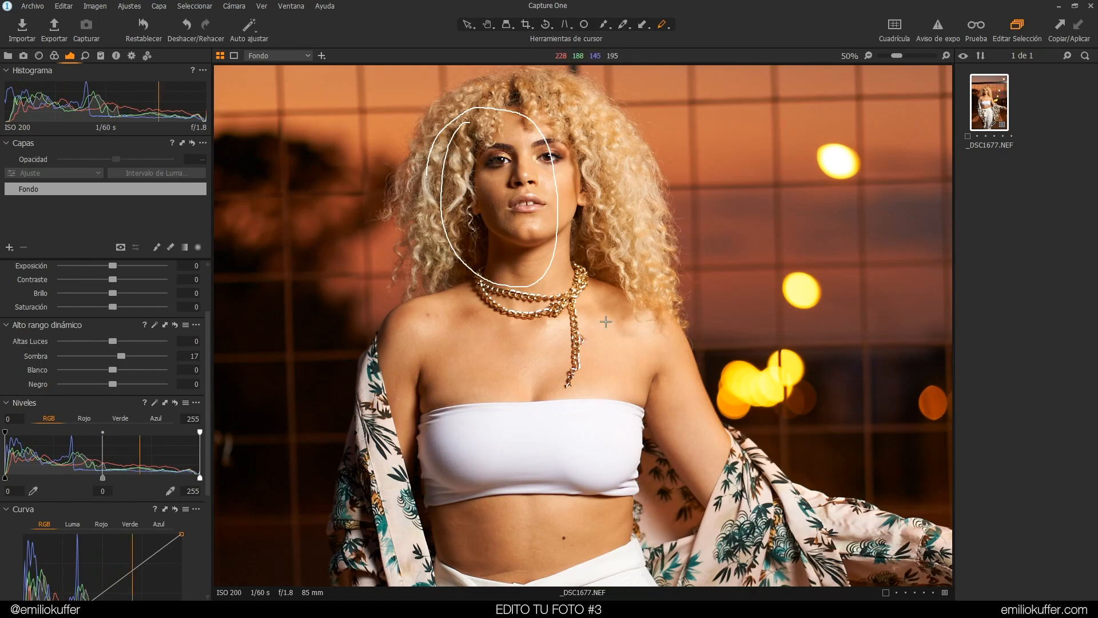
pyautogui.moveTo(606, 307)
pyautogui.mouseDown()
pyautogui.moveTo(531, 340)
pyautogui.moveTo(547, 321)
pyautogui.mouseUp()
pyautogui.moveTo(550, 160); pyautogui.dragTo(548, 164)
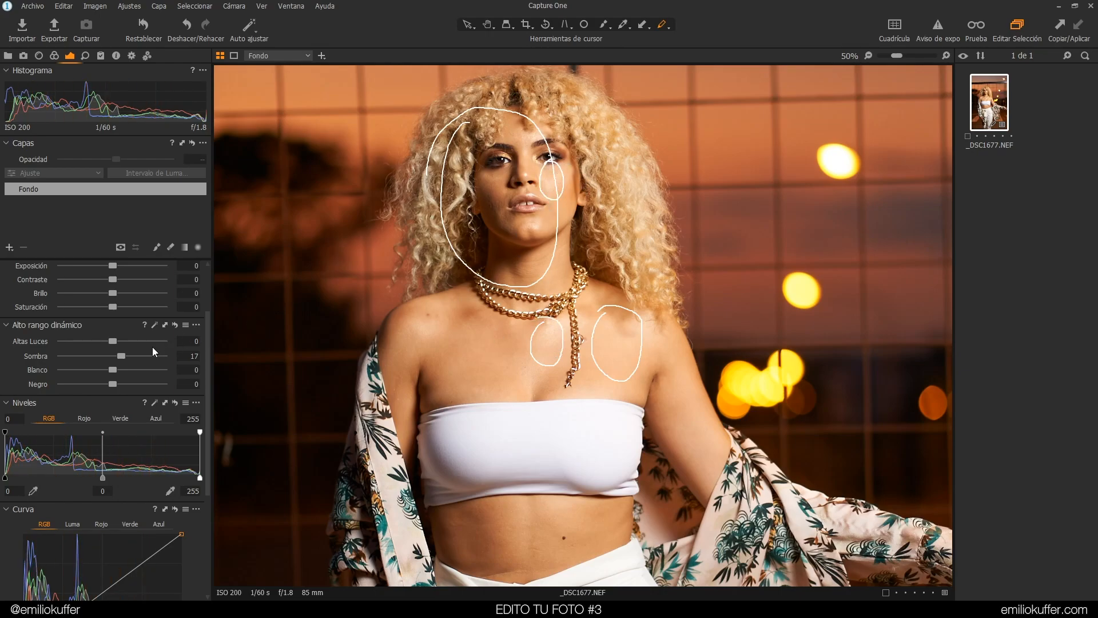
# Set Highlights to -2 and Shadows to 20 in High Dynamic Range
pyautogui.moveTo(112, 339)
pyautogui.mouseDown()
pyautogui.moveTo(61, 342)
pyautogui.moveTo(111, 340)
pyautogui.moveTo(62, 358)
pyautogui.moveTo(103, 350)
pyautogui.moveTo(70, 366)
pyautogui.moveTo(113, 373)
pyautogui.moveTo(109, 343)
pyautogui.mouseUp()
pyautogui.moveTo(121, 356); pyautogui.dragTo(59, 371)
# Circle the white top with an annotation and reset the White slider to 0
pyautogui.moveTo(467, 445)
pyautogui.mouseDown()
pyautogui.moveTo(544, 470)
pyautogui.moveTo(464, 444)
pyautogui.mouseUp()
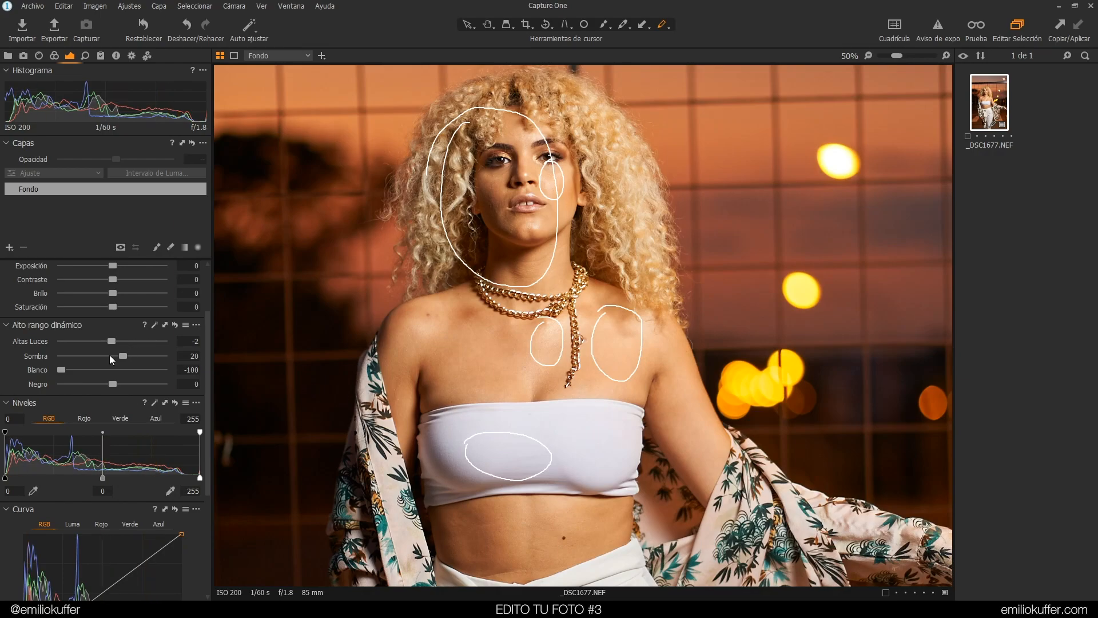
pyautogui.doubleClick(61, 370)
# Raise the Black slider to 43
pyautogui.moveTo(112, 386); pyautogui.dragTo(130, 385)
pyautogui.hotkey('ctrl', '0')
pyautogui.moveTo(346, 368)
pyautogui.mouseDown()
pyautogui.moveTo(328, 397)
pyautogui.moveTo(358, 377)
pyautogui.mouseUp()
pyautogui.moveTo(131, 385); pyautogui.dragTo(134, 386)
pyautogui.hotkey('ctrl', 'alt', '0')
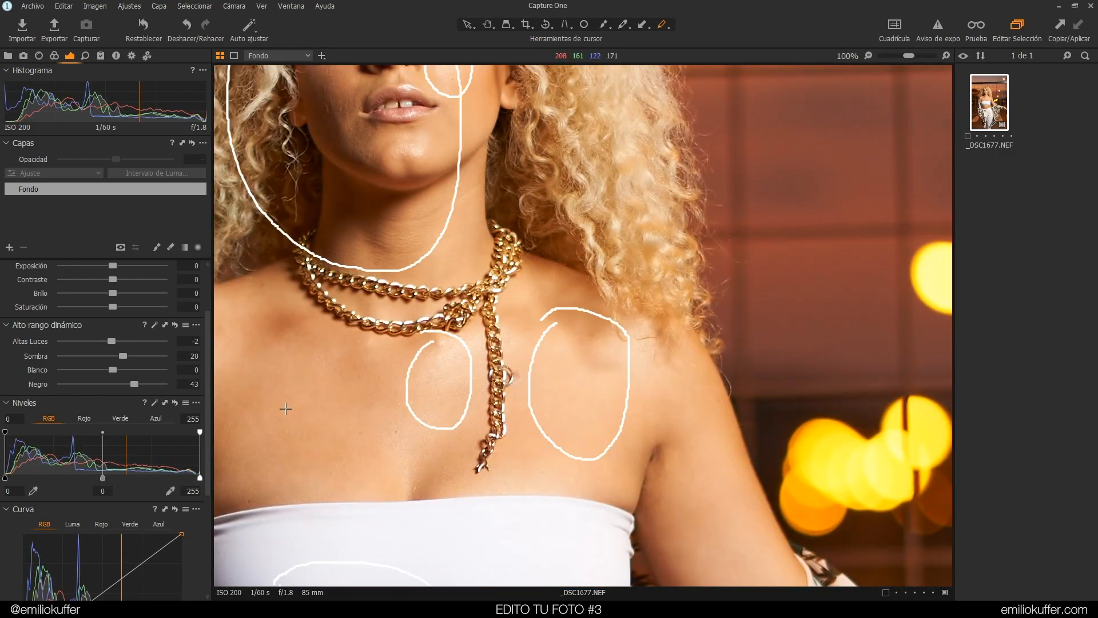
# Annotate background patches beside the model's arm and set Black to 5
pyautogui.moveTo(367, 319); pyautogui.dragTo(650, 220)
pyautogui.moveTo(393, 267)
pyautogui.mouseDown()
pyautogui.moveTo(418, 307)
pyautogui.moveTo(407, 281)
pyautogui.mouseUp()
pyautogui.moveTo(233, 134)
pyautogui.mouseDown()
pyautogui.moveTo(250, 160)
pyautogui.moveTo(234, 142)
pyautogui.mouseUp()
pyautogui.moveTo(409, 137)
pyautogui.mouseDown()
pyautogui.moveTo(438, 155)
pyautogui.moveTo(431, 130)
pyautogui.mouseUp()
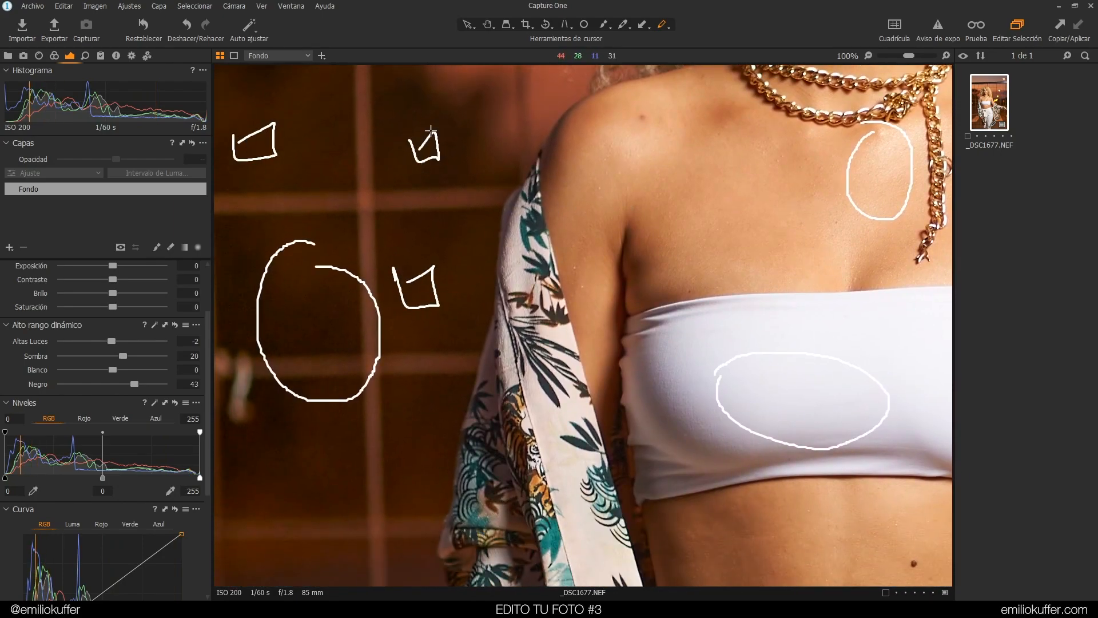
pyautogui.moveTo(134, 381); pyautogui.dragTo(115, 384)
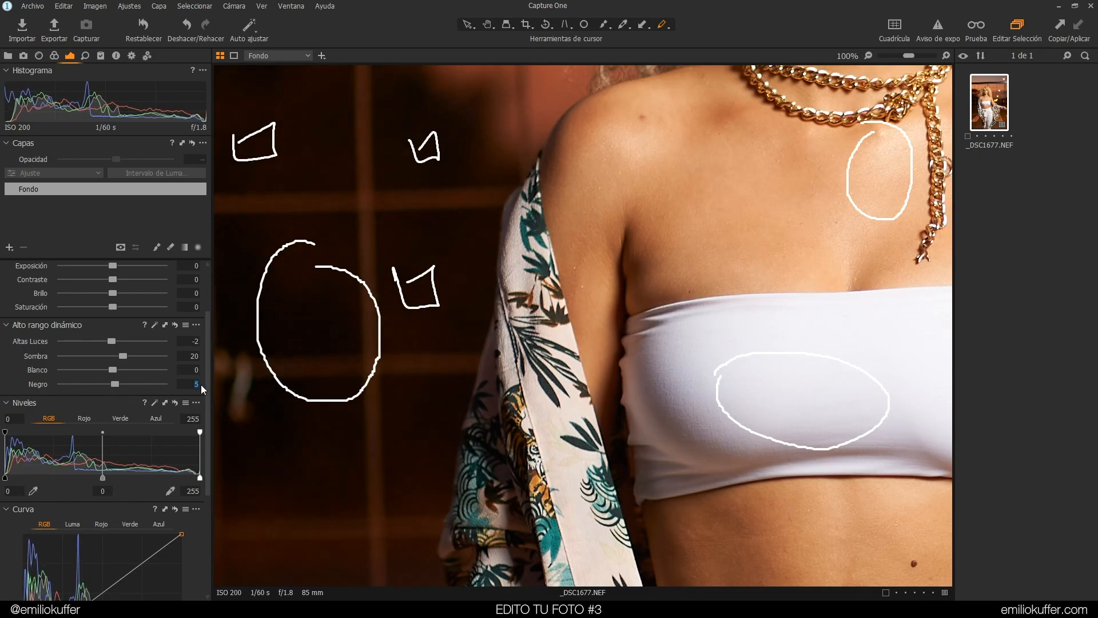
# Apply the Black value of 2 and delete all annotations from the image
pyautogui.press('Return')
pyautogui.press(',')
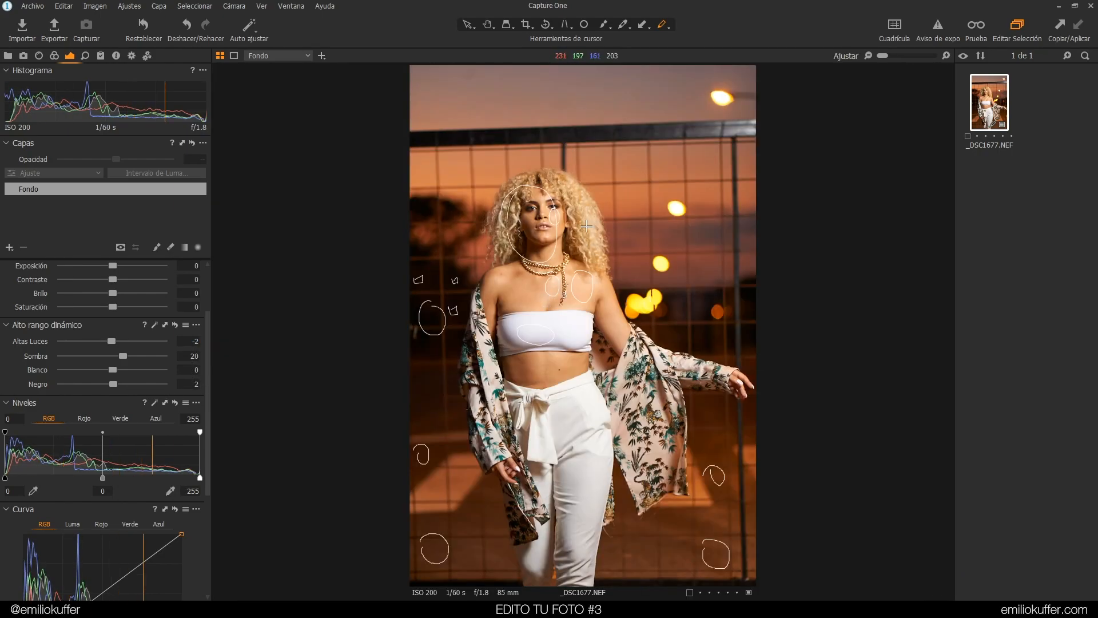
pyautogui.click(663, 26)
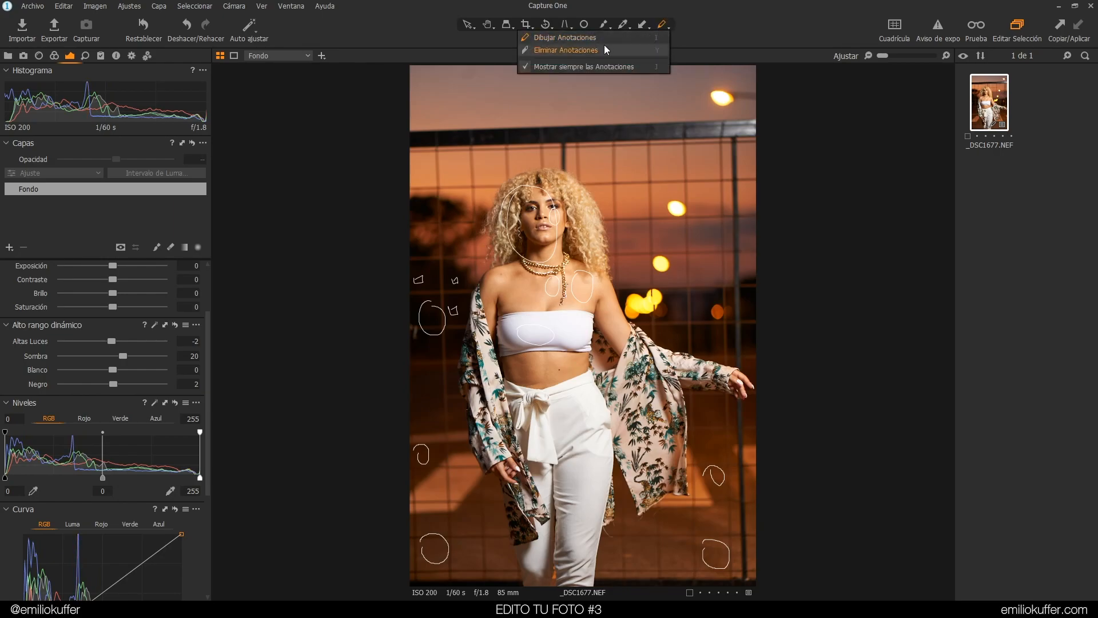
pyautogui.click(581, 51)
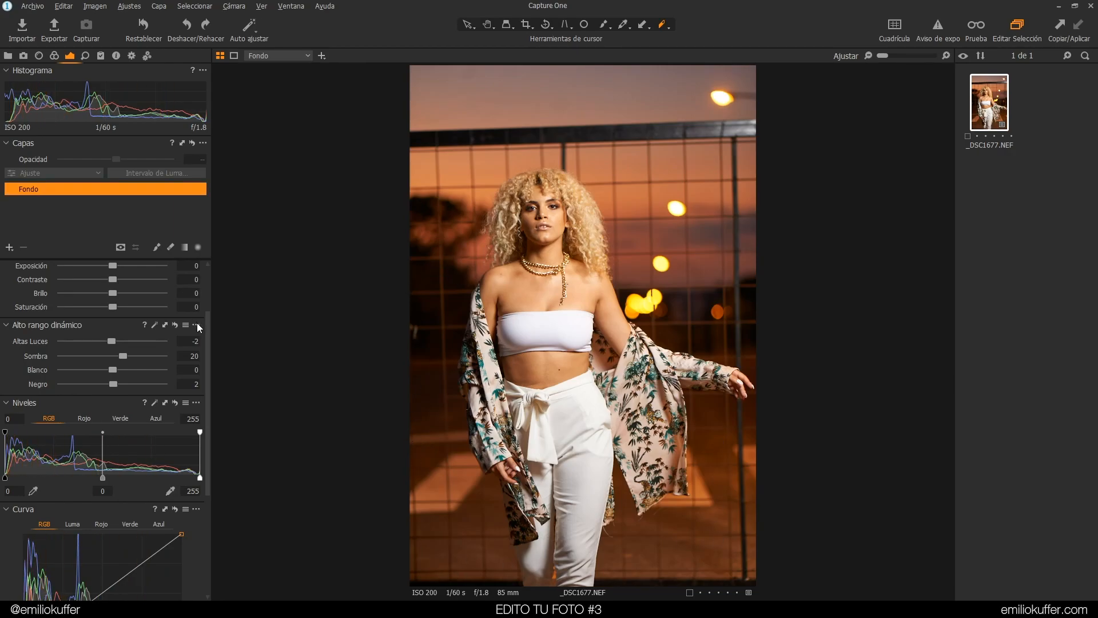
# Toggle the High Dynamic Range reset and undo it repeatedly to compare the image before and after
pyautogui.scroll(3, 201, 308)
pyautogui.moveTo(206, 290); pyautogui.dragTo(210, 354)
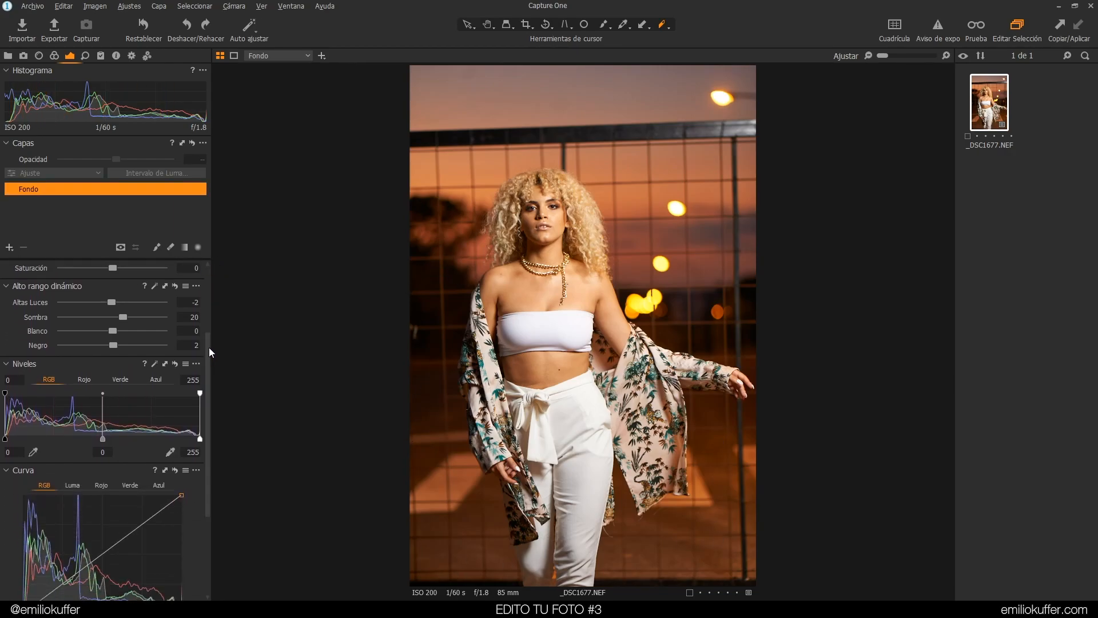
pyautogui.keyDown('alt'); pyautogui.click(175, 287); pyautogui.keyUp('alt')
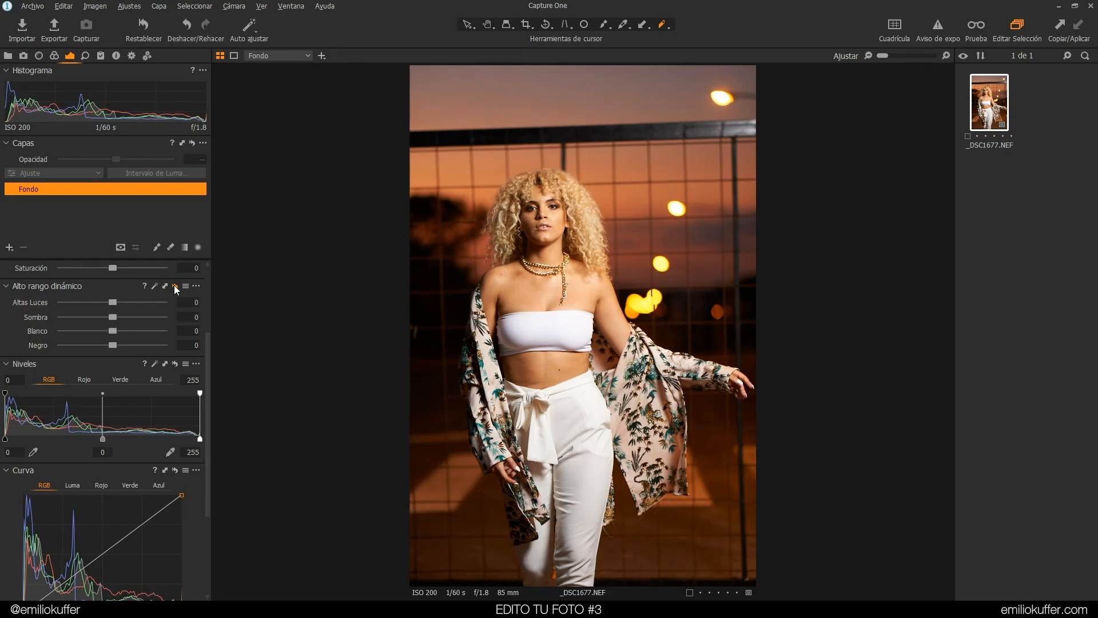
pyautogui.keyDown('alt'); pyautogui.click(175, 287); pyautogui.keyUp('alt')
pyautogui.keyDown('alt'); pyautogui.click(175, 286); pyautogui.keyUp('alt')
pyautogui.click(175, 286)
pyautogui.hotkey('ctrl', 'z')
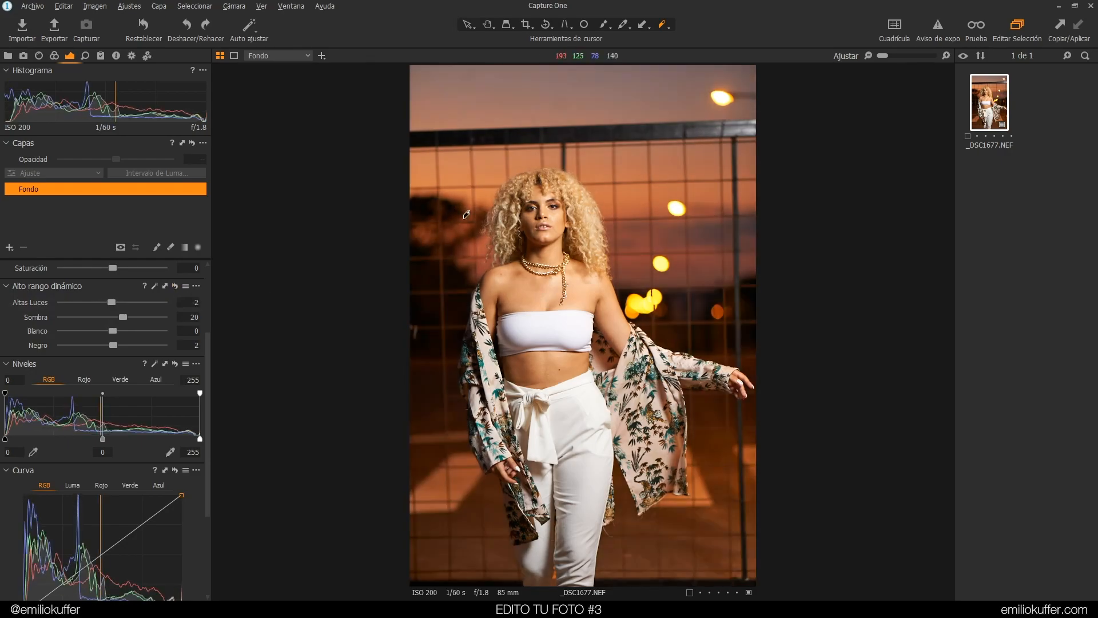
pyautogui.keyDown('alt'); pyautogui.click(175, 285); pyautogui.keyUp('alt')
pyautogui.keyDown('alt'); pyautogui.click(177, 285); pyautogui.keyUp('alt')
pyautogui.keyDown('alt'); pyautogui.click(176, 285); pyautogui.keyUp('alt')
pyautogui.keyDown('alt'); pyautogui.click(178, 286); pyautogui.keyUp('alt')
pyautogui.click(177, 287)
pyautogui.hotkey('ctrl', 'z')
pyautogui.hotkey('ctrl', 'y')
pyautogui.hotkey('ctrl', 'z')
pyautogui.click(175, 286)
pyautogui.click(174, 285)
pyautogui.hotkey('ctrl', 'z')
pyautogui.click(178, 284)
pyautogui.hotkey('ctrl', 'z')
pyautogui.click(177, 285)
pyautogui.hotkey('ctrl', 'z')
# Open the Details tools and raise the sharpening Amount to 226 with Threshold 1.1 while viewing the face at 100%
pyautogui.scroll(2, 207, 336)
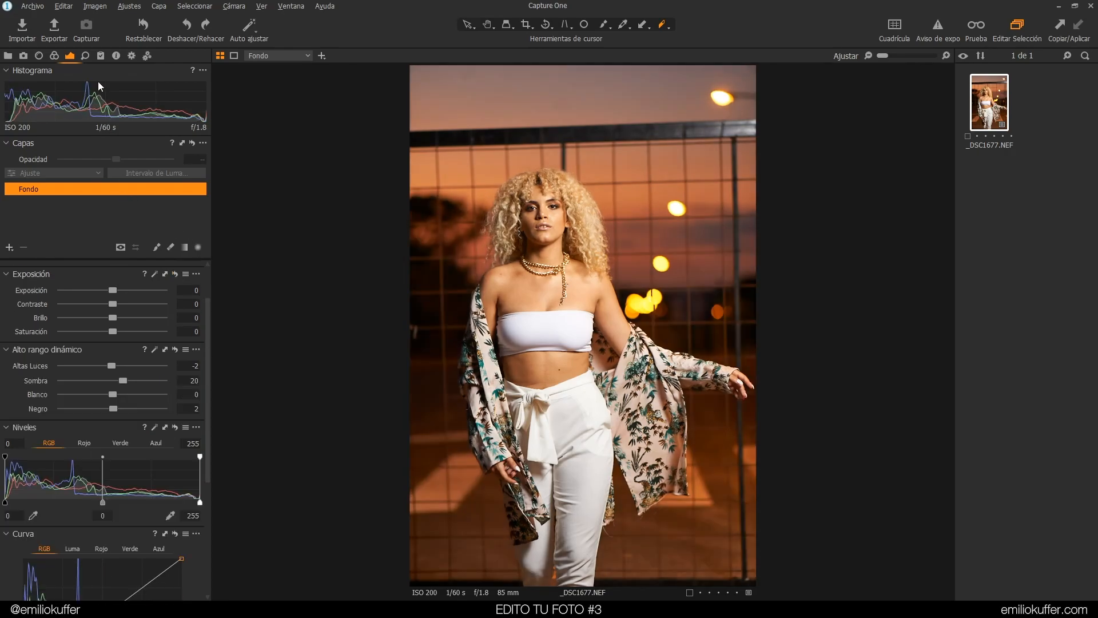
pyautogui.click(86, 55)
pyautogui.scroll(2, 550, 215)
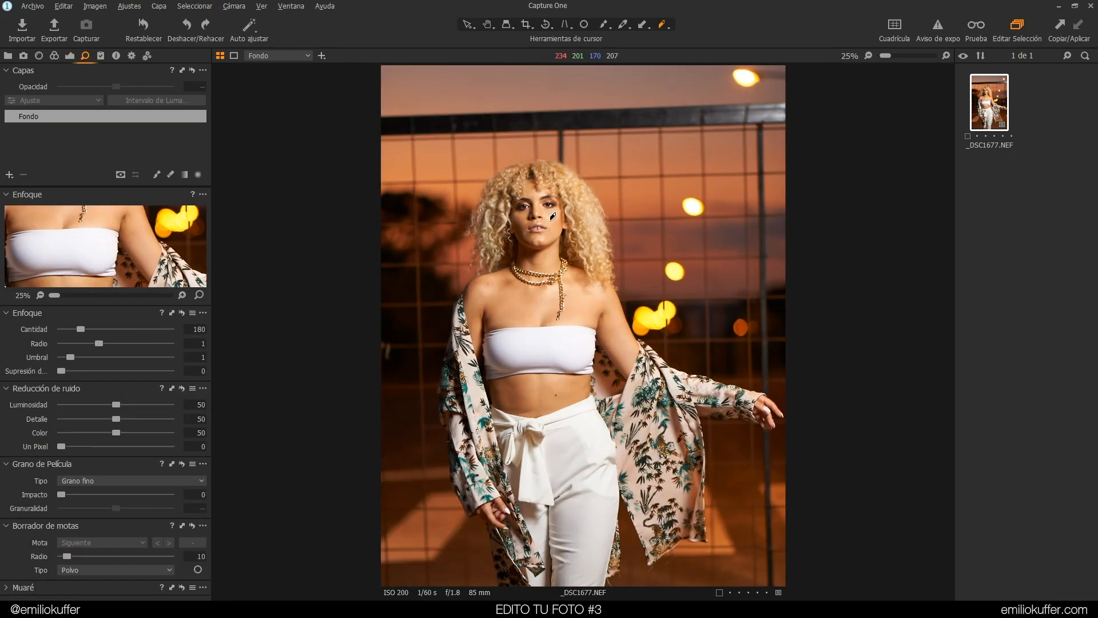
pyautogui.click(488, 24)
pyautogui.moveTo(506, 162); pyautogui.dragTo(509, 215)
pyautogui.scroll(1, 509, 215)
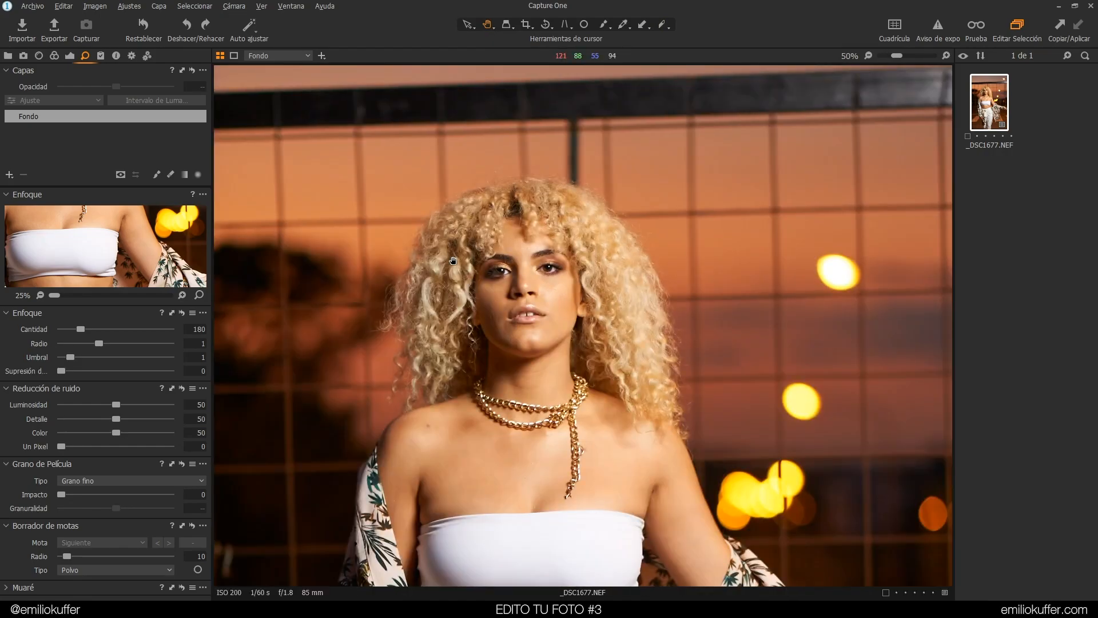
pyautogui.scroll(2, 453, 260)
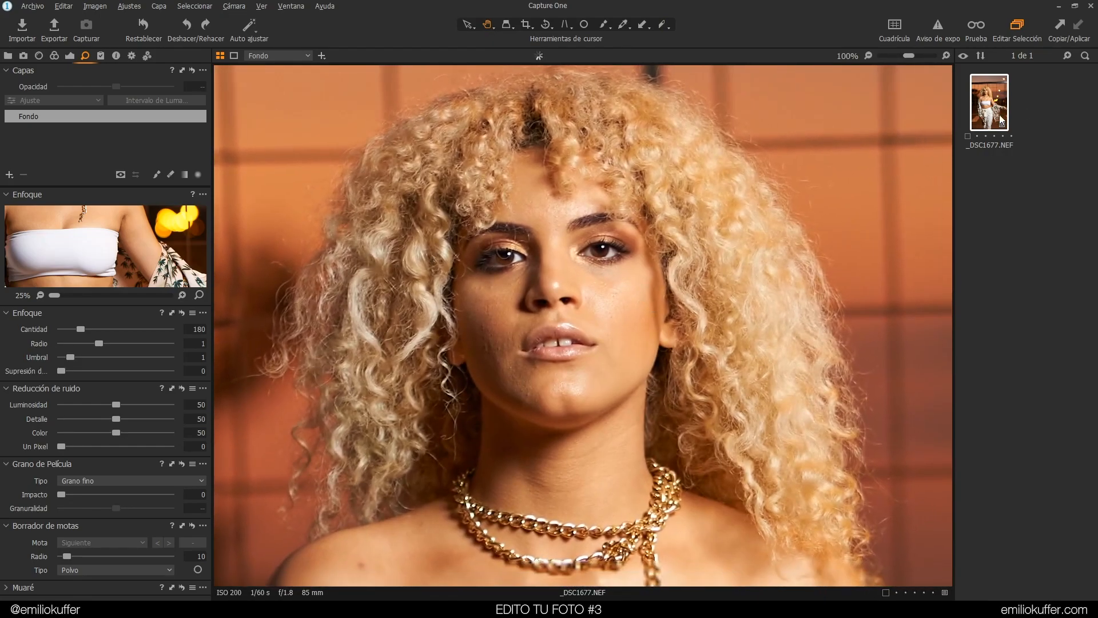
pyautogui.moveTo(671, 219); pyautogui.dragTo(675, 185)
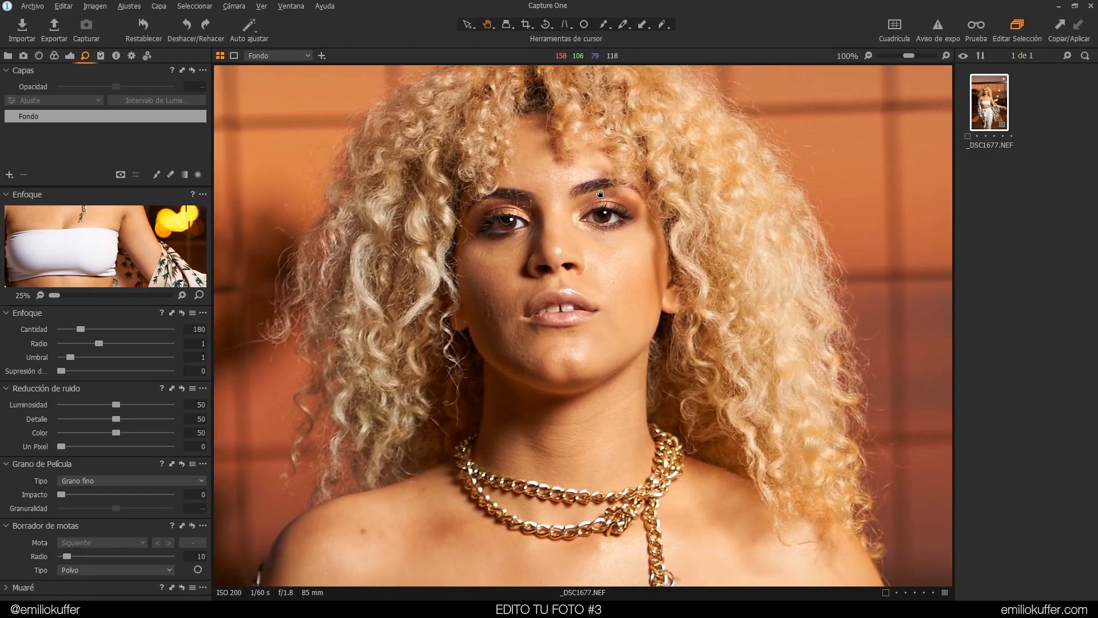
pyautogui.scroll(2, 600, 193)
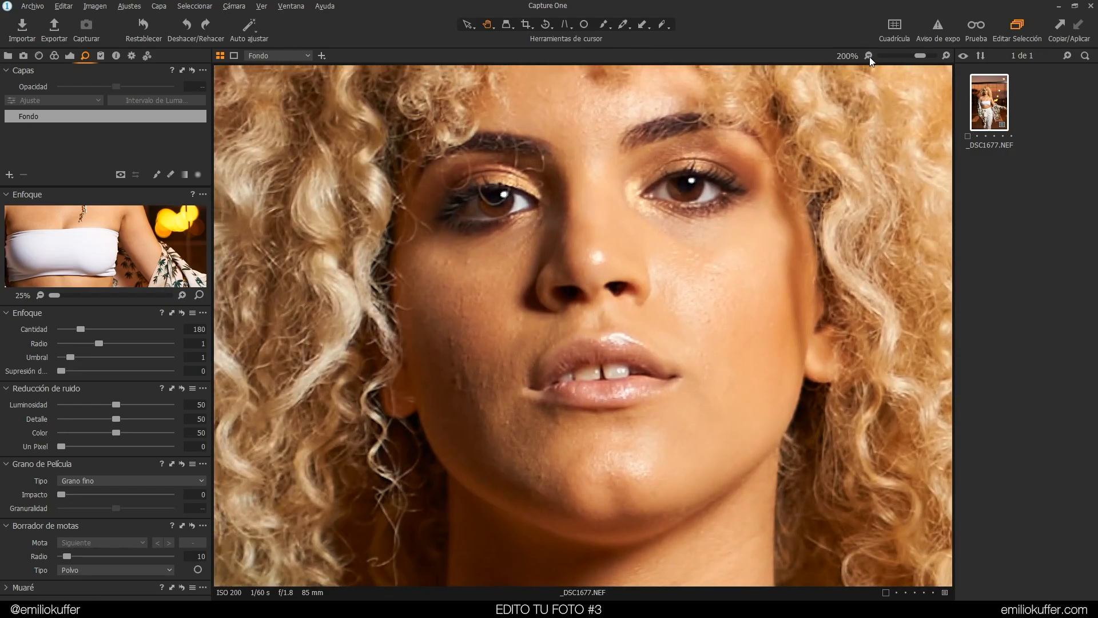
pyautogui.click(869, 55)
pyautogui.moveTo(572, 302); pyautogui.dragTo(545, 277)
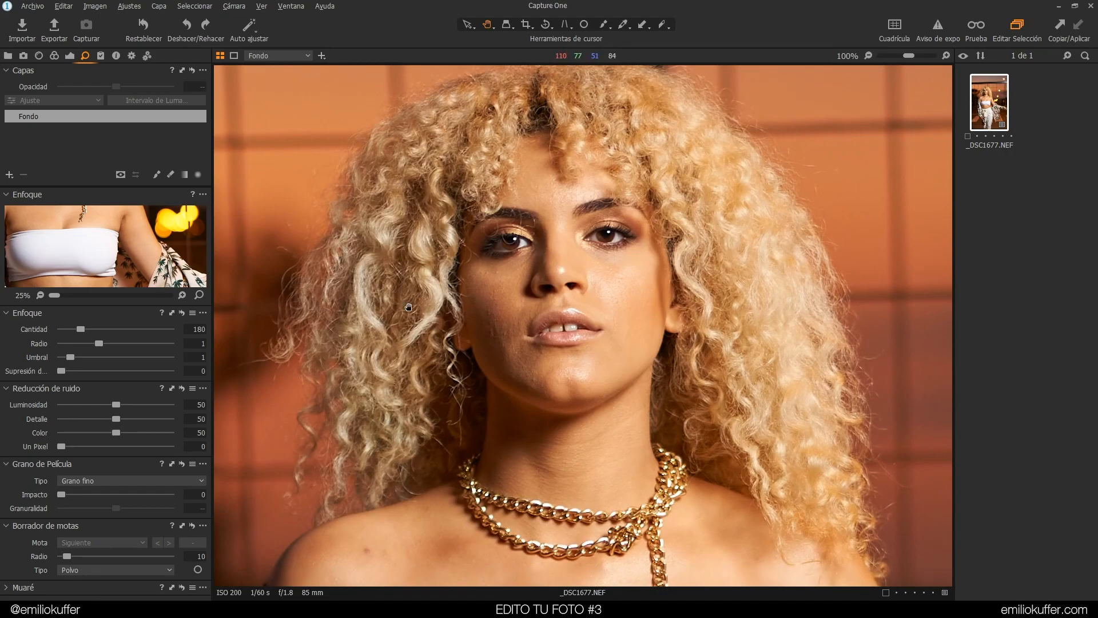
pyautogui.moveTo(80, 329); pyautogui.dragTo(72, 359)
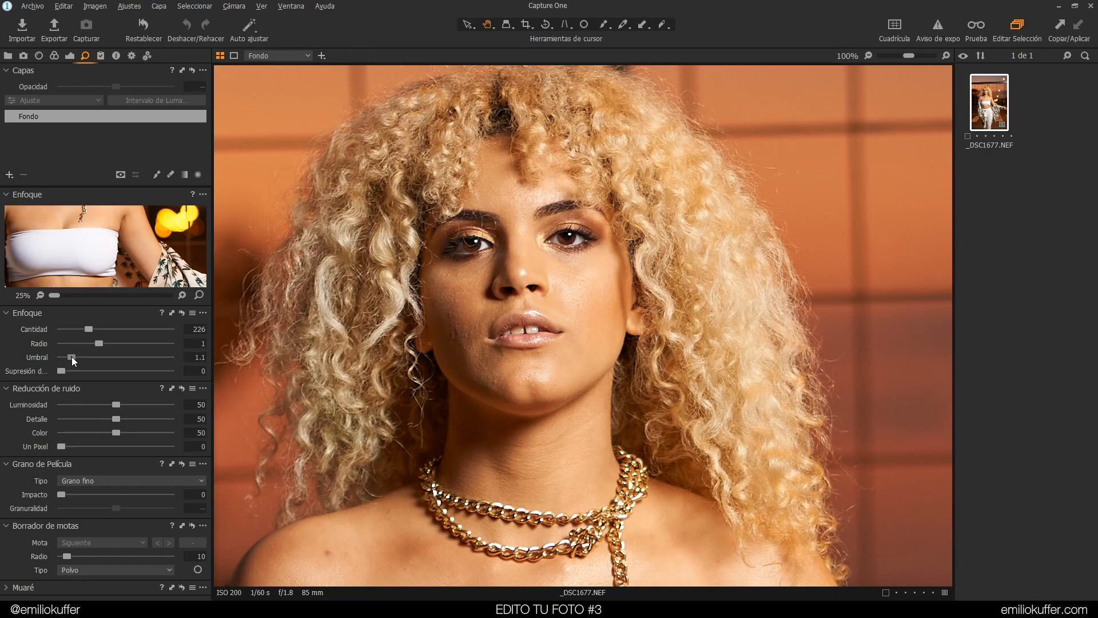
# Compare the sharpening against its reset state across the face and chest, undoing the reset
pyautogui.moveTo(530, 412); pyautogui.dragTo(726, 345)
pyautogui.moveTo(689, 451); pyautogui.dragTo(444, 347)
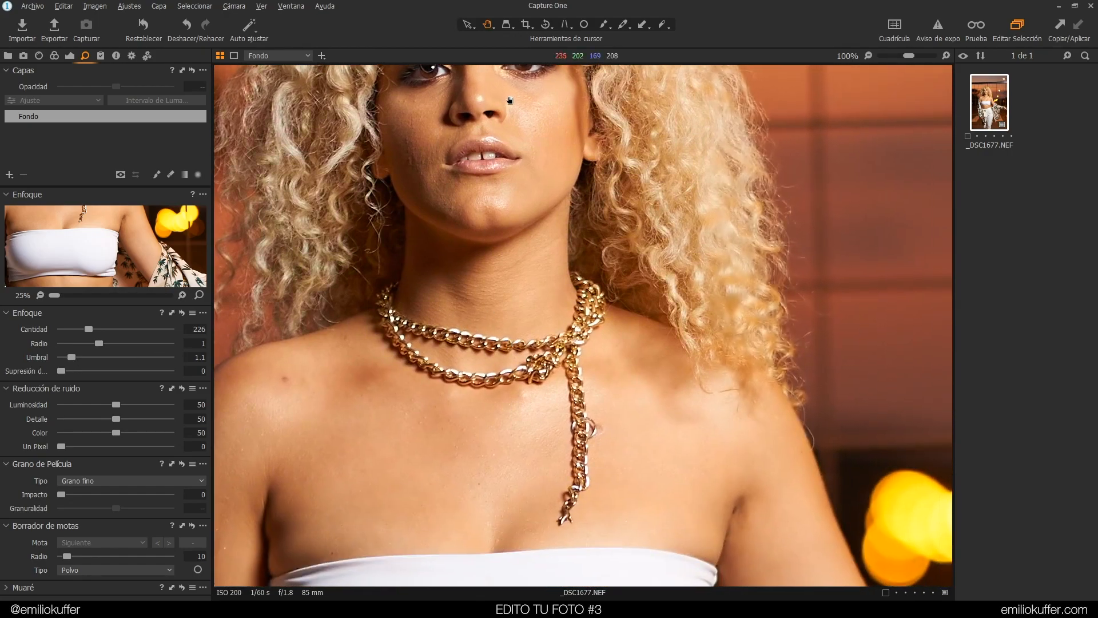
pyautogui.moveTo(509, 100); pyautogui.dragTo(512, 340)
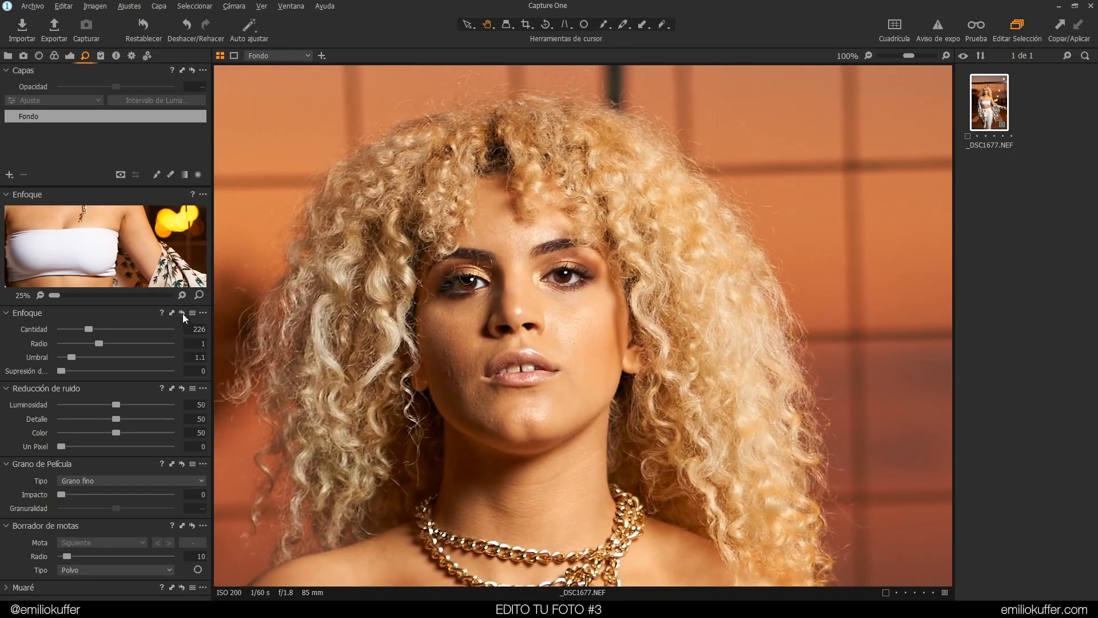
pyautogui.click(183, 313)
pyautogui.keyDown('alt'); pyautogui.click(181, 314); pyautogui.keyUp('alt')
pyautogui.keyDown('alt'); pyautogui.click(181, 314); pyautogui.keyUp('alt')
pyautogui.hotkey('ctrl', 'z')
pyautogui.hotkey('ctrl', 'z')
# Set the sharpening Amount to 280
pyautogui.moveTo(87, 329); pyautogui.dragTo(104, 330)
pyautogui.moveTo(103, 330); pyautogui.dragTo(99, 330)
pyautogui.click(203, 330)
pyautogui.write('280')
pyautogui.press('Tab')
# Inspect the sharpened face, chain and chest at 100% zoom
pyautogui.moveTo(533, 369); pyautogui.dragTo(573, 311)
pyautogui.moveTo(570, 358)
pyautogui.mouseDown()
pyautogui.moveTo(587, 143)
pyautogui.moveTo(552, 353)
pyautogui.mouseUp()
pyautogui.moveTo(560, 199); pyautogui.dragTo(546, 237)
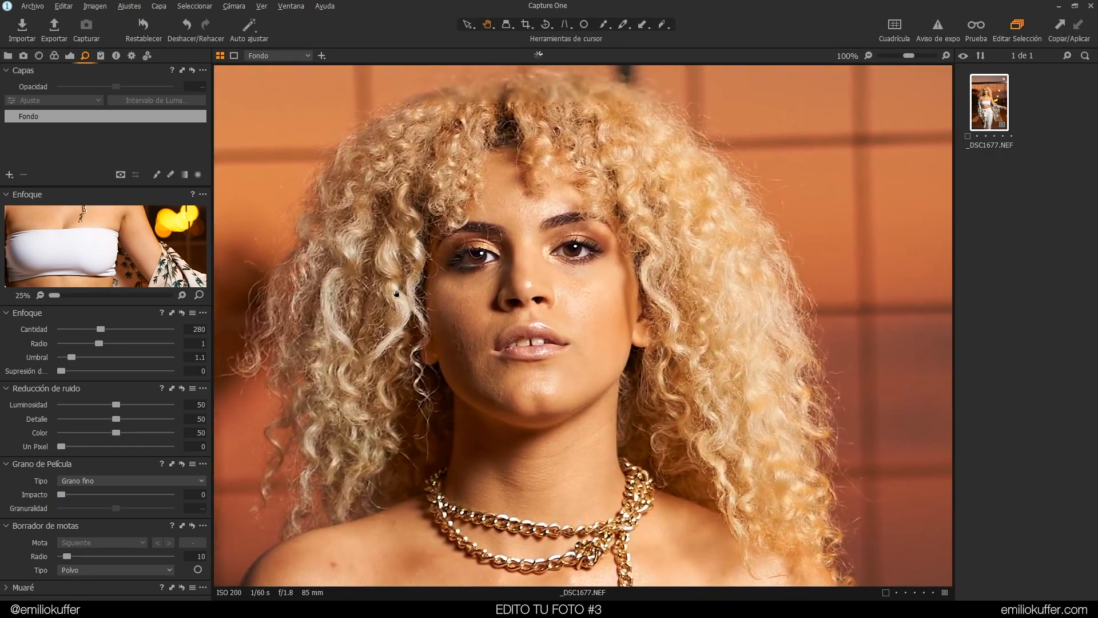
pyautogui.moveTo(629, 235); pyautogui.dragTo(619, 259)
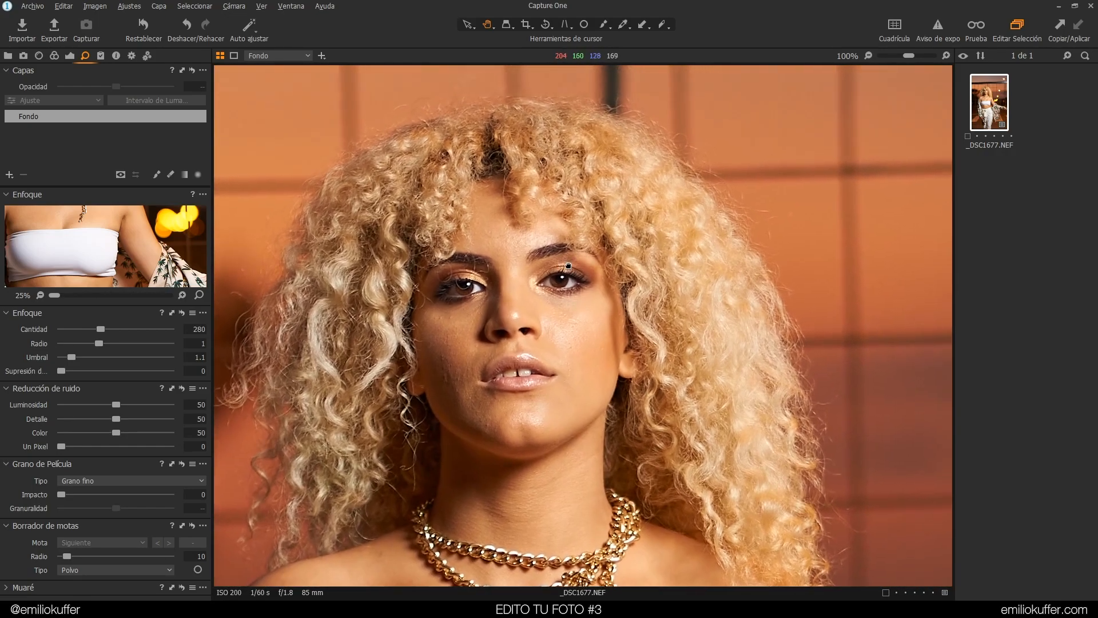
pyautogui.moveTo(657, 518); pyautogui.dragTo(662, 304)
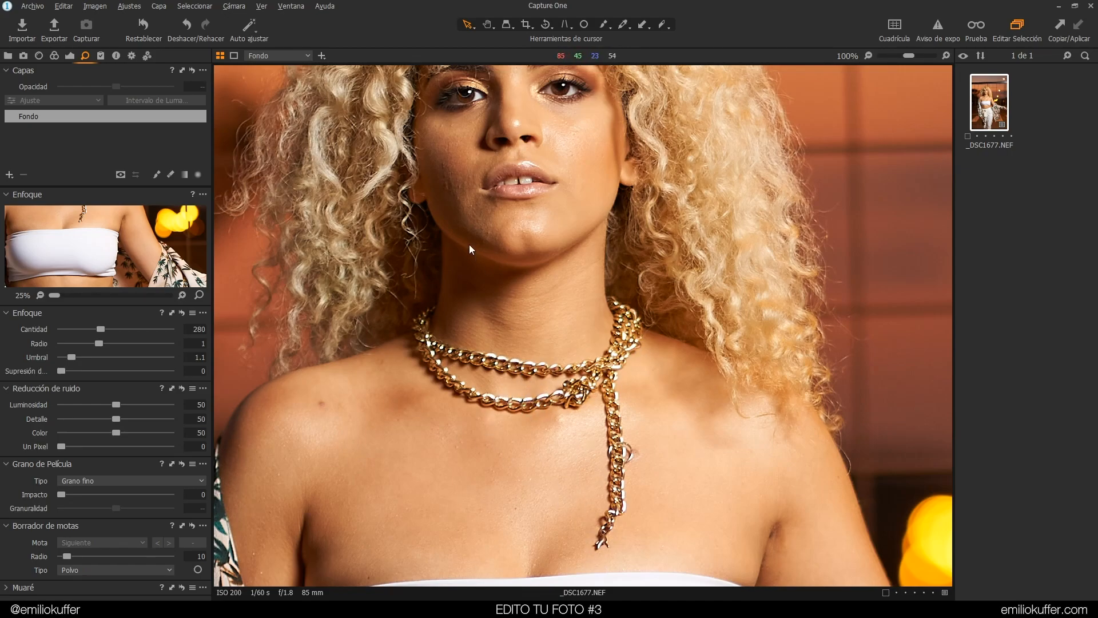
pyautogui.moveTo(517, 214); pyautogui.dragTo(656, 362)
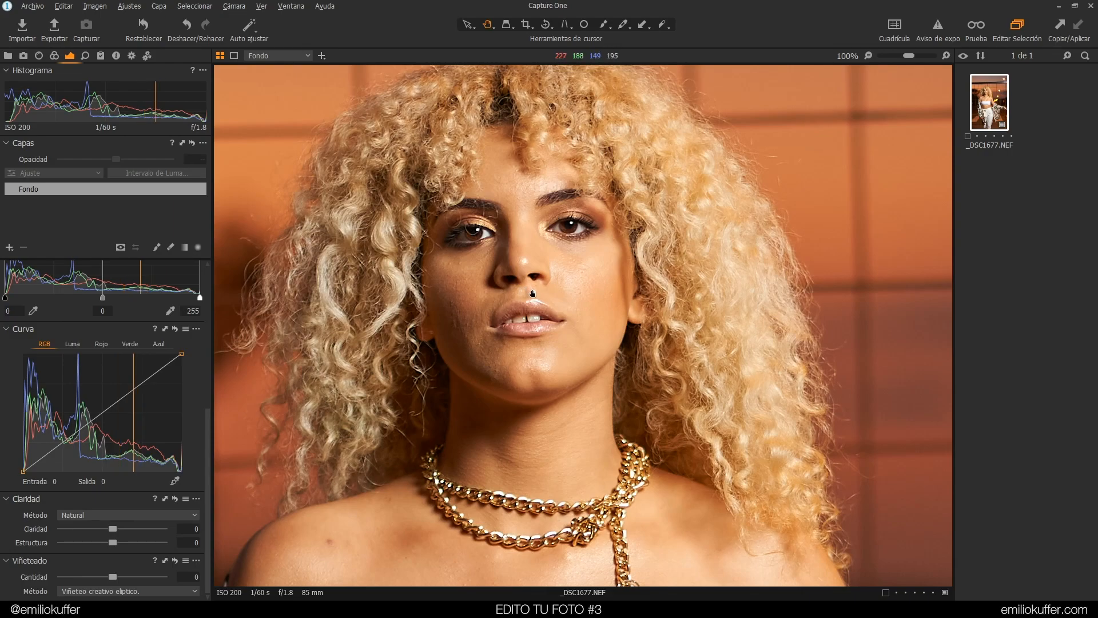
# Try Auto Adjust and toggle a full reset of the adjustments to compare, undoing each change
pyautogui.hotkey('ctrl', '0')
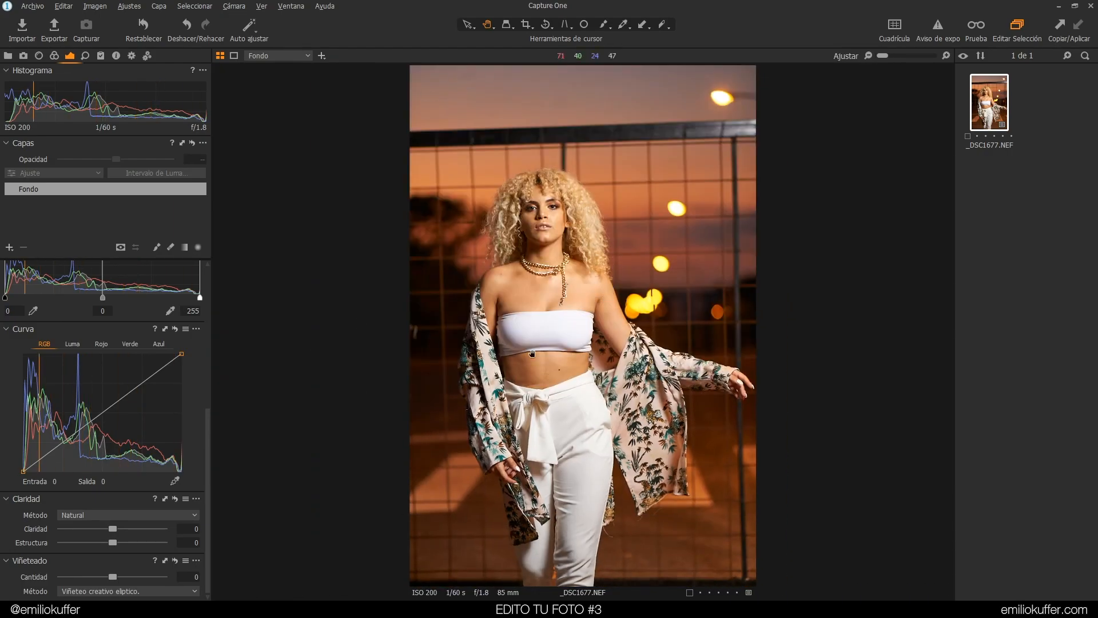
pyautogui.click(250, 26)
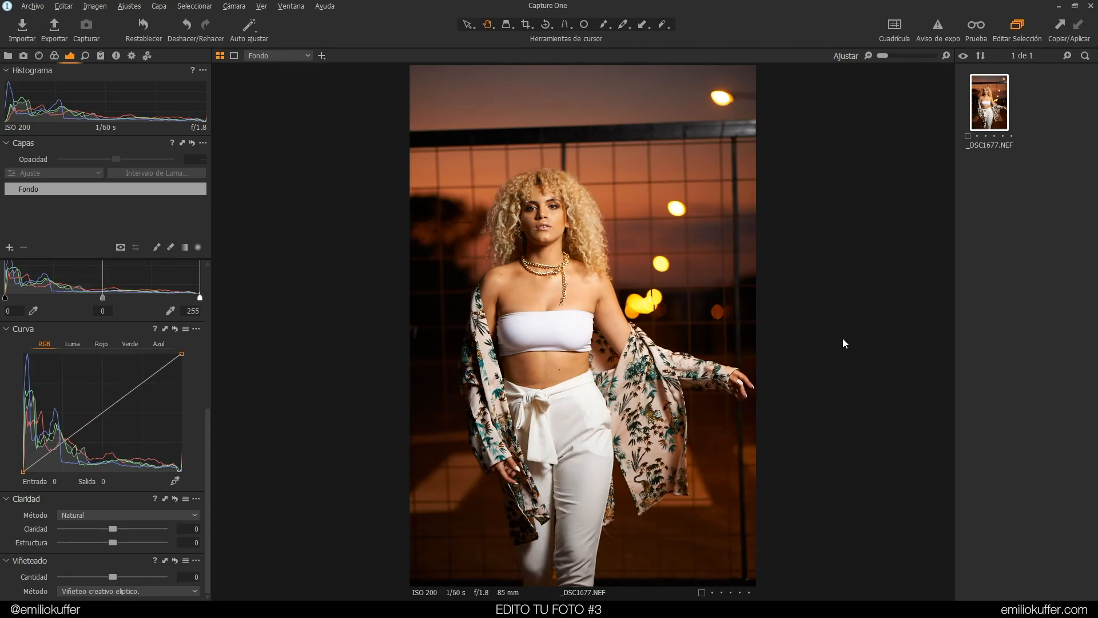
pyautogui.hotkey('ctrl', 'z')
pyautogui.click(145, 30)
pyautogui.hotkey('ctrl', 'z')
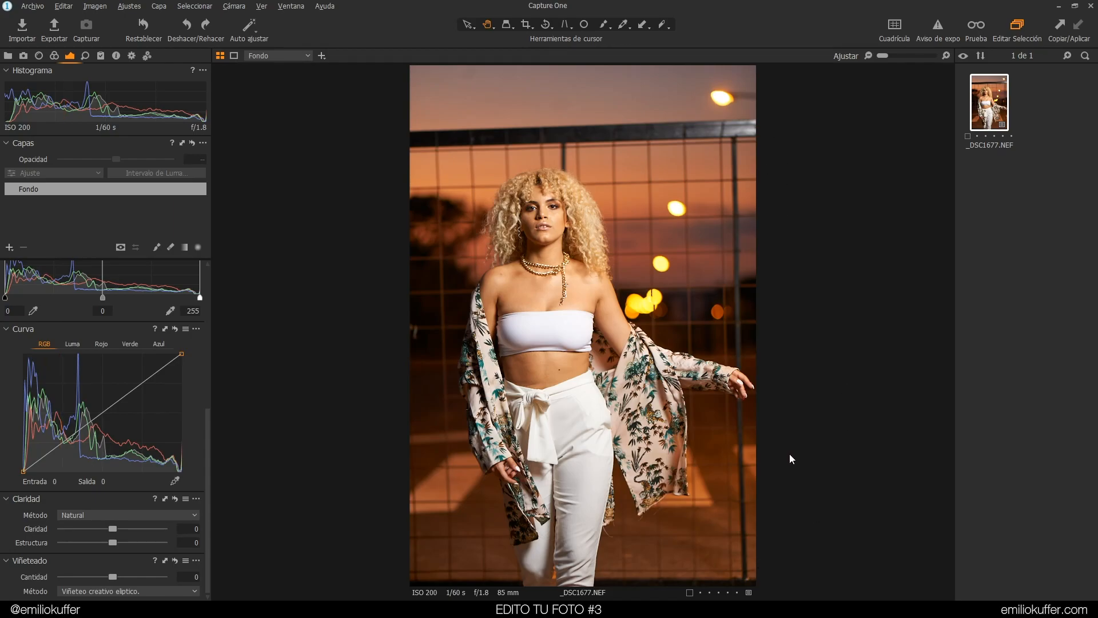
pyautogui.click(144, 27)
pyautogui.hotkey('ctrl', 'z')
pyautogui.click(131, 24)
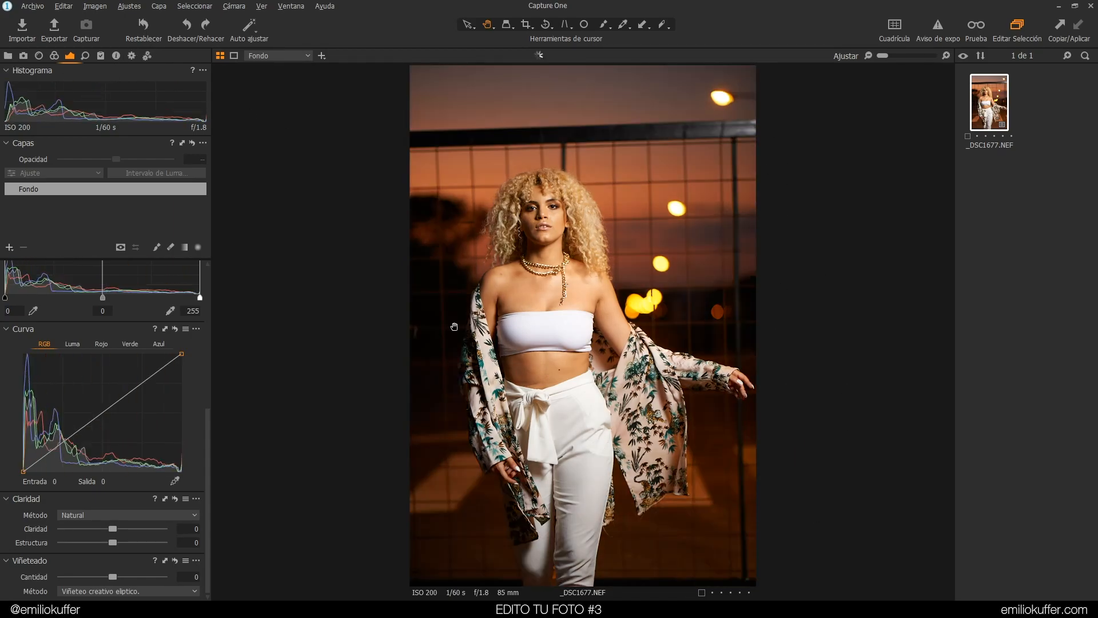
pyautogui.hotkey('ctrl', 'z')
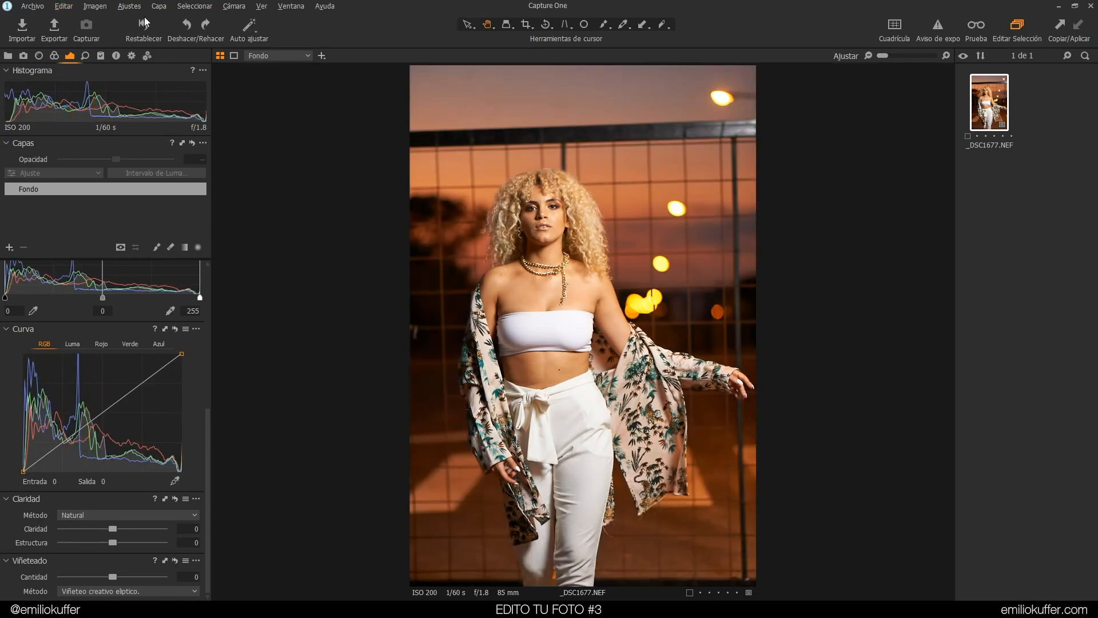
pyautogui.click(144, 25)
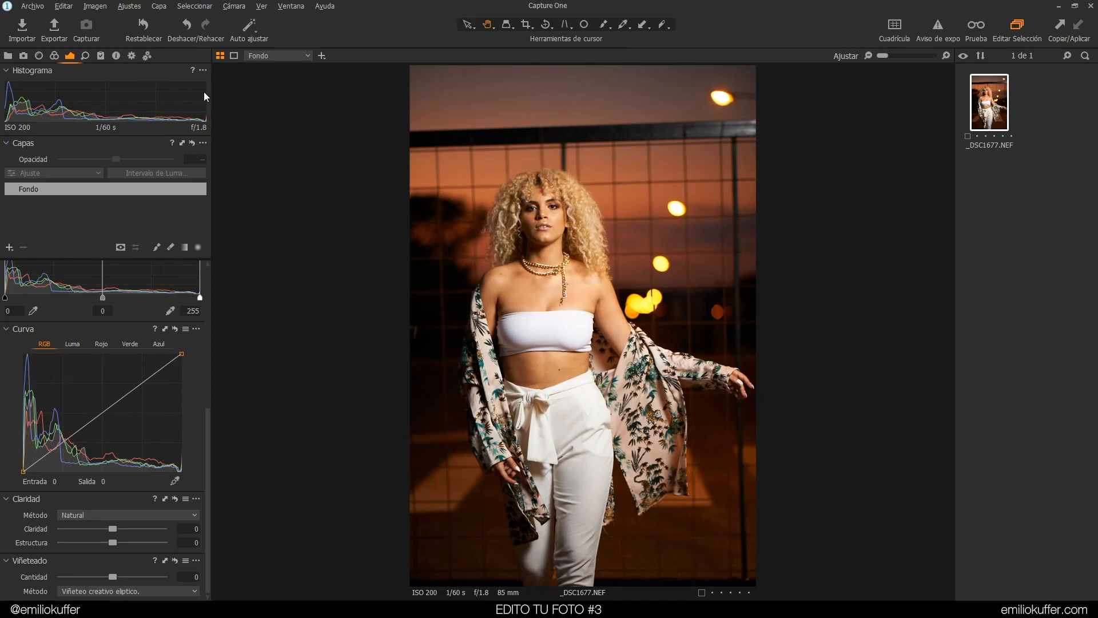
pyautogui.hotkey('ctrl', 'z')
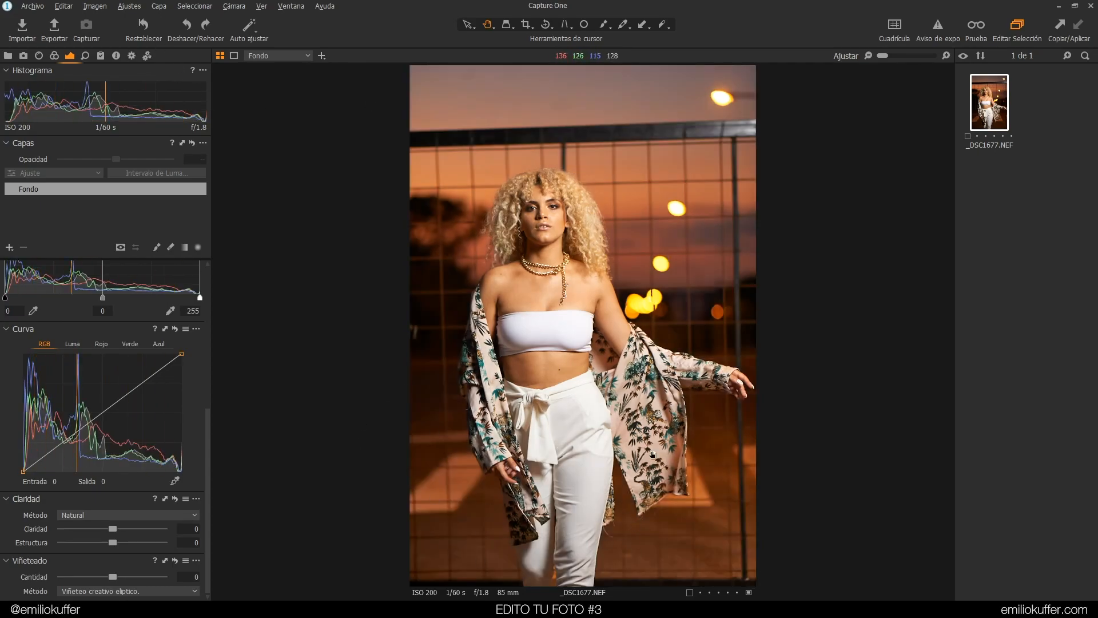
pyautogui.keyDown('alt'); pyautogui.click(143, 24); pyautogui.keyUp('alt')
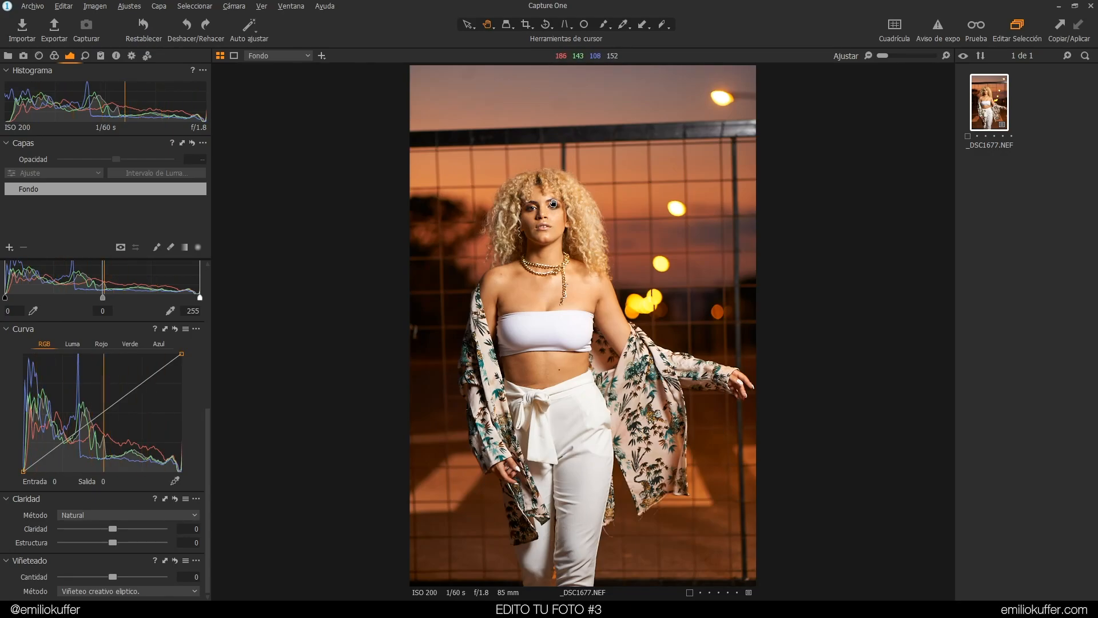
# Export the image as a TIFF at 100% scale, set to open in Adobe Photoshop 2020
pyautogui.click(54, 28)
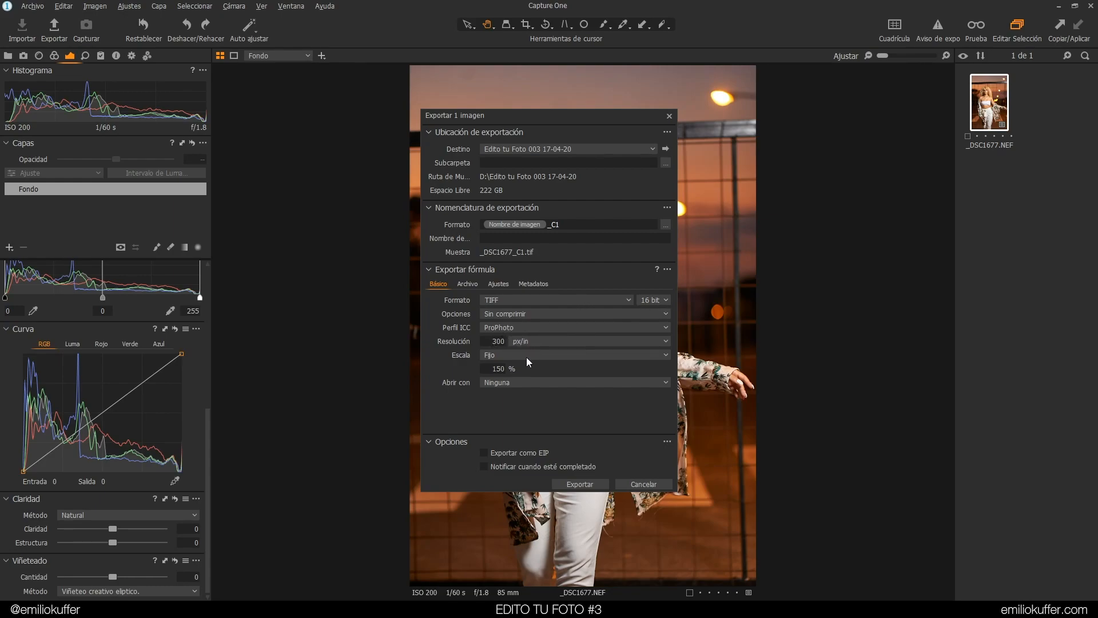
pyautogui.write('100')
pyautogui.click(582, 383)
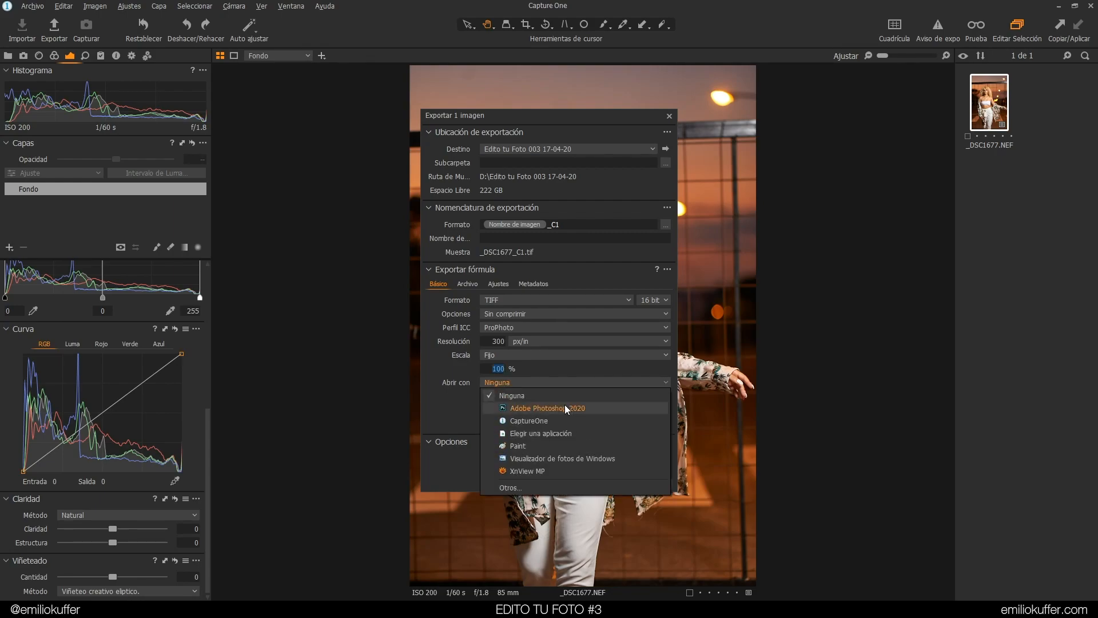
pyautogui.click(565, 408)
pyautogui.click(493, 370)
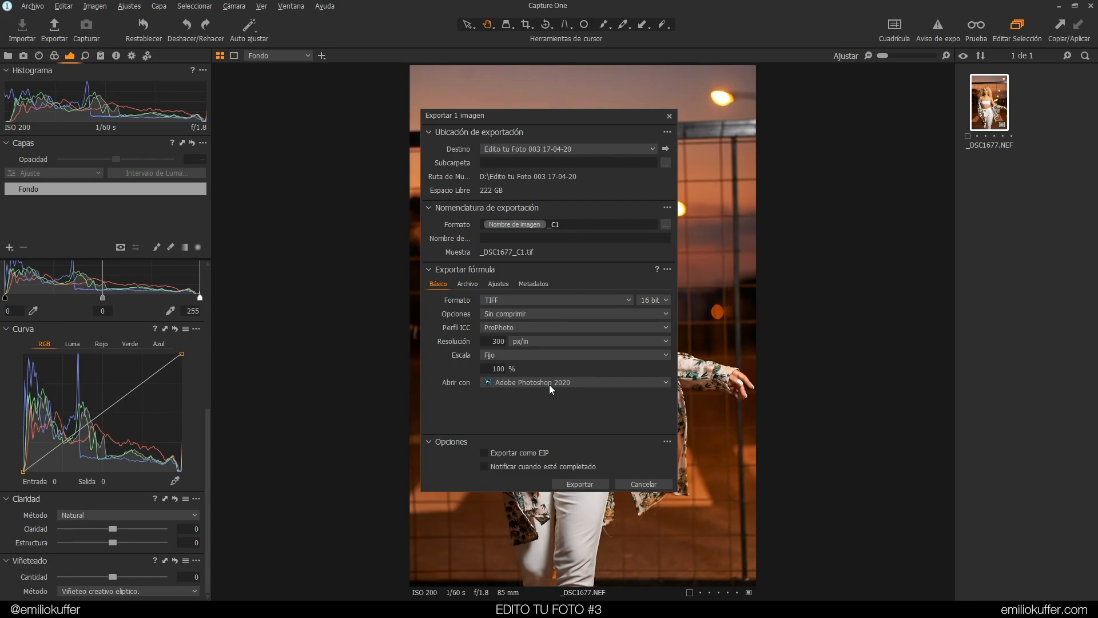
pyautogui.click(594, 486)
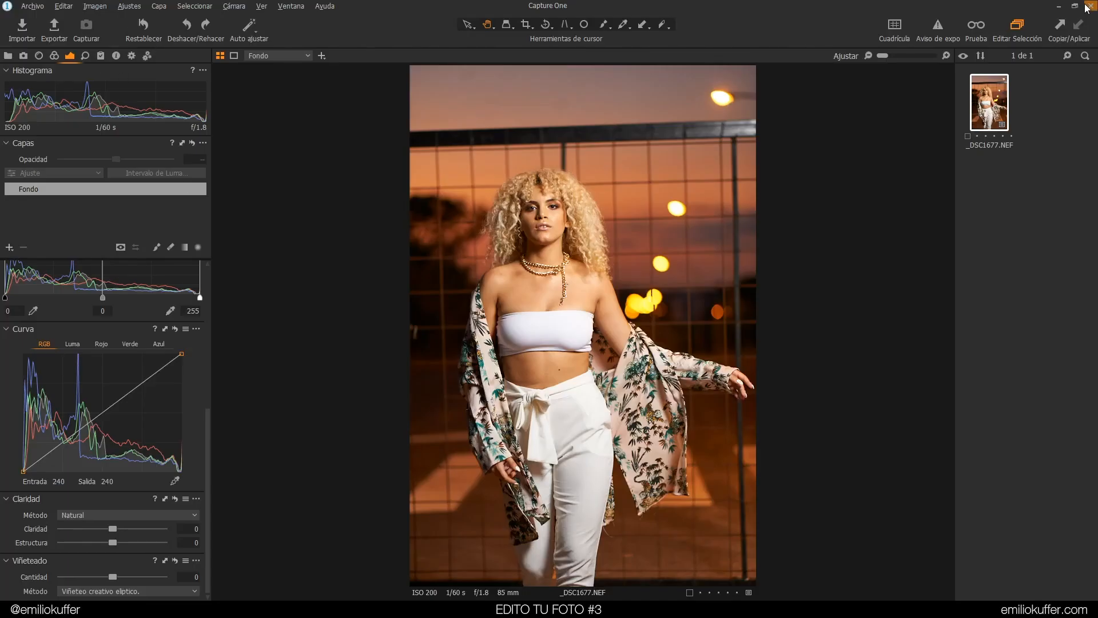
# Switch to Photoshop and unlock the background layer of the exported image
pyautogui.click(1090, 5)
pyautogui.click(661, 328)
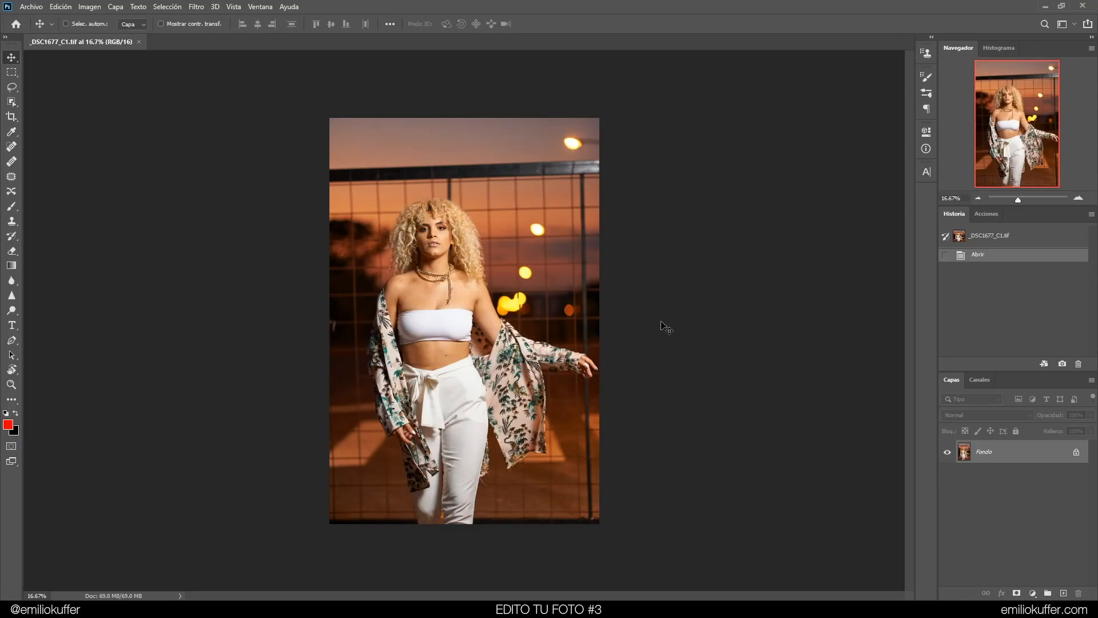
pyautogui.click(1078, 198)
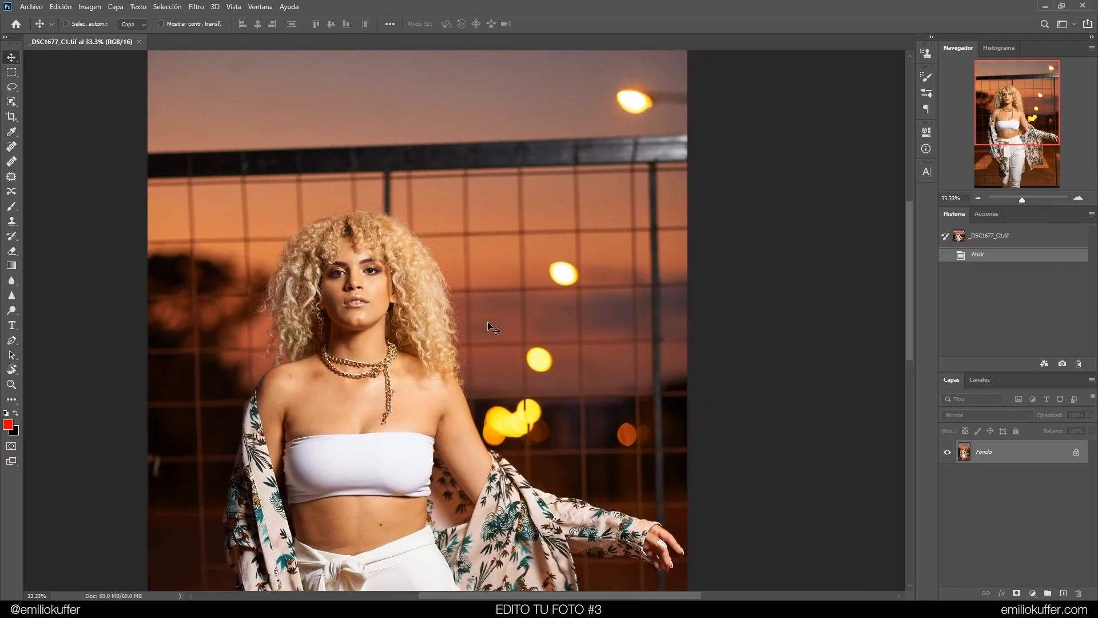
pyautogui.moveTo(421, 398); pyautogui.dragTo(467, 261)
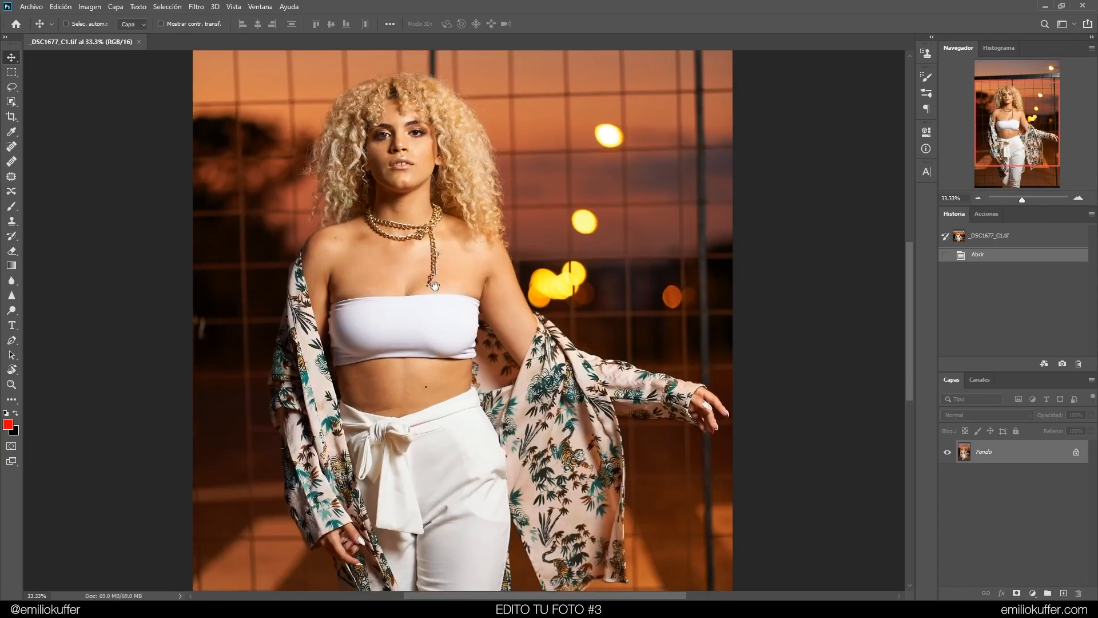
pyautogui.click(1076, 452)
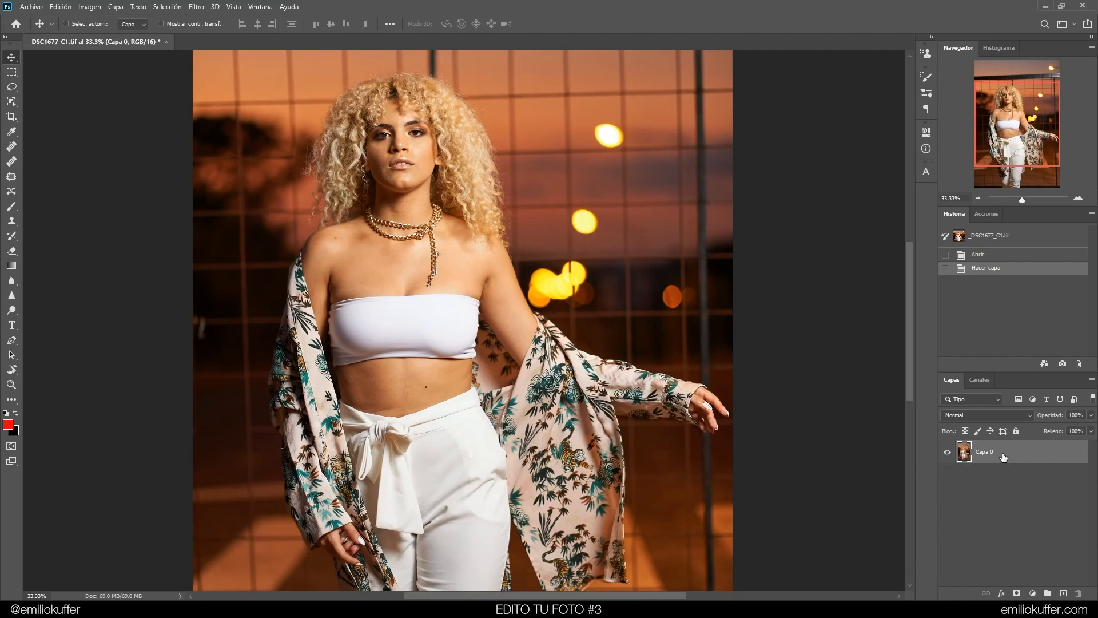
# Duplicate the unlocked layer and rename the original layer as "Fondo Original"
pyautogui.moveTo(996, 457); pyautogui.dragTo(1064, 590)
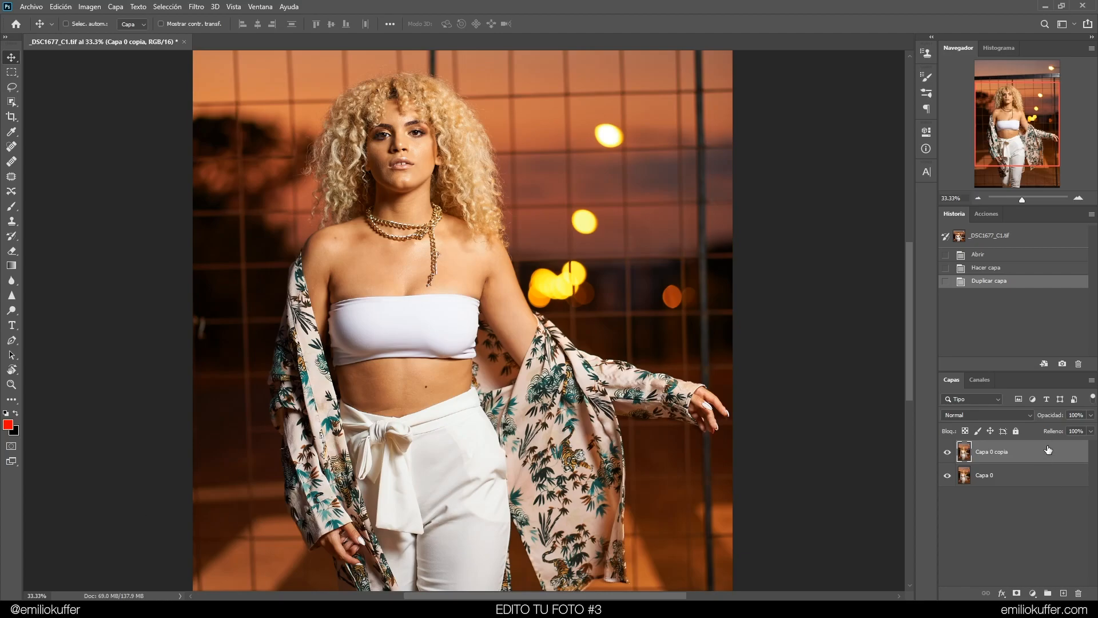
pyautogui.doubleClick(984, 475)
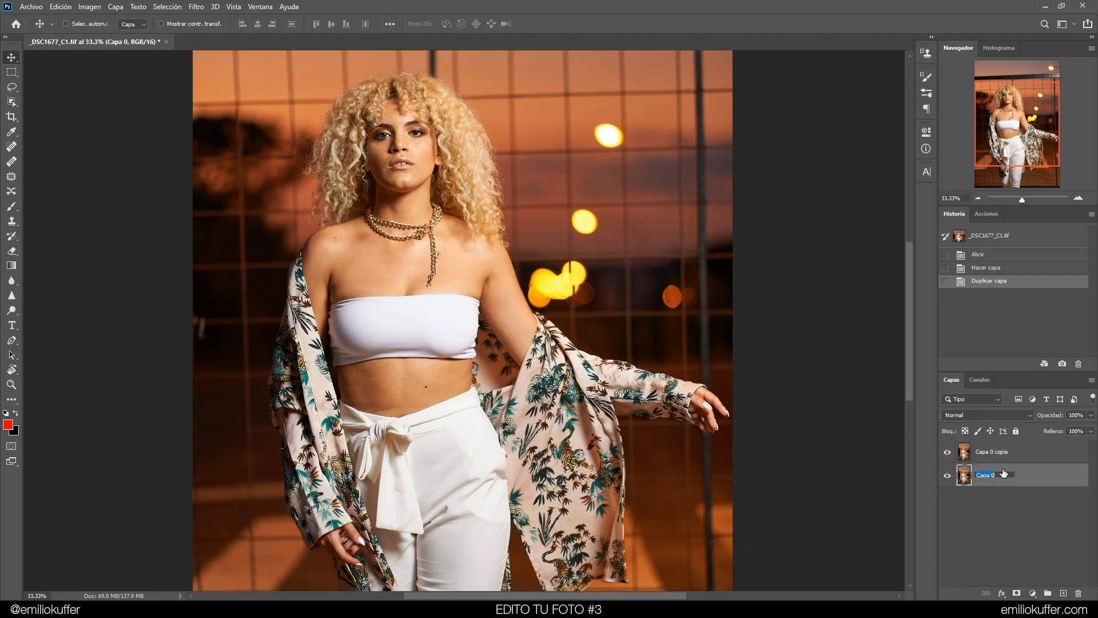
pyautogui.write('Fondo Original')
pyautogui.press('Return')
# Rename the duplicated layer as "Fondo 1"
pyautogui.doubleClick(995, 452)
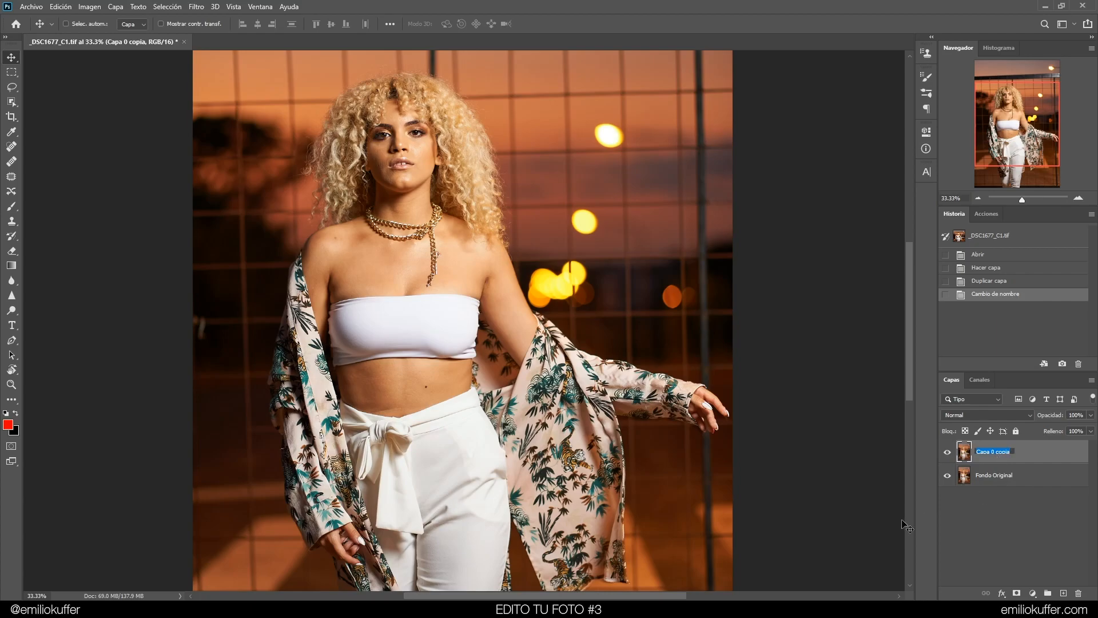
pyautogui.write('s')
pyautogui.write('ondo')
pyautogui.write(' 1')
pyautogui.press('Return')
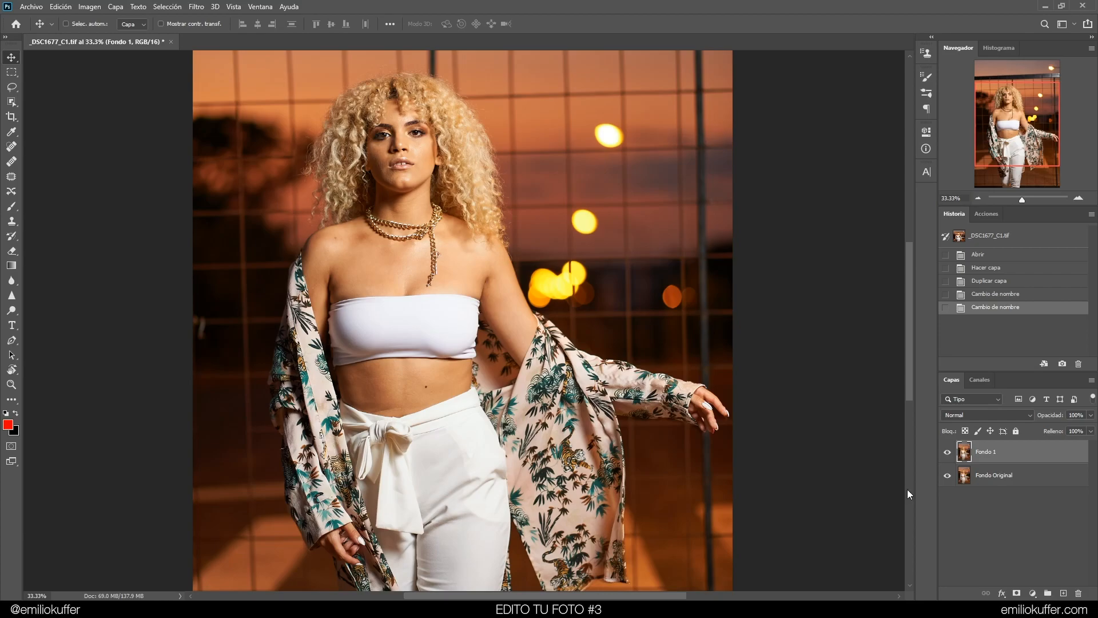
# Give the Fondo Original layer a red colour label and hide it
pyautogui.rightClick(948, 475)
pyautogui.click(972, 531)
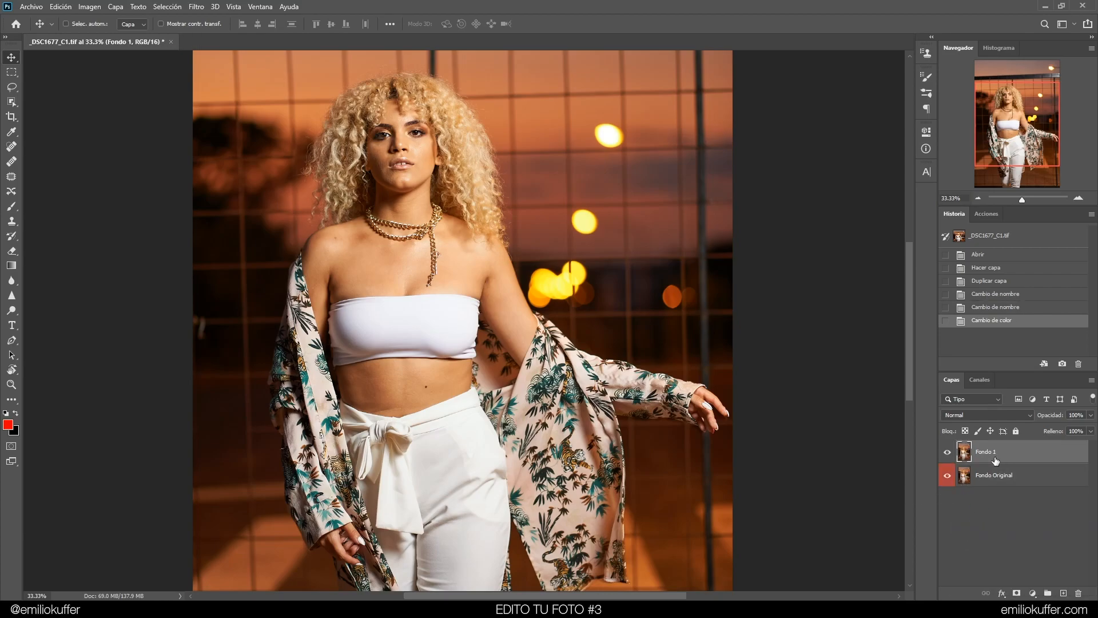
pyautogui.click(948, 475)
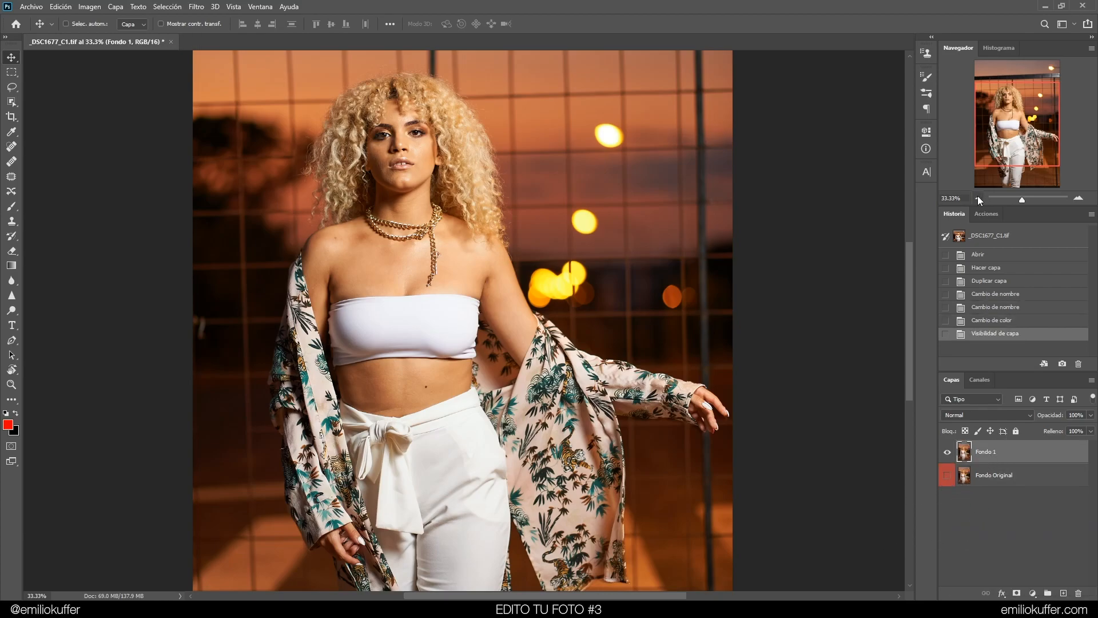
# Try to rotate the Fondo 1 layer about 1.3° with Free Transform
pyautogui.click(977, 198)
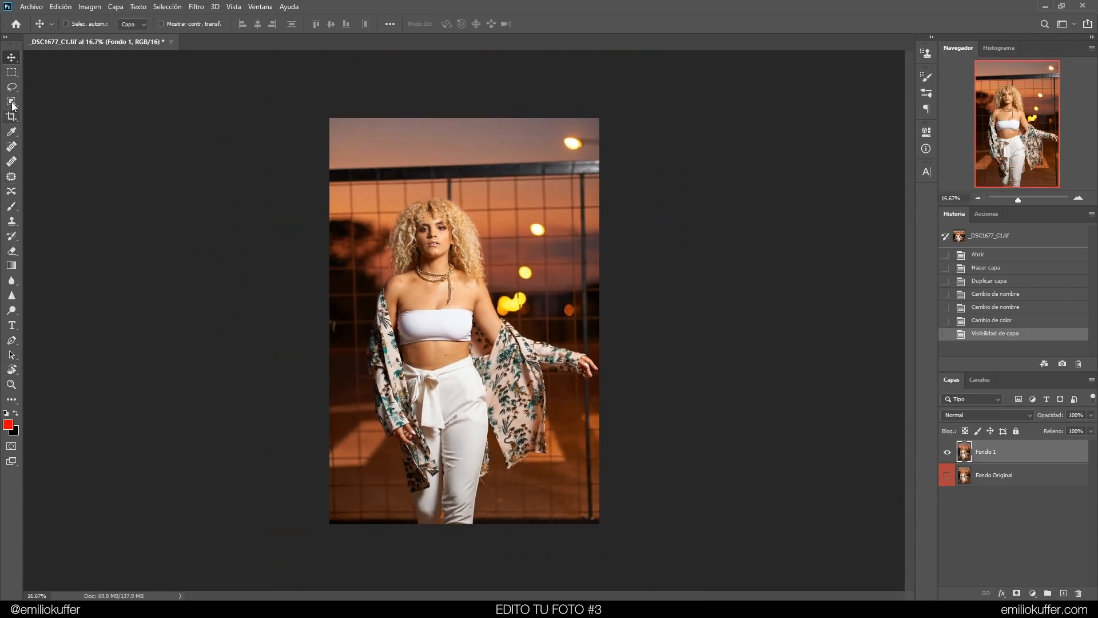
pyautogui.hotkey('ctrl', 't')
pyautogui.moveTo(646, 189); pyautogui.dragTo(638, 196)
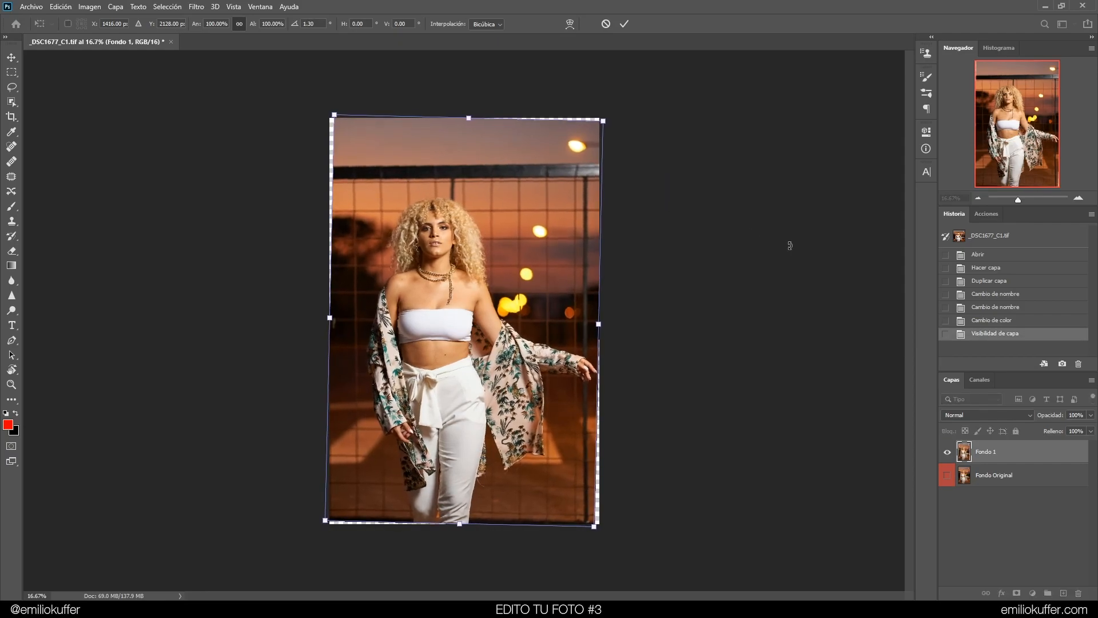
pyautogui.click(1080, 200)
pyautogui.click(1079, 200)
pyautogui.moveTo(824, 566); pyautogui.dragTo(721, 359)
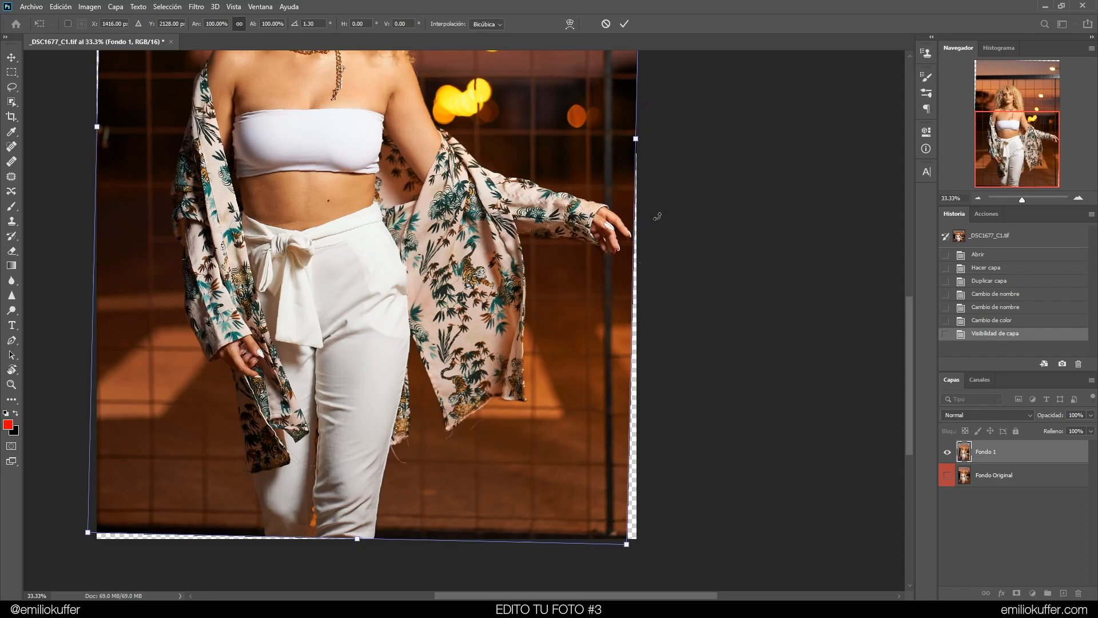
pyautogui.moveTo(669, 154)
pyautogui.mouseDown()
pyautogui.moveTo(677, 344)
pyautogui.moveTo(706, 512)
pyautogui.moveTo(674, 138)
pyautogui.mouseUp()
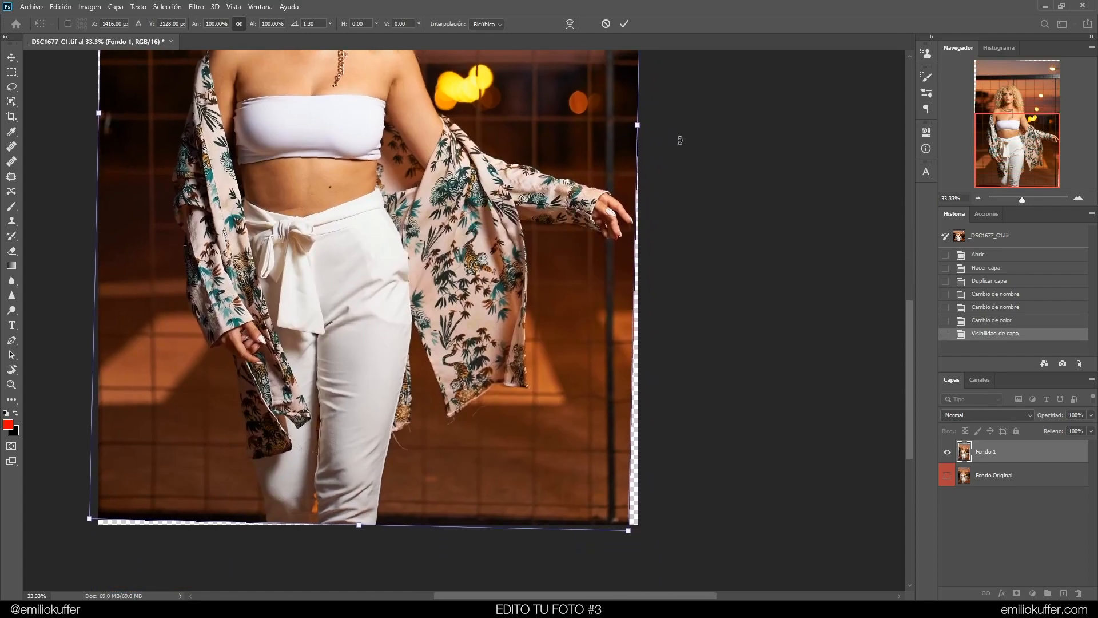
pyautogui.press('Return')
# Create a new guide layout with 10 columns and 4 rows over the image
pyautogui.hotkey('ctrl', '0')
pyautogui.click(234, 7)
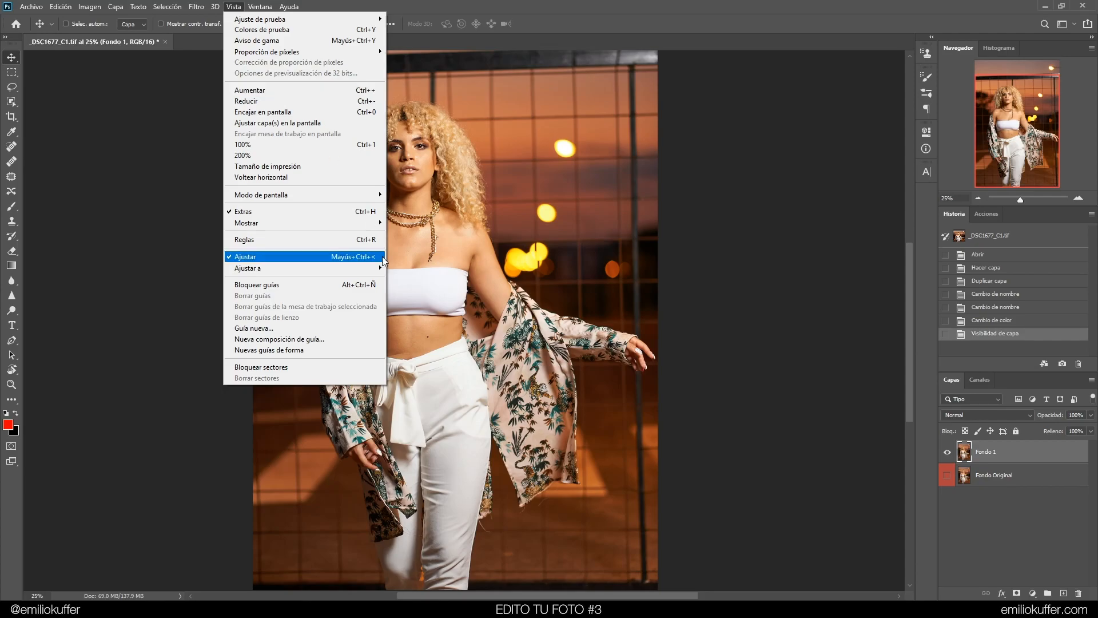
pyautogui.click(323, 341)
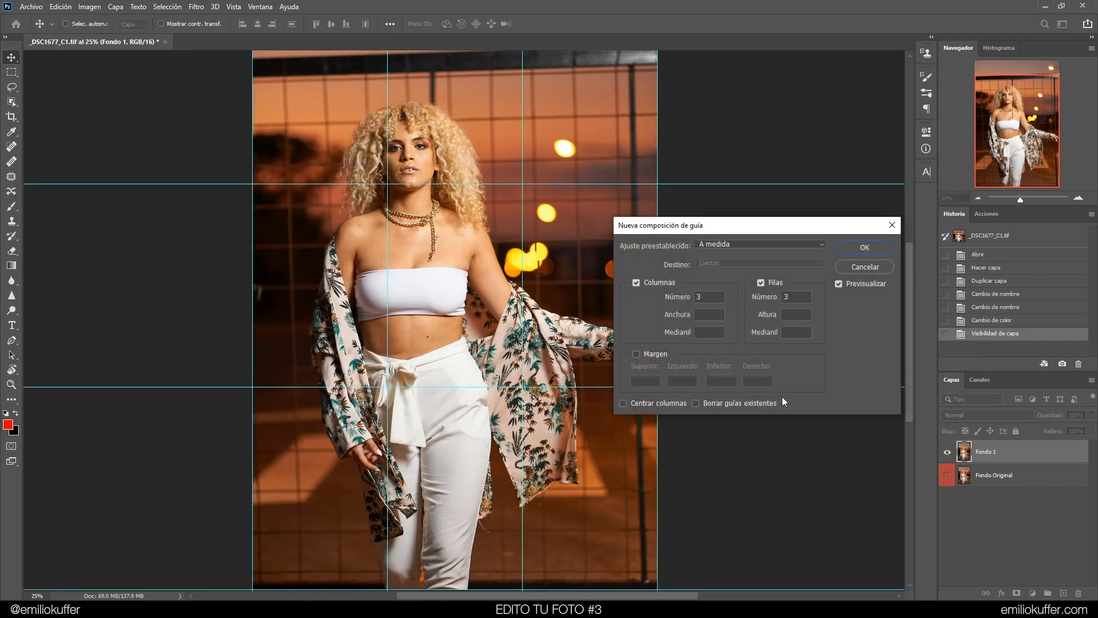
pyautogui.click(709, 297)
pyautogui.write('10')
pyautogui.moveTo(720, 232); pyautogui.dragTo(787, 104)
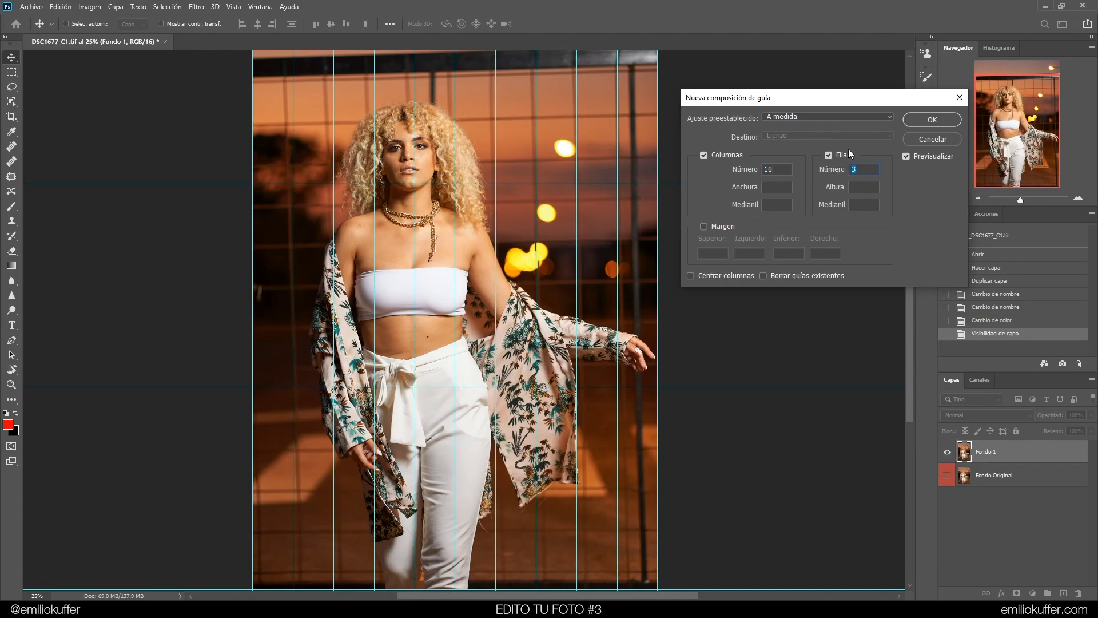
pyautogui.write('4')
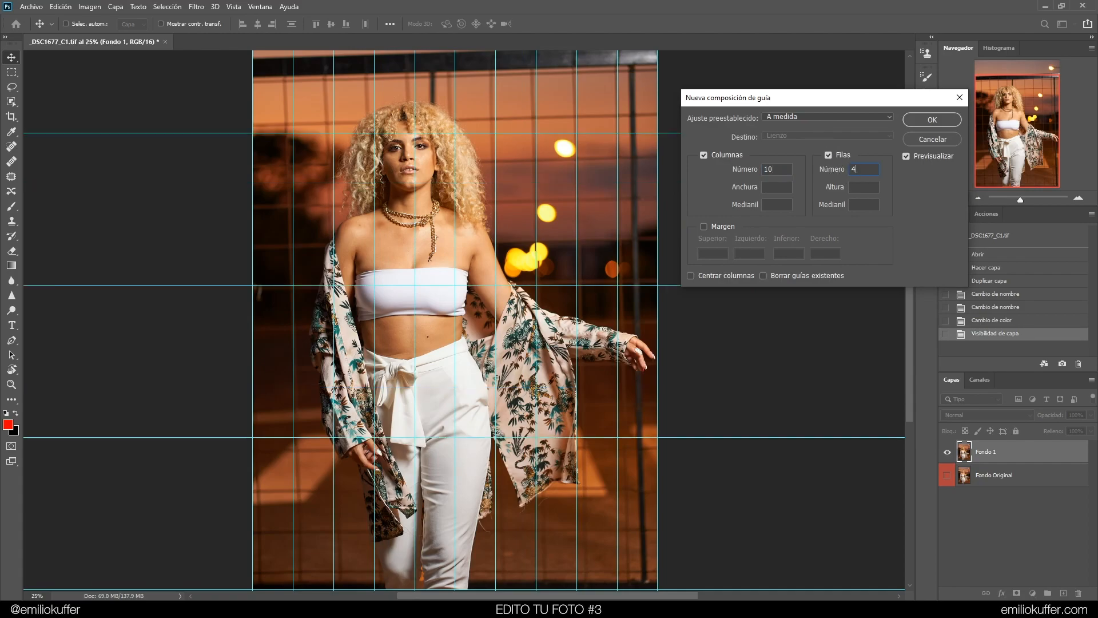
pyautogui.click(911, 121)
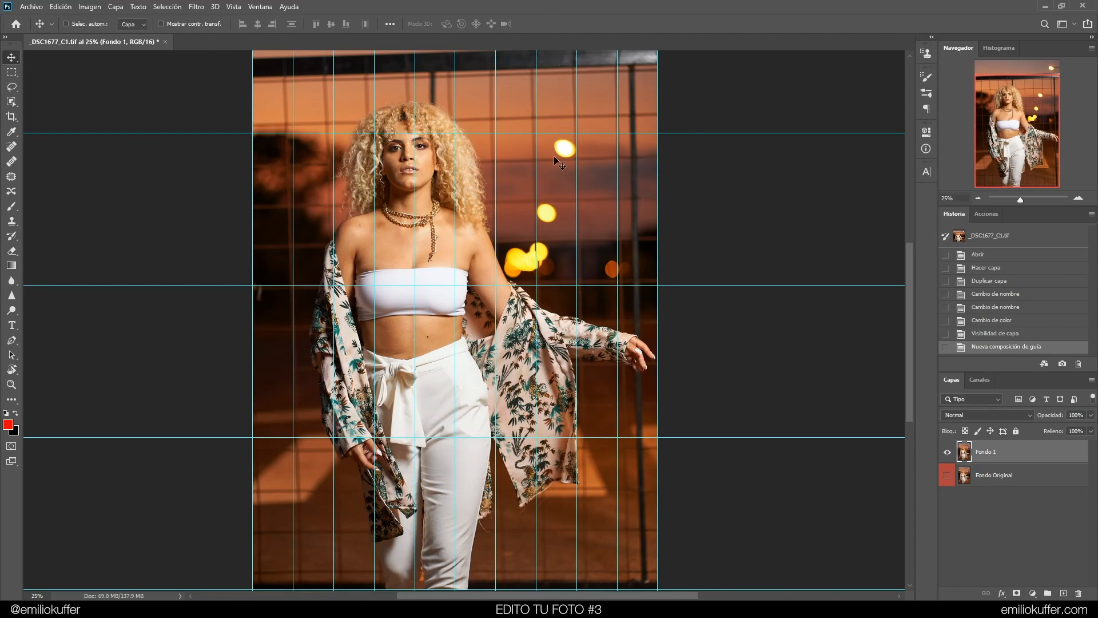
# Rotate the Fondo 1 layer about 1.2° with Free Transform to straighten it against the guides
pyautogui.click(978, 199)
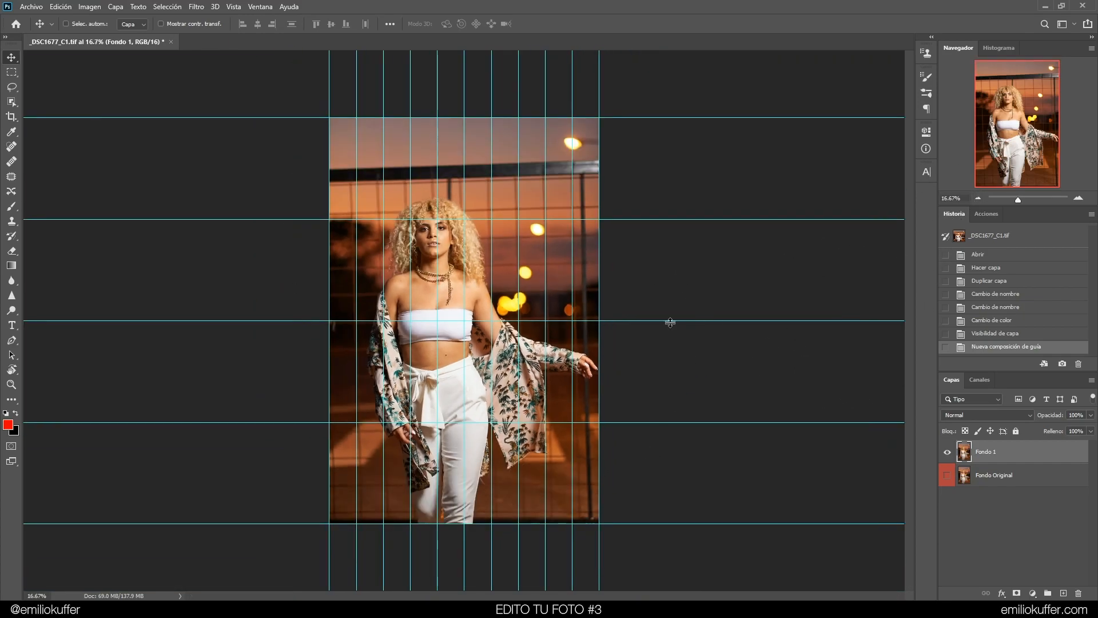
pyautogui.hotkey('ctrl', 't')
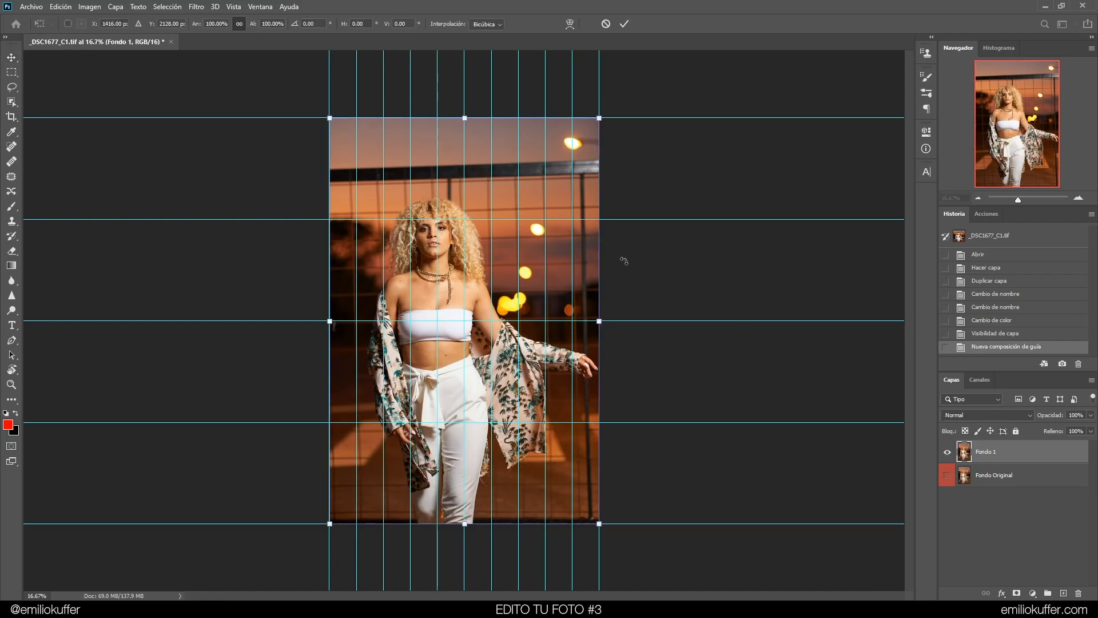
pyautogui.moveTo(627, 272); pyautogui.dragTo(632, 278)
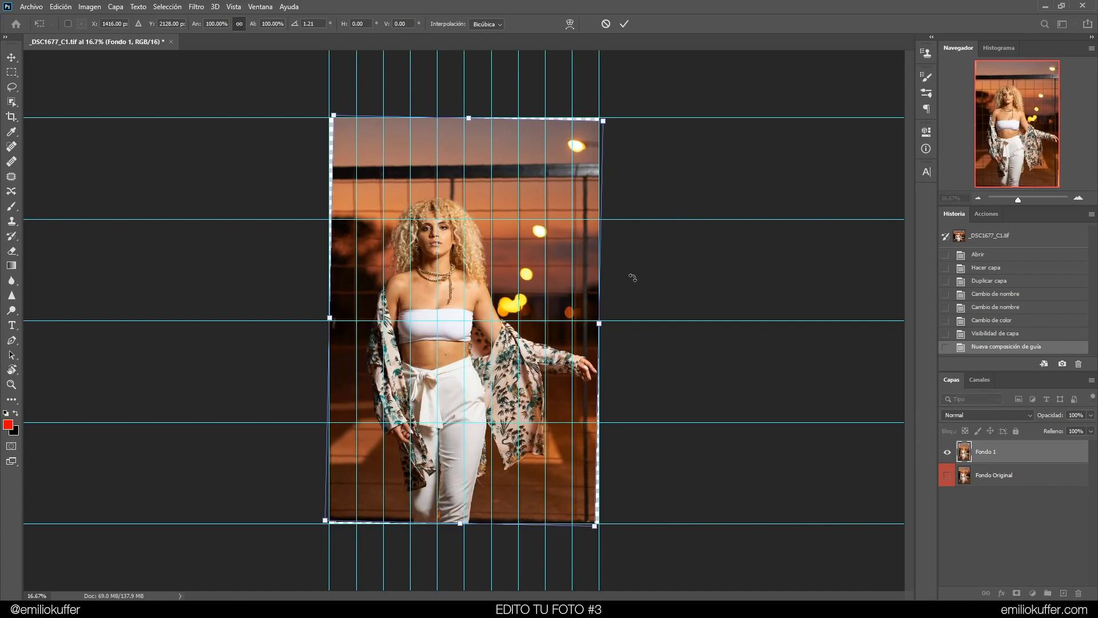
pyautogui.click(1078, 199)
pyautogui.click(1078, 199)
pyautogui.click(1078, 199)
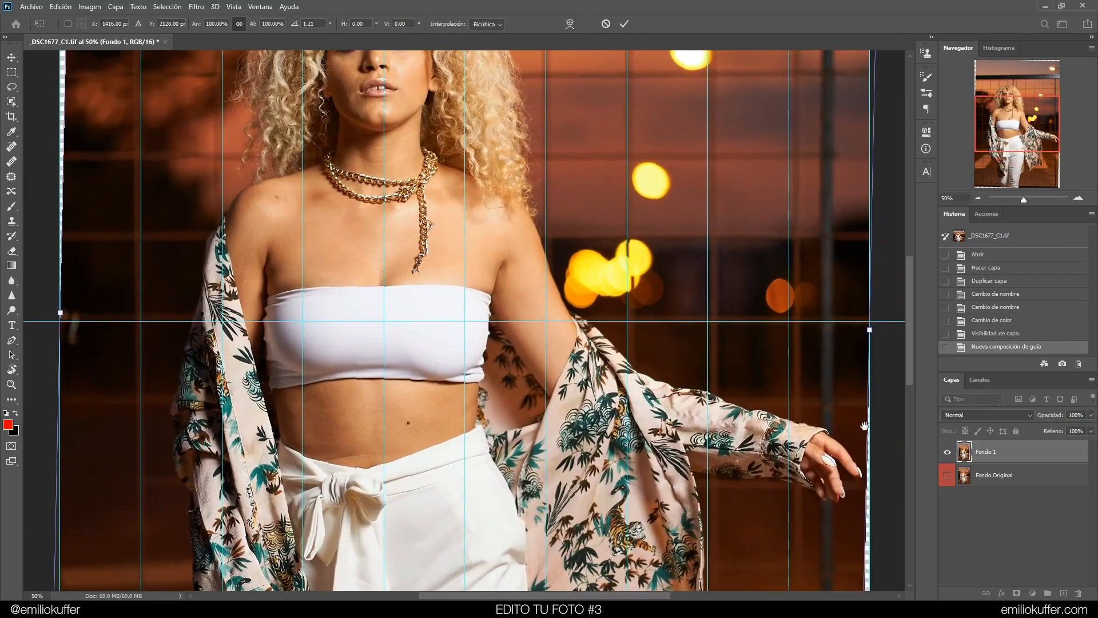
# Check the rotated layer's edges and lines against the guides across the whole image, then apply the transform
pyautogui.moveTo(874, 425); pyautogui.dragTo(372, 121)
pyautogui.moveTo(257, 435); pyautogui.dragTo(547, 291)
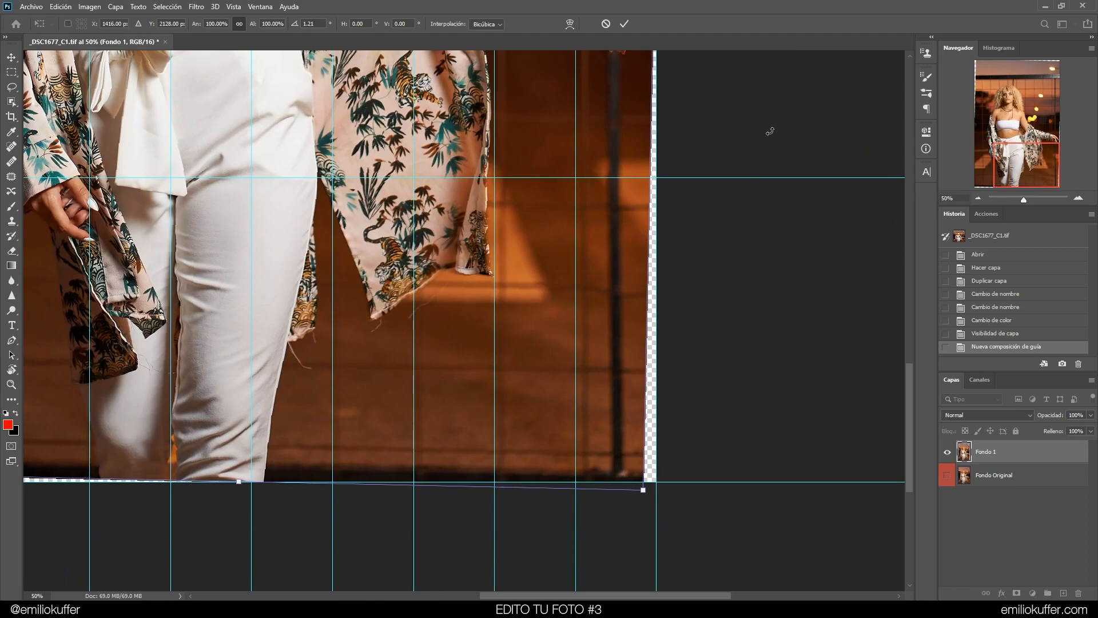
pyautogui.moveTo(735, 165); pyautogui.dragTo(542, 262)
pyautogui.moveTo(617, 467); pyautogui.dragTo(688, 419)
pyautogui.moveTo(677, 143); pyautogui.dragTo(658, 321)
pyautogui.moveTo(441, 183); pyautogui.dragTo(713, 179)
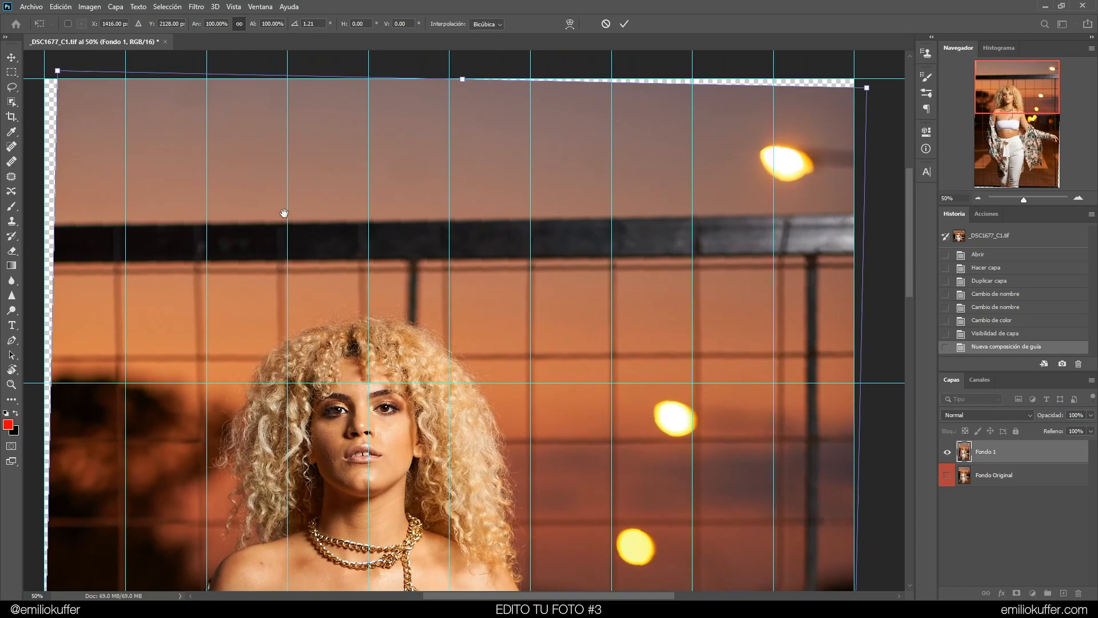
pyautogui.moveTo(285, 216); pyautogui.dragTo(409, 231)
pyautogui.moveTo(396, 418); pyautogui.dragTo(398, 153)
pyautogui.moveTo(358, 533); pyautogui.dragTo(348, 157)
pyautogui.moveTo(364, 452); pyautogui.dragTo(337, 140)
pyautogui.moveTo(479, 173); pyautogui.dragTo(491, 244)
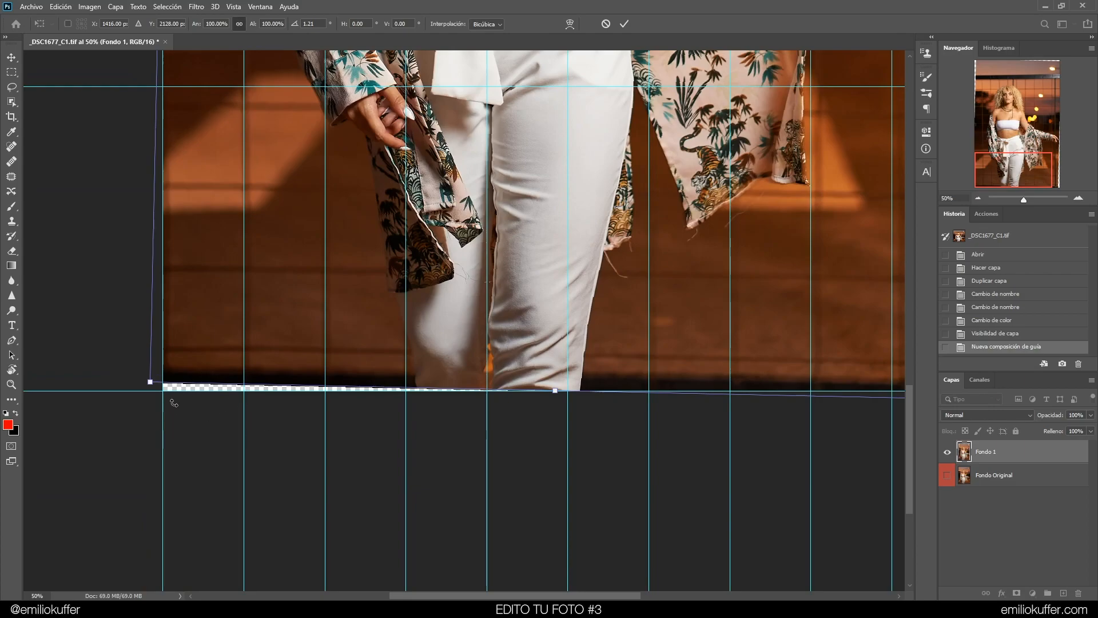
pyautogui.scroll(5, 646, 219)
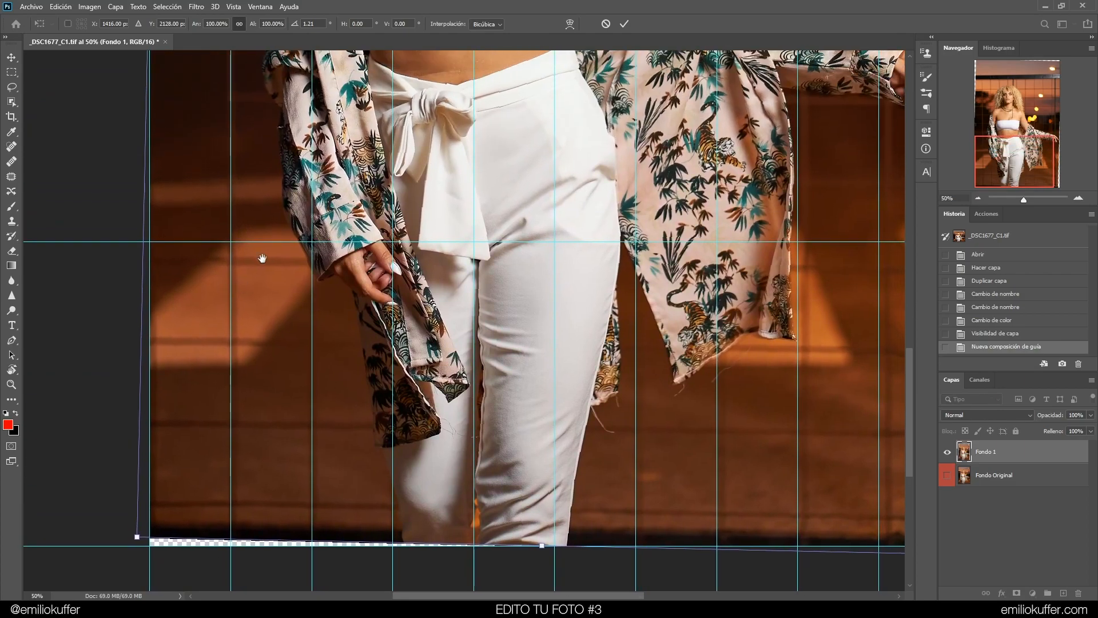
pyautogui.moveTo(784, 310); pyautogui.dragTo(337, 335)
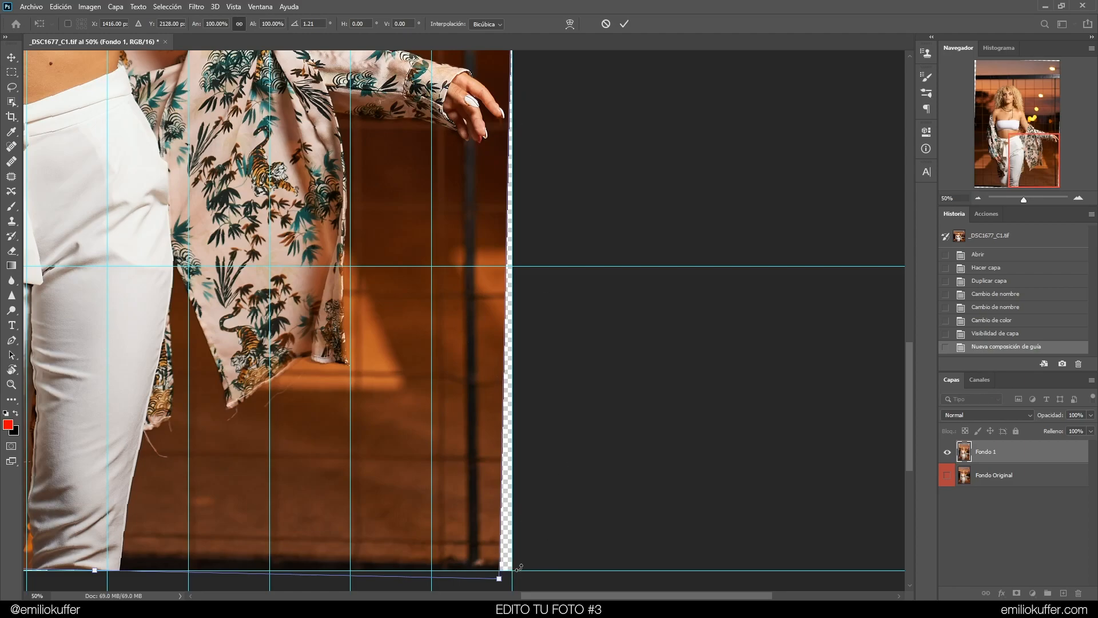
pyautogui.moveTo(576, 299); pyautogui.dragTo(601, 397)
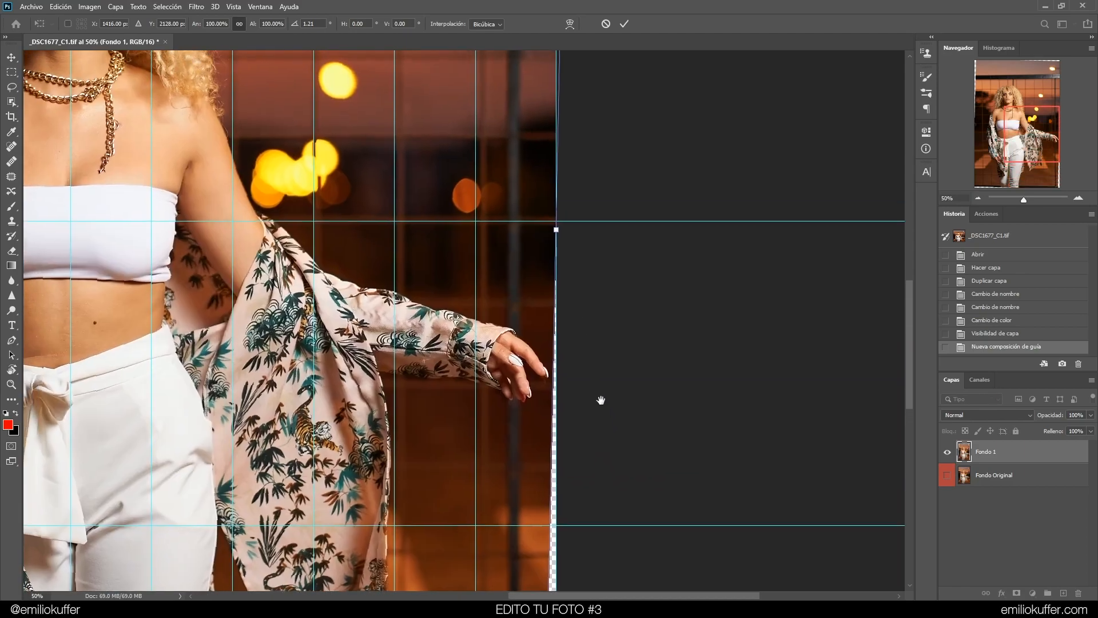
pyautogui.moveTo(603, 113); pyautogui.dragTo(620, 444)
pyautogui.moveTo(377, 338); pyautogui.dragTo(846, 174)
pyautogui.moveTo(303, 158); pyautogui.dragTo(377, 58)
pyautogui.moveTo(360, 431); pyautogui.dragTo(175, 386)
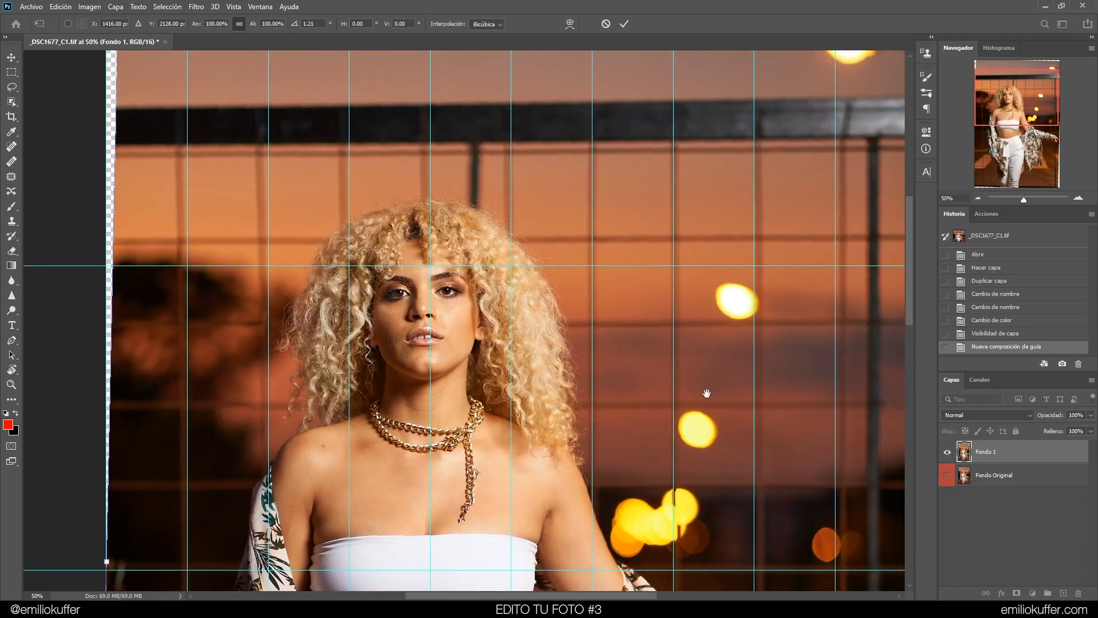
pyautogui.moveTo(706, 383); pyautogui.dragTo(412, 369)
pyautogui.moveTo(647, 585); pyautogui.dragTo(610, 130)
pyautogui.moveTo(611, 519); pyautogui.dragTo(617, 326)
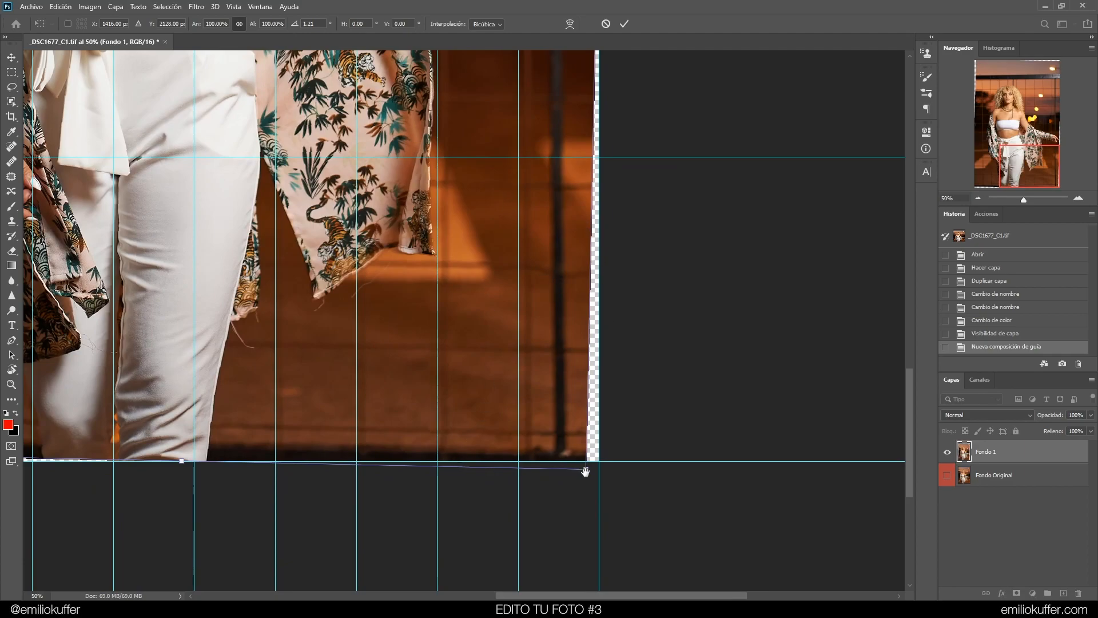
pyautogui.scroll(8, 572, 245)
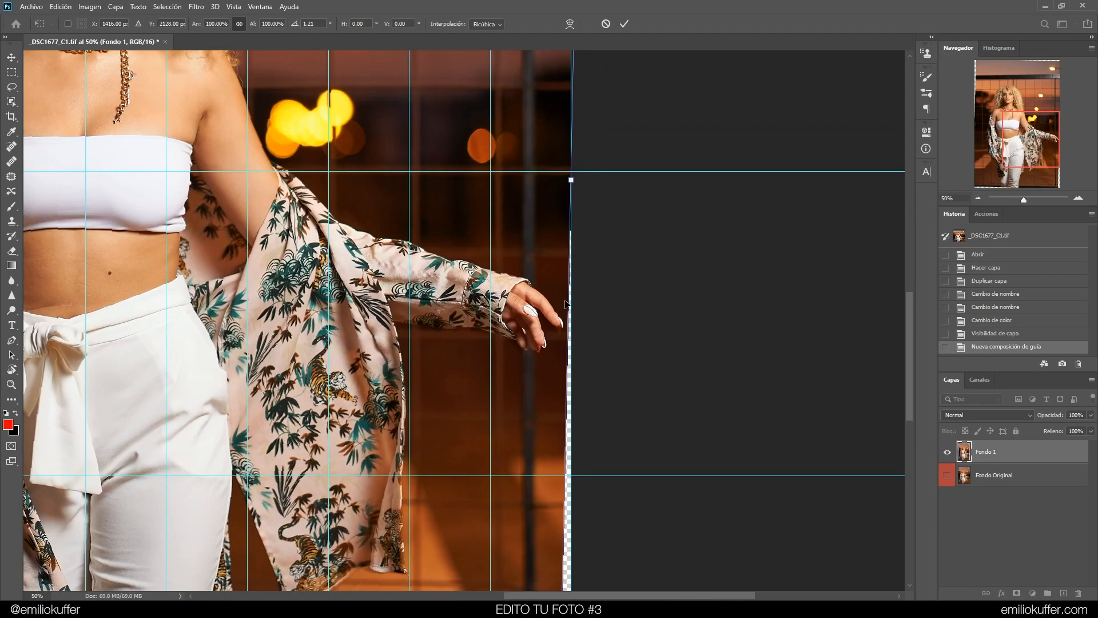
pyautogui.press('Return')
# Try to move the layer slightly and undo the move
pyautogui.moveTo(625, 139); pyautogui.dragTo(753, 436)
pyautogui.moveTo(729, 188); pyautogui.dragTo(737, 489)
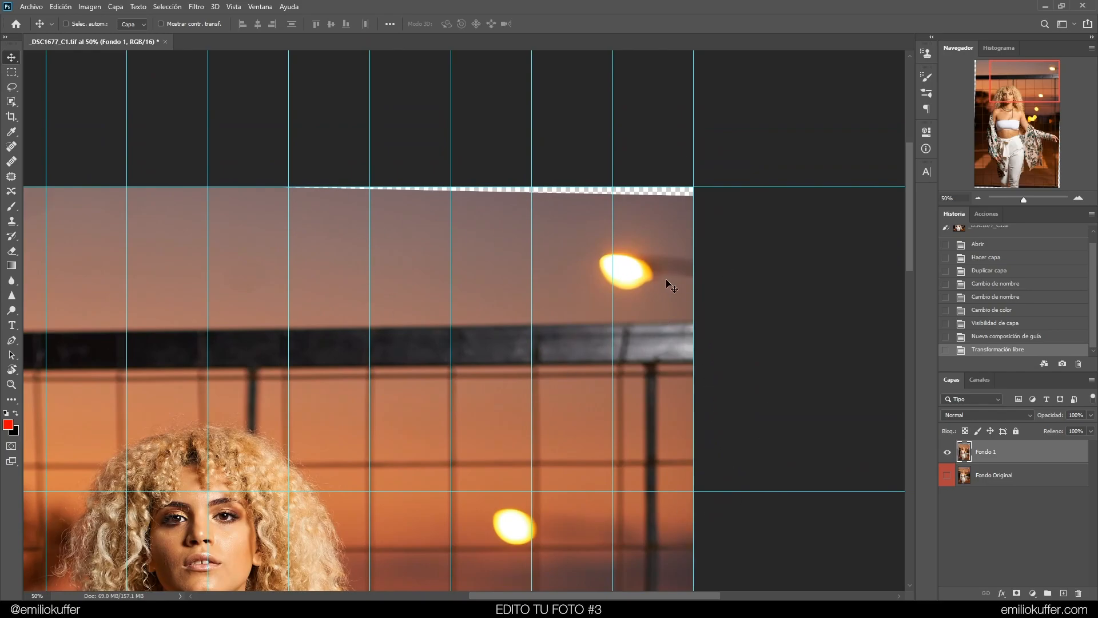
pyautogui.moveTo(672, 286); pyautogui.dragTo(636, 284)
pyautogui.hotkey('ctrl', 'z')
# Examine the edges of the rotated layer around the image
pyautogui.moveTo(423, 293); pyautogui.dragTo(473, 79)
pyautogui.moveTo(449, 385); pyautogui.dragTo(476, 270)
pyautogui.moveTo(795, 401); pyautogui.dragTo(373, 424)
pyautogui.moveTo(620, 190); pyautogui.dragTo(597, 238)
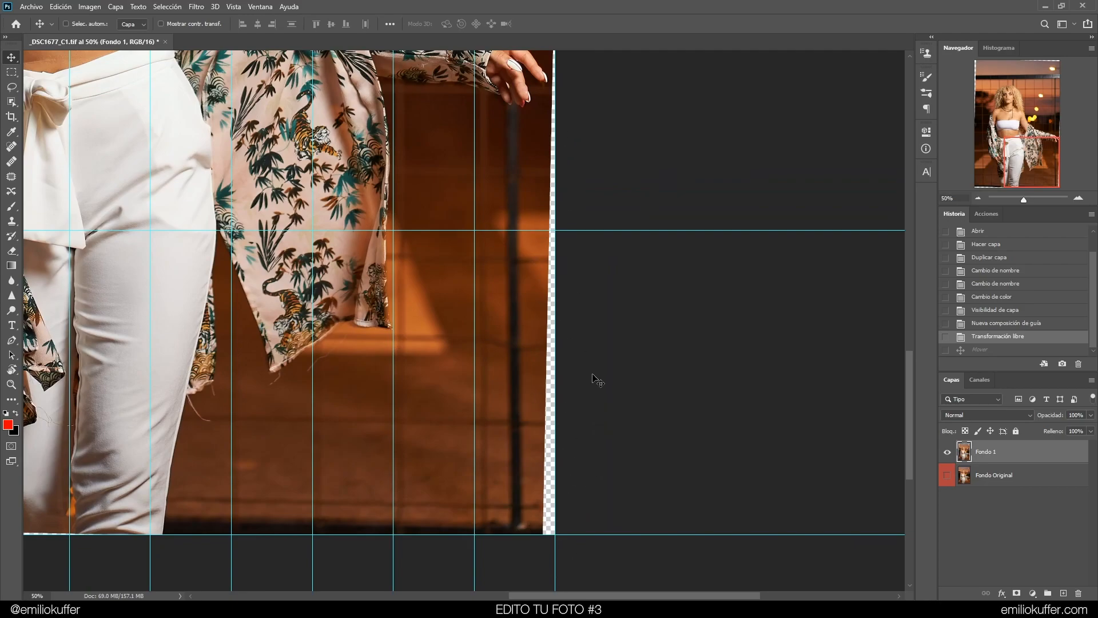
pyautogui.click(980, 199)
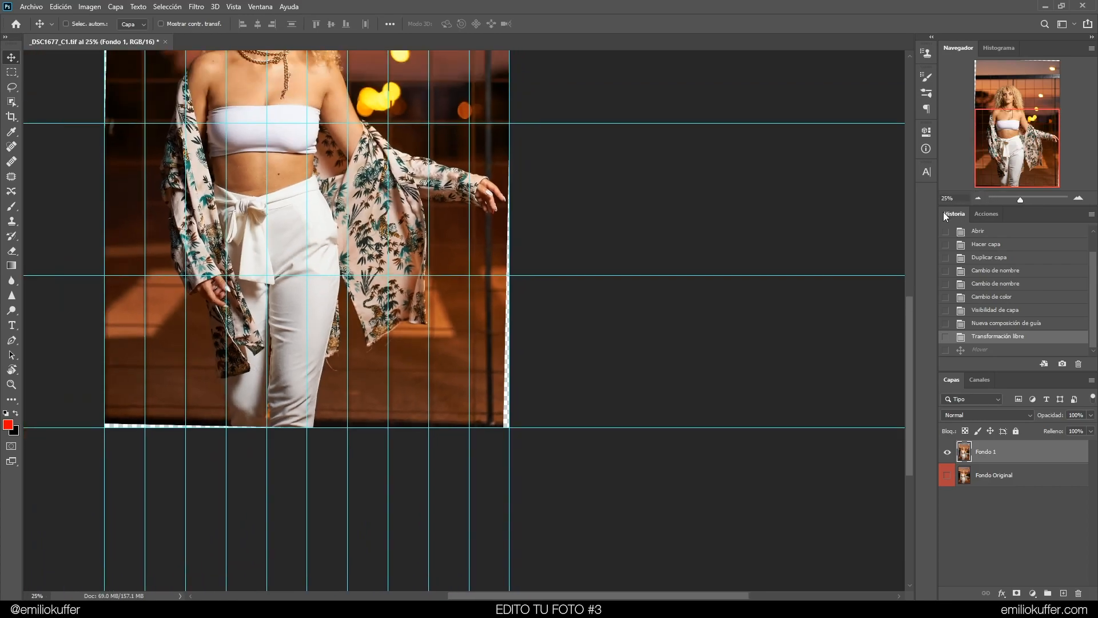
pyautogui.click(977, 198)
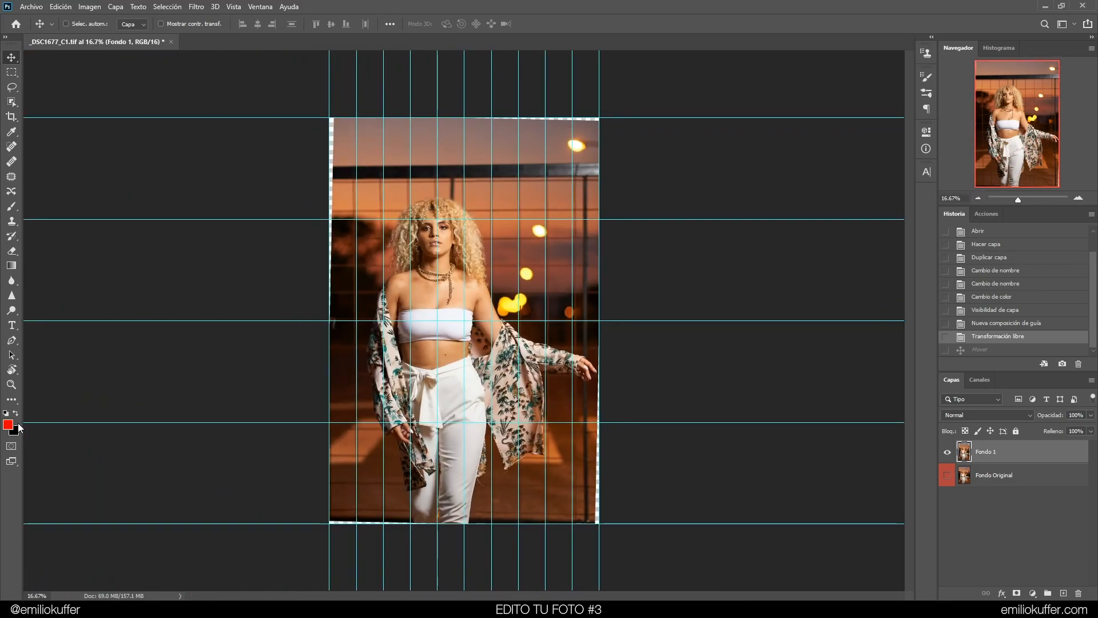
# Set the background colour to bright green, 18ff00
pyautogui.click(18, 427)
pyautogui.click(827, 306)
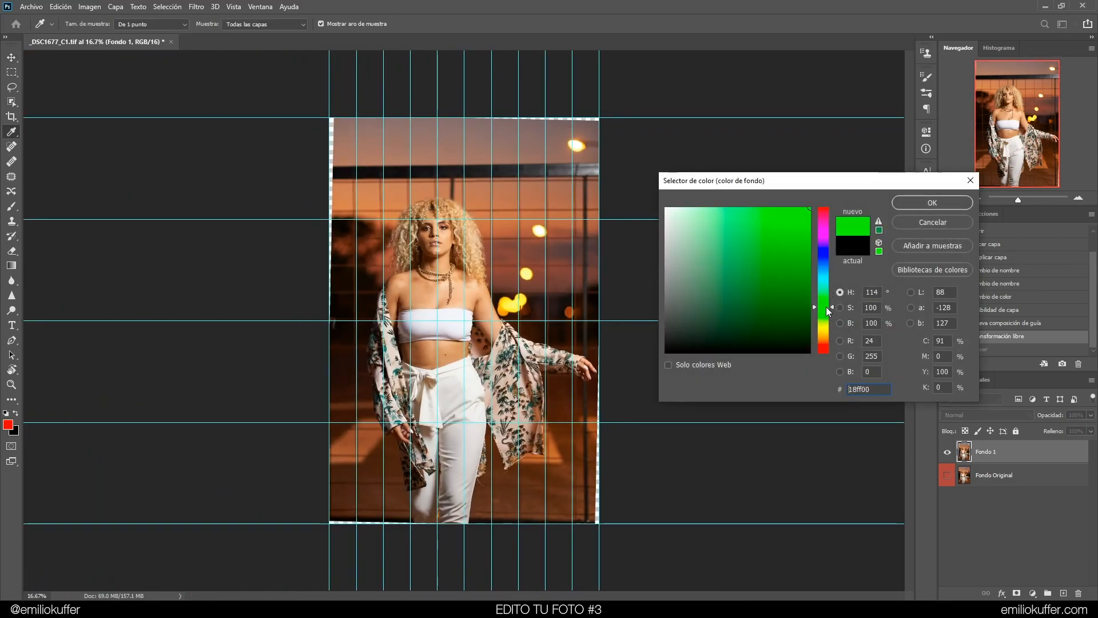
pyautogui.click(907, 203)
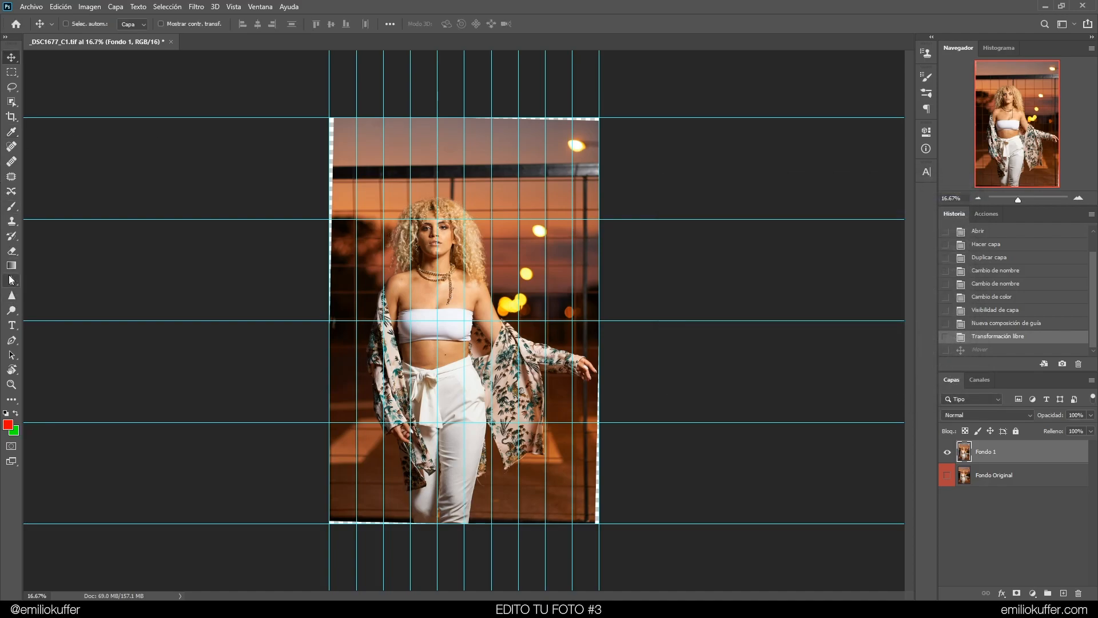
# Draw a rectangle covering the whole canvas, move it beneath the photo layers and fill it green
pyautogui.click(17, 400)
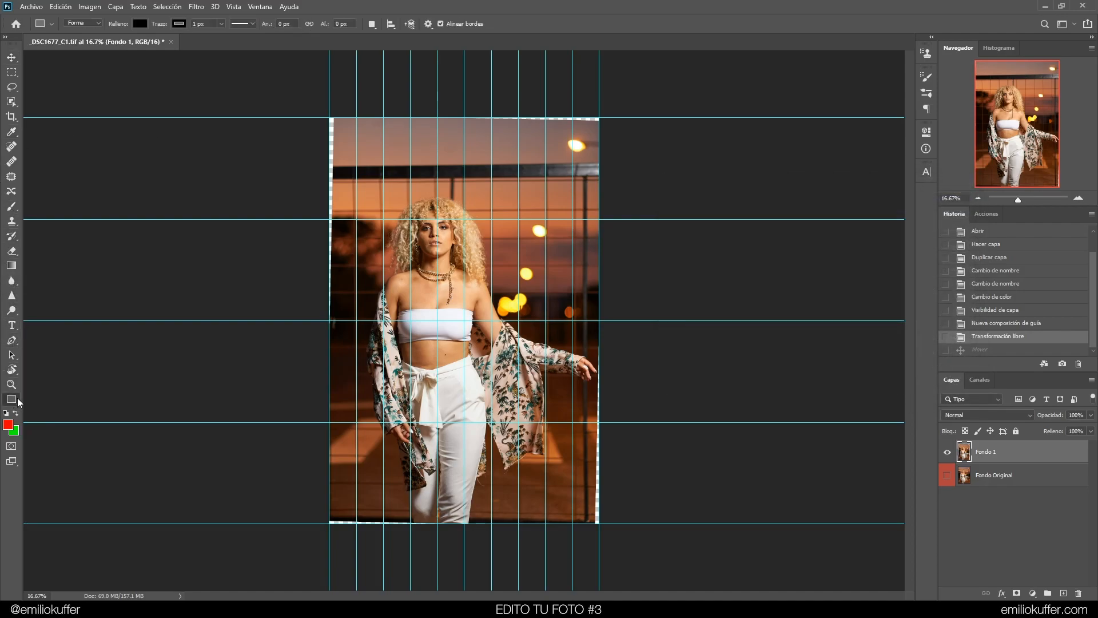
pyautogui.moveTo(311, 99)
pyautogui.mouseDown()
pyautogui.moveTo(589, 521)
pyautogui.moveTo(611, 537)
pyautogui.mouseUp()
pyautogui.moveTo(1005, 465); pyautogui.dragTo(1007, 510)
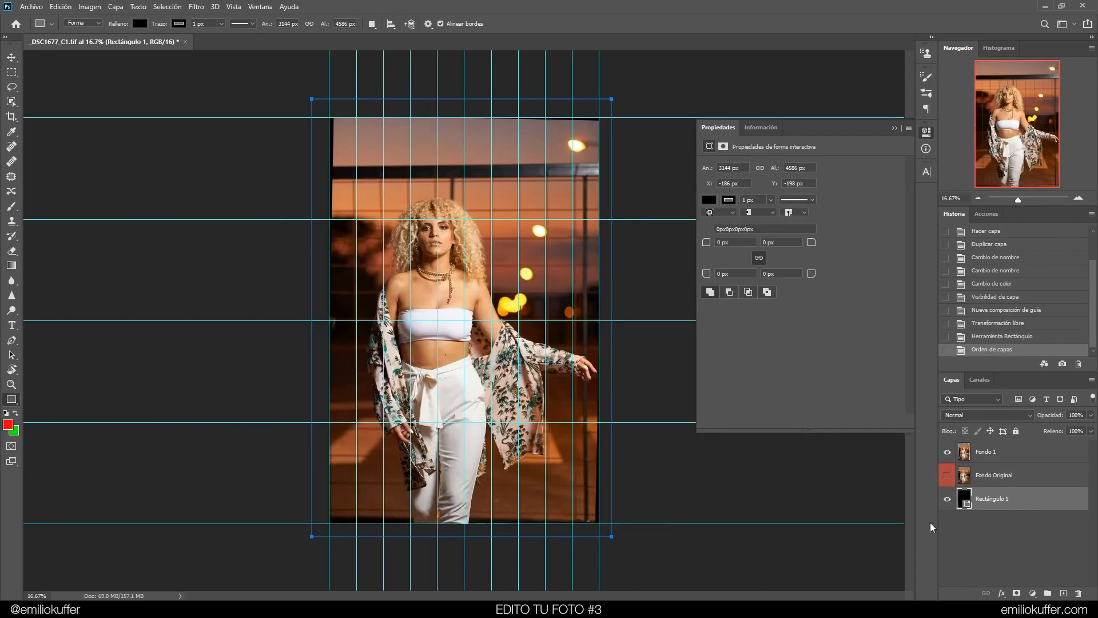
pyautogui.click(711, 202)
pyautogui.click(710, 260)
pyautogui.click(895, 128)
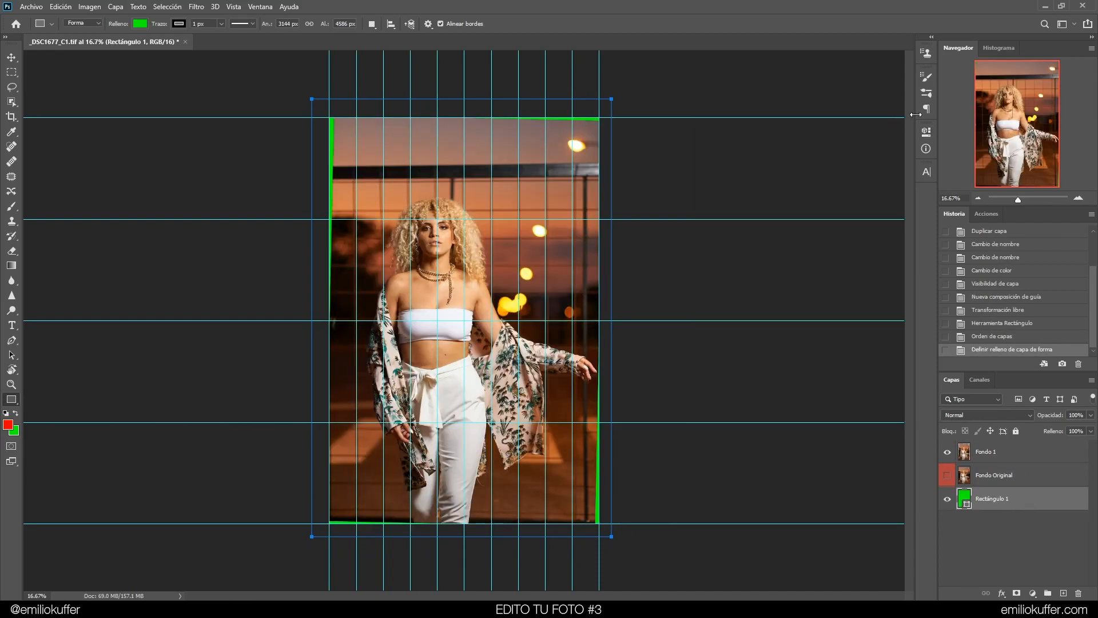
# Zoom in and examine the green gaps along the photo's borders against the guides
pyautogui.click(12, 73)
pyautogui.click(1079, 199)
pyautogui.click(1079, 198)
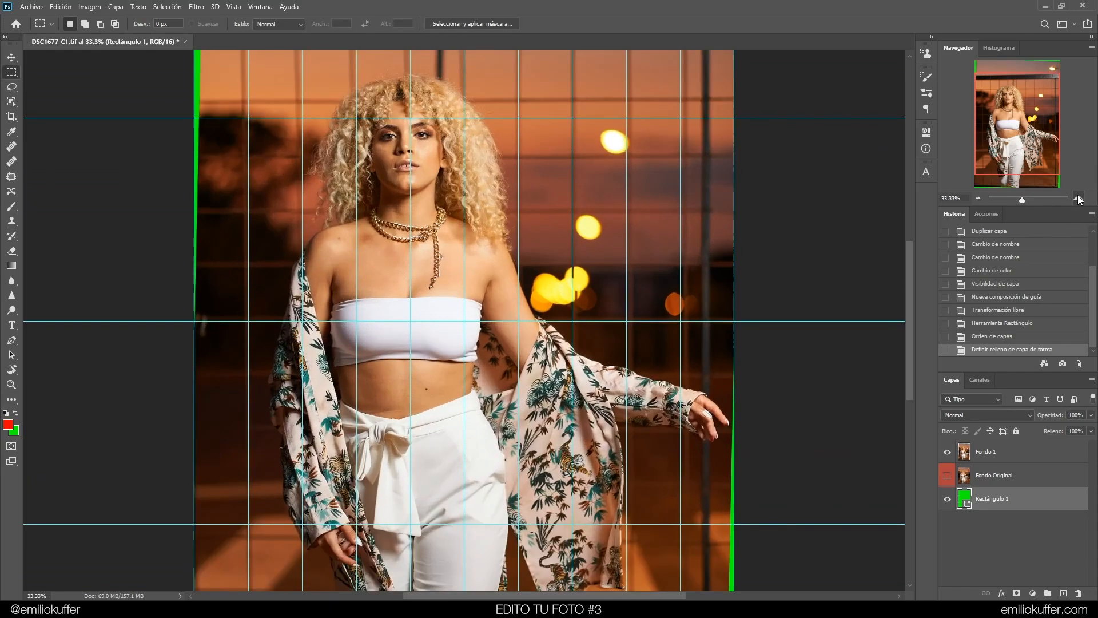
pyautogui.click(1079, 198)
pyautogui.click(1079, 199)
pyautogui.click(1079, 199)
pyautogui.moveTo(1043, 177); pyautogui.dragTo(1035, 174)
pyautogui.moveTo(571, 462); pyautogui.dragTo(164, 296)
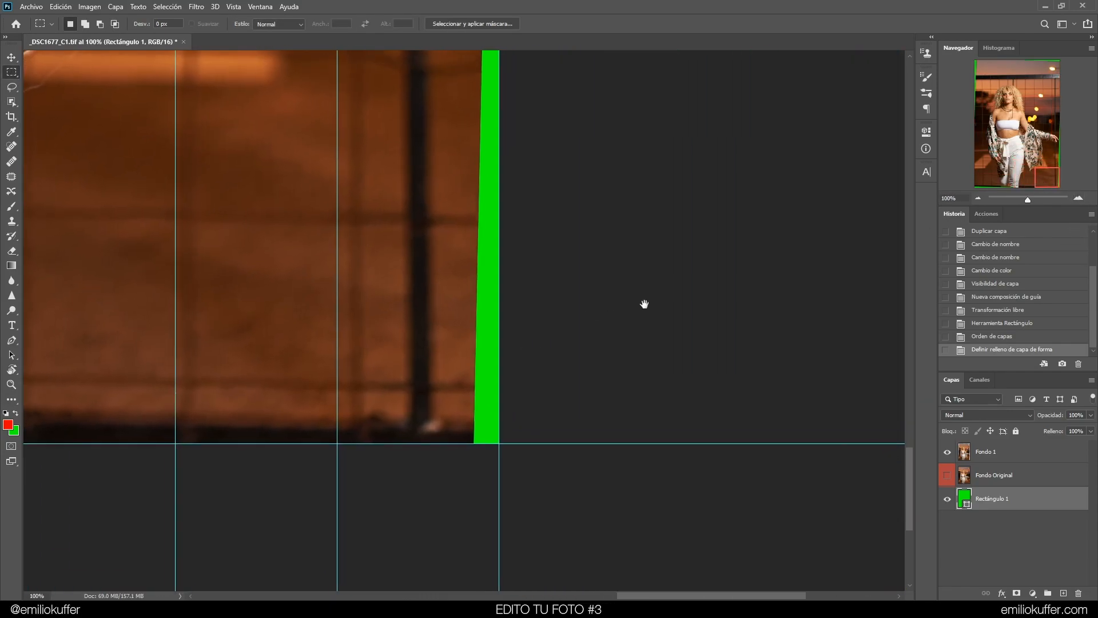
pyautogui.moveTo(1028, 200)
pyautogui.mouseDown()
pyautogui.moveTo(980, 197)
pyautogui.moveTo(1018, 199)
pyautogui.mouseUp()
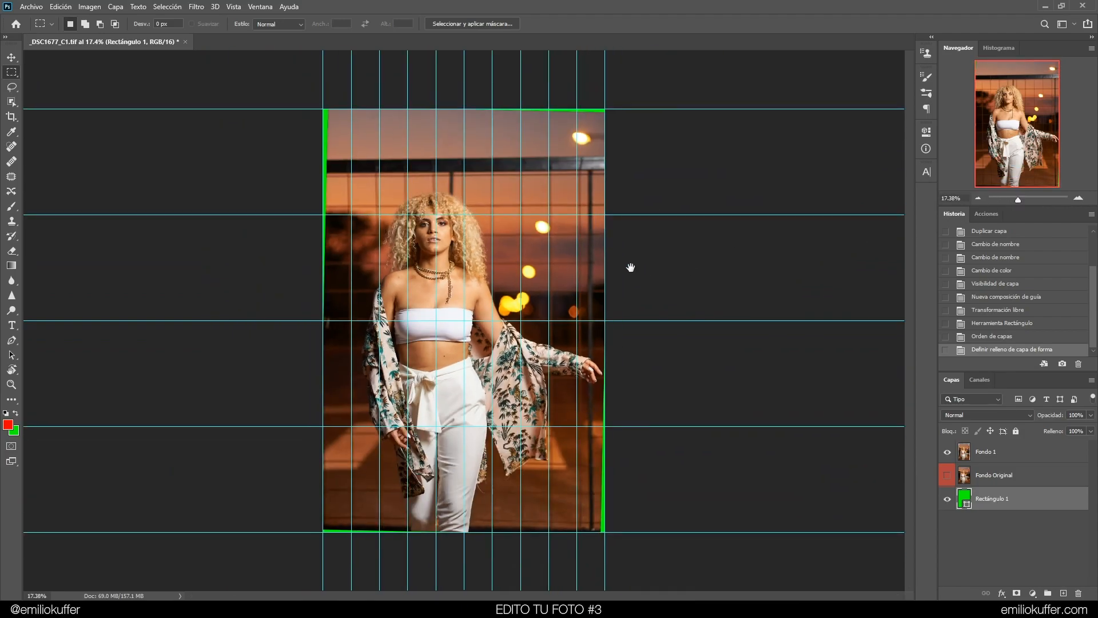
pyautogui.click(1078, 198)
pyautogui.moveTo(625, 301); pyautogui.dragTo(617, 290)
pyautogui.moveTo(684, 438); pyautogui.dragTo(628, 443)
pyautogui.moveTo(628, 281)
pyautogui.mouseDown()
pyautogui.moveTo(622, 303)
pyautogui.moveTo(635, 302)
pyautogui.mouseUp()
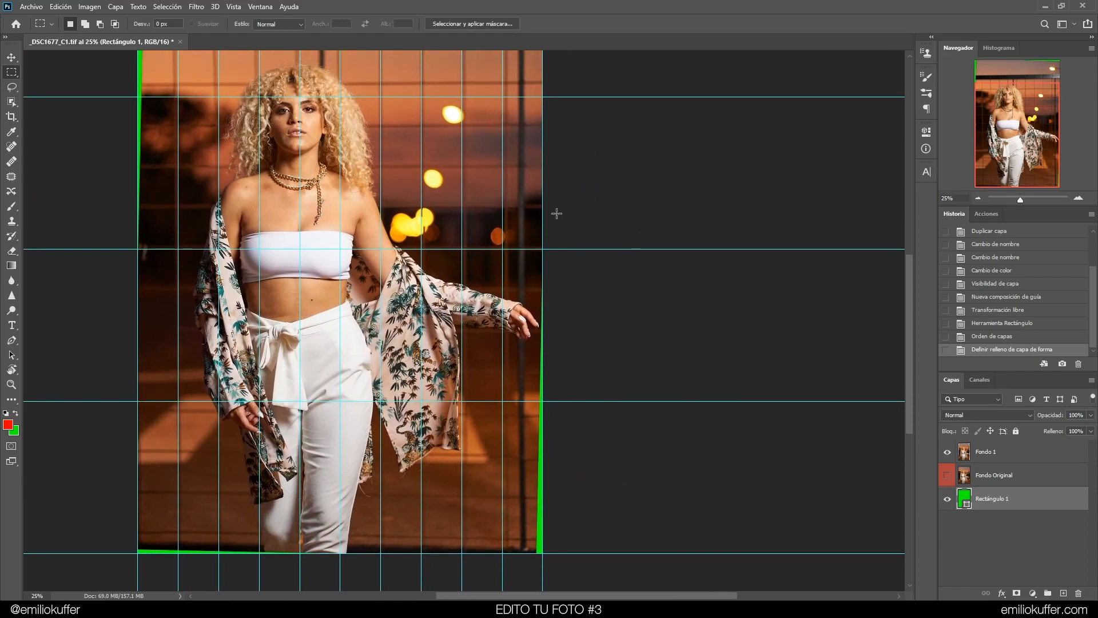
pyautogui.hotkey('ctrl', 't')
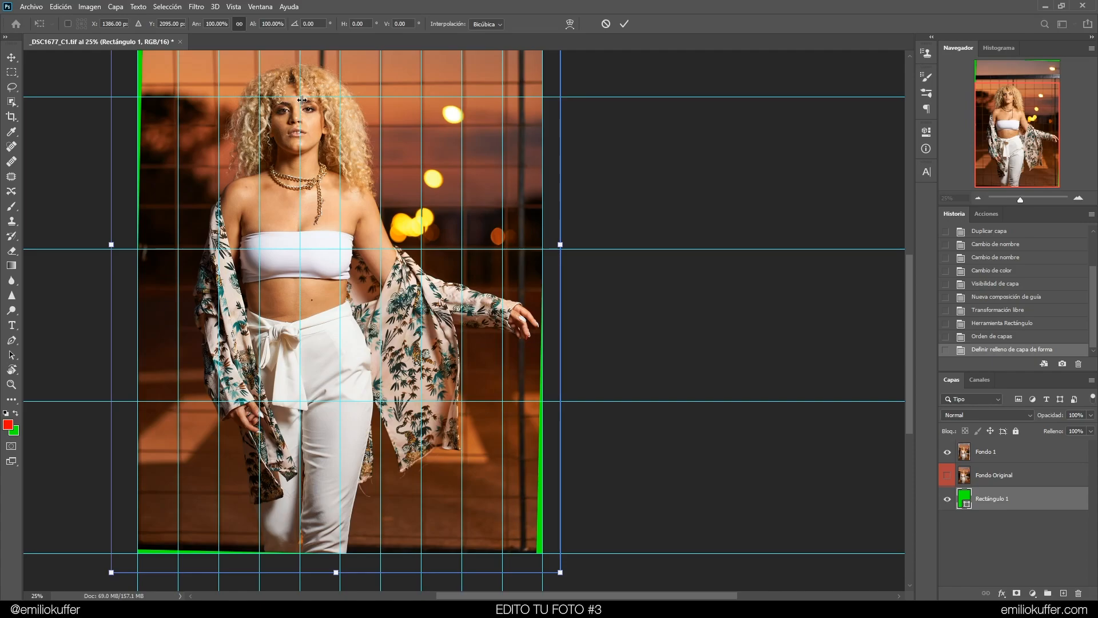
pyautogui.click(569, 24)
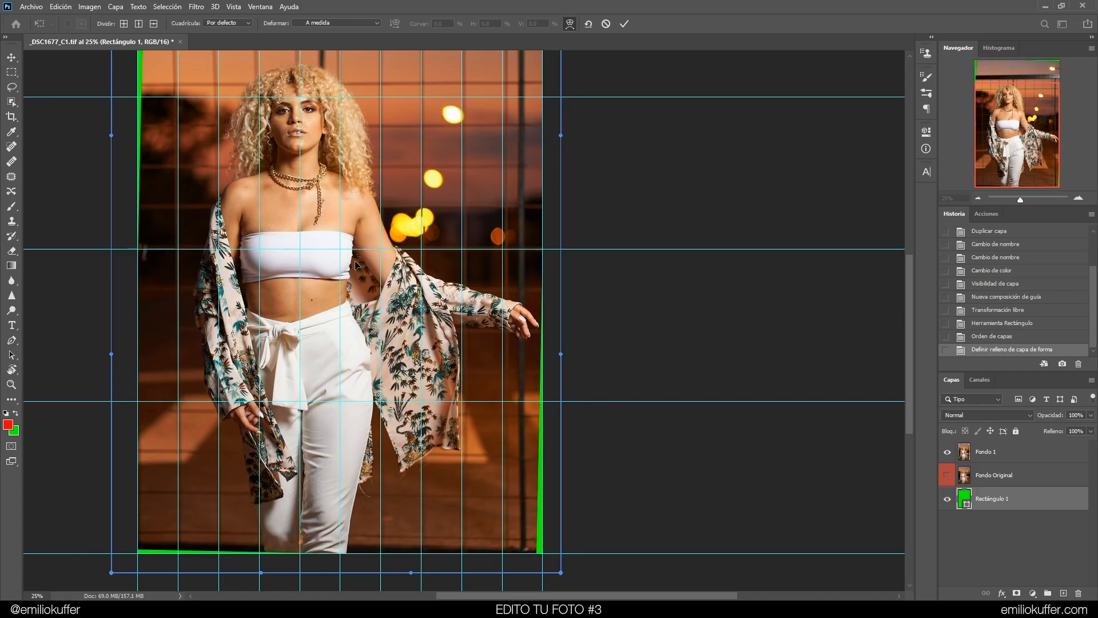
pyautogui.moveTo(562, 575); pyautogui.dragTo(659, 546)
pyautogui.press('Escape')
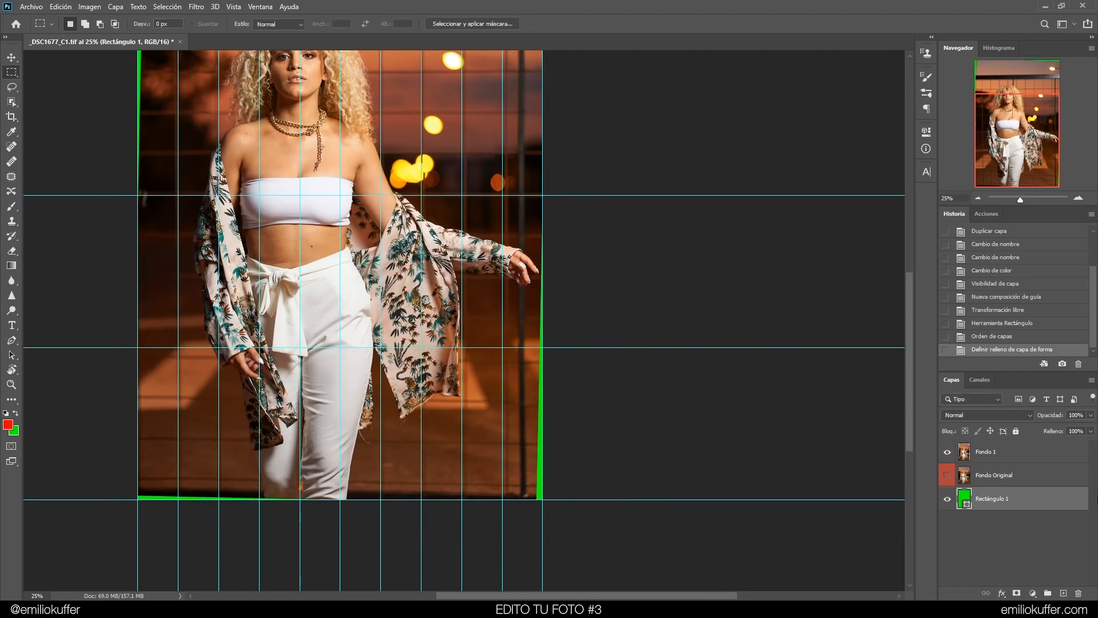
# Open a warp transform on the Fondo 1 layer and try dragging inside it, undoing the drag
pyautogui.click(1027, 460)
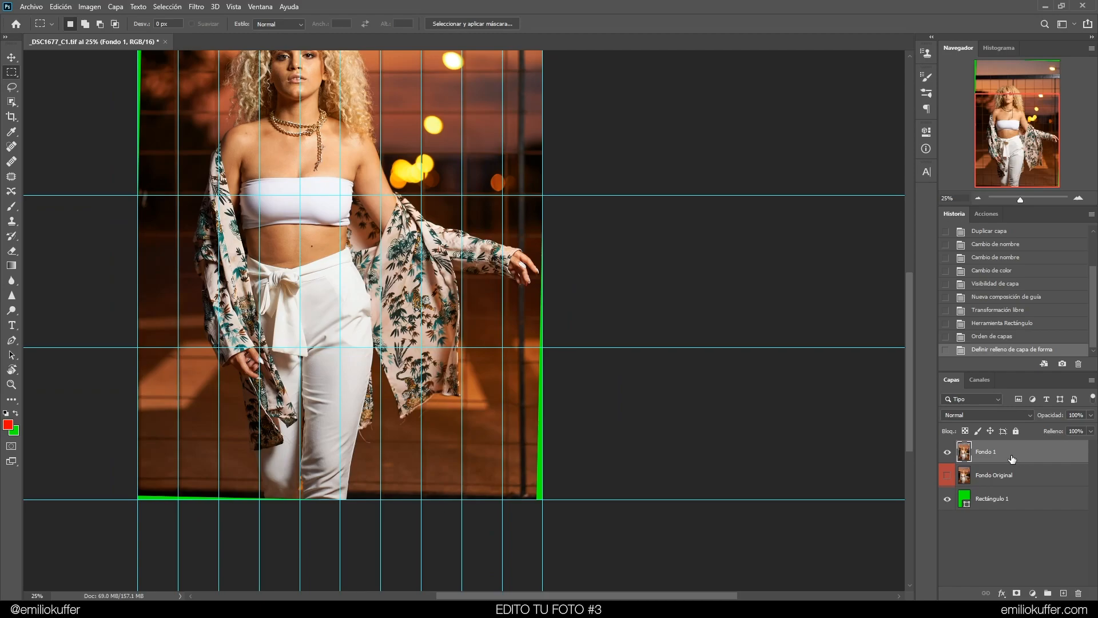
pyautogui.scroll(3, 569, 428)
pyautogui.hscroll(-1, 821, 219)
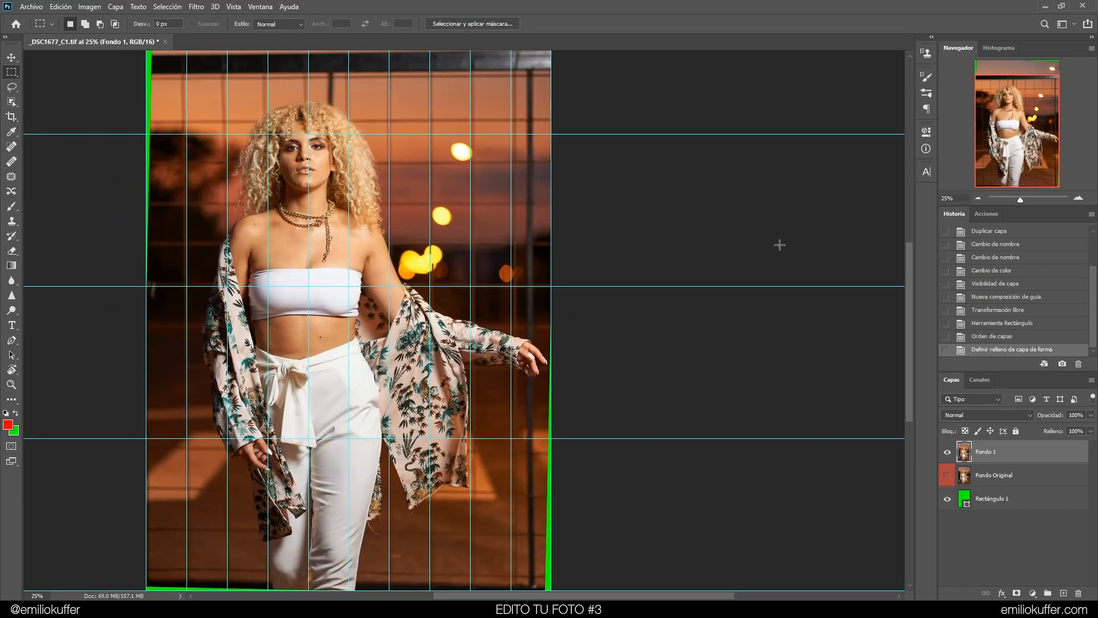
pyautogui.scroll(1, 627, 362)
pyautogui.scroll(-2, 627, 363)
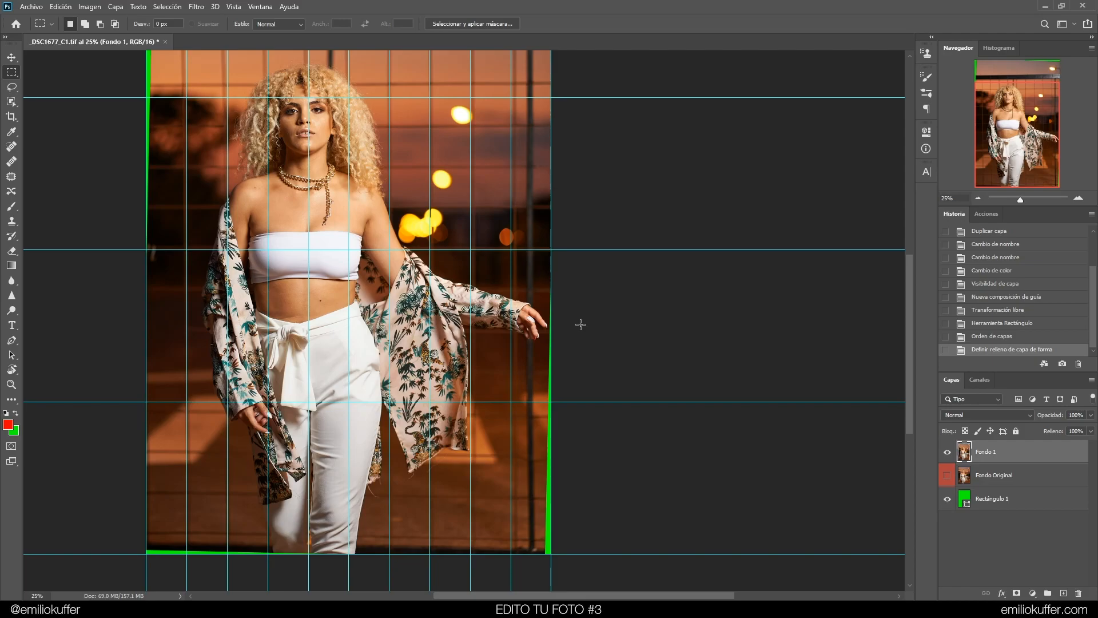
pyautogui.hotkey('ctrl', 't')
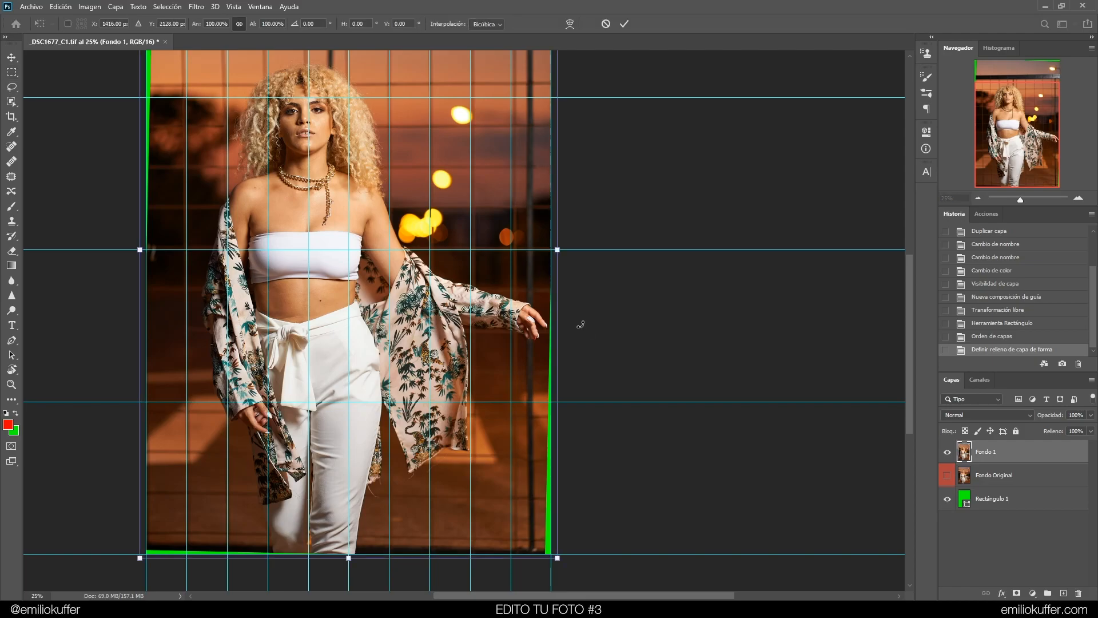
pyautogui.click(571, 24)
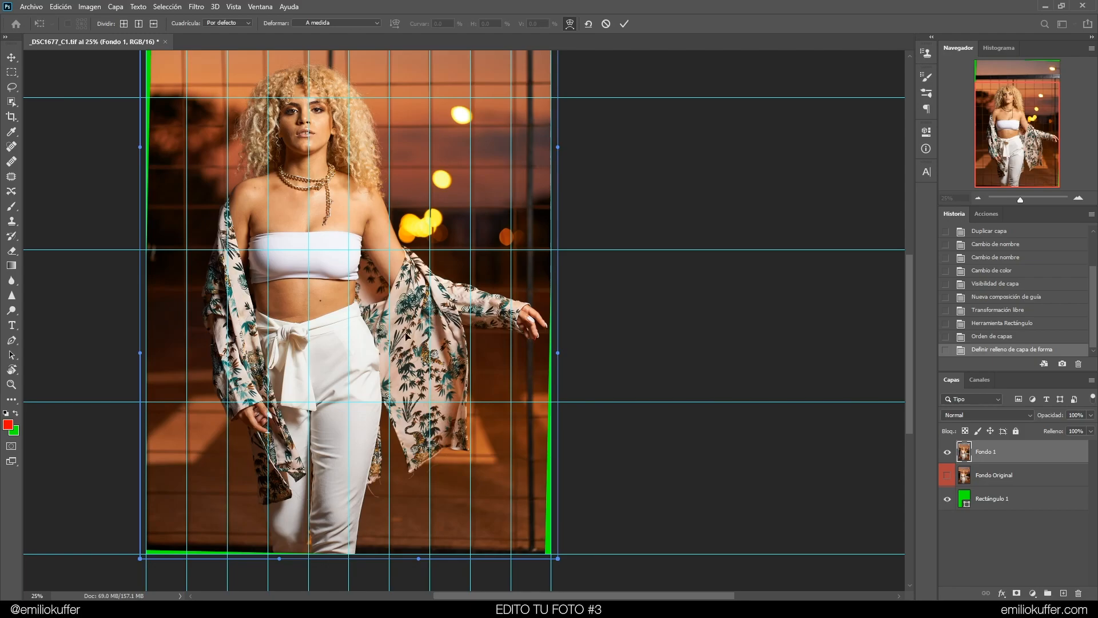
pyautogui.moveTo(450, 347); pyautogui.dragTo(502, 304)
pyautogui.hotkey('ctrl', 'z')
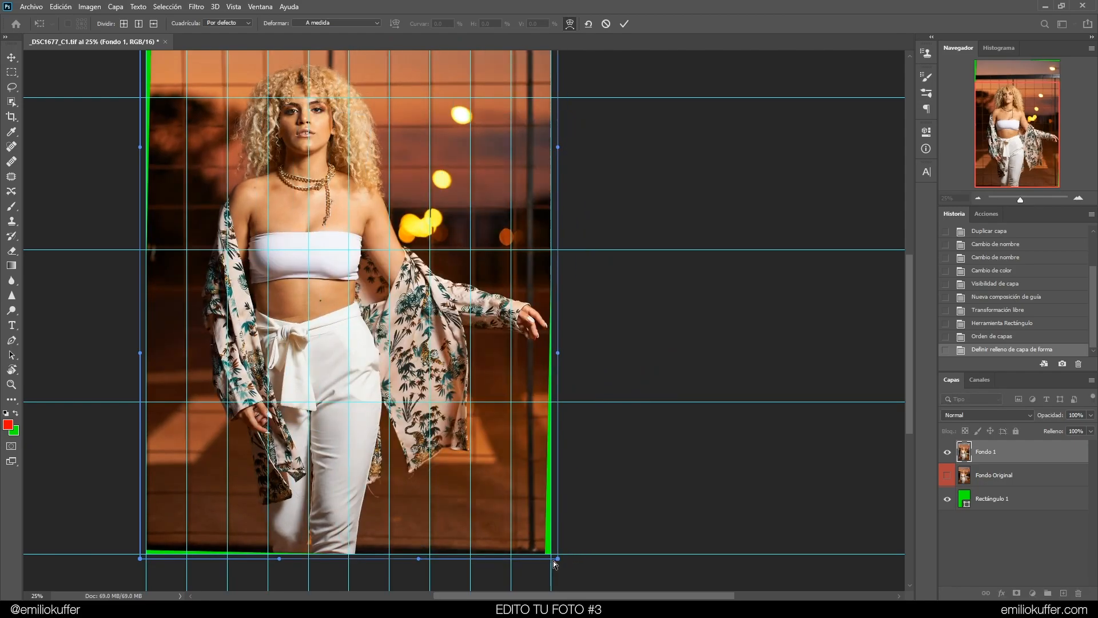
# Zoom into the layer's bottom-right corner and compare the warp states by undoing and redoing
pyautogui.click(1078, 199)
pyautogui.click(1078, 199)
pyautogui.moveTo(1030, 143); pyautogui.dragTo(1010, 169)
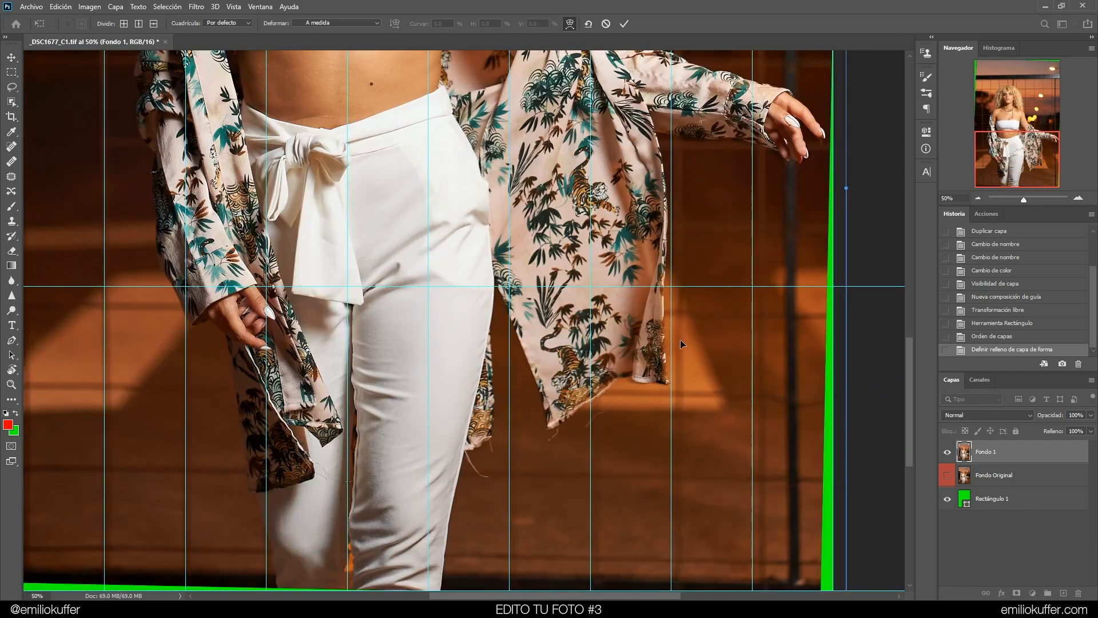
pyautogui.moveTo(596, 500); pyautogui.dragTo(309, 265)
pyautogui.moveTo(531, 295); pyautogui.dragTo(503, 384)
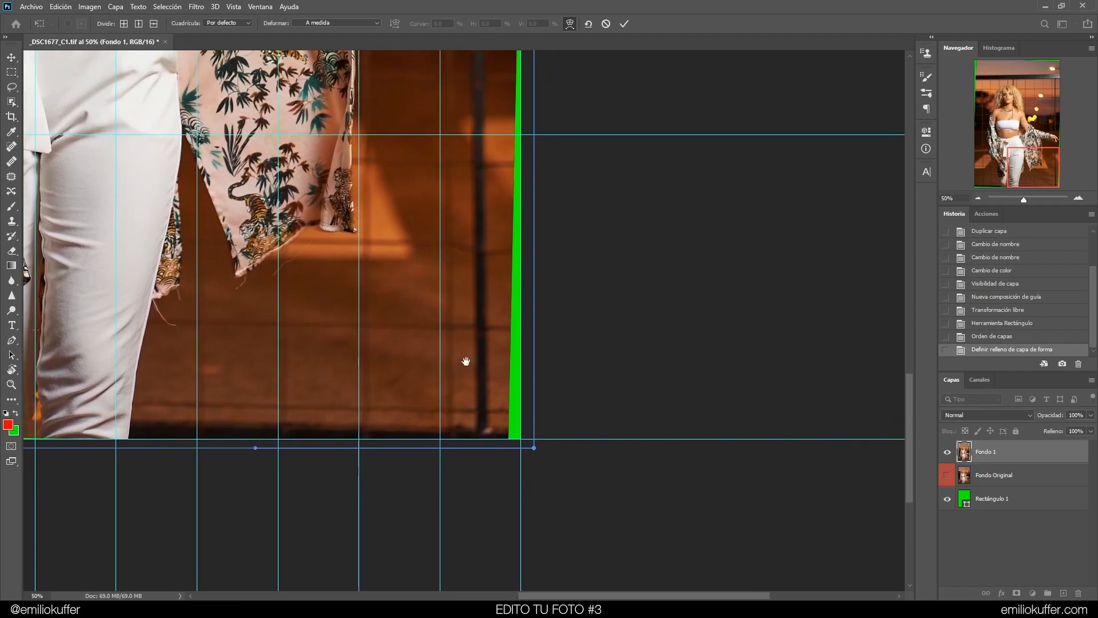
pyautogui.moveTo(532, 452); pyautogui.dragTo(547, 453)
pyautogui.scroll(2, 546, 399)
pyautogui.scroll(4, 546, 398)
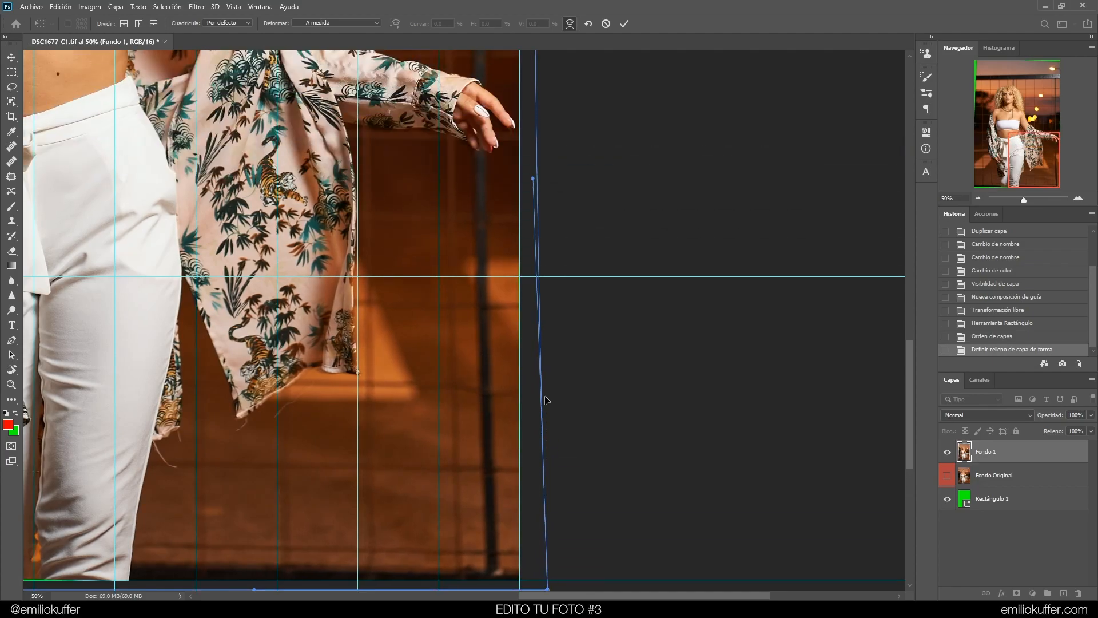
pyautogui.click(978, 198)
pyautogui.click(979, 198)
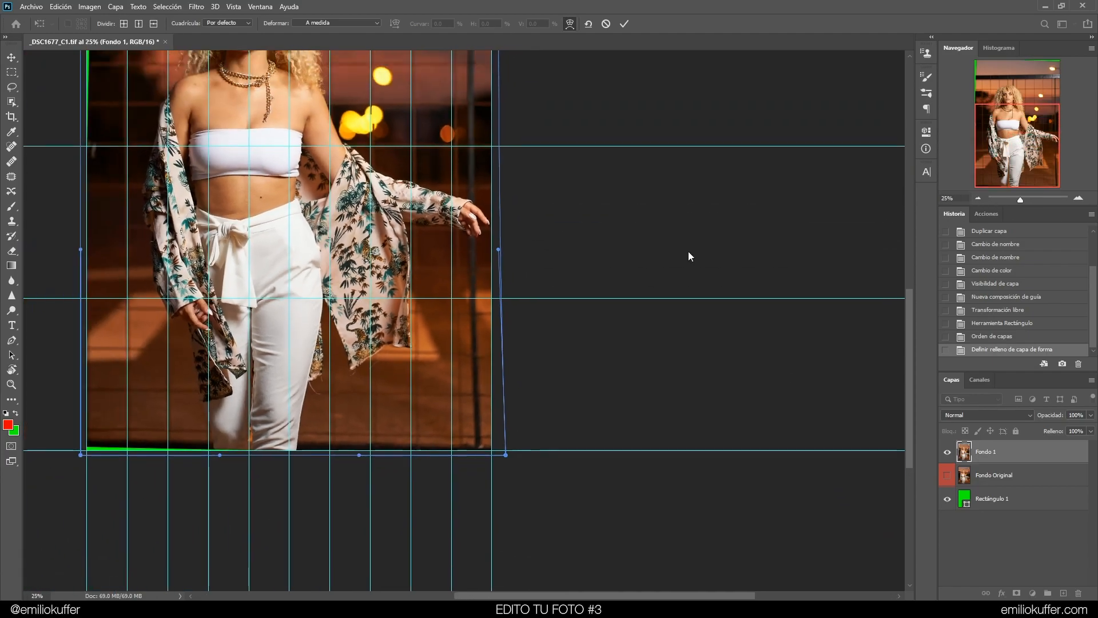
pyautogui.click(978, 197)
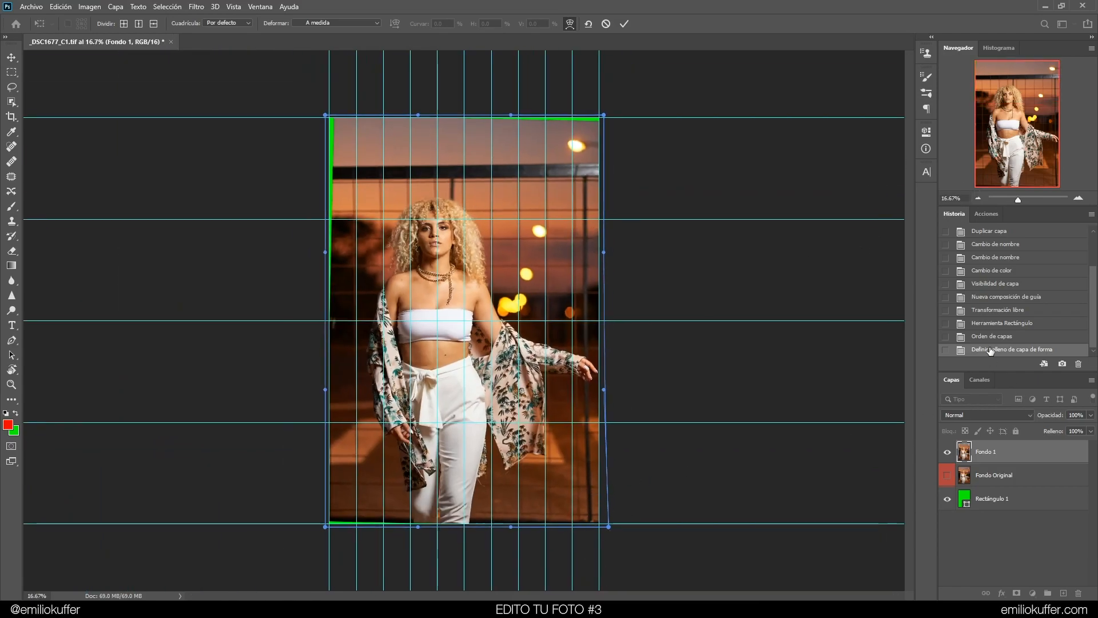
pyautogui.hotkey('ctrl', 'z')
pyautogui.hotkey('ctrl', 'shift', 'z')
pyautogui.hotkey('ctrl', 'z')
pyautogui.hotkey('ctrl', 'z')
pyautogui.hotkey('ctrl', 'shift', 'z')
pyautogui.hotkey('ctrl', 'z')
pyautogui.hotkey('ctrl', 'shift', 'z')
pyautogui.hotkey('ctrl', 'z')
pyautogui.hotkey('ctrl', 'shift', 'z')
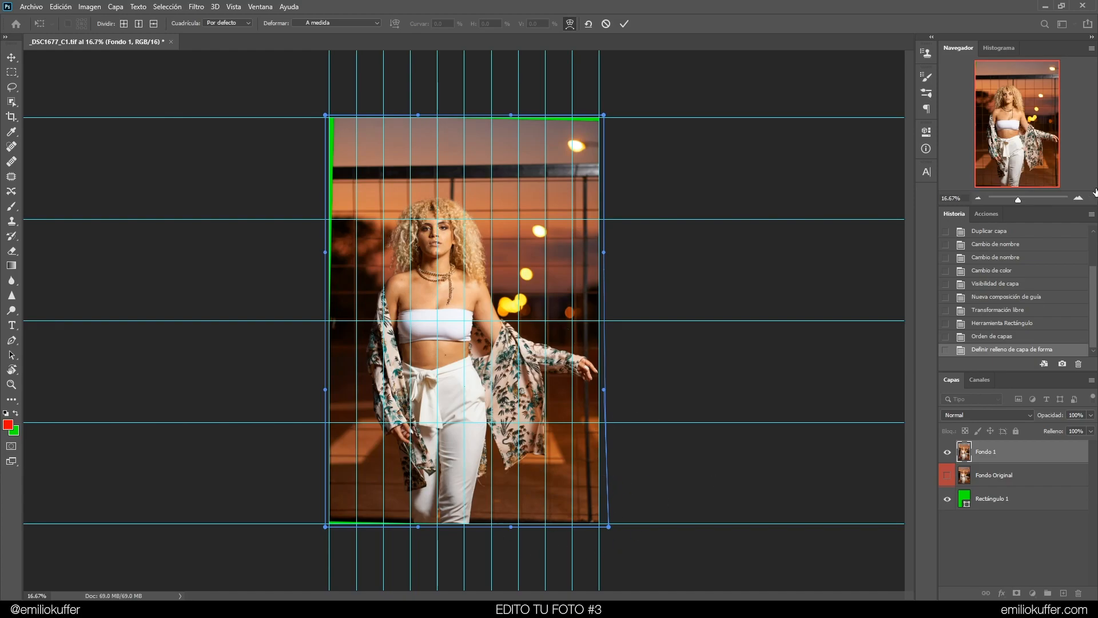
# Warp the bottom-right corner of Fondo 1 slightly outward to close the gap at the guides, and commit
pyautogui.scroll(3, 579, 529)
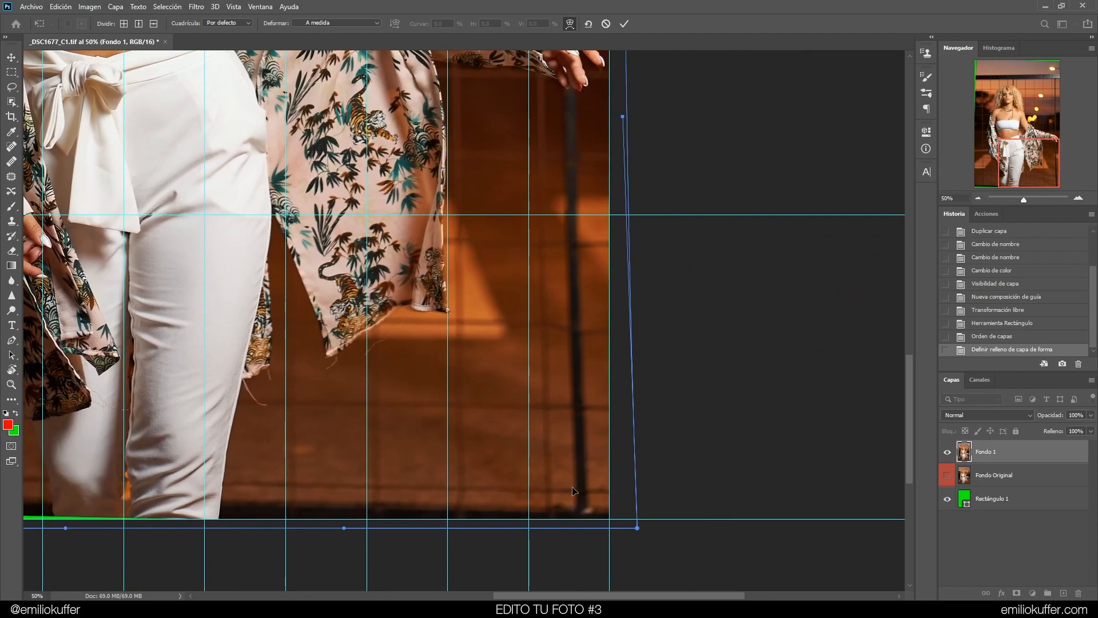
pyautogui.moveTo(579, 530); pyautogui.dragTo(588, 374)
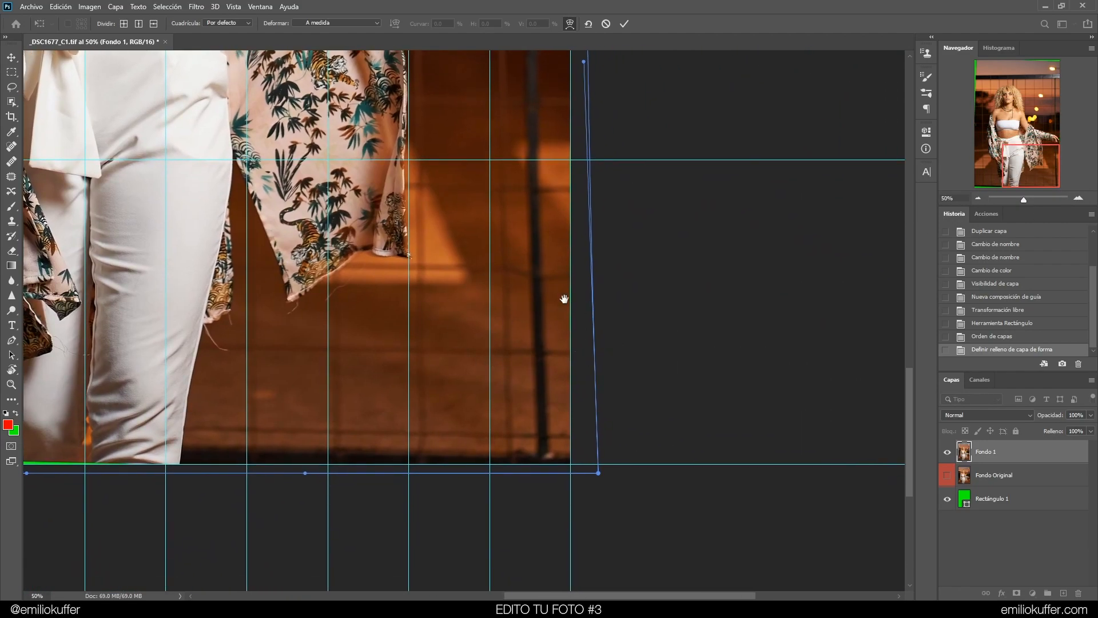
pyautogui.moveTo(569, 301); pyautogui.dragTo(535, 325)
pyautogui.moveTo(565, 496)
pyautogui.mouseDown()
pyautogui.moveTo(548, 497)
pyautogui.moveTo(560, 501)
pyautogui.mouseUp()
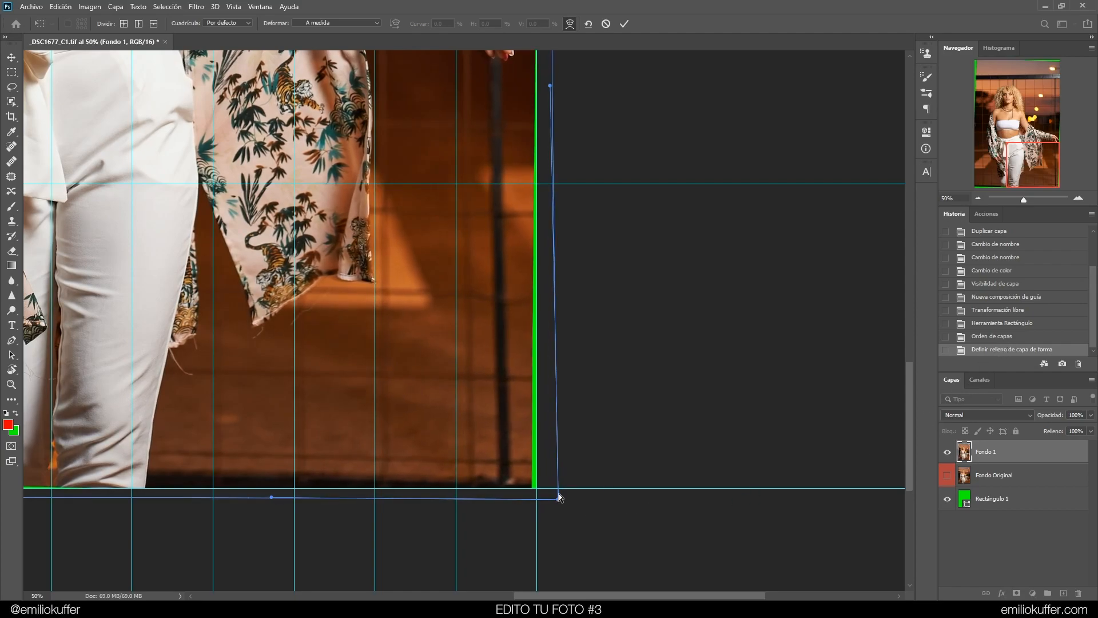
pyautogui.press('Return')
# Compare the image before and after the warp by stepping between the last two history states
pyautogui.click(1044, 172)
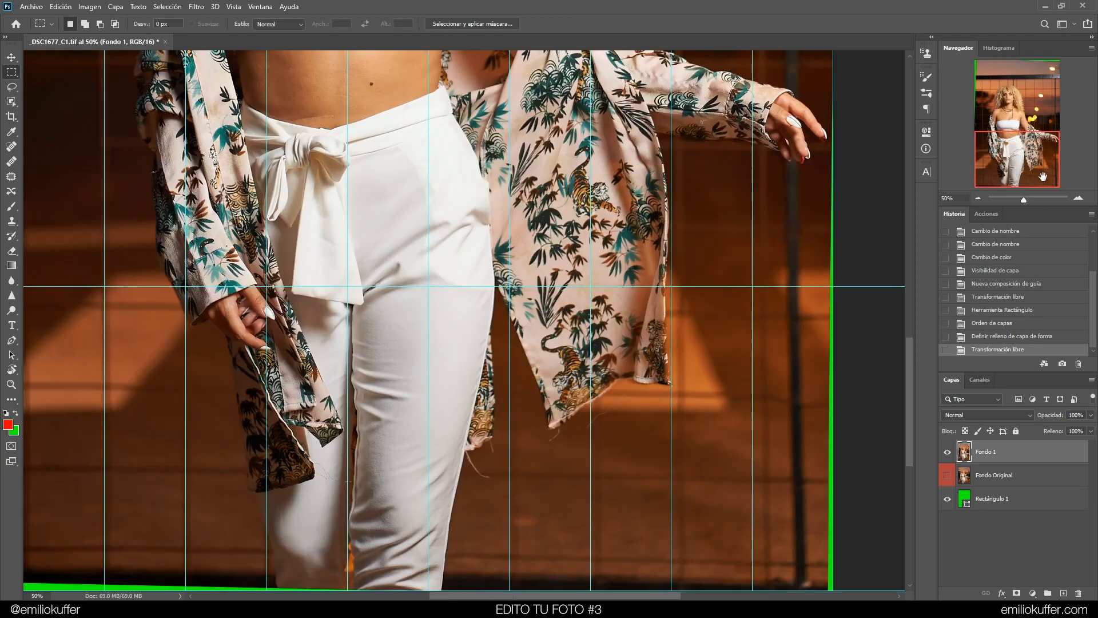
pyautogui.click(976, 198)
pyautogui.click(980, 337)
pyautogui.click(980, 349)
pyautogui.click(979, 336)
pyautogui.click(980, 347)
pyautogui.click(979, 337)
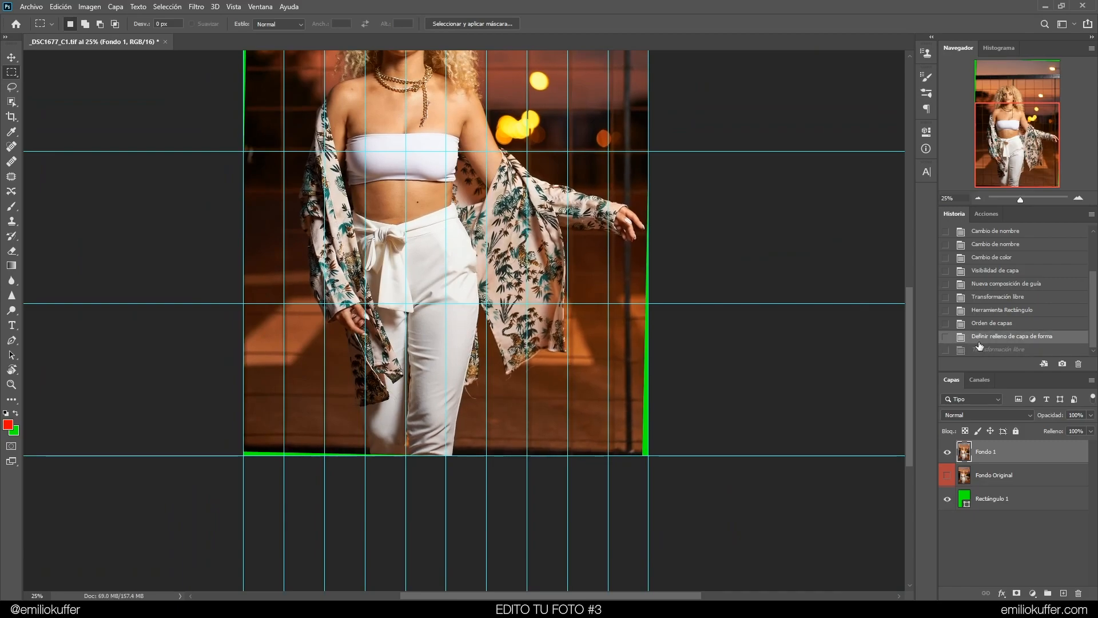
pyautogui.click(982, 349)
pyautogui.click(981, 337)
pyautogui.click(981, 348)
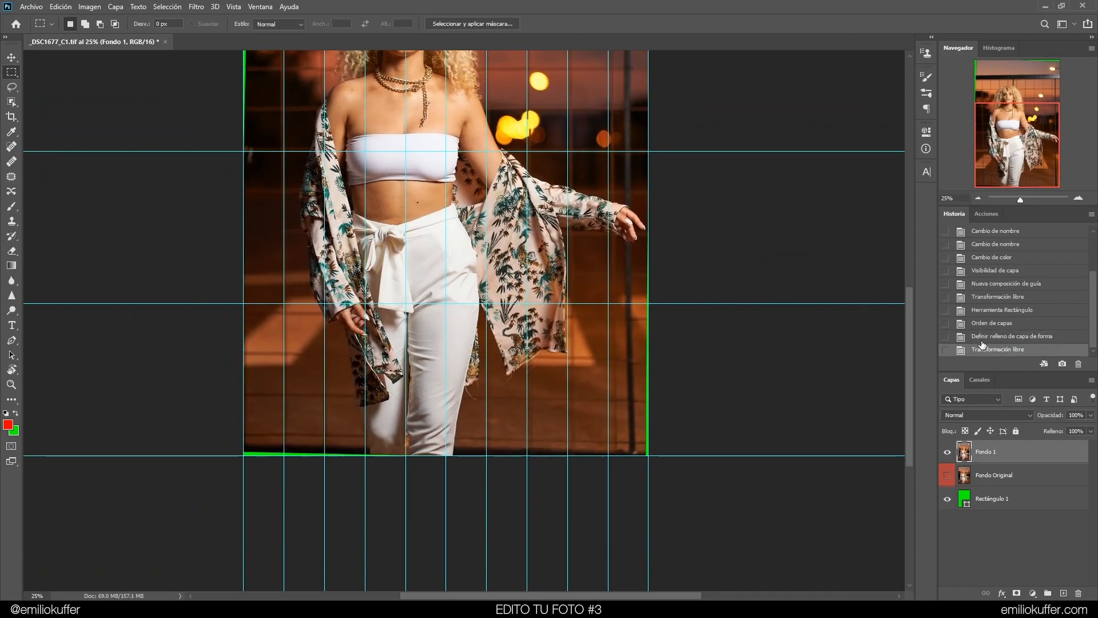
pyautogui.click(981, 337)
pyautogui.click(981, 348)
pyautogui.click(981, 337)
pyautogui.click(981, 349)
pyautogui.click(982, 338)
pyautogui.click(984, 349)
pyautogui.click(982, 338)
pyautogui.click(985, 349)
pyautogui.click(978, 198)
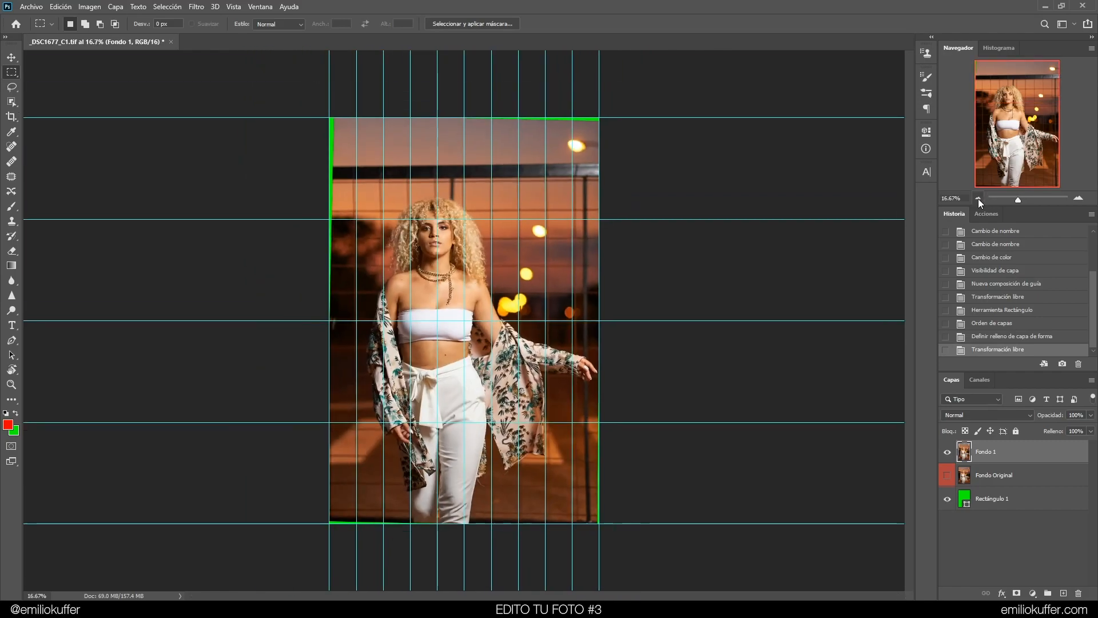
# Try cropping the image with a 2:3 ratio, adjusting the crop box corners against the edges
pyautogui.click(1079, 197)
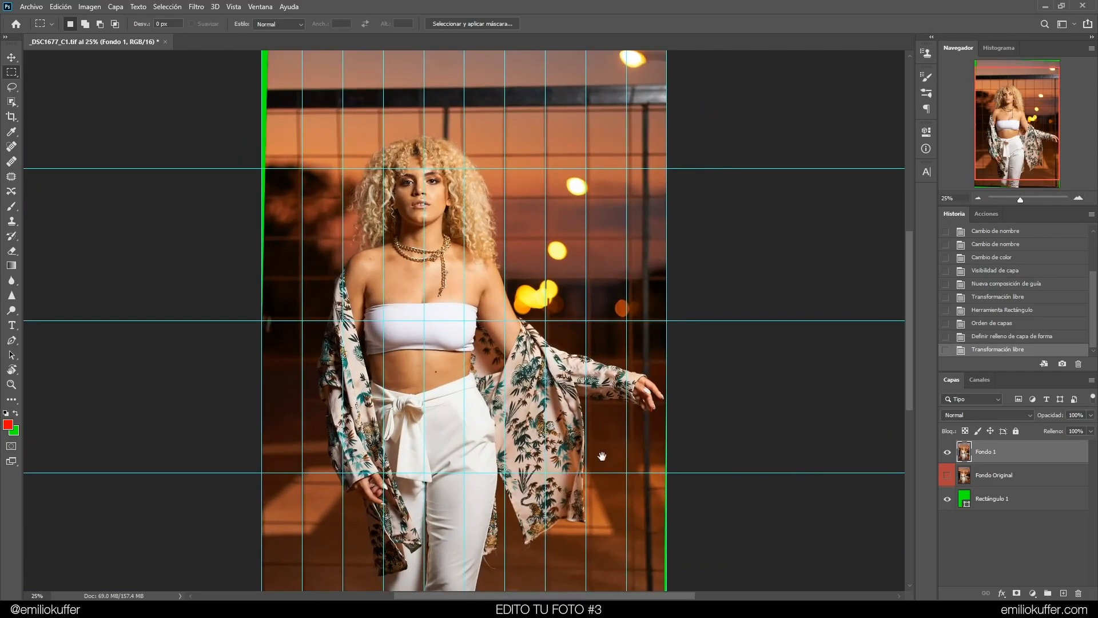
pyautogui.scroll(-2, 618, 400)
pyautogui.press('c')
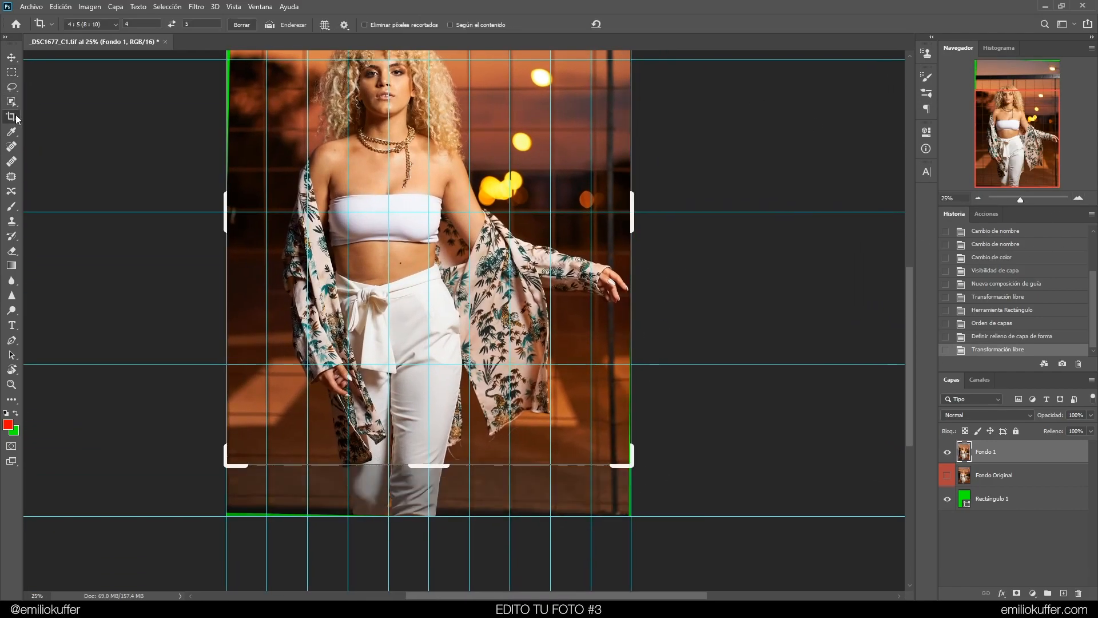
pyautogui.write('2')
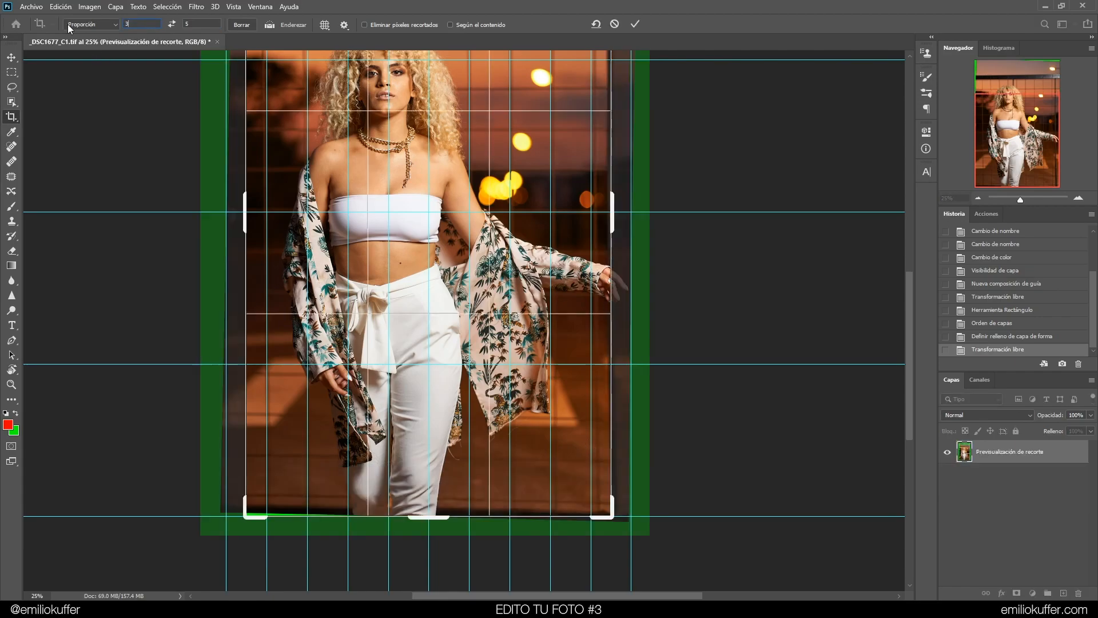
pyautogui.press('Tab')
pyautogui.write('3')
pyautogui.moveTo(551, 394); pyautogui.dragTo(370, 68)
pyautogui.click(1079, 198)
pyautogui.click(1078, 199)
pyautogui.click(1078, 198)
pyautogui.click(1078, 198)
pyautogui.click(1057, 130)
pyautogui.press('space')
pyautogui.moveTo(437, 529); pyautogui.dragTo(374, 68)
pyautogui.moveTo(408, 489); pyautogui.dragTo(426, 437)
pyautogui.moveTo(563, 467); pyautogui.dragTo(557, 468)
pyautogui.write('3')
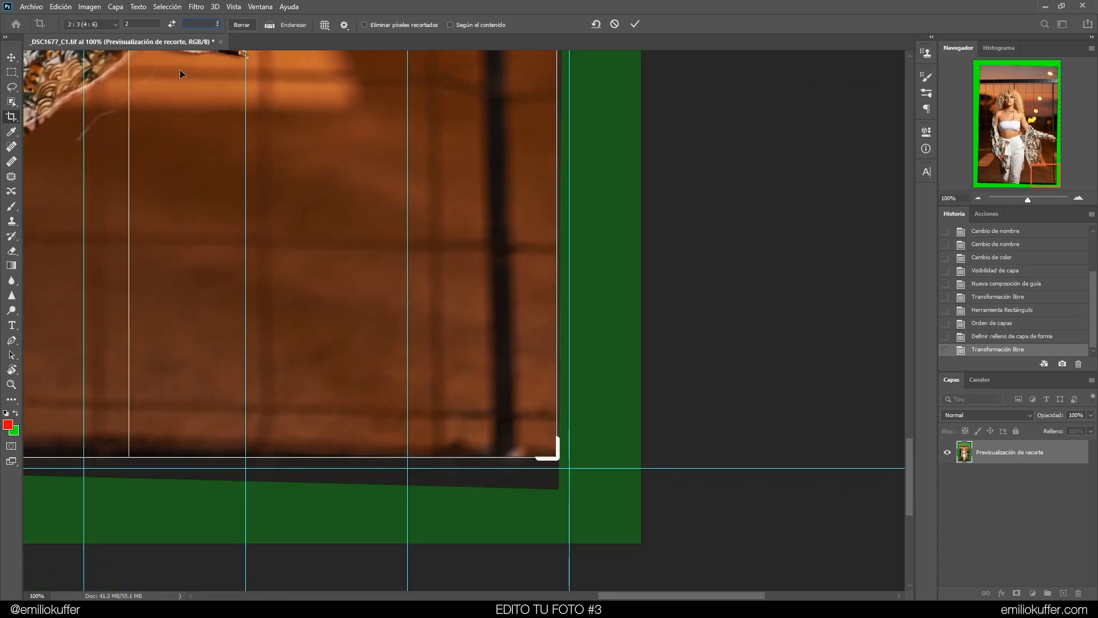
pyautogui.moveTo(558, 459); pyautogui.dragTo(558, 458)
pyautogui.scroll(3, 617, 294)
pyautogui.moveTo(1044, 179); pyautogui.dragTo(1052, 154)
pyautogui.moveTo(726, 221); pyautogui.dragTo(431, 332)
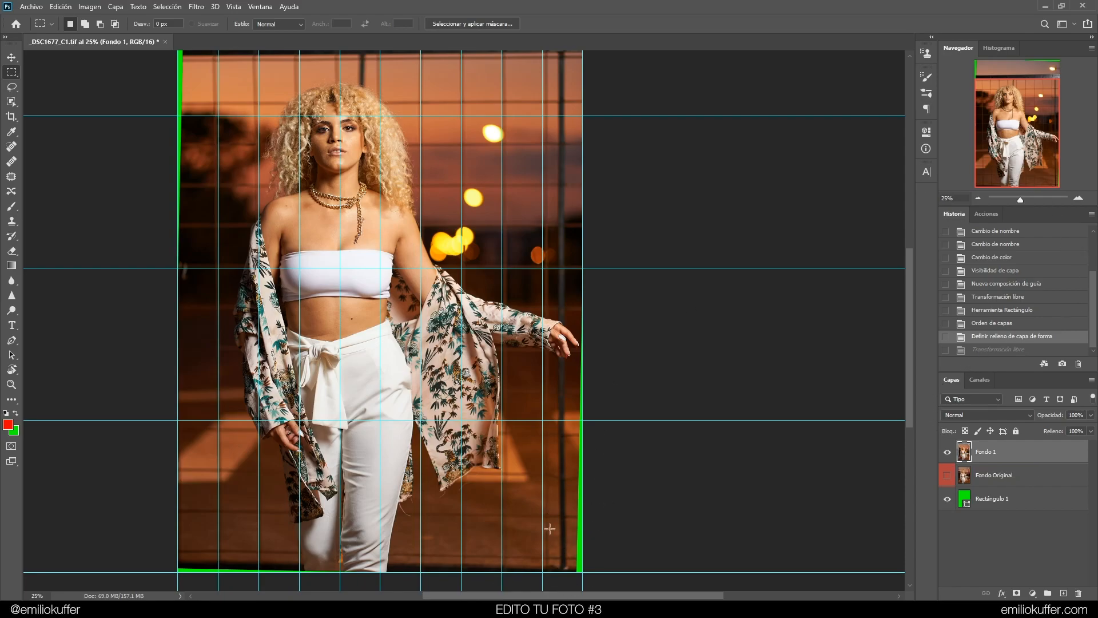
pyautogui.click(1080, 198)
pyautogui.click(1079, 199)
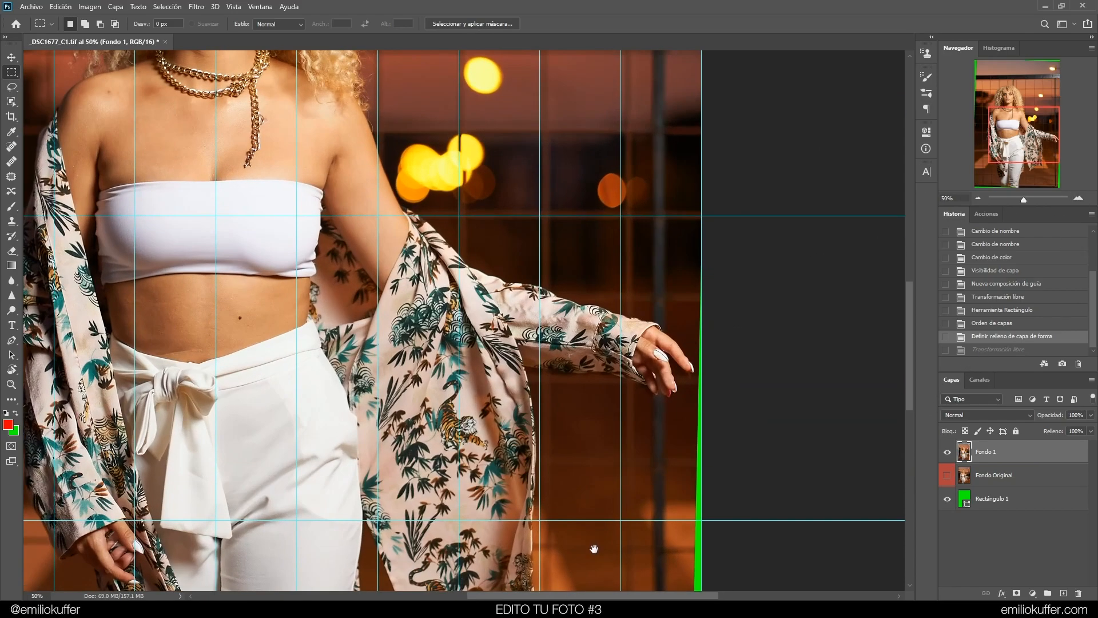
# Open the Camera Raw filter on Fondo 1 and switch to its Transform tool
pyautogui.moveTo(593, 549); pyautogui.dragTo(440, 138)
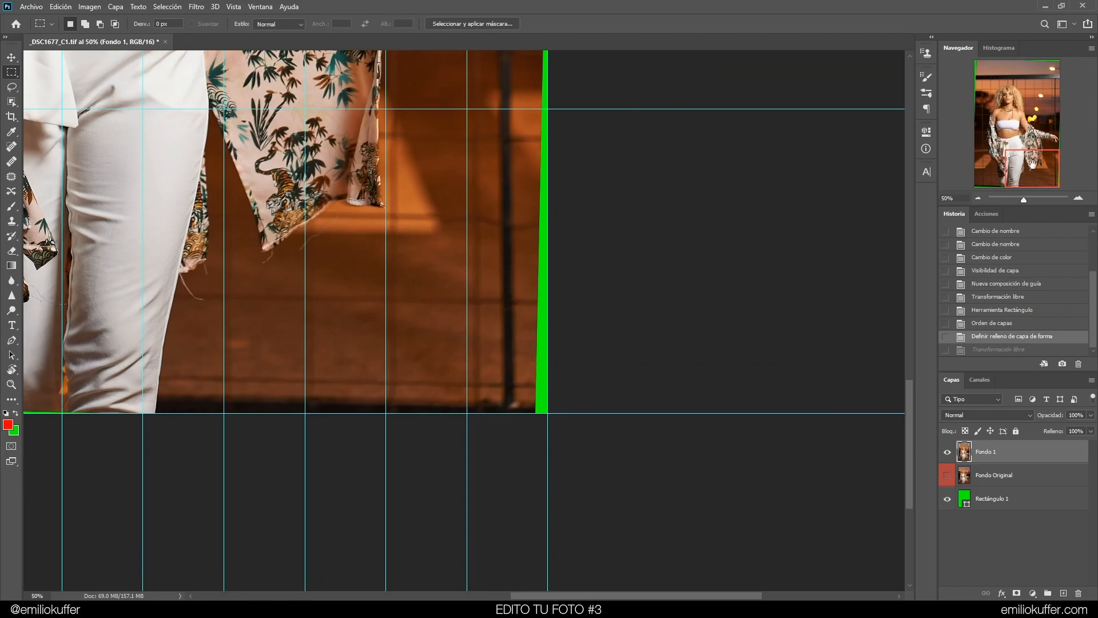
pyautogui.click(978, 199)
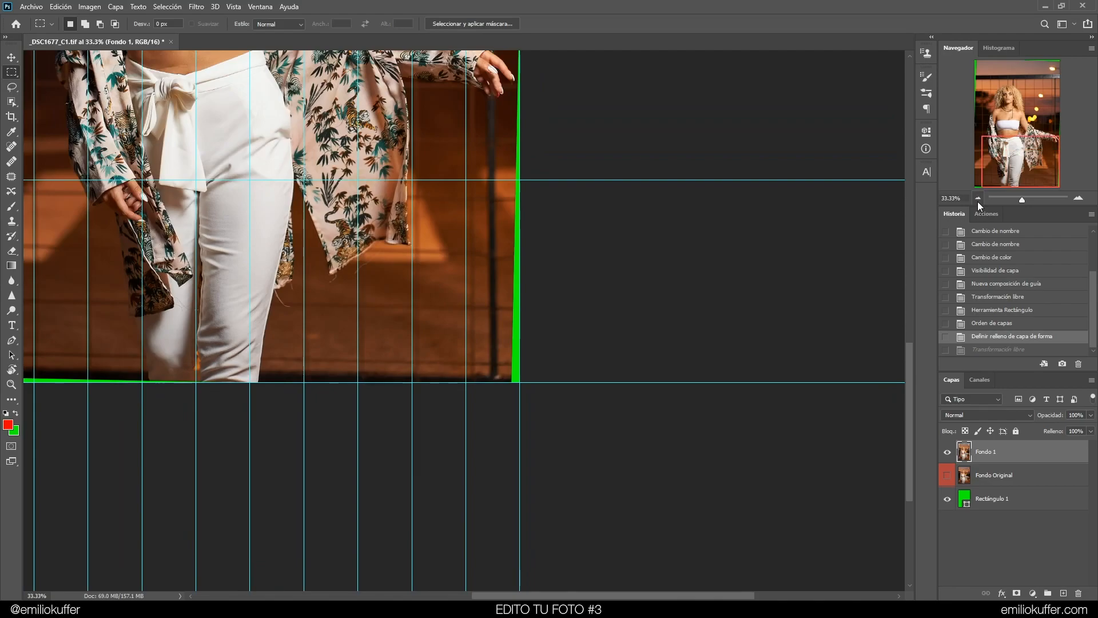
pyautogui.click(978, 199)
pyautogui.click(978, 198)
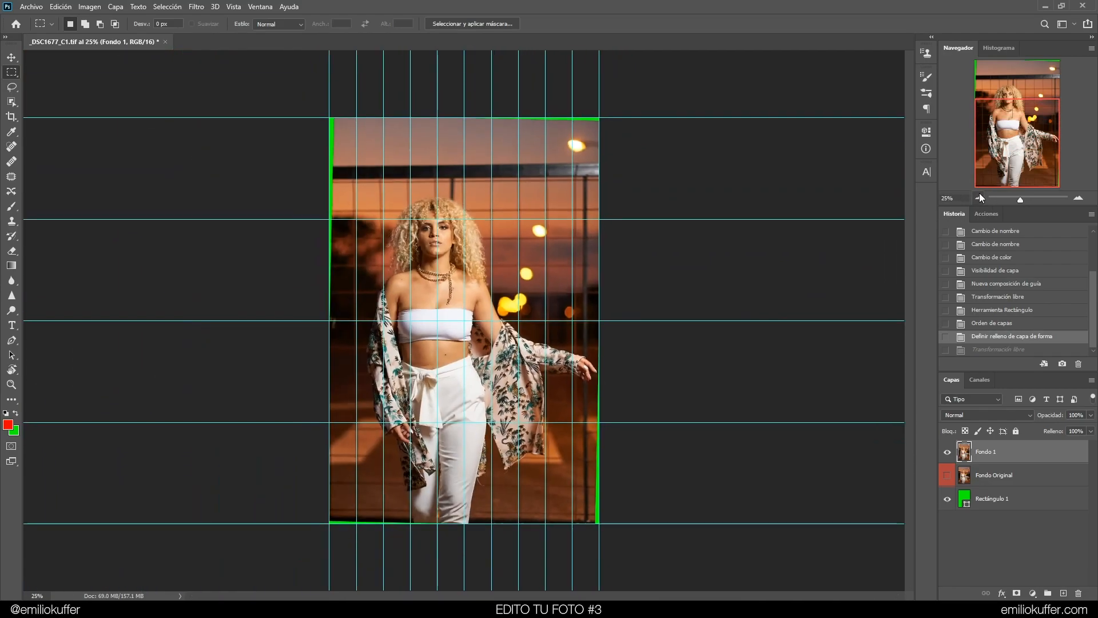
pyautogui.click(1078, 198)
pyautogui.moveTo(777, 439); pyautogui.dragTo(769, 376)
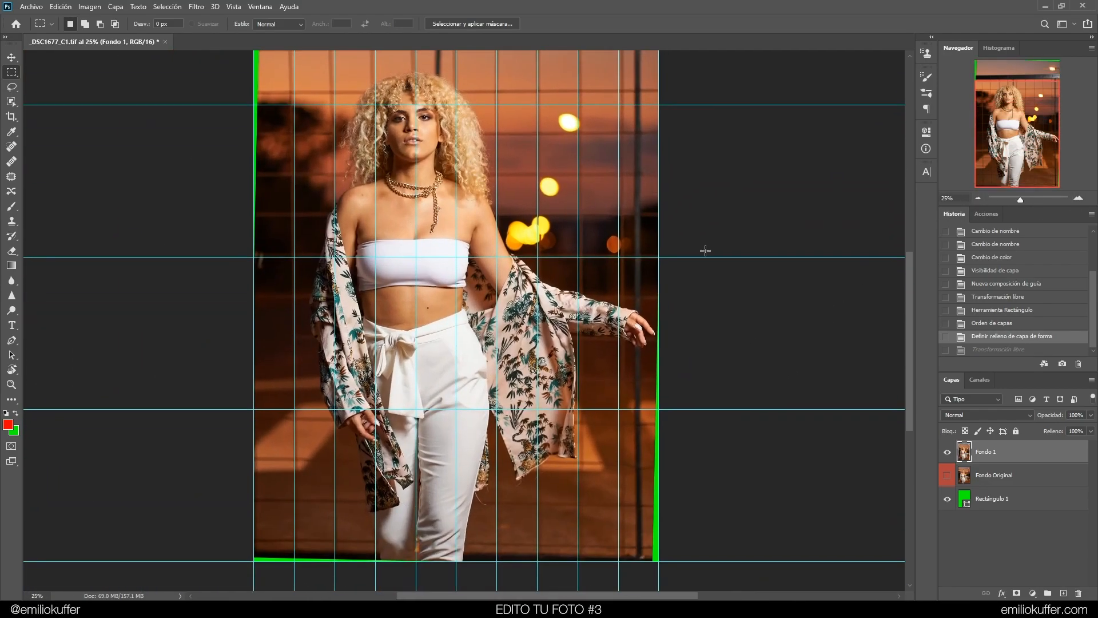
pyautogui.click(234, 7)
pyautogui.click(229, 76)
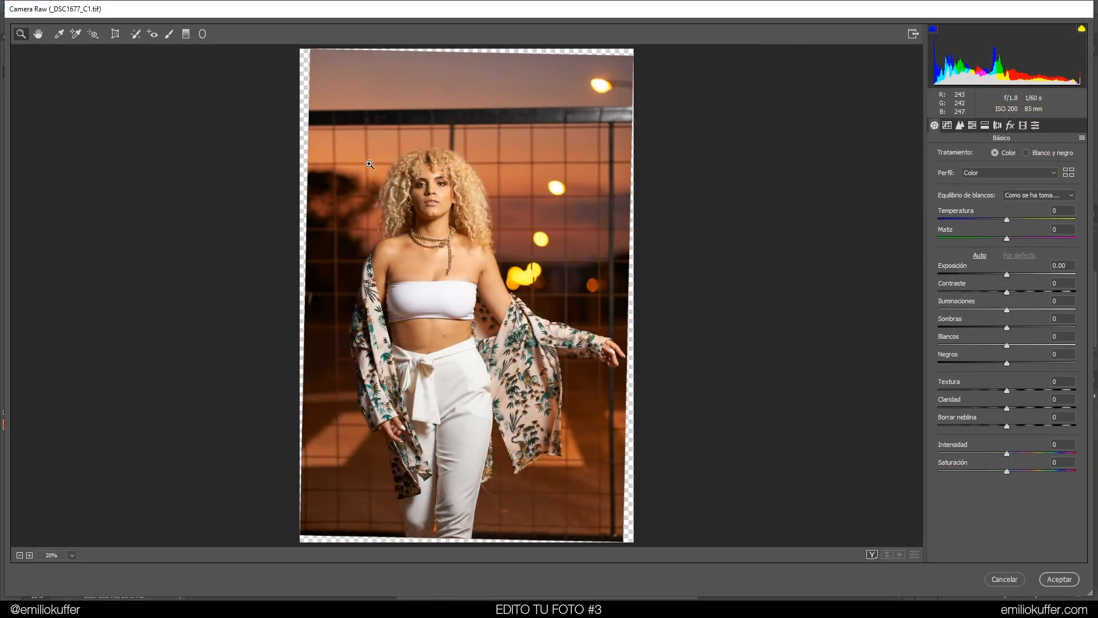
pyautogui.click(115, 34)
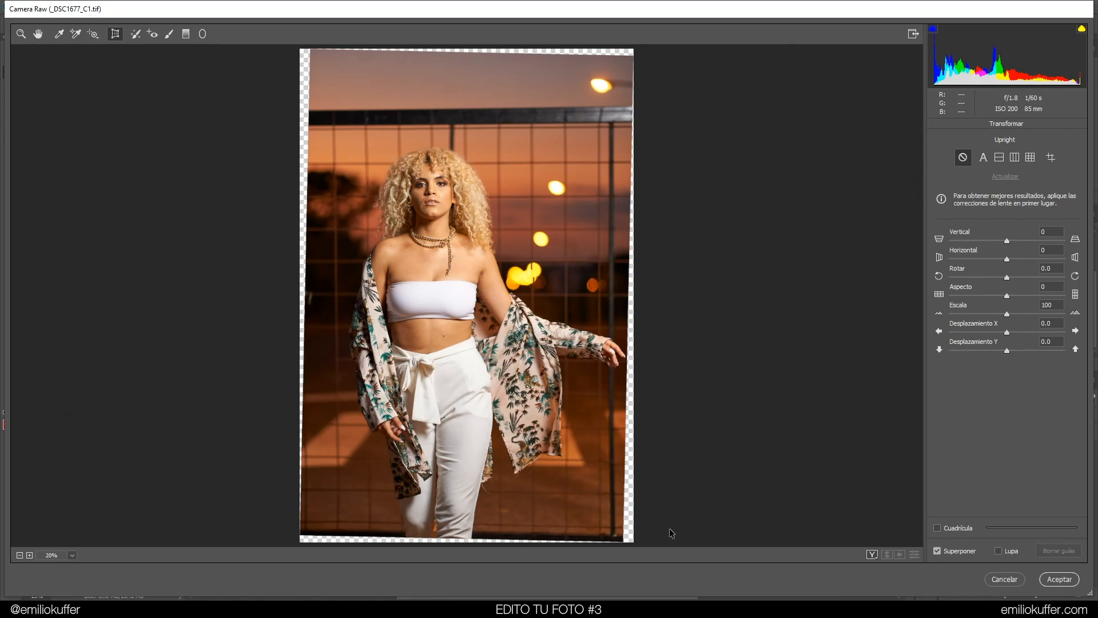
# Set the Vertical perspective correction to 10 and apply the Camera Raw filter
pyautogui.moveTo(1008, 240); pyautogui.dragTo(1011, 242)
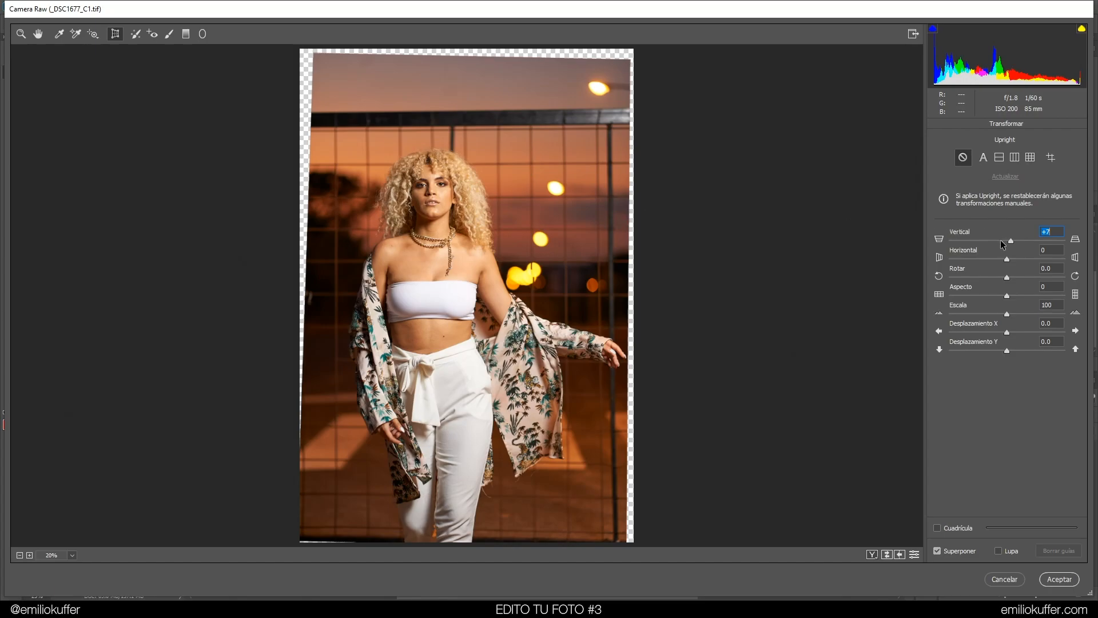
pyautogui.moveTo(1010, 242); pyautogui.dragTo(1007, 238)
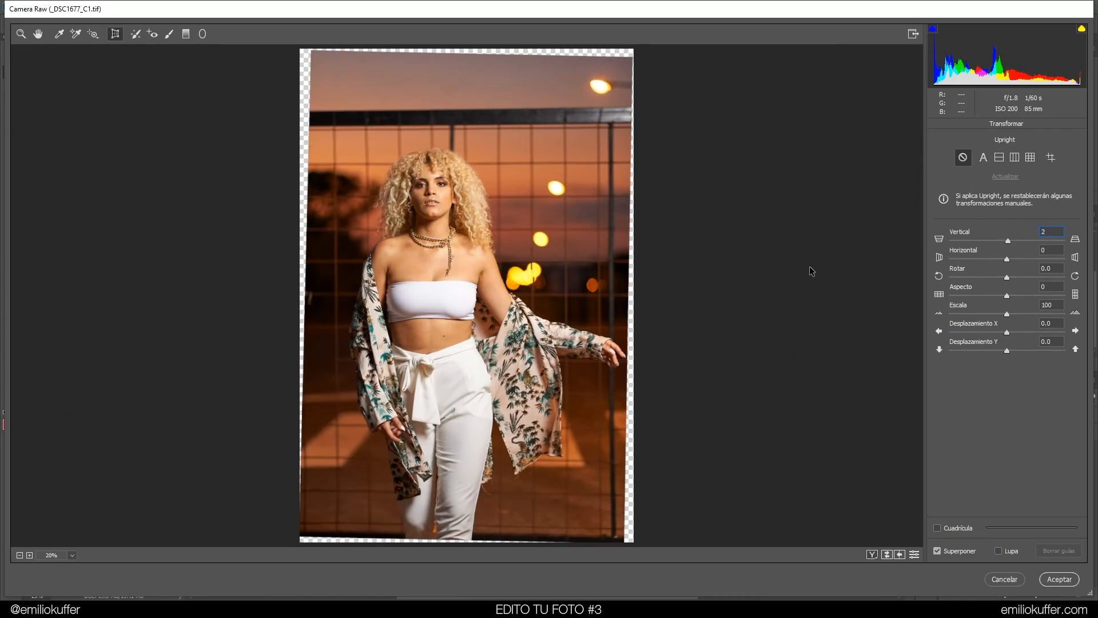
pyautogui.click(1059, 248)
pyautogui.moveTo(1057, 231); pyautogui.dragTo(1036, 237)
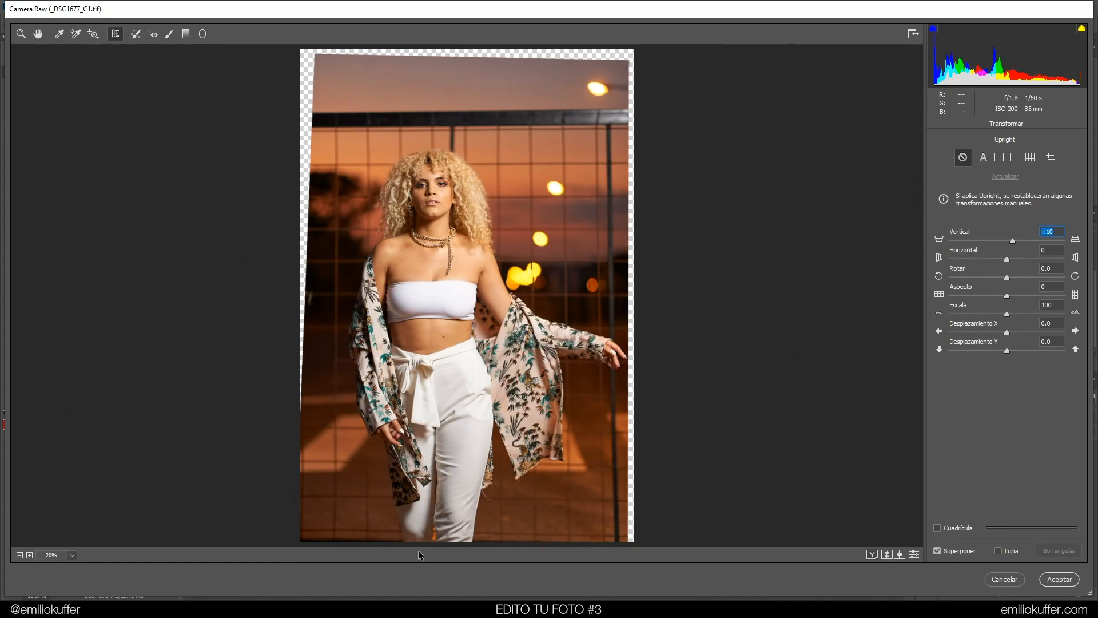
pyautogui.moveTo(1013, 242); pyautogui.dragTo(1007, 241)
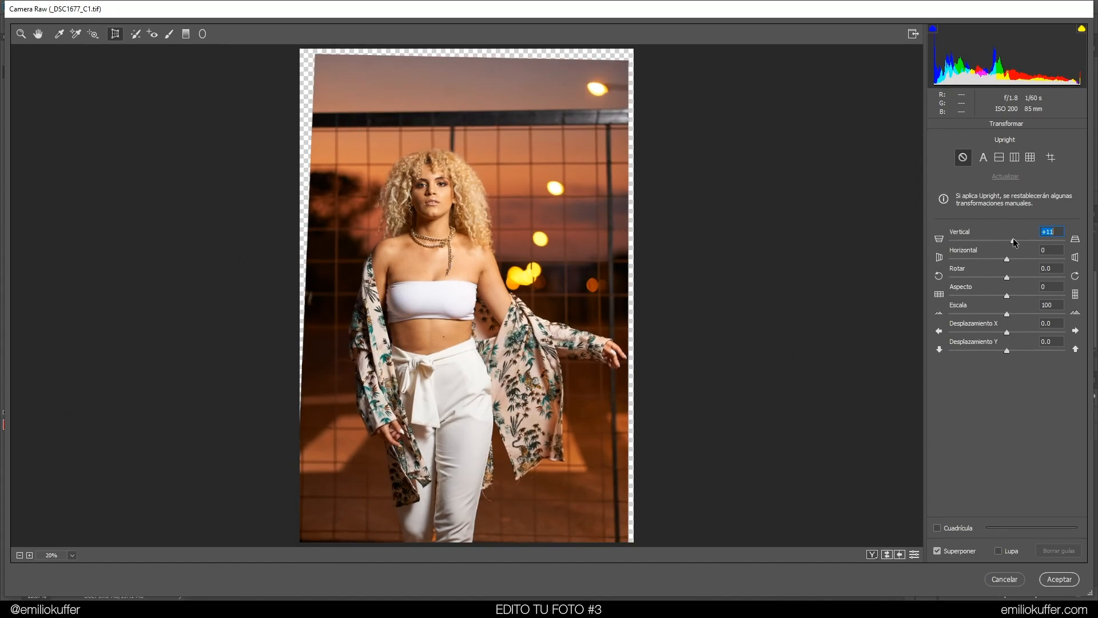
pyautogui.write('0')
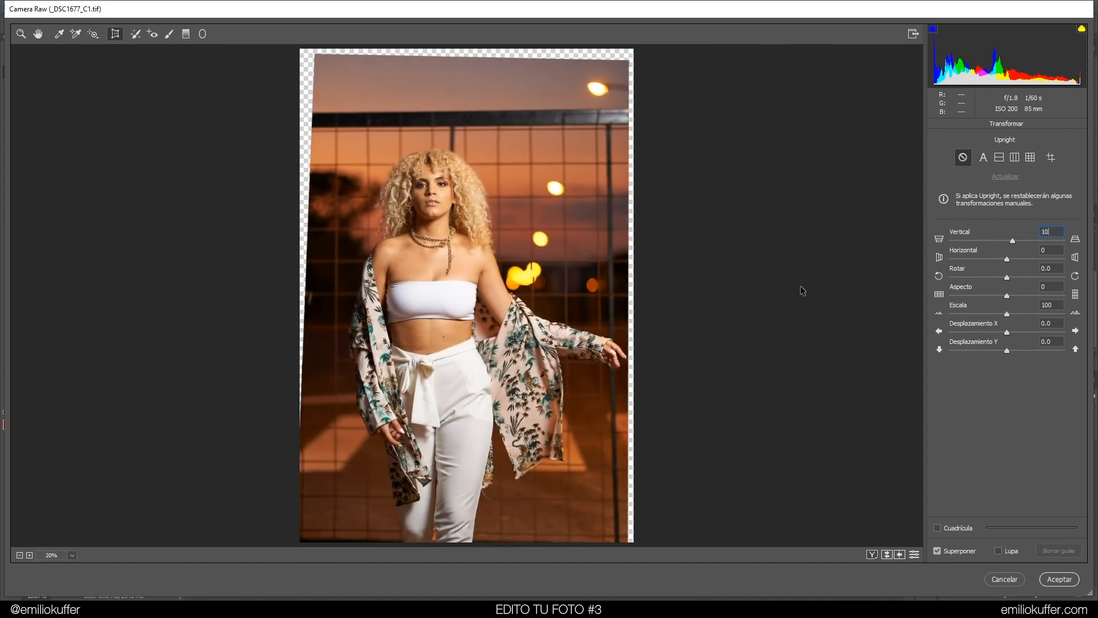
pyautogui.write('0')
pyautogui.click(1071, 583)
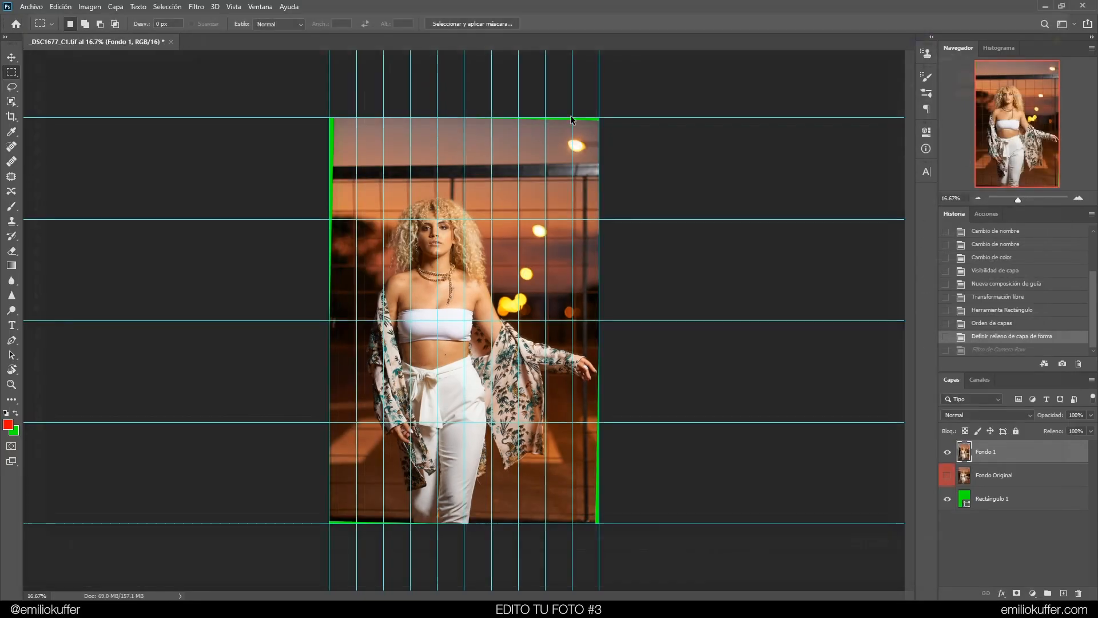
# Compare the image before and after the Camera Raw filter by stepping between the last two history states, zoomed in on the bottom-right corner
pyautogui.click(1010, 337)
pyautogui.click(1008, 348)
pyautogui.click(1009, 337)
pyautogui.click(1008, 349)
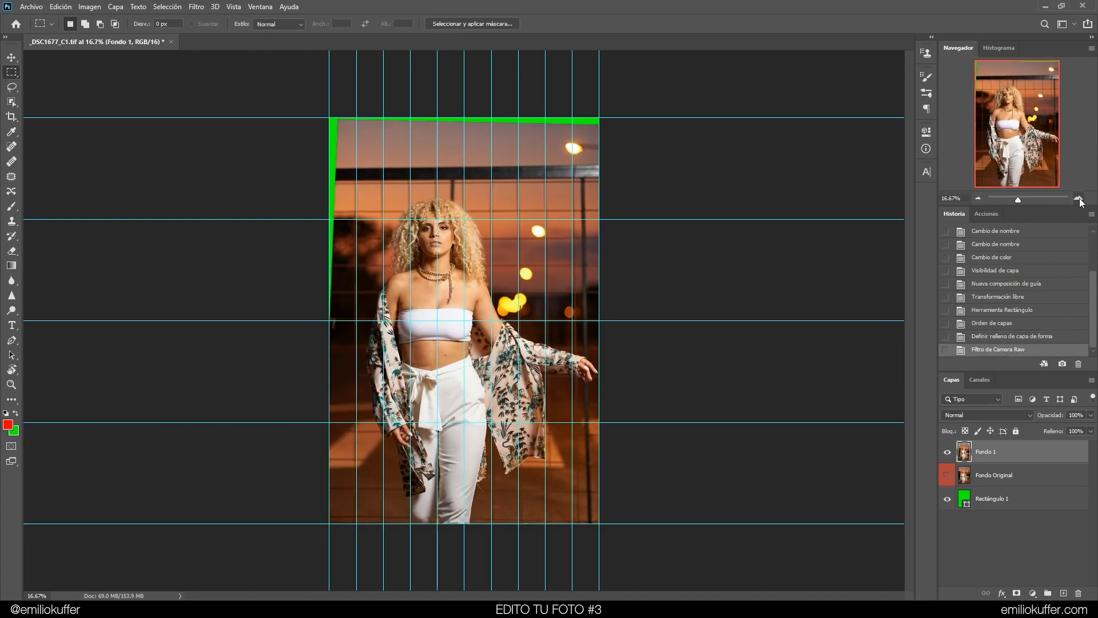
pyautogui.click(1079, 199)
pyautogui.click(1079, 199)
pyautogui.click(1078, 199)
pyautogui.click(1050, 166)
pyautogui.click(1004, 338)
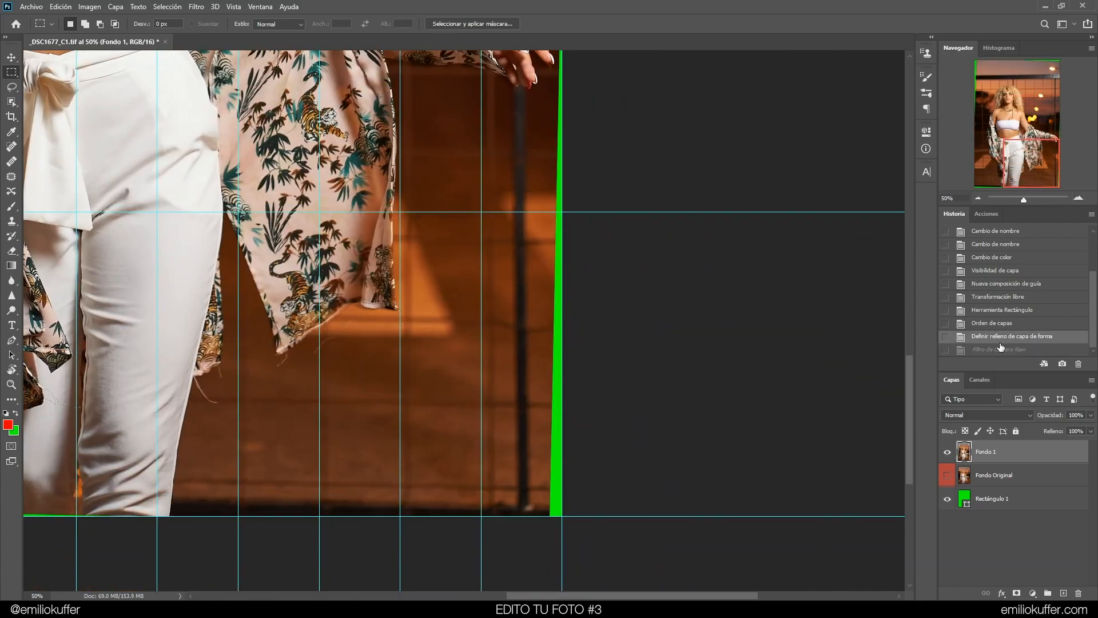
pyautogui.click(996, 351)
pyautogui.click(994, 338)
pyautogui.click(993, 350)
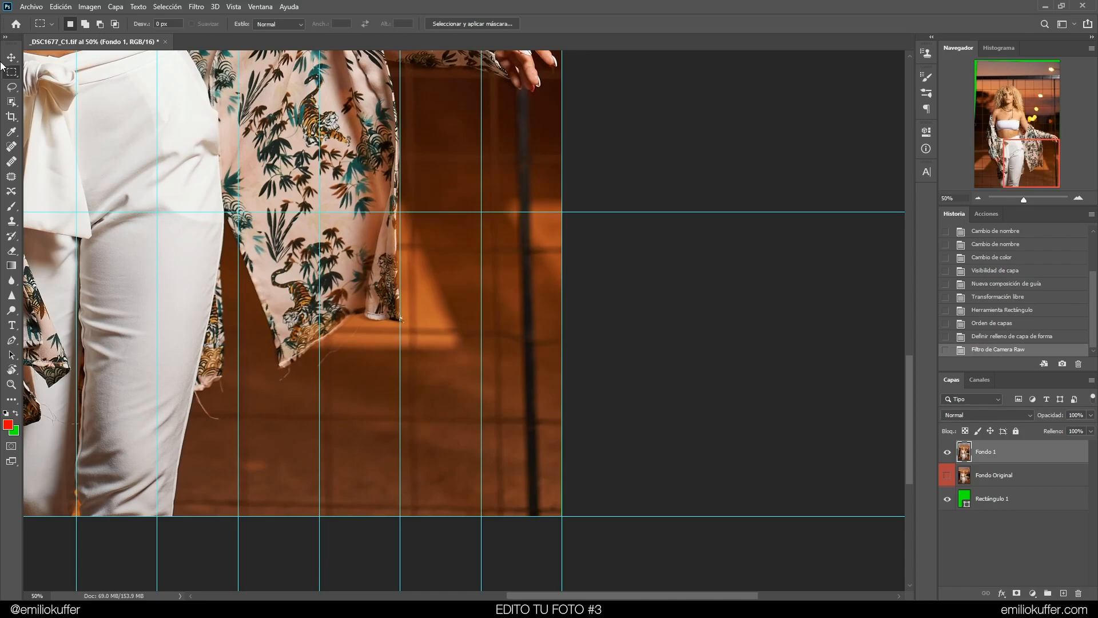
# Try moving Fondo 1 slightly with the Move tool, then step back in history to remove the move
pyautogui.click(11, 57)
pyautogui.moveTo(515, 399); pyautogui.dragTo(513, 390)
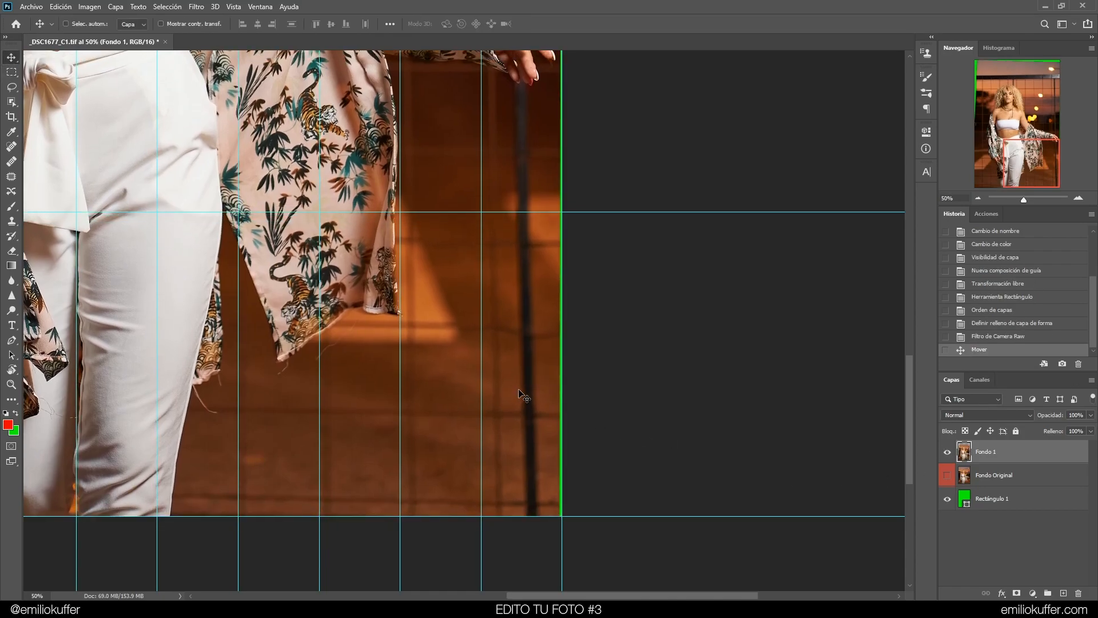
pyautogui.click(1078, 198)
pyautogui.click(1078, 198)
pyautogui.click(1078, 198)
pyautogui.moveTo(449, 295); pyautogui.dragTo(274, 141)
pyautogui.moveTo(486, 401); pyautogui.dragTo(284, 162)
pyautogui.moveTo(717, 441); pyautogui.dragTo(758, 180)
pyautogui.moveTo(1052, 179); pyautogui.dragTo(1057, 183)
pyautogui.moveTo(720, 283); pyautogui.dragTo(433, 440)
pyautogui.scroll(3, 626, 335)
pyautogui.moveTo(910, 467); pyautogui.dragTo(902, 125)
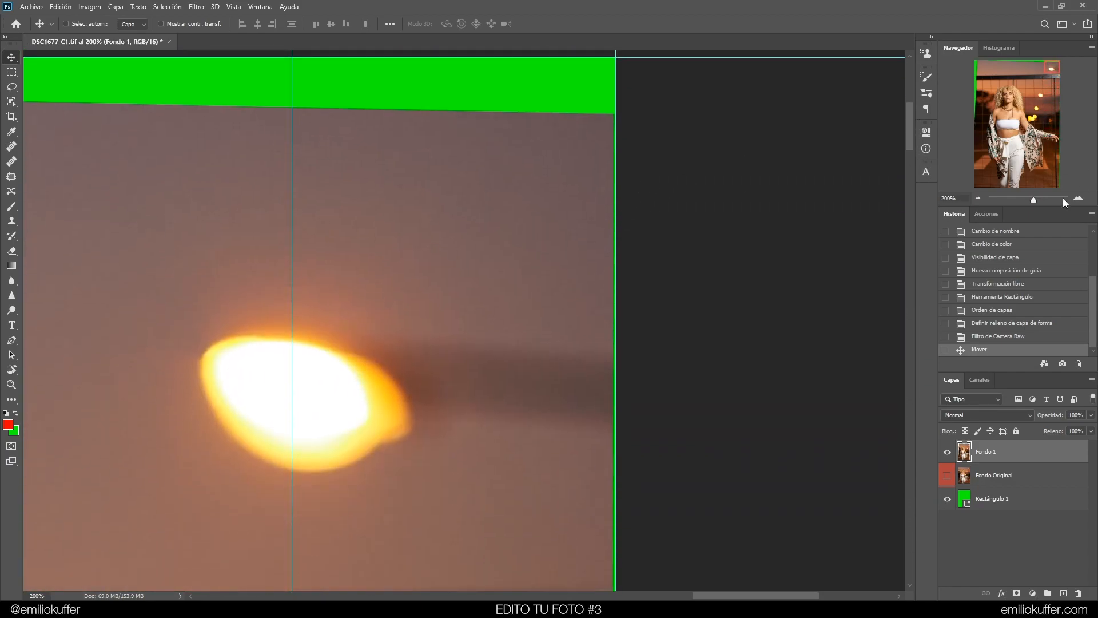
pyautogui.click(978, 198)
pyautogui.click(978, 198)
pyautogui.click(986, 336)
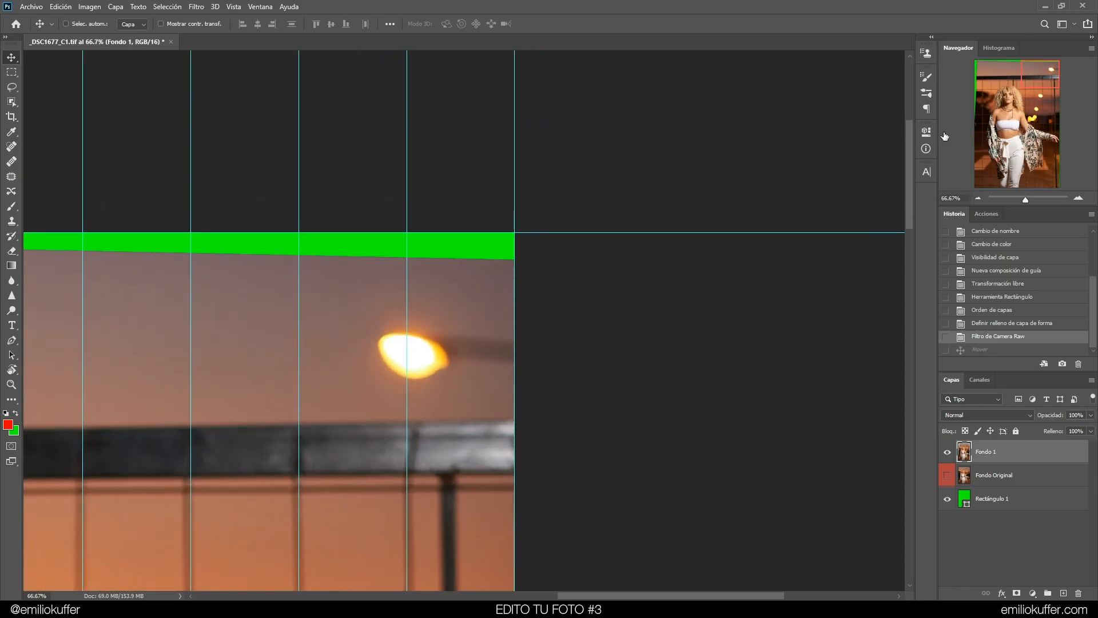
pyautogui.click(975, 198)
pyautogui.click(975, 197)
pyautogui.click(975, 197)
pyautogui.click(975, 198)
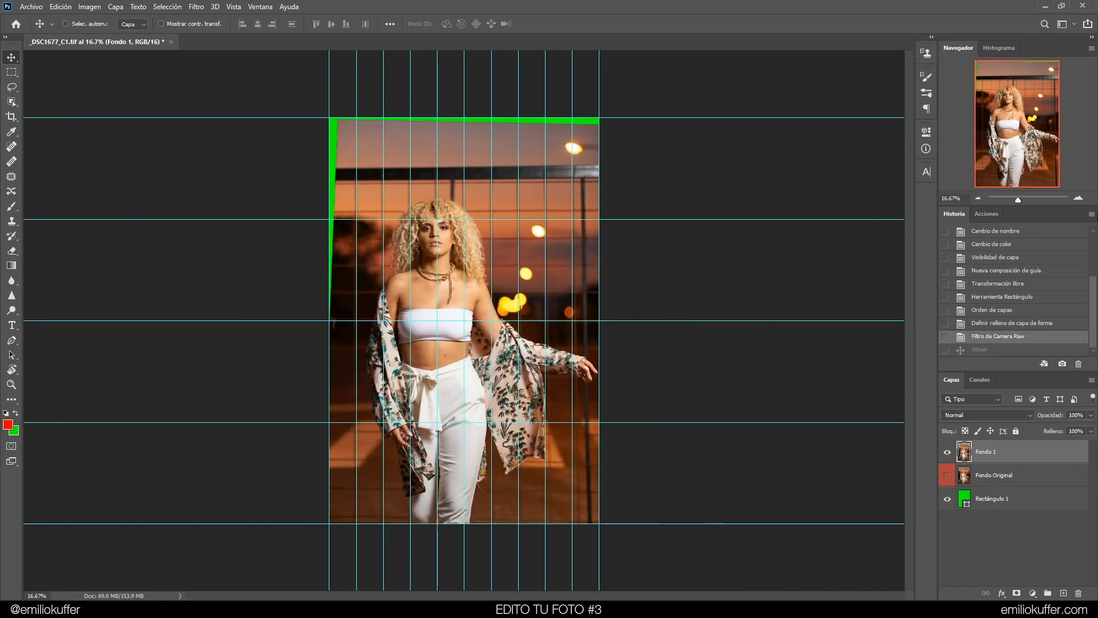
# Nudge Fondo 1 three pixels right so its right edge meets the guide at the bottom-right corner
pyautogui.click(1079, 199)
pyautogui.click(1079, 199)
pyautogui.click(1079, 199)
pyautogui.click(1079, 199)
pyautogui.click(1079, 199)
pyautogui.click(1079, 199)
pyautogui.click(1052, 182)
pyautogui.moveTo(566, 449); pyautogui.dragTo(283, 193)
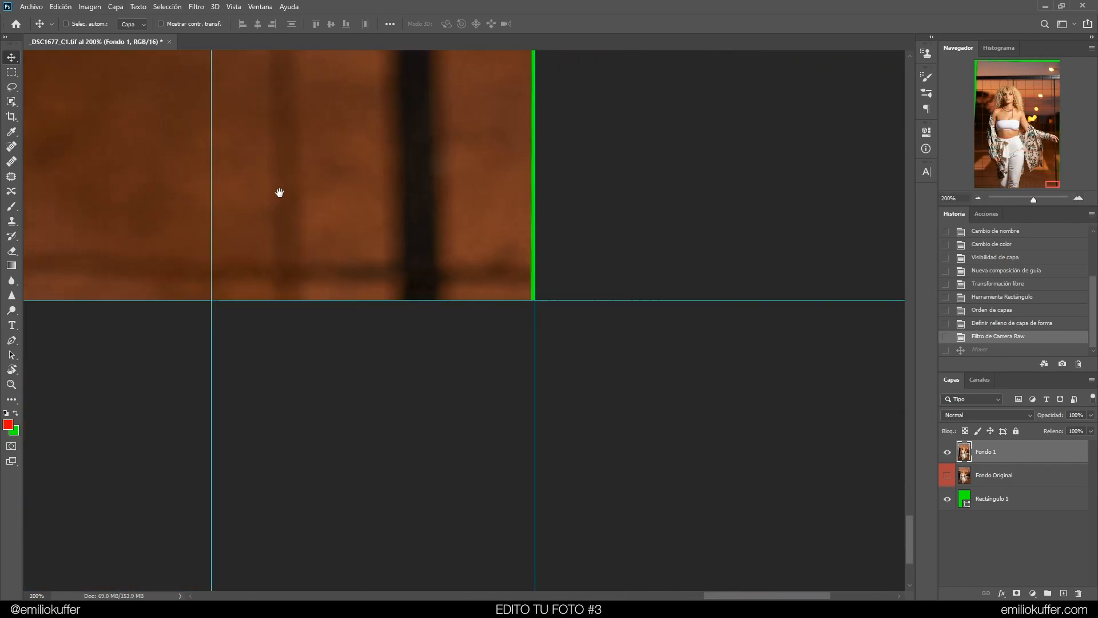
pyautogui.moveTo(675, 252); pyautogui.dragTo(755, 407)
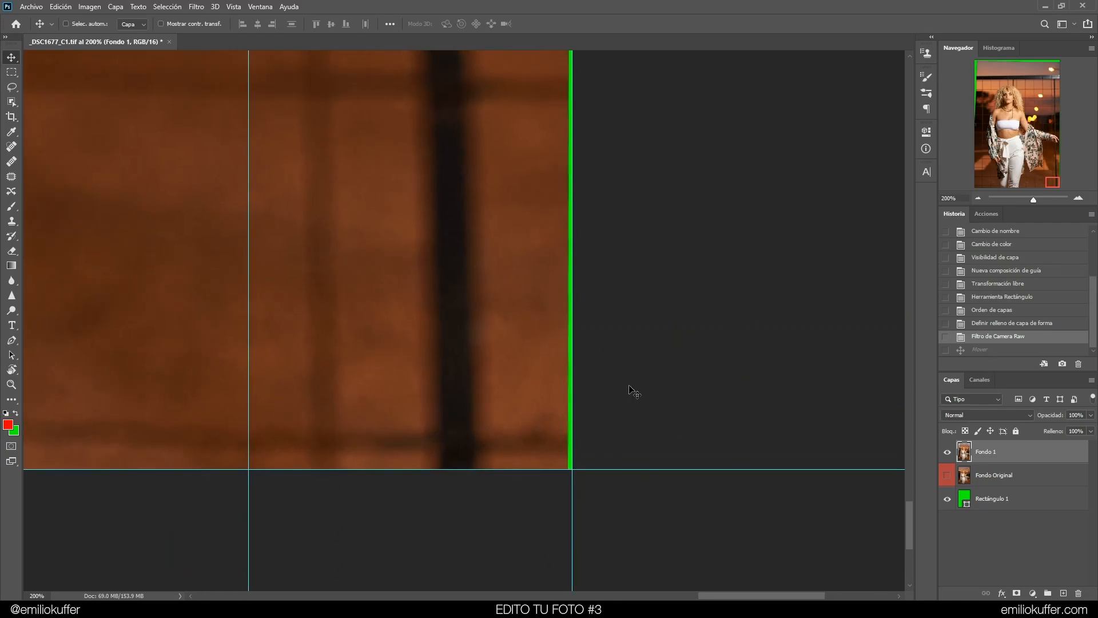
pyautogui.press('Right')
pyautogui.press('Right')
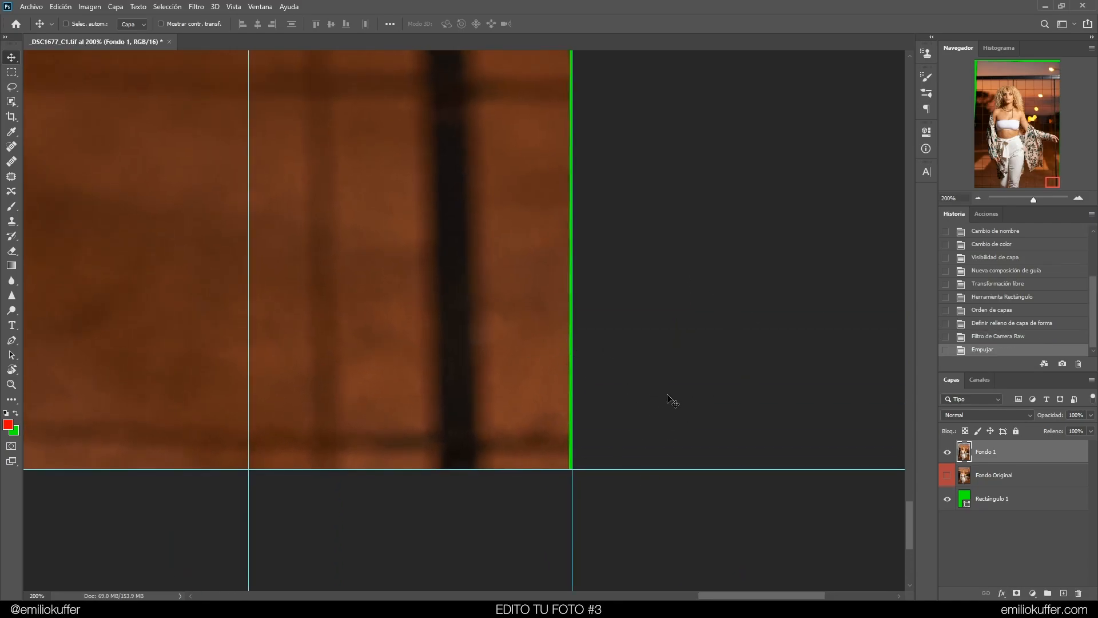
pyautogui.press('Right')
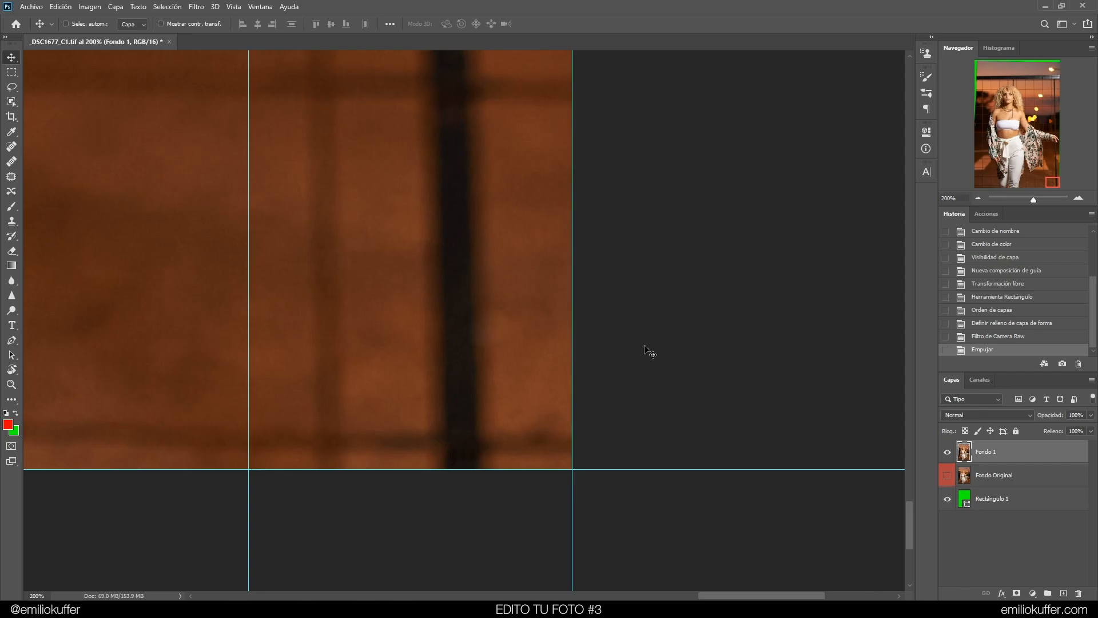
# Inspect the right edge near the hand and the bottom edge of Fondo 1 at high zoom
pyautogui.click(1056, 142)
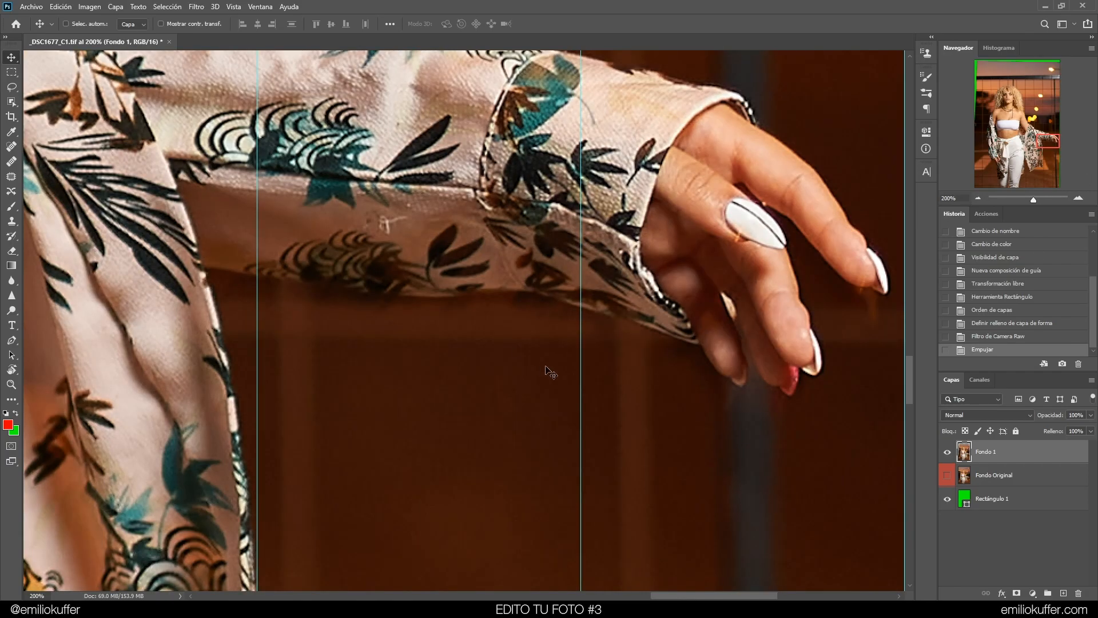
pyautogui.moveTo(884, 281); pyautogui.dragTo(636, 308)
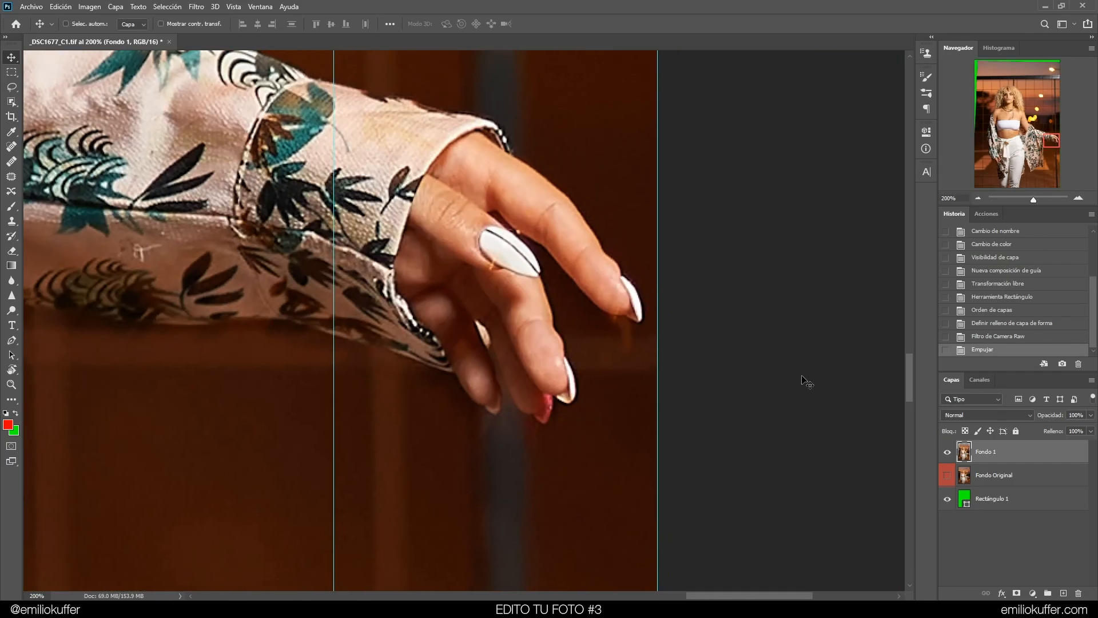
pyautogui.click(1059, 185)
pyautogui.moveTo(760, 417); pyautogui.dragTo(727, 134)
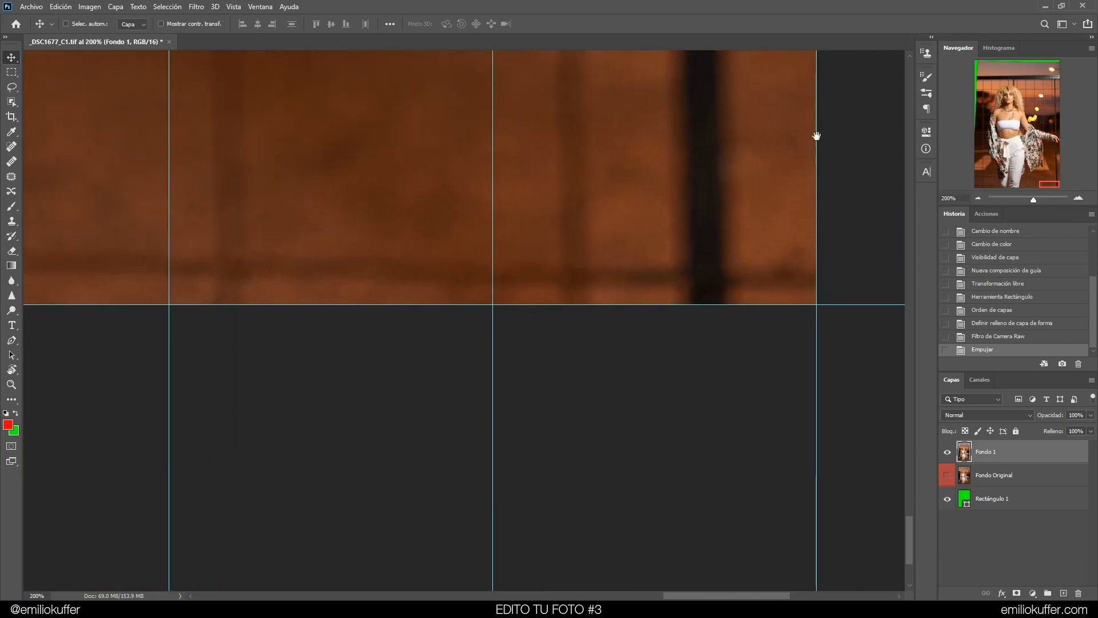
pyautogui.click(978, 196)
pyautogui.click(978, 197)
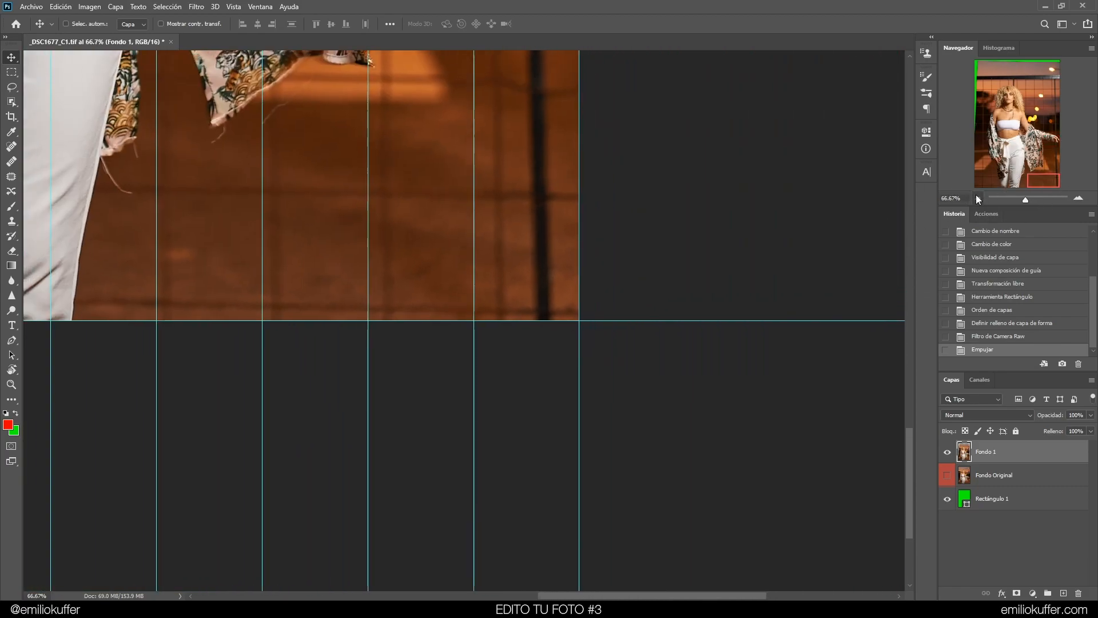
pyautogui.click(977, 197)
# Nudge Fondo 1 upward six pixels to align its bottom edge with the lower guide
pyautogui.moveTo(623, 312); pyautogui.dragTo(485, 362)
pyautogui.press('Up')
pyautogui.press('Up')
pyautogui.press('Up')
pyautogui.press('Up')
pyautogui.press('Up')
pyautogui.press('Up')
pyautogui.press('Up')
pyautogui.press('Up')
pyautogui.press('Up')
pyautogui.press('Up')
pyautogui.press('Up')
pyautogui.press('Up')
pyautogui.press('Up')
pyautogui.press('Up')
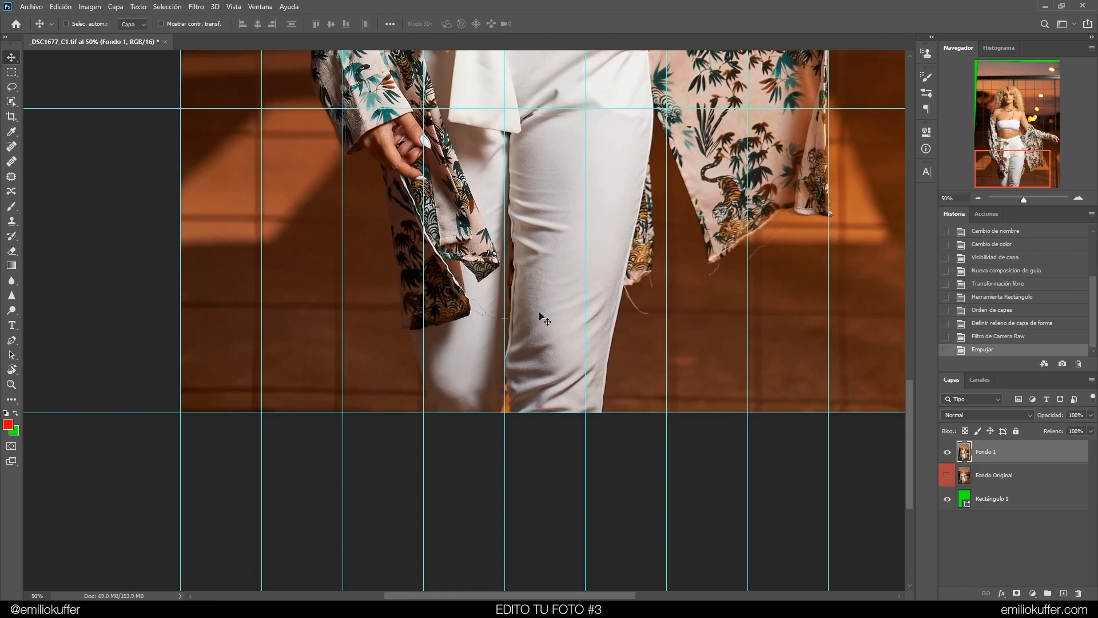
pyautogui.press('Up')
pyautogui.press('Up')
pyautogui.press('Up')
pyautogui.press('Up')
pyautogui.press('Up')
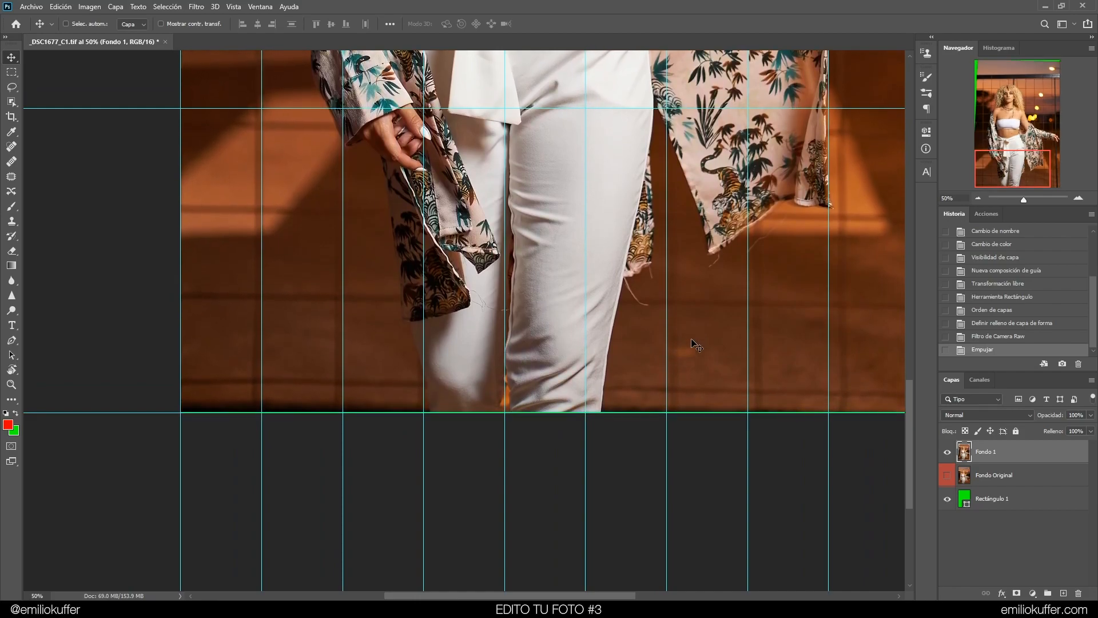
pyautogui.click(1076, 198)
pyautogui.click(1077, 200)
pyautogui.click(1077, 200)
# Nudge Fondo 1 back down three pixels while checking the bottom-left corner, then zoom out to the whole image
pyautogui.click(977, 196)
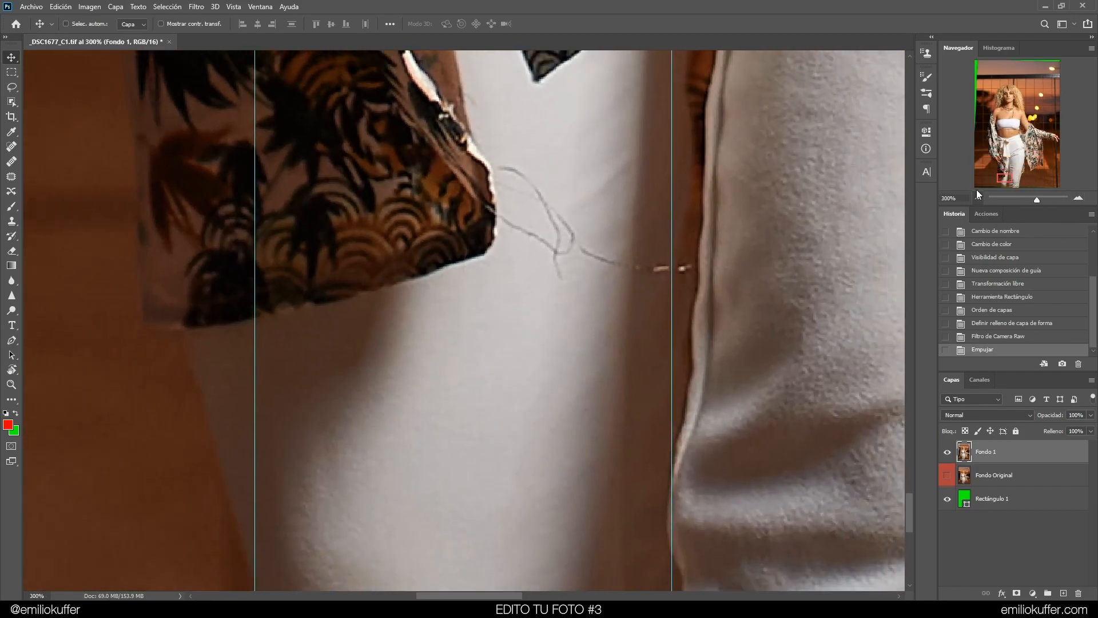
pyautogui.click(982, 183)
pyautogui.moveTo(513, 334); pyautogui.dragTo(772, 132)
pyautogui.press('Down')
pyautogui.press('Down')
pyautogui.press('Down')
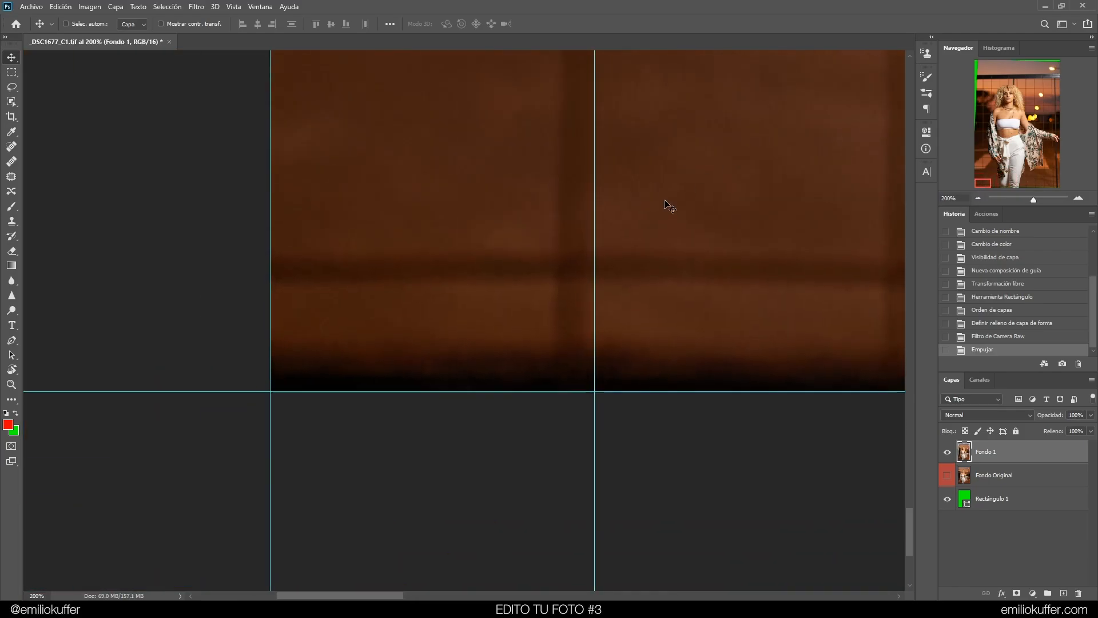
pyautogui.click(979, 197)
pyautogui.click(979, 197)
pyautogui.click(979, 197)
pyautogui.click(979, 197)
pyautogui.click(980, 198)
pyautogui.click(980, 197)
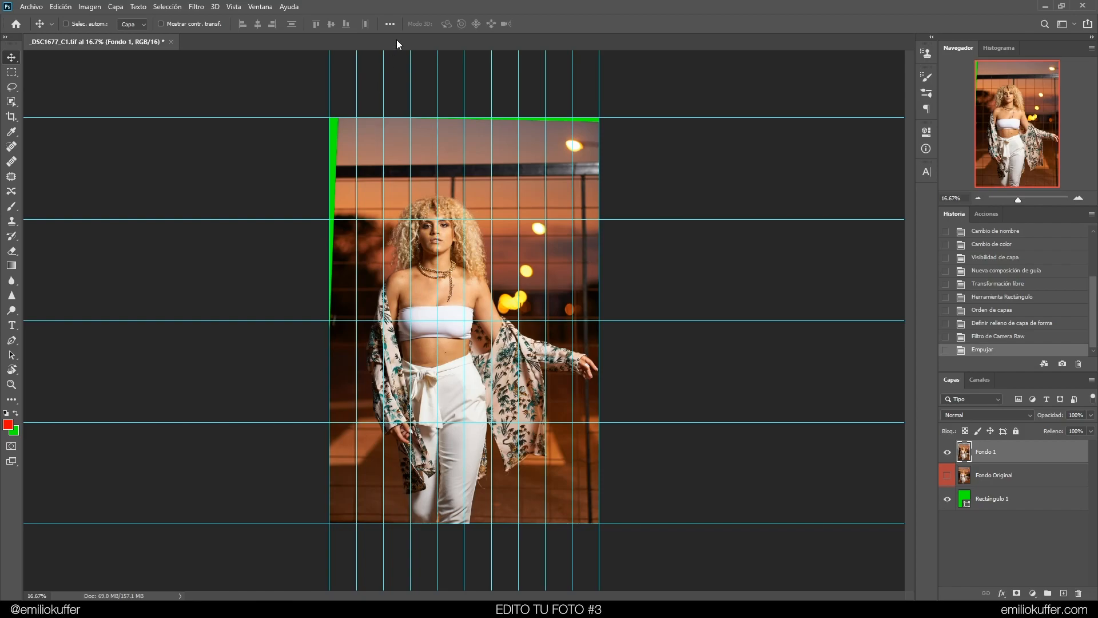
# Crop the image at a 2:3 ratio, pulling the top-left corner inward to exclude the green edges, and commit
pyautogui.click(9, 116)
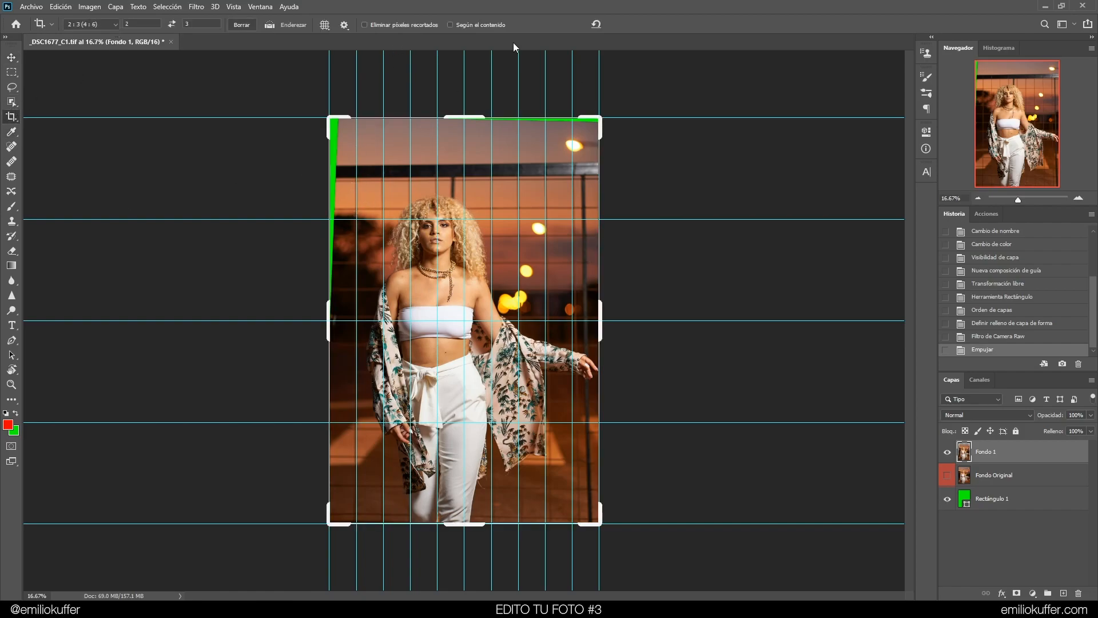
pyautogui.moveTo(329, 119); pyautogui.dragTo(364, 118)
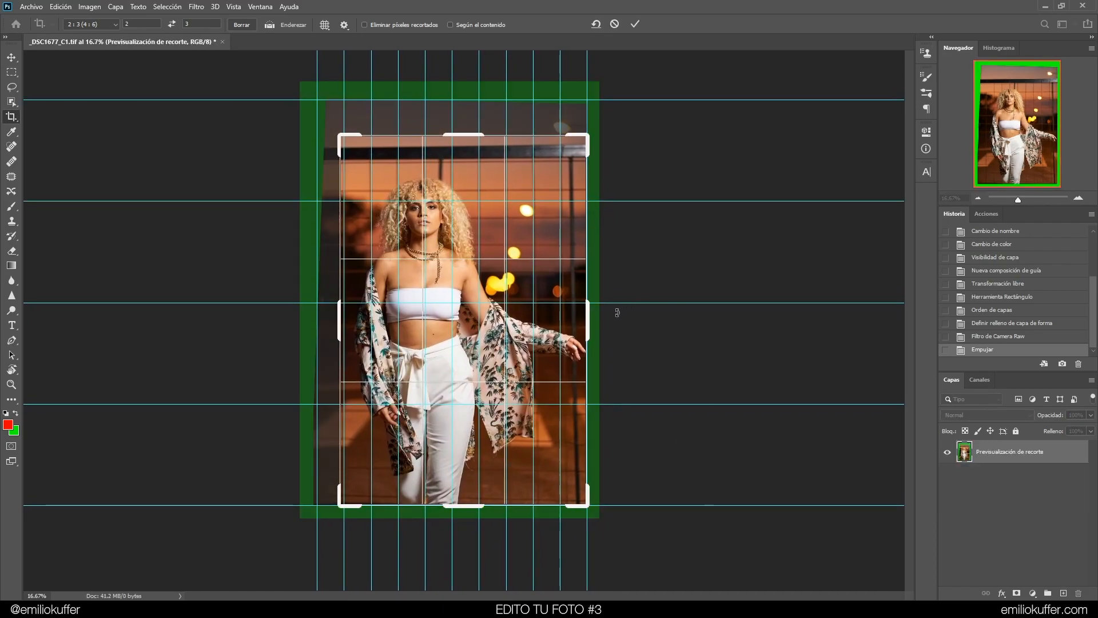
pyautogui.moveTo(347, 133); pyautogui.dragTo(338, 118)
pyautogui.press('Return')
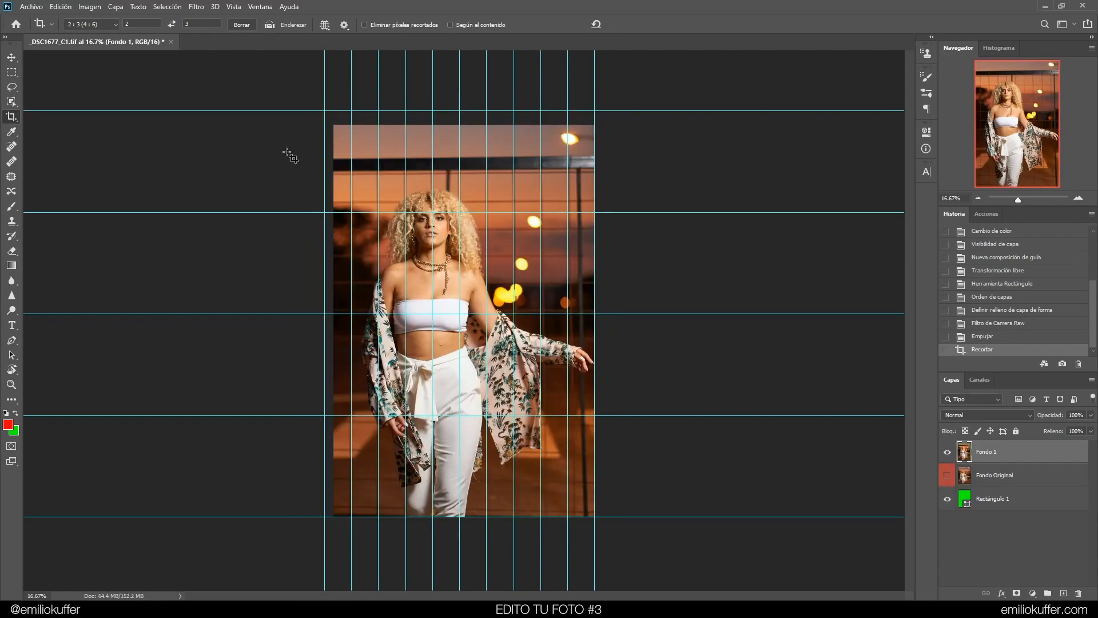
# Compare the image before and after the crop by stepping back and forth through the last history states
pyautogui.hotkey('ctrl', 'z')
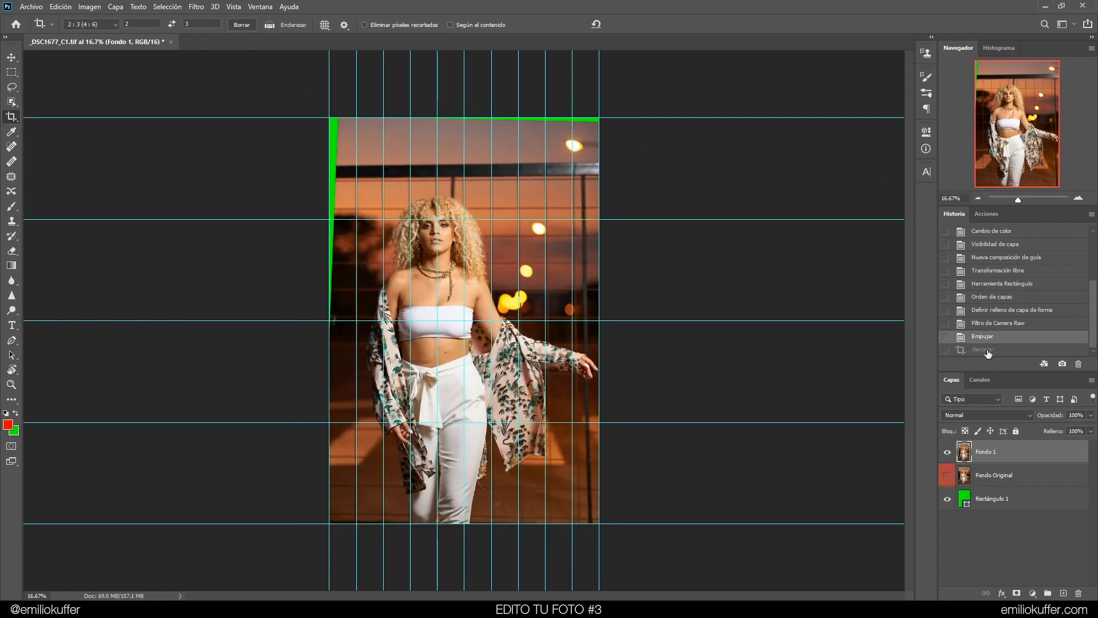
pyautogui.click(983, 349)
pyautogui.click(982, 336)
pyautogui.click(983, 350)
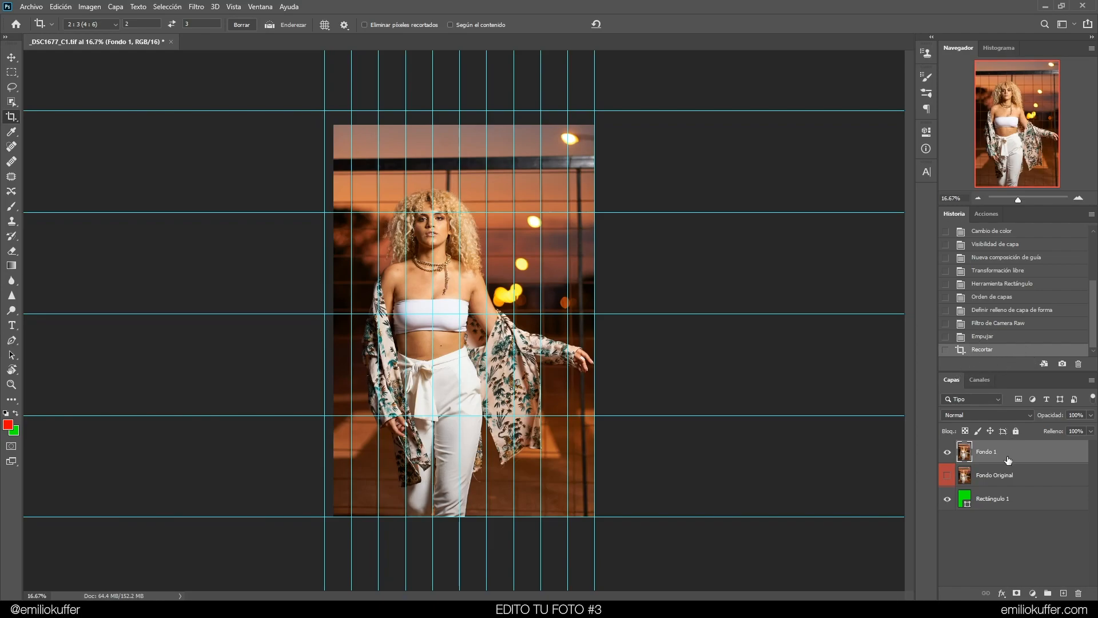
# Review an early history state of the document, then return to the latest cropped state
pyautogui.moveTo(1094, 331); pyautogui.dragTo(1094, 297)
pyautogui.scroll(2, 983, 269)
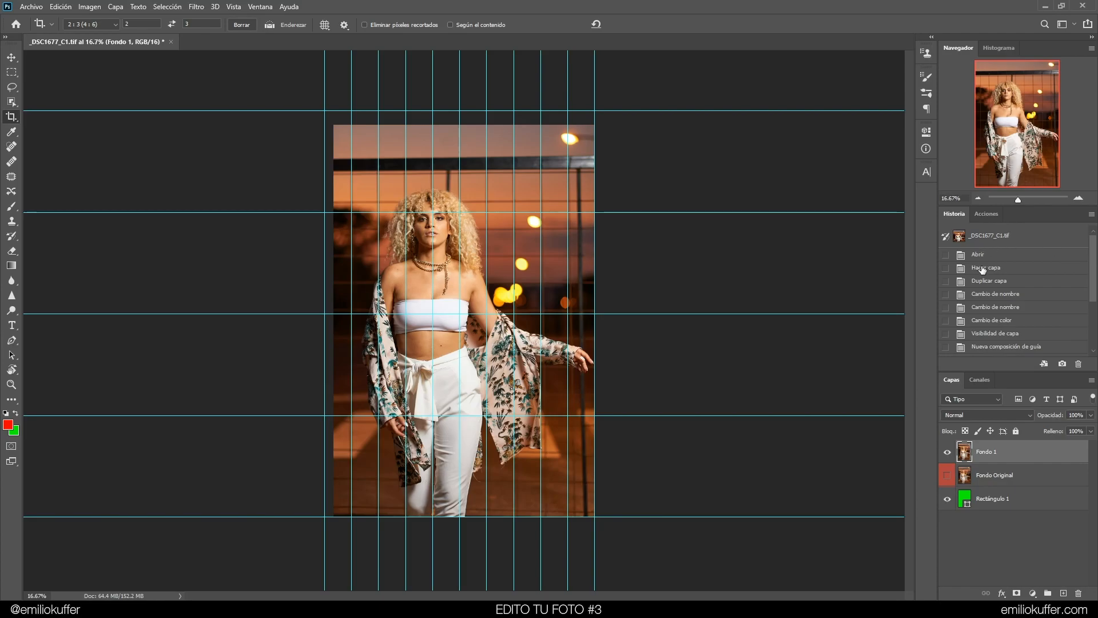
pyautogui.click(1011, 295)
pyautogui.moveTo(1095, 283); pyautogui.dragTo(1095, 341)
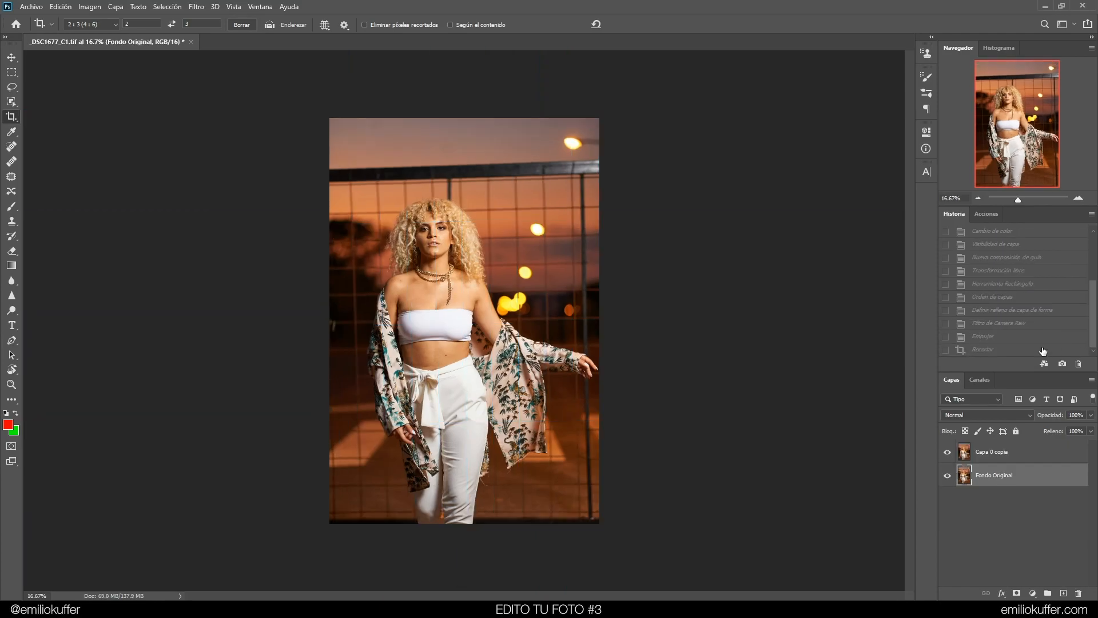
pyautogui.click(1038, 350)
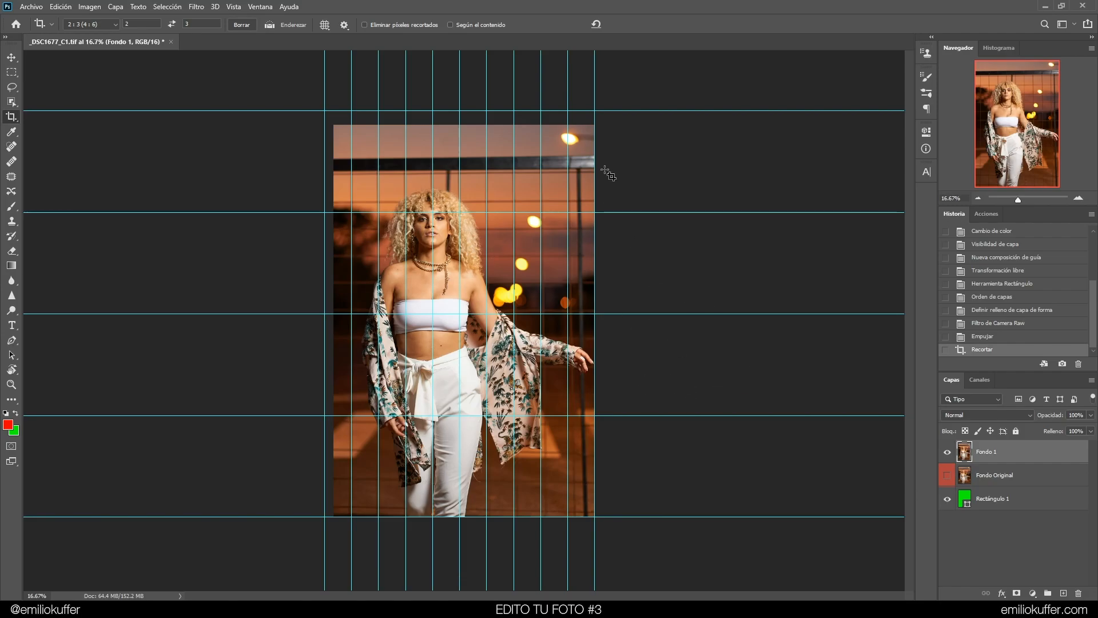
# Clear all guides from the image
pyautogui.click(216, 8)
pyautogui.moveTo(205, 4)
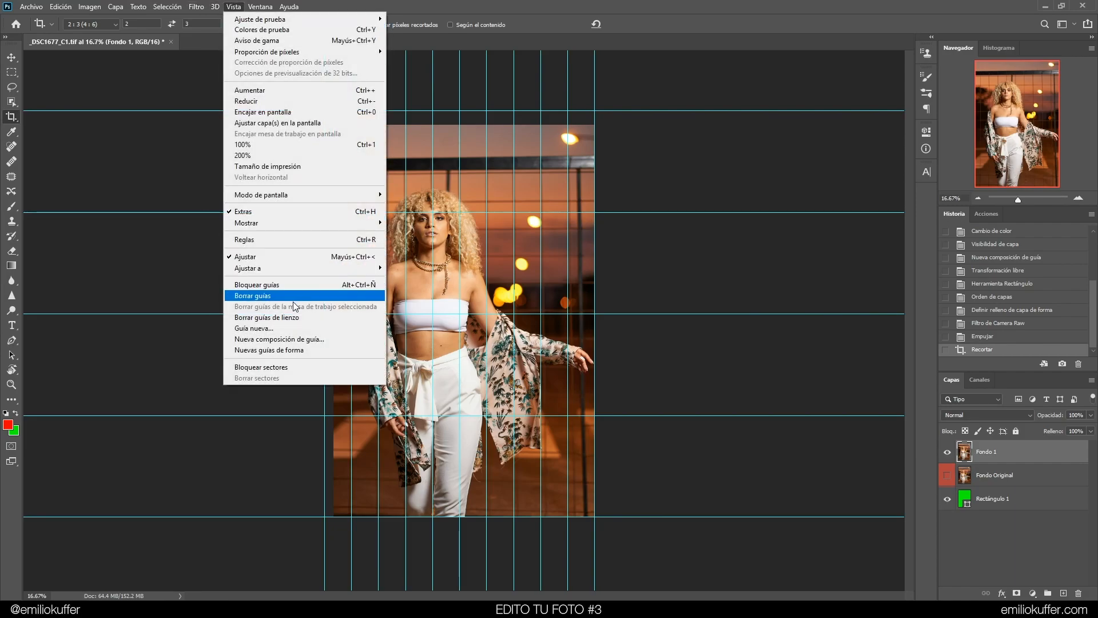
pyautogui.click(301, 297)
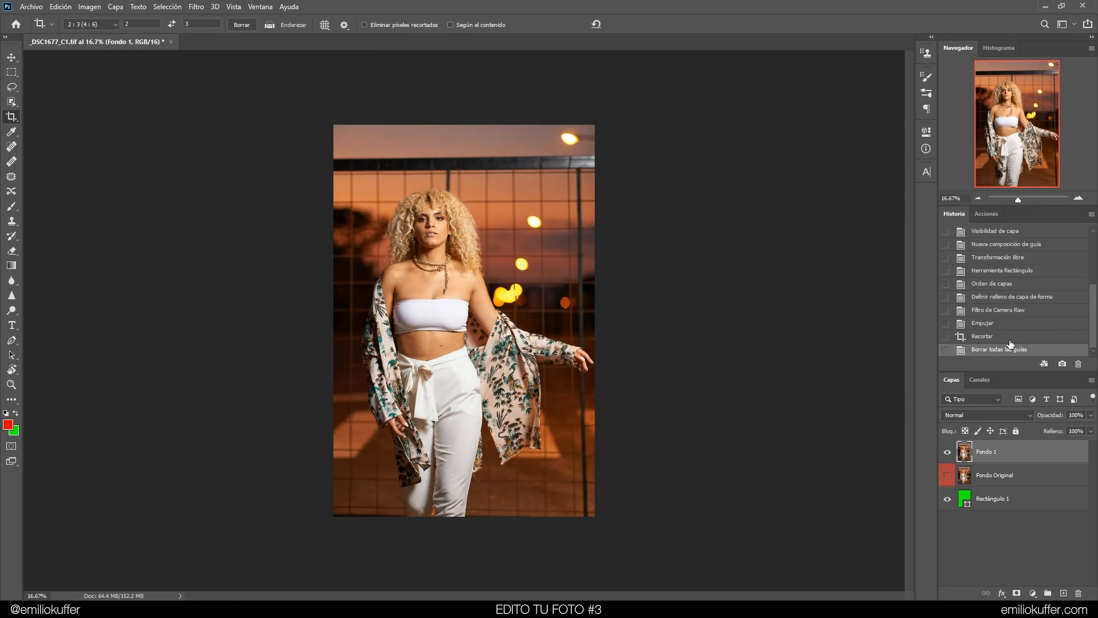
# Make Fondo Original visible and toggle Fondo 1 on and off repeatedly to compare it with the original
pyautogui.click(948, 455)
pyautogui.click(947, 475)
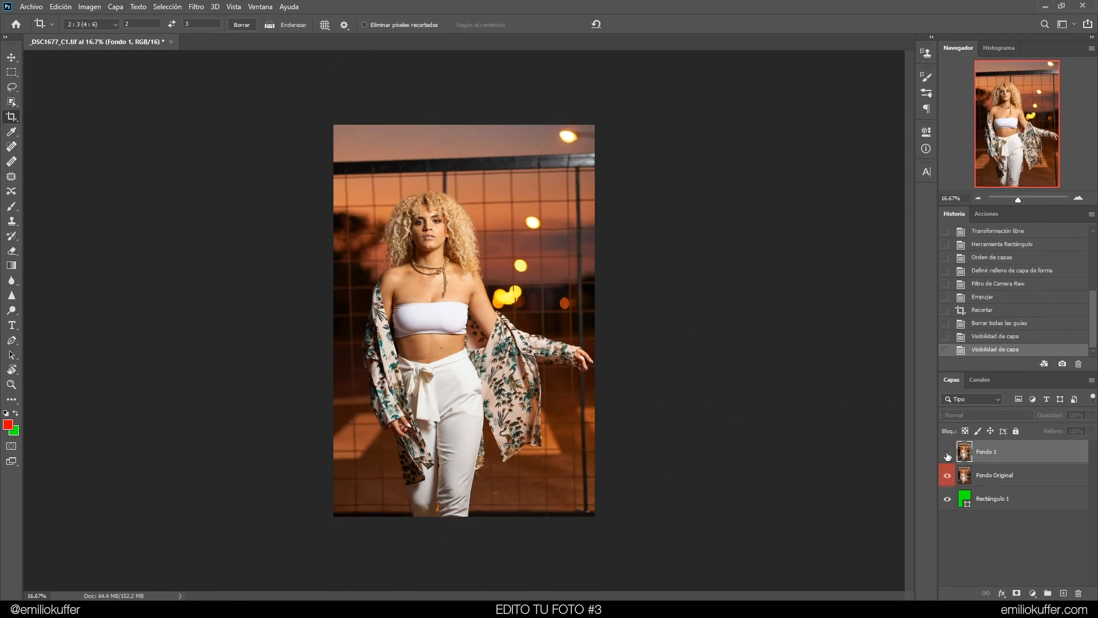
pyautogui.click(946, 452)
pyautogui.click(946, 452)
pyautogui.click(946, 452)
pyautogui.click(946, 453)
pyautogui.click(946, 453)
pyautogui.click(946, 454)
pyautogui.click(946, 453)
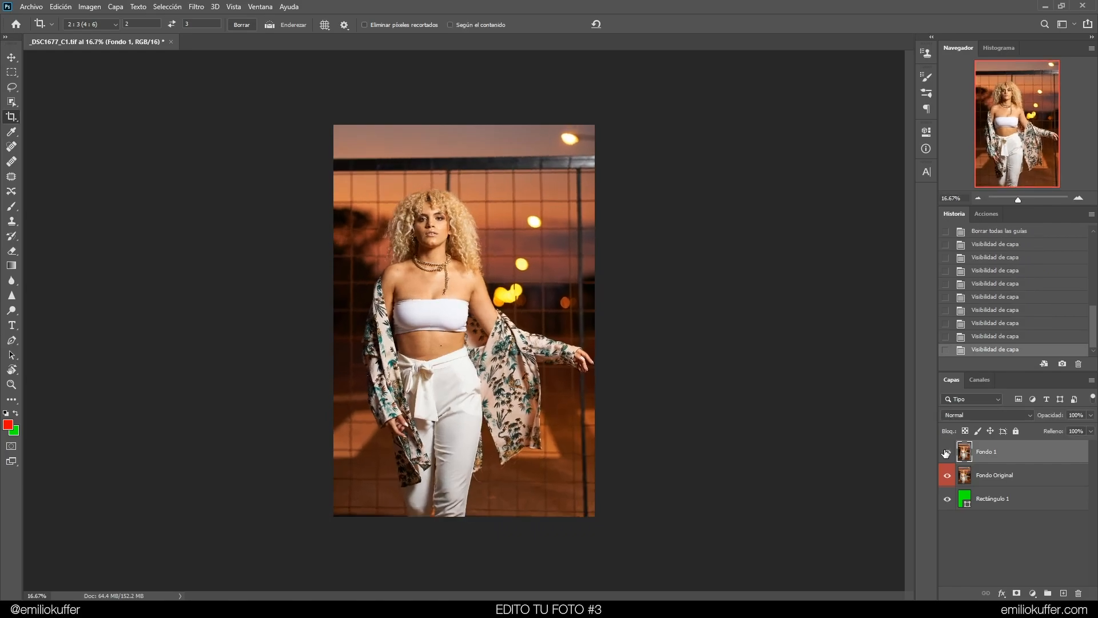
# Zoom in to 100% and pan across the face, neck and chest to inspect the skin
pyautogui.press('j')
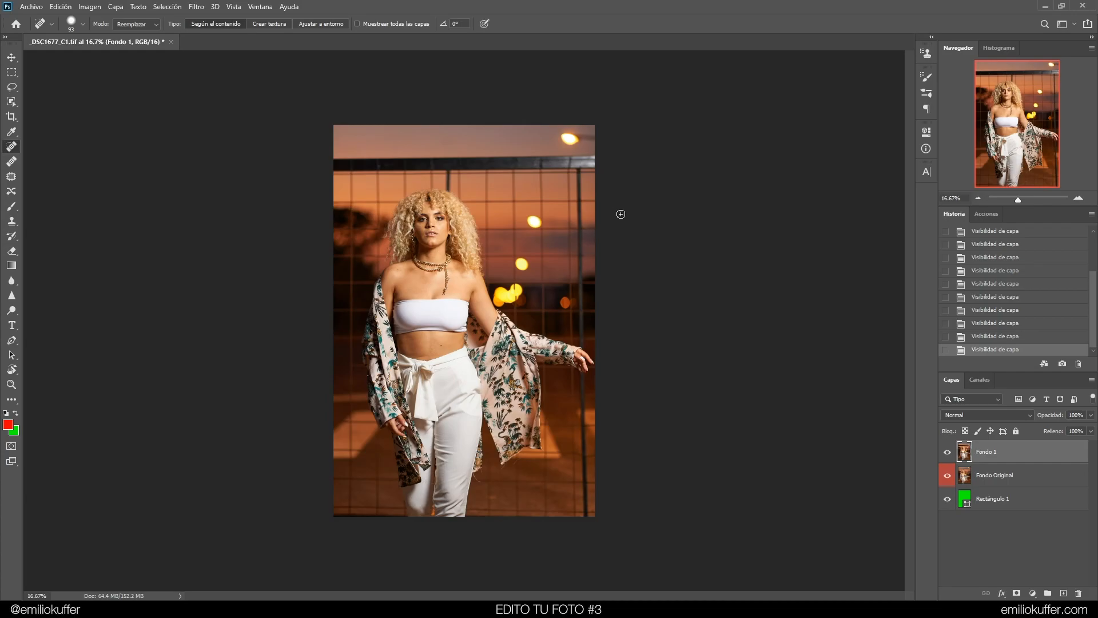
pyautogui.hotkey('ctrl', '+')
pyautogui.hotkey('ctrl', '+')
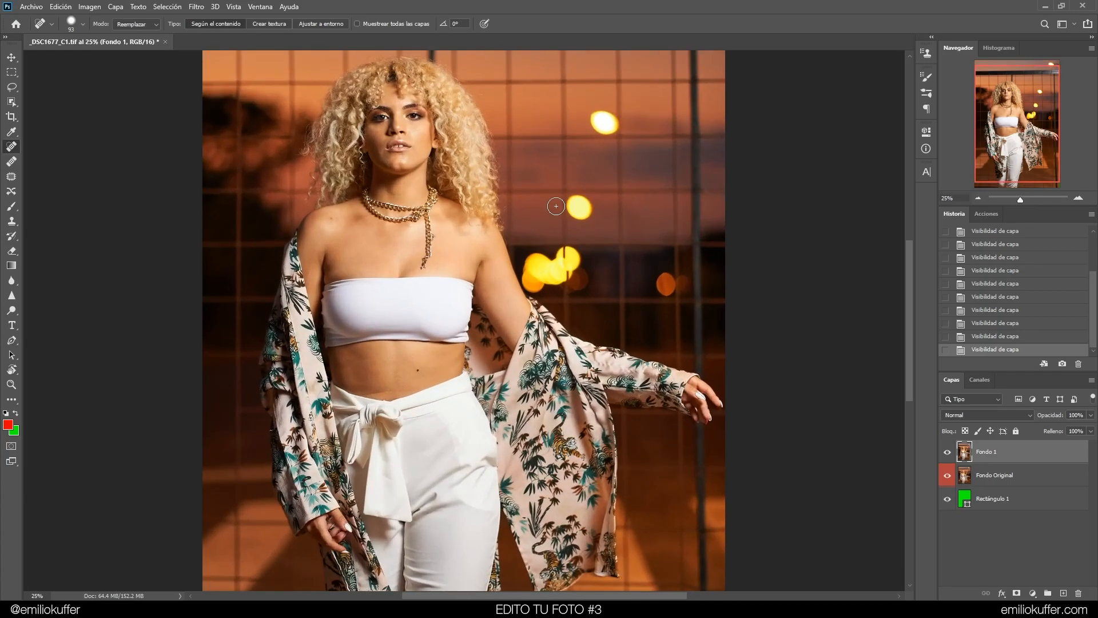
pyautogui.moveTo(541, 179); pyautogui.dragTo(535, 221)
pyautogui.hotkey('ctrl', '+')
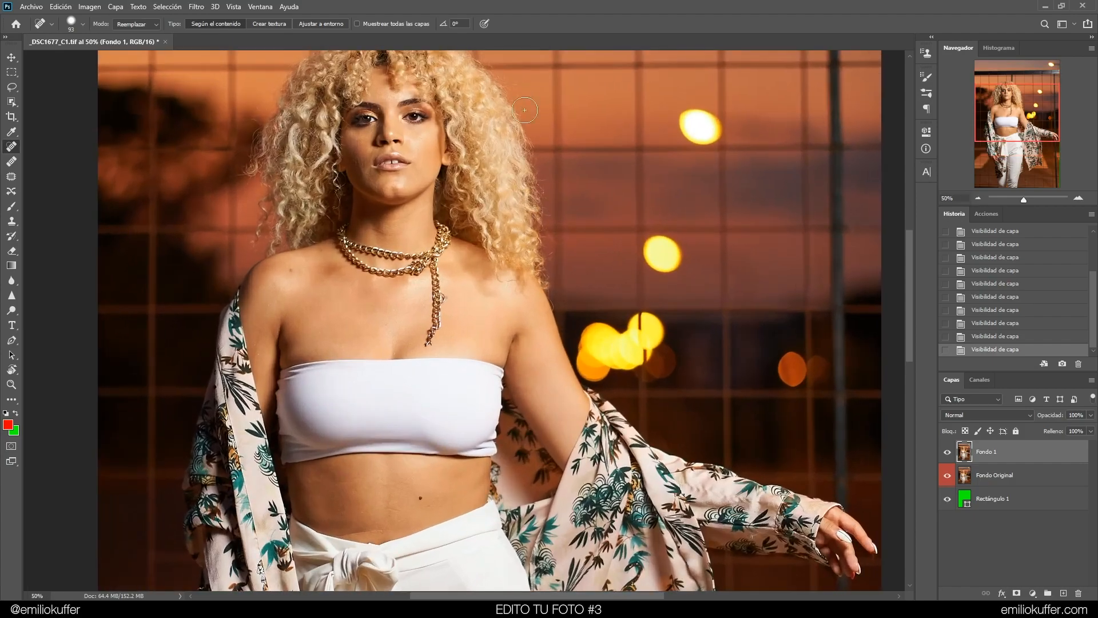
pyautogui.moveTo(521, 172); pyautogui.dragTo(519, 235)
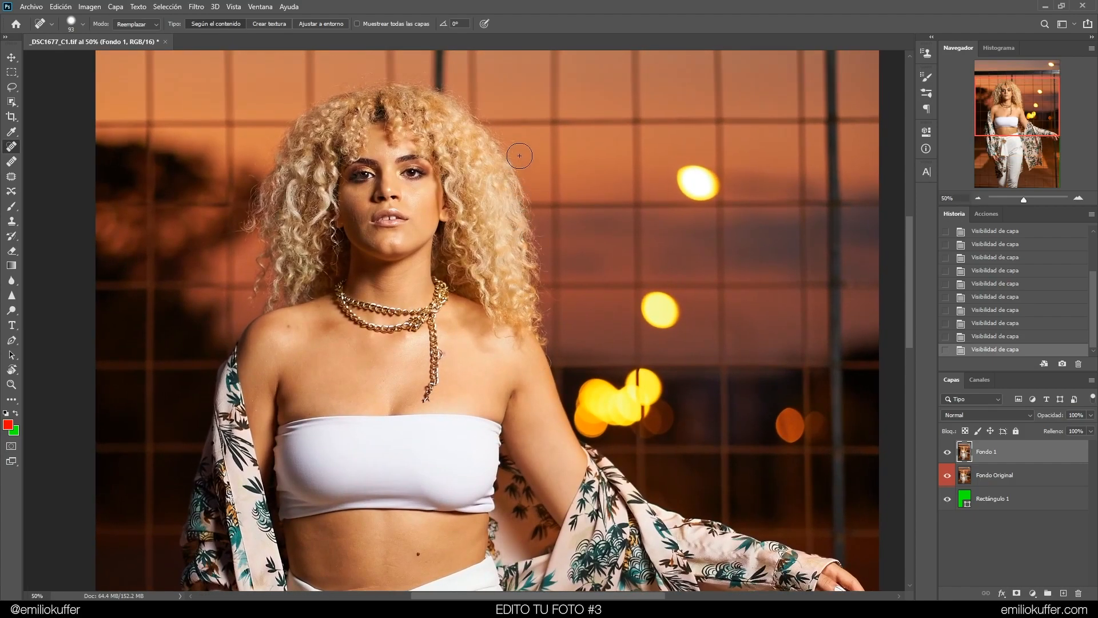
pyautogui.hotkey('ctrl', '+')
pyautogui.moveTo(515, 160); pyautogui.dragTo(546, 243)
pyautogui.hotkey('ctrl', '+')
pyautogui.moveTo(492, 156); pyautogui.dragTo(553, 272)
pyautogui.moveTo(604, 302); pyautogui.dragTo(595, 265)
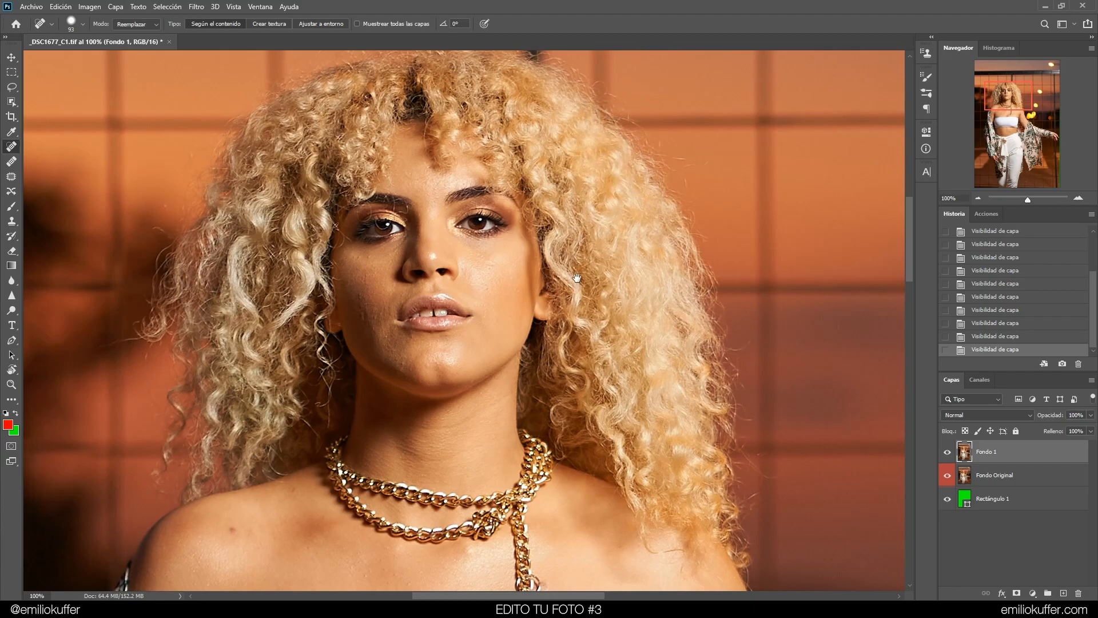
pyautogui.scroll(-5, 558, 252)
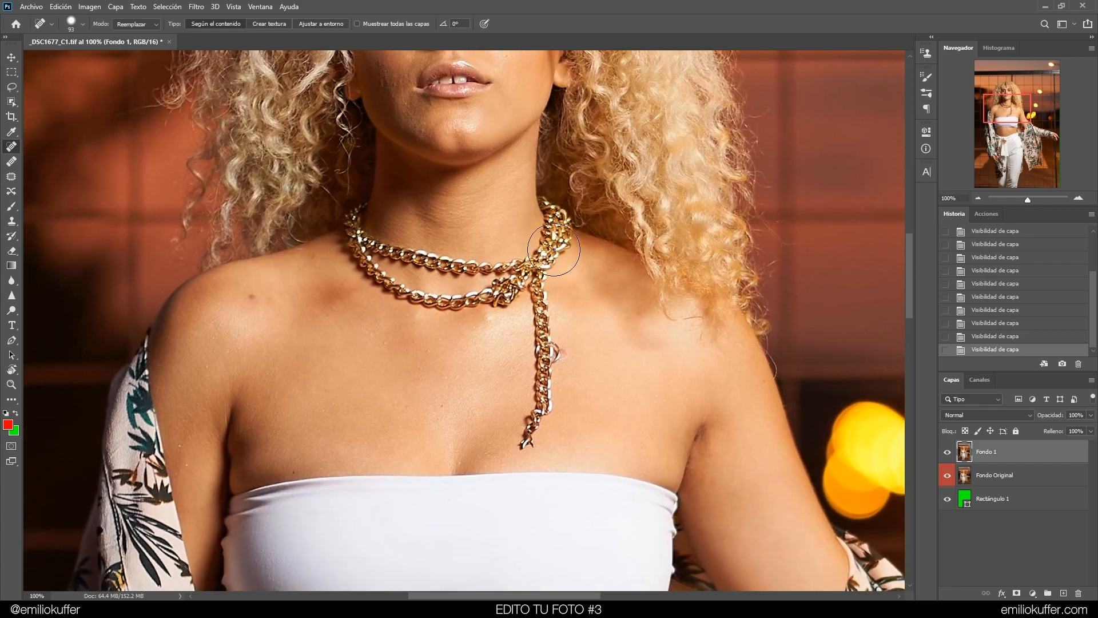
pyautogui.moveTo(552, 289); pyautogui.dragTo(545, 235)
pyautogui.moveTo(622, 134); pyautogui.dragTo(597, 267)
pyautogui.scroll(3, 598, 267)
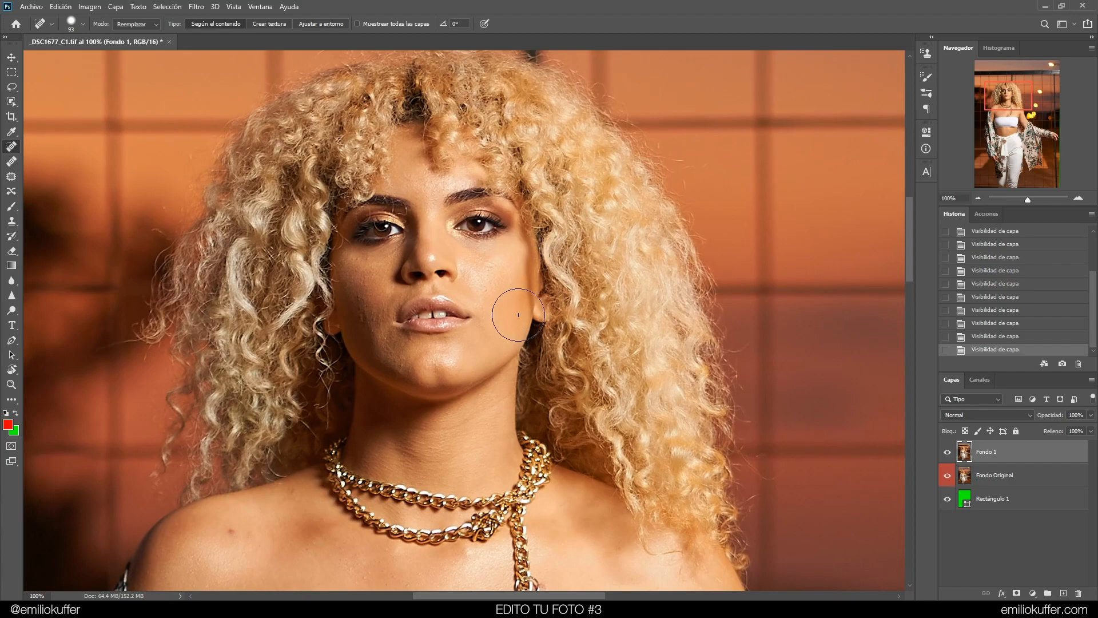
pyautogui.moveTo(542, 338); pyautogui.dragTo(551, 212)
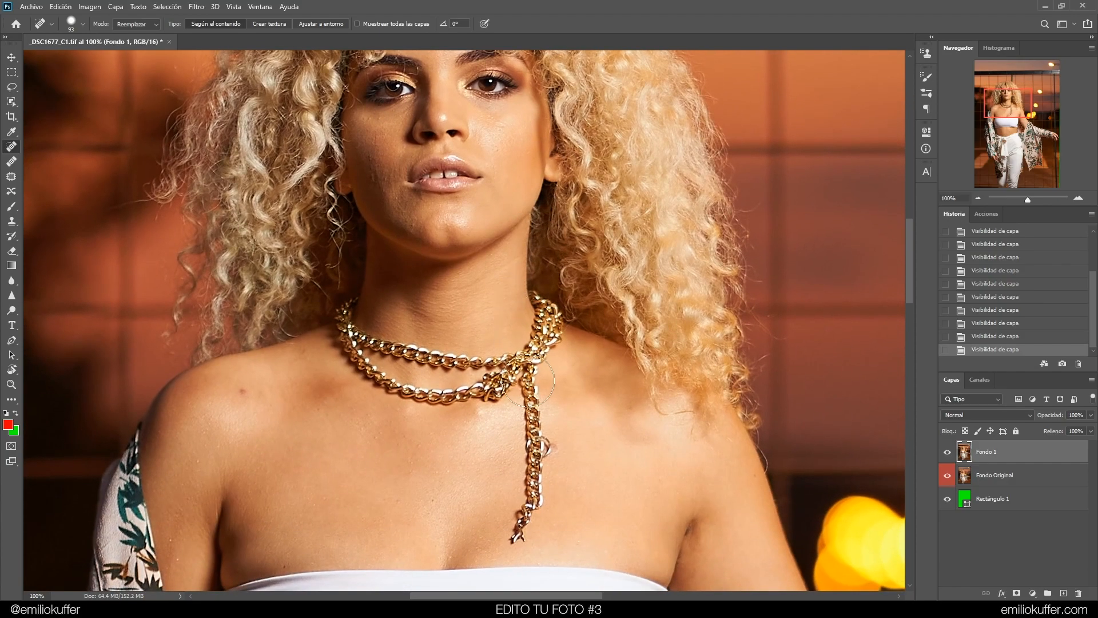
pyautogui.moveTo(546, 381); pyautogui.dragTo(549, 217)
pyautogui.moveTo(531, 154)
pyautogui.mouseDown()
pyautogui.moveTo(532, 329)
pyautogui.moveTo(546, 395)
pyautogui.mouseUp()
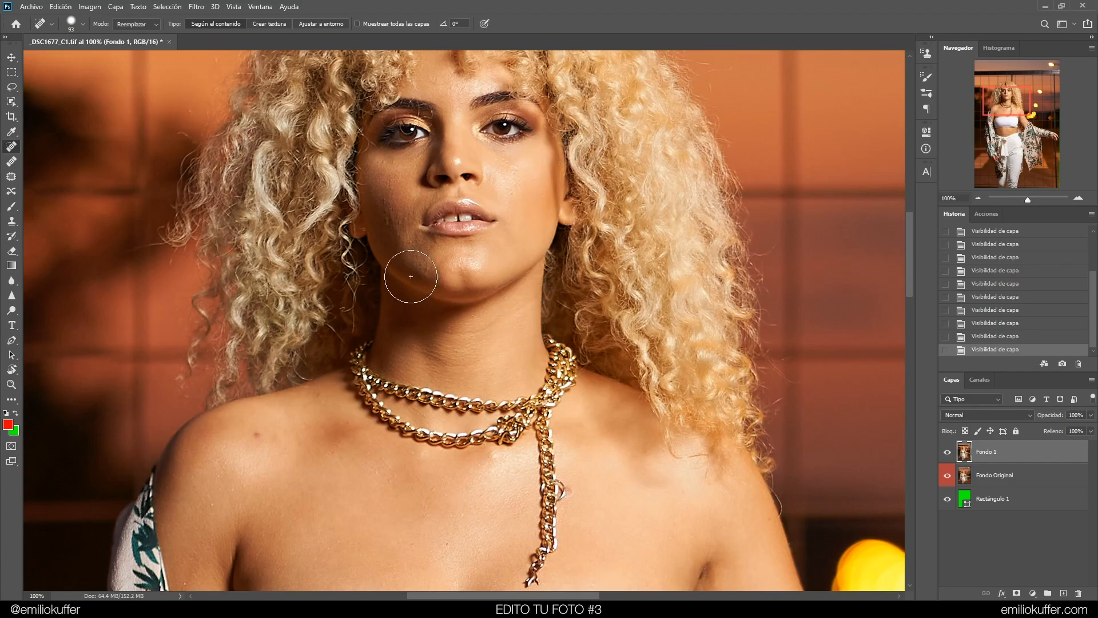
pyautogui.moveTo(549, 349); pyautogui.dragTo(512, 196)
pyautogui.moveTo(534, 385); pyautogui.dragTo(523, 184)
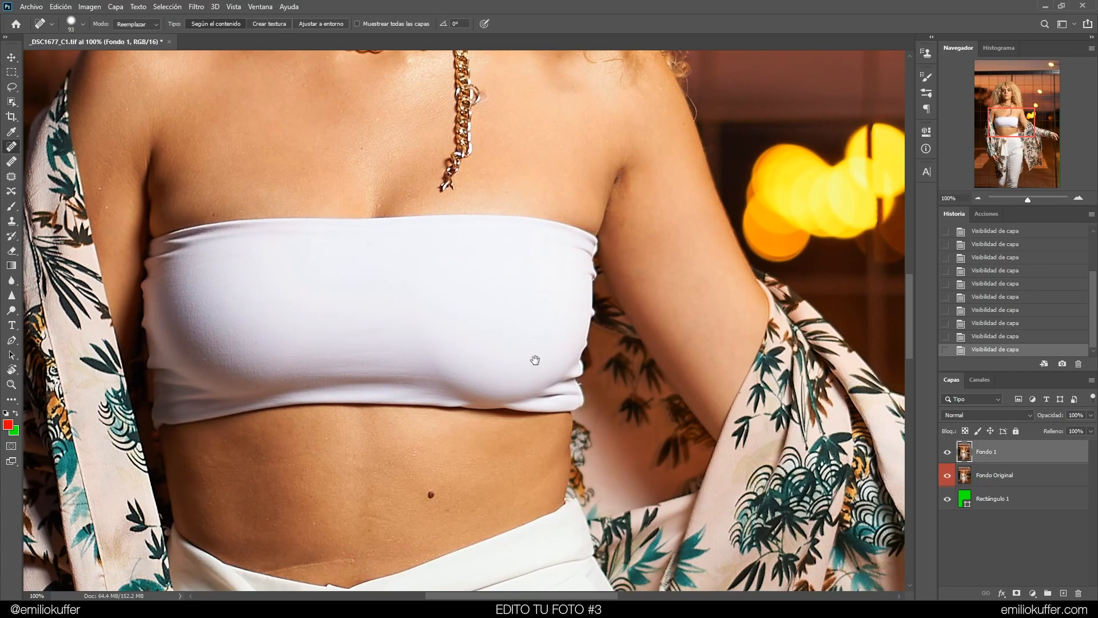
pyautogui.moveTo(534, 363); pyautogui.dragTo(549, 258)
pyautogui.moveTo(520, 86)
pyautogui.mouseDown()
pyautogui.moveTo(517, 311)
pyautogui.moveTo(602, 419)
pyautogui.mouseUp()
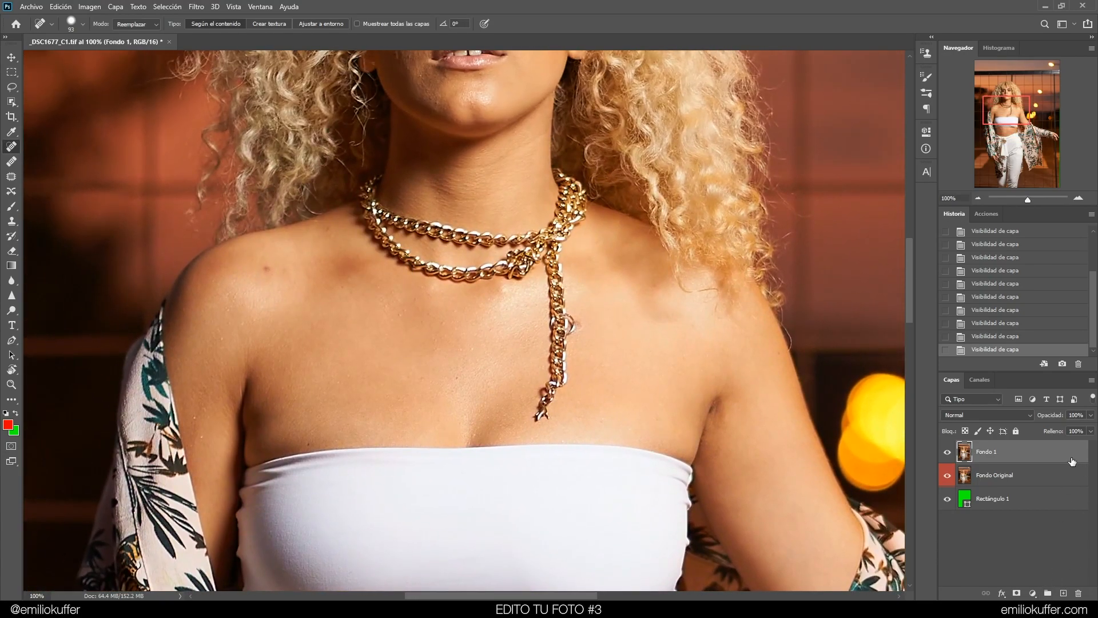
# Duplicate Fondo 1 twice, naming the lower copy Bajas and the upper copy Altas, and select Bajas
pyautogui.hotkey('ctrl', 'j')
pyautogui.hotkey('ctrl', 'j')
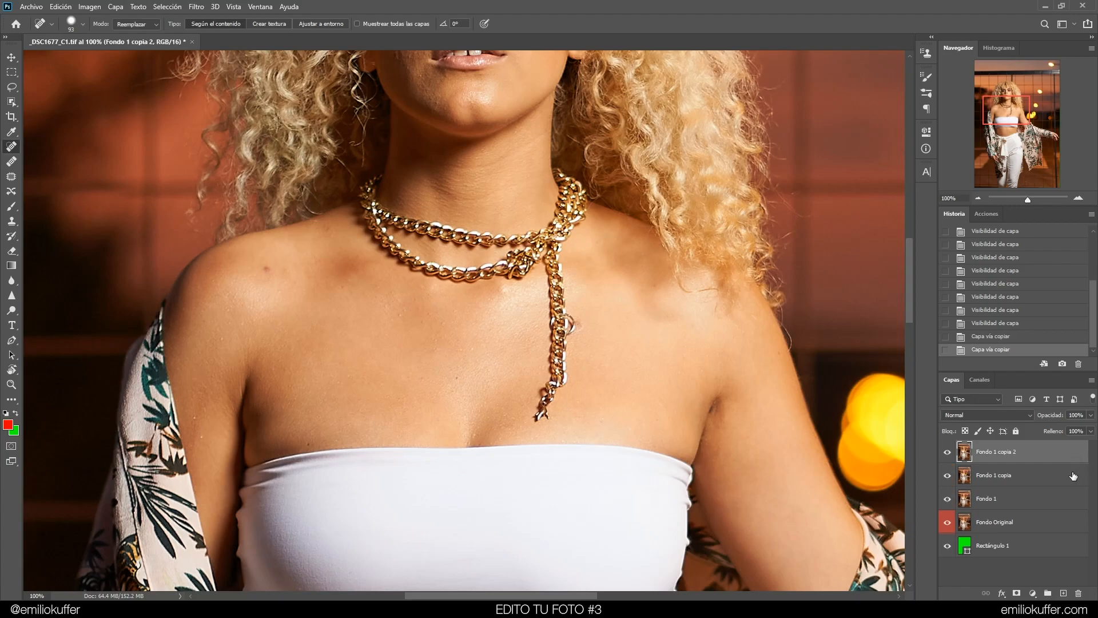
pyautogui.click(1002, 478)
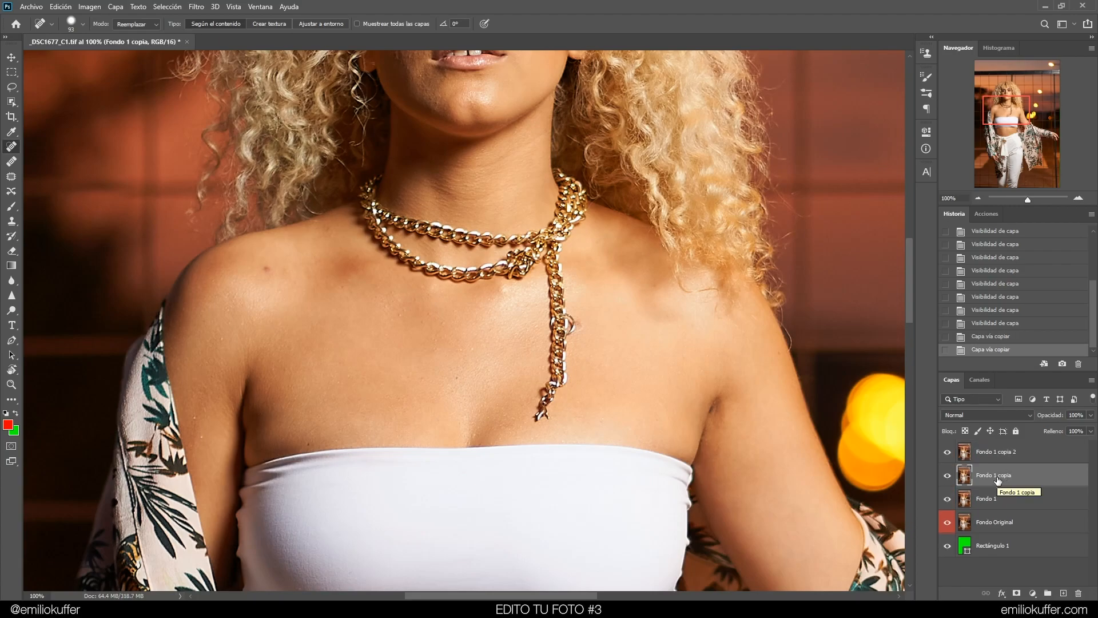
pyautogui.write('Bajas')
pyautogui.press('Tab')
pyautogui.doubleClick(986, 452)
pyautogui.write('Altas')
pyautogui.press('Return')
pyautogui.click(993, 480)
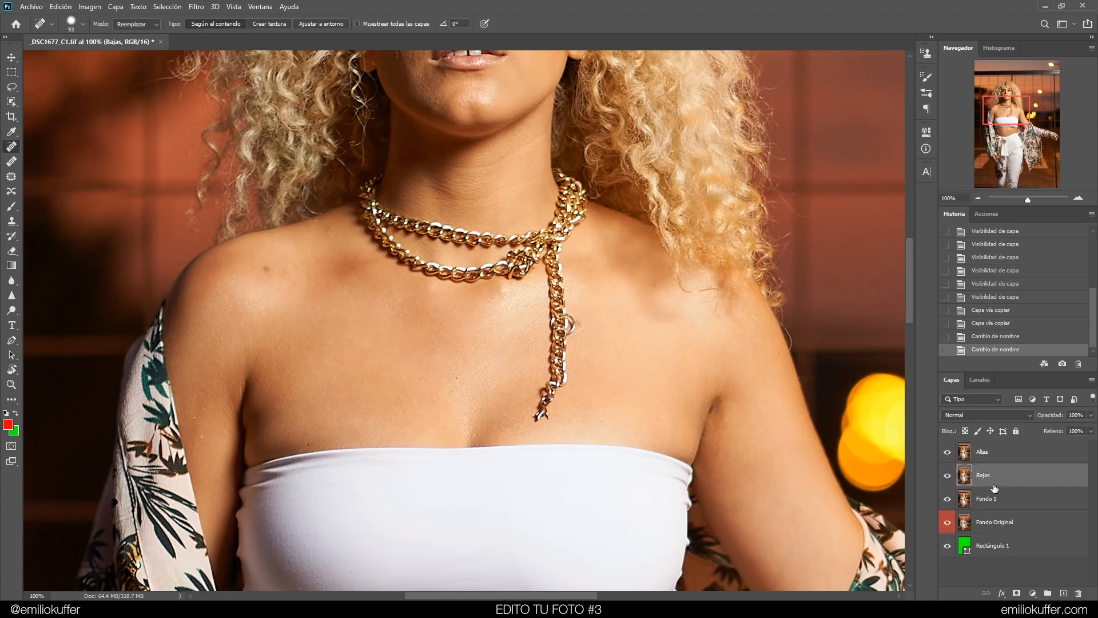
# Hide the Altas layer and apply a Gaussian Blur with a 5 pixel radius to Bajas
pyautogui.click(947, 451)
pyautogui.scroll(5, 458, 286)
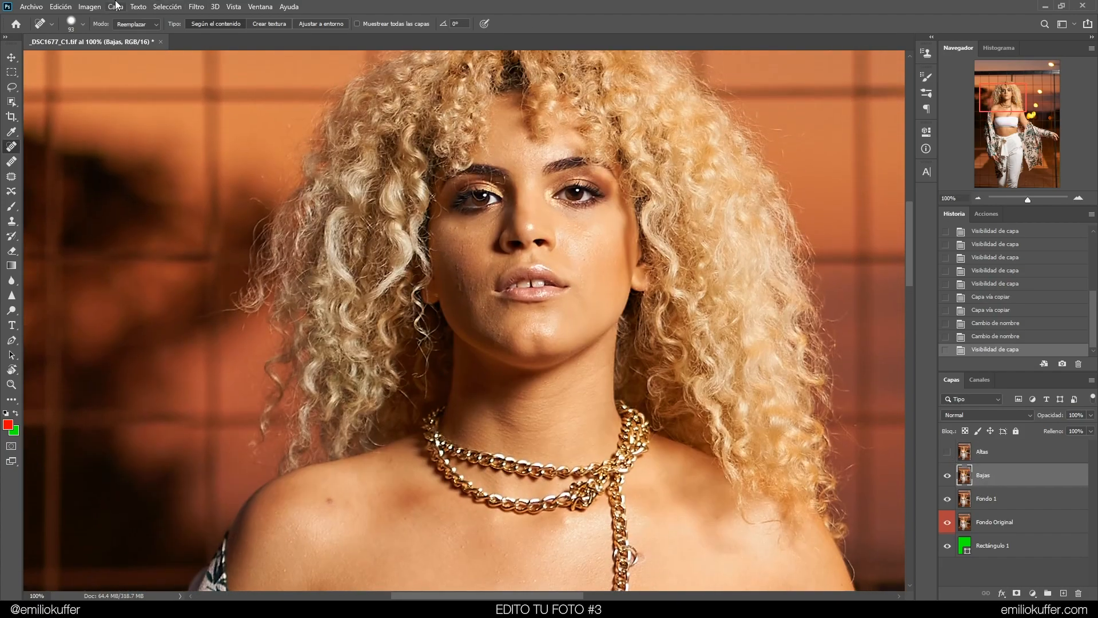
pyautogui.click(196, 6)
pyautogui.moveTo(274, 135)
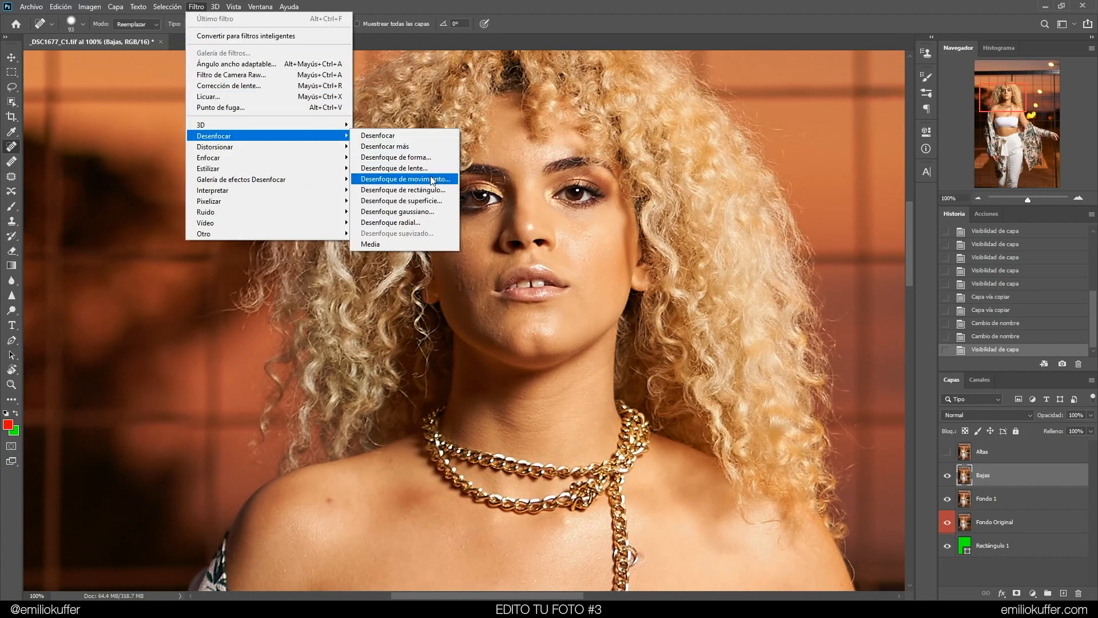
pyautogui.click(430, 212)
pyautogui.moveTo(736, 281); pyautogui.dragTo(731, 279)
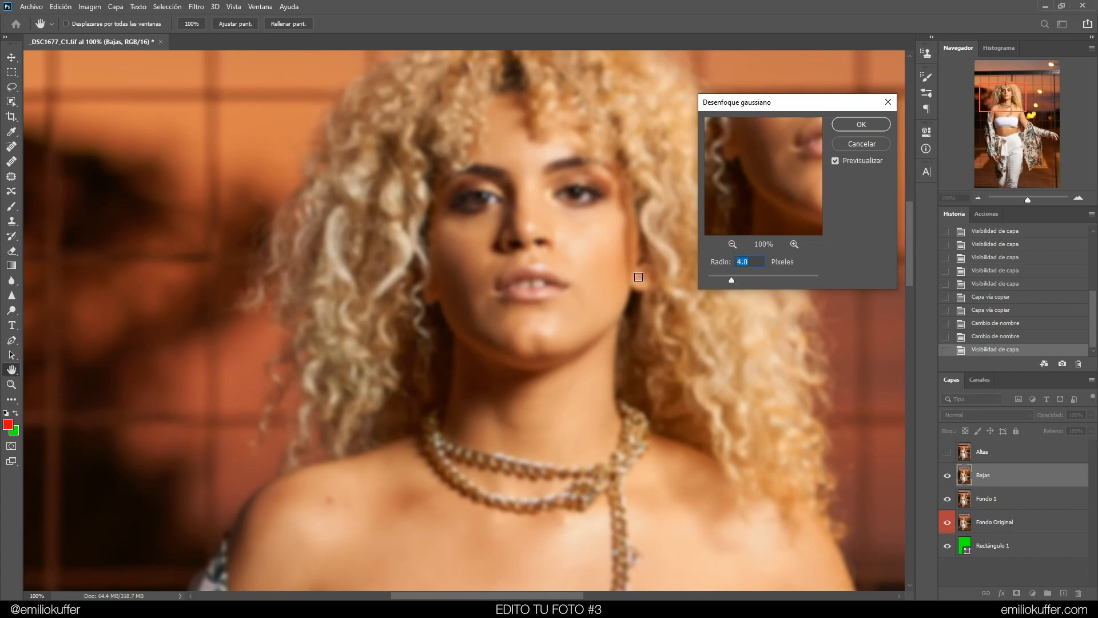
pyautogui.moveTo(735, 279); pyautogui.dragTo(738, 278)
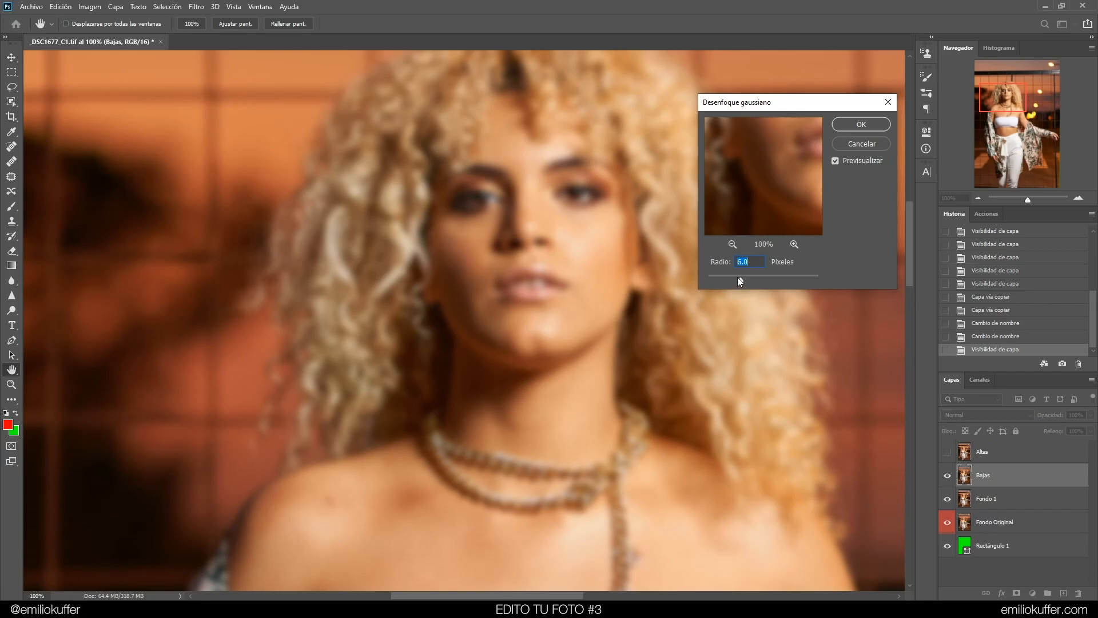
pyautogui.moveTo(737, 280); pyautogui.dragTo(738, 278)
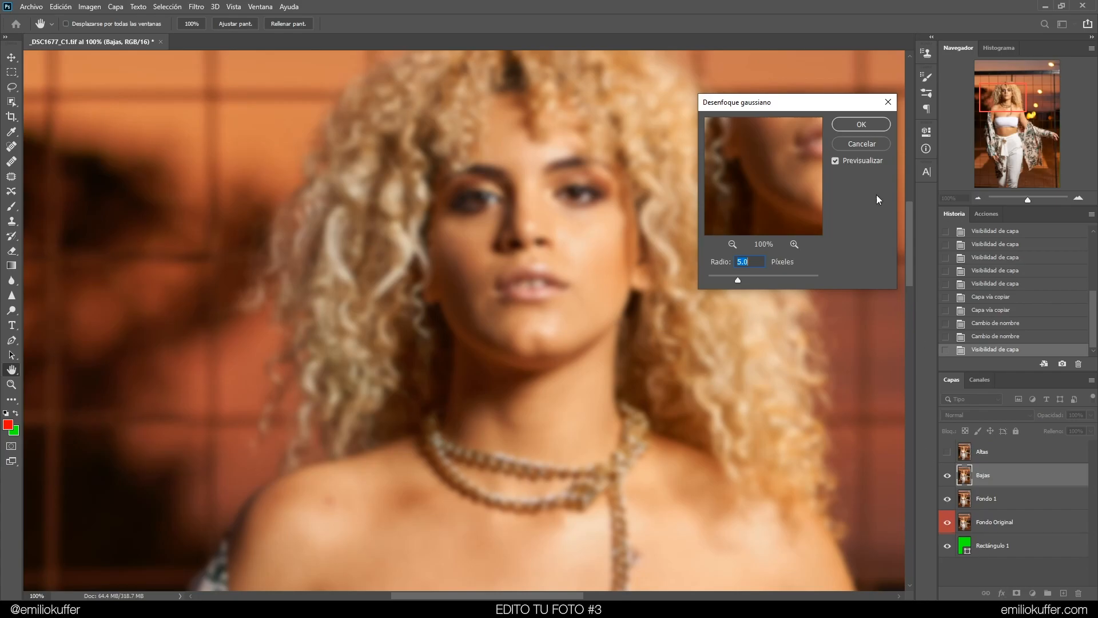
# Confirm the 5 pixel Gaussian Blur on Bajas, and show and select the Altas layer
pyautogui.click(858, 125)
pyautogui.press('j')
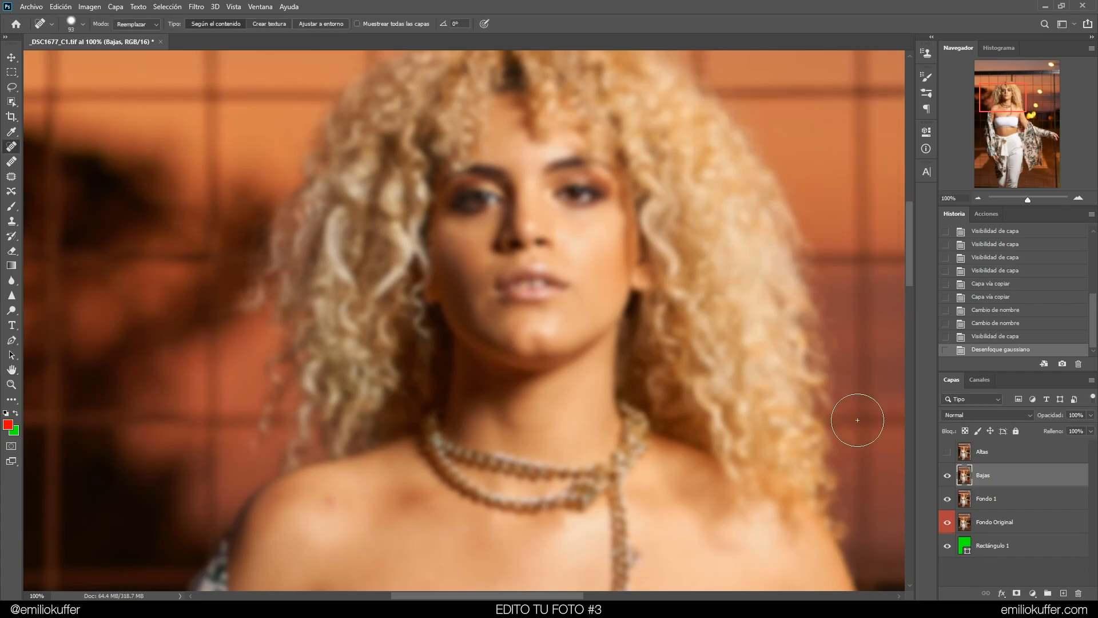
pyautogui.click(947, 451)
pyautogui.hotkey('alt', ']')
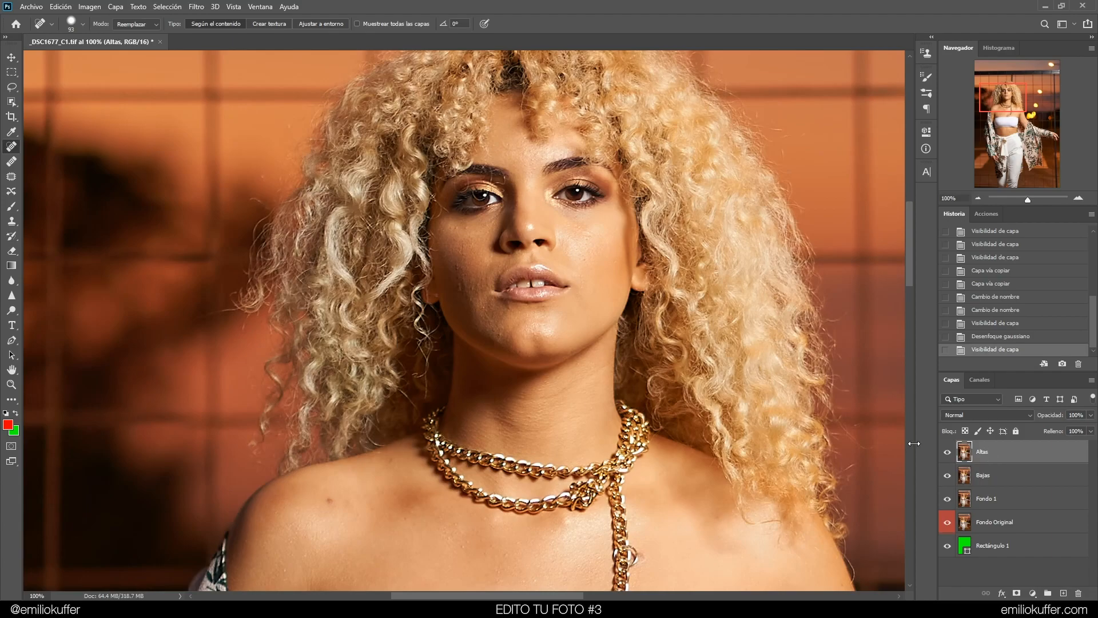
# Apply Image to Altas from the Bajas layer, inverted, with Añadir blending, scale 2 and offset 0
pyautogui.click(102, 6)
pyautogui.click(143, 173)
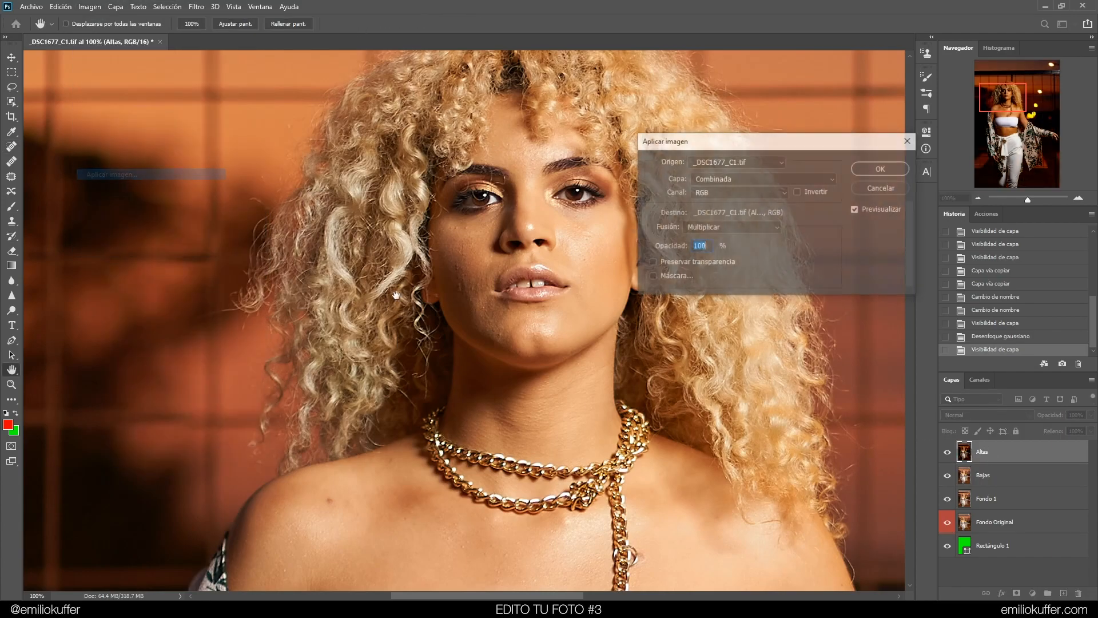
pyautogui.click(742, 177)
pyautogui.click(761, 211)
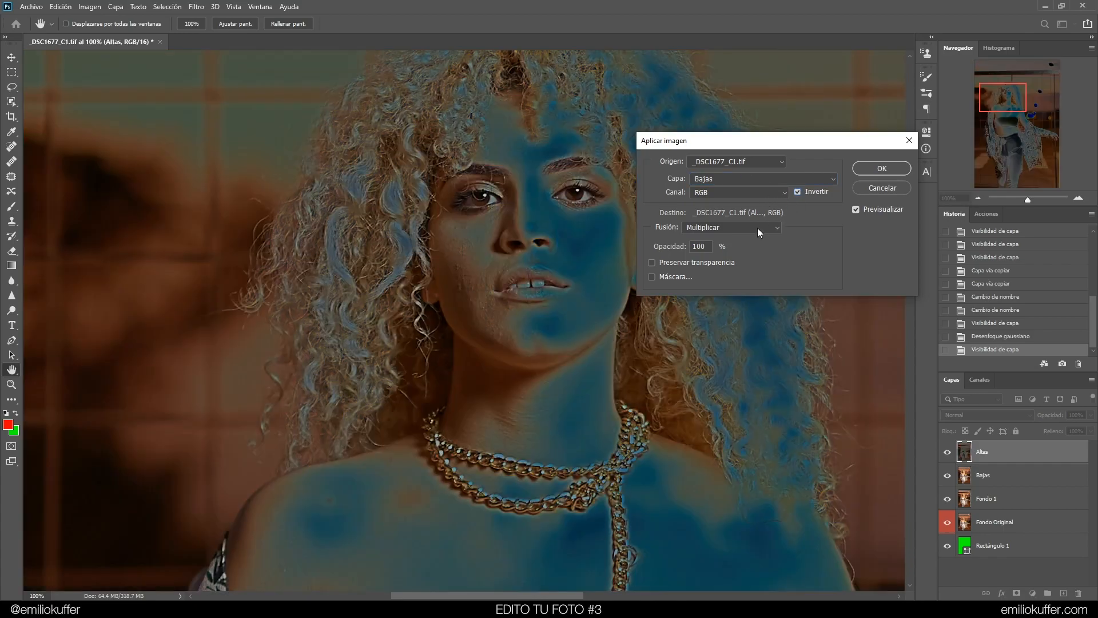
pyautogui.click(758, 228)
pyautogui.click(735, 451)
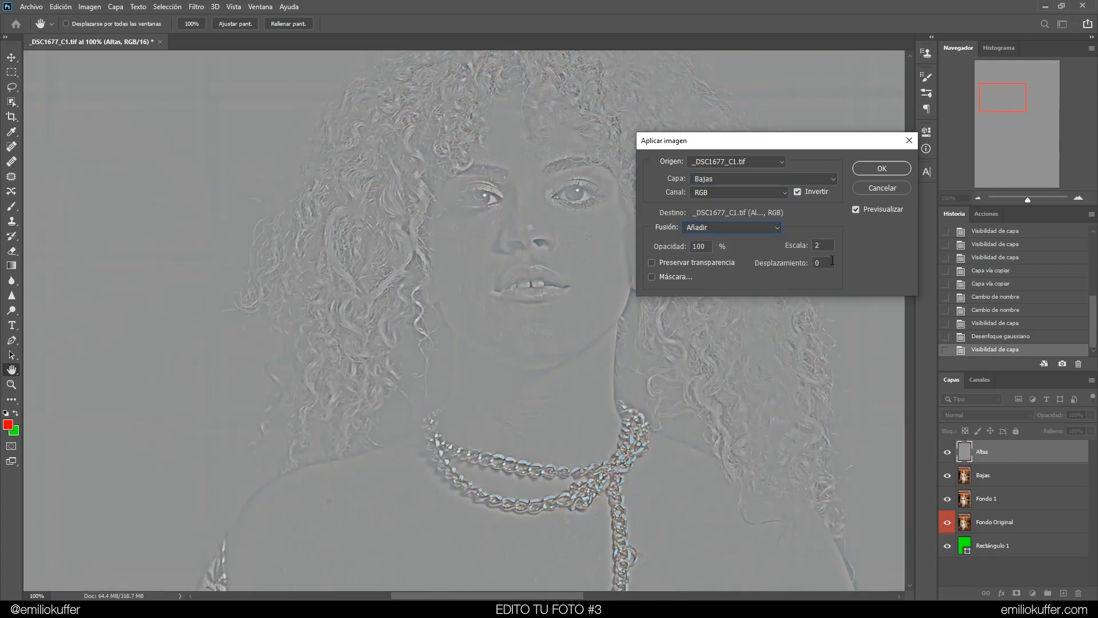
pyautogui.click(881, 168)
pyautogui.press('j')
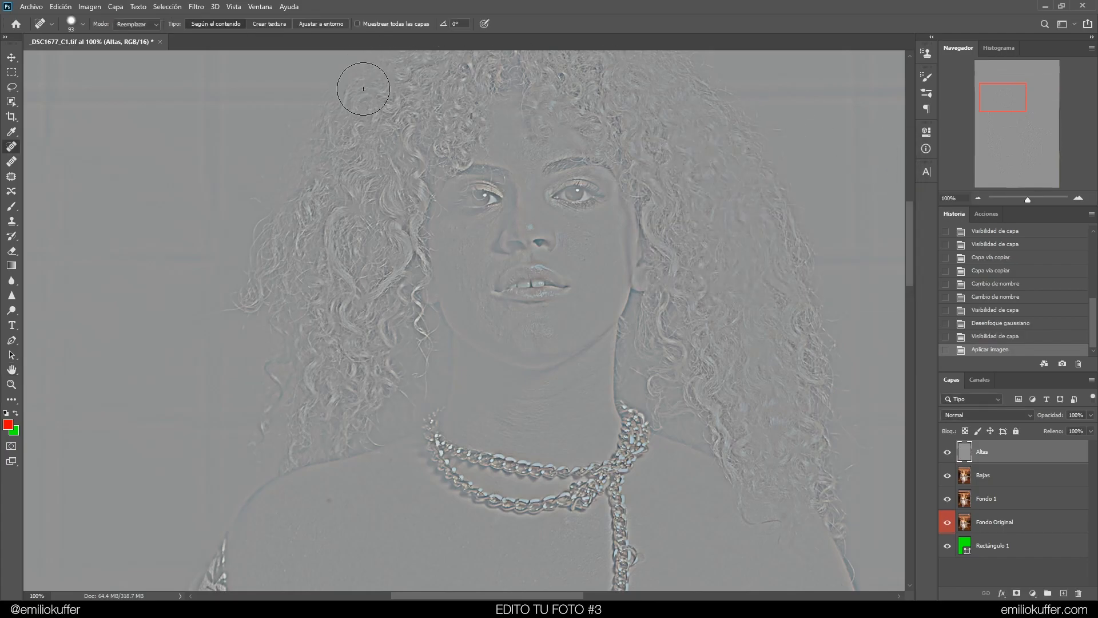
# Group the Altas and Bajas layers and name the group Separacion de Frecuencia
pyautogui.keyDown('ctrl'); pyautogui.click(1003, 484); pyautogui.keyUp('ctrl')
pyautogui.moveTo(1008, 476); pyautogui.dragTo(1044, 550)
pyautogui.moveTo(1046, 594); pyautogui.dragTo(1046, 594)
pyautogui.doubleClick(999, 448)
pyautogui.write('Separacion de Frecuencia')
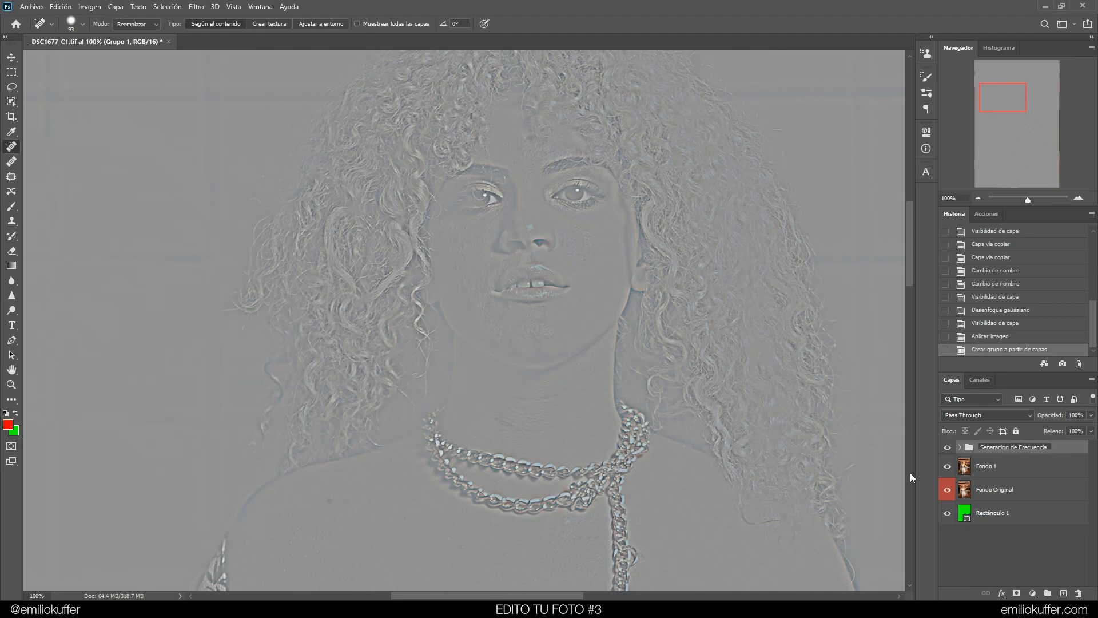
pyautogui.press('Return')
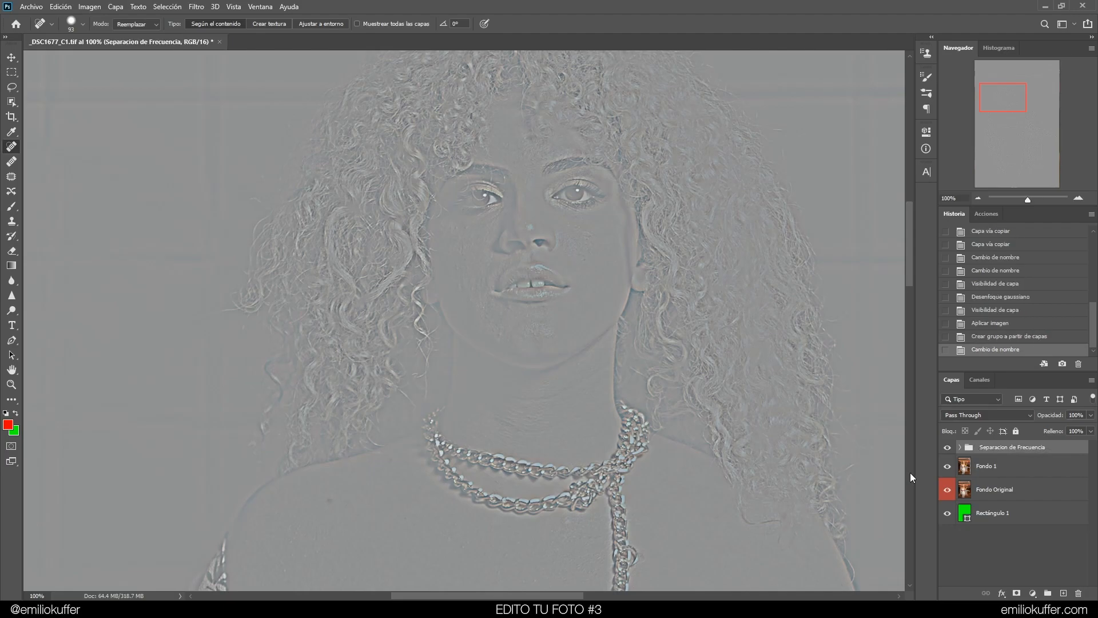
# Rename the Fondo 1 layer as Manipulacion
pyautogui.doubleClick(989, 470)
pyautogui.write('Ma')
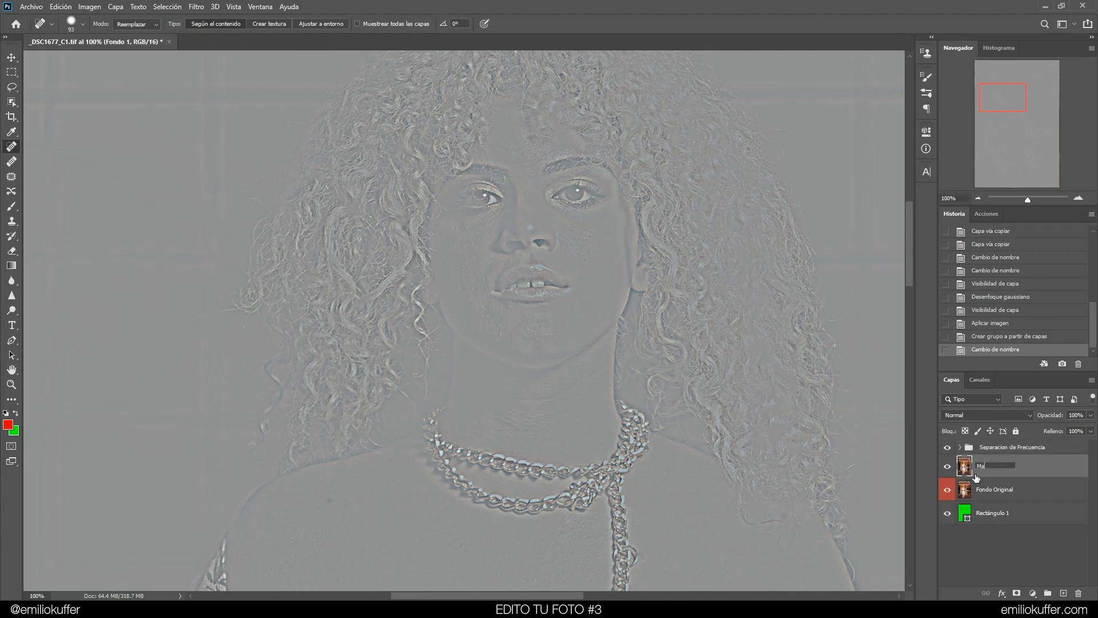
pyautogui.write('nipulacion')
pyautogui.press('Return')
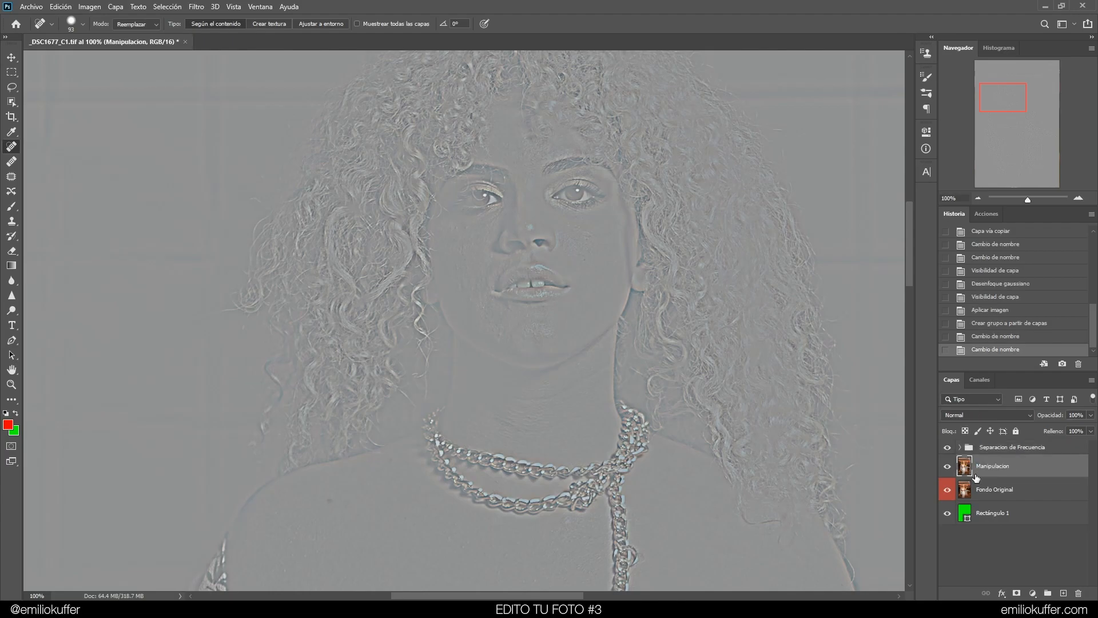
# Hide the Rectángulo 1 layer and expand the Separacion de Frecuencia group
pyautogui.click(948, 514)
pyautogui.click(995, 448)
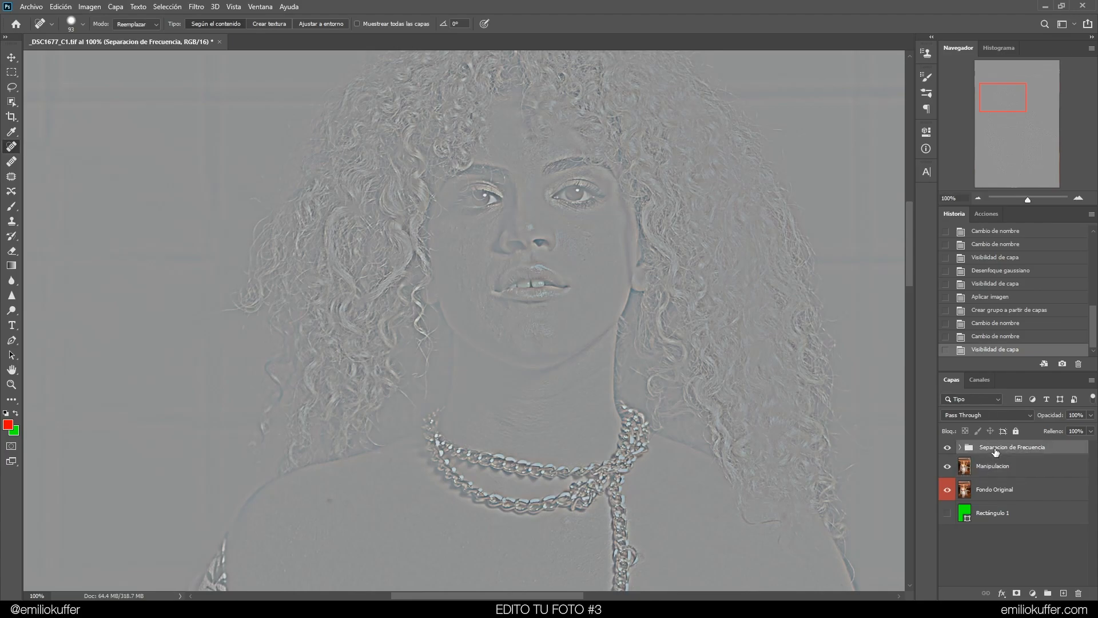
pyautogui.click(961, 448)
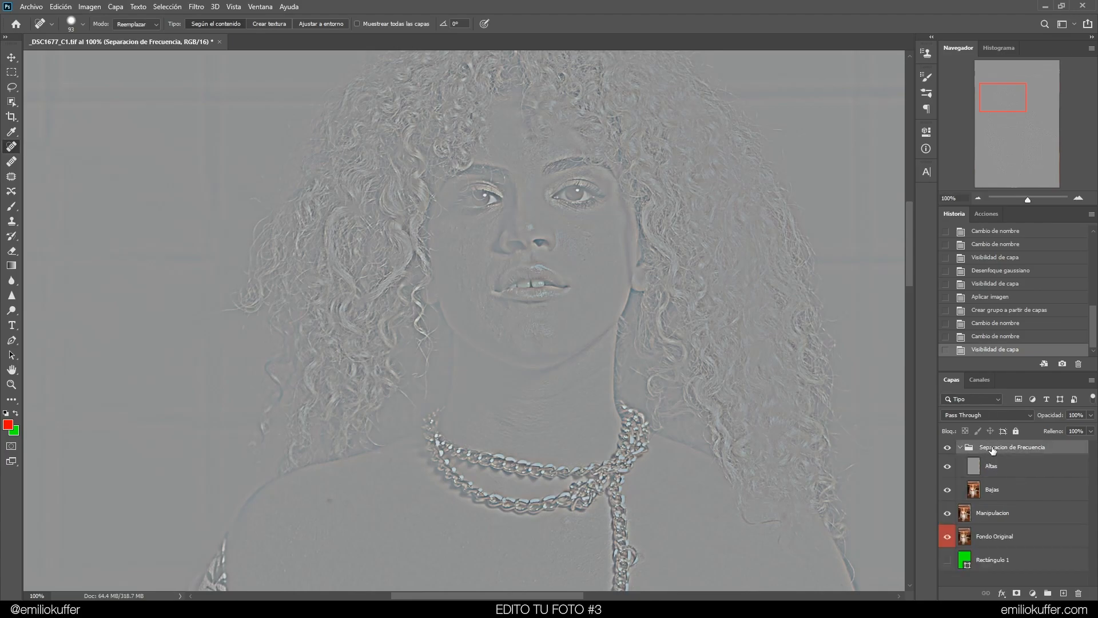
# Add a layer mask to both the Altas and Bajas layers
pyautogui.click(999, 471)
pyautogui.click(1017, 593)
pyautogui.click(1000, 492)
pyautogui.click(1016, 594)
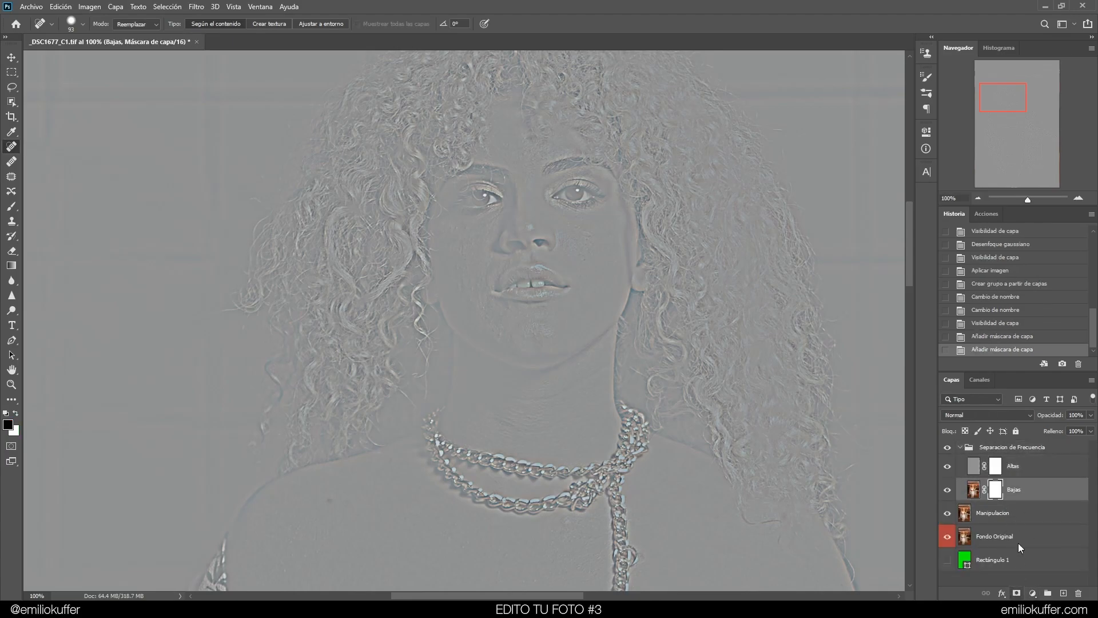
# Set the Altas layer's blend mode to Luz lineal
pyautogui.click(1008, 455)
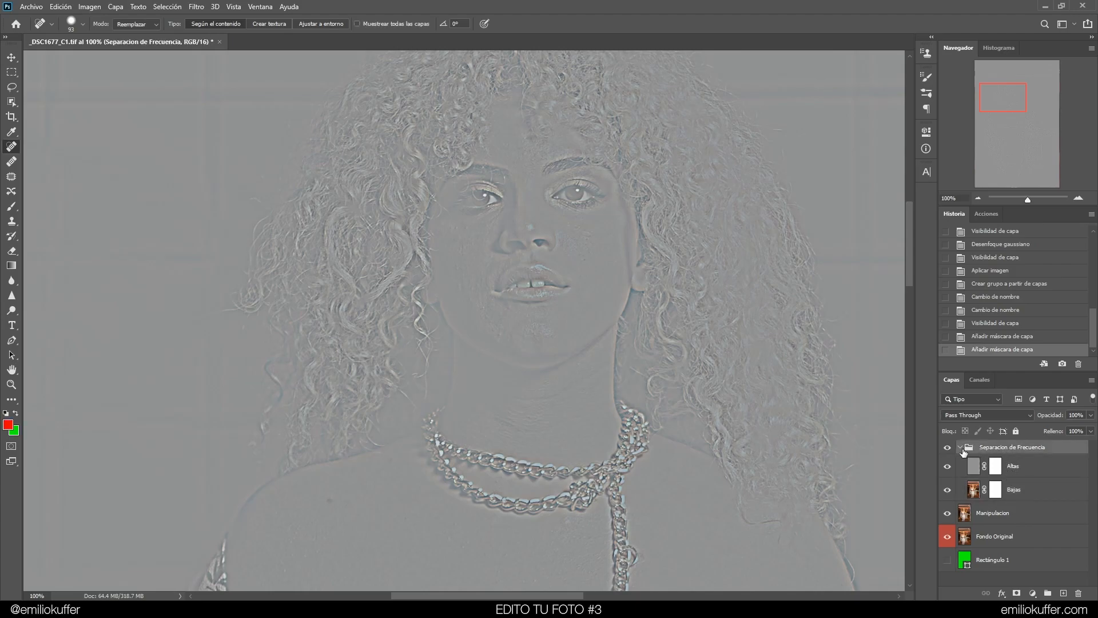
pyautogui.click(966, 469)
pyautogui.click(970, 416)
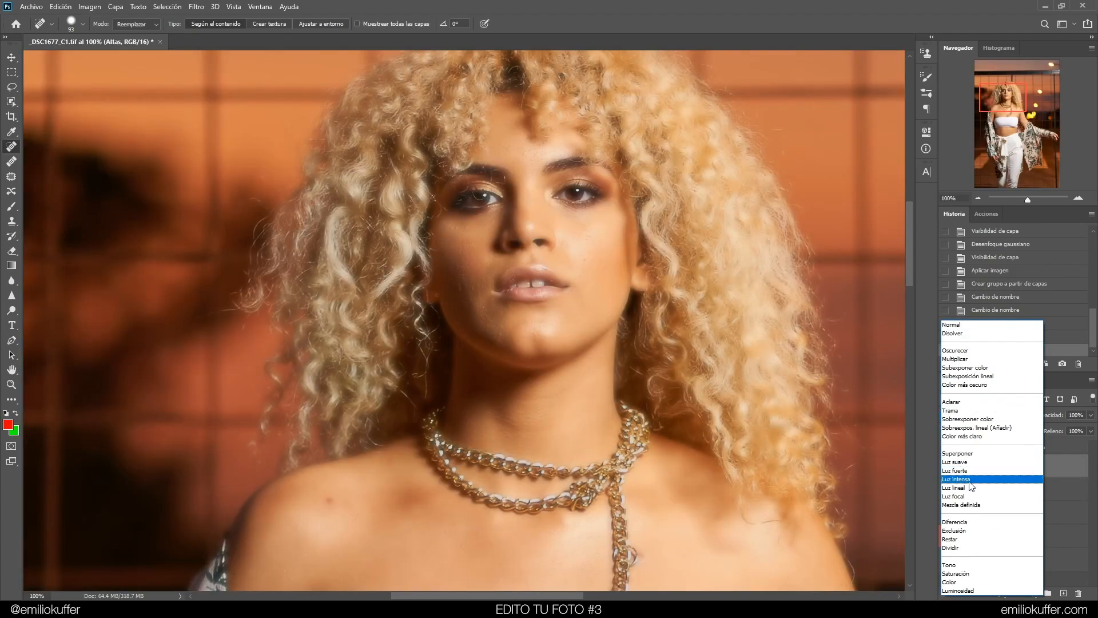
pyautogui.click(970, 488)
# Toggle the Separacion de Frecuencia group on and off to compare it with the image underneath
pyautogui.click(961, 448)
pyautogui.click(948, 449)
pyautogui.click(948, 449)
pyautogui.click(947, 449)
pyautogui.click(947, 449)
pyautogui.click(960, 448)
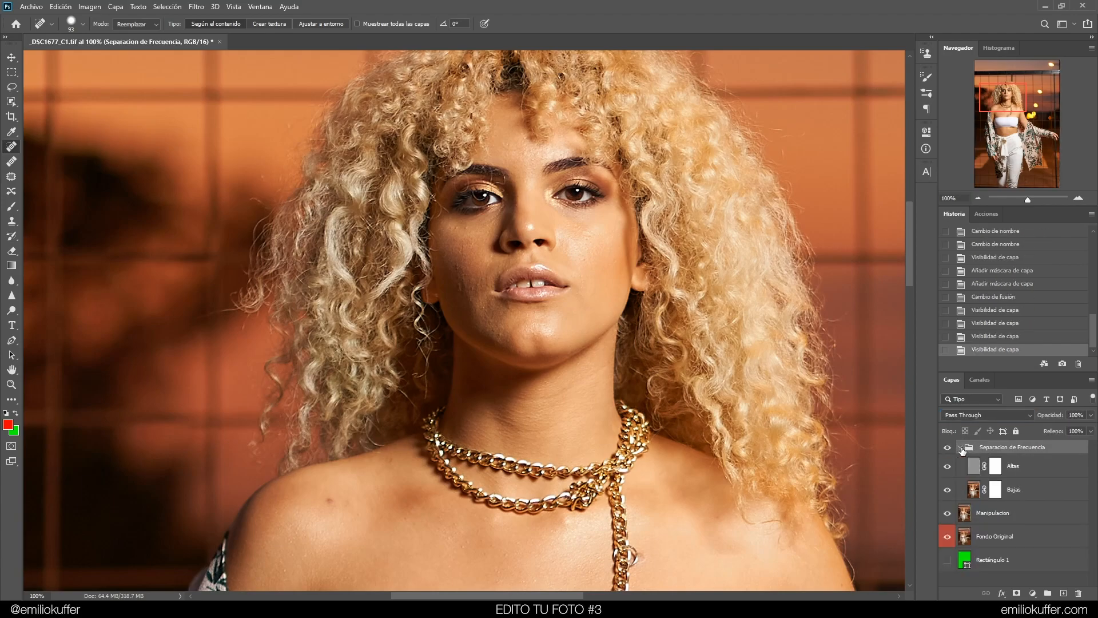
# Select Altas, zoom to 200% and heal blemishes below the eye on the right with the Healing Brush
pyautogui.moveTo(1025, 106); pyautogui.dragTo(1016, 99)
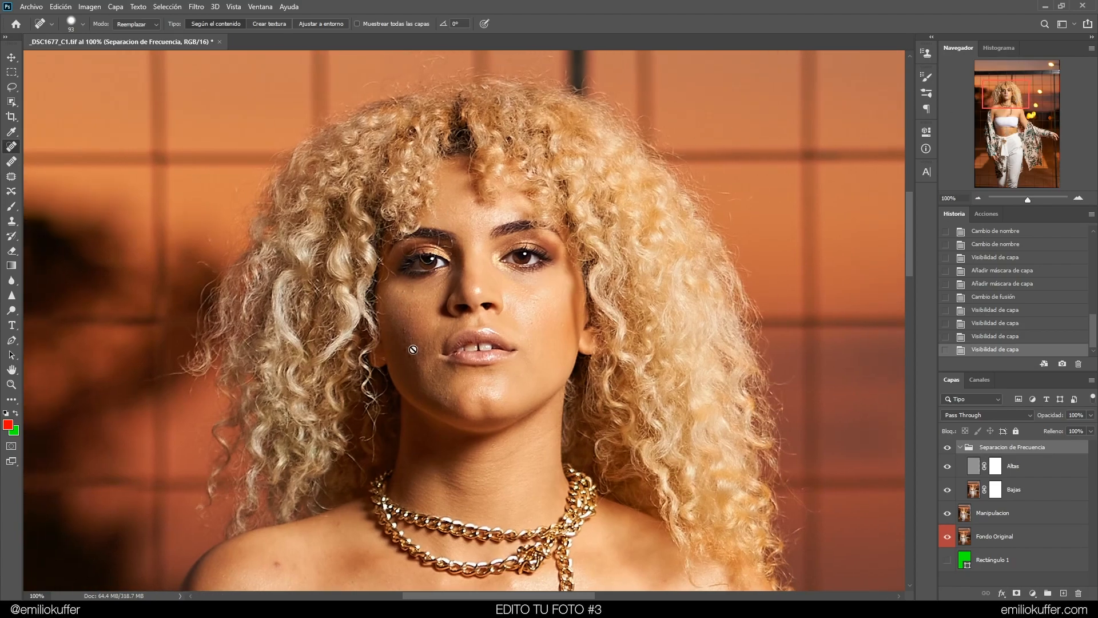
pyautogui.moveTo(1021, 95)
pyautogui.mouseDown()
pyautogui.moveTo(1020, 104)
pyautogui.moveTo(1013, 92)
pyautogui.mouseUp()
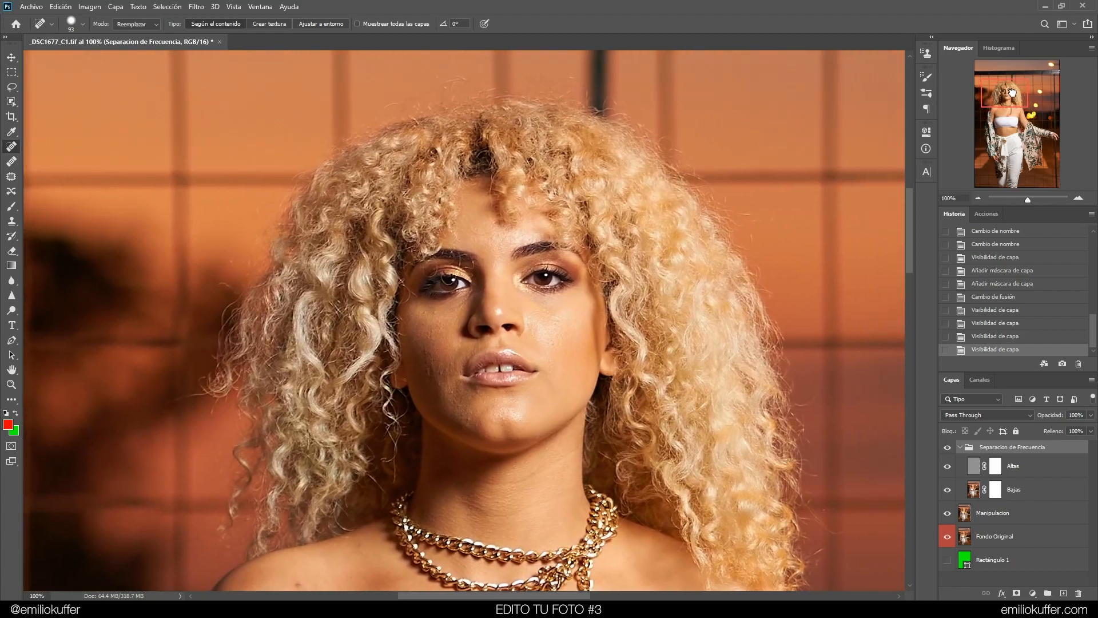
pyautogui.click(969, 467)
pyautogui.moveTo(430, 277); pyautogui.dragTo(410, 314)
pyautogui.hotkey('ctrl', '+')
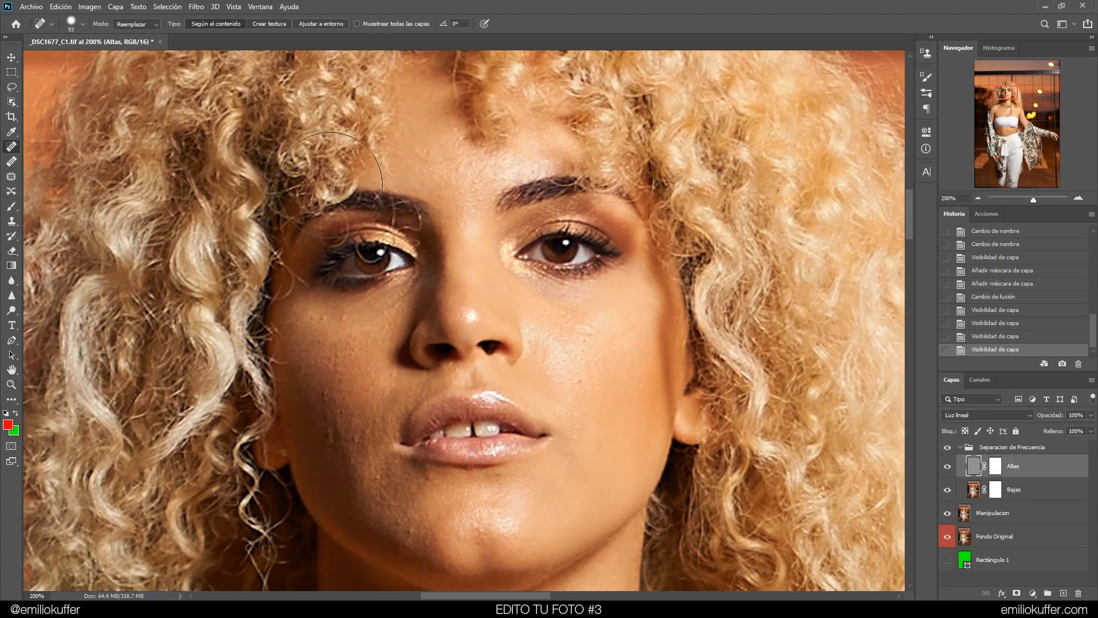
pyautogui.moveTo(446, 256)
pyautogui.mouseDown()
pyautogui.moveTo(397, 258)
pyautogui.moveTo(401, 295)
pyautogui.mouseUp()
pyautogui.click(13, 163)
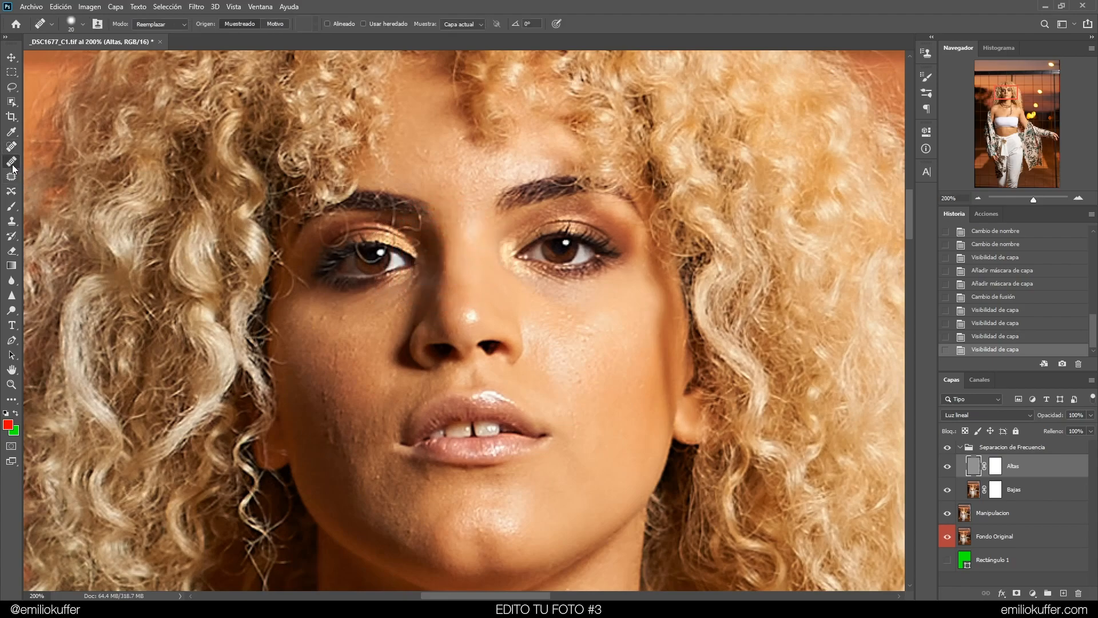
pyautogui.moveTo(539, 292); pyautogui.dragTo(517, 281)
pyautogui.moveTo(560, 285); pyautogui.dragTo(525, 268)
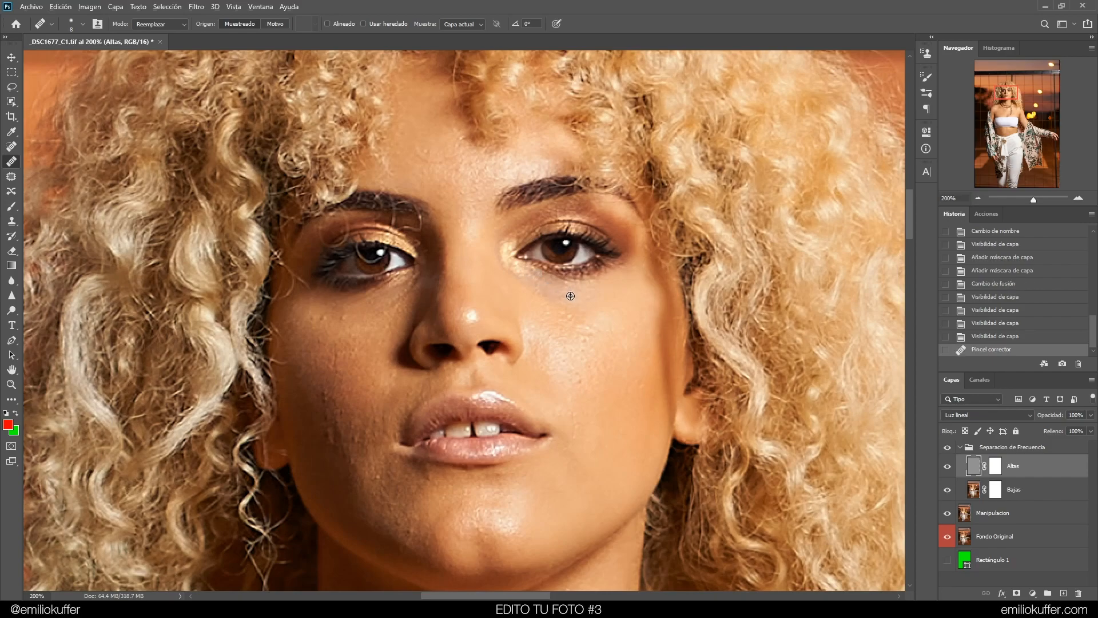
pyautogui.click(571, 289)
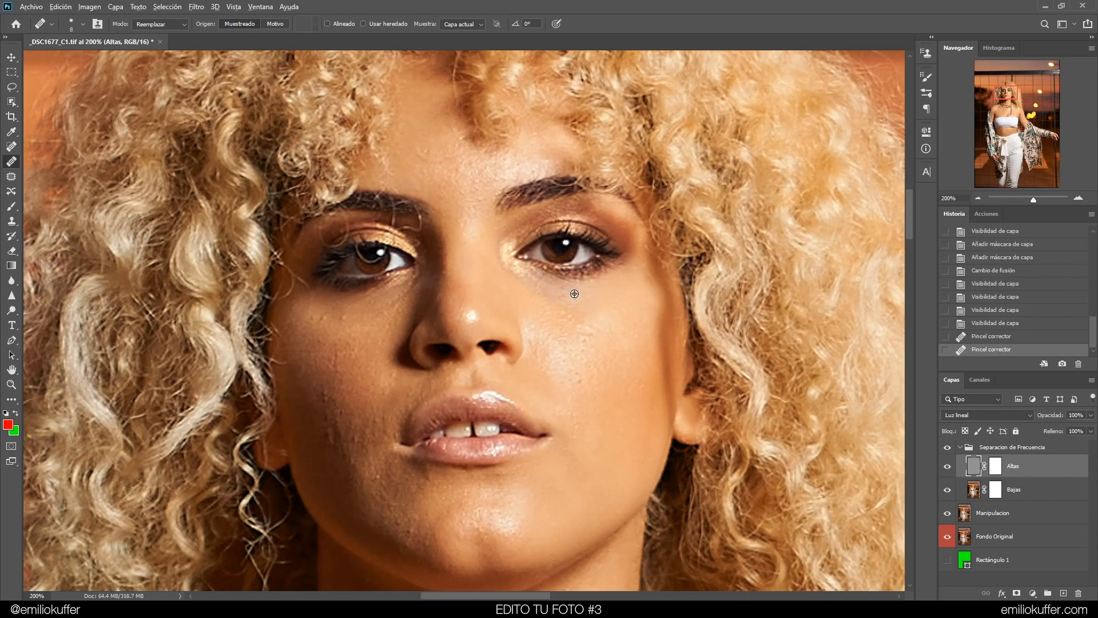
pyautogui.click(564, 289)
# Toggle the group's visibility to check the healing so far
pyautogui.click(948, 449)
pyautogui.click(947, 449)
pyautogui.click(948, 448)
pyautogui.click(947, 449)
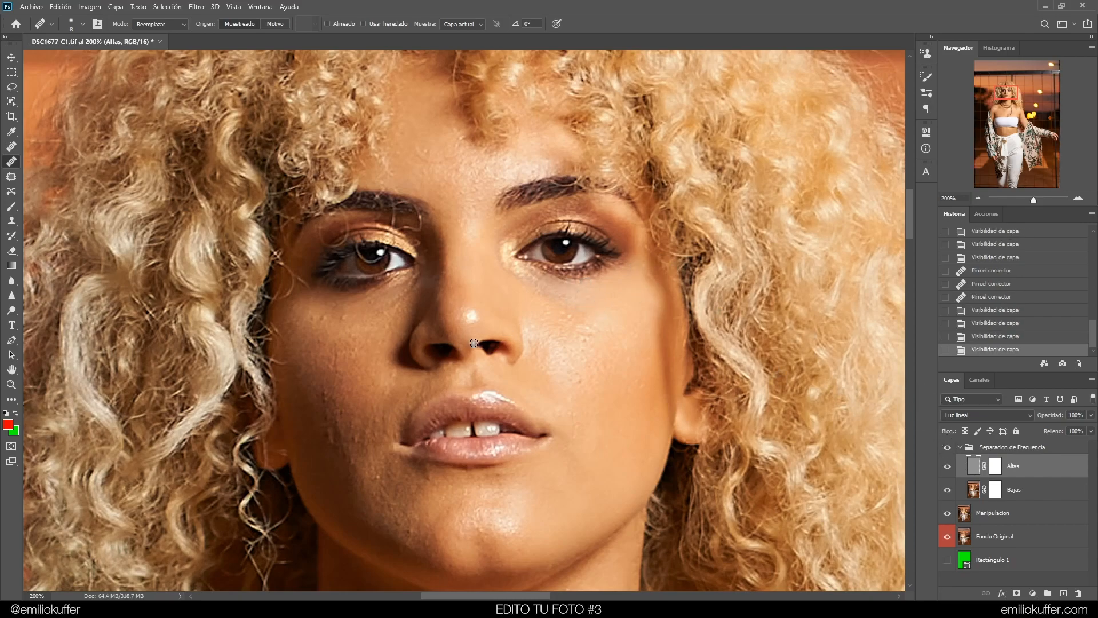
# Heal spots under both eyes and beside the nose bridge on the Altas layer
pyautogui.click(533, 281)
pyautogui.click(408, 291)
pyautogui.click(395, 309)
pyautogui.click(429, 310)
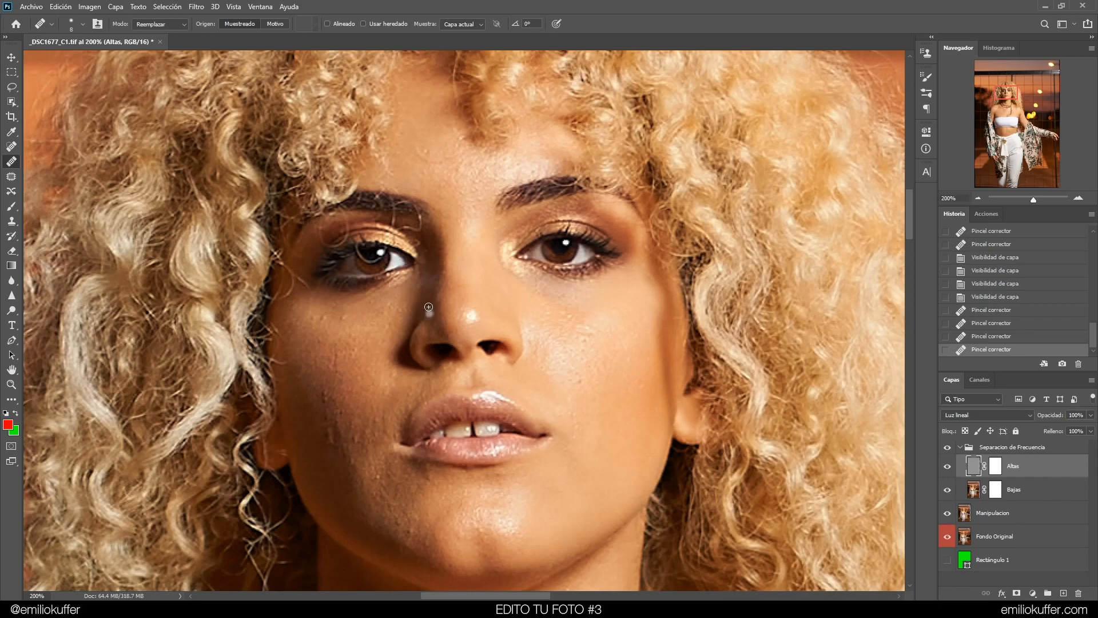
pyautogui.click(421, 271)
pyautogui.click(420, 281)
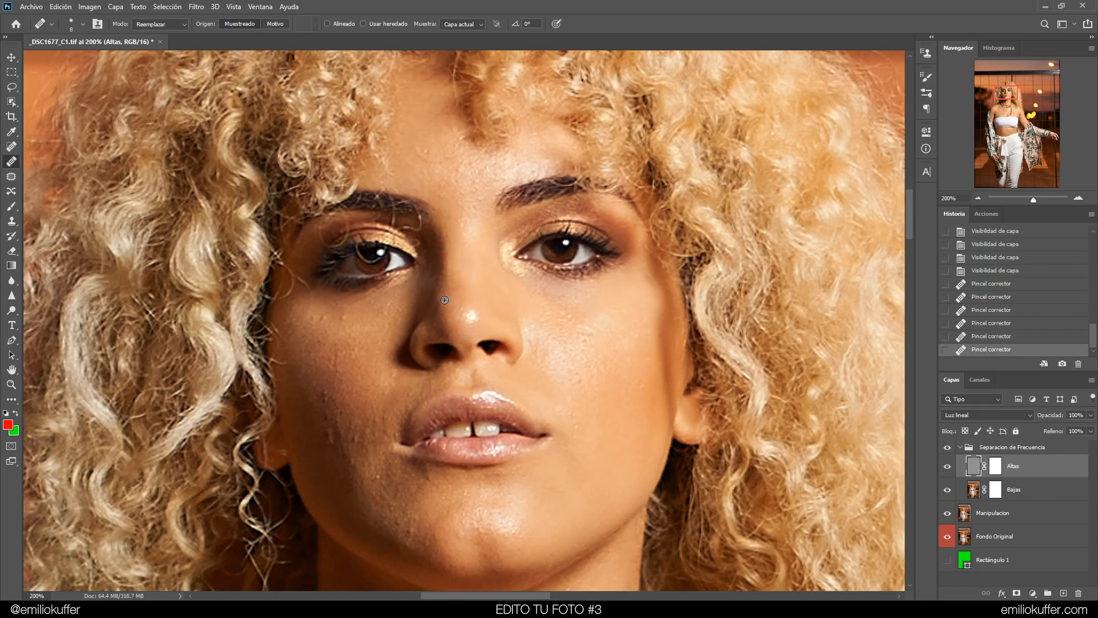
# Heal blemishes across the upper left cheek below the eye
pyautogui.click(344, 323)
pyautogui.click(322, 317)
pyautogui.click(318, 316)
pyautogui.keyDown('alt'); pyautogui.click(350, 308); pyautogui.keyUp('alt')
pyautogui.click(370, 309)
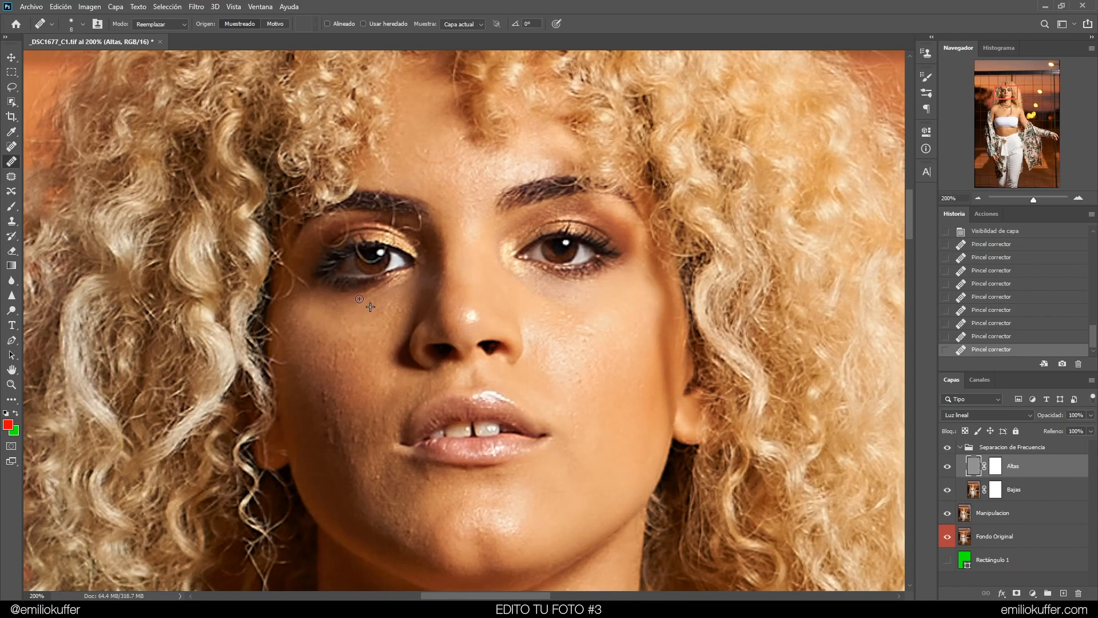
pyautogui.keyDown('alt'); pyautogui.click(393, 341); pyautogui.keyUp('alt')
pyautogui.click(382, 322)
pyautogui.moveTo(442, 362)
pyautogui.mouseDown()
pyautogui.moveTo(439, 313)
pyautogui.moveTo(454, 345)
pyautogui.mouseUp()
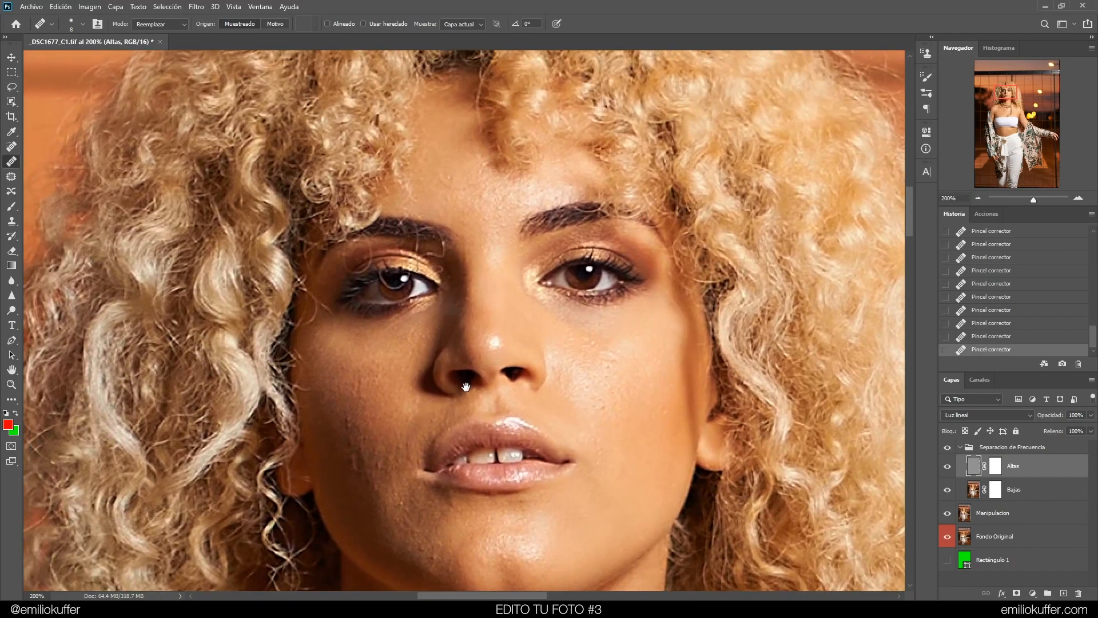
# Heal spots between the eyebrows and along the nose bridge
pyautogui.keyDown('alt'); pyautogui.click(448, 235); pyautogui.keyUp('alt')
pyautogui.click(465, 220)
pyautogui.click(444, 210)
pyautogui.click(453, 209)
pyautogui.click(474, 253)
pyautogui.click(466, 236)
pyautogui.click(471, 234)
pyautogui.click(488, 214)
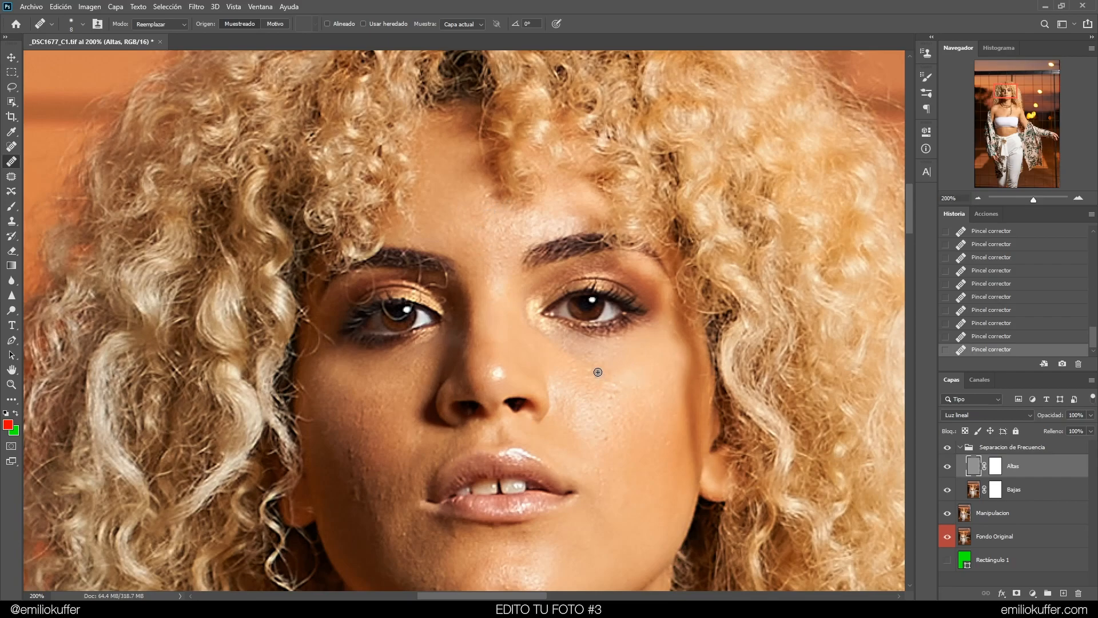
# Heal blemishes on the right cheek beside the nose
pyautogui.keyDown('alt'); pyautogui.click(627, 416); pyautogui.keyUp('alt')
pyautogui.moveTo(617, 390); pyautogui.dragTo(605, 388)
pyautogui.keyDown('alt'); pyautogui.click(623, 434); pyautogui.keyUp('alt')
pyautogui.click(617, 423)
pyautogui.click(612, 416)
pyautogui.click(601, 421)
pyautogui.keyDown('alt'); pyautogui.click(622, 432); pyautogui.keyUp('alt')
pyautogui.click(590, 433)
# Heal blemishes along the lower left cheek and jawline
pyautogui.moveTo(363, 435); pyautogui.dragTo(362, 414)
pyautogui.click(355, 419)
pyautogui.click(367, 426)
pyautogui.click(358, 410)
pyautogui.click(362, 422)
pyautogui.click(359, 457)
pyautogui.click(366, 462)
pyautogui.keyDown('alt'); pyautogui.click(385, 479); pyautogui.keyUp('alt')
pyautogui.click(377, 456)
pyautogui.click(401, 478)
pyautogui.click(352, 470)
pyautogui.click(403, 483)
pyautogui.click(423, 508)
pyautogui.moveTo(386, 468); pyautogui.dragTo(397, 339)
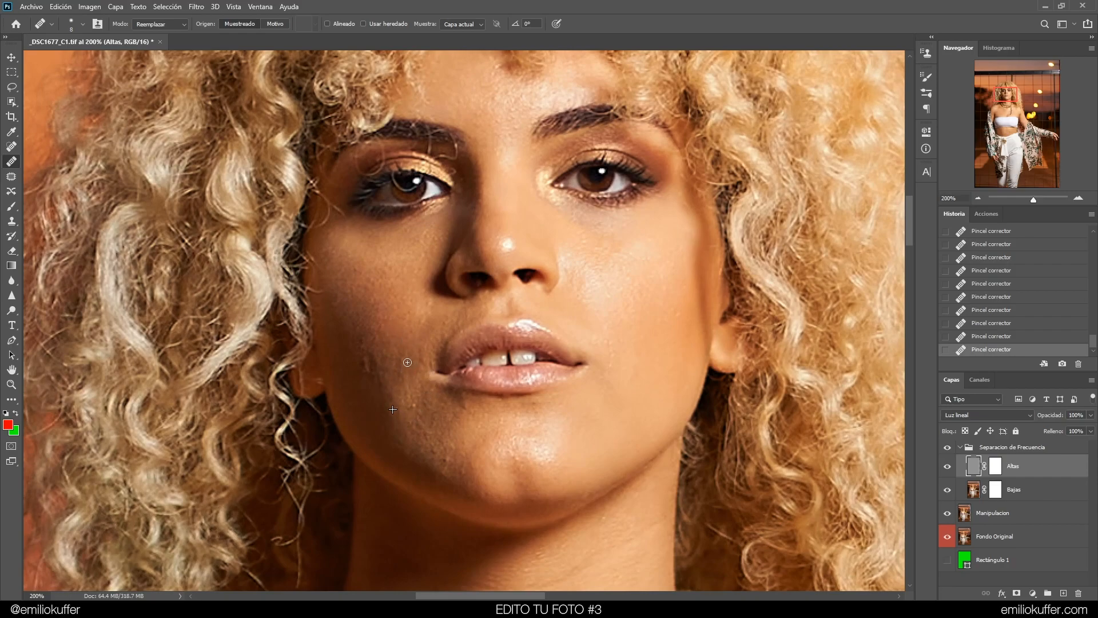
# Heal spots on the left cheek near the mouth corner, undoing one stroke
pyautogui.moveTo(400, 362); pyautogui.dragTo(401, 354)
pyautogui.hotkey('ctrl', 'z')
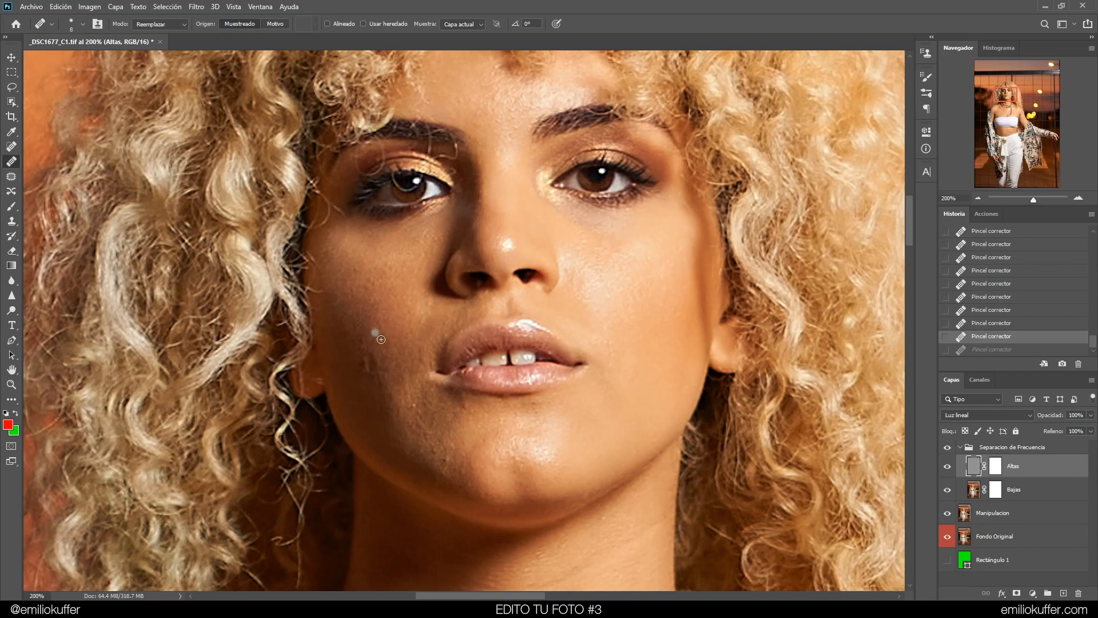
pyautogui.keyDown('alt'); pyautogui.click(390, 338); pyautogui.keyUp('alt')
pyautogui.moveTo(372, 361)
pyautogui.mouseDown()
pyautogui.moveTo(370, 292)
pyautogui.moveTo(405, 383)
pyautogui.mouseUp()
pyautogui.keyDown('alt'); pyautogui.click(367, 290); pyautogui.keyUp('alt')
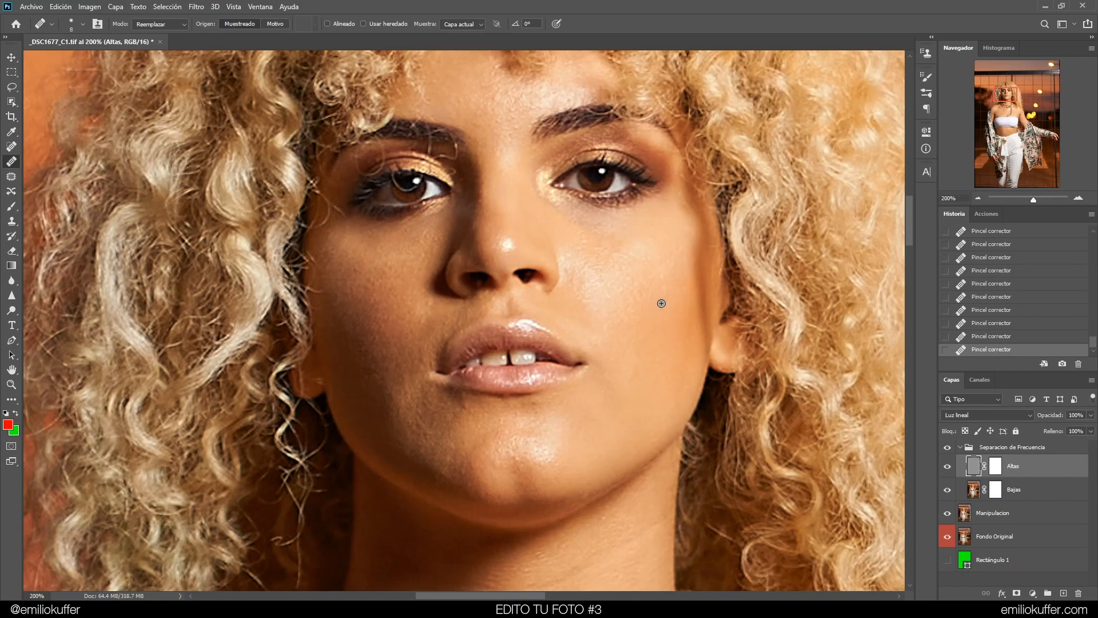
# Toggle the Separacion de Frecuencia group on and off to compare the retouch
pyautogui.click(948, 449)
pyautogui.click(947, 451)
pyautogui.click(949, 449)
pyautogui.click(948, 450)
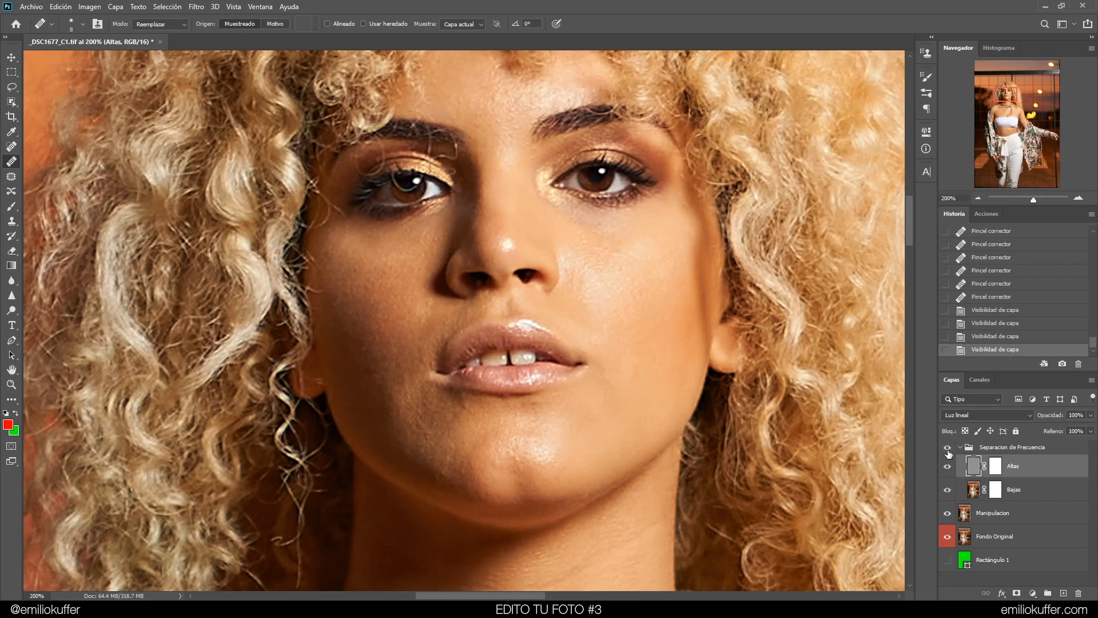
# Heal small blemishes on the chin, around the right eye and between the eyebrows on the Altas layer
pyautogui.click(467, 414)
pyautogui.click(472, 413)
pyautogui.click(590, 239)
pyautogui.moveTo(591, 234); pyautogui.dragTo(586, 345)
pyautogui.moveTo(575, 276); pyautogui.dragTo(569, 337)
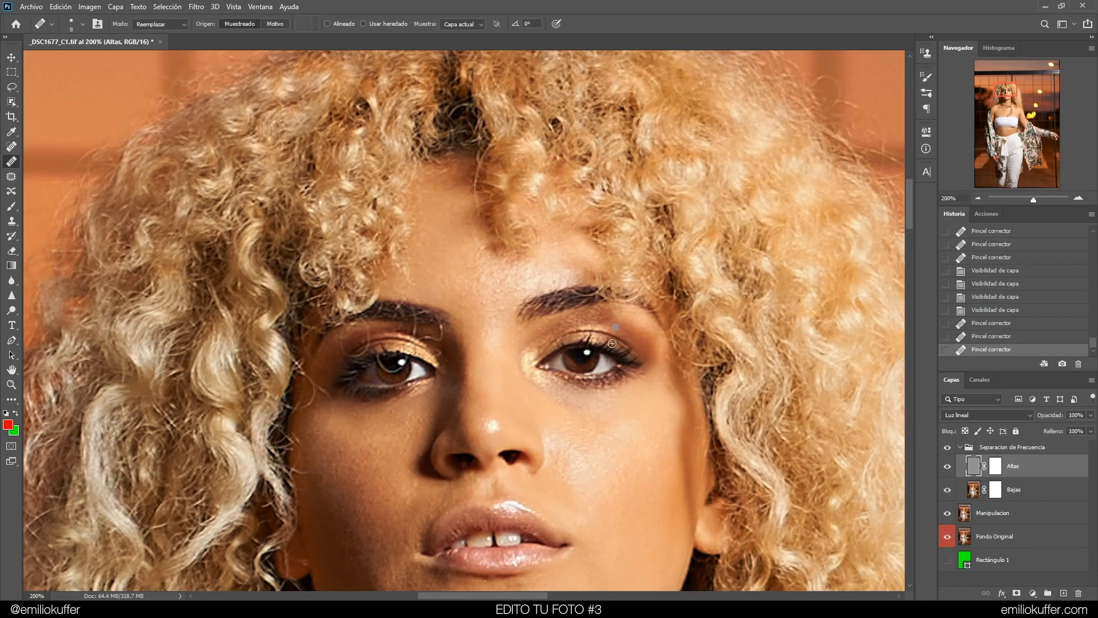
pyautogui.moveTo(465, 346); pyautogui.dragTo(468, 299)
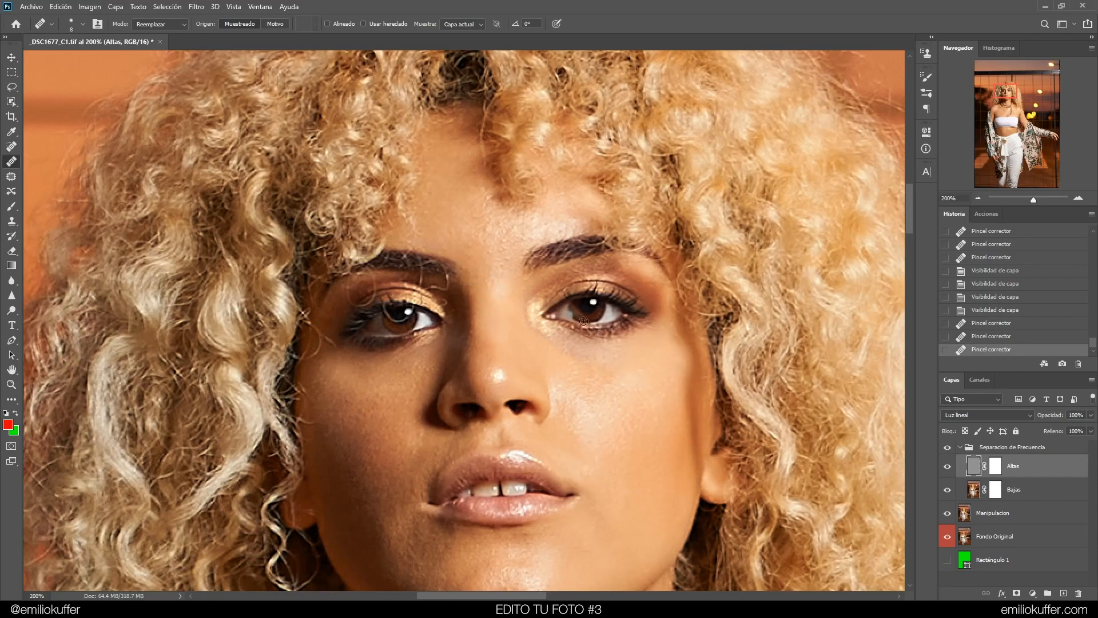
pyautogui.moveTo(574, 388)
pyautogui.mouseDown()
pyautogui.moveTo(566, 358)
pyautogui.moveTo(589, 232)
pyautogui.moveTo(564, 360)
pyautogui.moveTo(572, 350)
pyautogui.mouseUp()
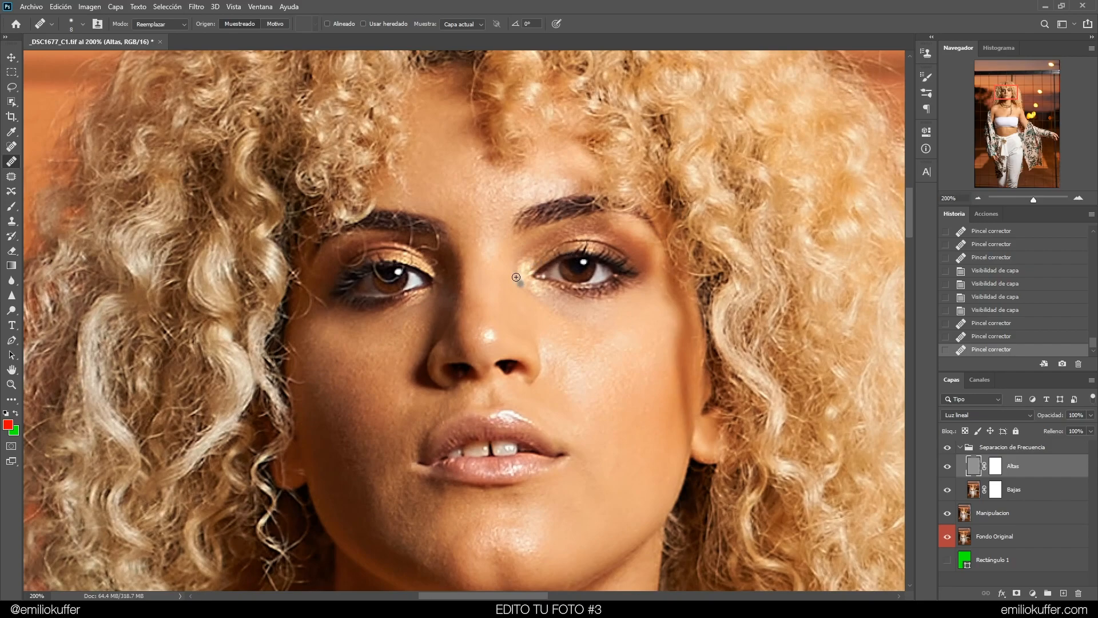
pyautogui.moveTo(498, 255); pyautogui.dragTo(516, 287)
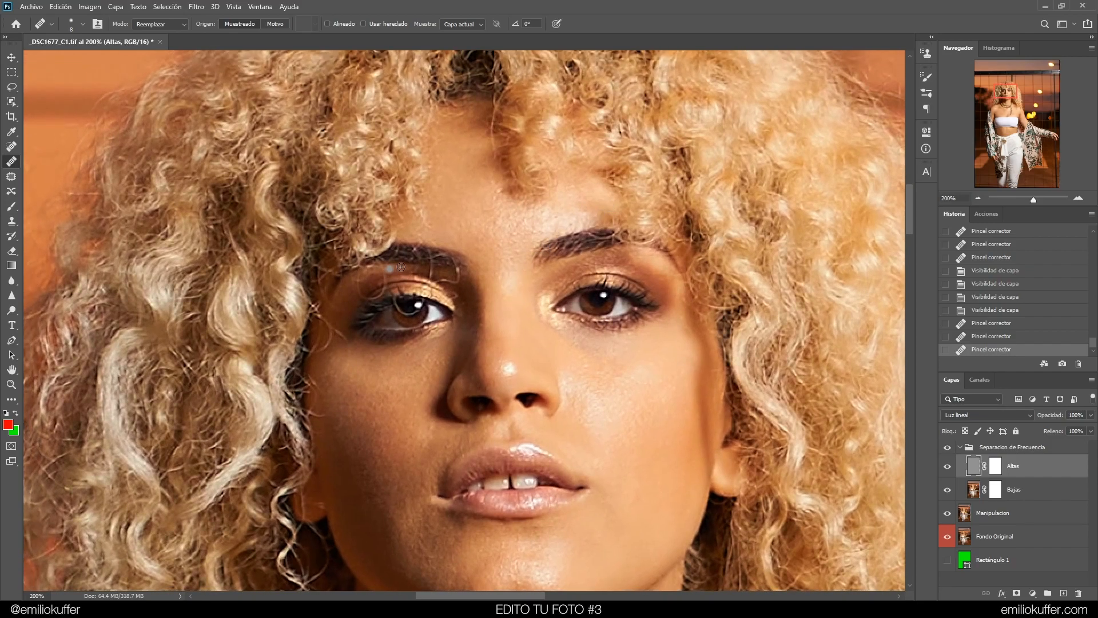
# Zoom in and heal blemishes at the outer corner of the left eye and temple
pyautogui.hotkey('ctrl', '+')
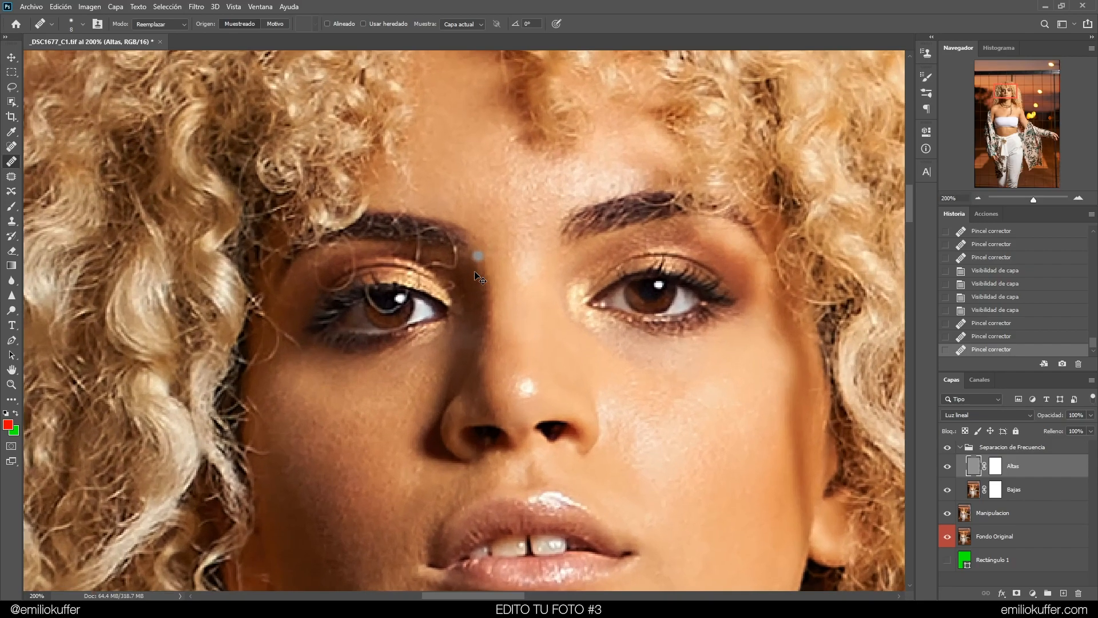
pyautogui.moveTo(453, 336); pyautogui.dragTo(514, 295)
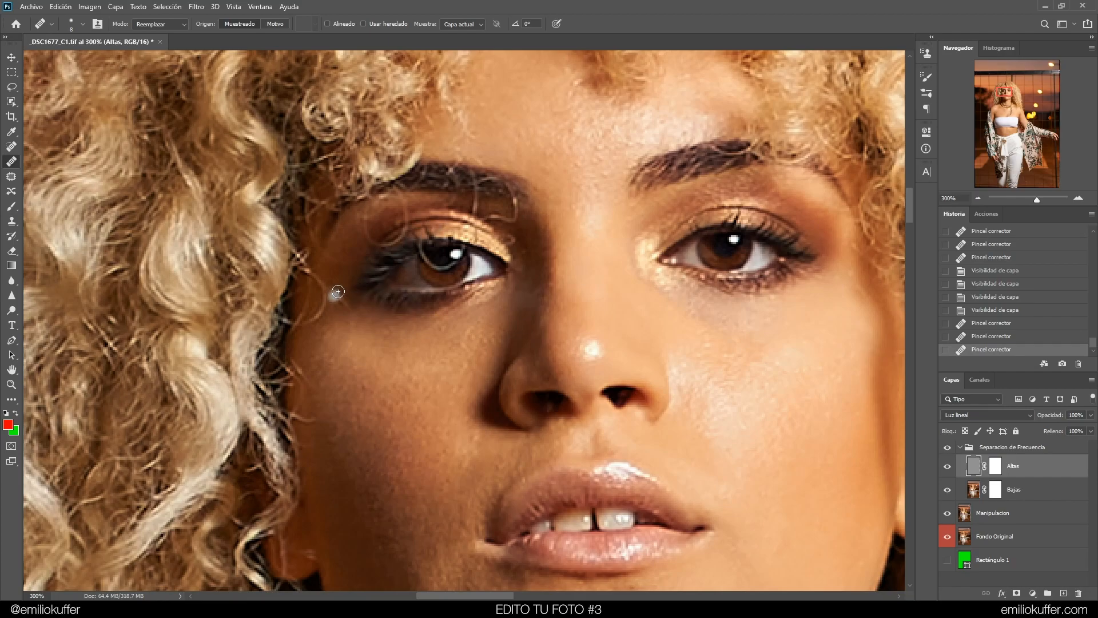
pyautogui.moveTo(341, 272); pyautogui.dragTo(336, 272)
pyautogui.moveTo(343, 301)
pyautogui.mouseDown()
pyautogui.moveTo(354, 341)
pyautogui.moveTo(337, 303)
pyautogui.moveTo(357, 335)
pyautogui.moveTo(329, 312)
pyautogui.moveTo(311, 320)
pyautogui.moveTo(325, 306)
pyautogui.moveTo(315, 278)
pyautogui.moveTo(366, 312)
pyautogui.moveTo(330, 302)
pyautogui.moveTo(330, 259)
pyautogui.moveTo(350, 322)
pyautogui.moveTo(318, 275)
pyautogui.mouseUp()
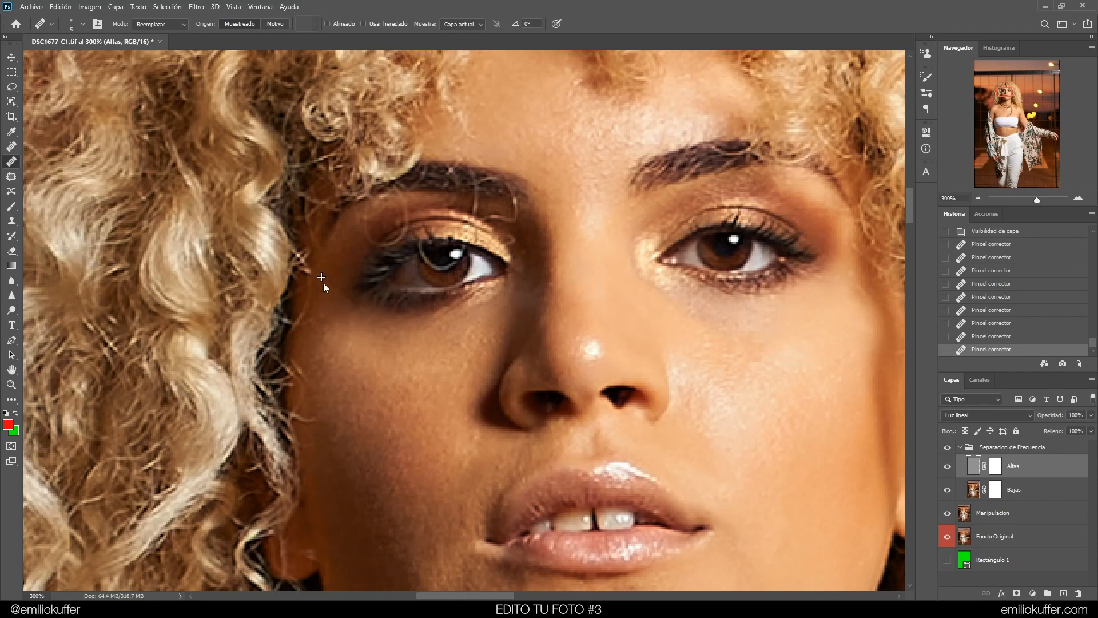
pyautogui.moveTo(312, 314); pyautogui.dragTo(314, 314)
pyautogui.moveTo(311, 311)
pyautogui.mouseDown()
pyautogui.moveTo(323, 284)
pyautogui.moveTo(307, 266)
pyautogui.mouseUp()
pyautogui.keyDown('alt'); pyautogui.click(336, 300); pyautogui.keyUp('alt')
pyautogui.moveTo(378, 281); pyautogui.dragTo(387, 313)
pyautogui.hotkey('ctrl', '1')
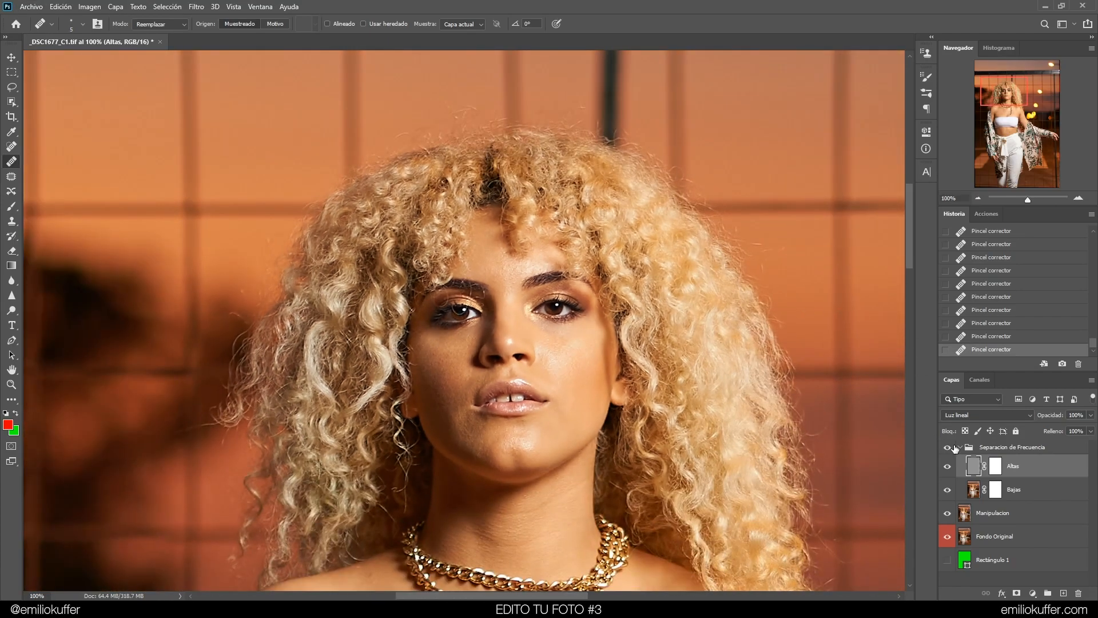
# Compare the retouch by stepping back and forward through history and toggling the Separacion de Frecuencia group
pyautogui.click(949, 448)
pyautogui.click(948, 448)
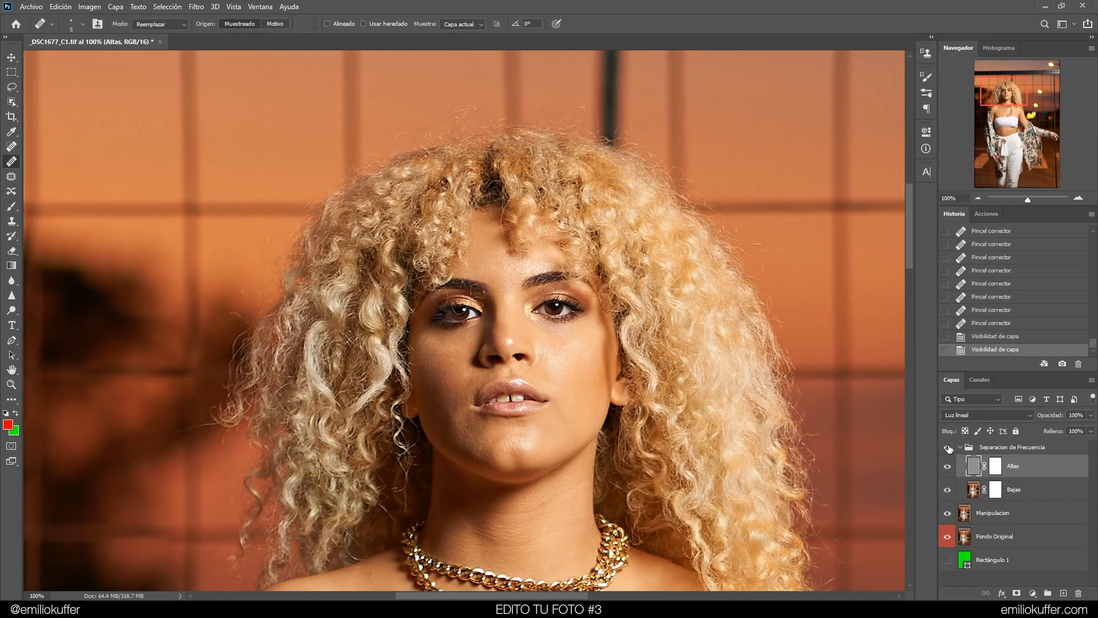
pyautogui.click(992, 257)
pyautogui.click(987, 276)
pyautogui.click(987, 286)
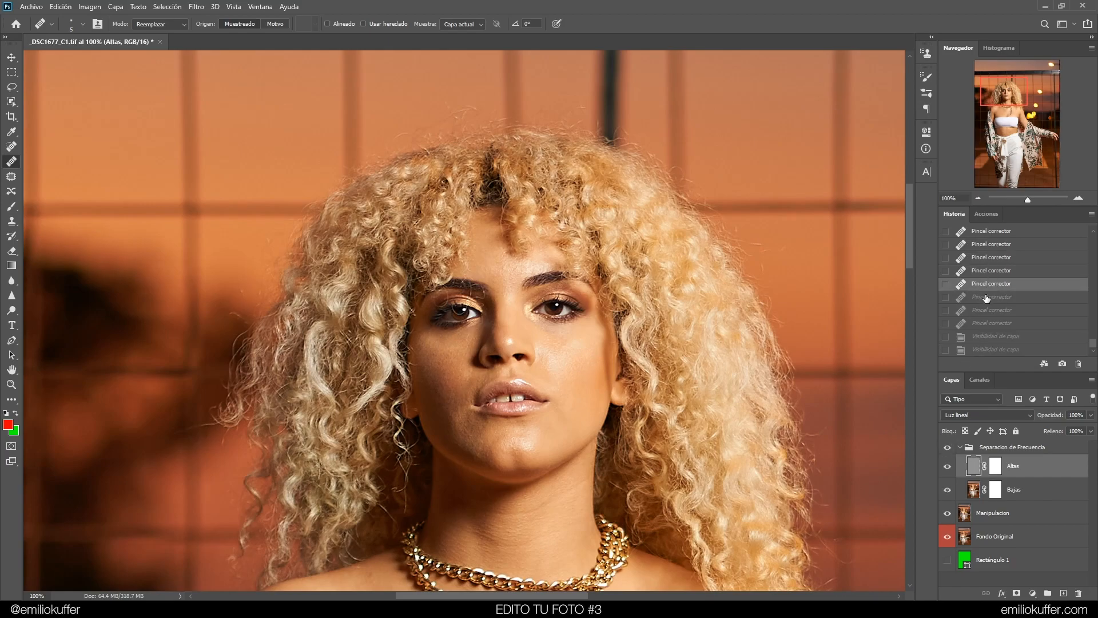
pyautogui.click(986, 297)
pyautogui.click(981, 310)
pyautogui.click(979, 324)
pyautogui.click(982, 314)
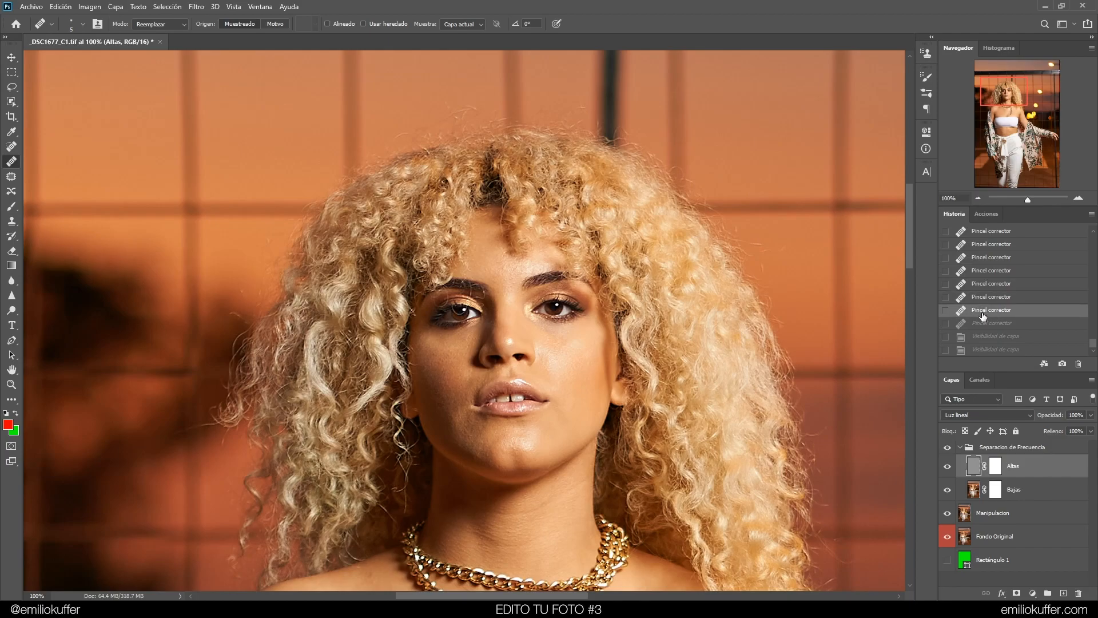
pyautogui.click(948, 448)
pyautogui.click(947, 448)
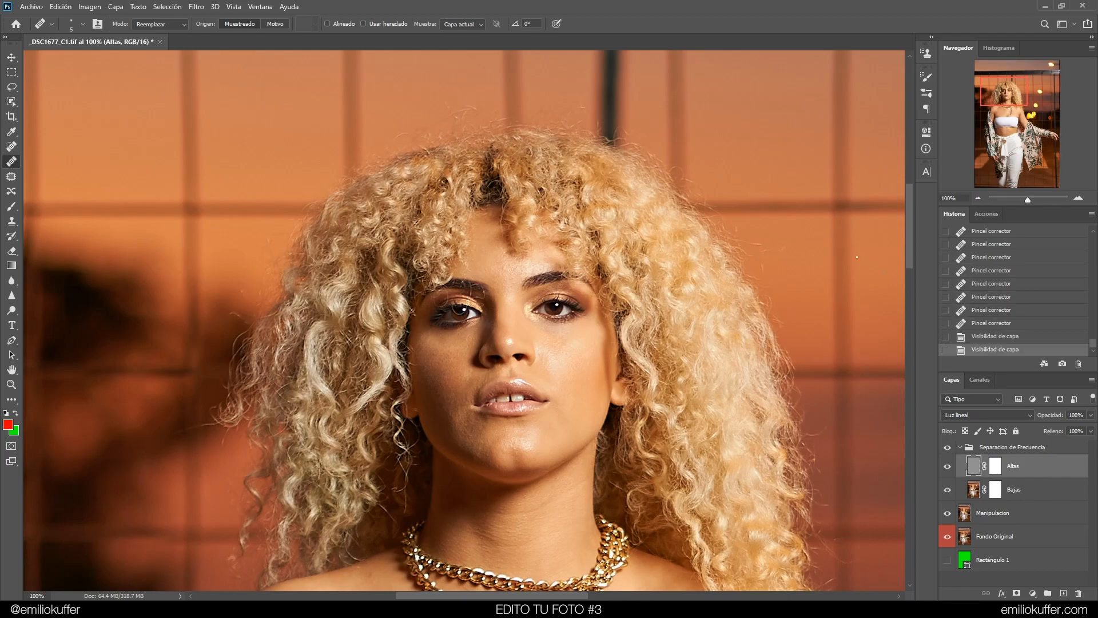
# Heal blemishes on the forehead and between the eyebrows
pyautogui.hotkey('ctrl', '+')
pyautogui.moveTo(755, 321)
pyautogui.mouseDown()
pyautogui.moveTo(709, 288)
pyautogui.moveTo(664, 305)
pyautogui.mouseUp()
pyautogui.click(592, 167)
pyautogui.moveTo(567, 187); pyautogui.dragTo(565, 248)
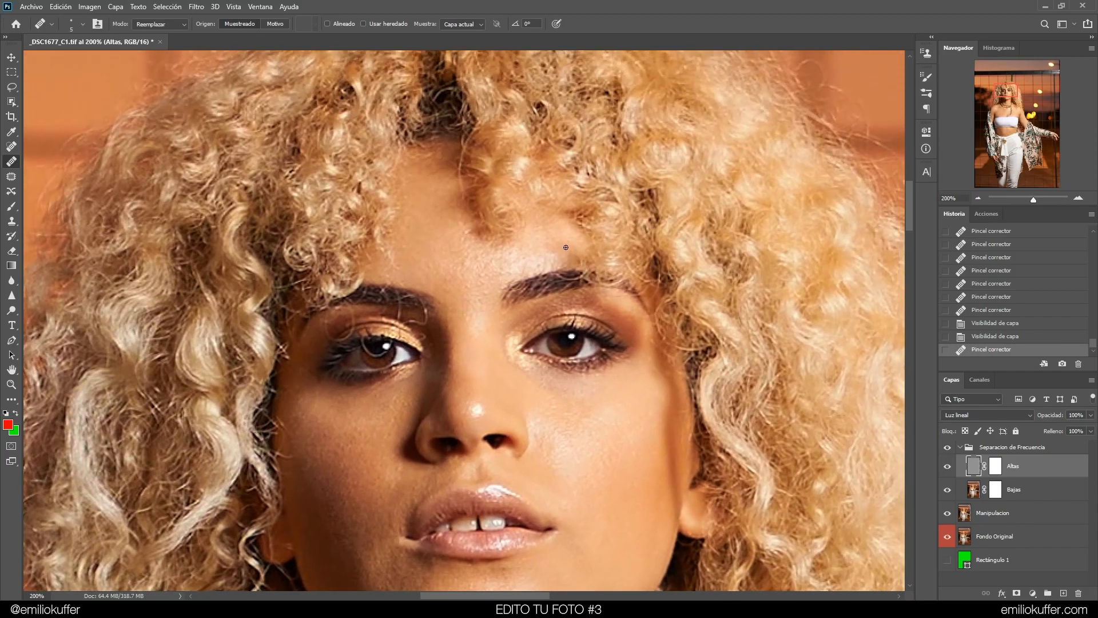
pyautogui.click(462, 240)
pyautogui.click(466, 233)
pyautogui.click(467, 231)
pyautogui.click(465, 230)
pyautogui.click(443, 247)
pyautogui.click(479, 275)
pyautogui.click(470, 284)
pyautogui.scroll(-6, 527, 421)
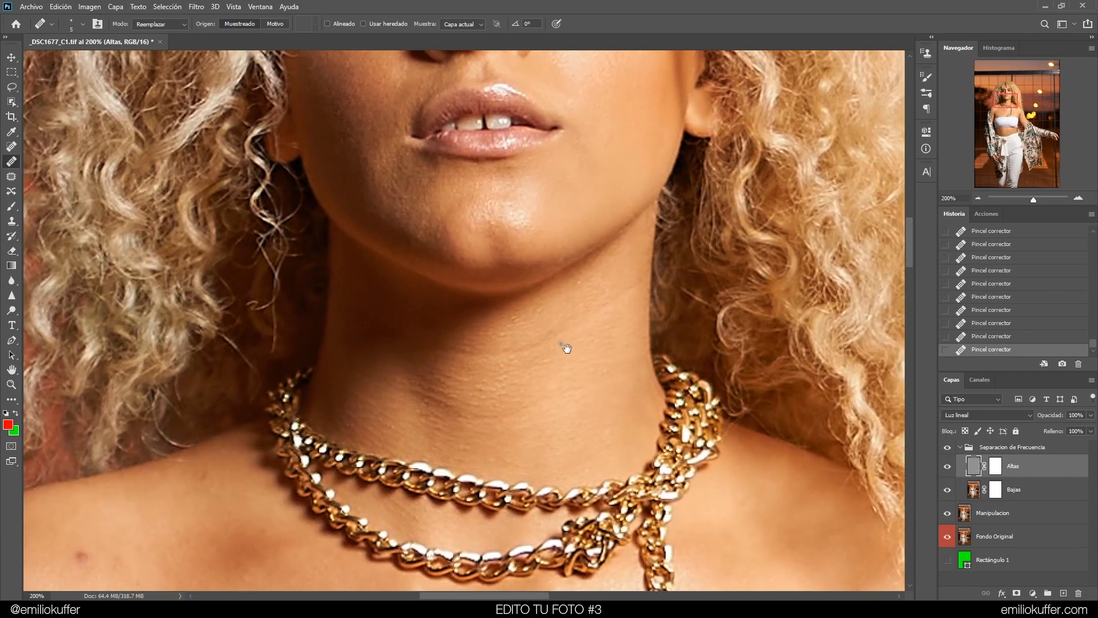
# Enlarge the healing brush and heal blemishes and creases across the neck, then toggle the group to compare
pyautogui.moveTo(566, 347); pyautogui.dragTo(556, 289)
pyautogui.press(']')
pyautogui.press(']')
pyautogui.press(']')
pyautogui.press(']')
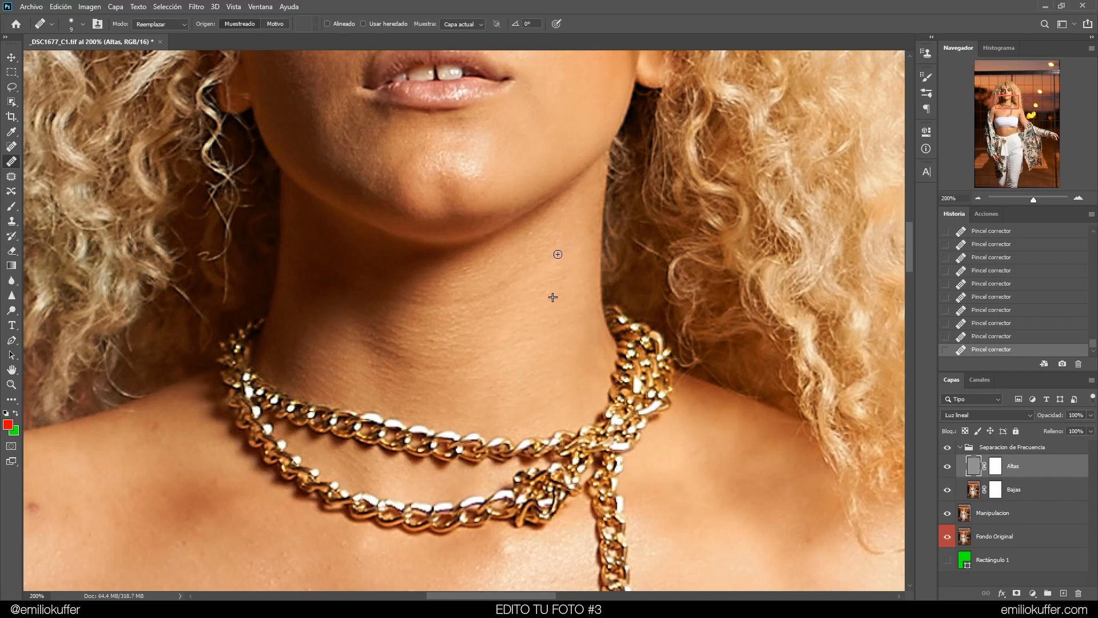
pyautogui.keyDown('alt'); pyautogui.click(530, 302); pyautogui.keyUp('alt')
pyautogui.moveTo(518, 285); pyautogui.dragTo(473, 301)
pyautogui.keyDown('alt'); pyautogui.click(494, 319); pyautogui.keyUp('alt')
pyautogui.keyDown('alt'); pyautogui.click(479, 324); pyautogui.keyUp('alt')
pyautogui.click(493, 336)
pyautogui.keyDown('alt'); pyautogui.click(469, 319); pyautogui.keyUp('alt')
pyautogui.click(459, 302)
pyautogui.keyDown('alt'); pyautogui.click(438, 326); pyautogui.keyUp('alt')
pyautogui.keyDown('alt'); pyautogui.click(411, 319); pyautogui.keyUp('alt')
pyautogui.keyDown('alt'); pyautogui.click(454, 300); pyautogui.keyUp('alt')
pyautogui.click(415, 302)
pyautogui.keyDown('alt'); pyautogui.click(453, 308); pyautogui.keyUp('alt')
pyautogui.click(514, 291)
pyautogui.moveTo(418, 327)
pyautogui.mouseDown()
pyautogui.moveTo(388, 330)
pyautogui.moveTo(450, 330)
pyautogui.mouseUp()
pyautogui.keyDown('alt'); pyautogui.click(420, 326); pyautogui.keyUp('alt')
pyautogui.keyDown('alt'); pyautogui.click(406, 322); pyautogui.keyUp('alt')
pyautogui.keyDown('alt'); pyautogui.click(411, 376); pyautogui.keyUp('alt')
pyautogui.moveTo(380, 346)
pyautogui.mouseDown()
pyautogui.moveTo(408, 387)
pyautogui.moveTo(415, 357)
pyautogui.moveTo(377, 336)
pyautogui.moveTo(429, 364)
pyautogui.moveTo(414, 367)
pyautogui.moveTo(426, 322)
pyautogui.moveTo(402, 344)
pyautogui.moveTo(359, 336)
pyautogui.mouseUp()
pyautogui.keyDown('alt'); pyautogui.click(424, 323); pyautogui.keyUp('alt')
pyautogui.click(401, 345)
pyautogui.keyDown('alt'); pyautogui.click(348, 378); pyautogui.keyUp('alt')
pyautogui.moveTo(370, 374); pyautogui.dragTo(361, 347)
pyautogui.moveTo(423, 363); pyautogui.dragTo(407, 358)
pyautogui.click(947, 447)
pyautogui.click(947, 449)
# Heal the spots on the left shoulder
pyautogui.moveTo(503, 377); pyautogui.dragTo(646, 215)
pyautogui.moveTo(415, 330); pyautogui.dragTo(603, 313)
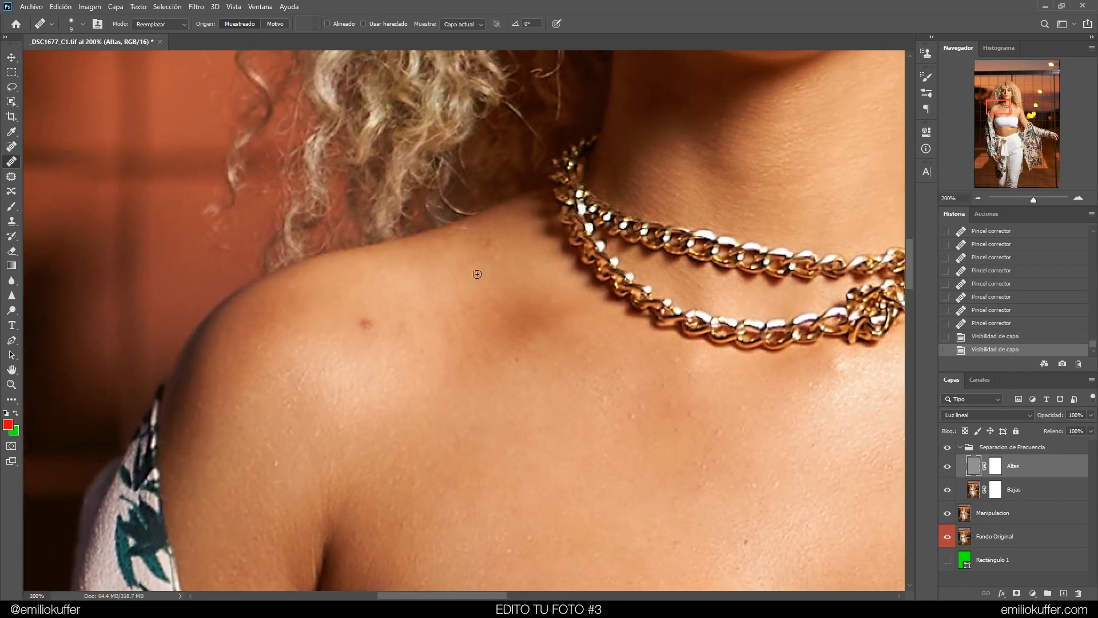
pyautogui.click(365, 322)
pyautogui.click(362, 323)
pyautogui.keyDown('alt'); pyautogui.click(391, 344); pyautogui.keyUp('alt')
pyautogui.click(372, 330)
pyautogui.click(373, 329)
pyautogui.click(373, 338)
pyautogui.keyDown('alt'); pyautogui.click(377, 316); pyautogui.keyUp('alt')
pyautogui.moveTo(375, 330)
pyautogui.mouseDown()
pyautogui.moveTo(356, 328)
pyautogui.moveTo(372, 338)
pyautogui.mouseUp()
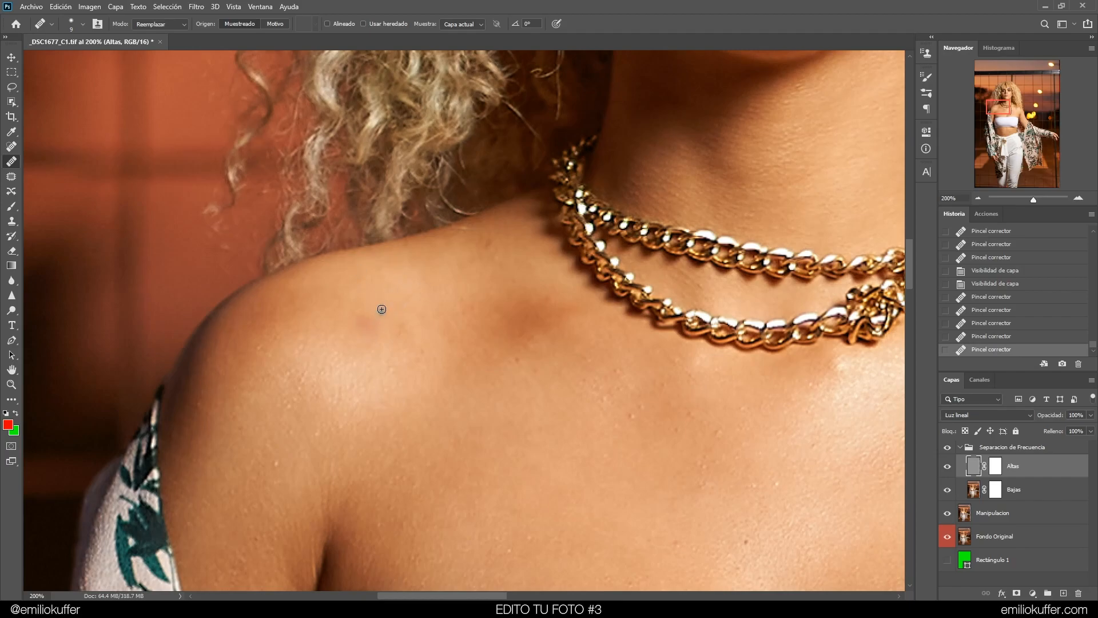
# Toggle the Separacion de Frecuencia group repeatedly to compare the shoulder retouch
pyautogui.click(948, 448)
pyautogui.click(948, 450)
pyautogui.click(949, 449)
pyautogui.click(947, 450)
pyautogui.click(948, 449)
pyautogui.click(948, 450)
pyautogui.click(947, 449)
pyautogui.click(948, 450)
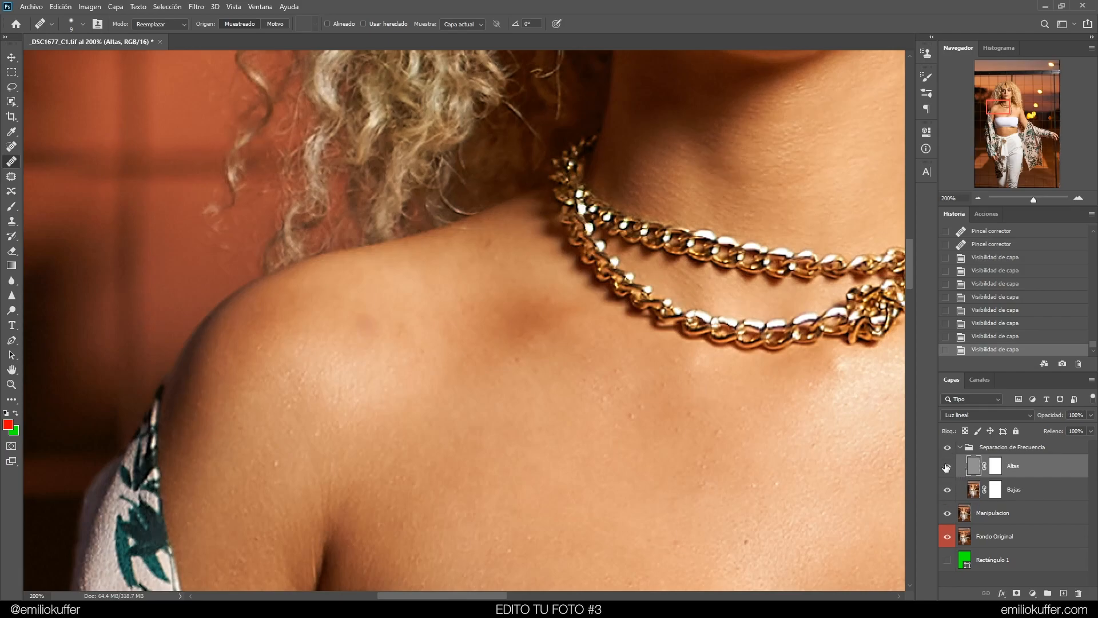
# Hide the Altas layer and select the Bajas layer
pyautogui.click(947, 467)
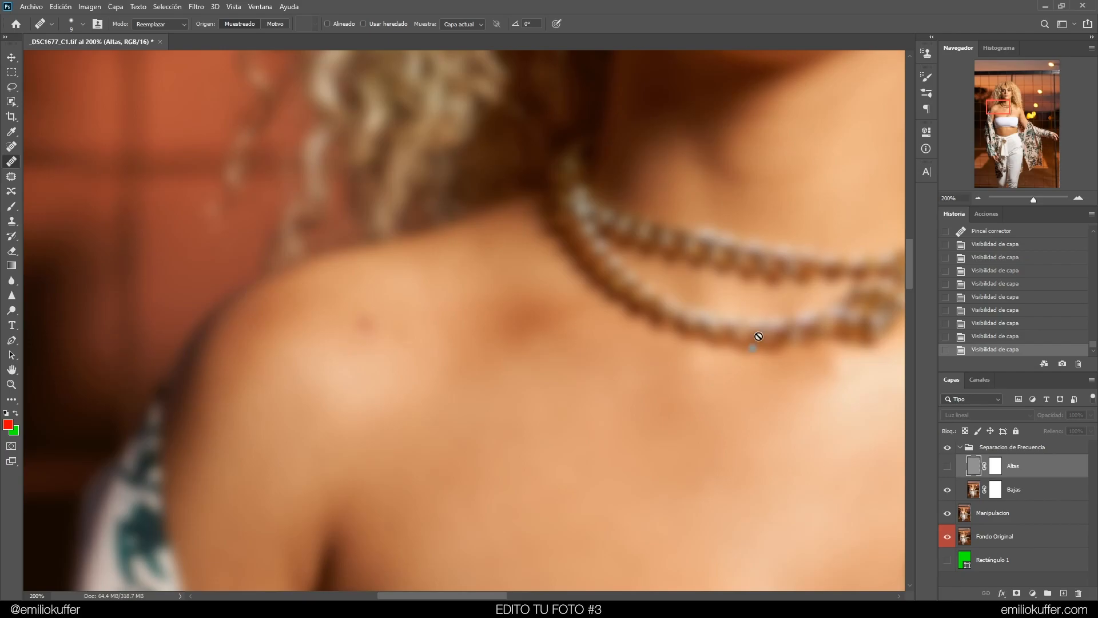
pyautogui.hotkey('ctrl', '-')
pyautogui.hotkey('ctrl', '-')
pyautogui.hotkey('ctrl', '+')
pyautogui.hotkey('ctrl', '+')
pyautogui.click(947, 467)
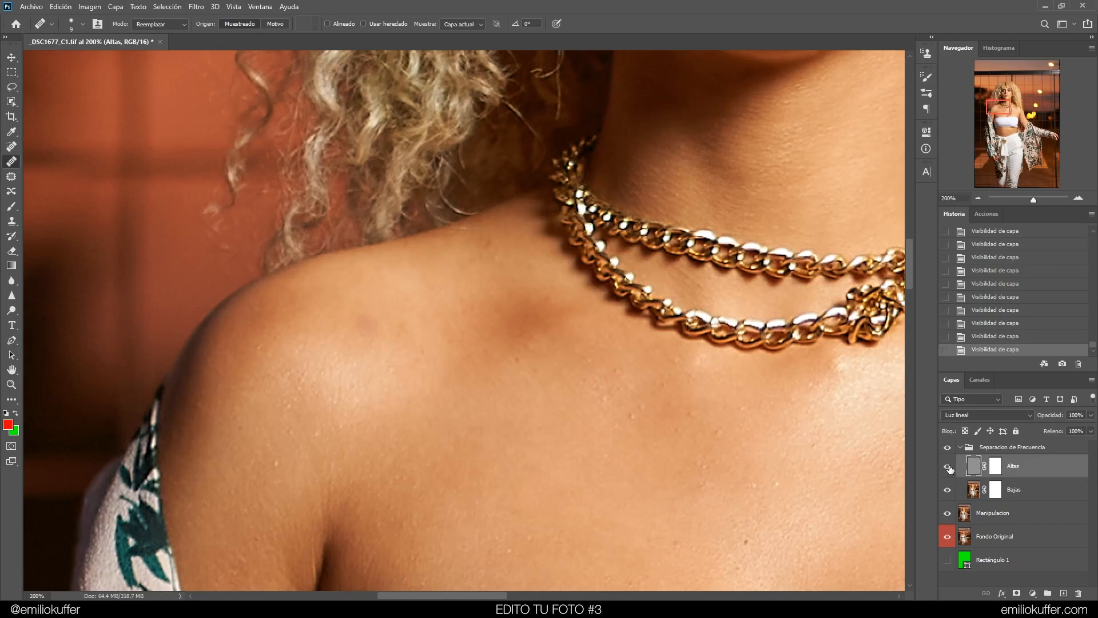
pyautogui.click(948, 467)
pyautogui.click(973, 490)
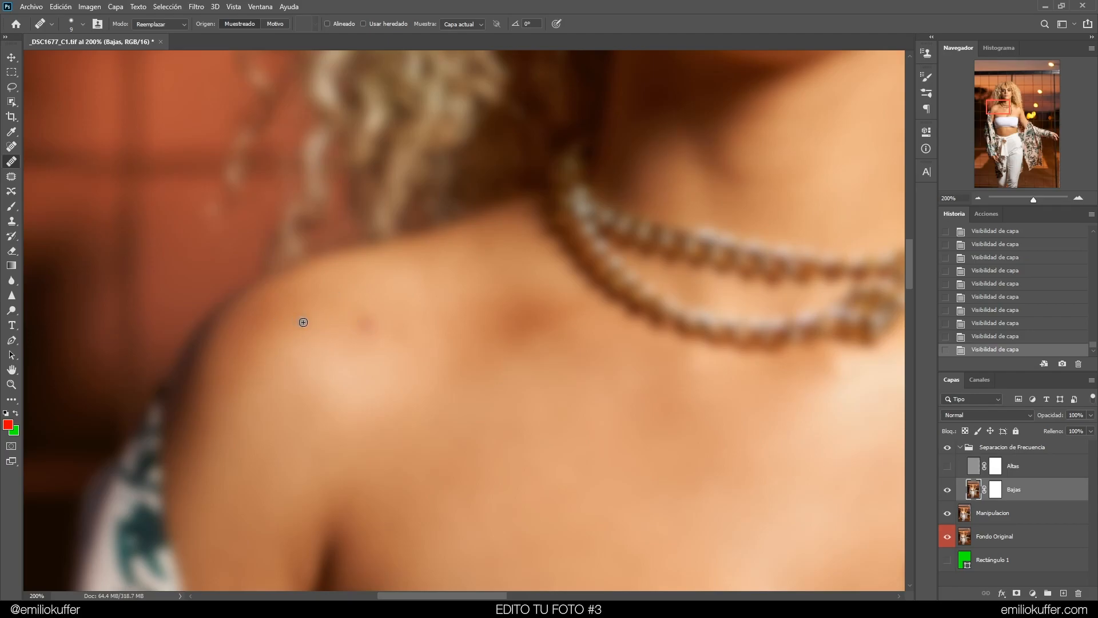
# Paint over the shoulder discoloration on the Bajas layer with the Brush tool at 20% opacity, undoing and redoing a stroke
pyautogui.click(11, 207)
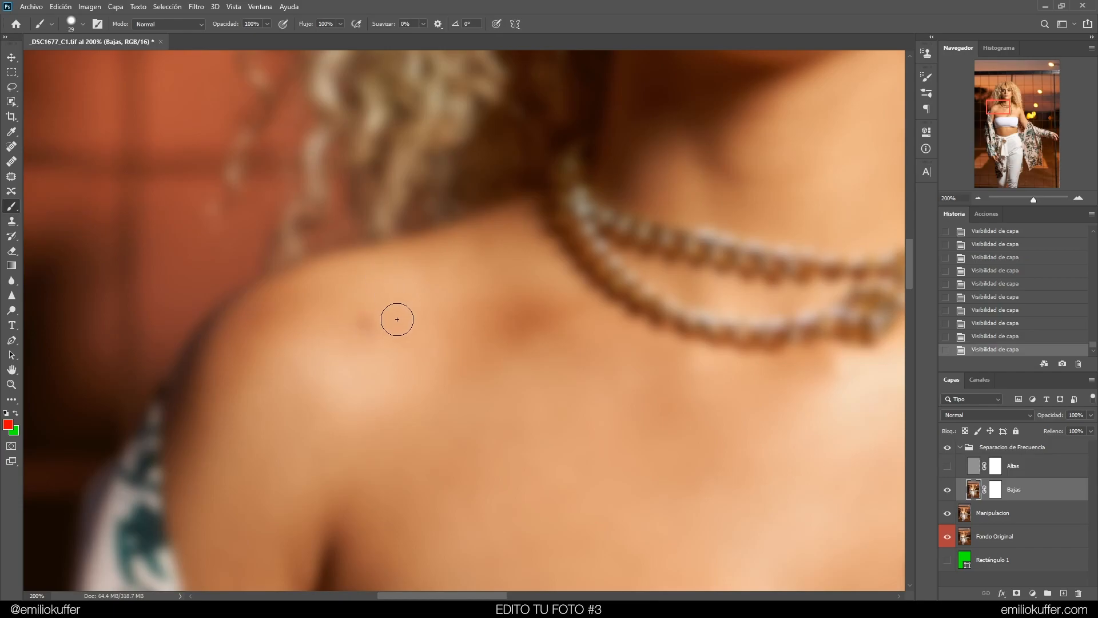
pyautogui.moveTo(429, 313)
pyautogui.mouseDown()
pyautogui.moveTo(415, 317)
pyautogui.moveTo(394, 237)
pyautogui.moveTo(386, 130)
pyautogui.moveTo(395, 119)
pyautogui.moveTo(393, 129)
pyautogui.mouseUp()
pyautogui.moveTo(410, 238); pyautogui.dragTo(397, 242)
pyautogui.moveTo(395, 309)
pyautogui.mouseDown()
pyautogui.moveTo(385, 299)
pyautogui.moveTo(358, 326)
pyautogui.moveTo(383, 304)
pyautogui.moveTo(360, 309)
pyautogui.moveTo(385, 312)
pyautogui.moveTo(355, 306)
pyautogui.moveTo(362, 318)
pyautogui.moveTo(386, 307)
pyautogui.mouseUp()
pyautogui.moveTo(370, 324); pyautogui.dragTo(361, 324)
pyautogui.hotkey('ctrl', 'z')
pyautogui.hotkey('ctrl', 'shift', 'z')
pyautogui.hotkey('ctrl', 'z')
pyautogui.hotkey('ctrl', 'shift', 'z')
pyautogui.click(362, 319)
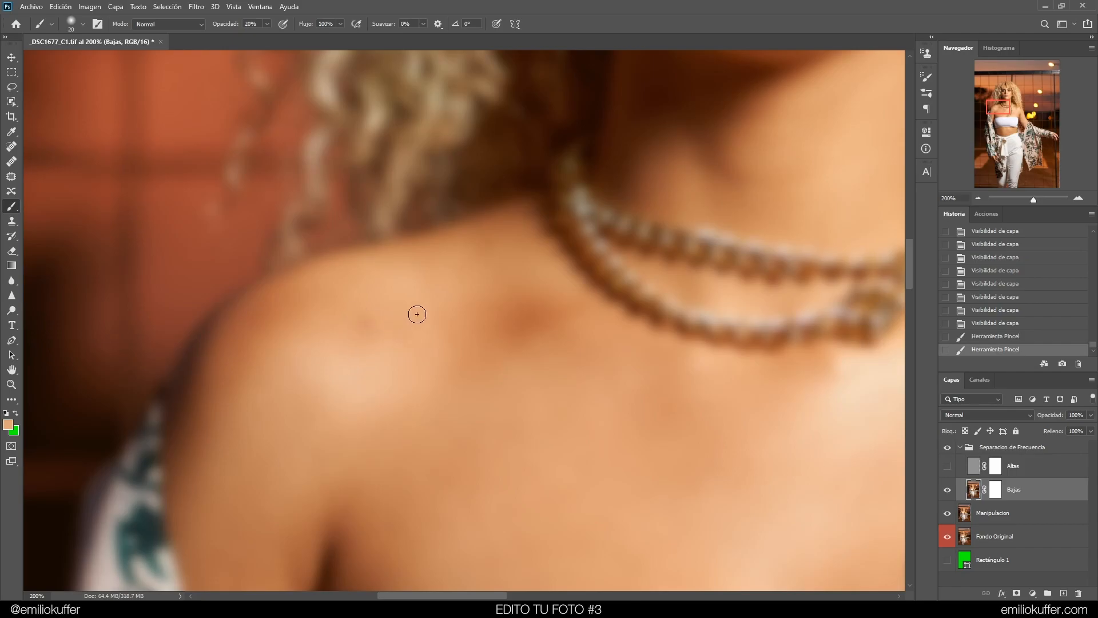
# Step back and forward in history to compare the brush strokes on the shoulder
pyautogui.click(979, 324)
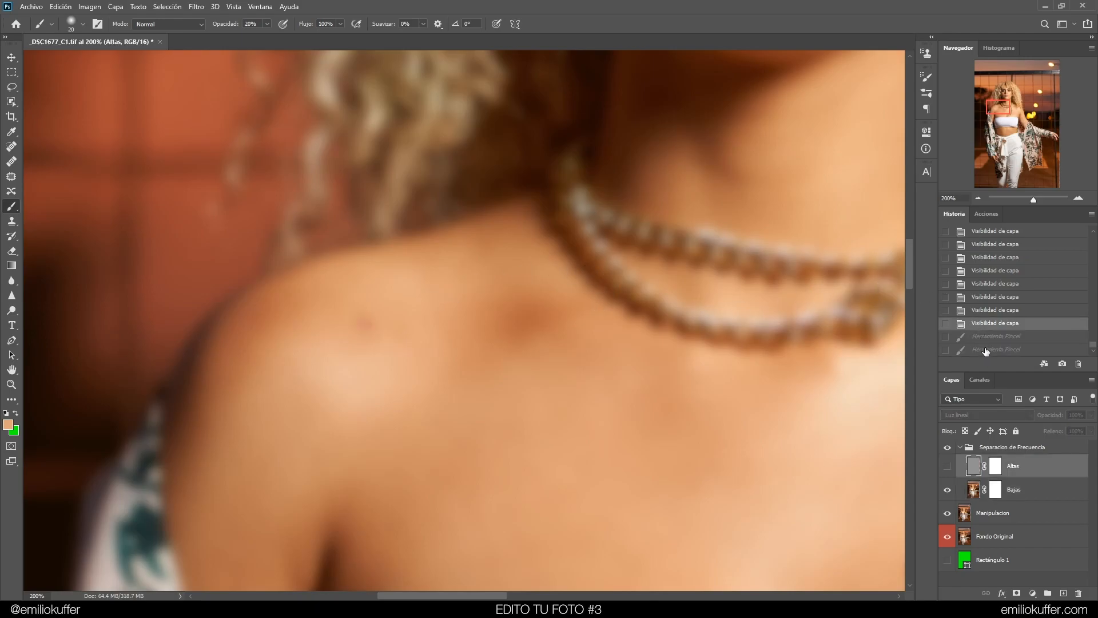
pyautogui.click(984, 349)
pyautogui.click(996, 324)
pyautogui.click(989, 349)
pyautogui.click(991, 324)
pyautogui.click(990, 349)
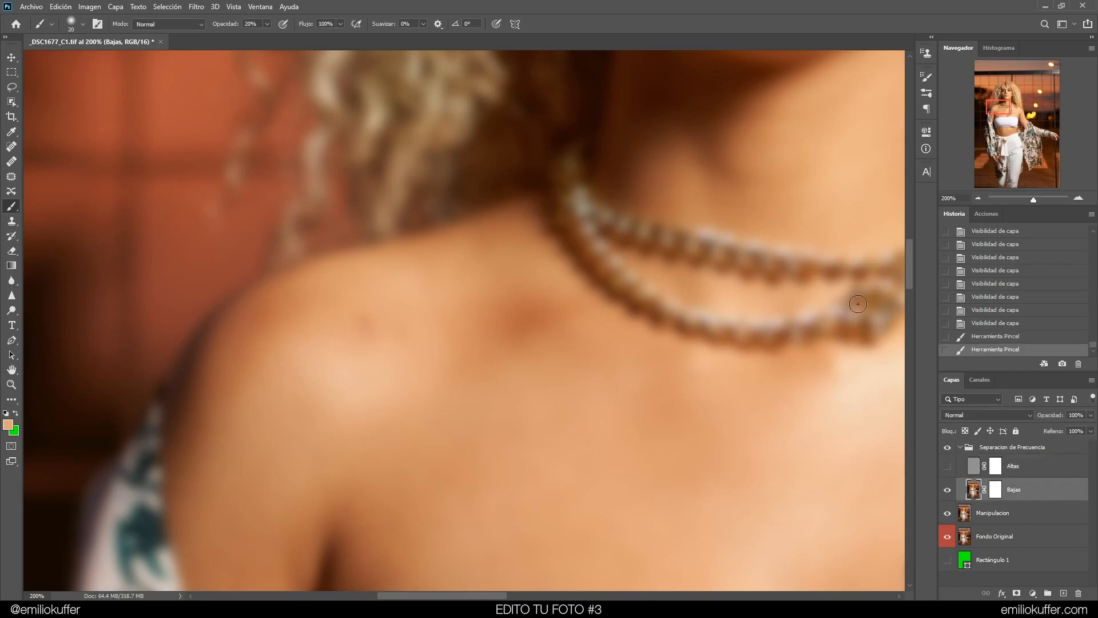
# Zoom in and paint more soft strokes over the shoulder spots on the Bajas layer
pyautogui.click(367, 322)
pyautogui.hotkey('ctrl', '+')
pyautogui.click(313, 334)
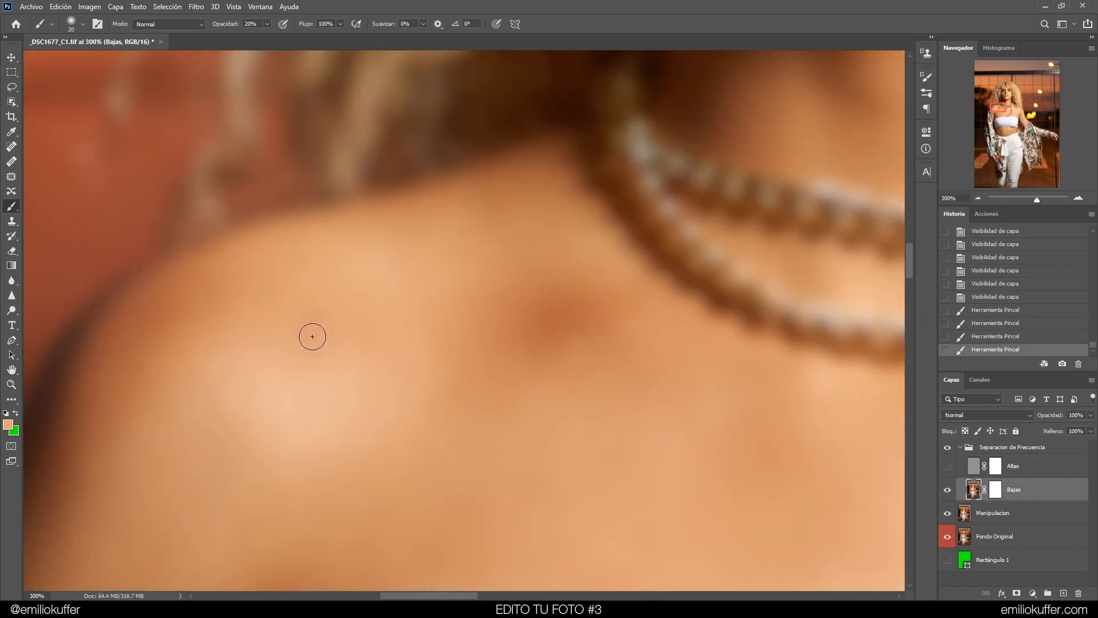
pyautogui.click(322, 333)
pyautogui.click(334, 345)
pyautogui.click(336, 342)
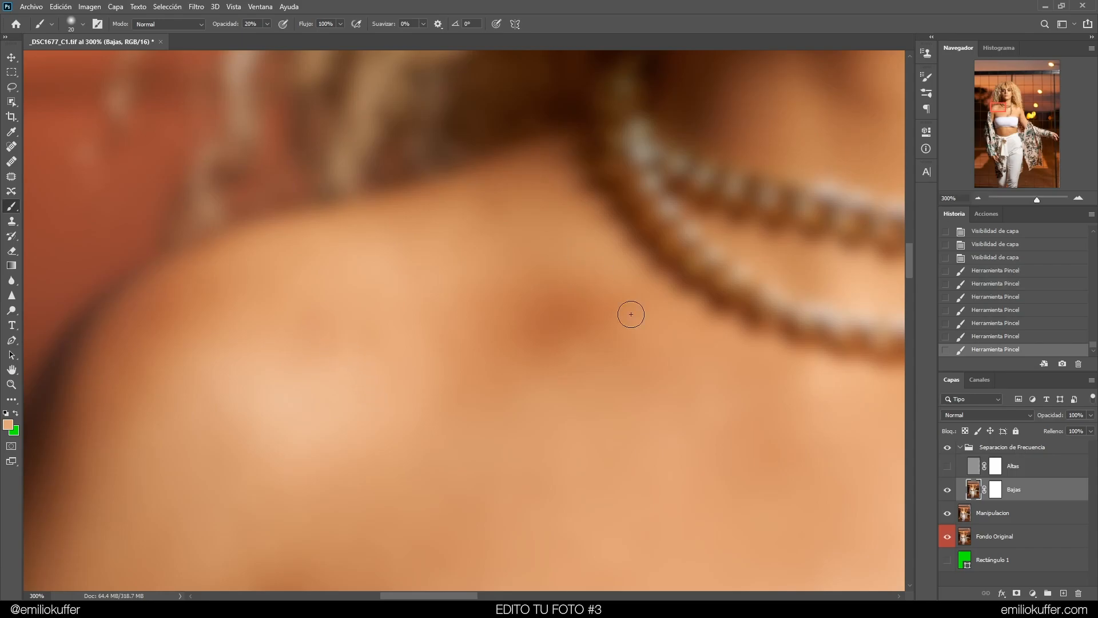
# Step through history to compare the painted shoulder before and after
pyautogui.click(984, 259)
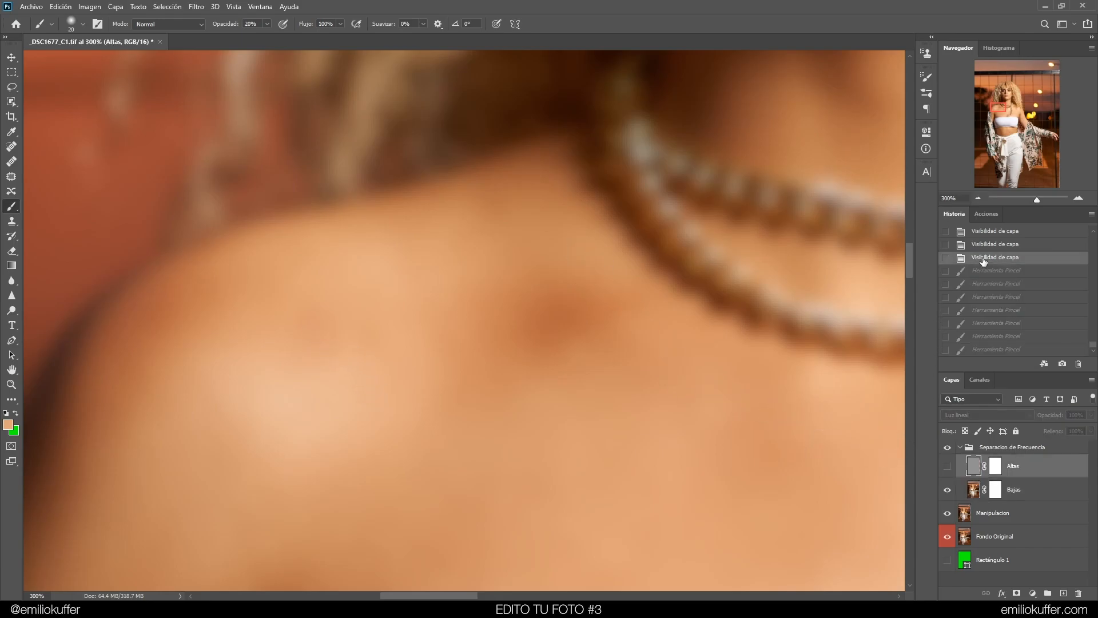
pyautogui.click(995, 349)
pyautogui.hotkey('ctrl', '-')
pyautogui.hotkey('ctrl', '-')
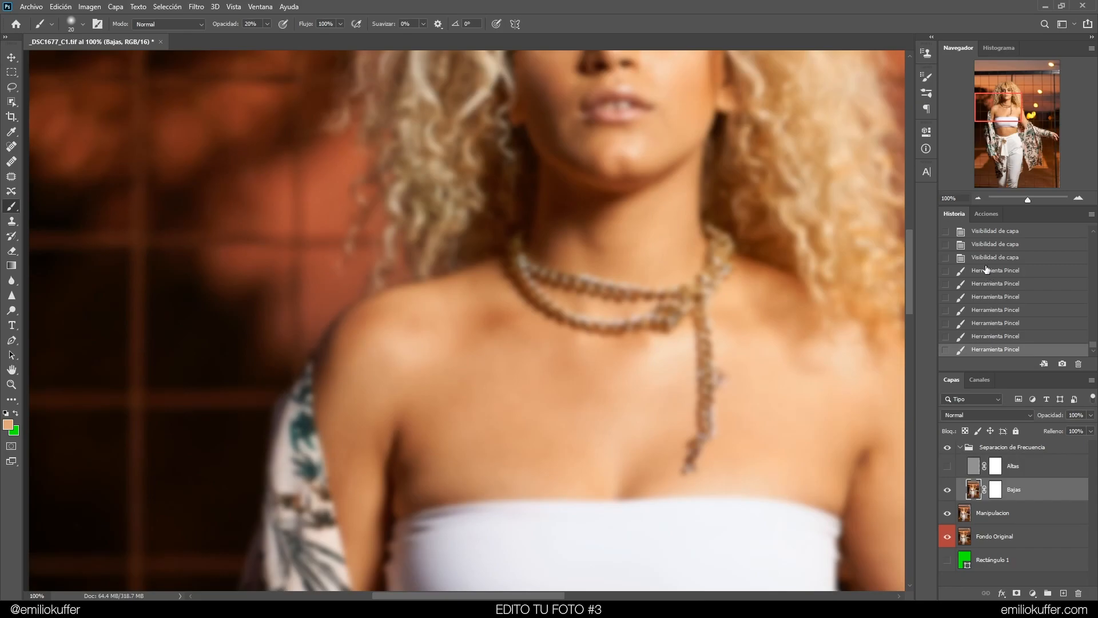
pyautogui.click(986, 258)
pyautogui.click(983, 350)
# Show the Altas layer again and toggle the frequency separation group to compare
pyautogui.click(947, 466)
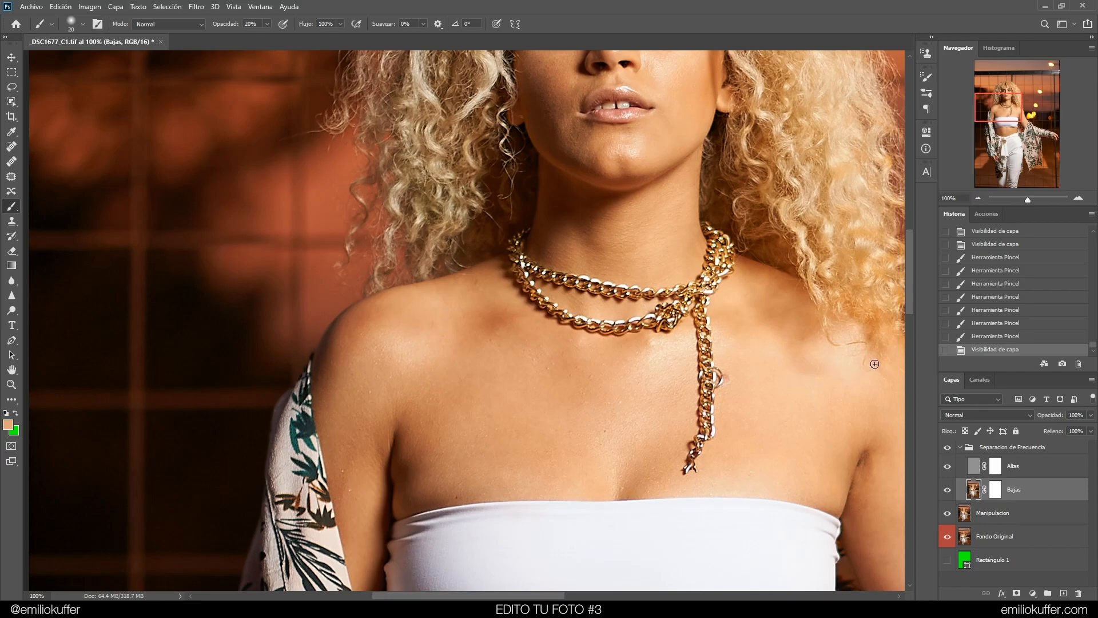
pyautogui.click(947, 449)
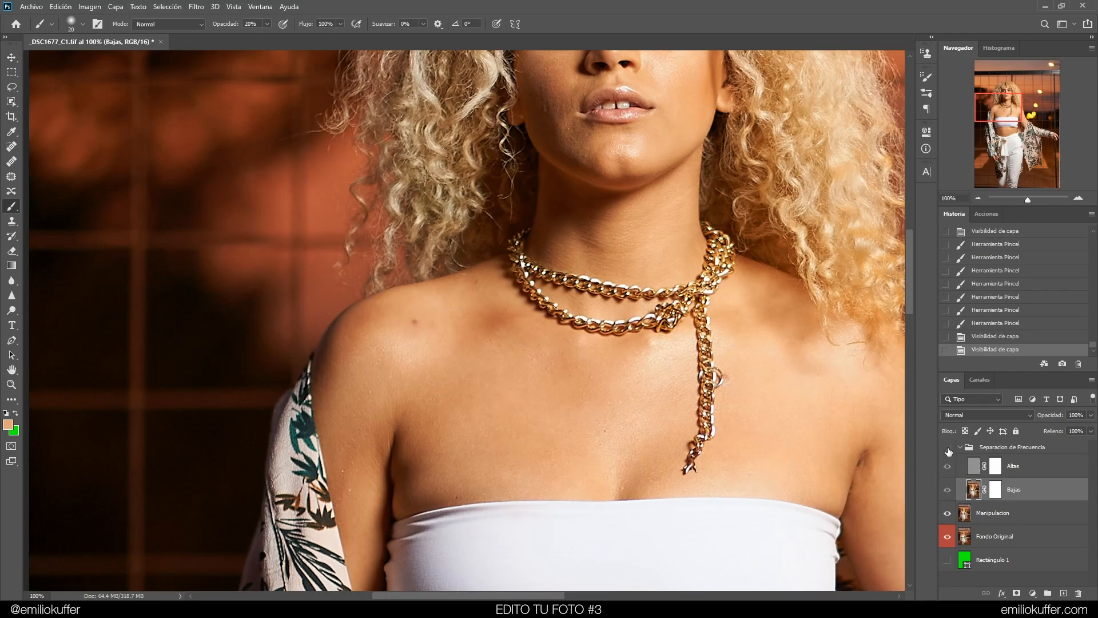
pyautogui.click(948, 450)
pyautogui.click(948, 451)
pyautogui.click(948, 450)
pyautogui.click(948, 448)
pyautogui.click(948, 447)
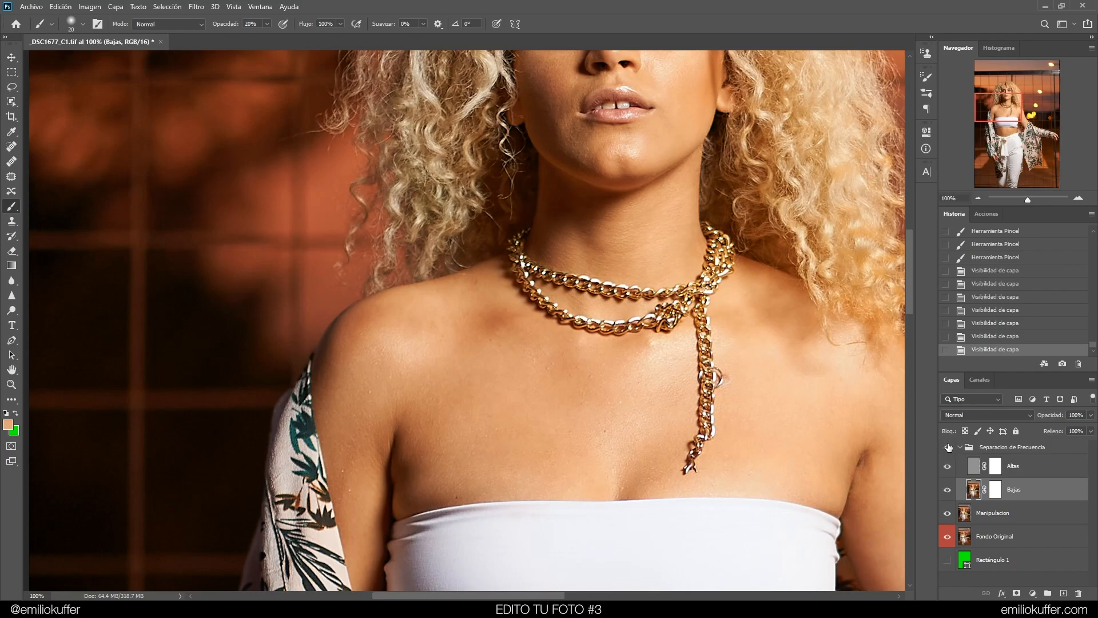
# Select the Altas layer, switch to the Healing Brush, zoom in and heal the small spots on the left shoulder
pyautogui.click(970, 464)
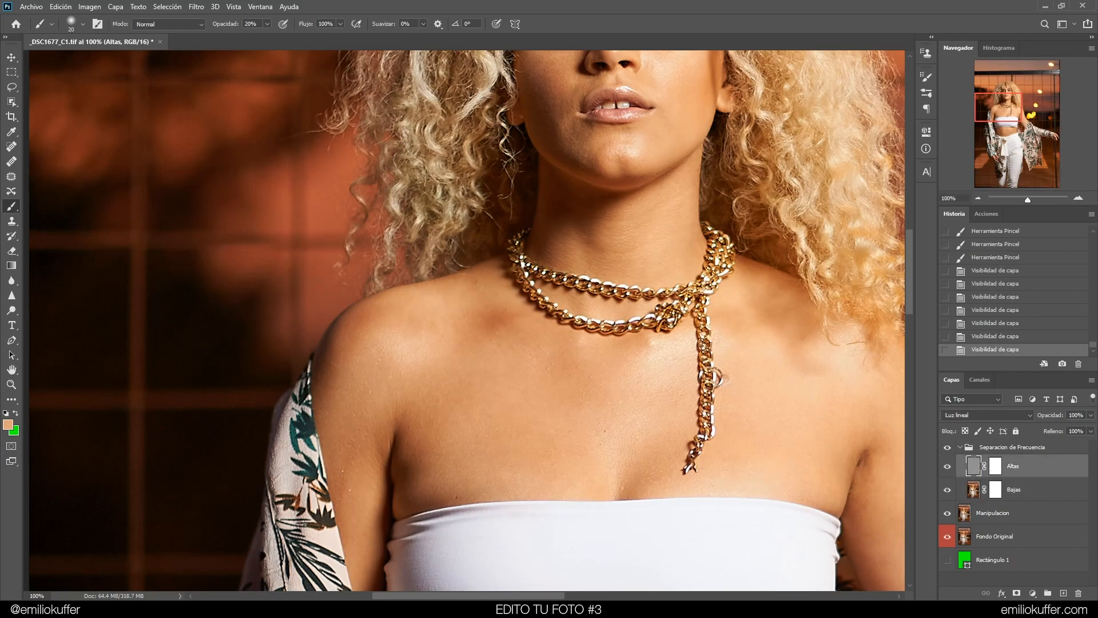
pyautogui.click(11, 162)
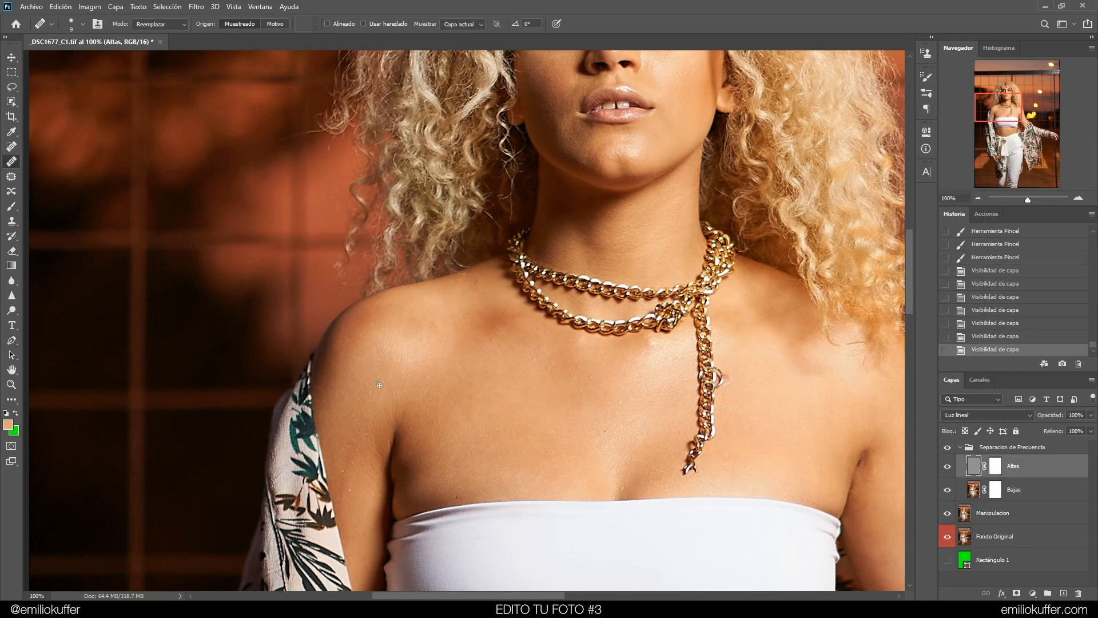
pyautogui.moveTo(383, 402); pyautogui.dragTo(413, 304)
pyautogui.hotkey('ctrl', '+')
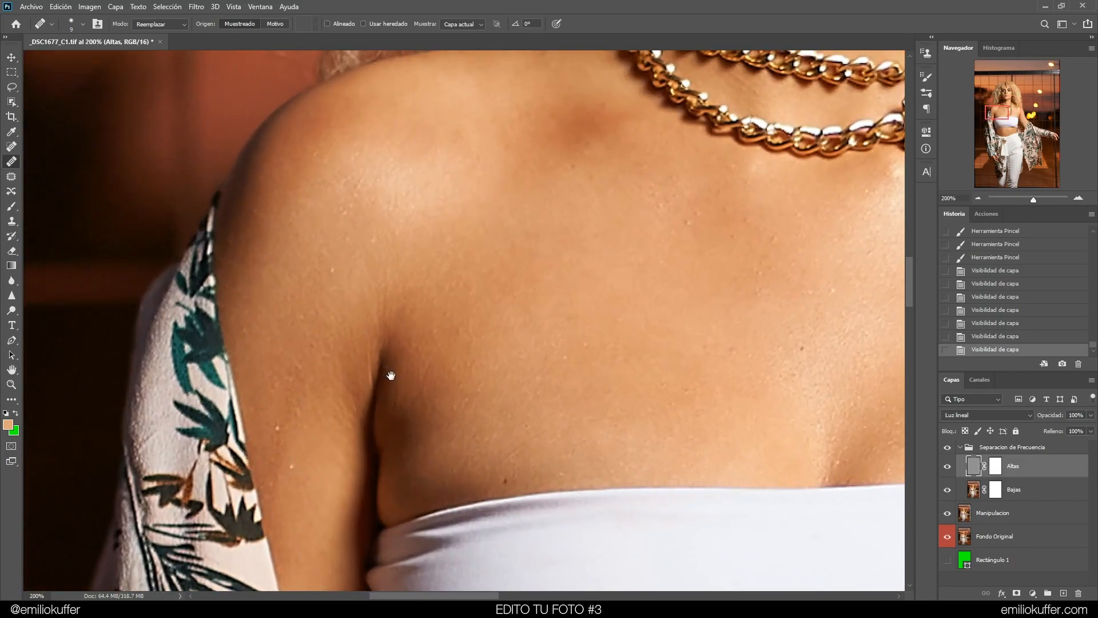
pyautogui.moveTo(387, 378); pyautogui.dragTo(436, 291)
pyautogui.keyDown('alt'); pyautogui.click(361, 358); pyautogui.keyUp('alt')
pyautogui.click(341, 373)
pyautogui.click(322, 392)
pyautogui.click(342, 285)
pyautogui.click(381, 177)
pyautogui.click(421, 145)
pyautogui.click(393, 136)
pyautogui.click(622, 72)
pyautogui.click(639, 101)
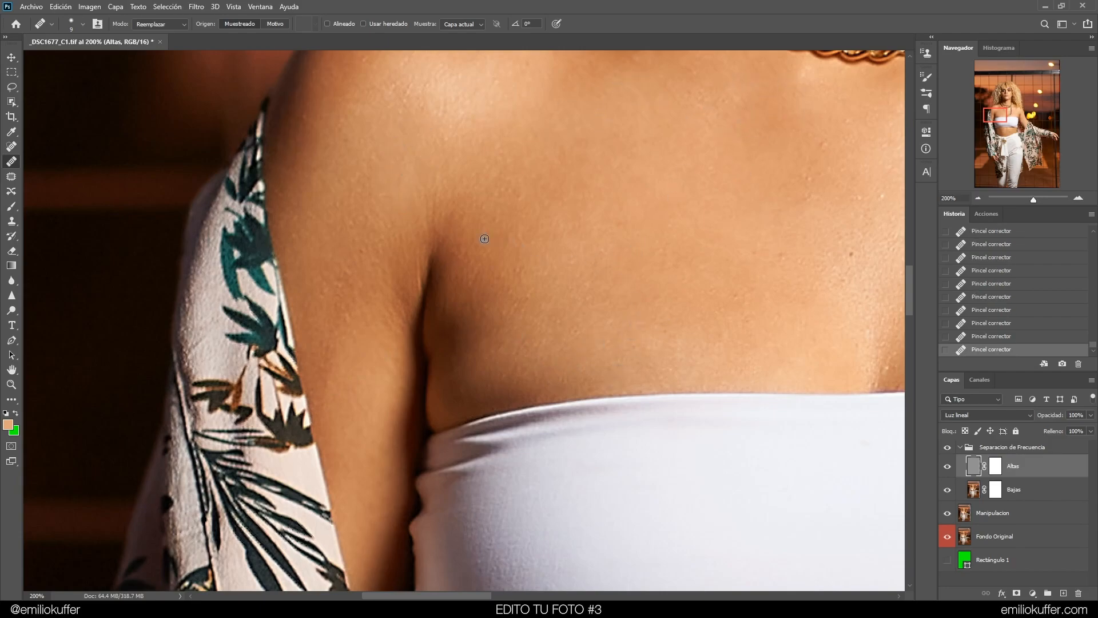
# Heal more small blemishes on the shoulder and the chest beside the chain
pyautogui.moveTo(482, 240); pyautogui.dragTo(319, 368)
pyautogui.click(389, 295)
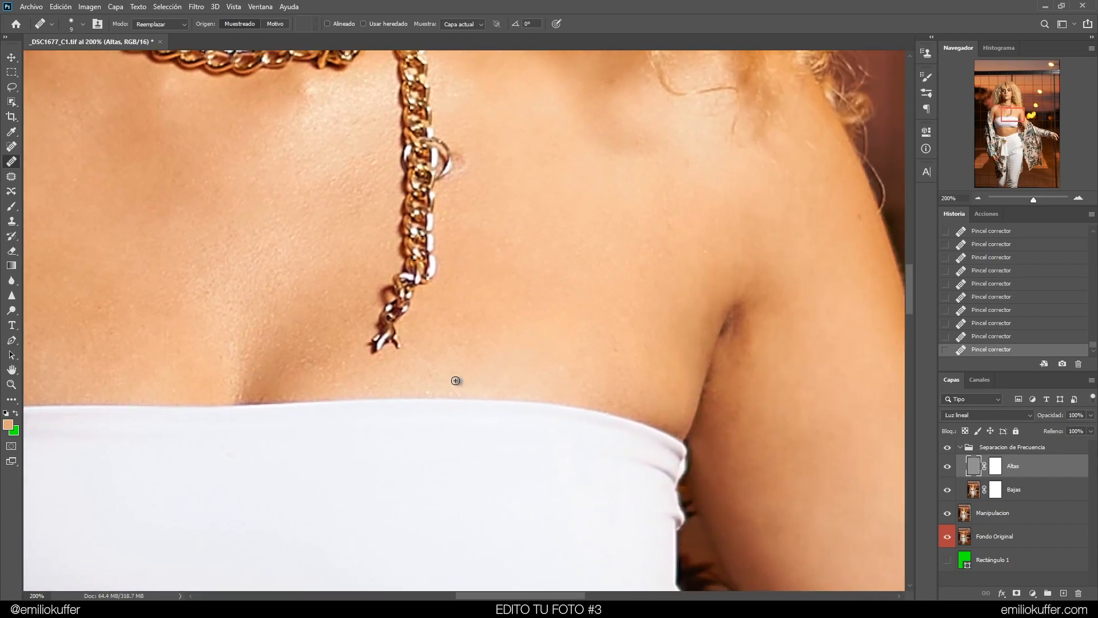
pyautogui.click(427, 390)
pyautogui.keyDown('alt'); pyautogui.click(472, 336); pyautogui.keyUp('alt')
pyautogui.click(463, 354)
pyautogui.keyDown('alt'); pyautogui.click(465, 326); pyautogui.keyUp('alt')
pyautogui.click(478, 331)
# Pan around the shoulders and chest at 100% to inspect the skin for remaining blemishes
pyautogui.moveTo(622, 257); pyautogui.dragTo(532, 399)
pyautogui.moveTo(575, 255); pyautogui.dragTo(359, 273)
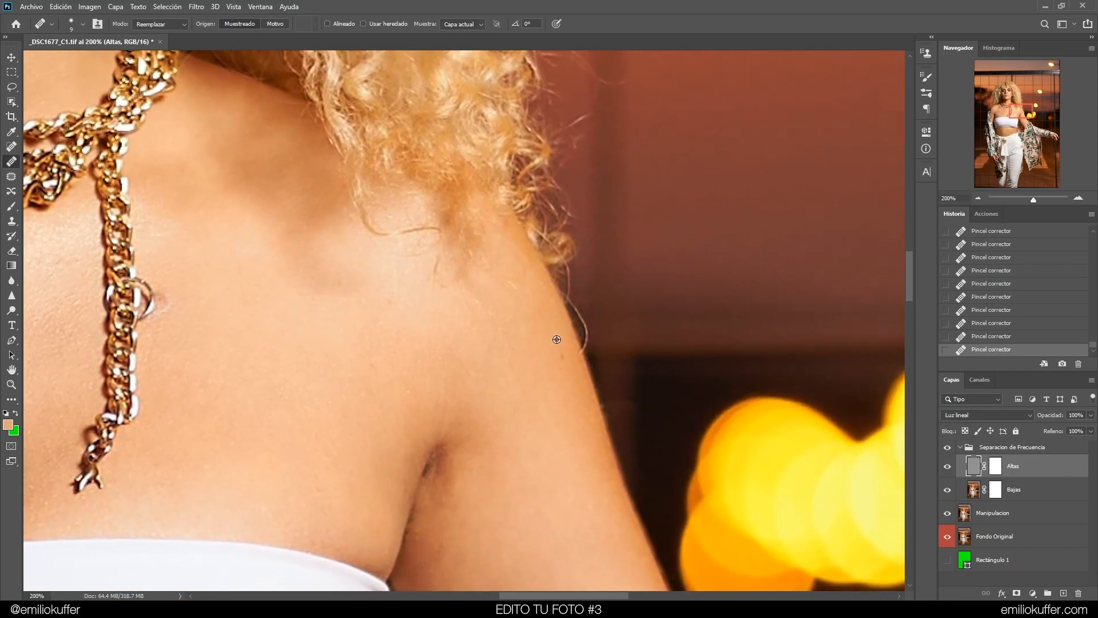
pyautogui.moveTo(481, 272)
pyautogui.mouseDown()
pyautogui.moveTo(617, 277)
pyautogui.moveTo(652, 303)
pyautogui.moveTo(620, 304)
pyautogui.mouseUp()
pyautogui.hotkey('ctrl', '1')
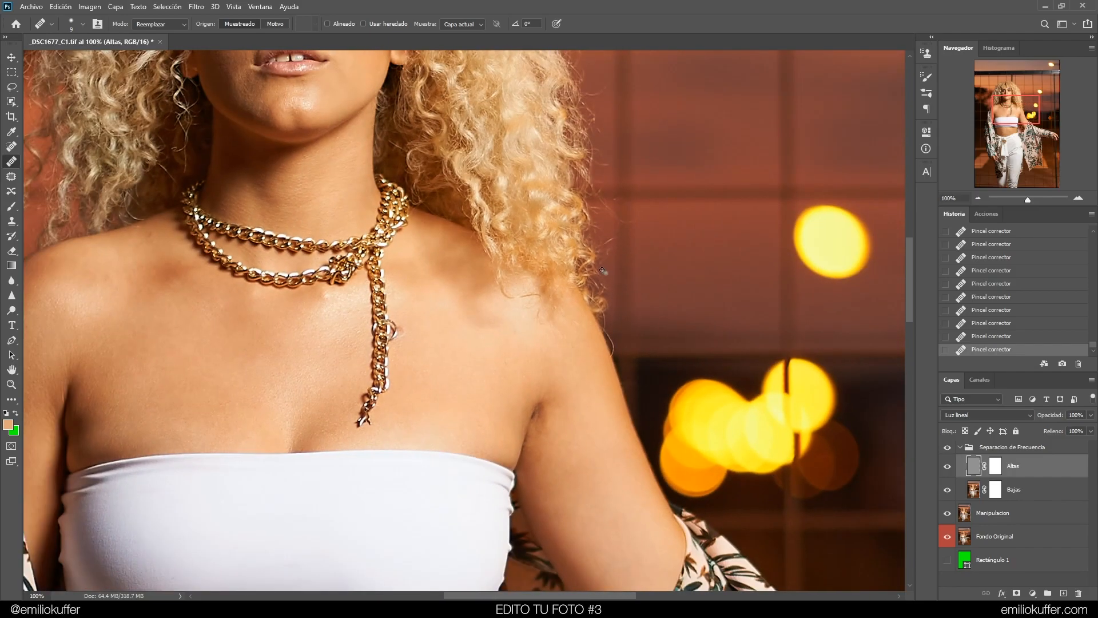
pyautogui.moveTo(436, 198); pyautogui.dragTo(583, 201)
pyautogui.moveTo(673, 263); pyautogui.dragTo(625, 249)
pyautogui.moveTo(678, 308); pyautogui.dragTo(657, 262)
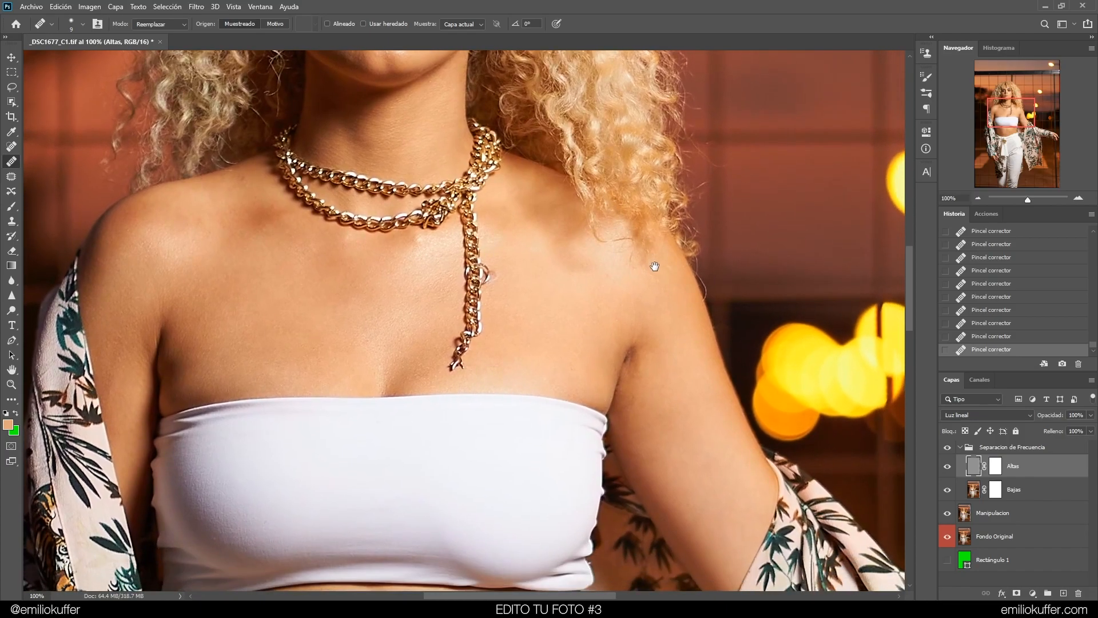
pyautogui.moveTo(560, 189); pyautogui.dragTo(565, 242)
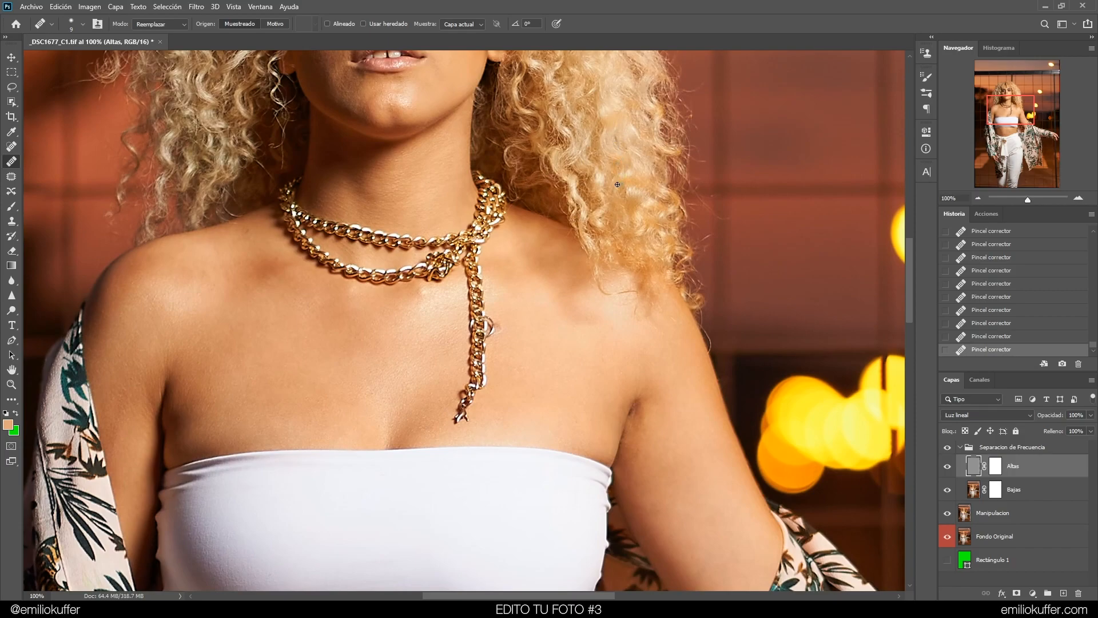
pyautogui.moveTo(616, 264); pyautogui.dragTo(596, 206)
pyautogui.moveTo(667, 202)
pyautogui.mouseDown()
pyautogui.moveTo(656, 193)
pyautogui.moveTo(666, 236)
pyautogui.mouseUp()
# Toggle the frequency separation group off and on, zoomed in on the chest, to compare the retouch
pyautogui.click(947, 447)
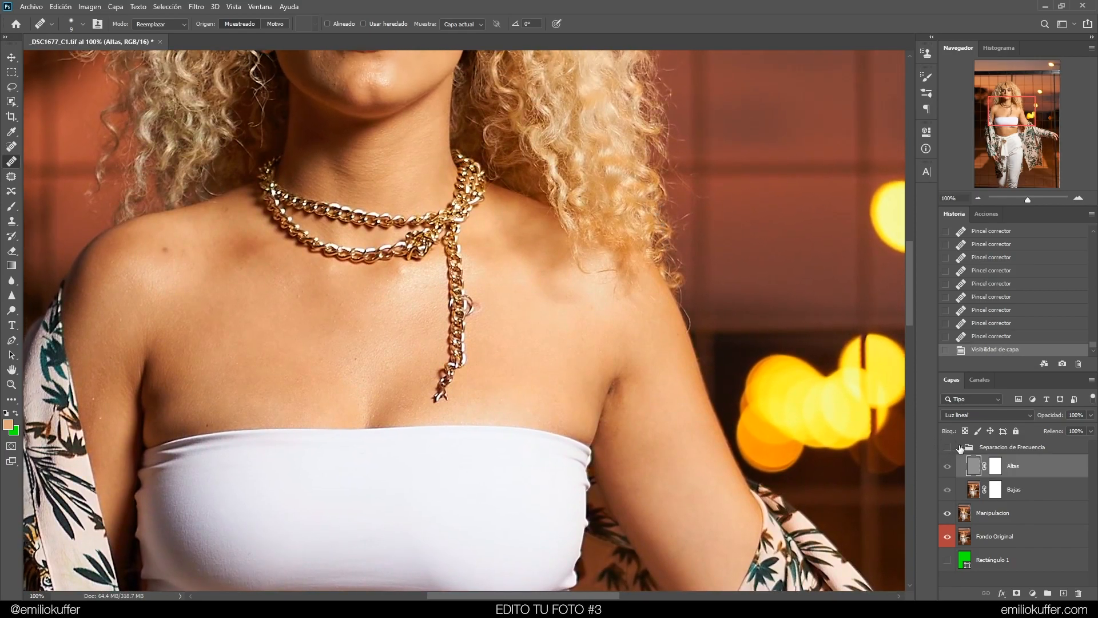
pyautogui.click(948, 447)
pyautogui.click(948, 448)
pyautogui.click(948, 448)
pyautogui.moveTo(525, 357); pyautogui.dragTo(690, 344)
pyautogui.hotkey('ctrl', '+')
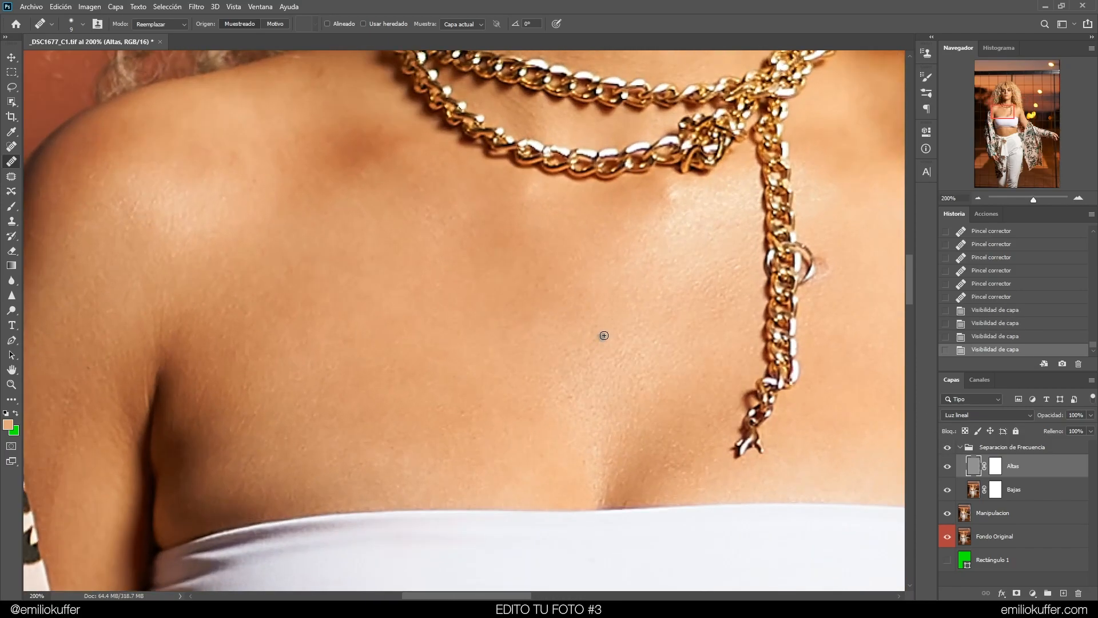
pyautogui.click(947, 449)
pyautogui.click(948, 452)
# Resize the healing brush and heal the spots near the right armpit crease
pyautogui.moveTo(715, 248); pyautogui.dragTo(516, 133)
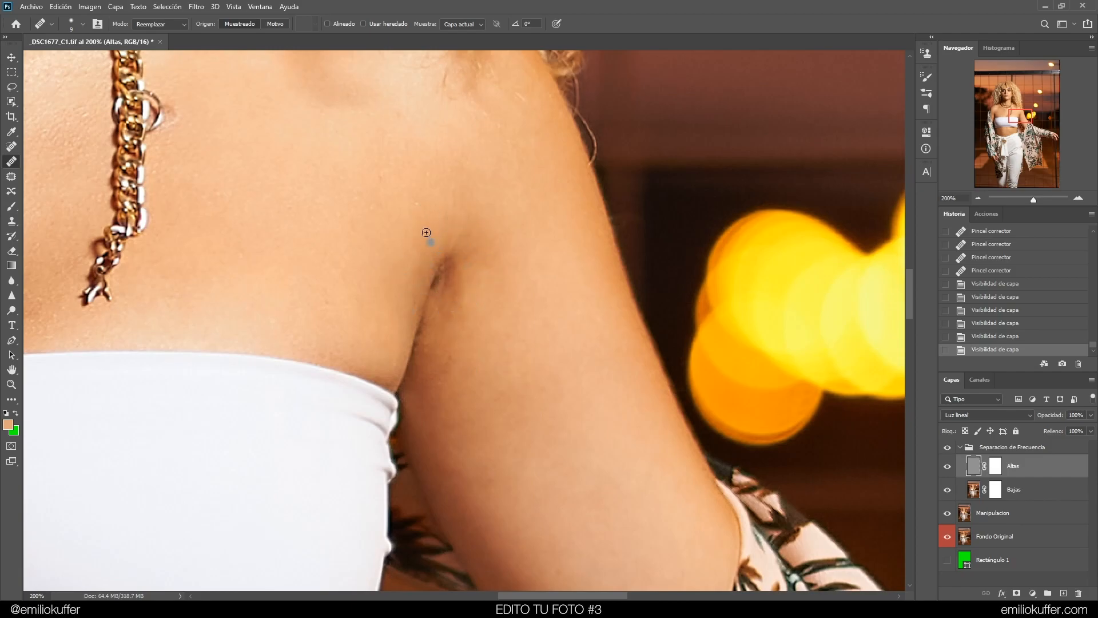
pyautogui.moveTo(445, 218); pyautogui.dragTo(445, 219)
pyautogui.click(534, 307)
pyautogui.keyDown('alt'); pyautogui.rightClick(510, 305); pyautogui.keyUp('alt')
pyautogui.moveTo(523, 269); pyautogui.dragTo(505, 210)
pyautogui.keyDown('alt'); pyautogui.click(483, 305); pyautogui.keyUp('alt')
pyautogui.moveTo(469, 284)
pyautogui.mouseDown()
pyautogui.moveTo(453, 314)
pyautogui.moveTo(452, 268)
pyautogui.moveTo(443, 302)
pyautogui.moveTo(457, 272)
pyautogui.moveTo(458, 321)
pyautogui.mouseUp()
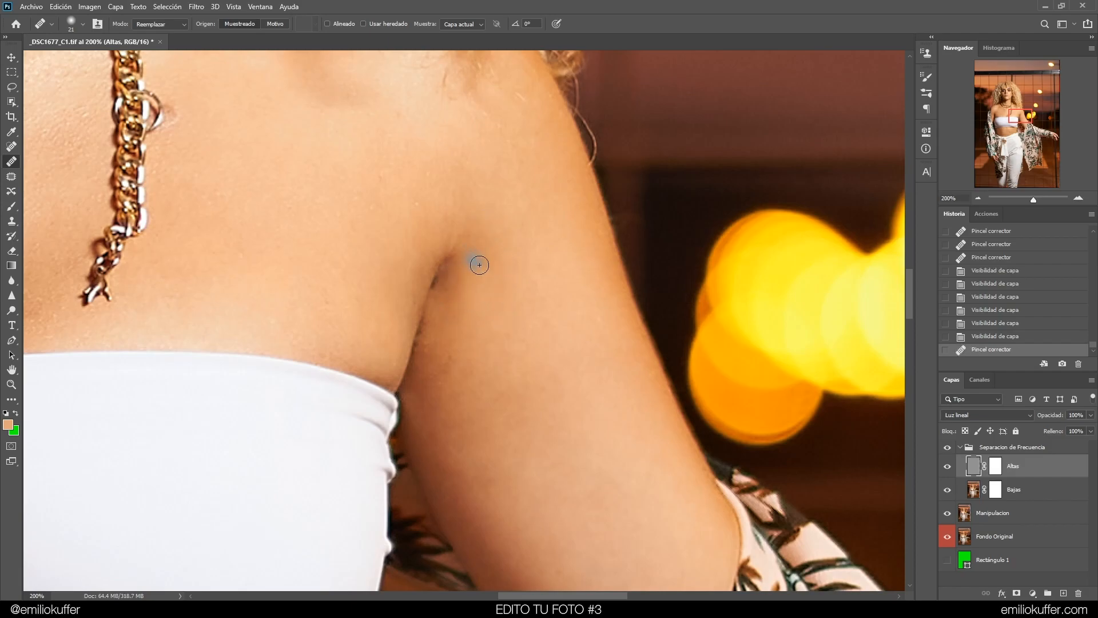
# Step back and forward in history to compare the armpit healing
pyautogui.click(982, 338)
pyautogui.click(982, 350)
pyautogui.click(981, 338)
pyautogui.click(982, 351)
# Heal more spots along the armpit crease, then step back one history state to drop the last stroke
pyautogui.moveTo(492, 292); pyautogui.dragTo(485, 293)
pyautogui.click(461, 308)
pyautogui.click(461, 356)
pyautogui.click(435, 346)
pyautogui.click(426, 352)
pyautogui.click(434, 376)
pyautogui.click(432, 323)
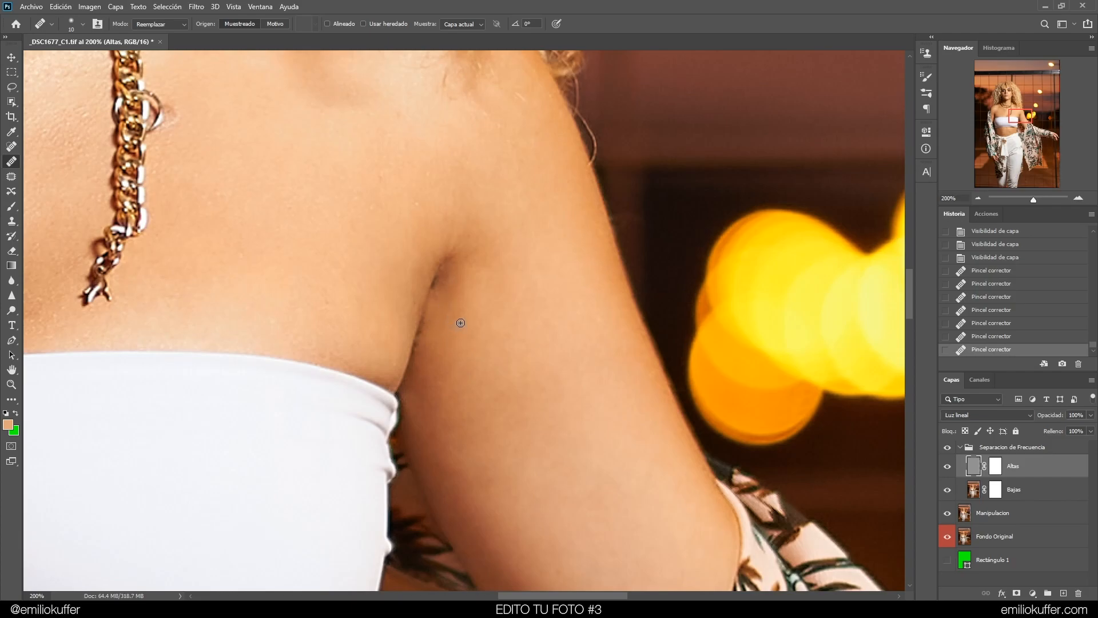
pyautogui.click(439, 296)
pyautogui.click(446, 283)
pyautogui.click(336, 290)
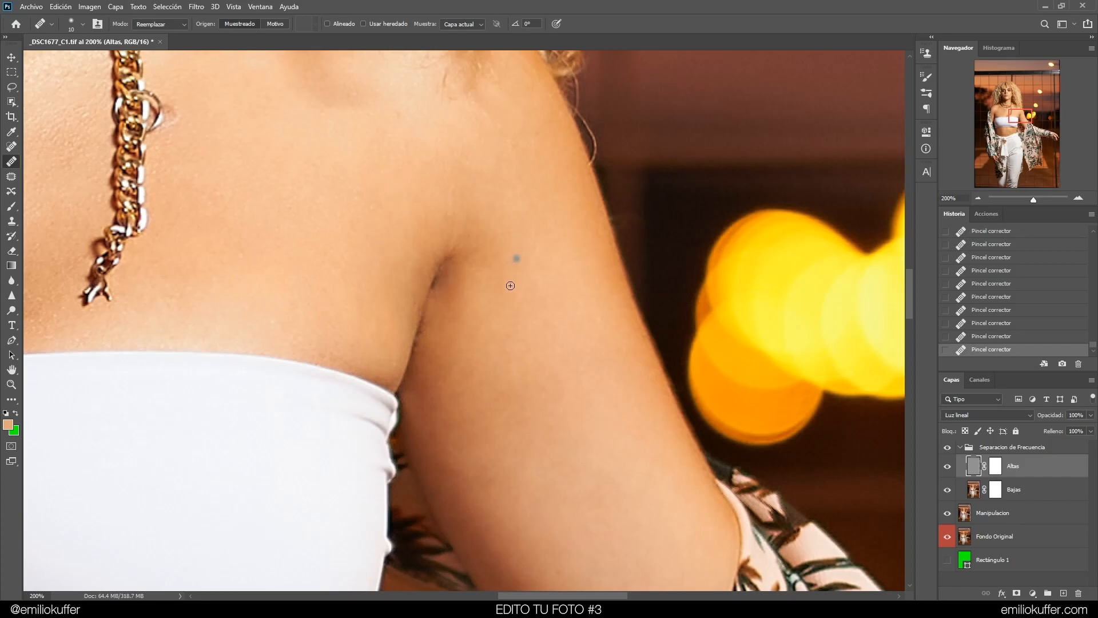
pyautogui.click(986, 336)
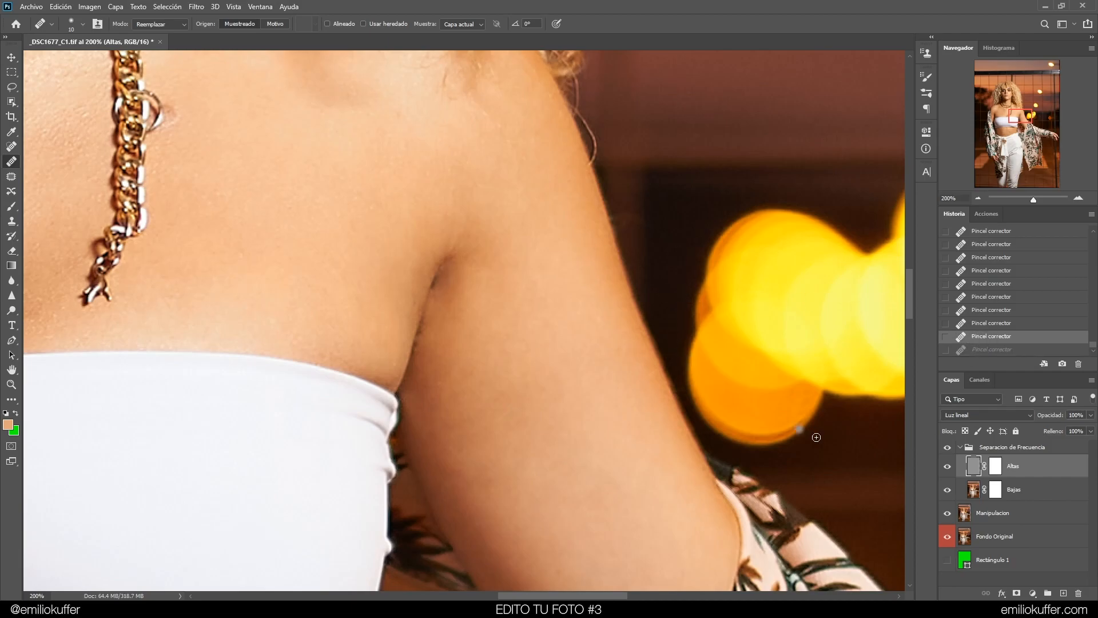
# Select the Bajas layer and toggle the Altas layer off and on, undoing a stray healing click
pyautogui.click(971, 490)
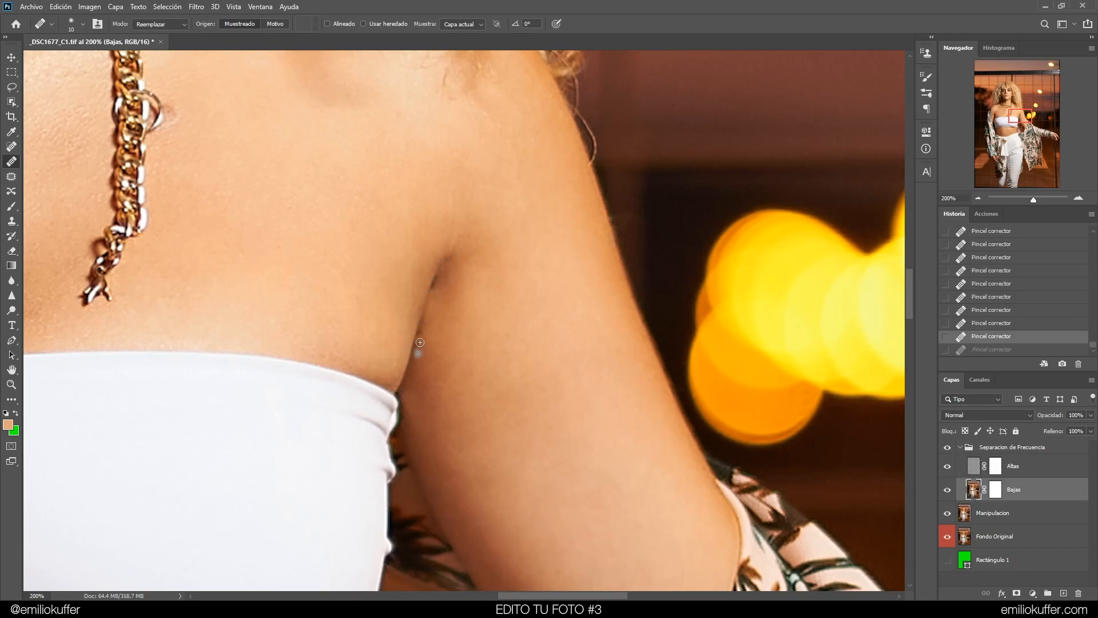
pyautogui.click(948, 465)
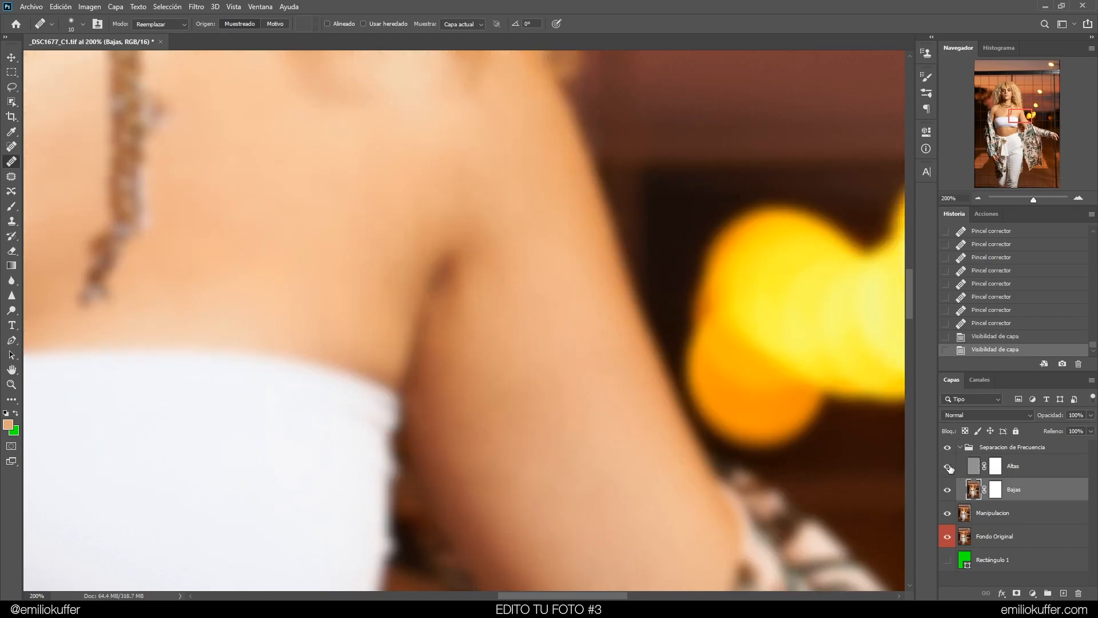
pyautogui.click(948, 465)
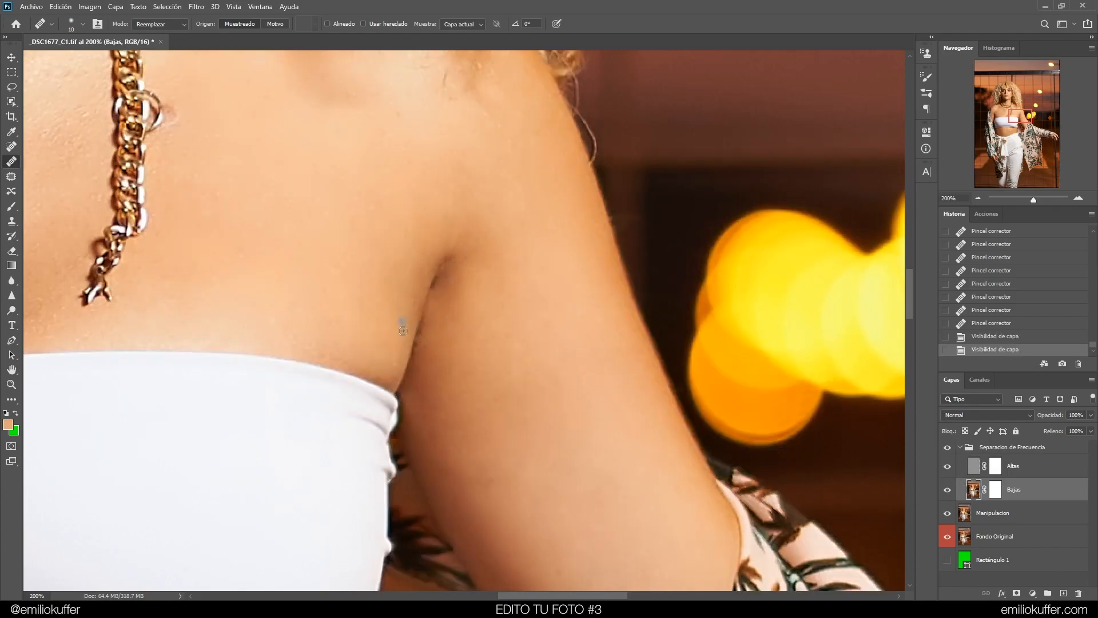
pyautogui.click(410, 299)
pyautogui.click(981, 337)
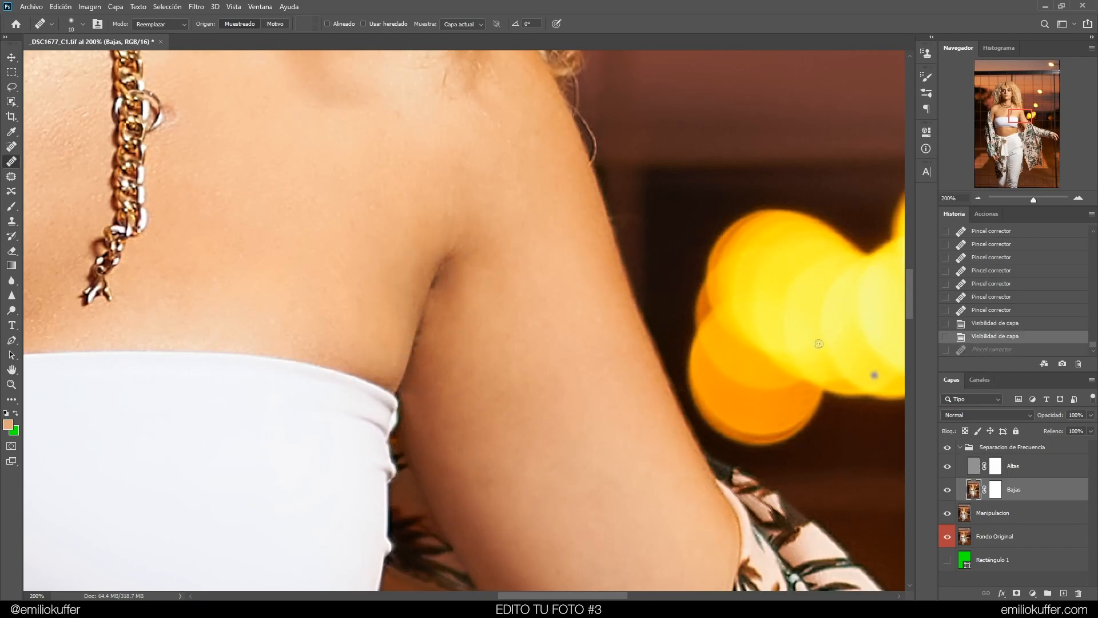
# Switch to the Brush at about 23 px and 40% hardness, try a stroke over the armpit crease, and undo it
pyautogui.click(11, 206)
pyautogui.keyDown('alt'); pyautogui.rightClick(452, 285); pyautogui.keyUp('alt')
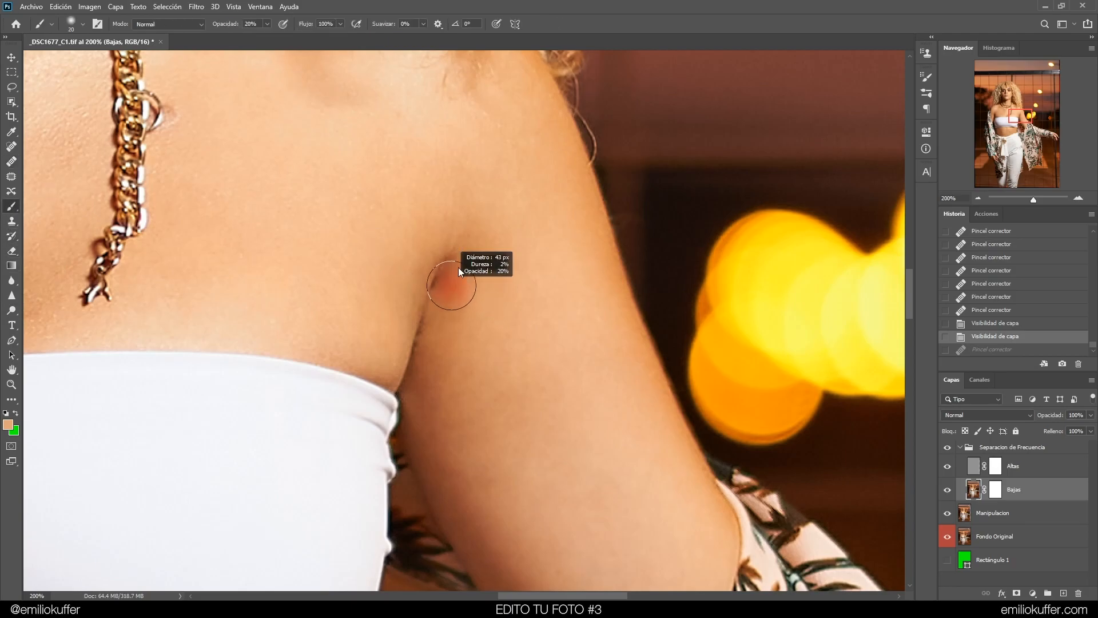
pyautogui.keyDown('alt'); pyautogui.rightClick(475, 257); pyautogui.keyUp('alt')
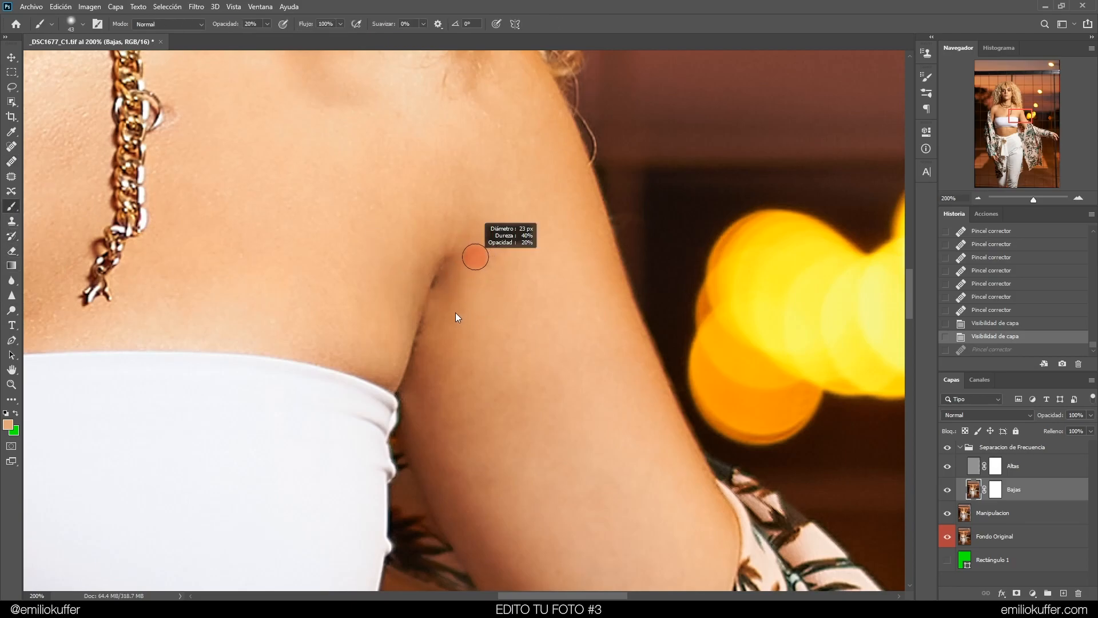
pyautogui.keyDown('alt'); pyautogui.rightClick(451, 312); pyautogui.keyUp('alt')
pyautogui.keyDown('alt'); pyautogui.rightClick(440, 306); pyautogui.keyUp('alt')
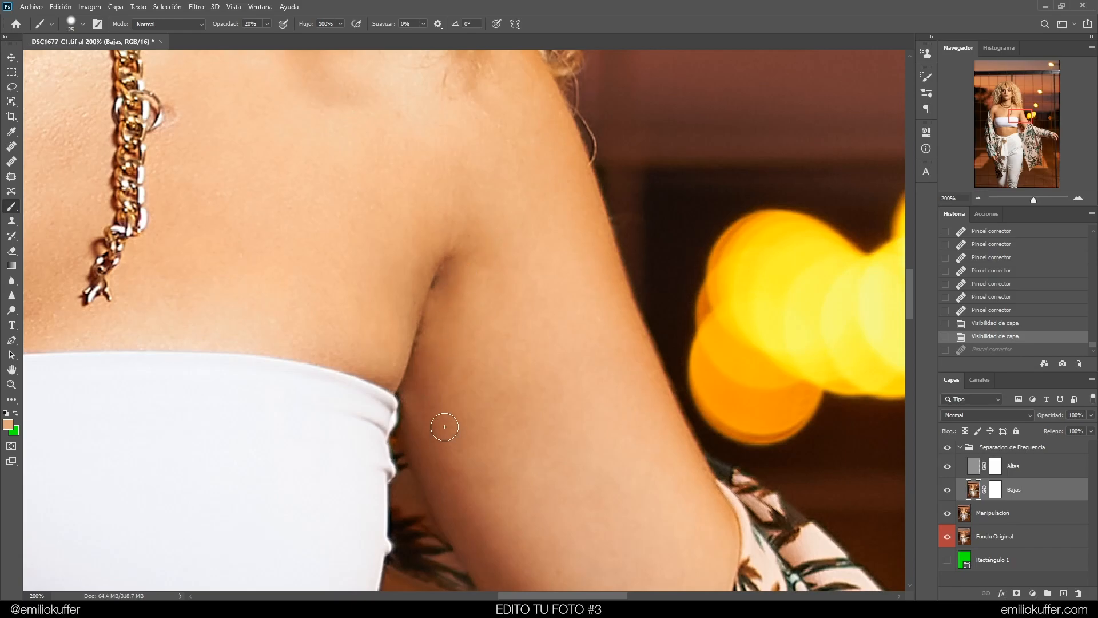
pyautogui.keyDown('alt'); pyautogui.click(480, 298); pyautogui.keyUp('alt')
pyautogui.moveTo(480, 299)
pyautogui.mouseDown()
pyautogui.moveTo(472, 269)
pyautogui.moveTo(470, 290)
pyautogui.moveTo(465, 279)
pyautogui.moveTo(473, 289)
pyautogui.moveTo(475, 279)
pyautogui.moveTo(429, 257)
pyautogui.moveTo(424, 269)
pyautogui.moveTo(422, 255)
pyautogui.mouseUp()
pyautogui.moveTo(475, 277); pyautogui.dragTo(466, 286)
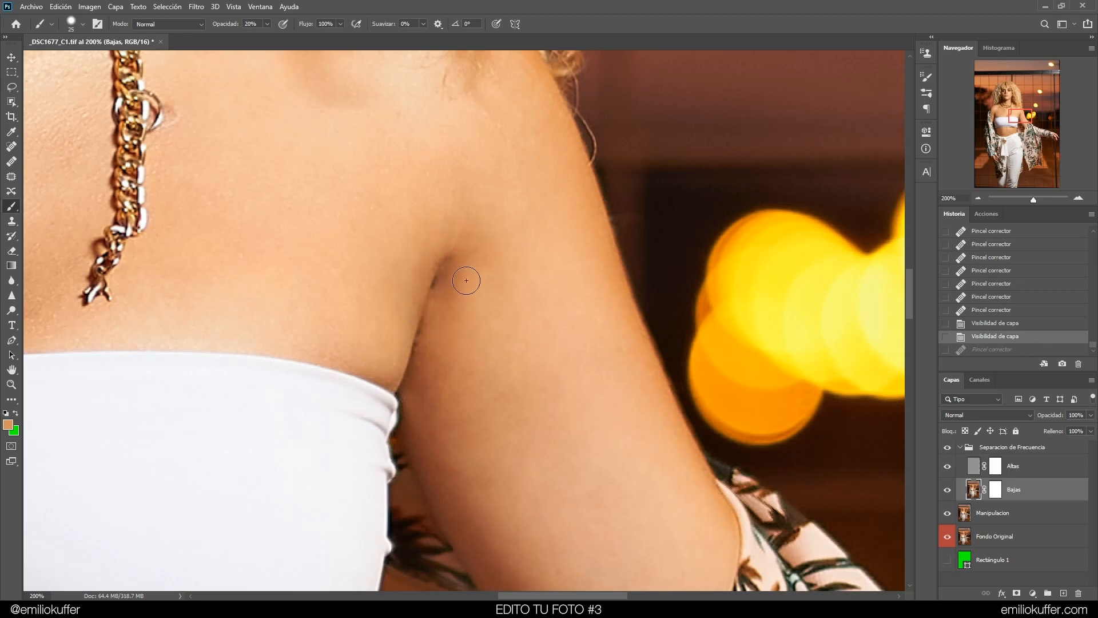
pyautogui.click(439, 321)
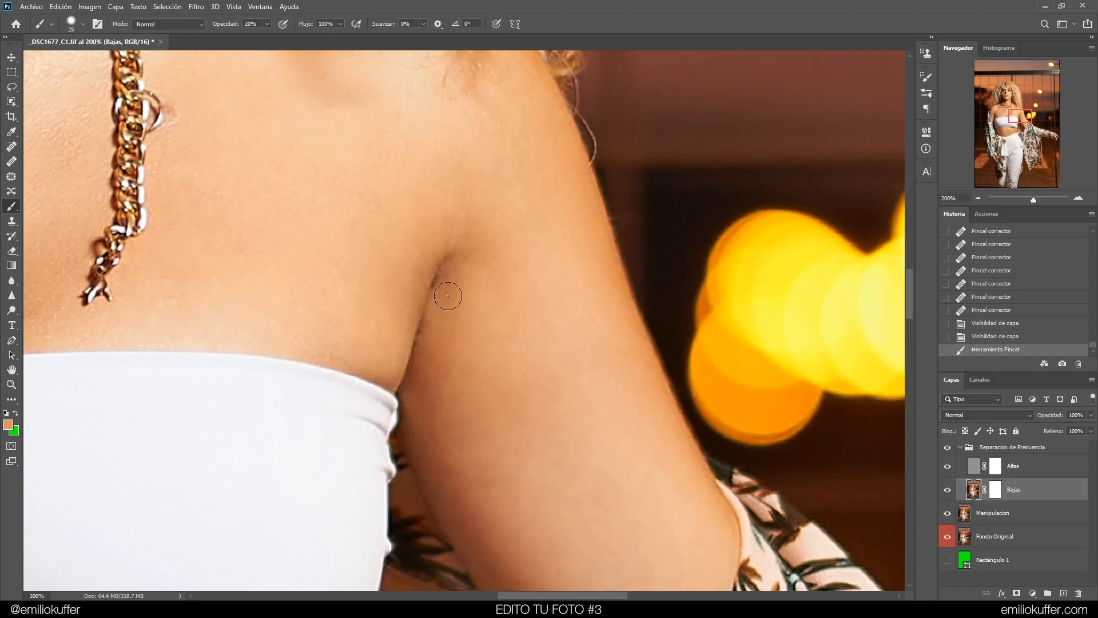
pyautogui.hotkey('ctrl', 'z')
# Try painting the crease with a 29 px, 60% hardness brush, undoing and redoing the strokes
pyautogui.keyDown('alt'); pyautogui.rightClick(502, 280); pyautogui.keyUp('alt')
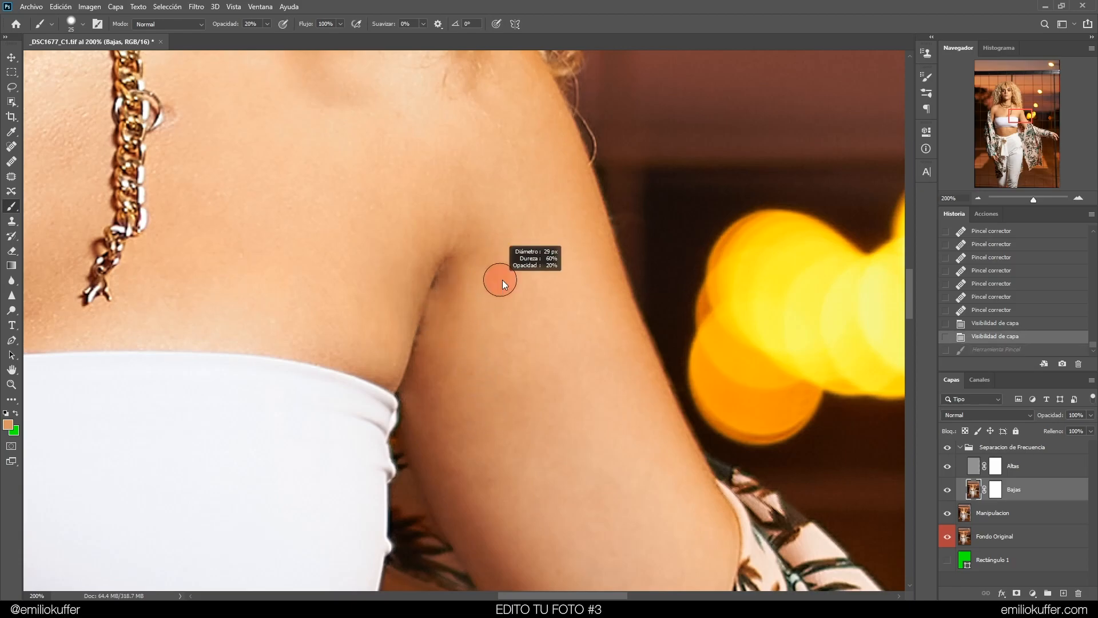
pyautogui.moveTo(500, 257); pyautogui.dragTo(496, 257)
pyautogui.moveTo(460, 297)
pyautogui.mouseDown()
pyautogui.moveTo(441, 269)
pyautogui.moveTo(439, 294)
pyautogui.mouseUp()
pyautogui.hotkey('ctrl', 'z')
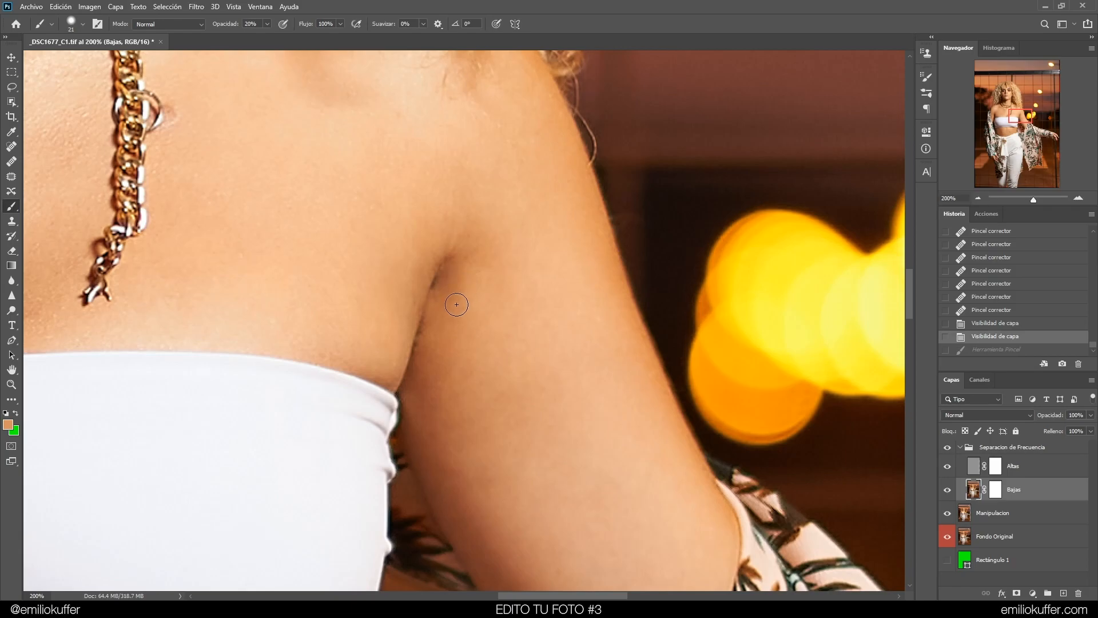
pyautogui.hotkey('ctrl', 'shift', 'z')
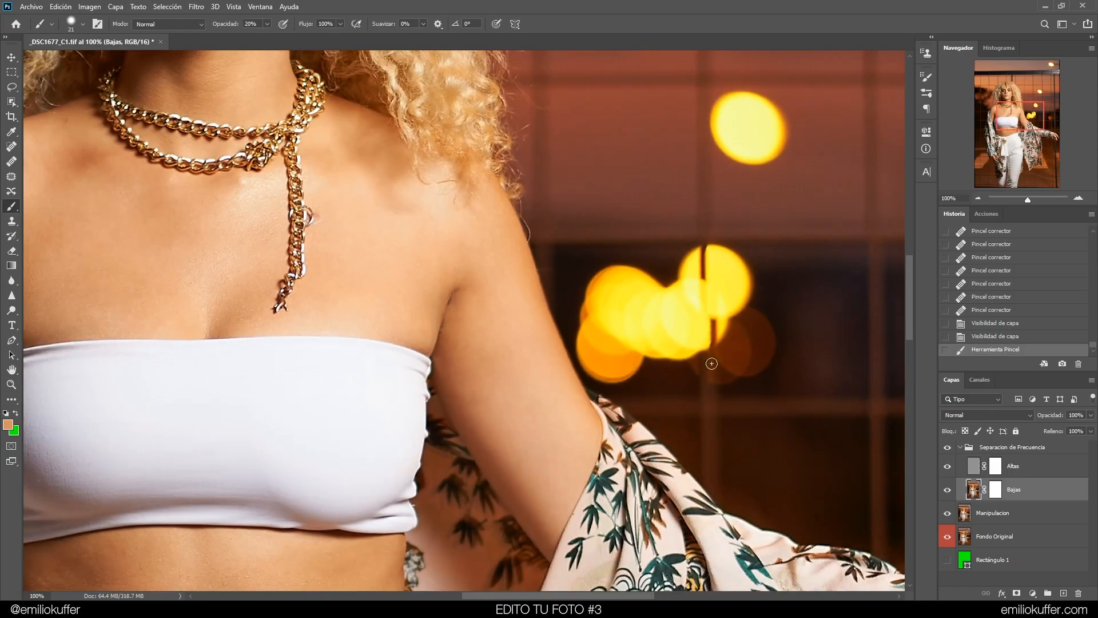
pyautogui.hotkey('ctrl', 'z')
pyautogui.click(985, 352)
pyautogui.click(987, 341)
# Paint soft brush strokes over the armpit crease on the Bajas layer to even out its tone
pyautogui.hotkey('ctrl', '+')
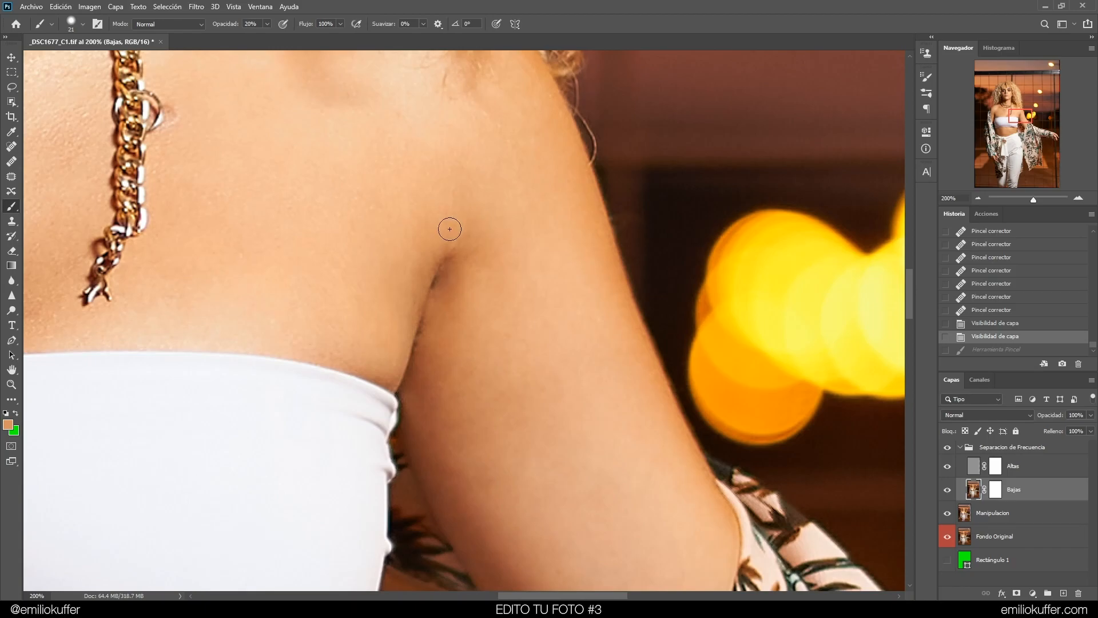
pyautogui.moveTo(490, 281); pyautogui.dragTo(502, 212)
pyautogui.moveTo(453, 279)
pyautogui.mouseDown()
pyautogui.moveTo(431, 407)
pyautogui.moveTo(429, 379)
pyautogui.mouseUp()
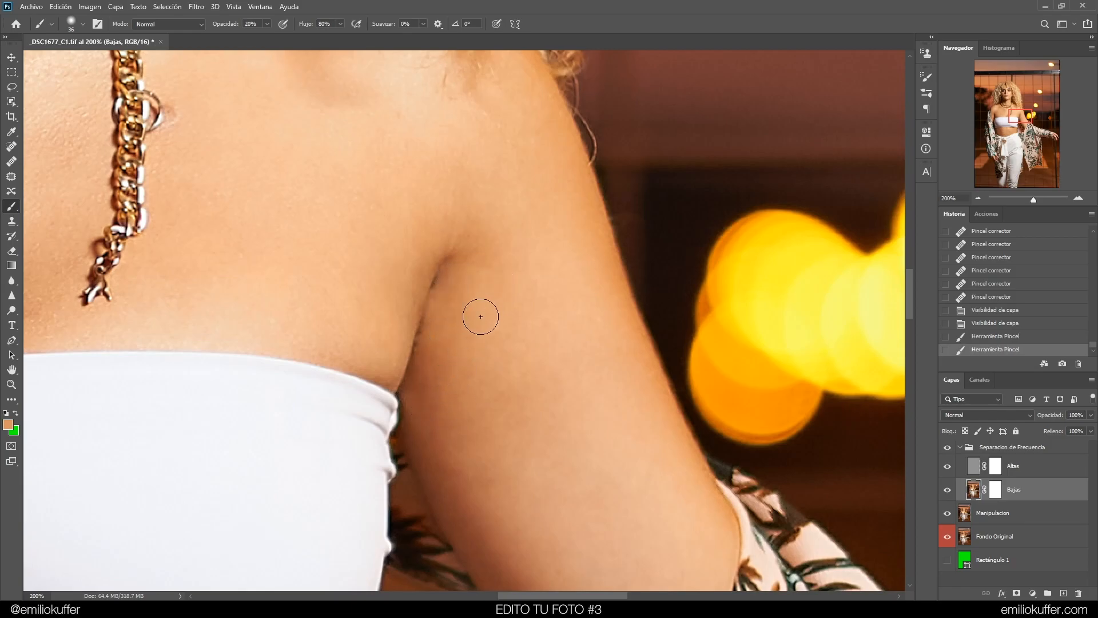
# Compare the painted armpit through history and toggle the frequency separation group in a wider view
pyautogui.click(977, 325)
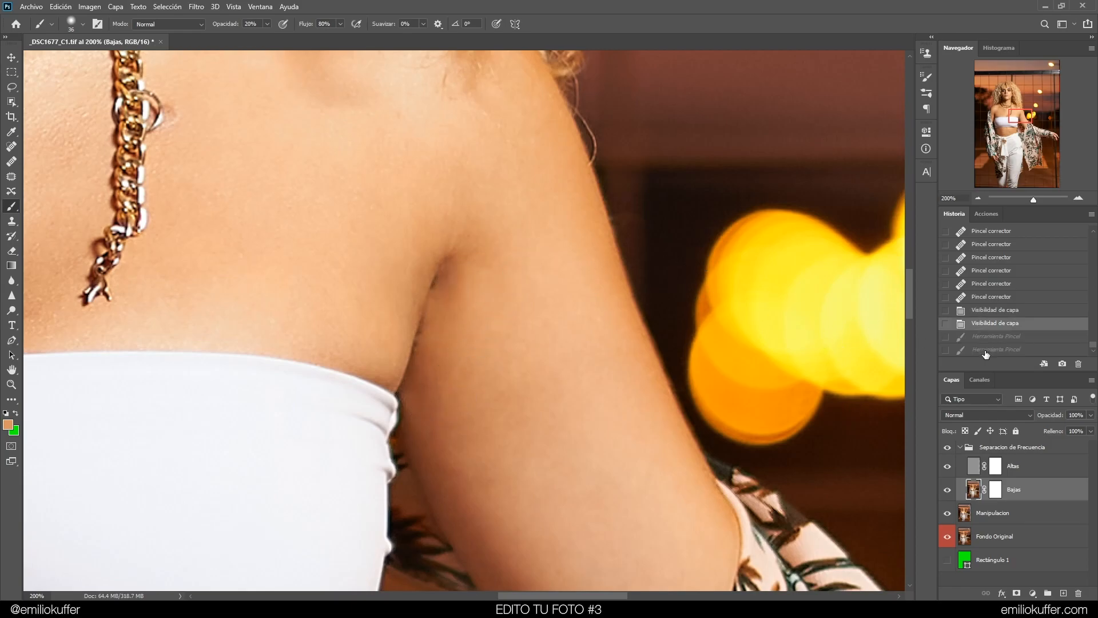
pyautogui.click(985, 350)
pyautogui.click(977, 198)
pyautogui.click(977, 198)
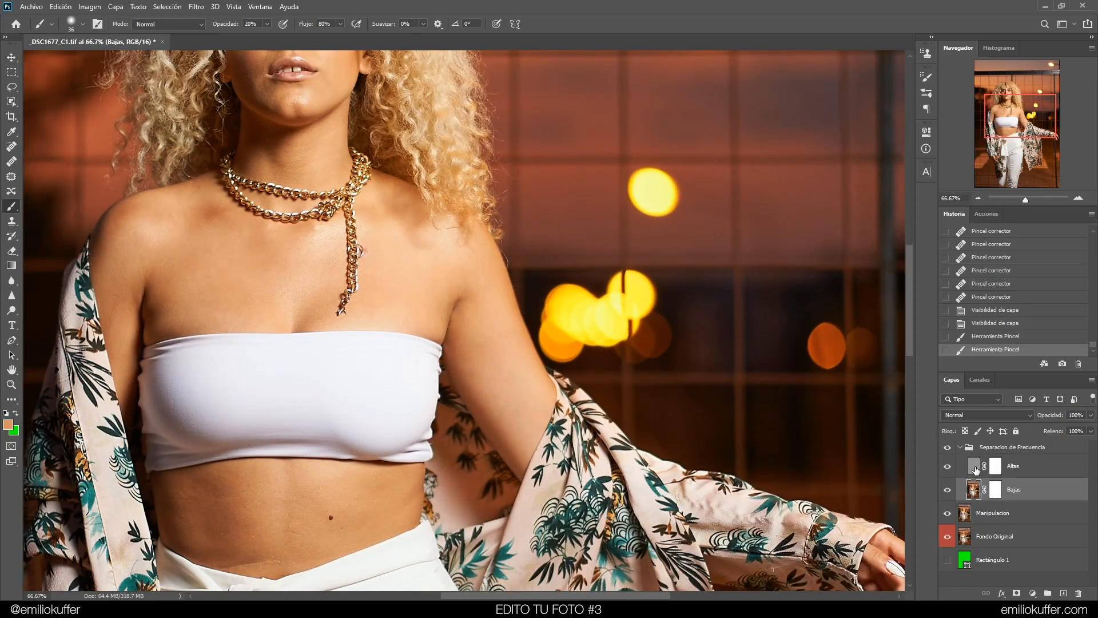
pyautogui.click(947, 448)
pyautogui.click(947, 448)
pyautogui.click(948, 449)
pyautogui.click(947, 448)
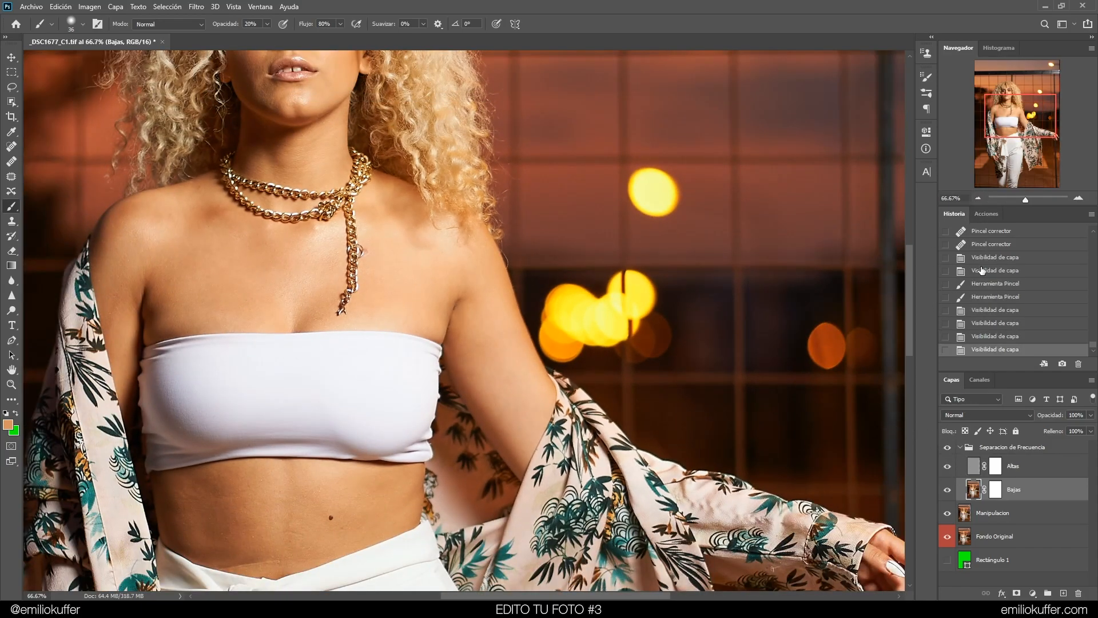
pyautogui.click(1077, 198)
pyautogui.click(1078, 199)
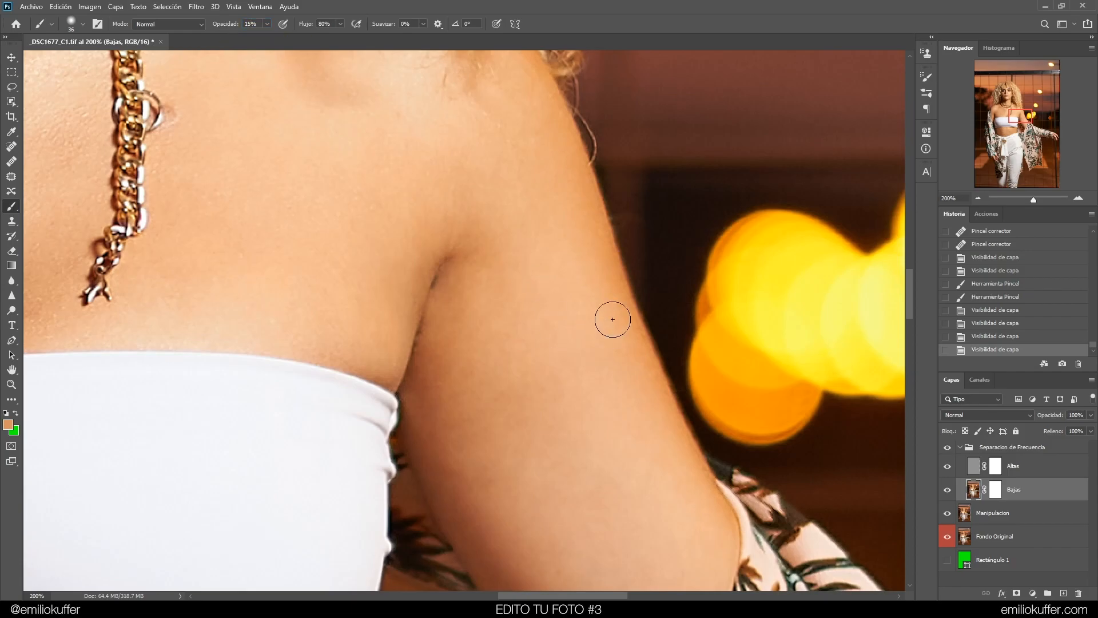
# Paint more soft brush strokes over the armpit crease on the Bajas layer to blend its tone
pyautogui.keyDown('alt'); pyautogui.click(493, 254); pyautogui.keyUp('alt')
pyautogui.moveTo(486, 257)
pyautogui.mouseDown()
pyautogui.moveTo(454, 243)
pyautogui.moveTo(471, 248)
pyautogui.moveTo(470, 283)
pyautogui.mouseUp()
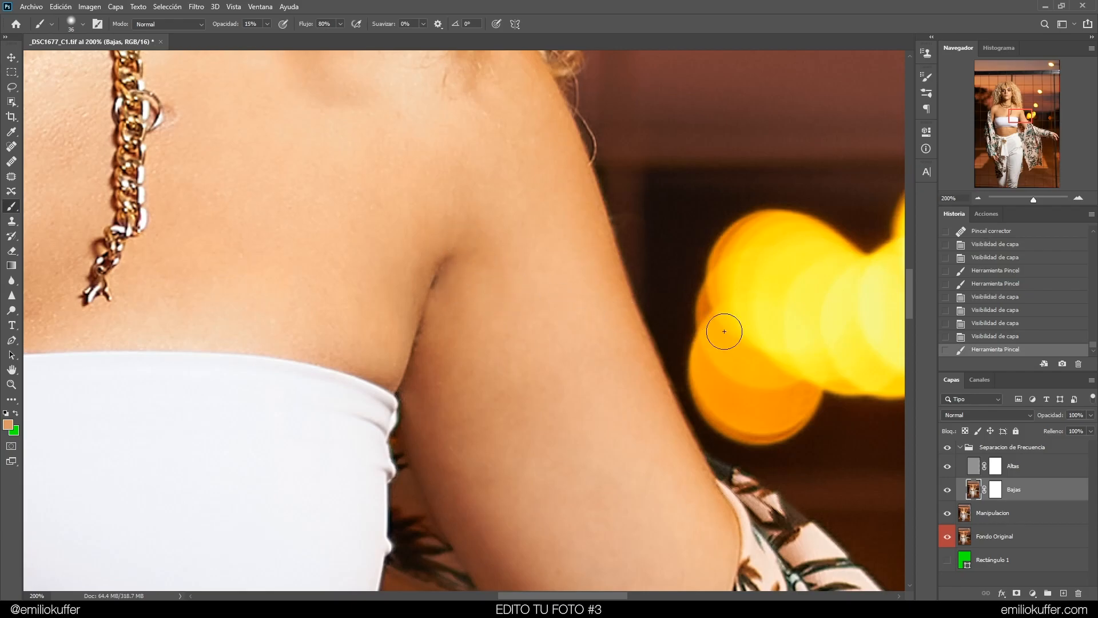
pyautogui.keyDown('alt'); pyautogui.click(400, 293); pyautogui.keyUp('alt')
pyautogui.keyDown('alt'); pyautogui.click(392, 294); pyautogui.keyUp('alt')
pyautogui.keyDown('alt'); pyautogui.rightClick(408, 275); pyautogui.keyUp('alt')
pyautogui.moveTo(420, 257); pyautogui.dragTo(432, 242)
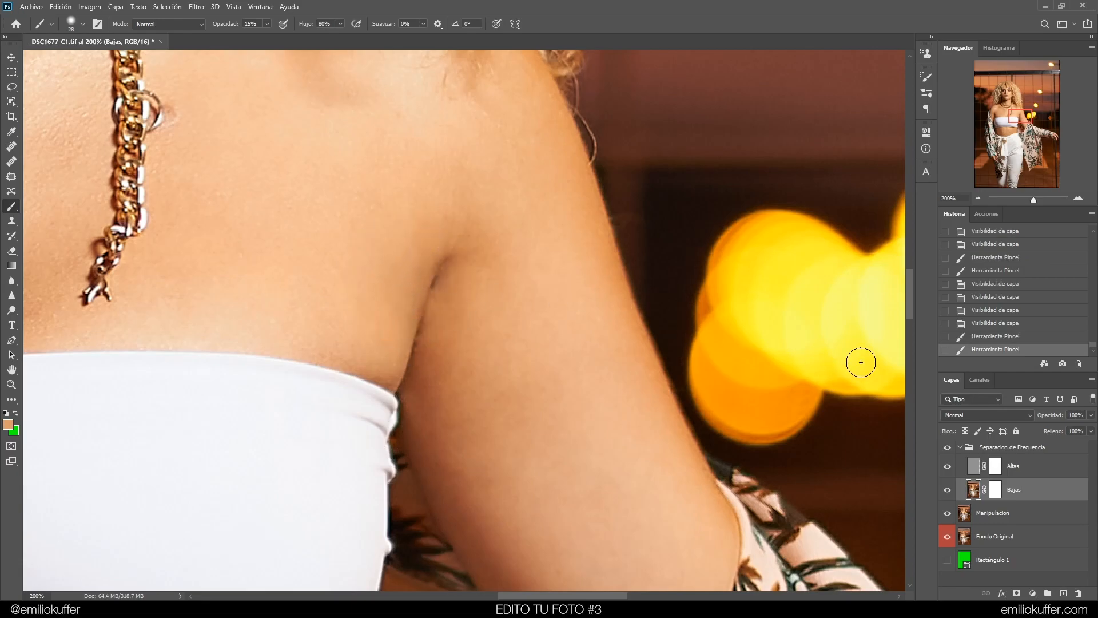
# Toggle the frequency separation group's visibility to compare the armpit before and after
pyautogui.click(947, 448)
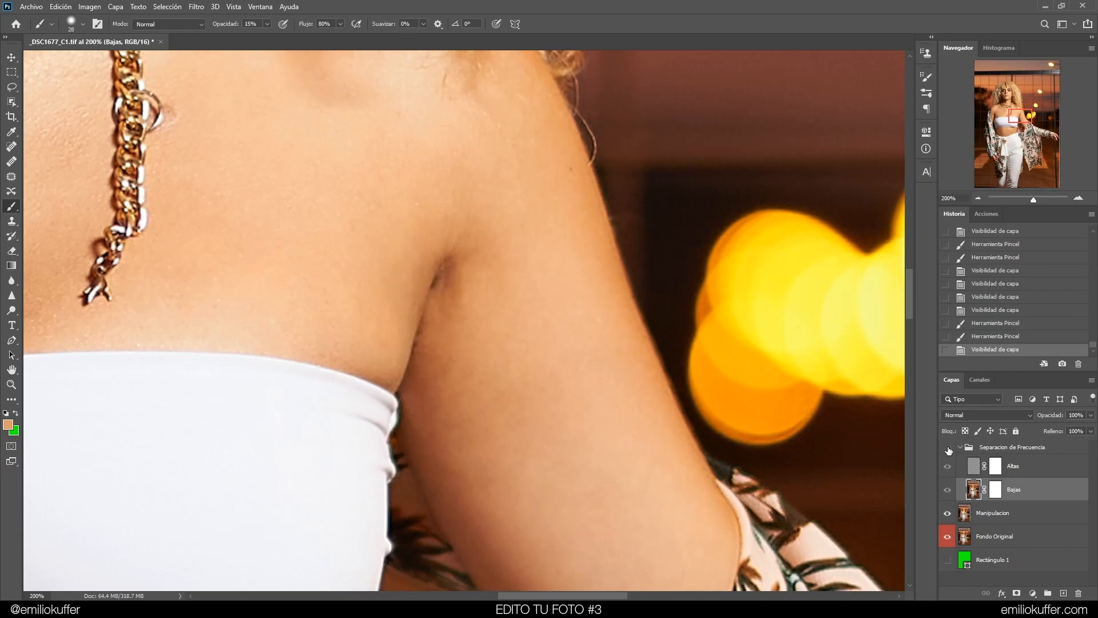
pyautogui.click(947, 448)
pyautogui.click(948, 448)
pyautogui.click(948, 449)
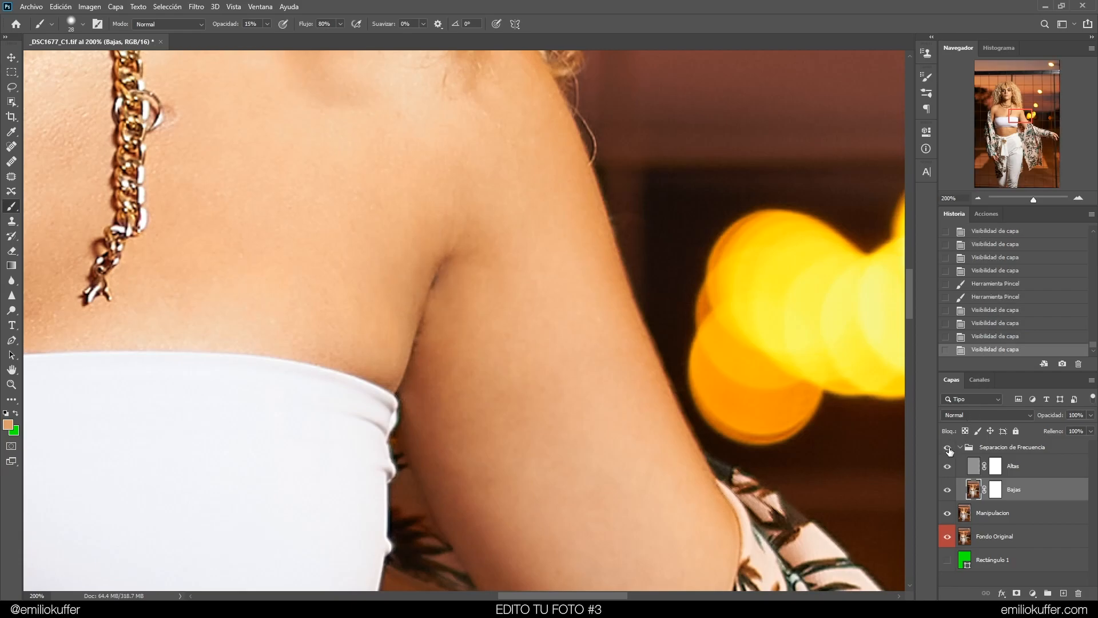
# Select the Altas layer and heal small blemishes around the armpit crease with the Healing Brush
pyautogui.click(974, 474)
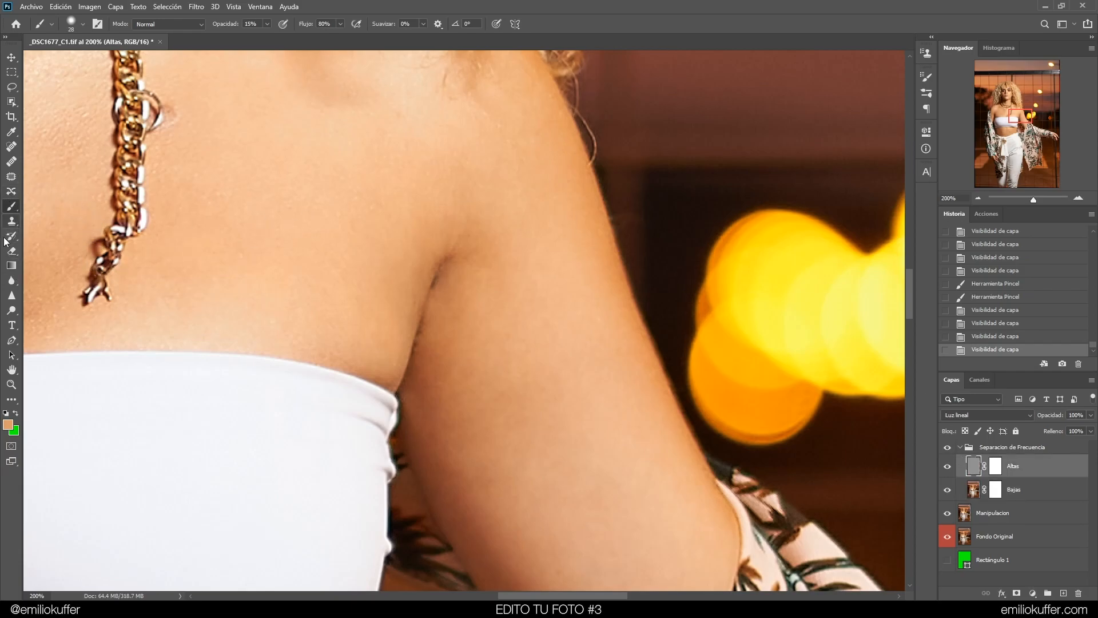
pyautogui.click(12, 162)
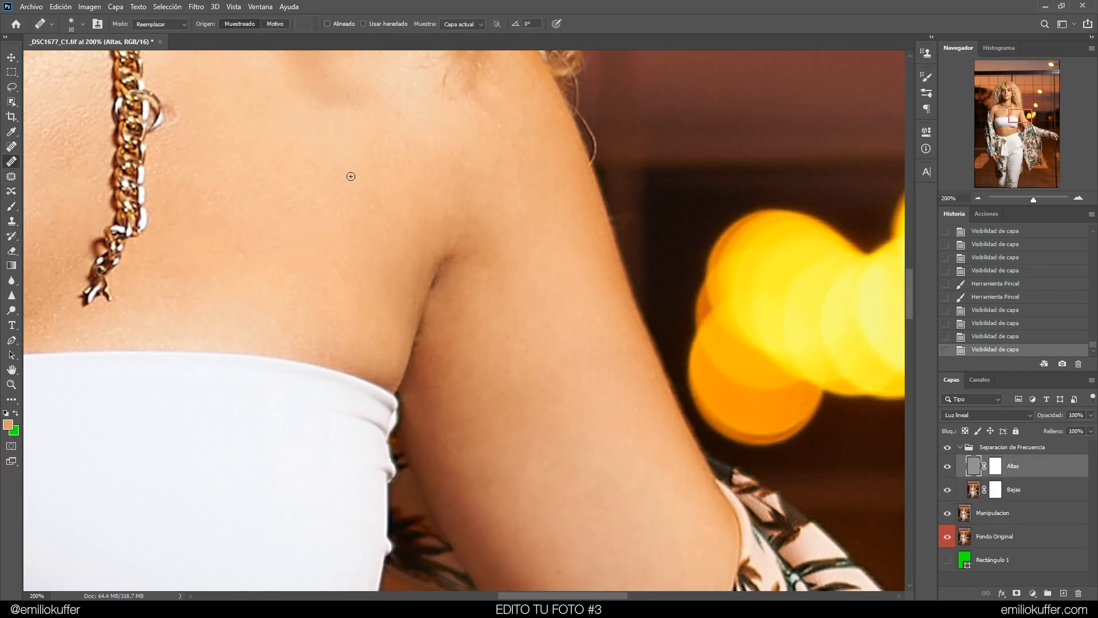
pyautogui.click(449, 244)
pyautogui.click(443, 234)
pyautogui.click(434, 251)
pyautogui.click(443, 242)
pyautogui.click(462, 239)
pyautogui.click(476, 249)
pyautogui.click(521, 229)
# Toggle the frequency separation group on and off to compare the retouched armpit in a wider view
pyautogui.scroll(-4, 492, 263)
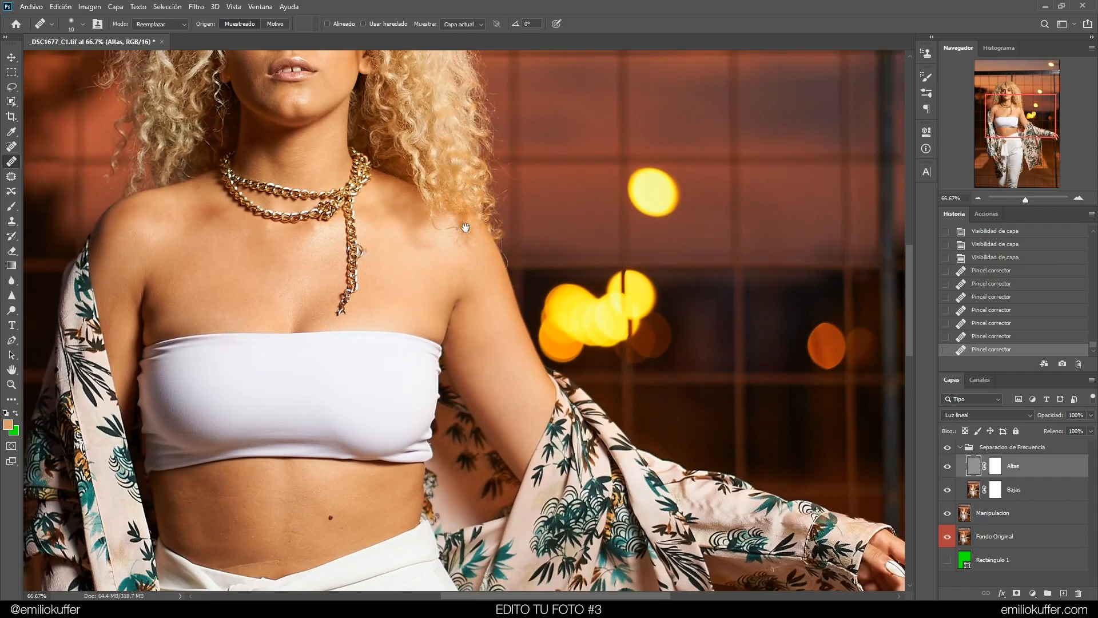
pyautogui.scroll(1, 535, 299)
pyautogui.click(948, 447)
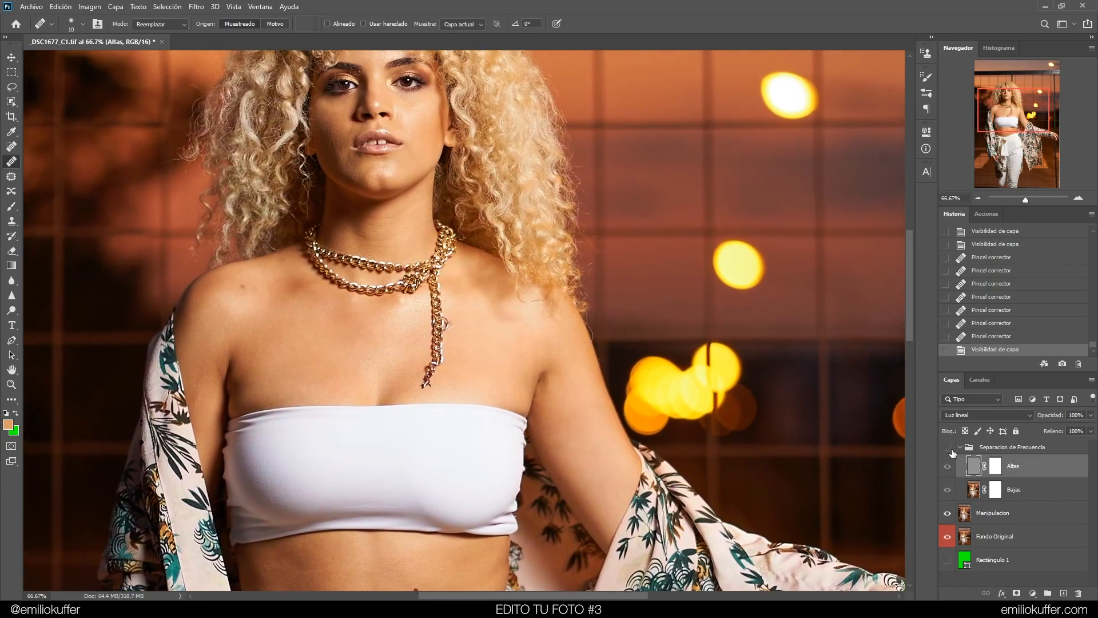
pyautogui.click(947, 447)
pyautogui.click(947, 447)
pyautogui.click(948, 448)
# Heal blemishes on the front of the shoulder and armpit on the Altas layer
pyautogui.moveTo(526, 171); pyautogui.dragTo(497, 154)
pyautogui.moveTo(523, 348); pyautogui.dragTo(578, 237)
pyautogui.scroll(5, 577, 237)
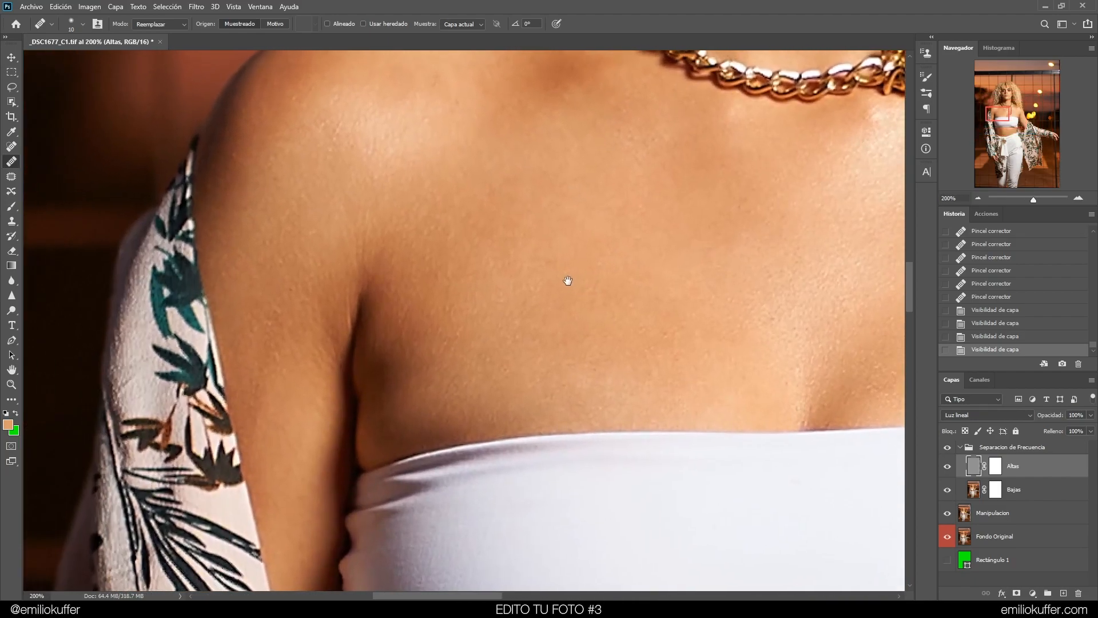
pyautogui.moveTo(568, 280); pyautogui.dragTo(585, 273)
pyautogui.moveTo(364, 319); pyautogui.dragTo(358, 295)
pyautogui.click(380, 240)
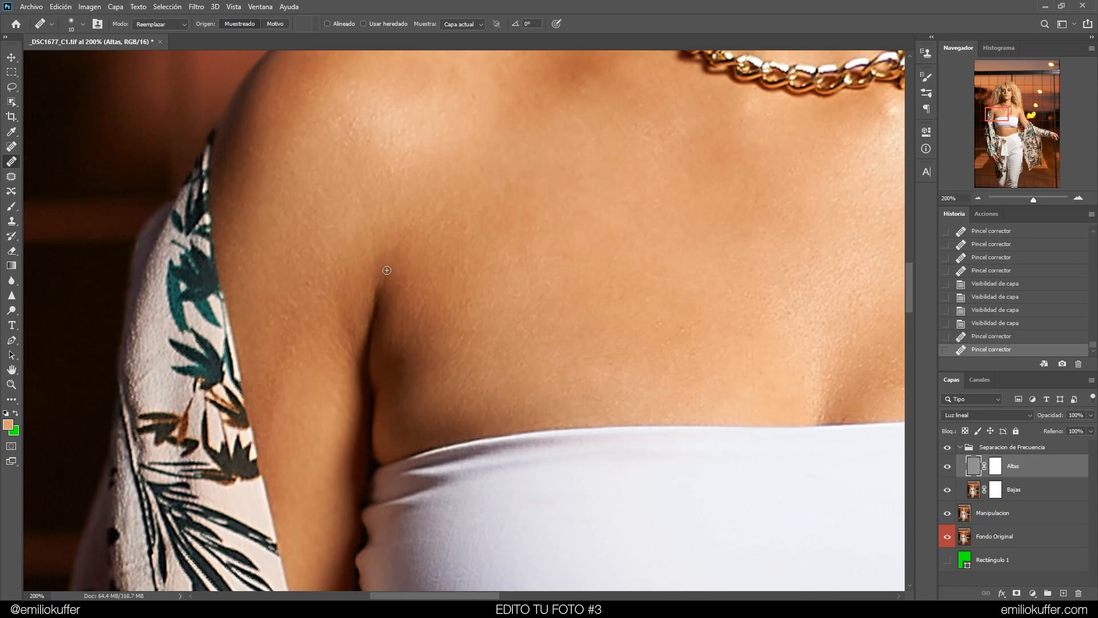
pyautogui.click(386, 216)
pyautogui.moveTo(534, 292); pyautogui.dragTo(461, 270)
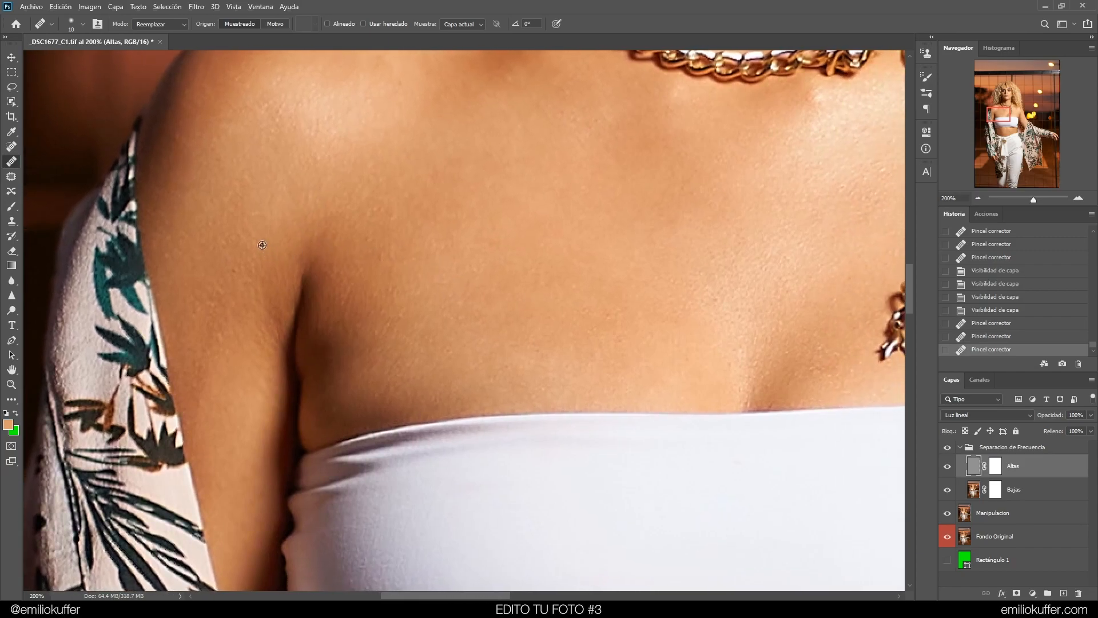
pyautogui.click(244, 259)
pyautogui.click(233, 271)
pyautogui.click(252, 215)
# Heal small spots on the shoulder below the necklace near the collarbone
pyautogui.hotkey('ctrl', '-')
pyautogui.hotkey('ctrl', '-')
pyautogui.moveTo(693, 228)
pyautogui.mouseDown()
pyautogui.moveTo(633, 294)
pyautogui.moveTo(605, 406)
pyautogui.moveTo(672, 314)
pyautogui.moveTo(680, 319)
pyautogui.mouseUp()
pyautogui.hotkey('ctrl', '+')
pyautogui.hotkey('ctrl', '+')
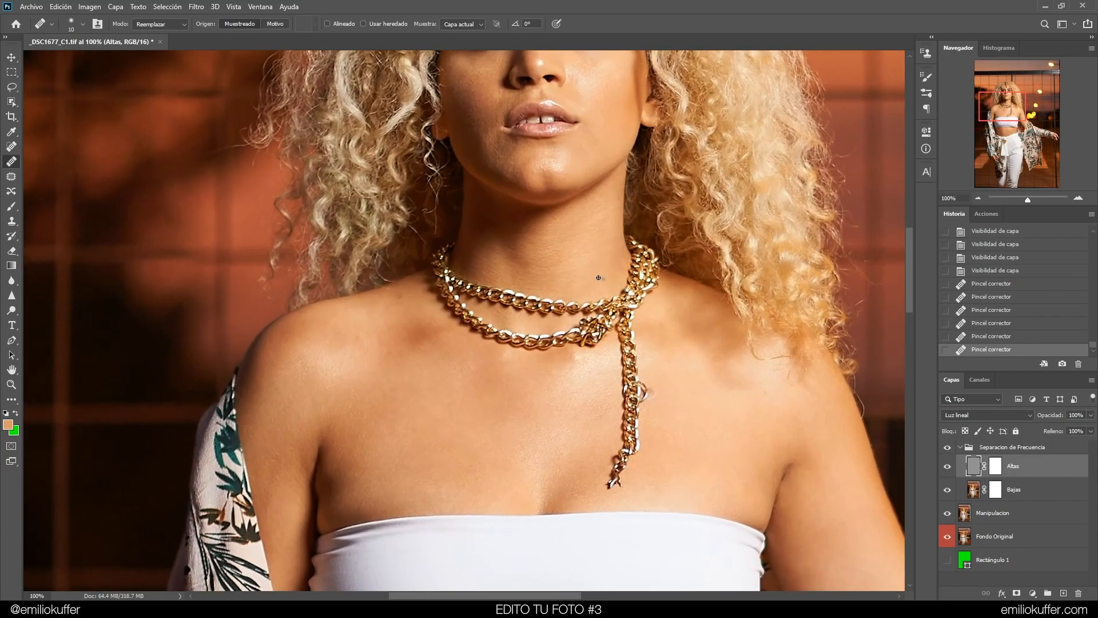
pyautogui.moveTo(492, 297); pyautogui.dragTo(575, 177)
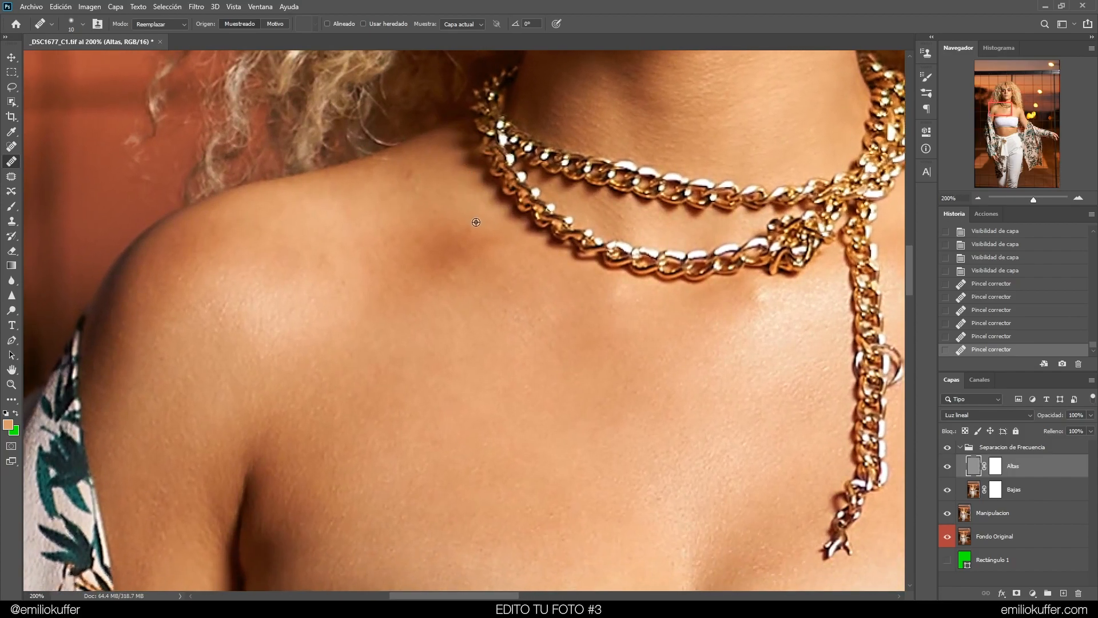
pyautogui.click(434, 212)
pyautogui.click(426, 196)
pyautogui.click(414, 200)
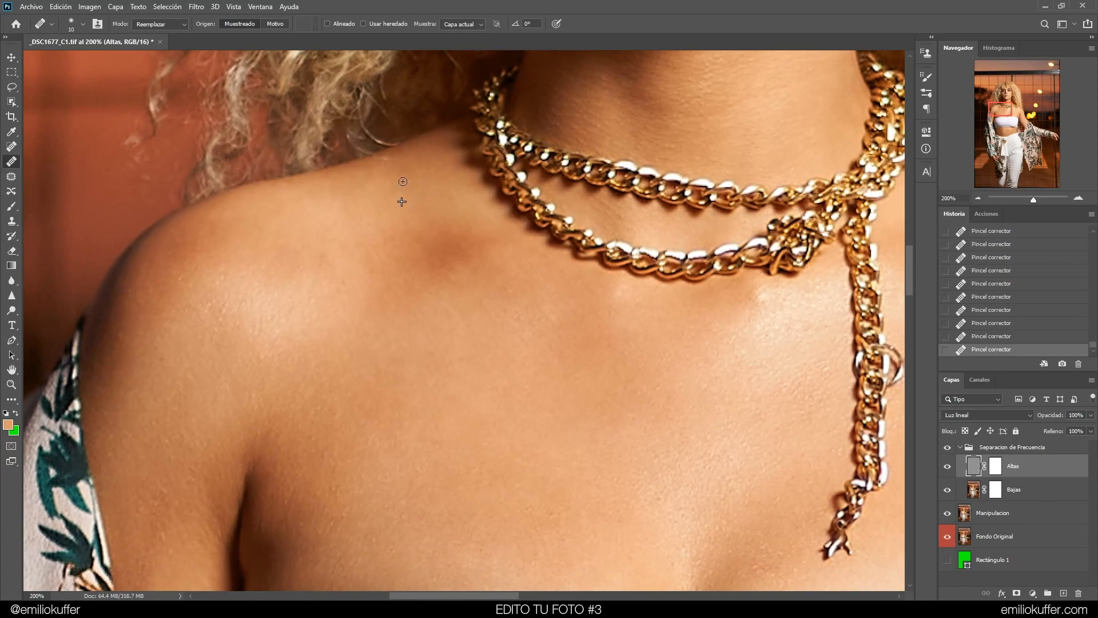
# Heal blemishes on the belly around and above the mole on the Altas layer
pyautogui.moveTo(704, 326); pyautogui.dragTo(521, 337)
pyautogui.scroll(-8, 522, 337)
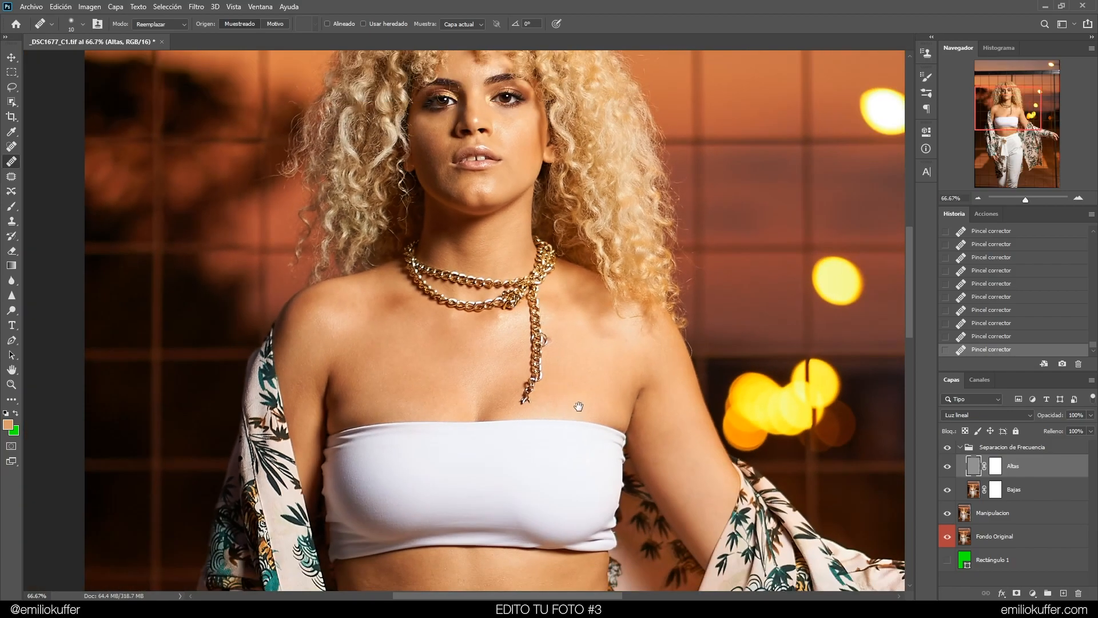
pyautogui.moveTo(579, 407); pyautogui.dragTo(557, 180)
pyautogui.hotkey('ctrl', '+')
pyautogui.moveTo(516, 378); pyautogui.dragTo(549, 282)
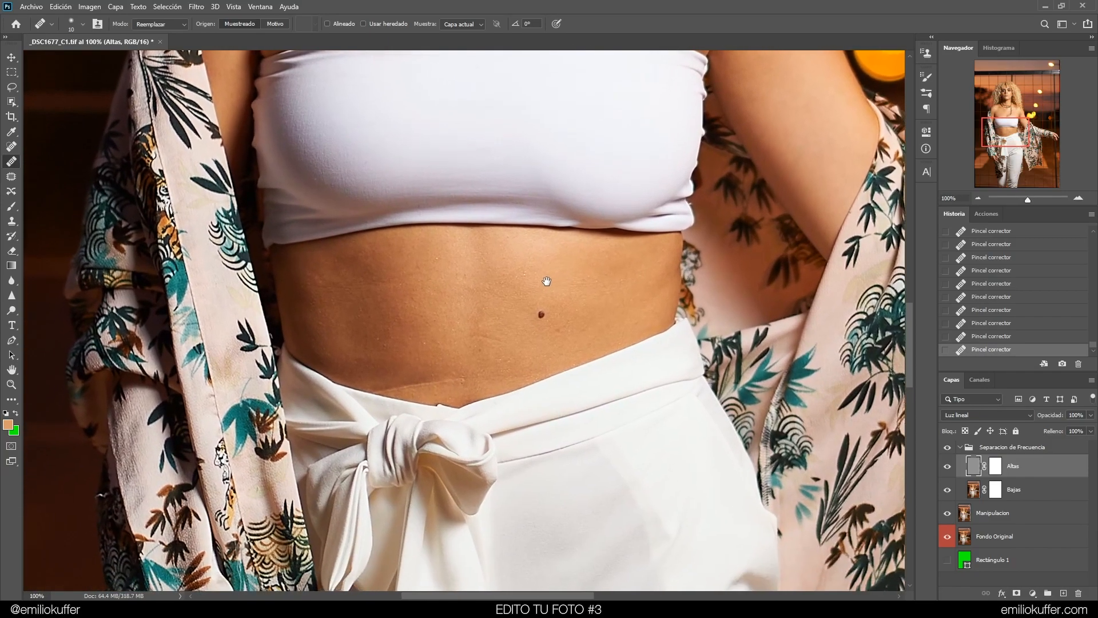
pyautogui.hotkey('ctrl', '+')
pyautogui.moveTo(640, 255); pyautogui.dragTo(575, 318)
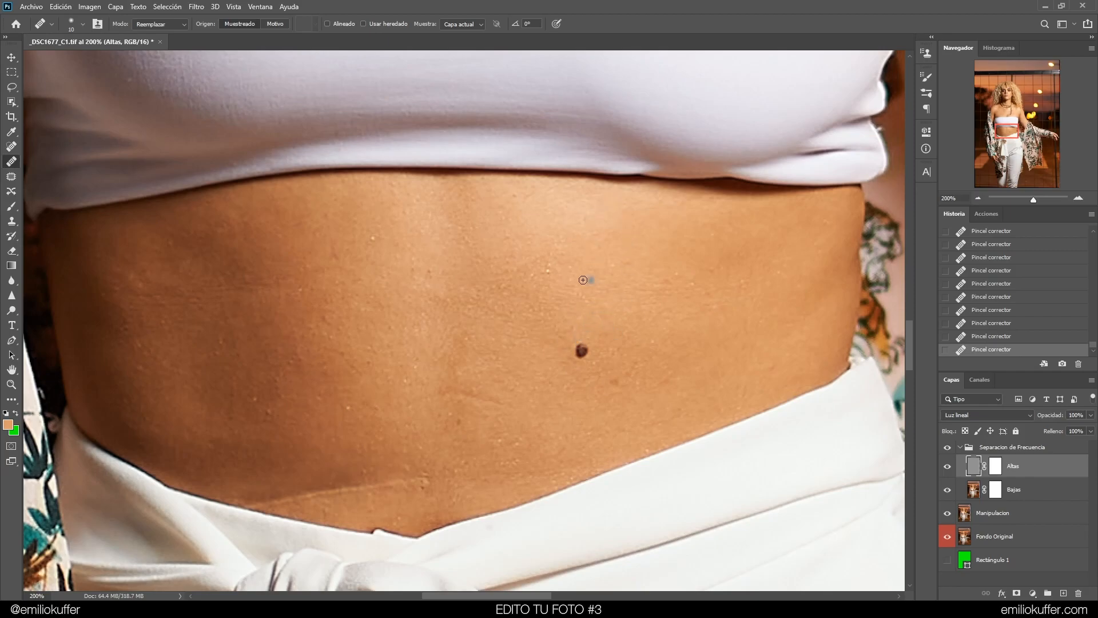
pyautogui.moveTo(585, 341)
pyautogui.mouseDown()
pyautogui.moveTo(598, 283)
pyautogui.moveTo(599, 318)
pyautogui.mouseUp()
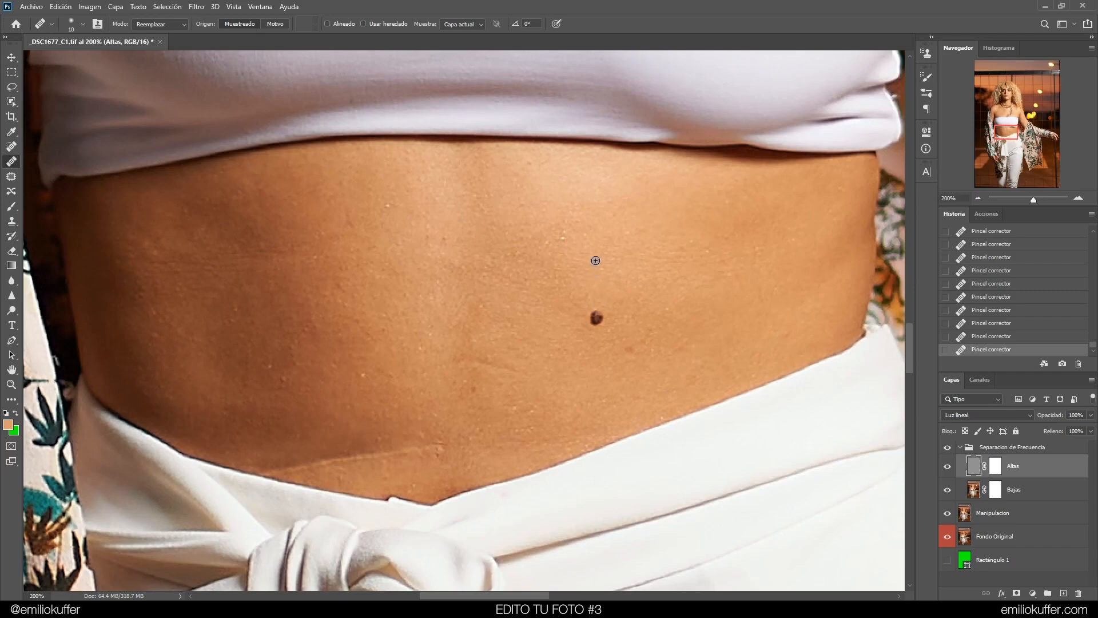
pyautogui.moveTo(652, 202); pyautogui.dragTo(645, 227)
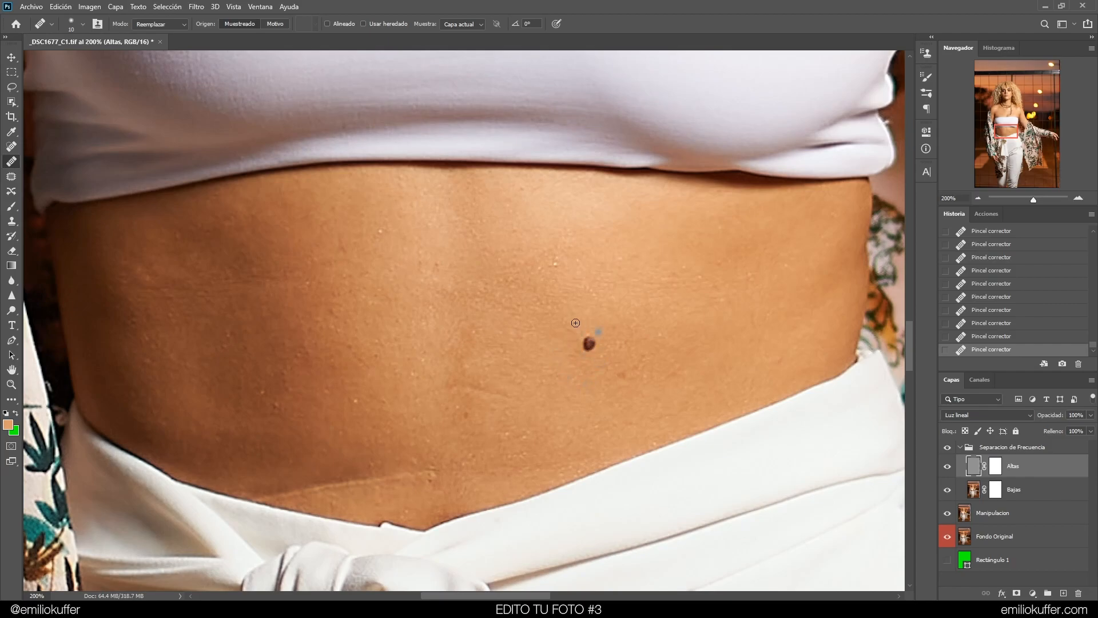
pyautogui.moveTo(598, 313); pyautogui.dragTo(582, 298)
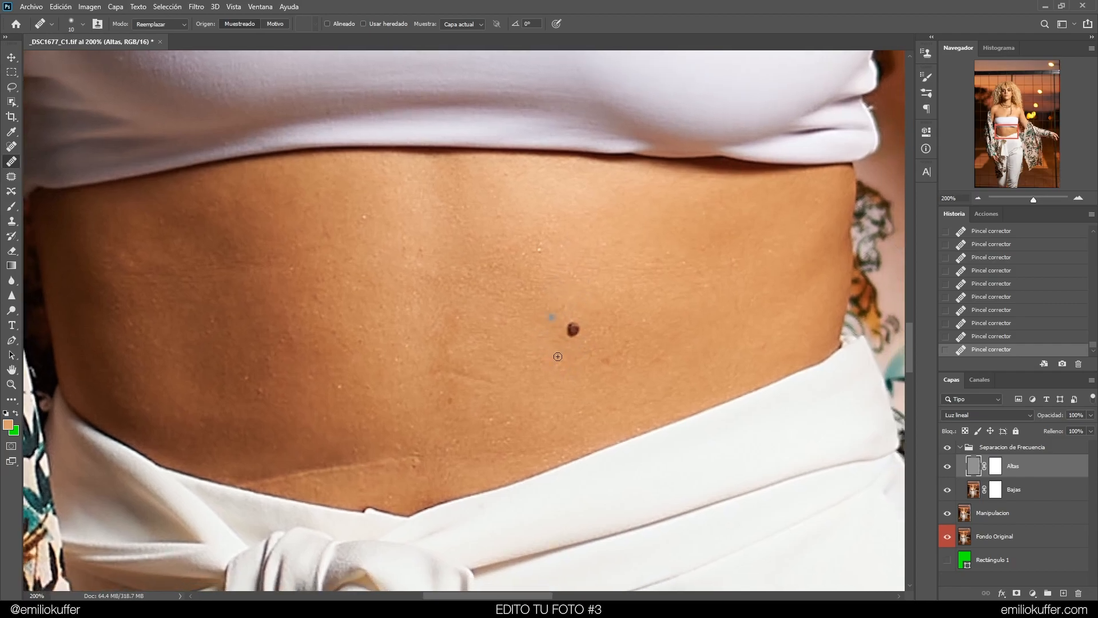
pyautogui.moveTo(606, 262); pyautogui.dragTo(596, 285)
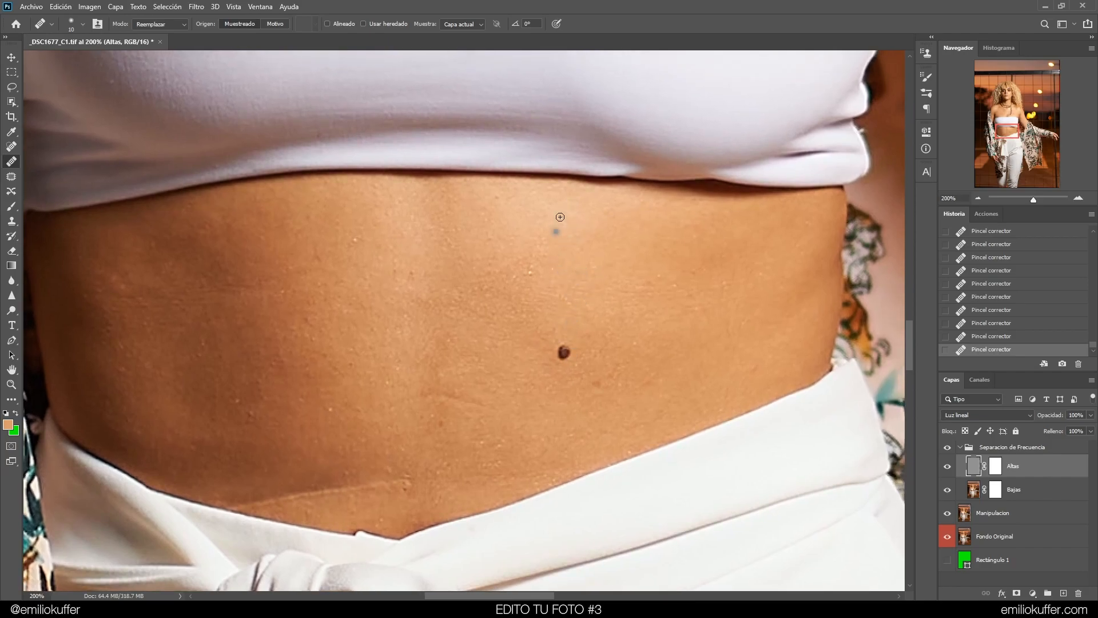
pyautogui.moveTo(579, 253); pyautogui.dragTo(591, 265)
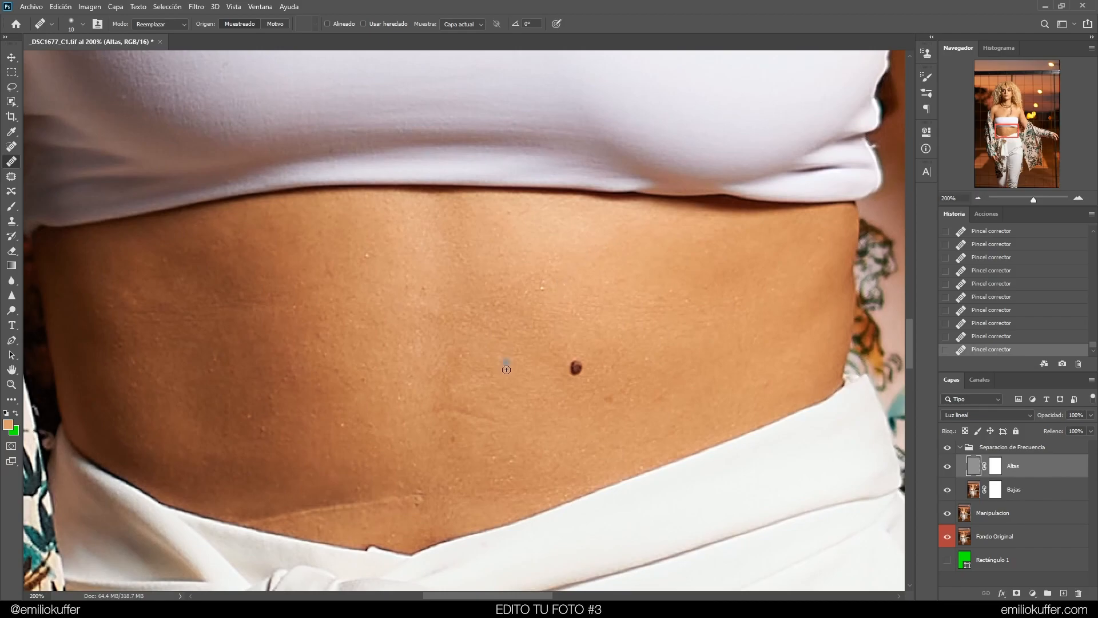
pyautogui.moveTo(506, 366); pyautogui.dragTo(544, 326)
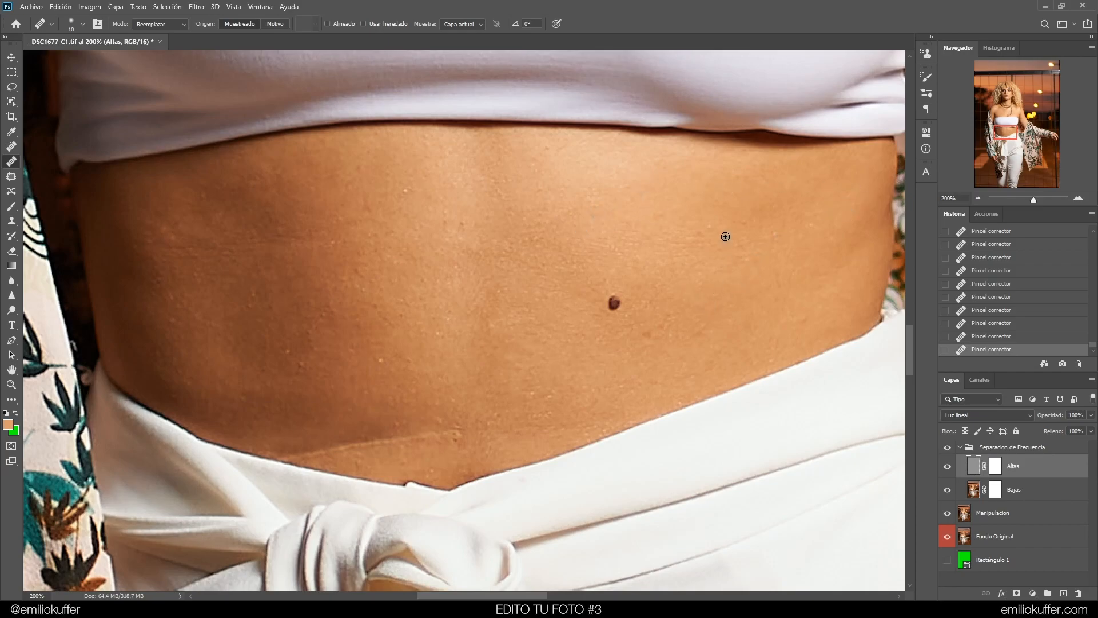
# Heal spots along the lower belly near the waistband, undoing and redoing several attempts
pyautogui.click(593, 388)
pyautogui.moveTo(433, 436)
pyautogui.mouseDown()
pyautogui.moveTo(279, 455)
pyautogui.moveTo(297, 459)
pyautogui.mouseUp()
pyautogui.keyDown('alt'); pyautogui.click(359, 457); pyautogui.keyUp('alt')
pyautogui.click(347, 432)
pyautogui.keyDown('alt'); pyautogui.click(365, 445); pyautogui.keyUp('alt')
pyautogui.hotkey('ctrl', 'z')
pyautogui.click(296, 460)
pyautogui.hotkey('ctrl', 'z')
pyautogui.hotkey('ctrl', 'shift', 'z')
pyautogui.hotkey('ctrl', 'z')
pyautogui.keyDown('alt'); pyautogui.click(295, 435); pyautogui.keyUp('alt')
pyautogui.hotkey('ctrl', 'z')
pyautogui.hotkey('ctrl', 'z')
# Heal remaining blemishes across the lower and upper belly, then toggle the group to compare
pyautogui.moveTo(339, 428); pyautogui.dragTo(350, 459)
pyautogui.keyDown('alt'); pyautogui.click(381, 467); pyautogui.keyUp('alt')
pyautogui.moveTo(414, 440); pyautogui.dragTo(398, 429)
pyautogui.keyDown('alt'); pyautogui.click(384, 374); pyautogui.keyUp('alt')
pyautogui.click(381, 361)
pyautogui.moveTo(403, 365); pyautogui.dragTo(400, 369)
pyautogui.keyDown('alt'); pyautogui.click(410, 205); pyautogui.keyUp('alt')
pyautogui.moveTo(404, 191); pyautogui.dragTo(445, 217)
pyautogui.keyDown('alt'); pyautogui.click(426, 197); pyautogui.keyUp('alt')
pyautogui.keyDown('alt'); pyautogui.click(466, 211); pyautogui.keyUp('alt')
pyautogui.moveTo(458, 221); pyautogui.dragTo(444, 230)
pyautogui.keyDown('alt'); pyautogui.click(546, 148); pyautogui.keyUp('alt')
pyautogui.click(588, 165)
pyautogui.keyDown('alt'); pyautogui.click(210, 289); pyautogui.keyUp('alt')
pyautogui.moveTo(185, 303); pyautogui.dragTo(153, 292)
pyautogui.moveTo(424, 291); pyautogui.dragTo(416, 290)
pyautogui.click(948, 448)
pyautogui.click(947, 448)
# Heal more small spots across the belly around the mole on the Altas layer
pyautogui.hotkey('ctrl', '-')
pyautogui.hotkey('ctrl', '-')
pyautogui.hotkey('ctrl', '+')
pyautogui.hotkey('ctrl', '+')
pyautogui.moveTo(616, 248)
pyautogui.mouseDown()
pyautogui.moveTo(554, 267)
pyautogui.moveTo(565, 234)
pyautogui.mouseUp()
pyautogui.click(474, 359)
pyautogui.click(478, 363)
pyautogui.click(486, 375)
pyautogui.click(498, 385)
pyautogui.click(509, 378)
pyautogui.click(598, 321)
pyautogui.click(587, 313)
pyautogui.click(601, 267)
pyautogui.keyDown('alt'); pyautogui.click(561, 305); pyautogui.keyUp('alt')
pyautogui.click(543, 273)
pyautogui.keyDown('alt'); pyautogui.click(522, 253); pyautogui.keyUp('alt')
pyautogui.click(512, 270)
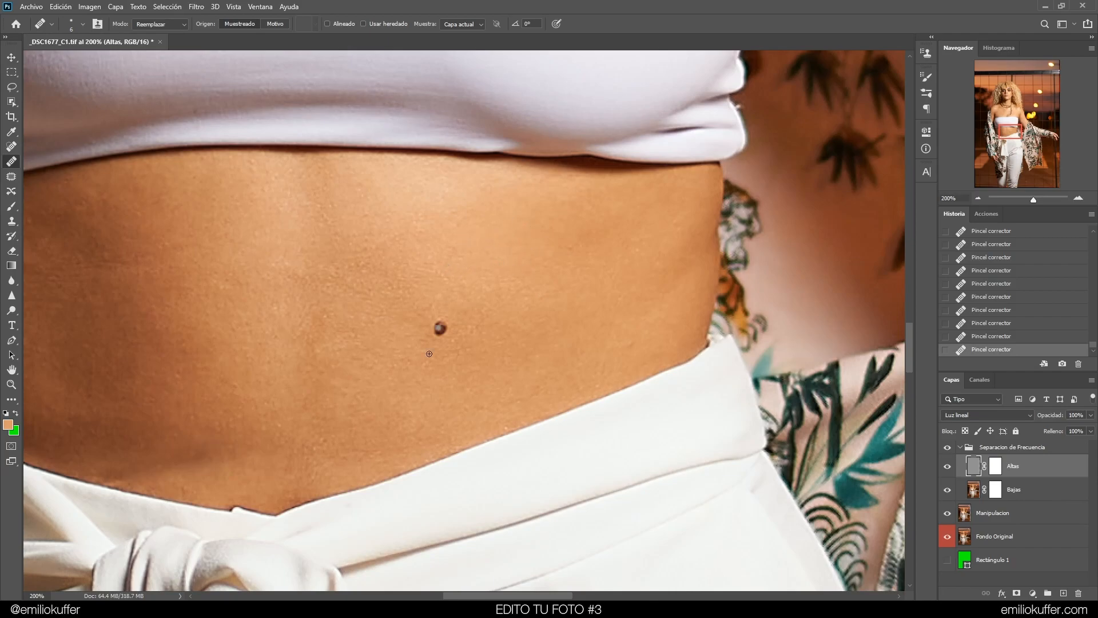
# Toggle the frequency separation group repeatedly to compare the retouched belly in a wider view
pyautogui.hotkey('ctrl', '-')
pyautogui.hotkey('ctrl', '-')
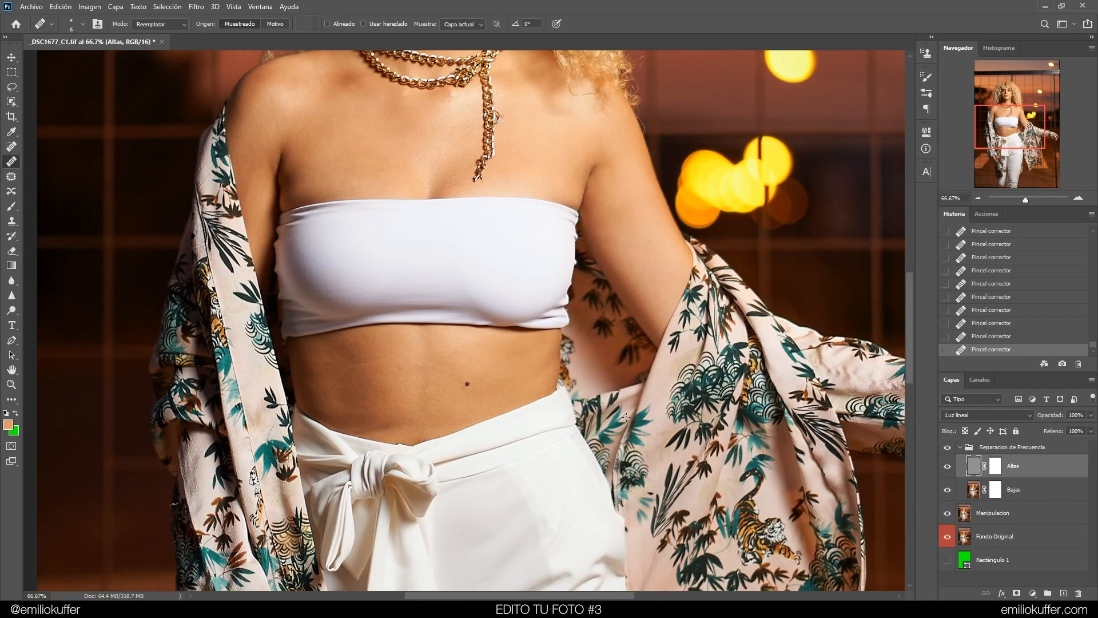
pyautogui.click(947, 447)
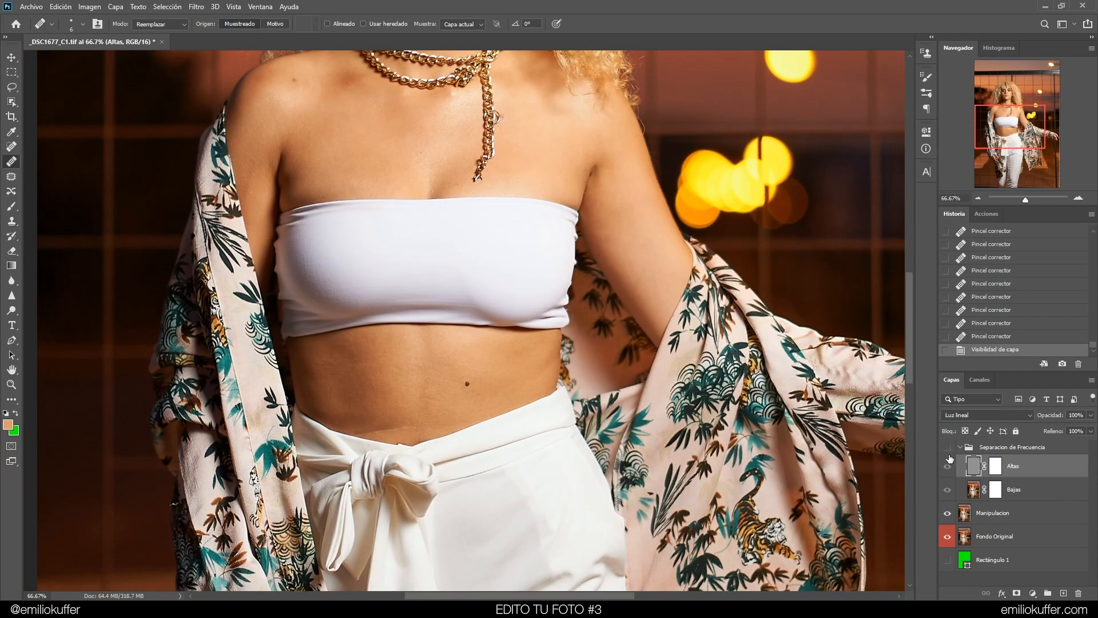
pyautogui.click(946, 448)
pyautogui.hotkey('ctrl', '+')
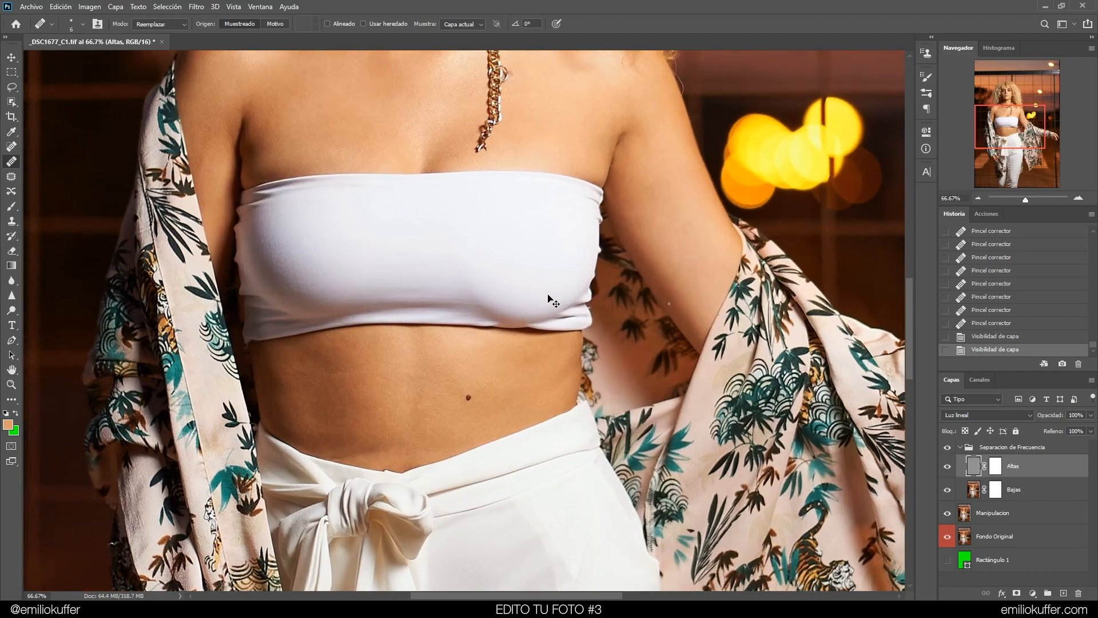
pyautogui.moveTo(518, 347); pyautogui.dragTo(580, 248)
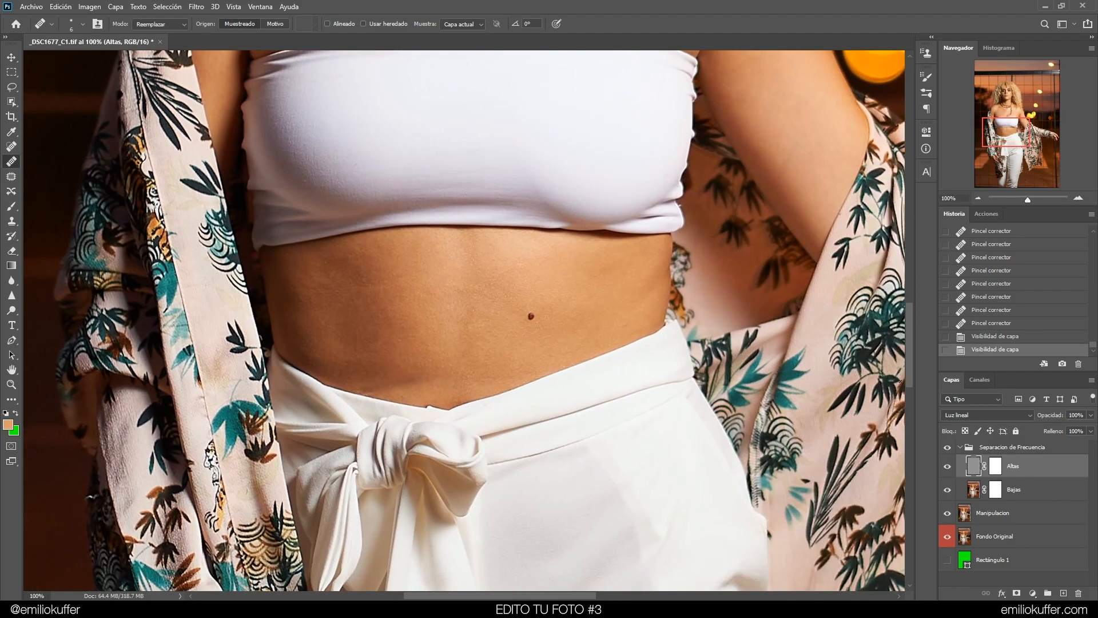
pyautogui.click(947, 448)
pyautogui.click(947, 449)
pyautogui.click(947, 448)
pyautogui.click(948, 449)
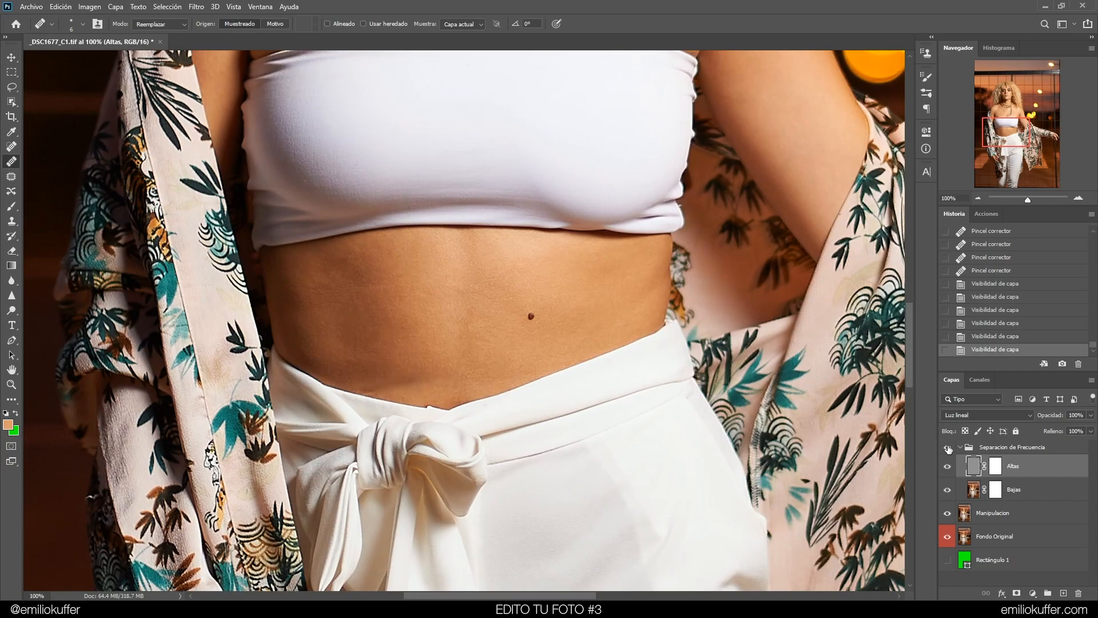
# Try a healing stroke along the shoulder's outer edge and undo it
pyautogui.moveTo(592, 141)
pyautogui.mouseDown()
pyautogui.moveTo(568, 225)
pyautogui.moveTo(404, 351)
pyautogui.moveTo(507, 417)
pyautogui.moveTo(662, 363)
pyautogui.moveTo(674, 456)
pyautogui.moveTo(522, 461)
pyautogui.moveTo(636, 284)
pyautogui.moveTo(557, 291)
pyautogui.moveTo(502, 212)
pyautogui.mouseUp()
pyautogui.scroll(1, 603, 278)
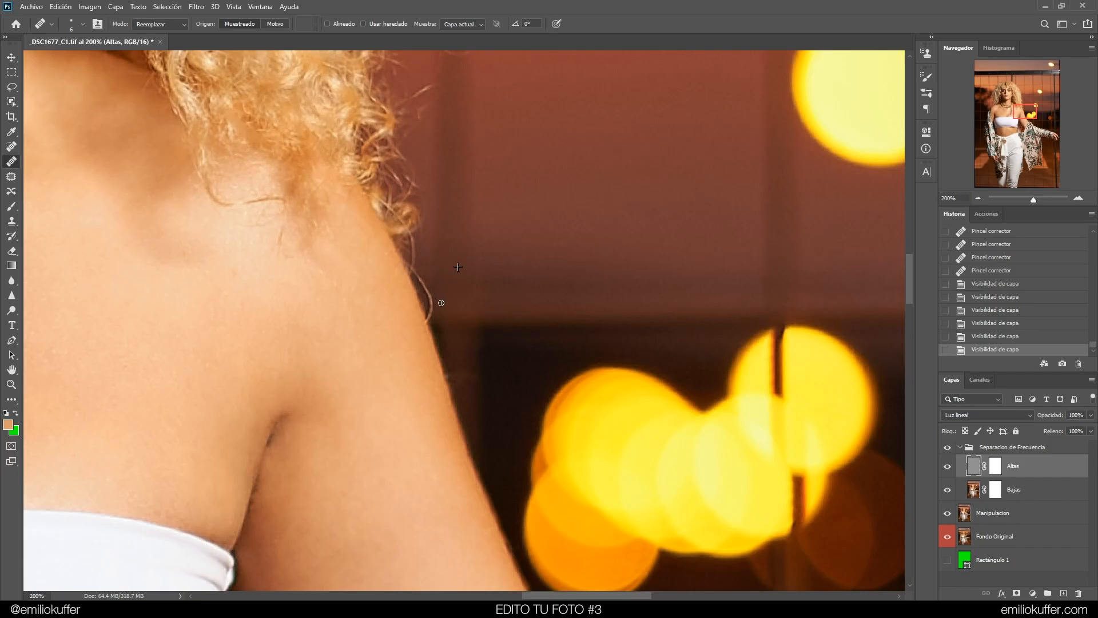
pyautogui.moveTo(430, 313); pyautogui.dragTo(416, 270)
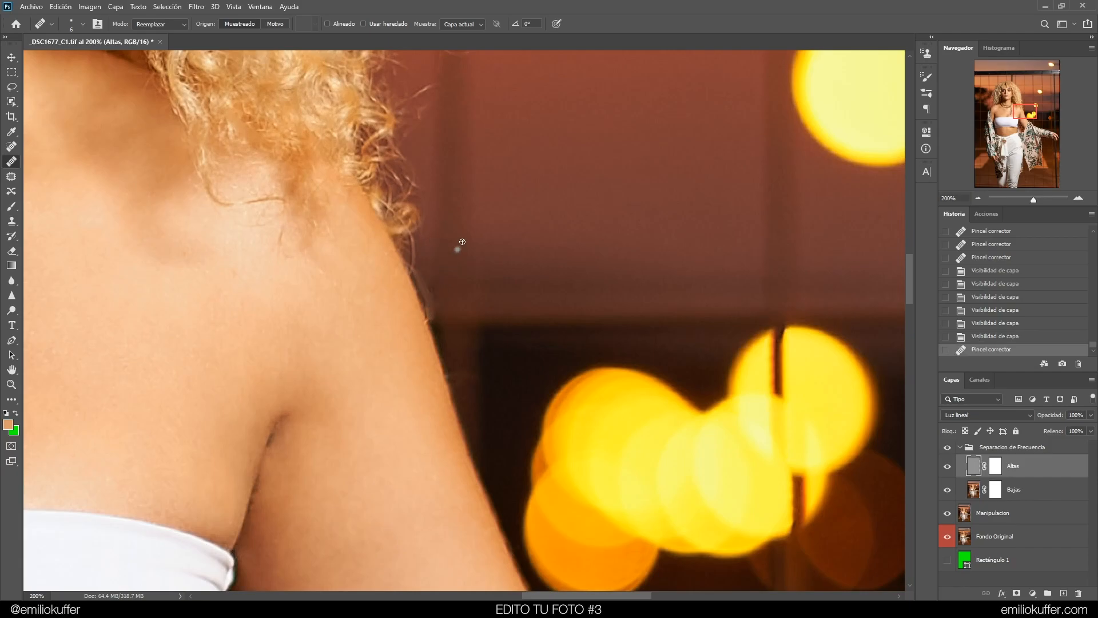
pyautogui.hotkey('ctrl', 'z')
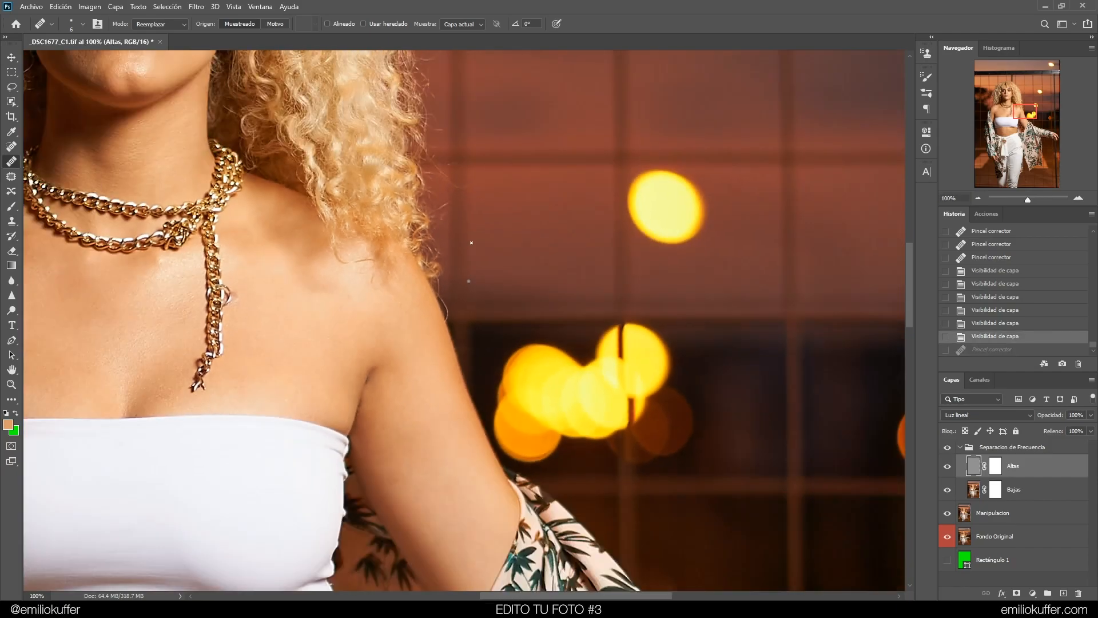
# Inspect the figure from the shoulders down to the hand for remaining blemishes
pyautogui.scroll(-2, 483, 238)
pyautogui.moveTo(476, 382); pyautogui.dragTo(550, 377)
pyautogui.moveTo(476, 279)
pyautogui.mouseDown()
pyautogui.moveTo(485, 269)
pyautogui.moveTo(505, 326)
pyautogui.mouseUp()
pyautogui.hotkey('ctrl', '-')
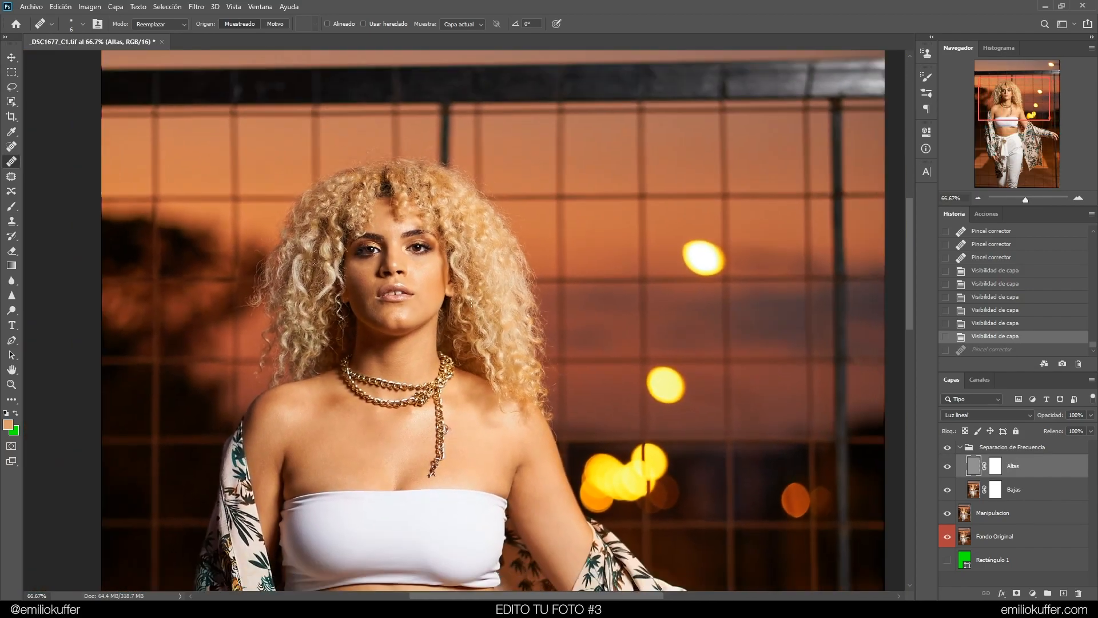
pyautogui.moveTo(491, 363); pyautogui.dragTo(412, 89)
pyautogui.moveTo(478, 269); pyautogui.dragTo(453, 134)
pyautogui.moveTo(393, 321); pyautogui.dragTo(577, 178)
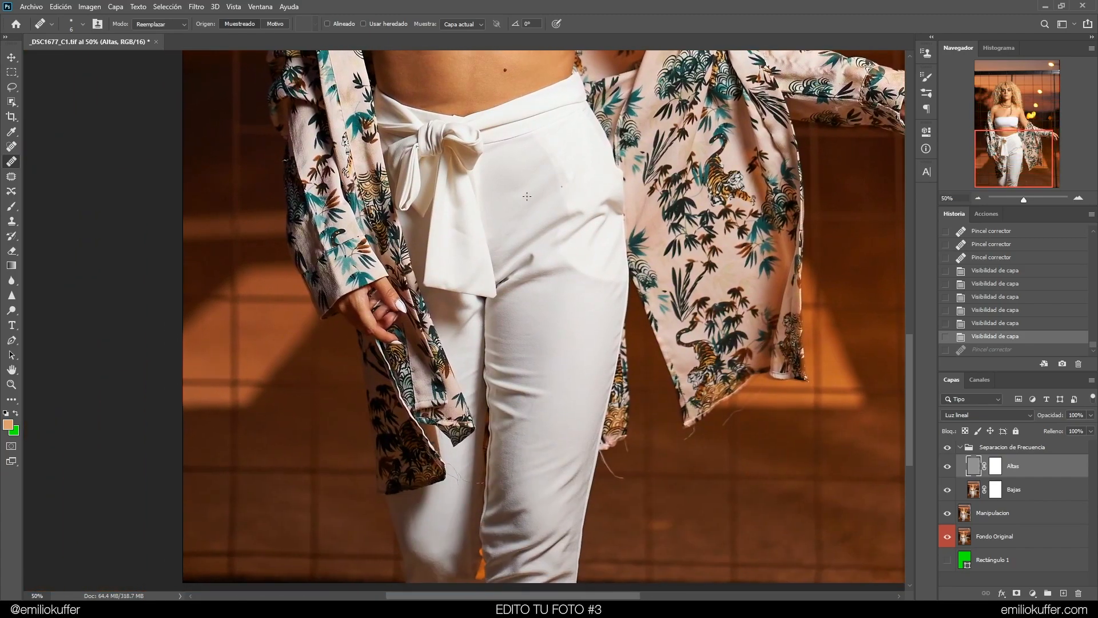
pyautogui.hotkey('ctrl', '+')
pyautogui.hotkey('ctrl', '+')
pyautogui.moveTo(375, 300); pyautogui.dragTo(497, 324)
pyautogui.hotkey('ctrl', '+')
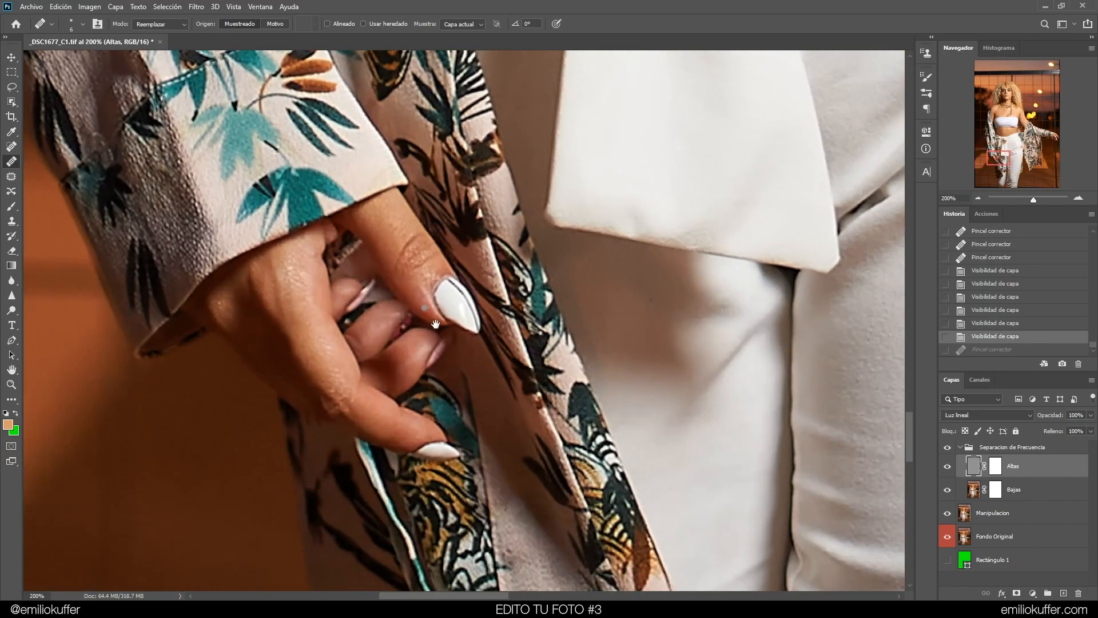
pyautogui.moveTo(406, 280); pyautogui.dragTo(448, 302)
pyautogui.hotkey('ctrl', '-')
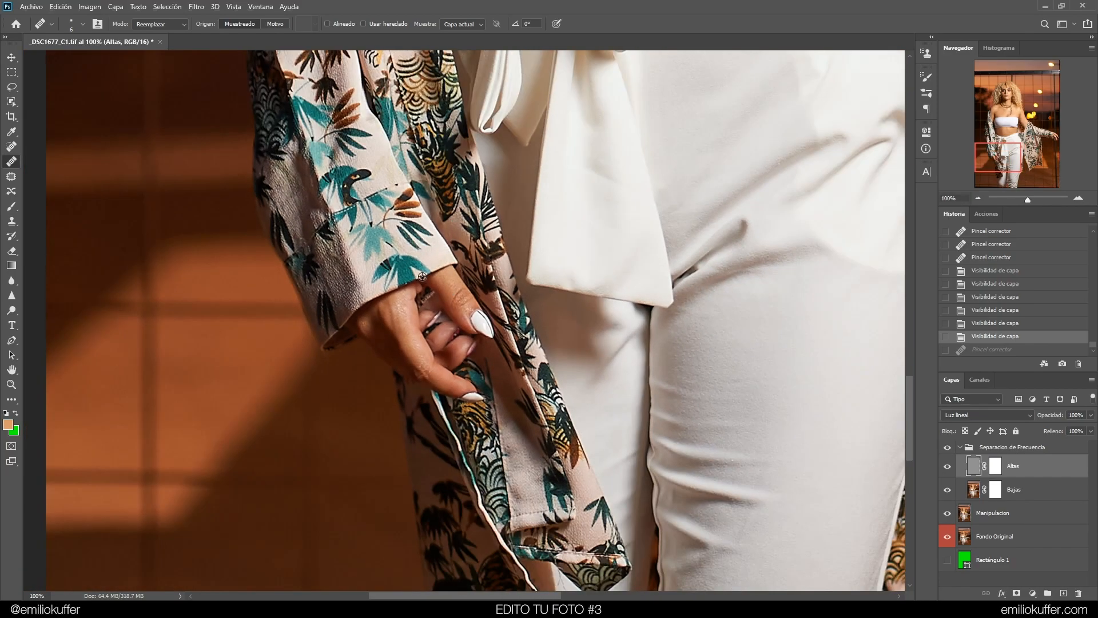
# Heal small blemishes on the fingers of the hand on the Altas layer
pyautogui.click(408, 310)
pyautogui.click(405, 308)
pyautogui.click(378, 326)
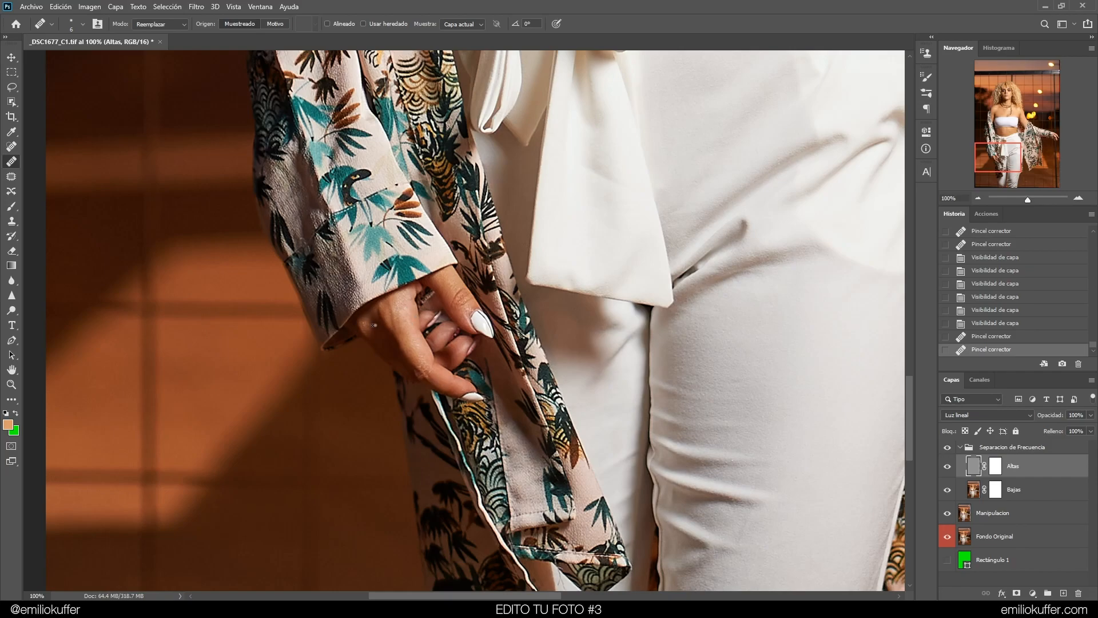
pyautogui.hotkey('ctrl', '+')
pyautogui.click(442, 278)
pyautogui.click(425, 259)
pyautogui.click(454, 261)
pyautogui.click(453, 263)
pyautogui.click(454, 266)
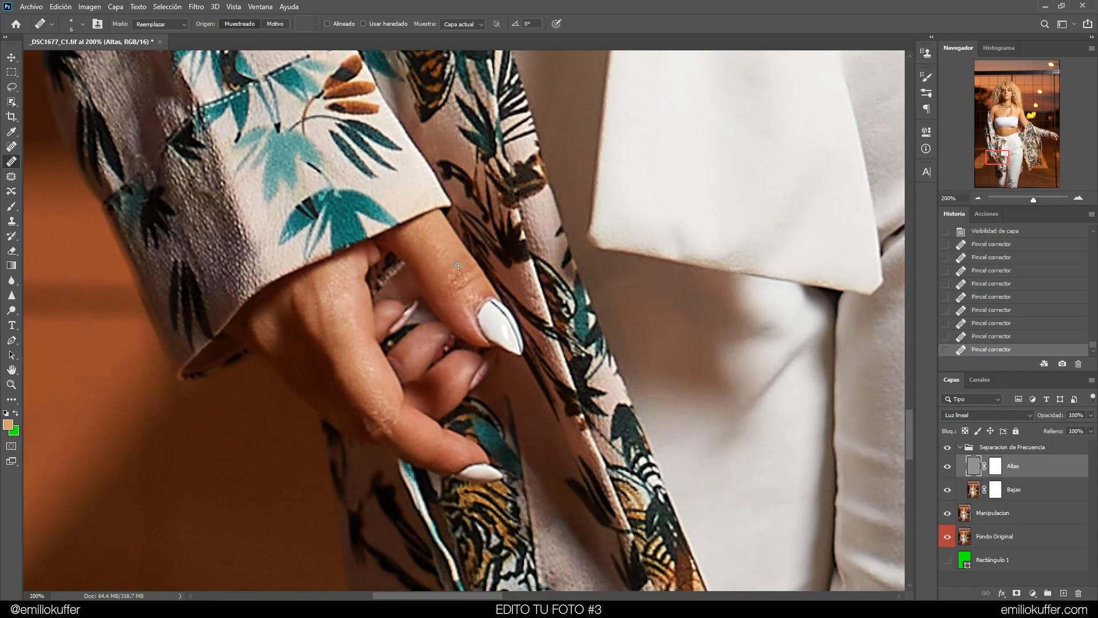
pyautogui.click(456, 268)
# Heal several more small spots along the lower part of the figure on the Altas layer
pyautogui.hotkey('ctrl', '-')
pyautogui.hotkey('ctrl', '-')
pyautogui.hotkey('ctrl', '-')
pyautogui.moveTo(486, 275); pyautogui.dragTo(378, 322)
pyautogui.moveTo(999, 339)
pyautogui.mouseDown()
pyautogui.moveTo(996, 294)
pyautogui.moveTo(1002, 352)
pyautogui.mouseUp()
pyautogui.moveTo(647, 251); pyautogui.dragTo(398, 397)
pyautogui.moveTo(1002, 353)
pyautogui.mouseDown()
pyautogui.moveTo(960, 339)
pyautogui.moveTo(957, 324)
pyautogui.mouseUp()
pyautogui.moveTo(642, 280)
pyautogui.mouseDown()
pyautogui.moveTo(588, 264)
pyautogui.moveTo(549, 282)
pyautogui.mouseUp()
pyautogui.hotkey('ctrl', '+')
pyautogui.hotkey('ctrl', '+')
pyautogui.hotkey('ctrl', '+')
pyautogui.keyDown('alt'); pyautogui.click(483, 318); pyautogui.keyUp('alt')
pyautogui.click(466, 321)
pyautogui.click(455, 323)
pyautogui.click(450, 322)
pyautogui.click(439, 316)
pyautogui.moveTo(684, 439); pyautogui.dragTo(548, 437)
pyautogui.moveTo(521, 205)
pyautogui.mouseDown()
pyautogui.moveTo(522, 163)
pyautogui.moveTo(527, 195)
pyautogui.mouseUp()
# Try healing a stray thread beside the sleeve hem and undo the stroke
pyautogui.hotkey('ctrl', '-')
pyautogui.hotkey('ctrl', '-')
pyautogui.moveTo(374, 315); pyautogui.dragTo(509, 69)
pyautogui.hotkey('ctrl', '+')
pyautogui.moveTo(440, 215); pyautogui.dragTo(348, 370)
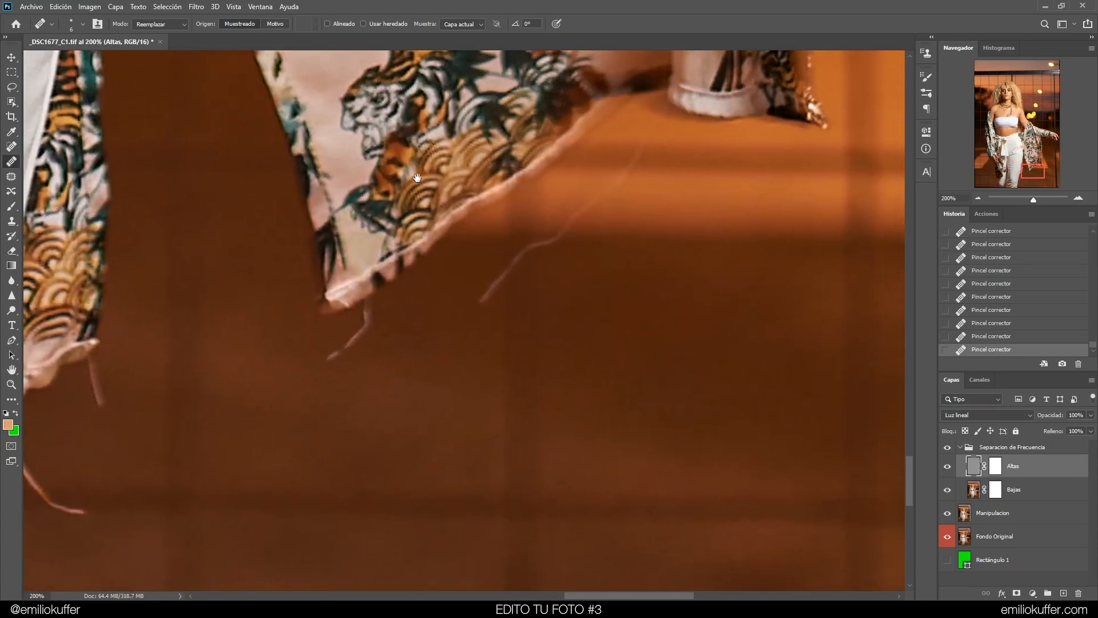
pyautogui.moveTo(407, 201); pyautogui.dragTo(383, 256)
pyautogui.keyDown('alt'); pyautogui.click(319, 432); pyautogui.keyUp('alt')
pyautogui.moveTo(306, 410)
pyautogui.mouseDown()
pyautogui.moveTo(334, 389)
pyautogui.moveTo(339, 367)
pyautogui.mouseUp()
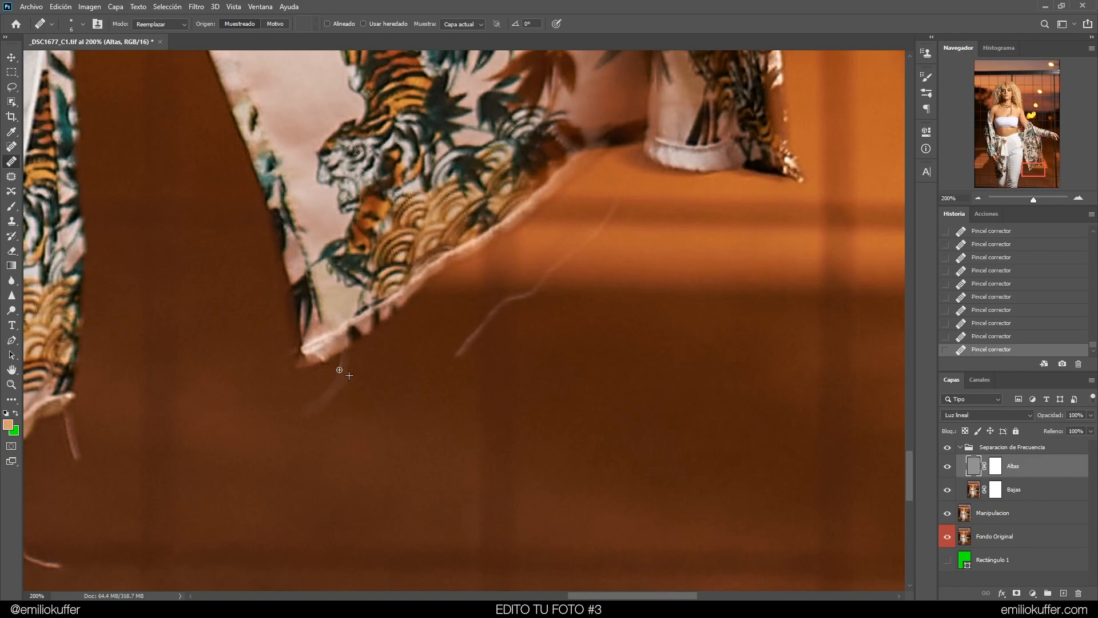
pyautogui.hotkey('ctrl', 'z')
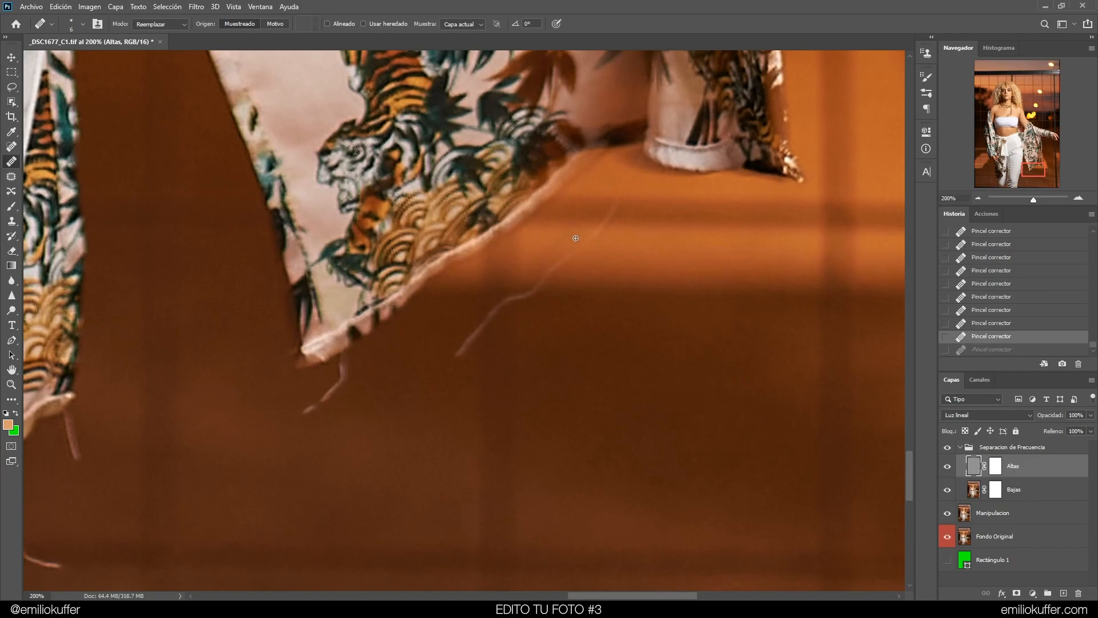
# Hide and show the Altas layer to compare the texture around the sleeve hem
pyautogui.click(947, 467)
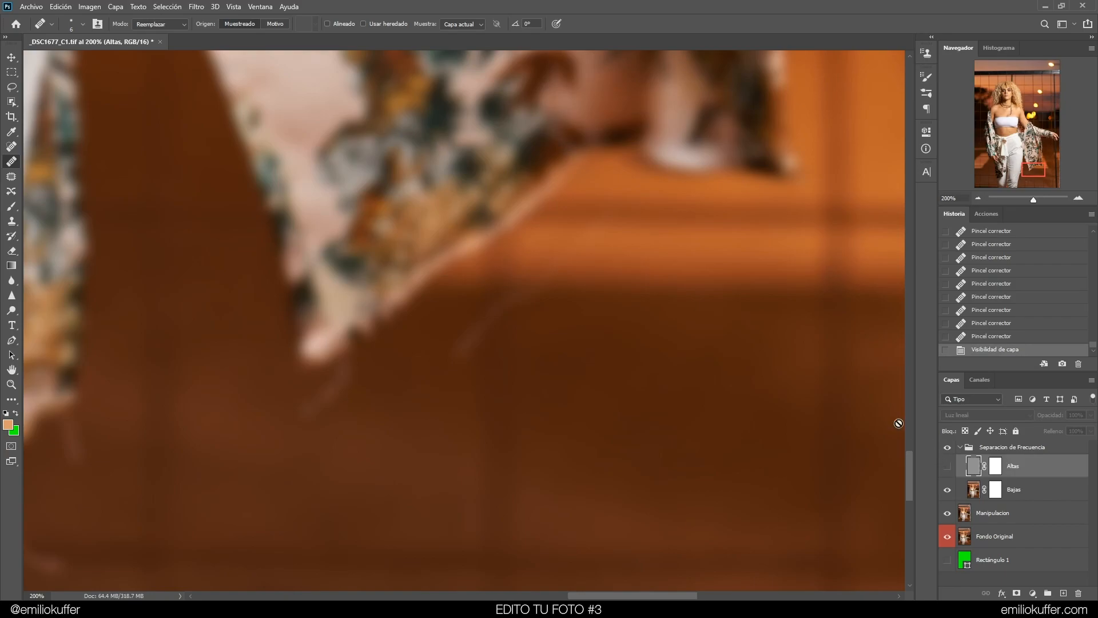
pyautogui.click(524, 303)
pyautogui.click(534, 228)
pyautogui.click(946, 464)
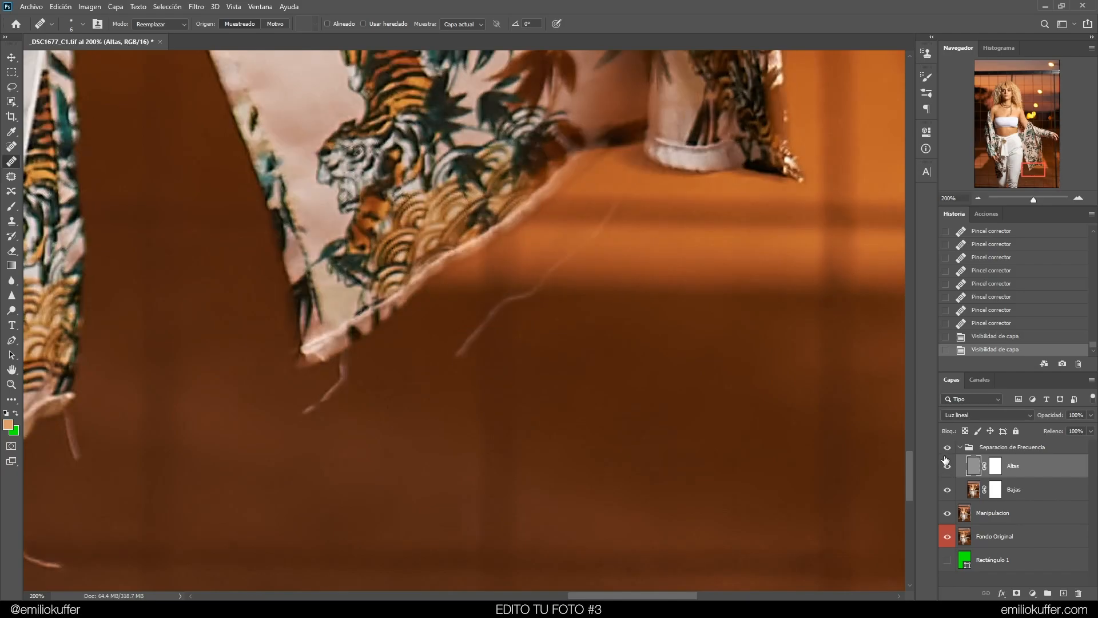
# Heal the stray threads crossing the white trousers below the sleeve on the Altas layer
pyautogui.moveTo(373, 329)
pyautogui.mouseDown()
pyautogui.moveTo(602, 256)
pyautogui.moveTo(608, 215)
pyautogui.moveTo(589, 194)
pyautogui.mouseUp()
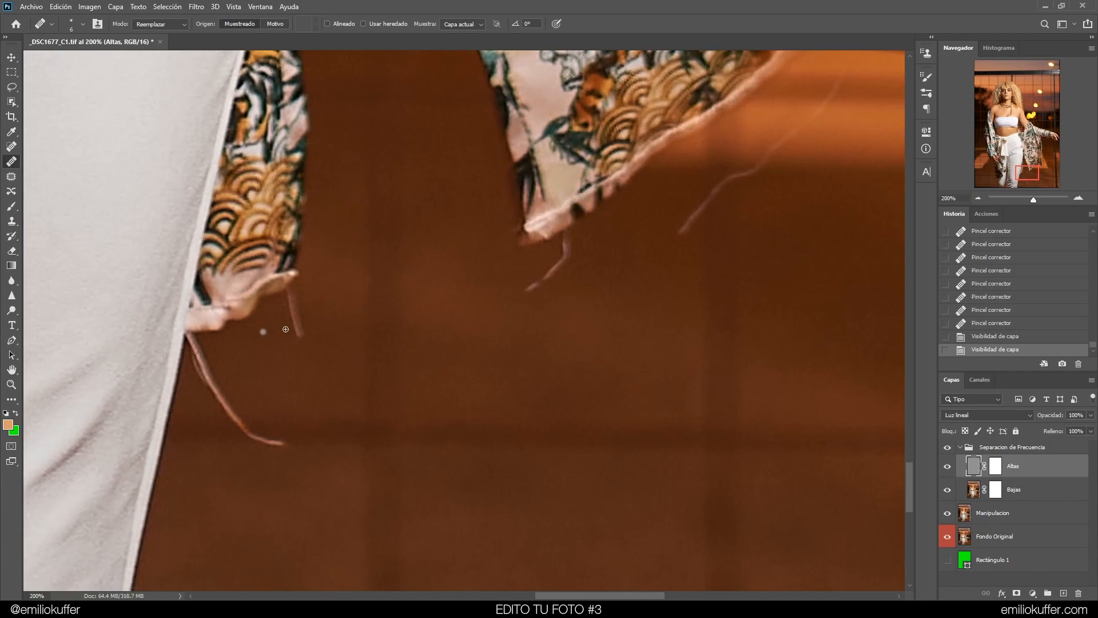
pyautogui.moveTo(625, 233); pyautogui.dragTo(589, 269)
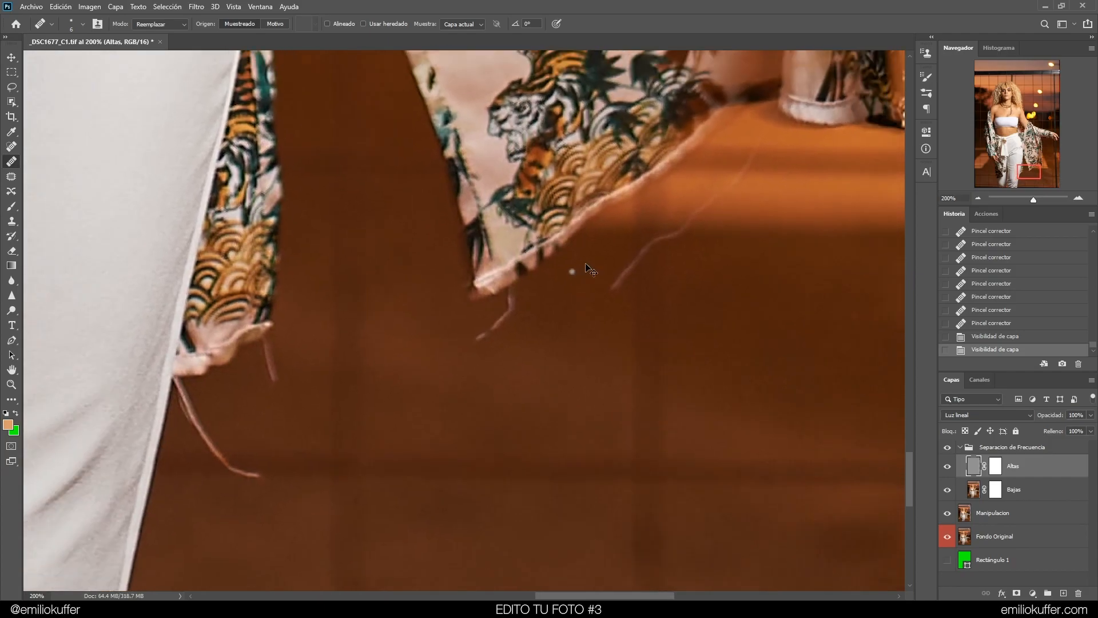
pyautogui.hotkey('ctrl', '-')
pyautogui.hotkey('ctrl', '-')
pyautogui.hotkey('ctrl', '-')
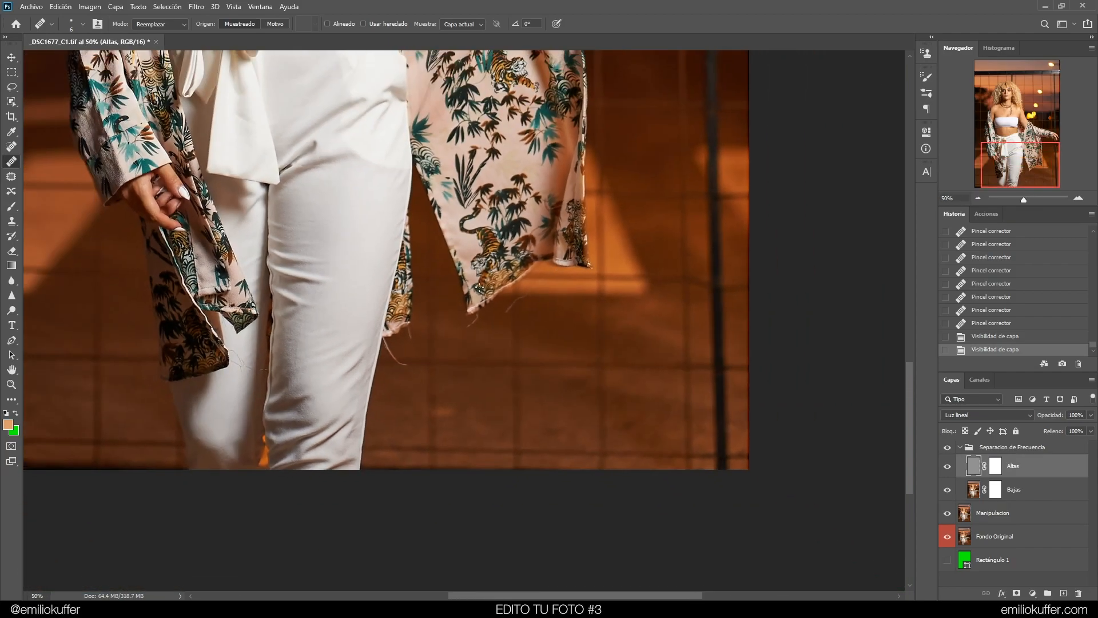
pyautogui.moveTo(374, 309); pyautogui.dragTo(561, 289)
pyautogui.hotkey('ctrl', '+')
pyautogui.hotkey('ctrl', '+')
pyautogui.hotkey('ctrl', '+')
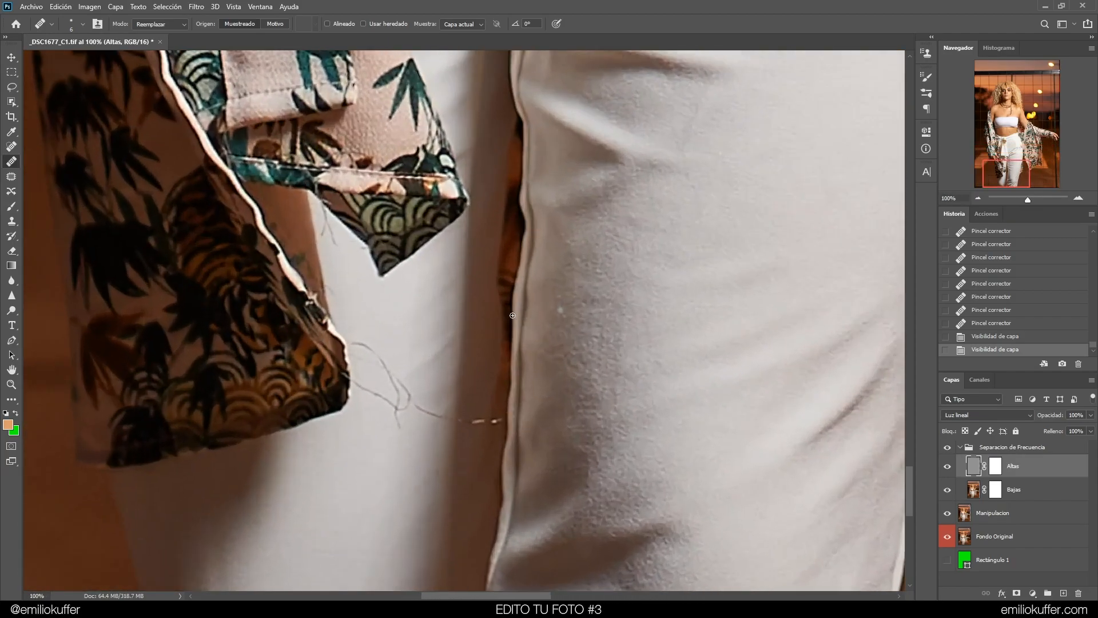
pyautogui.hotkey('ctrl', '+')
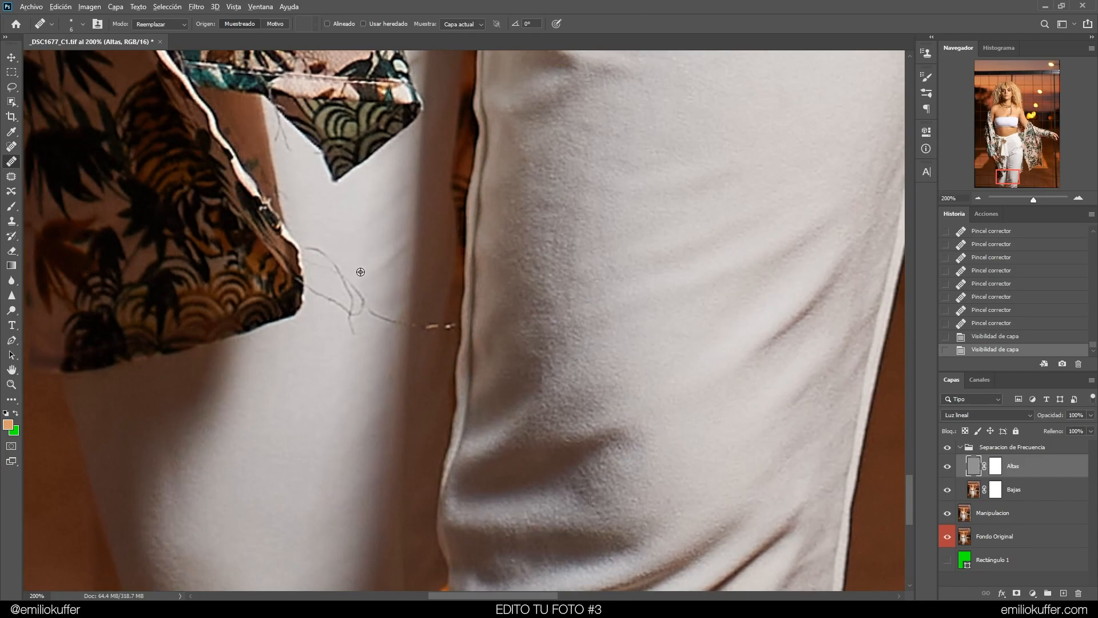
pyautogui.keyDown('alt'); pyautogui.click(373, 287); pyautogui.keyUp('alt')
pyautogui.moveTo(378, 305)
pyautogui.mouseDown()
pyautogui.moveTo(398, 324)
pyautogui.moveTo(362, 302)
pyautogui.moveTo(353, 327)
pyautogui.mouseUp()
pyautogui.keyDown('alt'); pyautogui.click(385, 282); pyautogui.keyUp('alt')
pyautogui.keyDown('alt'); pyautogui.click(385, 306); pyautogui.keyUp('alt')
pyautogui.keyDown('alt'); pyautogui.click(382, 295); pyautogui.keyUp('alt')
pyautogui.keyDown('alt'); pyautogui.click(374, 300); pyautogui.keyUp('alt')
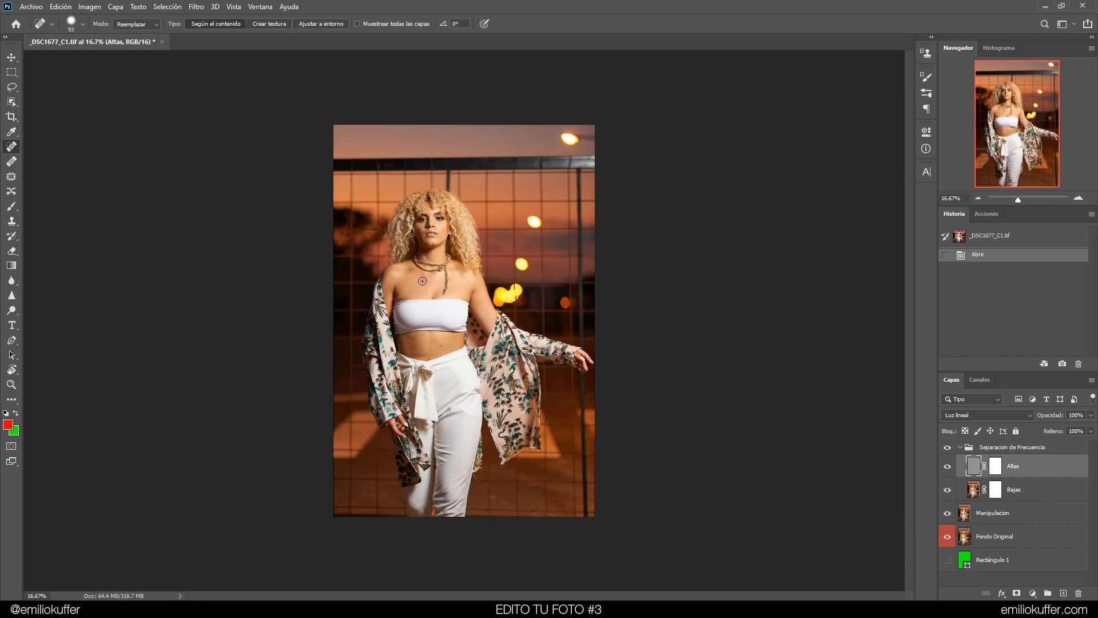
# Add a Curves adjustment layer clipped to the Bajas layer and pull its curve up to brighten
pyautogui.click(1011, 515)
pyautogui.click(1033, 593)
pyautogui.click(1038, 454)
pyautogui.moveTo(1008, 519); pyautogui.dragTo(1042, 492)
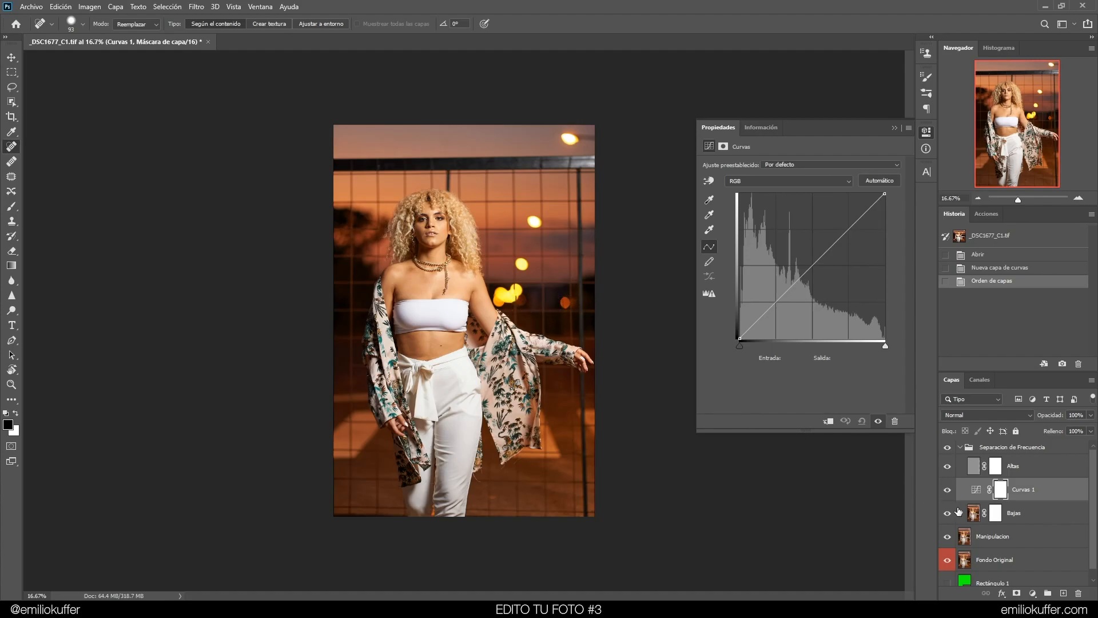
pyautogui.rightClick(1050, 497)
pyautogui.click(999, 232)
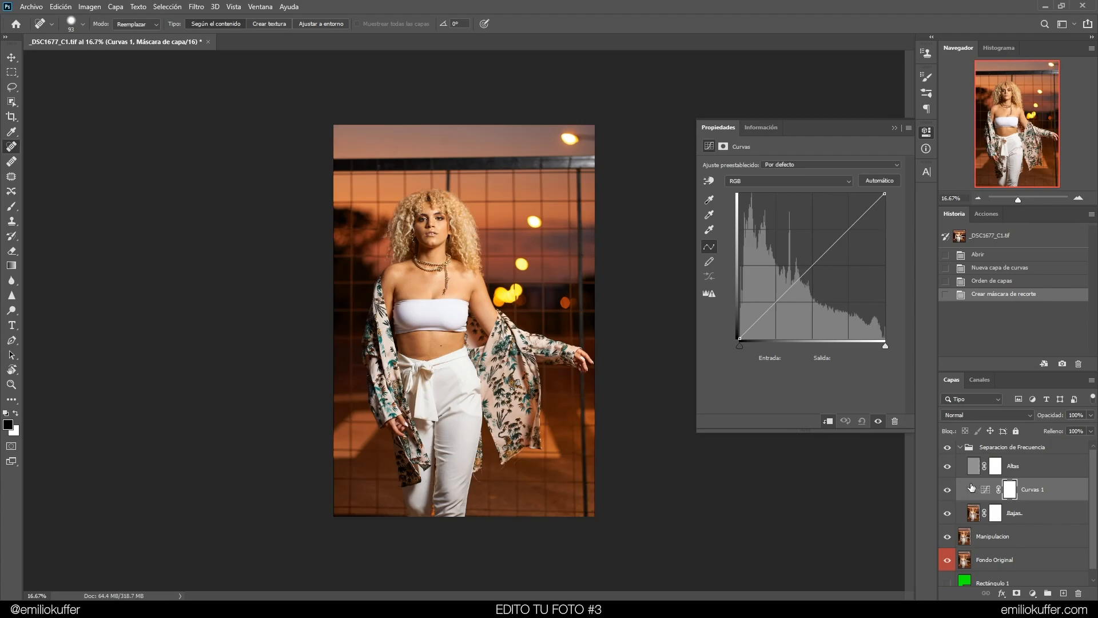
pyautogui.click(986, 492)
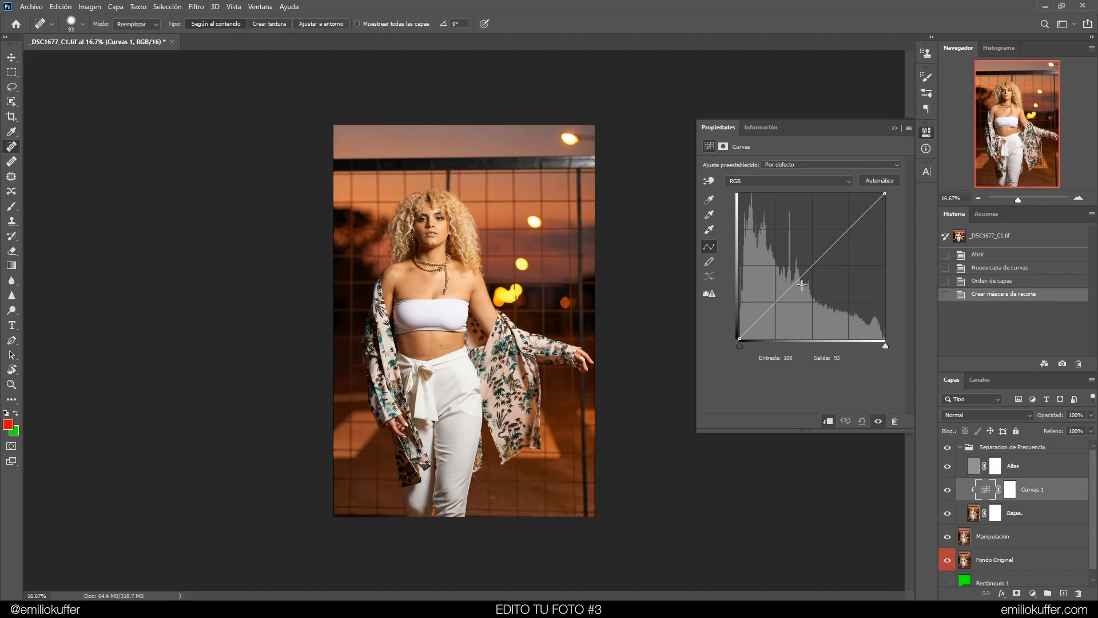
pyautogui.moveTo(803, 274); pyautogui.dragTo(787, 238)
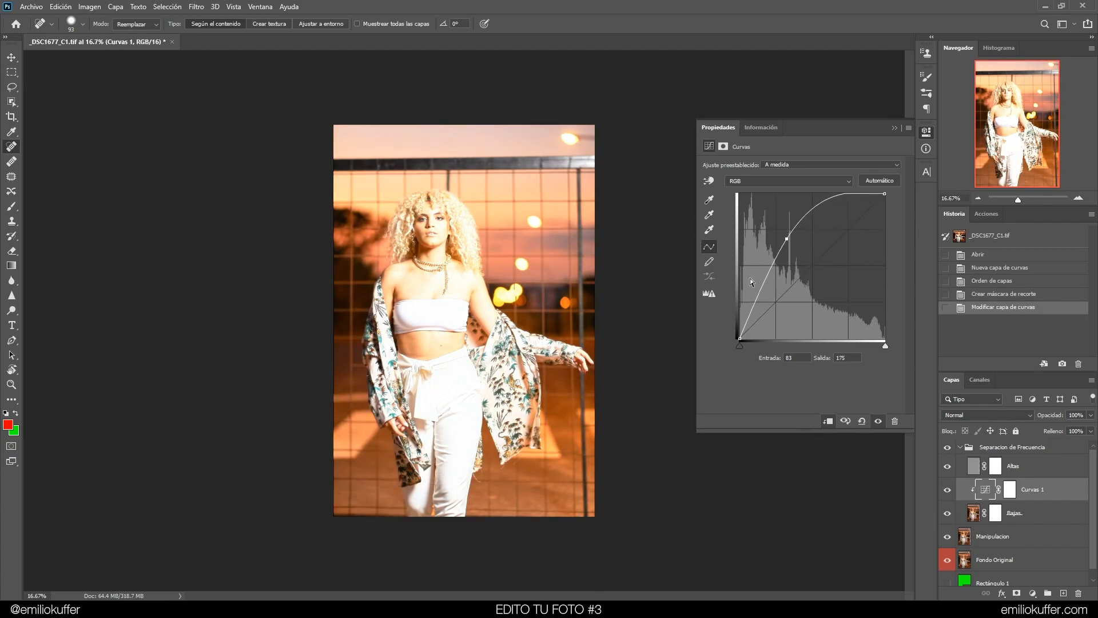
# Invert the Curves layer mask to black and set the foreground colour to white
pyautogui.click(725, 147)
pyautogui.click(1009, 490)
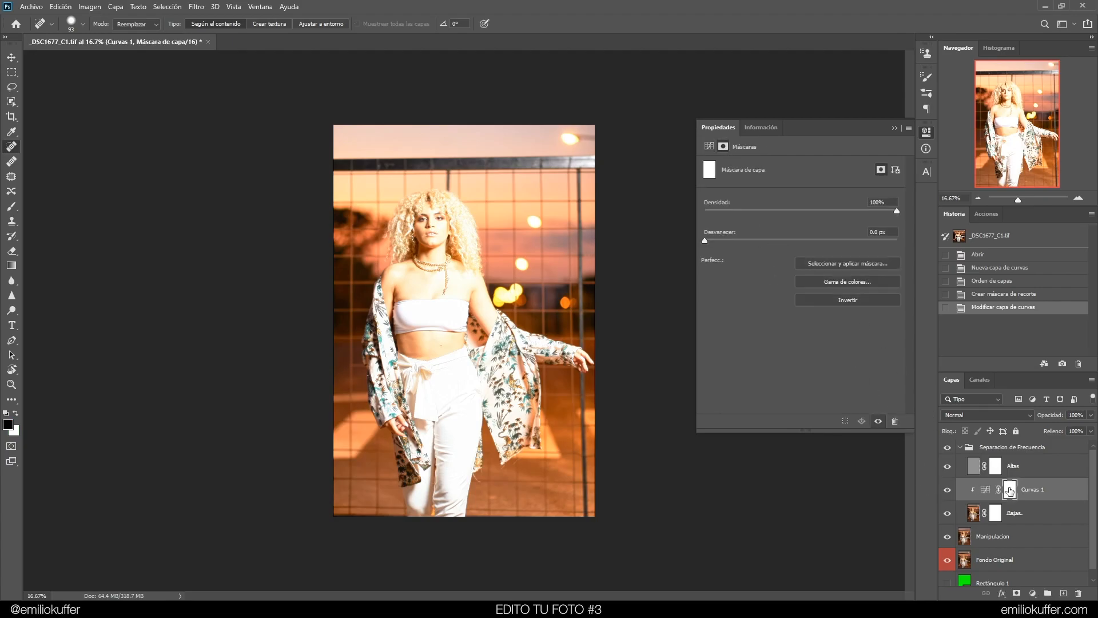
pyautogui.click(851, 303)
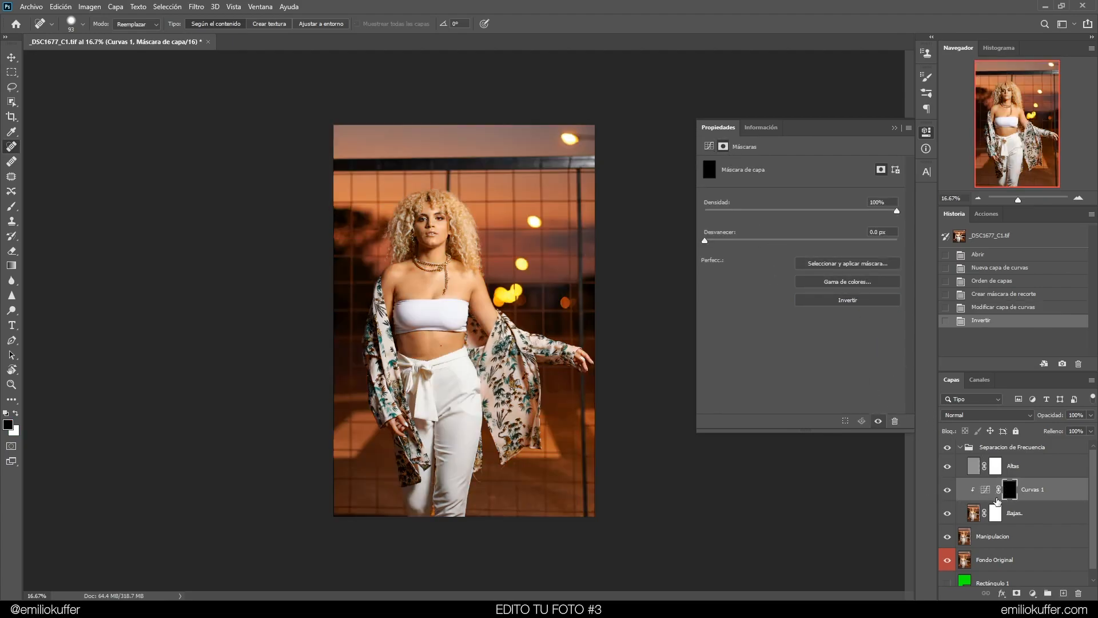
pyautogui.click(16, 413)
pyautogui.click(8, 424)
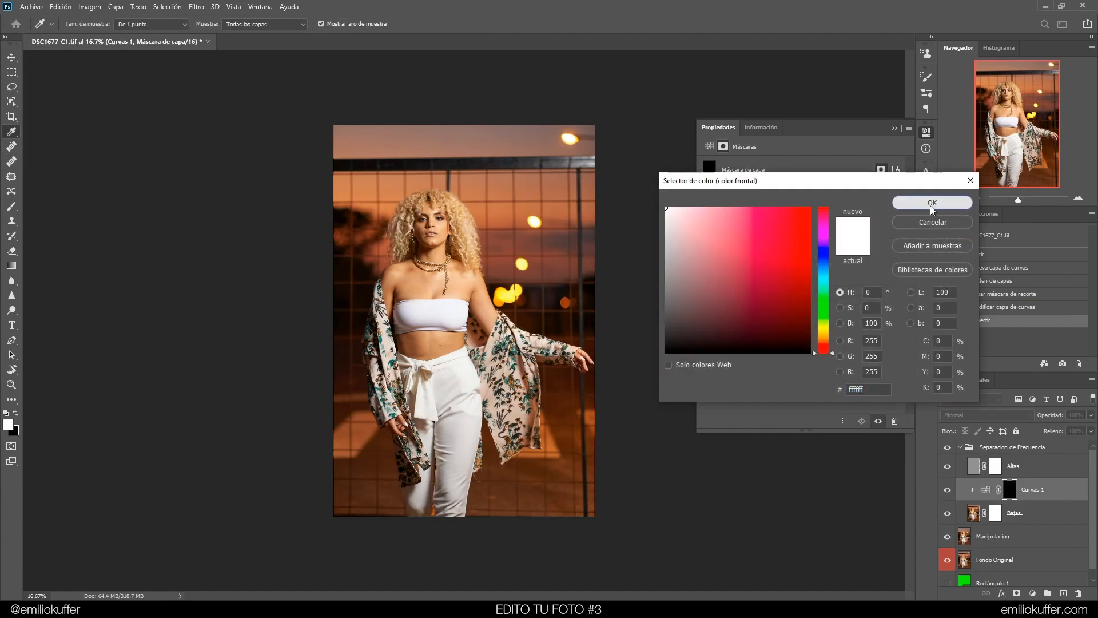
pyautogui.click(931, 204)
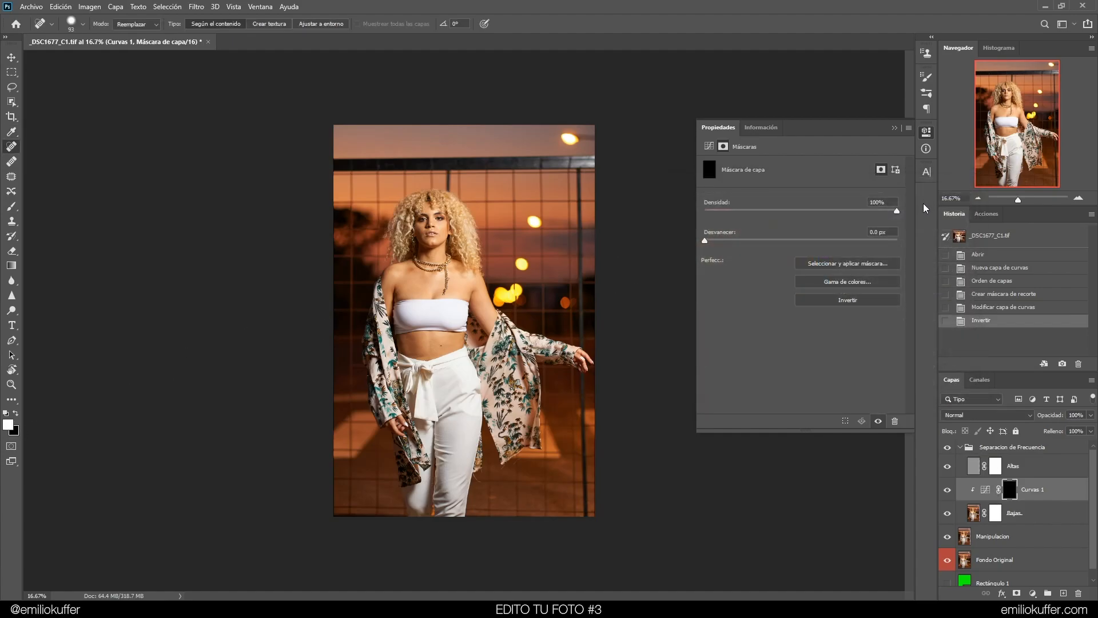
# Paint white with the Brush on the Curves mask over the right eye
pyautogui.click(13, 209)
pyautogui.hotkey('ctrl', '+')
pyautogui.hotkey('ctrl', '+')
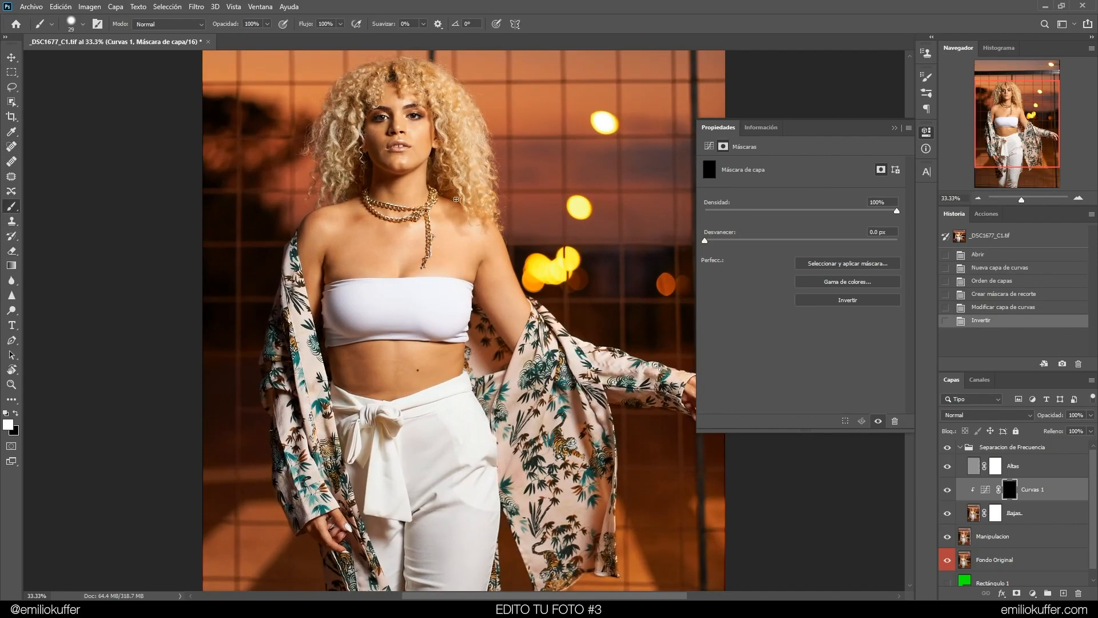
pyautogui.moveTo(409, 214); pyautogui.dragTo(423, 281)
pyautogui.scroll(2, 423, 281)
pyautogui.click(895, 128)
pyautogui.click(484, 312)
pyautogui.moveTo(485, 312); pyautogui.dragTo(498, 286)
pyautogui.hotkey('ctrl', '+')
pyautogui.moveTo(461, 202); pyautogui.dragTo(478, 225)
pyautogui.hotkey('ctrl', '+')
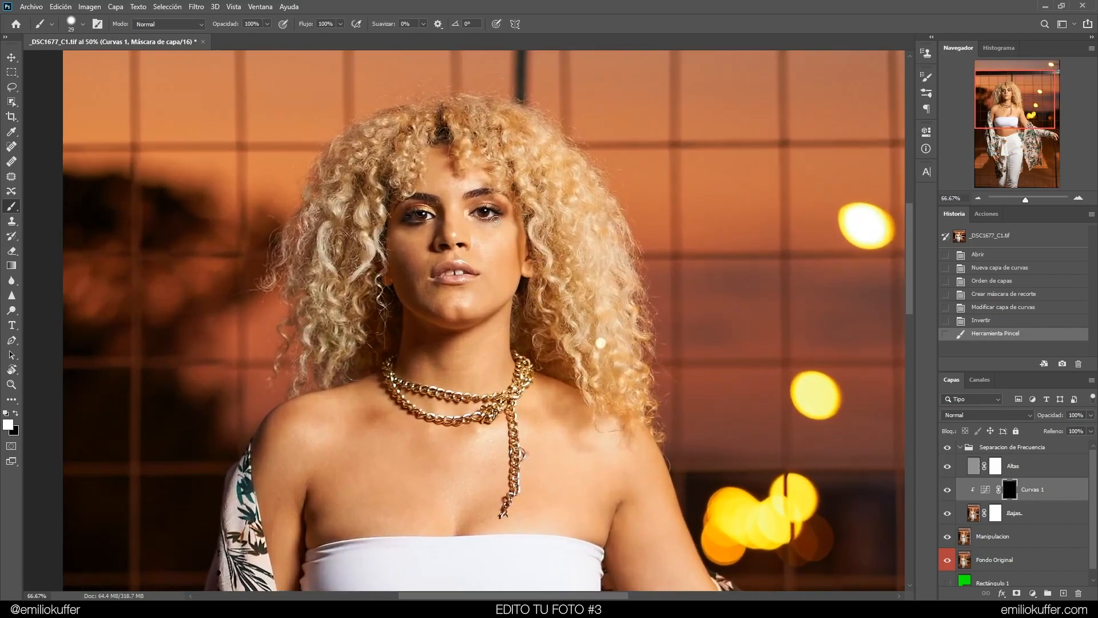
pyautogui.hotkey('ctrl', '+')
pyautogui.hotkey('ctrl', '+')
pyautogui.scroll(4, 549, 358)
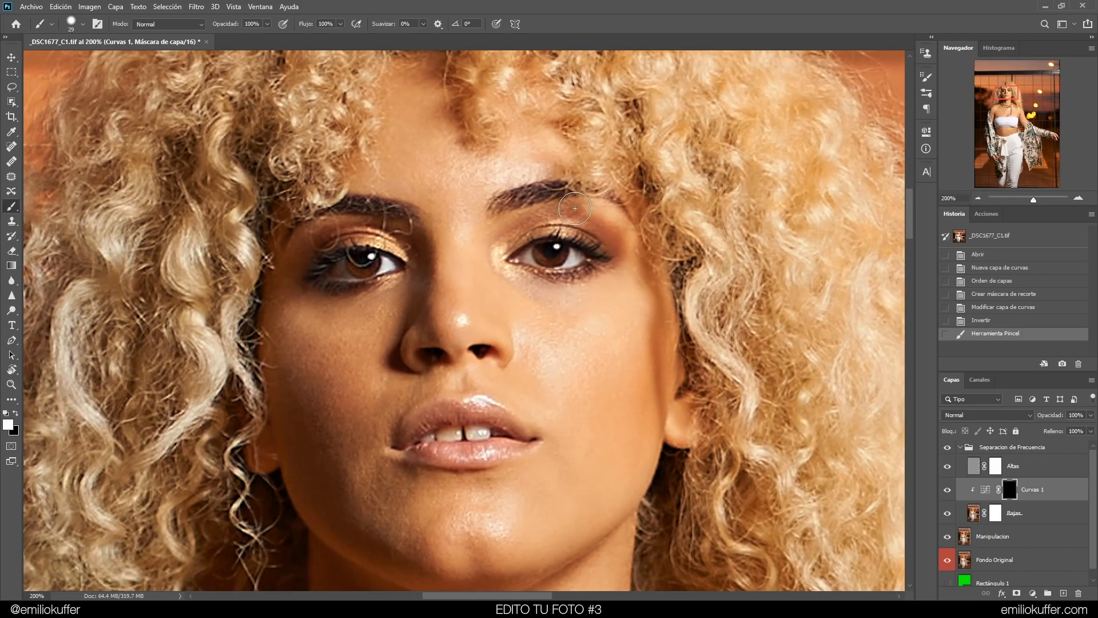
pyautogui.moveTo(575, 234); pyautogui.dragTo(566, 243)
pyautogui.moveTo(542, 257); pyautogui.dragTo(541, 258)
pyautogui.moveTo(543, 258)
pyautogui.mouseDown()
pyautogui.moveTo(545, 292)
pyautogui.moveTo(536, 261)
pyautogui.mouseUp()
# Try a larger brush stroke around the eye on the mask and undo it
pyautogui.rightClick(544, 310)
pyautogui.moveTo(455, 222)
pyautogui.mouseDown()
pyautogui.moveTo(549, 220)
pyautogui.moveTo(477, 255)
pyautogui.moveTo(567, 302)
pyautogui.mouseUp()
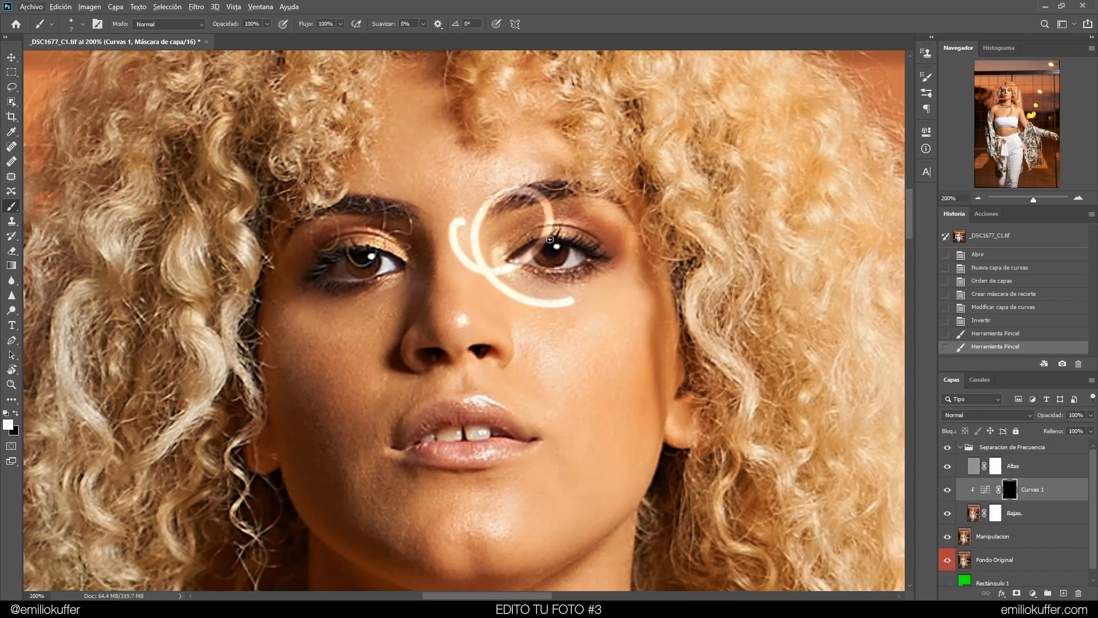
pyautogui.hotkey('ctrl', '-')
pyautogui.hotkey('ctrl', 'z')
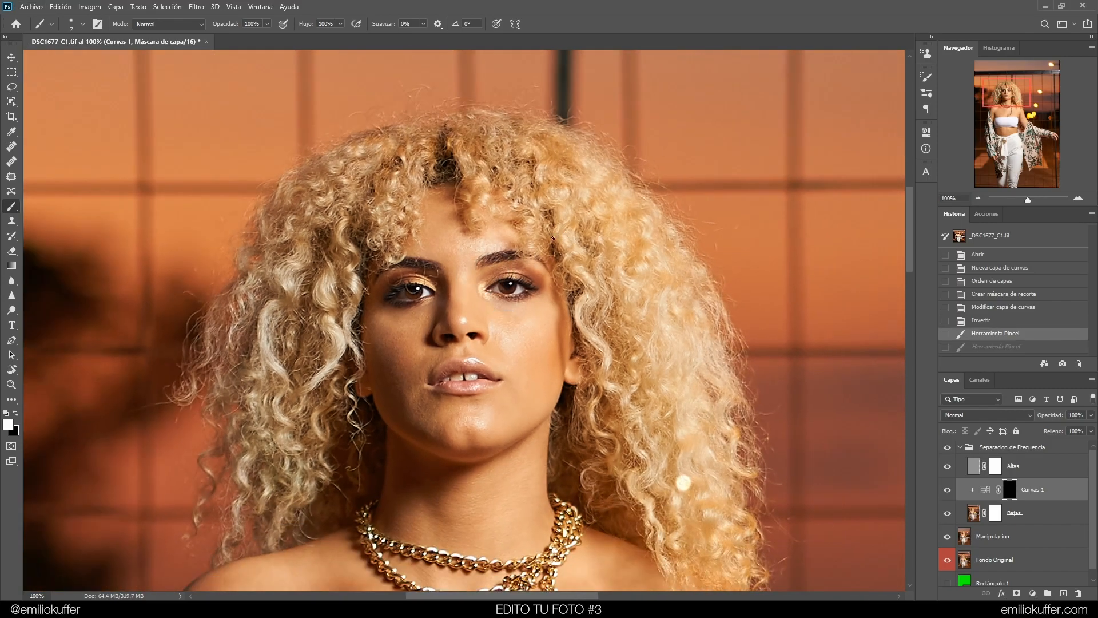
# Set the brush opacity to 10% and paint over both irises on the Curves mask
pyautogui.hotkey('ctrl', '+')
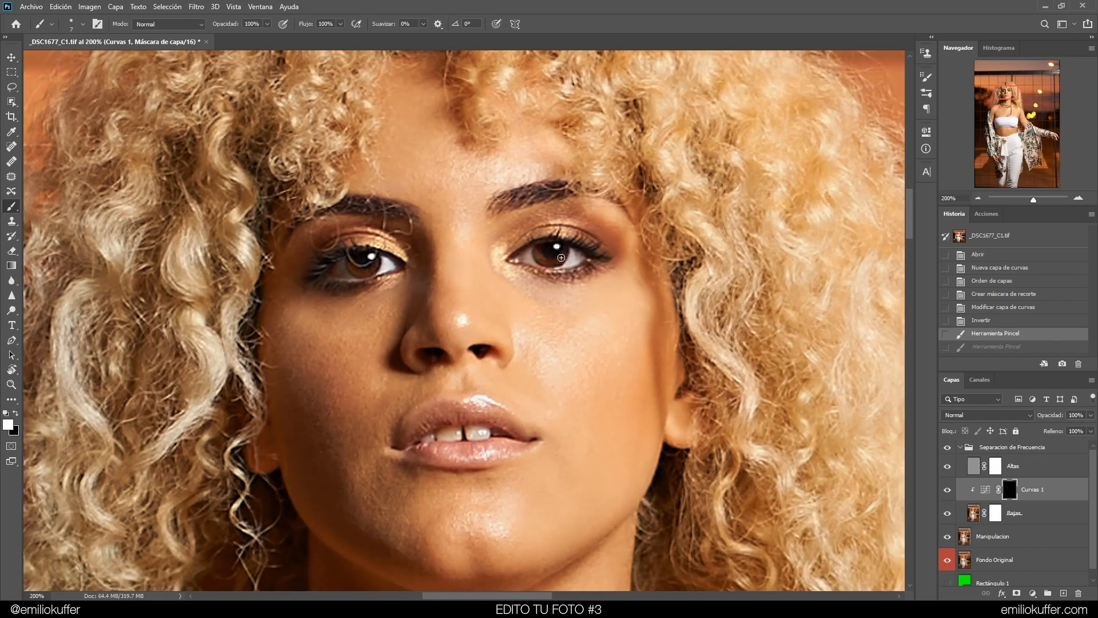
pyautogui.click(253, 25)
pyautogui.moveTo(546, 254); pyautogui.dragTo(564, 257)
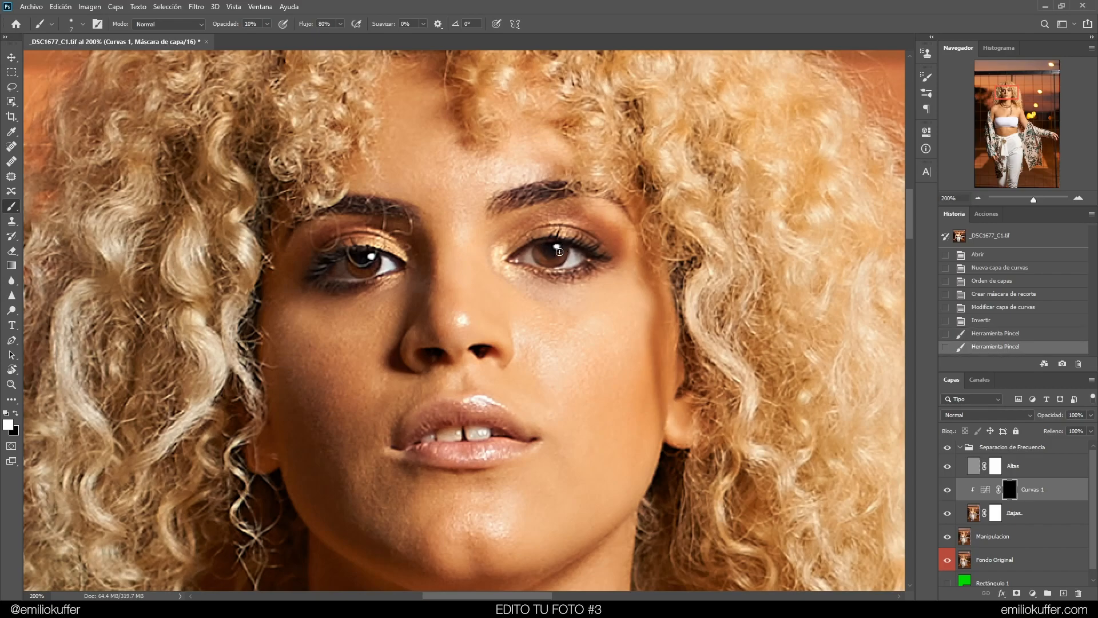
pyautogui.click(563, 250)
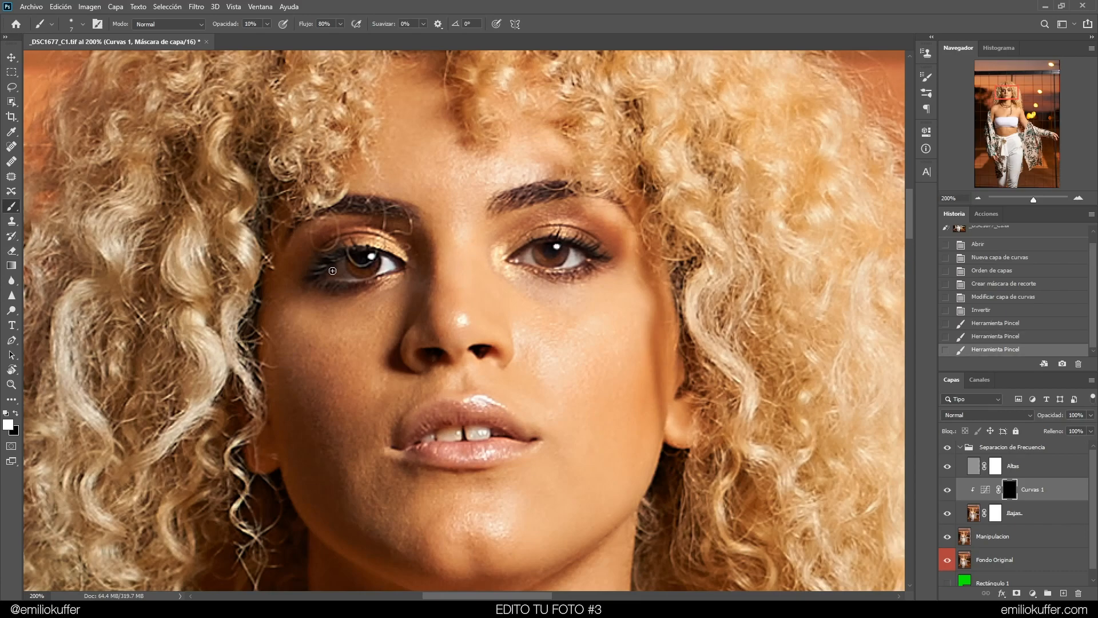
pyautogui.click(374, 260)
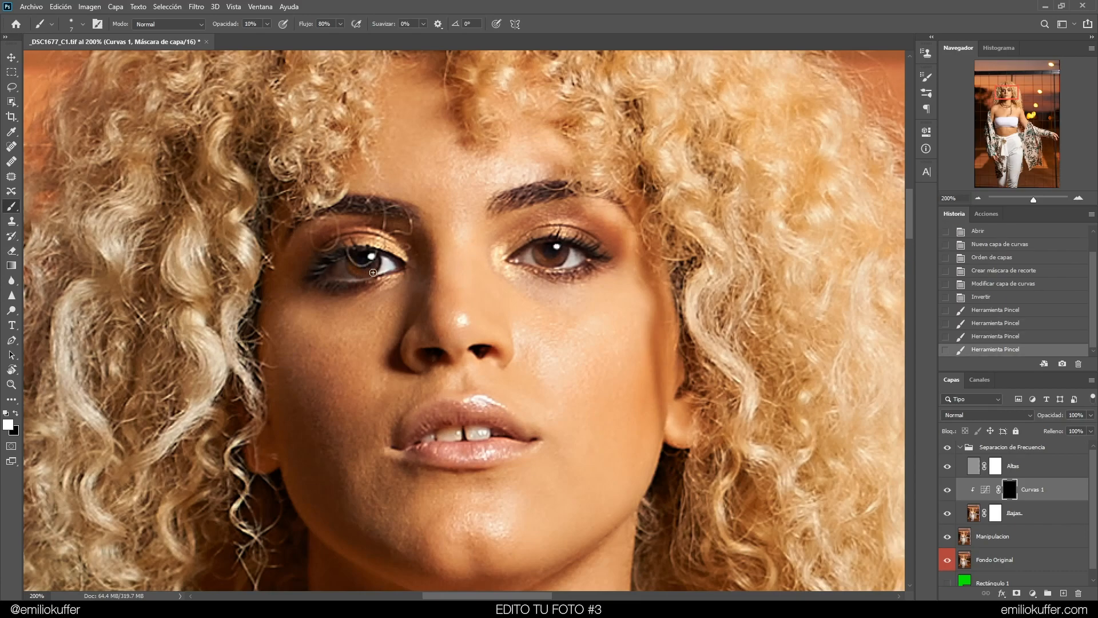
pyautogui.moveTo(378, 260); pyautogui.dragTo(372, 257)
# Toggle the Curves layer on and off to compare the brightened eyes
pyautogui.click(946, 490)
pyautogui.click(946, 491)
pyautogui.click(947, 489)
pyautogui.click(948, 489)
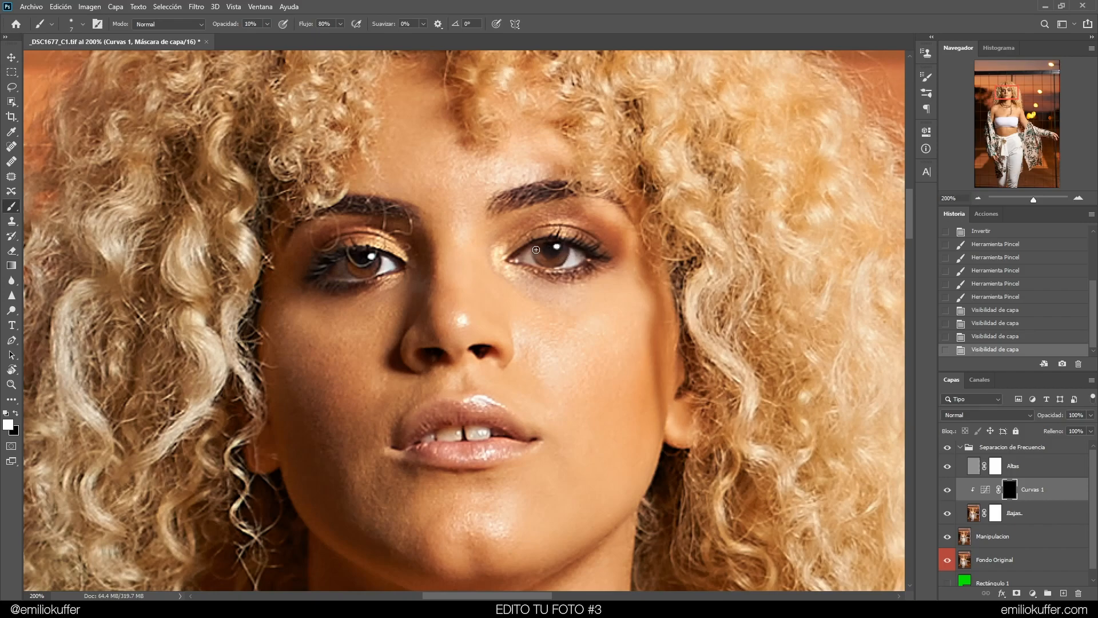
# Brush over both irises again and view the Curves mask on its own before returning
pyautogui.moveTo(551, 262); pyautogui.dragTo(476, 238)
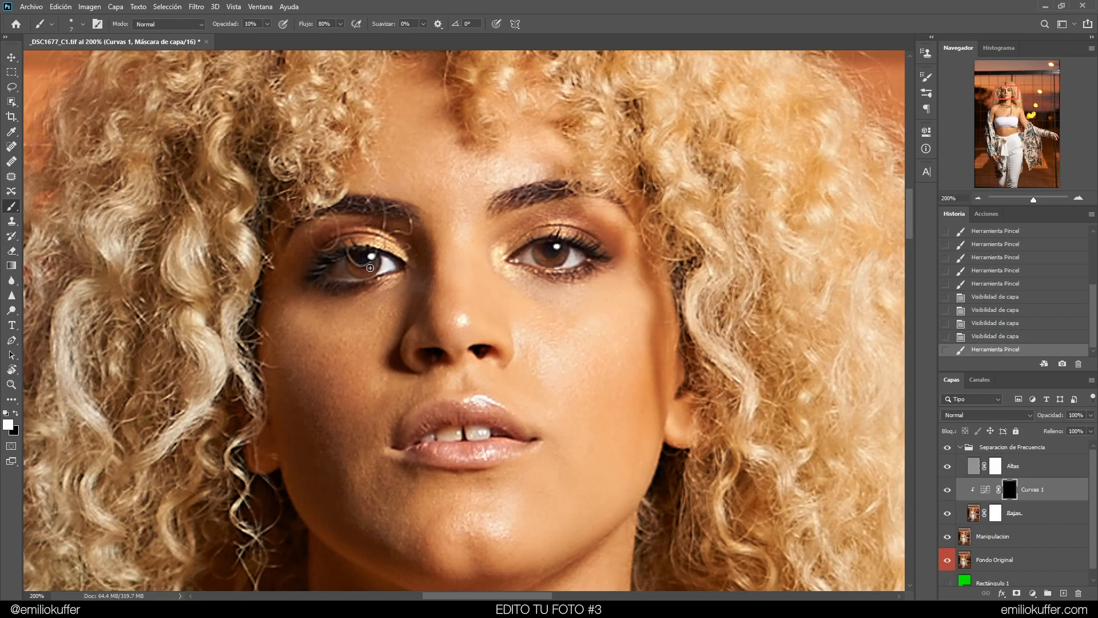
pyautogui.moveTo(361, 264); pyautogui.dragTo(358, 256)
pyautogui.keyDown('alt'); pyautogui.click(1010, 489); pyautogui.keyUp('alt')
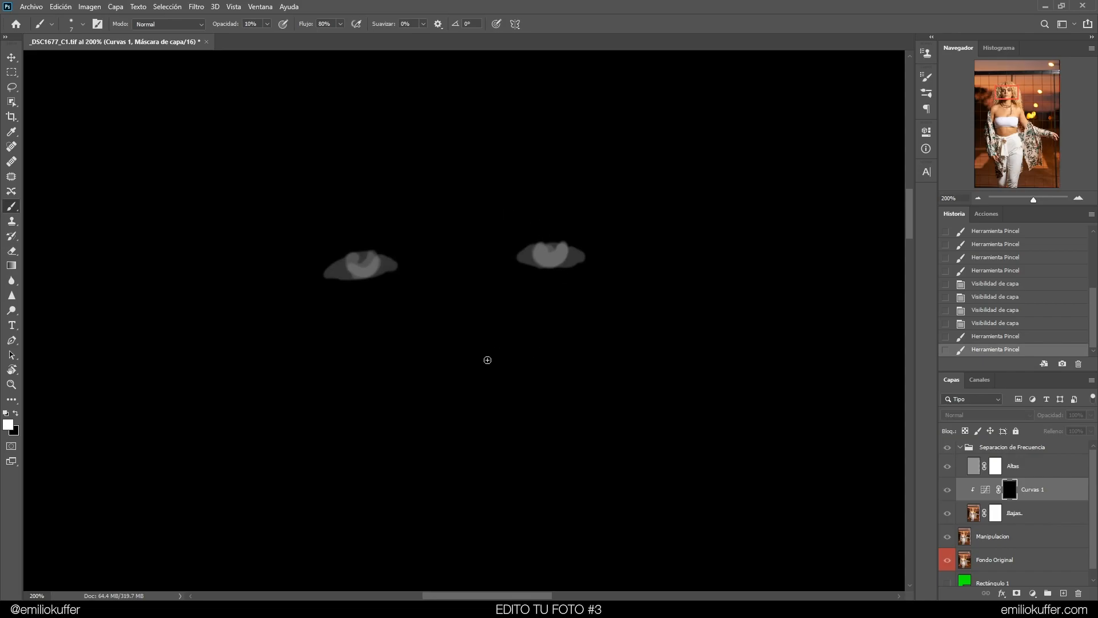
pyautogui.click(986, 490)
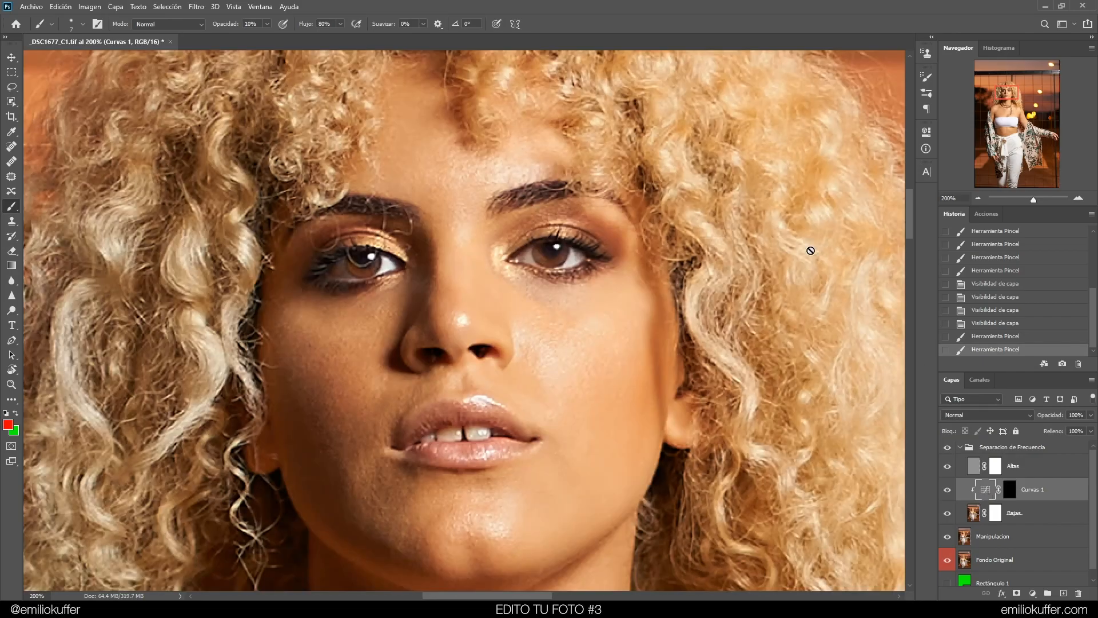
pyautogui.click(1008, 489)
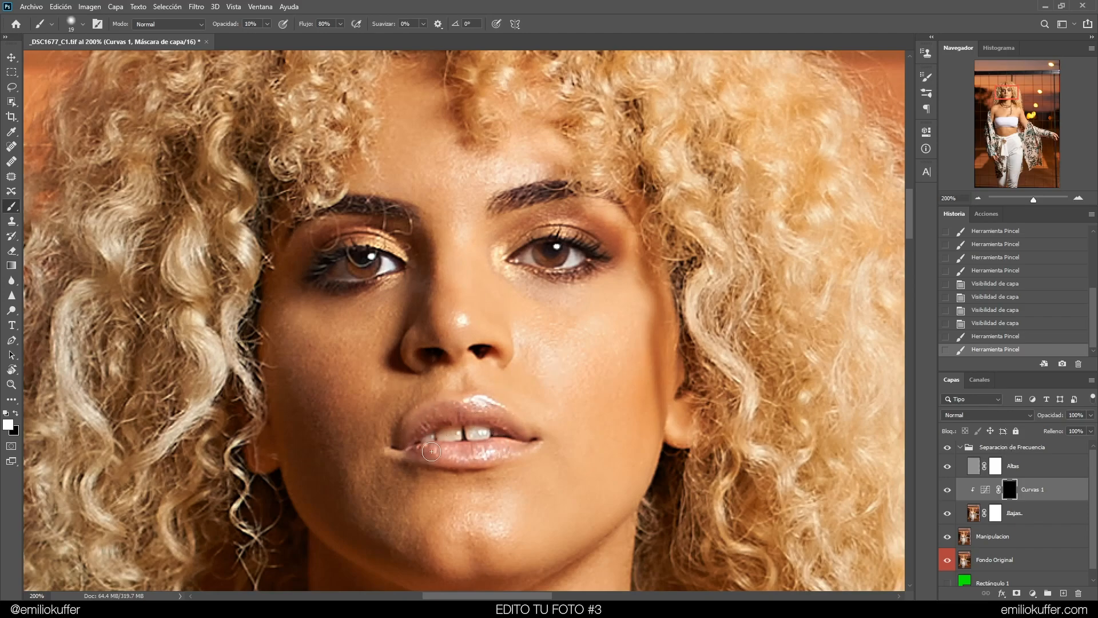
# Undo the last stroke and paint brightening over the lower lip on the Curves mask
pyautogui.hotkey('ctrl', 'z')
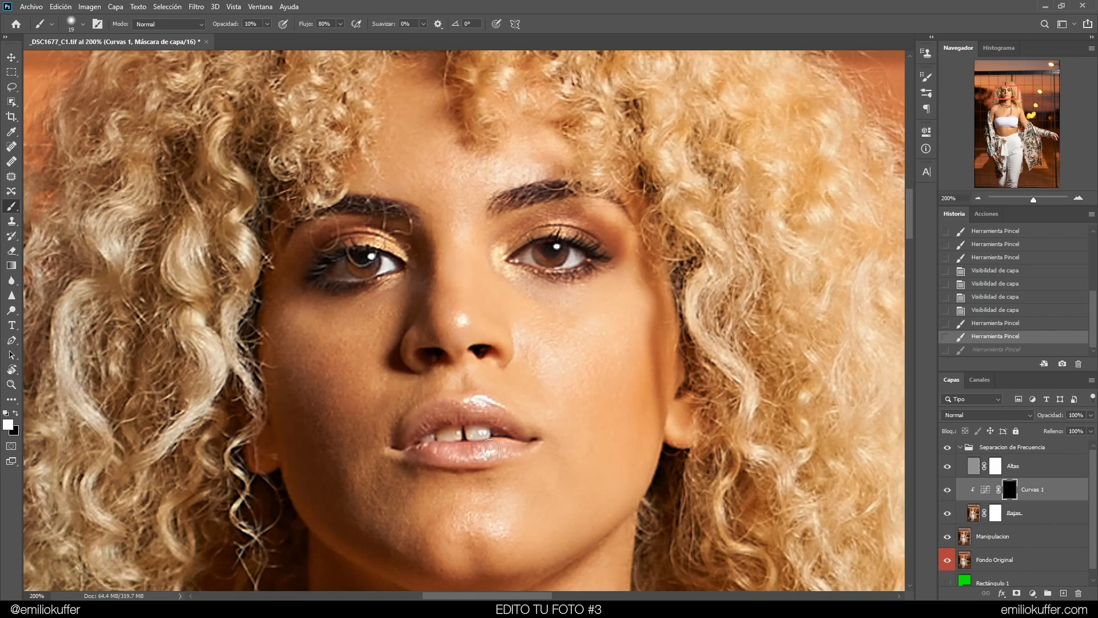
pyautogui.moveTo(514, 424); pyautogui.dragTo(483, 412)
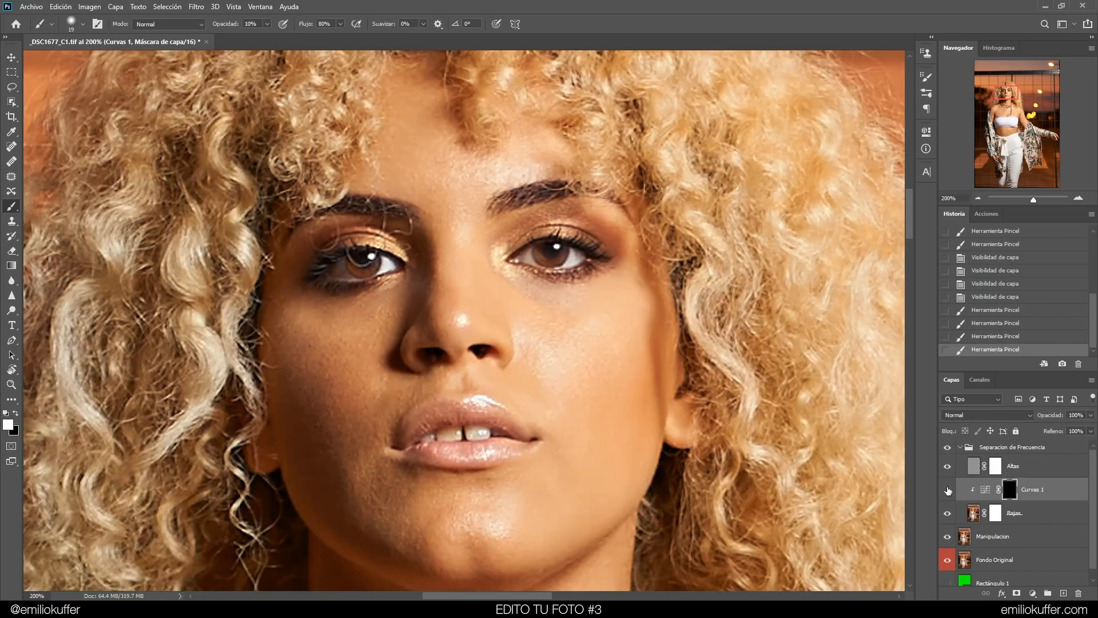
# Open the Curves properties and raise the curve points to brighten the masked eyes and lip further
pyautogui.click(947, 491)
pyautogui.keyDown('ctrl'); pyautogui.rightClick(554, 323); pyautogui.keyUp('ctrl')
pyautogui.click(555, 298)
pyautogui.keyDown('alt'); pyautogui.rightClick(565, 287); pyautogui.keyUp('alt')
pyautogui.click(557, 247)
pyautogui.click(356, 258)
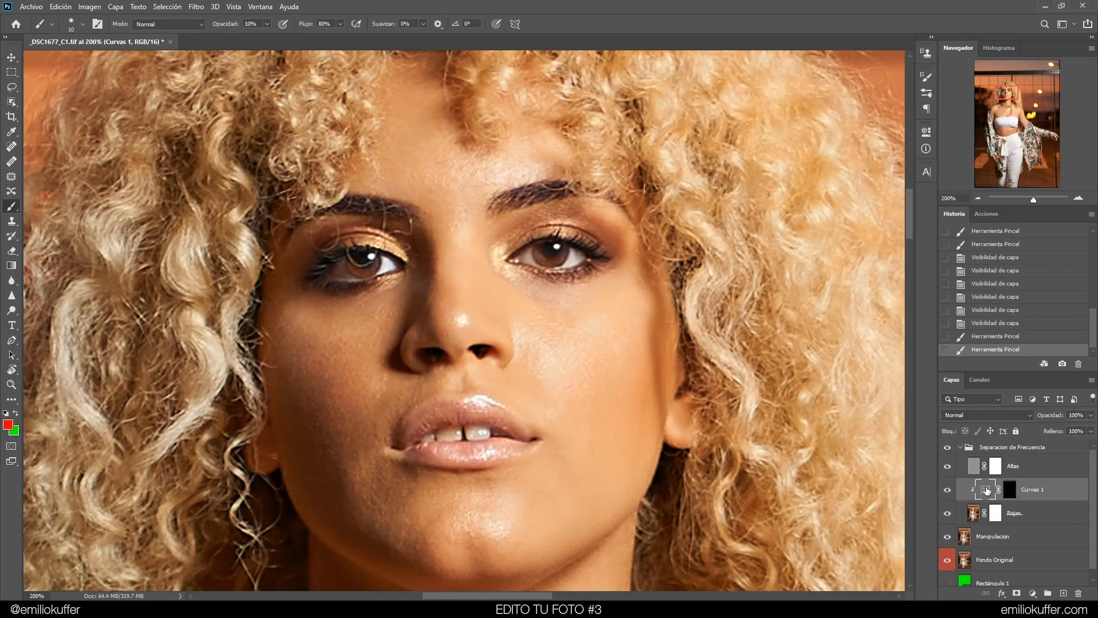
pyautogui.doubleClick(979, 485)
pyautogui.moveTo(789, 238); pyautogui.dragTo(795, 279)
pyautogui.moveTo(835, 239); pyautogui.dragTo(838, 231)
pyautogui.click(794, 280)
pyautogui.moveTo(794, 281); pyautogui.dragTo(792, 282)
pyautogui.moveTo(831, 245); pyautogui.dragTo(807, 143)
pyautogui.moveTo(838, 233); pyautogui.dragTo(833, 228)
pyautogui.click(947, 490)
pyautogui.click(948, 490)
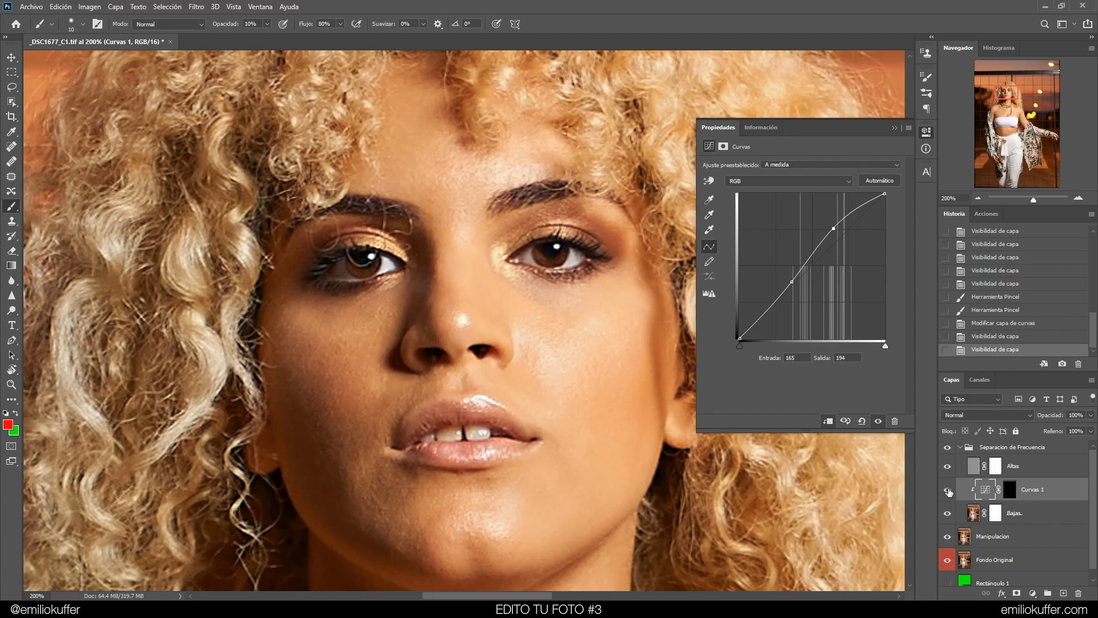
# Nudge the curve points again and toggle the Curves layer to compare the brightening
pyautogui.click(948, 491)
pyautogui.click(947, 491)
pyautogui.click(948, 490)
pyautogui.click(948, 490)
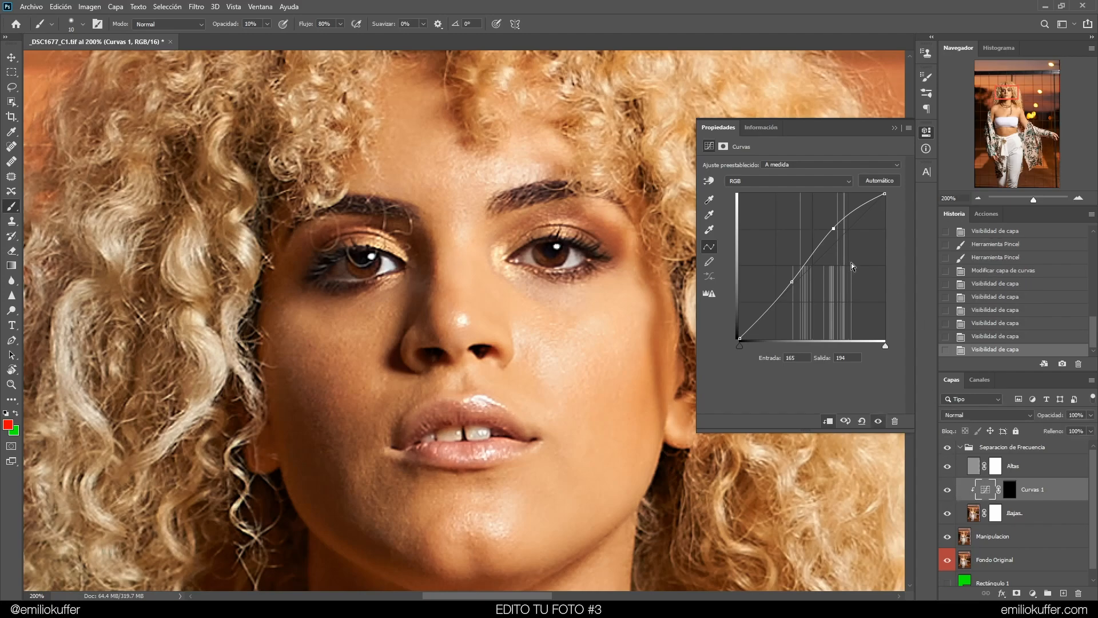
pyautogui.moveTo(834, 227); pyautogui.dragTo(831, 221)
pyautogui.moveTo(792, 280)
pyautogui.mouseDown()
pyautogui.moveTo(779, 266)
pyautogui.moveTo(779, 289)
pyautogui.moveTo(779, 273)
pyautogui.moveTo(785, 282)
pyautogui.mouseUp()
pyautogui.moveTo(831, 221); pyautogui.dragTo(829, 224)
pyautogui.click(947, 492)
pyautogui.click(947, 492)
pyautogui.click(947, 492)
pyautogui.click(947, 492)
pyautogui.click(947, 490)
pyautogui.click(947, 490)
pyautogui.click(947, 489)
pyautogui.click(948, 487)
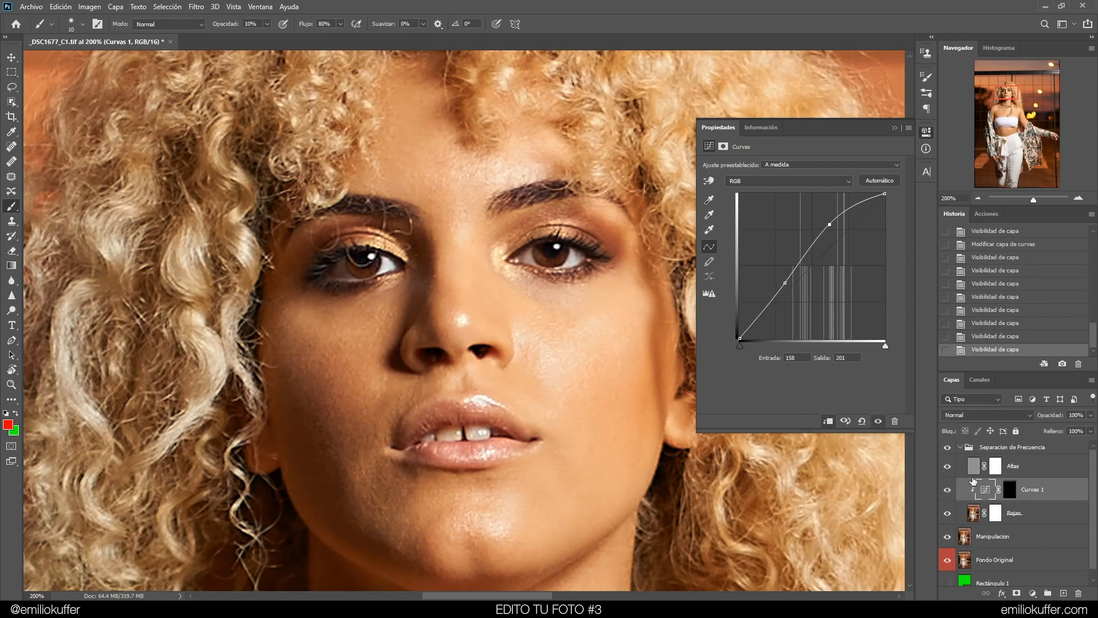
# Paint more brightening over both eyes on the Curves mask
pyautogui.click(1010, 489)
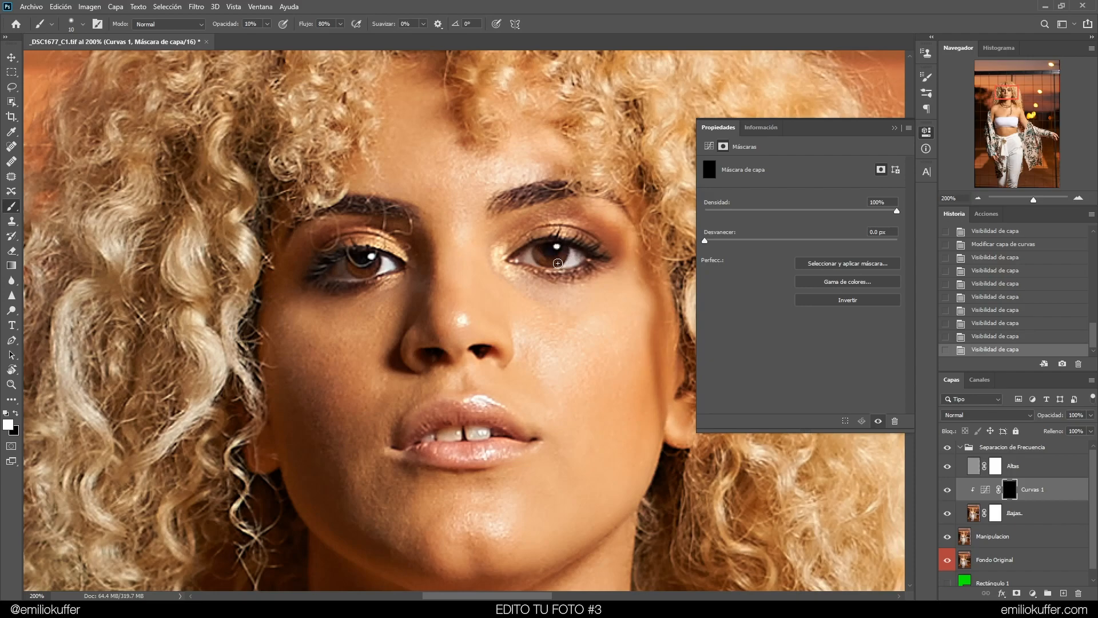
pyautogui.moveTo(540, 250); pyautogui.dragTo(560, 261)
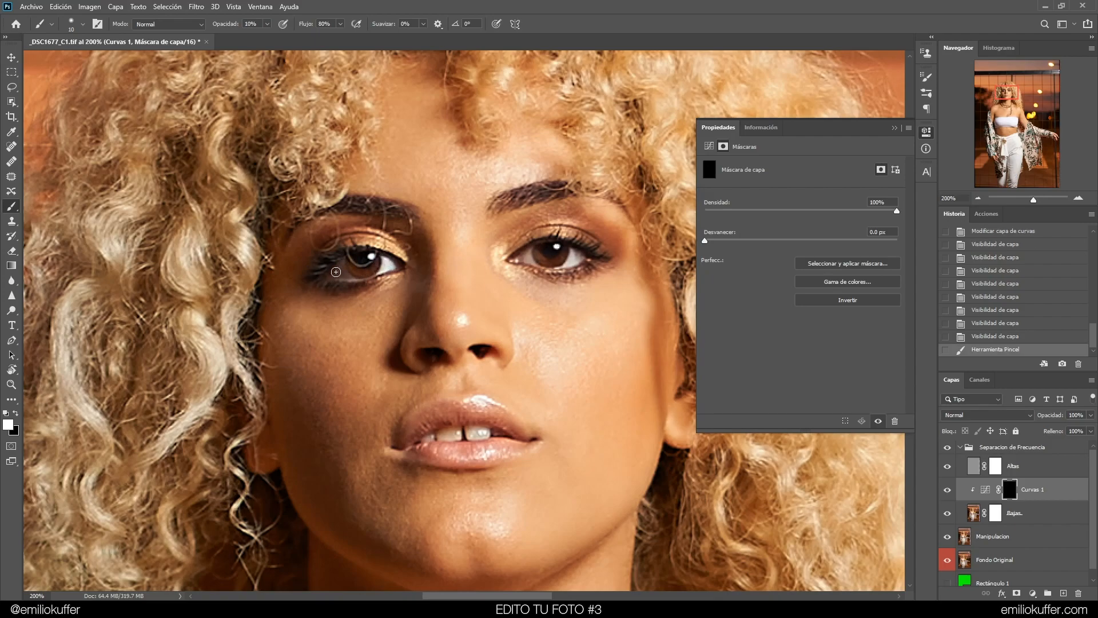
pyautogui.moveTo(360, 275); pyautogui.dragTo(374, 269)
# Toggle the Curves layer and the Separacion de Frecuencia group on and off to compare
pyautogui.click(947, 490)
pyautogui.click(948, 490)
pyautogui.click(952, 491)
pyautogui.click(949, 490)
pyautogui.click(948, 490)
pyautogui.click(949, 489)
pyautogui.click(947, 447)
pyautogui.click(948, 447)
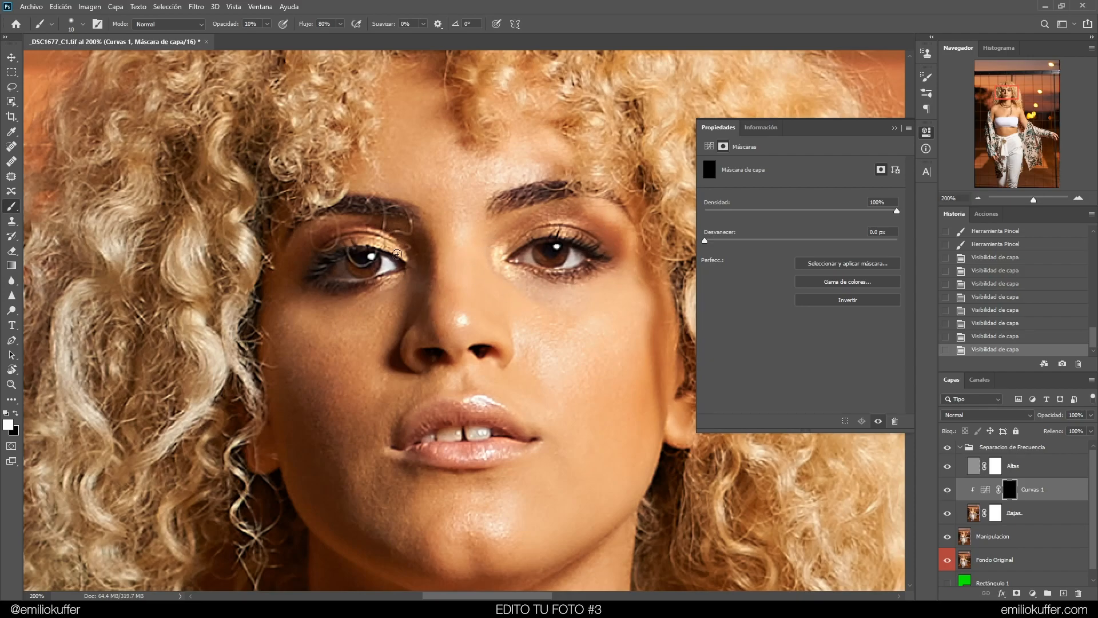
# Paint under the left eye and revert that stroke through the history
pyautogui.moveTo(359, 294); pyautogui.dragTo(379, 293)
pyautogui.click(974, 337)
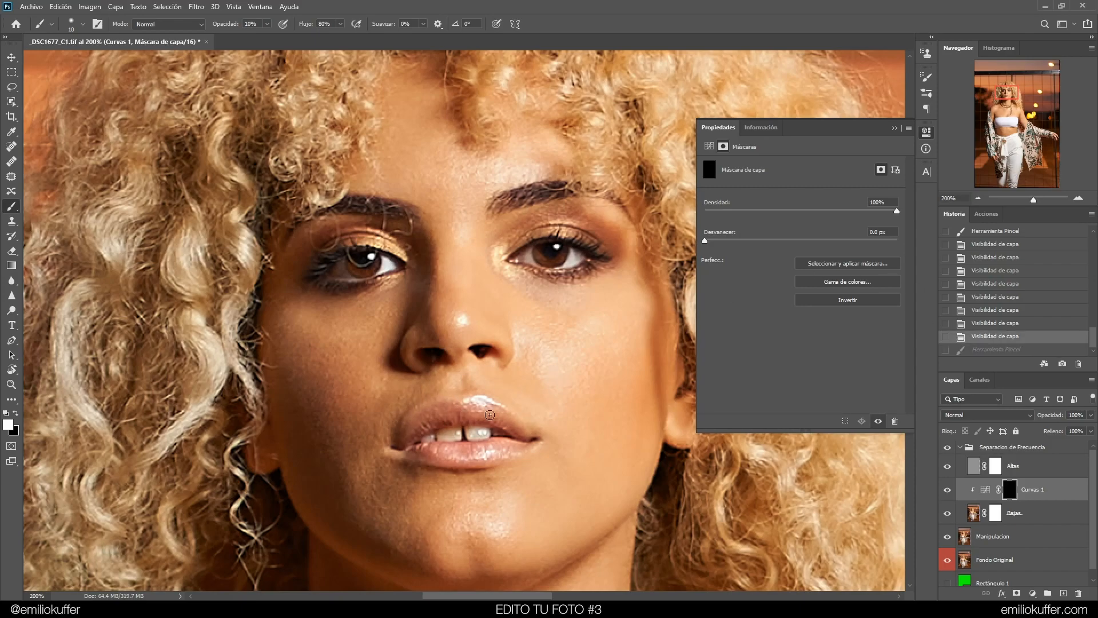
# Zoom out to 100% and duplicate the Curves layer
pyautogui.hotkey('ctrl', '-')
pyautogui.moveTo(548, 282); pyautogui.dragTo(540, 231)
pyautogui.moveTo(501, 157); pyautogui.dragTo(553, 244)
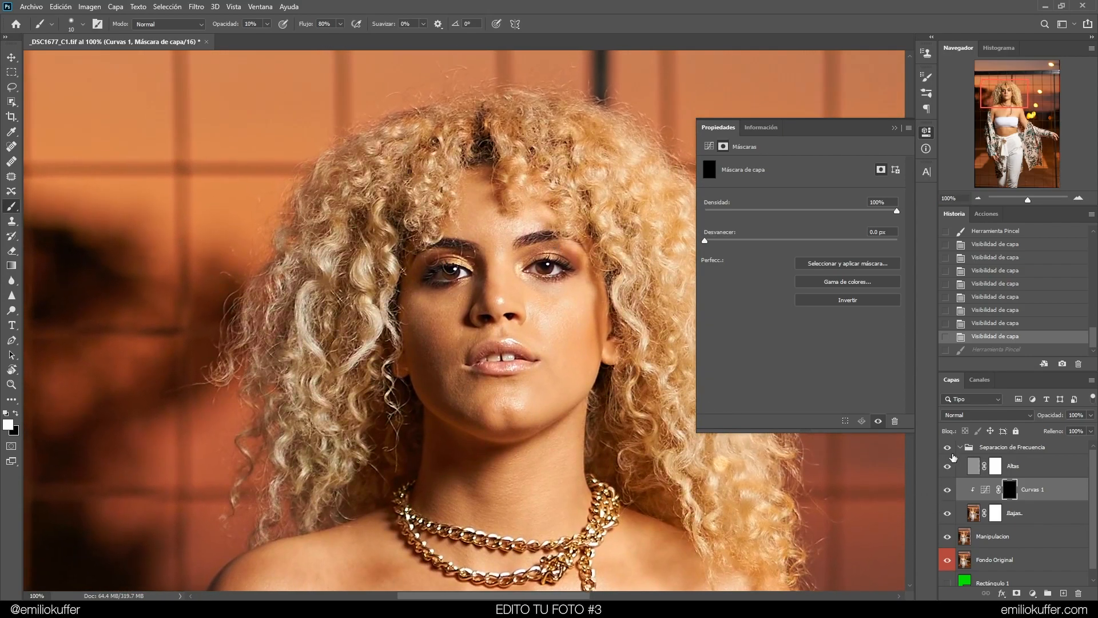
pyautogui.click(988, 490)
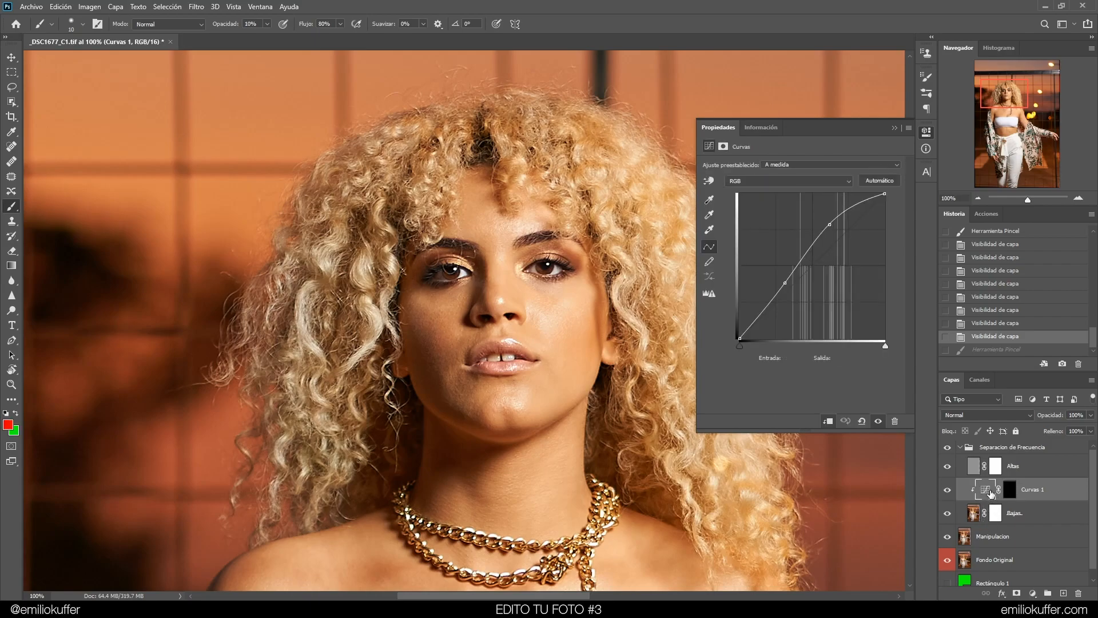
pyautogui.moveTo(988, 492); pyautogui.dragTo(1064, 594)
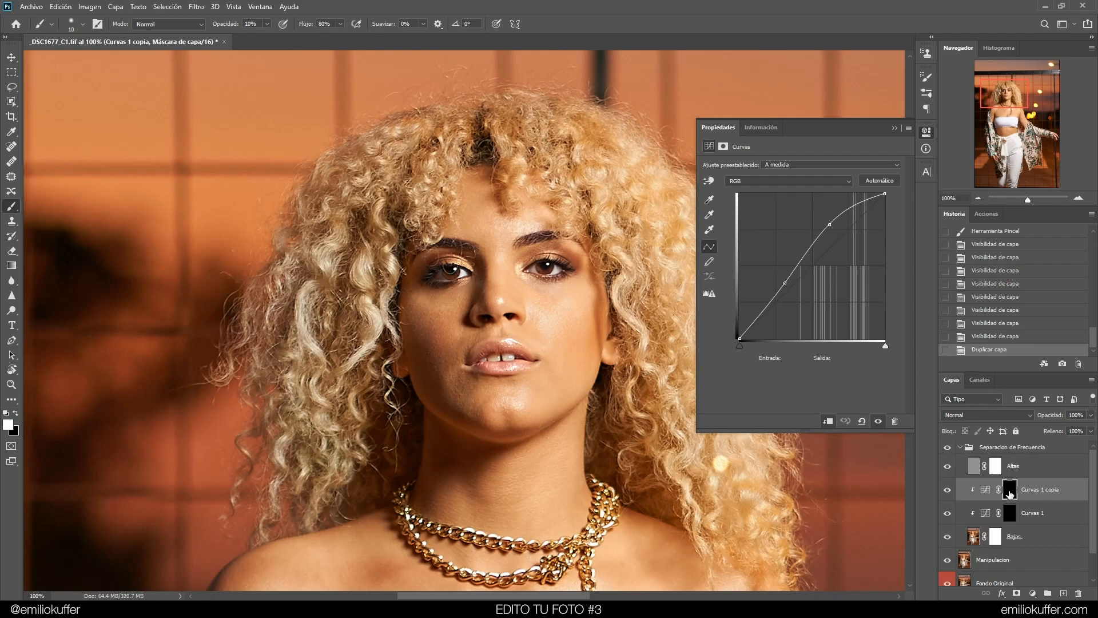
# Delete the copy's layer mask and add a new white layer mask
pyautogui.rightClick(1011, 501)
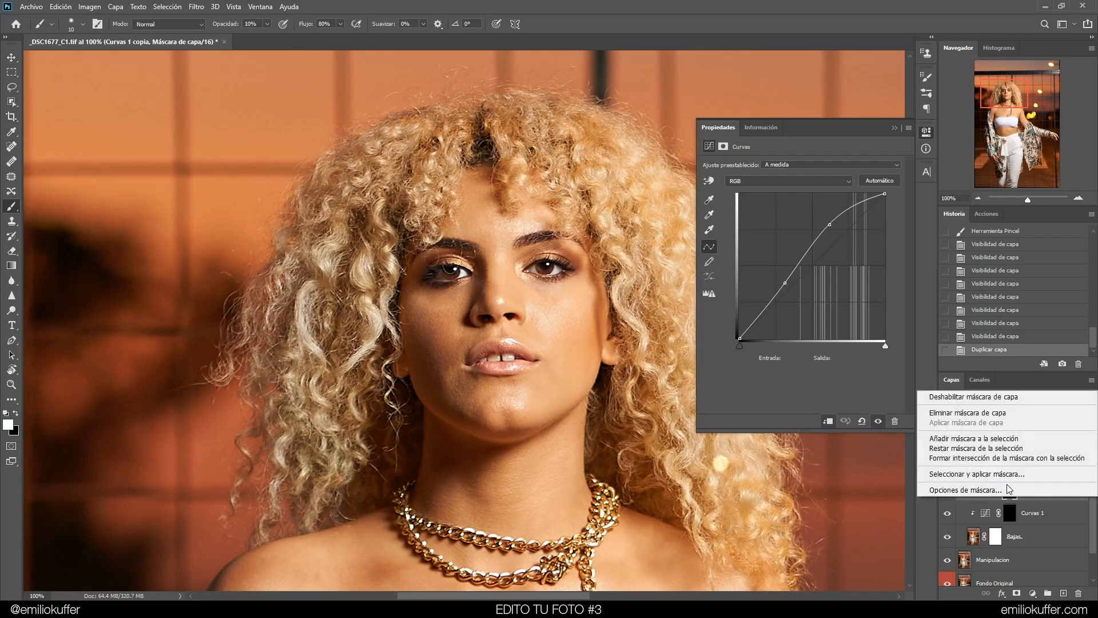
pyautogui.click(1007, 414)
pyautogui.click(1016, 593)
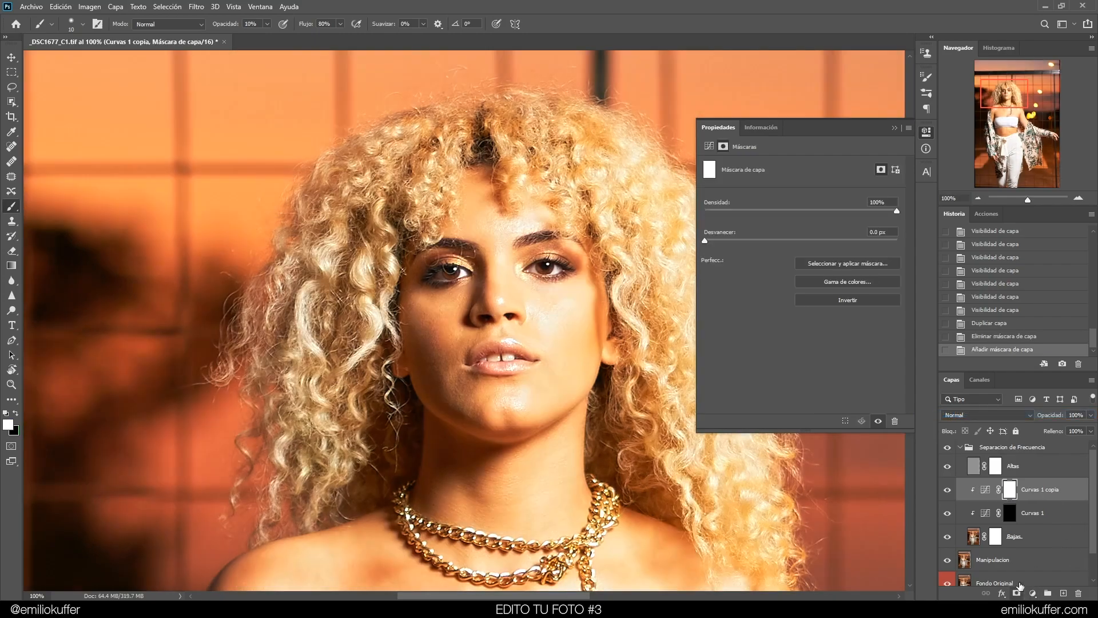
# Steepen the copy's curve strongly to brighten the image
pyautogui.click(985, 490)
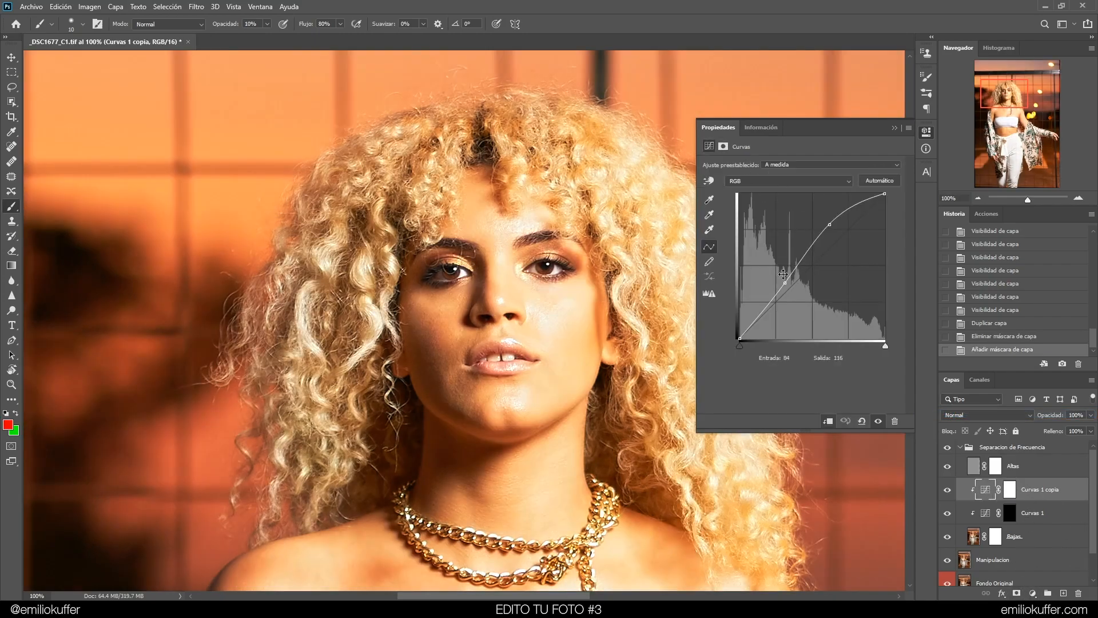
pyautogui.moveTo(784, 295); pyautogui.dragTo(834, 293)
pyautogui.moveTo(829, 225); pyautogui.dragTo(790, 229)
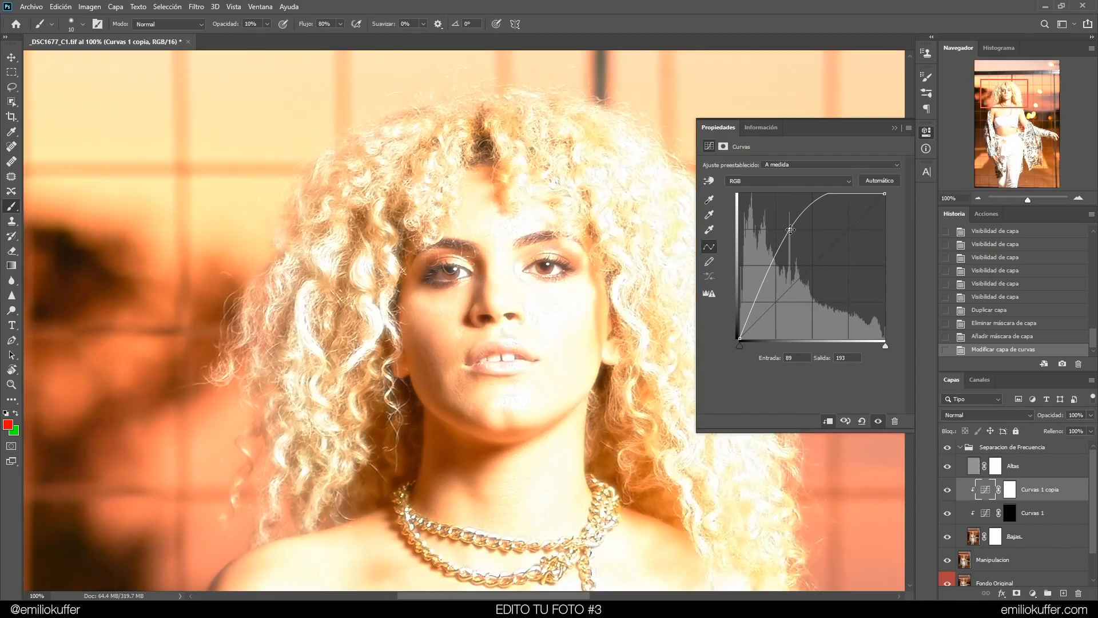
# Invert the copy's layer mask to black and select it
pyautogui.click(724, 146)
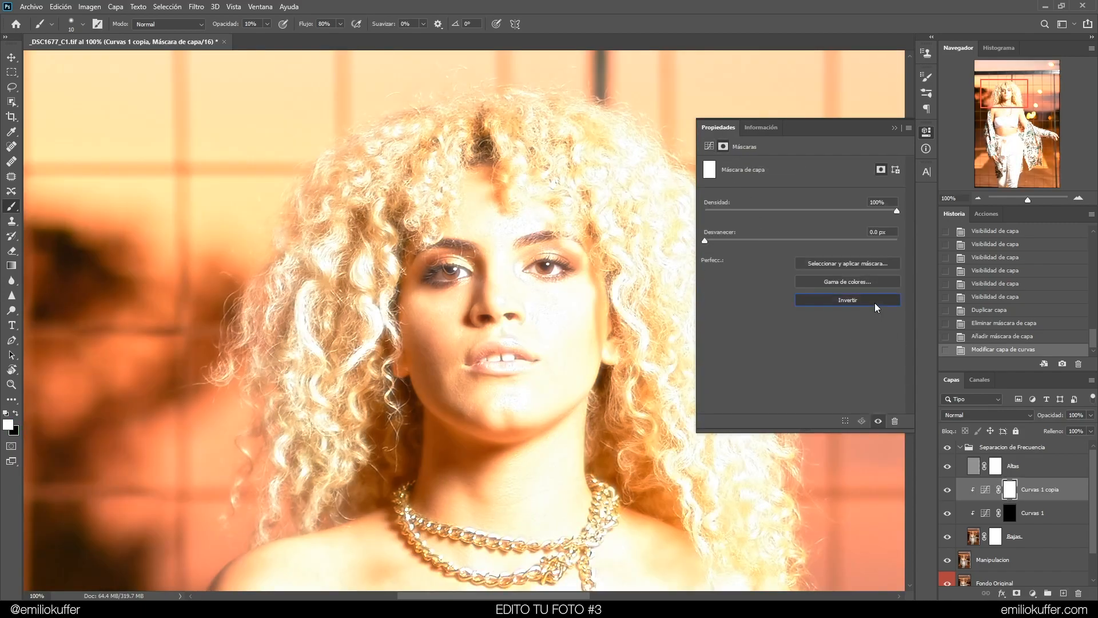
pyautogui.click(874, 301)
pyautogui.click(986, 490)
pyautogui.click(1010, 493)
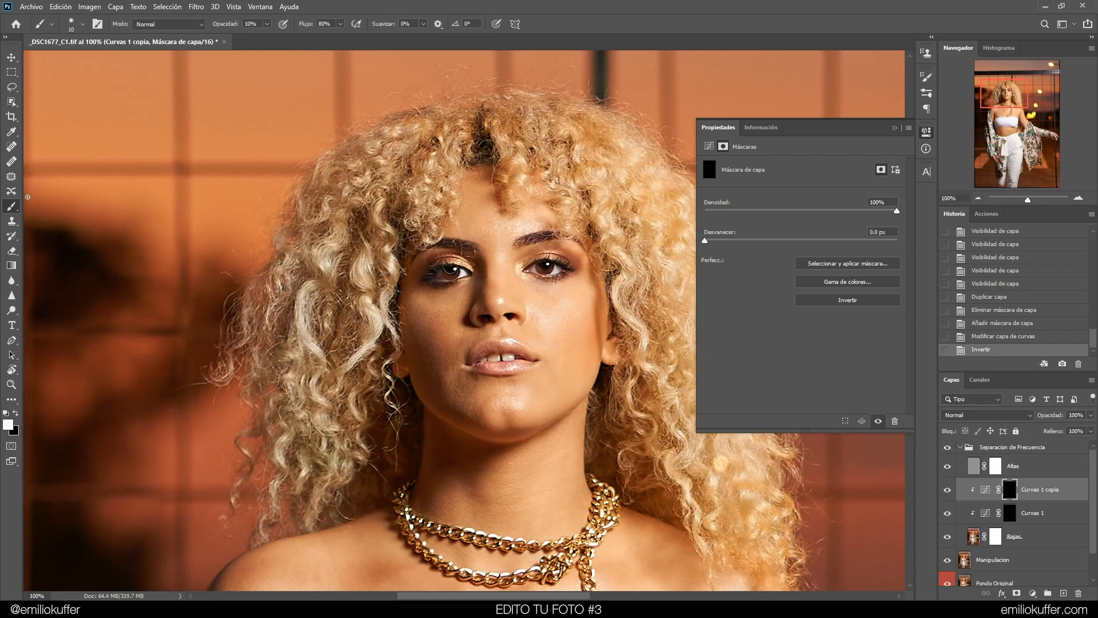
# Enlarge the brush and paint brightening over the center of the face on the copy's mask
pyautogui.moveTo(524, 290); pyautogui.dragTo(563, 289)
pyautogui.moveTo(452, 292)
pyautogui.mouseDown()
pyautogui.moveTo(456, 344)
pyautogui.moveTo(451, 318)
pyautogui.moveTo(447, 353)
pyautogui.moveTo(470, 385)
pyautogui.moveTo(444, 320)
pyautogui.mouseUp()
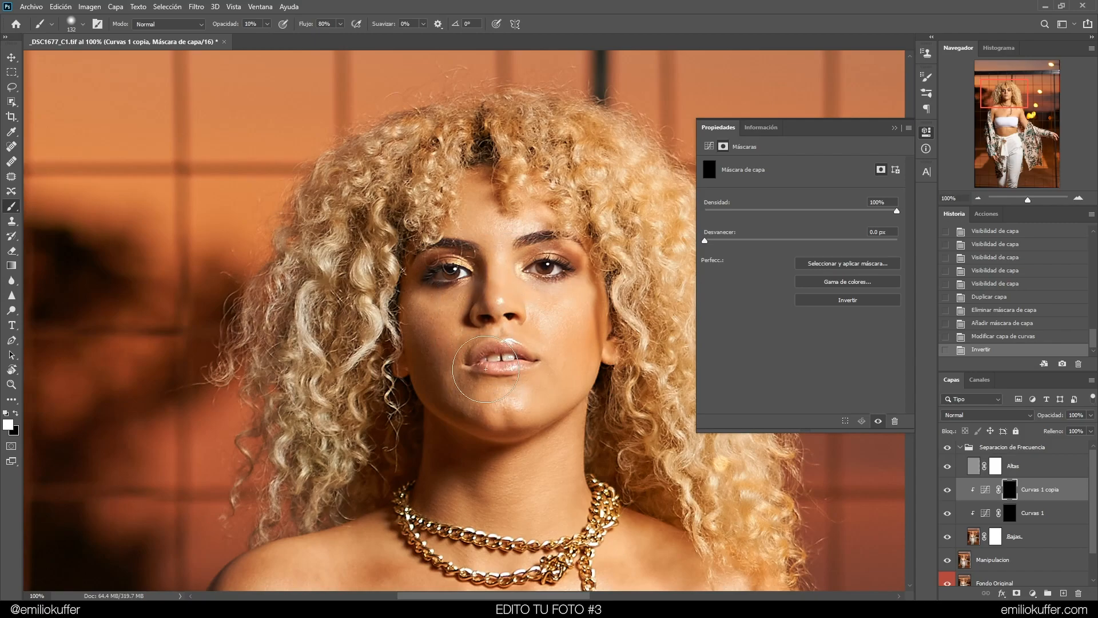
pyautogui.click(427, 317)
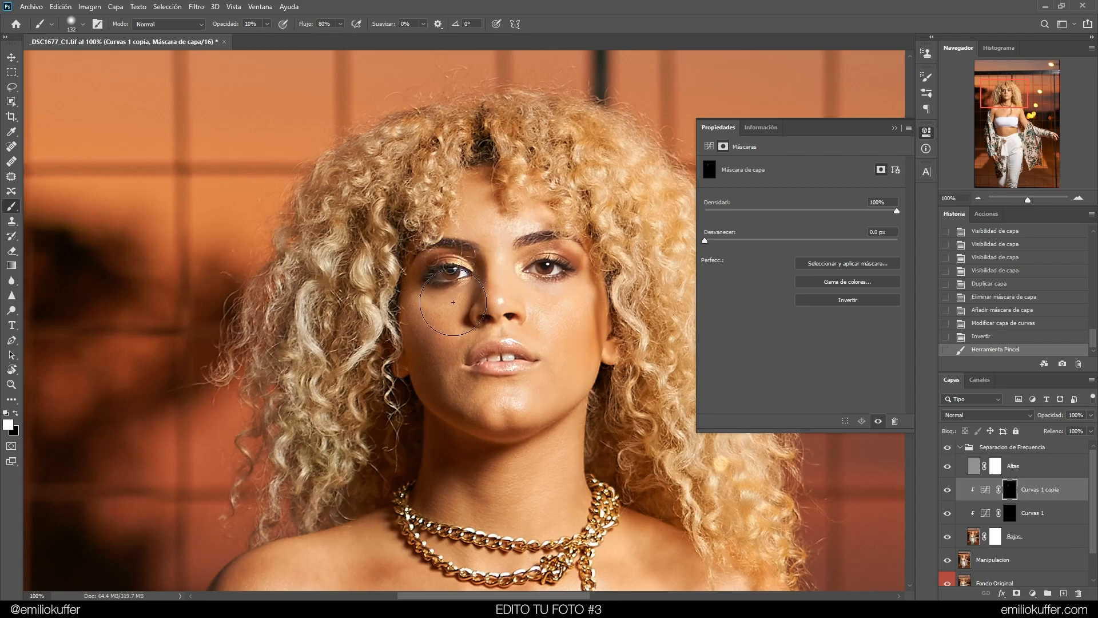
pyautogui.moveTo(531, 284)
pyautogui.mouseDown()
pyautogui.moveTo(513, 346)
pyautogui.moveTo(455, 335)
pyautogui.moveTo(505, 385)
pyautogui.mouseUp()
pyautogui.click(948, 489)
pyautogui.click(947, 489)
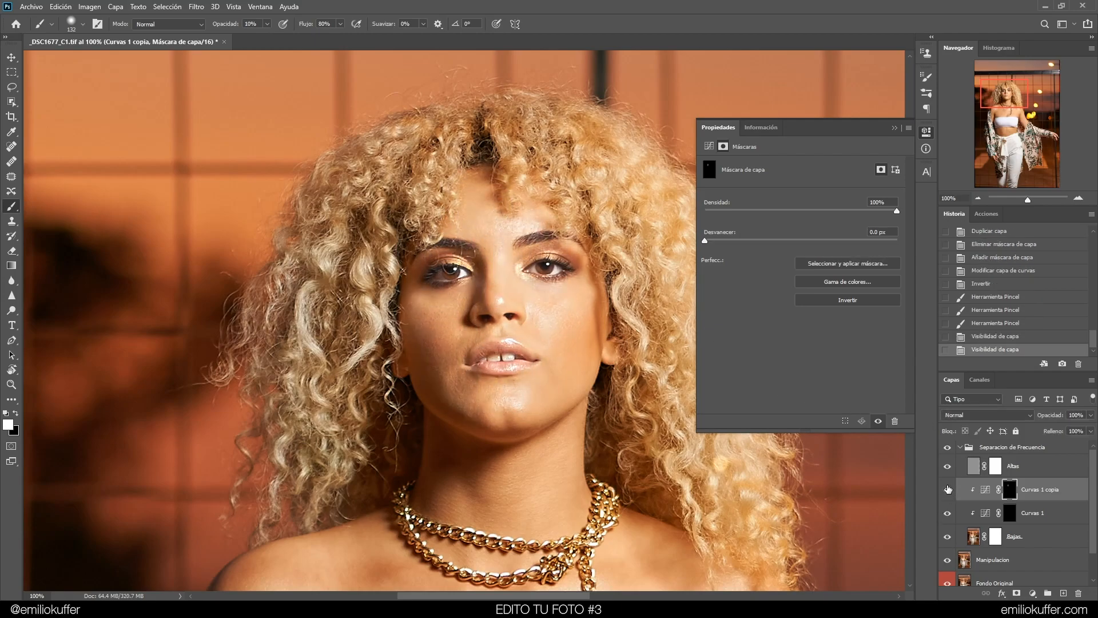
# Select the copy's mask and reset the foreground and background colours
pyautogui.keyDown('alt'); pyautogui.click(1009, 493); pyautogui.keyUp('alt')
pyautogui.click(985, 493)
pyautogui.click(1010, 487)
pyautogui.click(16, 413)
pyautogui.click(7, 424)
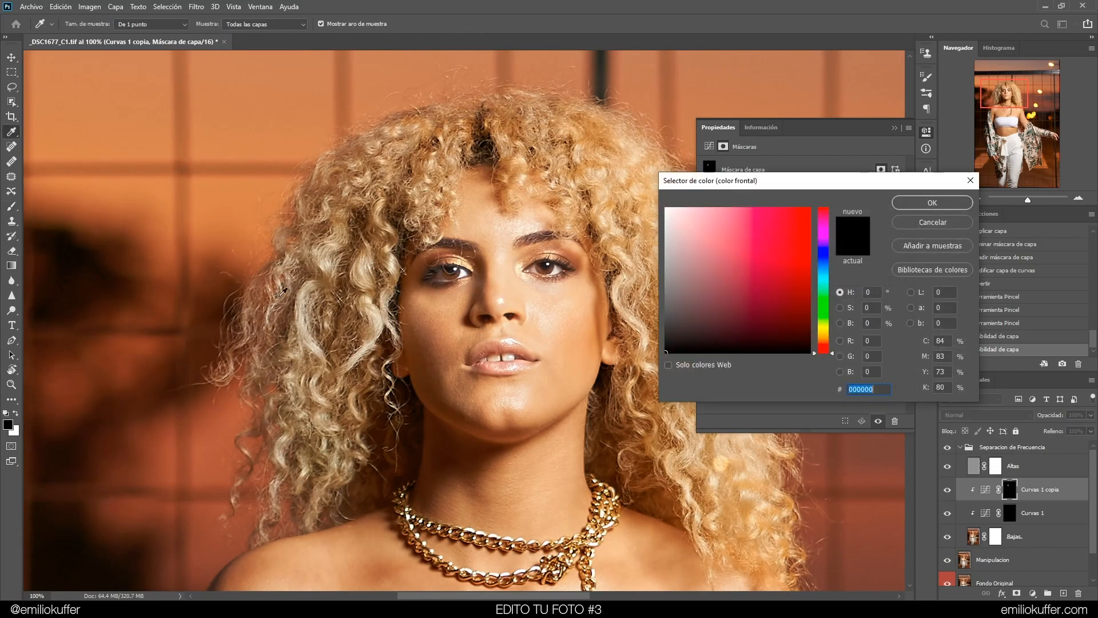
pyautogui.click(908, 203)
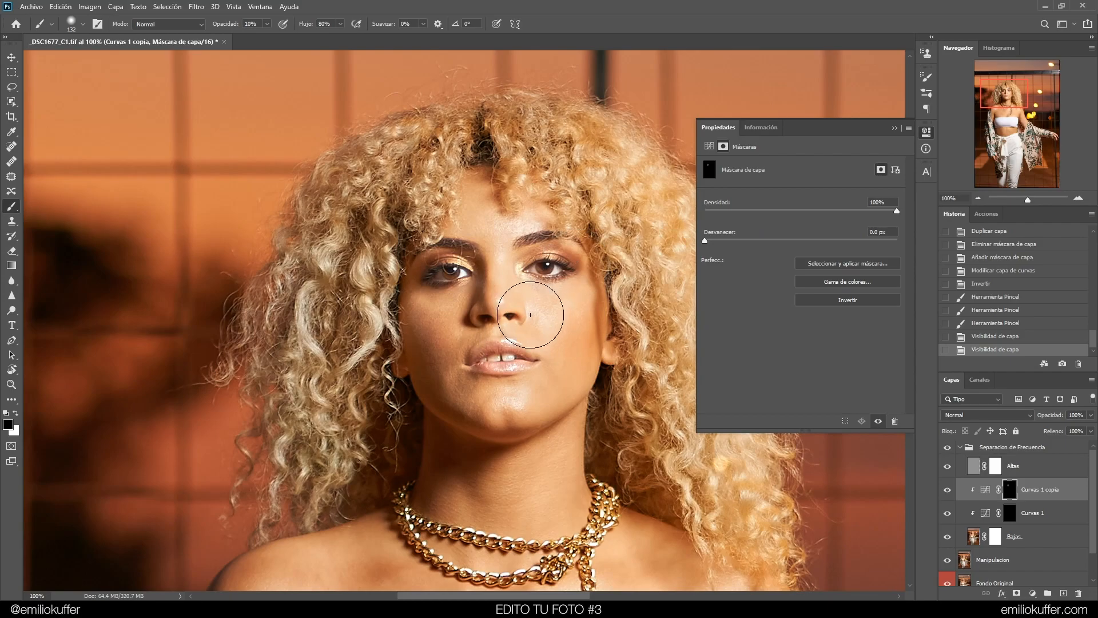
# Paint brightening over the cheeks and face on the copy's mask with a larger brush
pyautogui.moveTo(564, 320); pyautogui.dragTo(611, 327)
pyautogui.moveTo(556, 411); pyautogui.dragTo(543, 403)
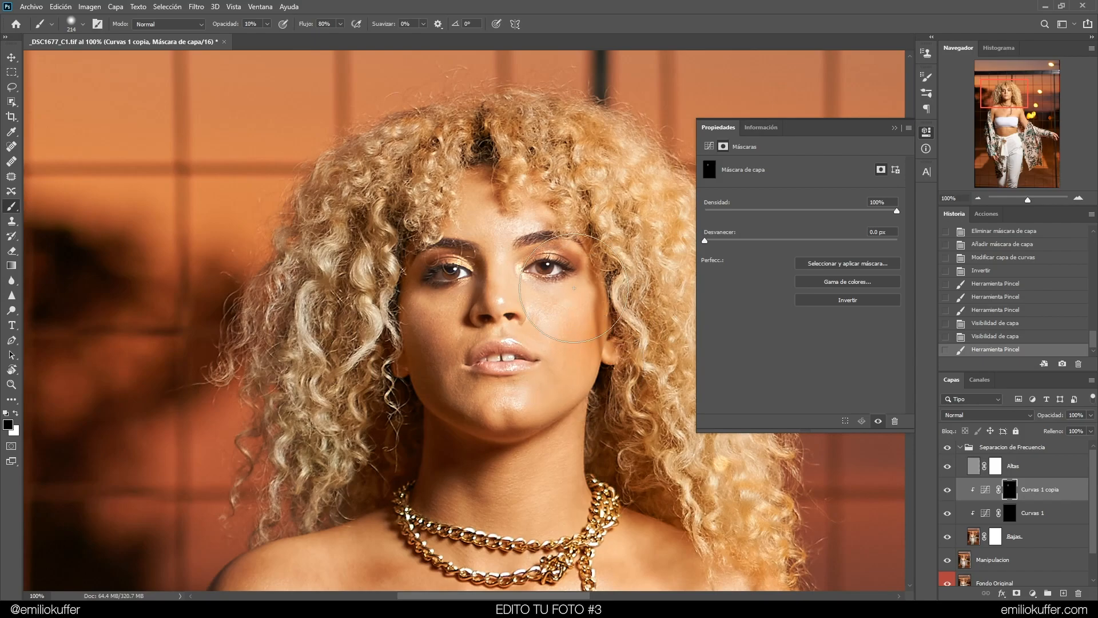
pyautogui.moveTo(626, 333); pyautogui.dragTo(598, 412)
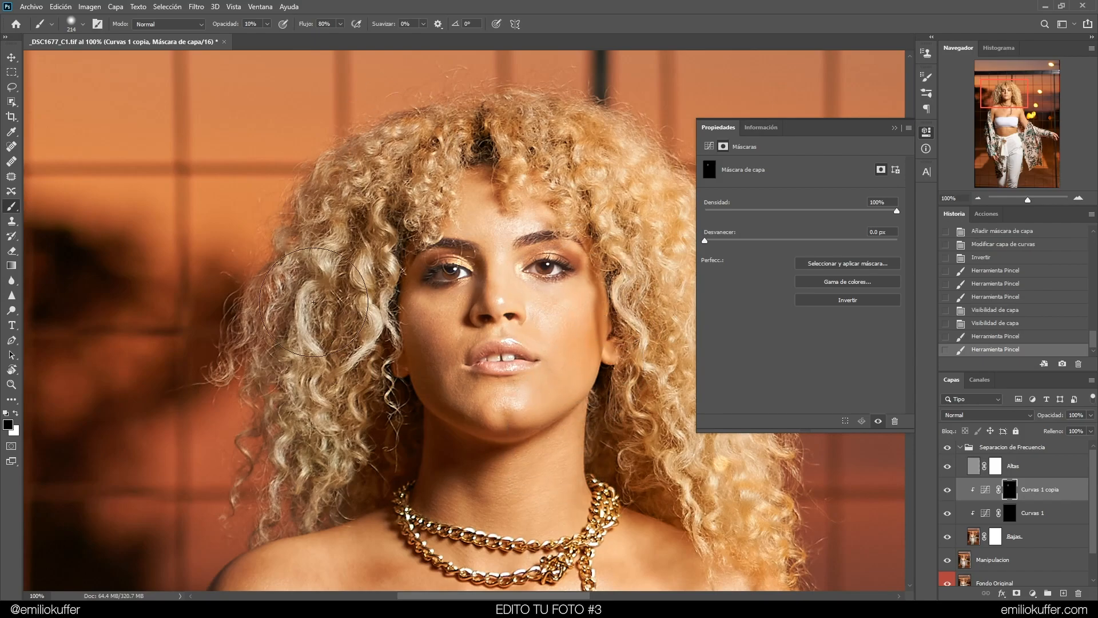
pyautogui.moveTo(446, 145)
pyautogui.mouseDown()
pyautogui.moveTo(463, 171)
pyautogui.moveTo(461, 143)
pyautogui.moveTo(364, 217)
pyautogui.moveTo(350, 252)
pyautogui.mouseUp()
pyautogui.moveTo(426, 203); pyautogui.dragTo(366, 281)
# View the copy's mask on its own, set the brush opacity to 50% and touch up the mask
pyautogui.keyDown('alt'); pyautogui.click(1011, 490); pyautogui.keyUp('alt')
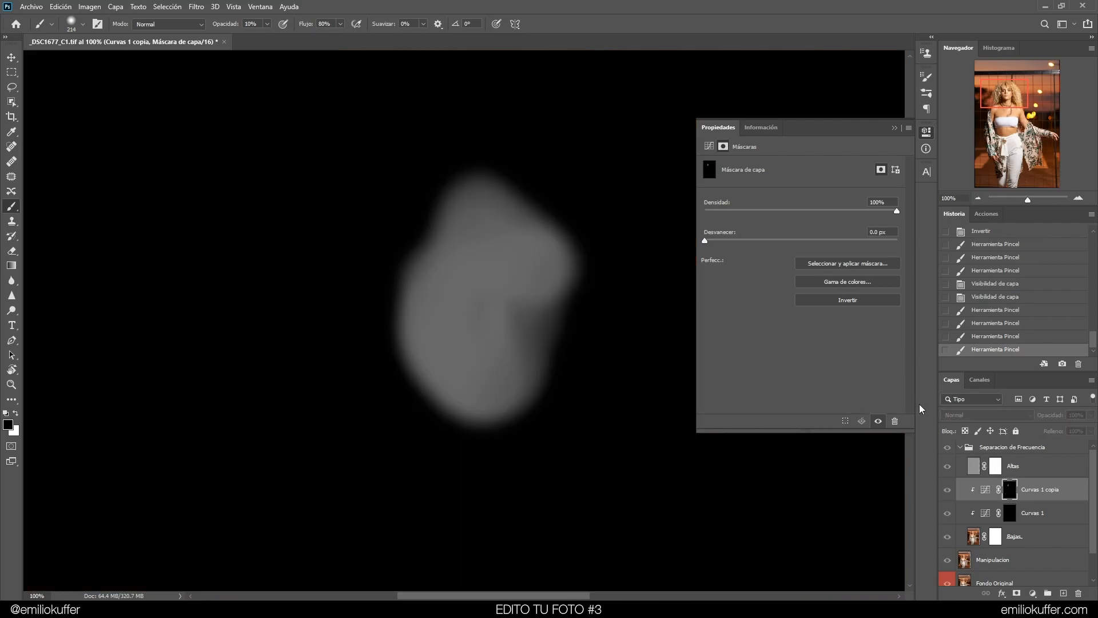
pyautogui.moveTo(607, 345); pyautogui.dragTo(577, 436)
pyautogui.moveTo(604, 366)
pyautogui.mouseDown()
pyautogui.moveTo(571, 378)
pyautogui.moveTo(548, 477)
pyautogui.mouseUp()
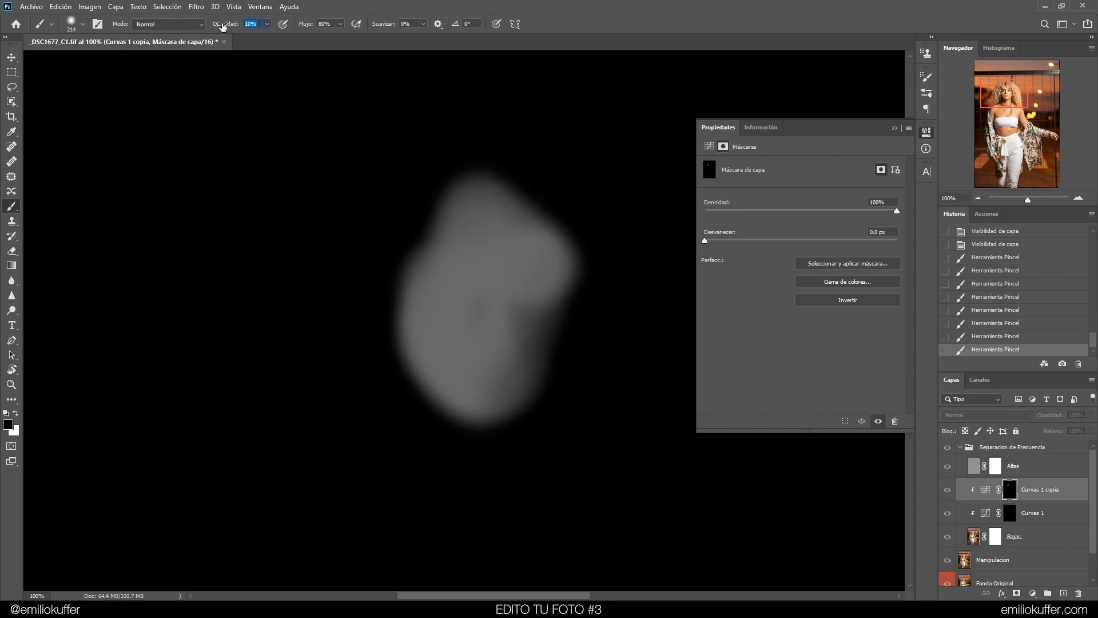
pyautogui.click(248, 24)
pyautogui.moveTo(539, 458)
pyautogui.mouseDown()
pyautogui.moveTo(620, 342)
pyautogui.moveTo(544, 439)
pyautogui.mouseUp()
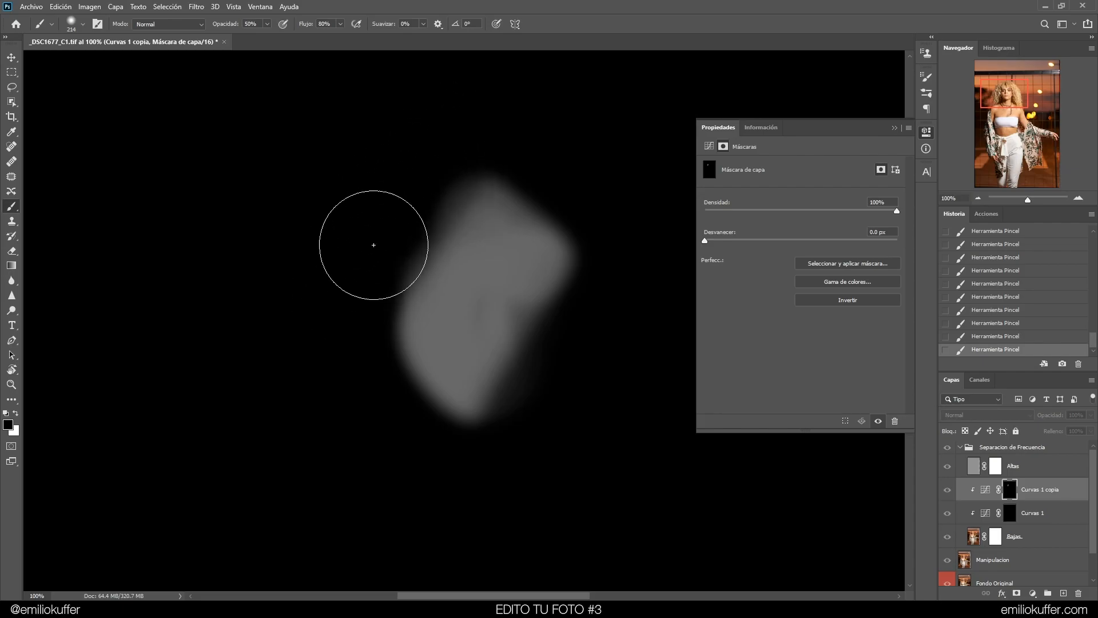
pyautogui.click(985, 490)
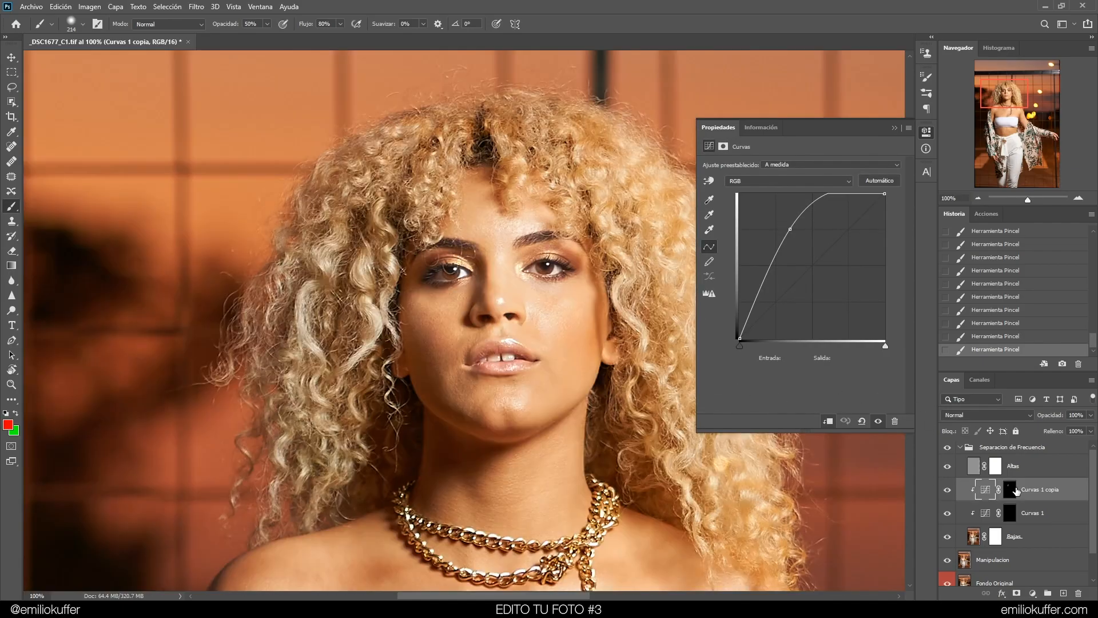
pyautogui.click(1009, 489)
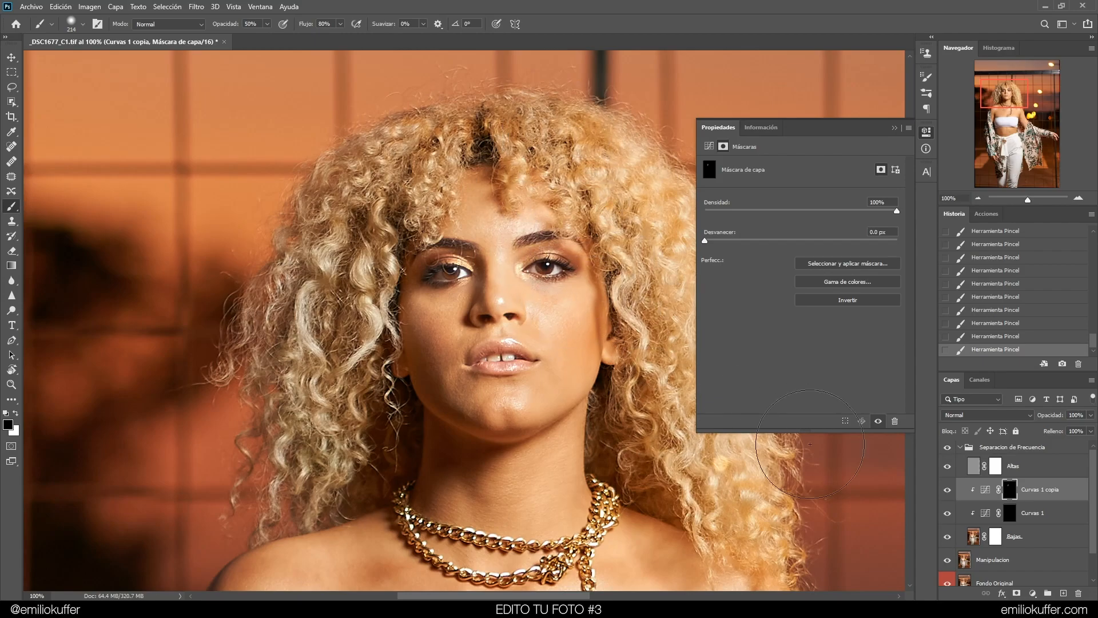
pyautogui.keyDown('alt'); pyautogui.click(1013, 495); pyautogui.keyUp('alt')
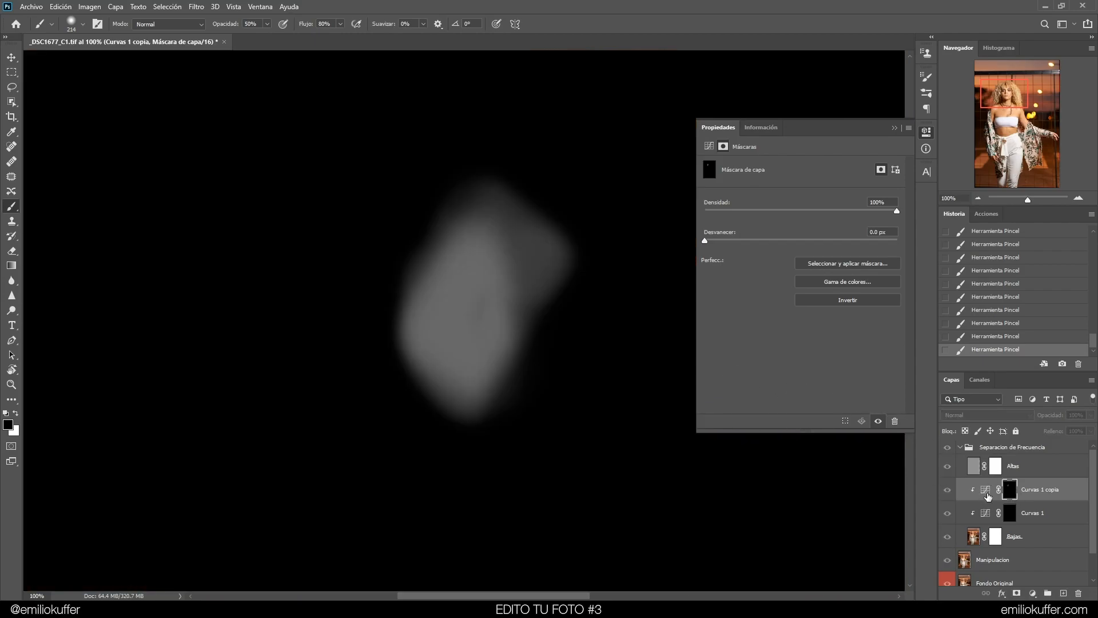
# Lower the copy's curve points for a gentler brightening, toggling the layer to compare
pyautogui.click(986, 492)
pyautogui.moveTo(785, 229); pyautogui.dragTo(783, 271)
pyautogui.click(1011, 492)
pyautogui.click(985, 490)
pyautogui.click(947, 490)
pyautogui.click(947, 490)
pyautogui.moveTo(784, 272); pyautogui.dragTo(776, 293)
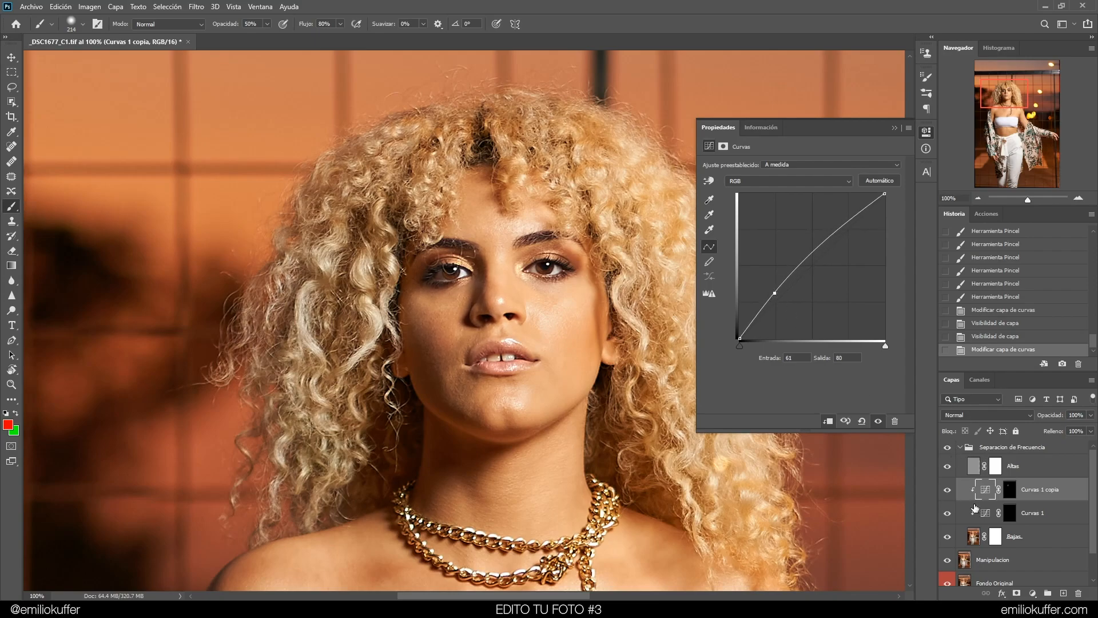
# Toggle the copied Curves layer on and off to compare the face brightening
pyautogui.click(948, 489)
pyautogui.click(947, 489)
pyautogui.click(948, 489)
pyautogui.click(948, 489)
pyautogui.click(948, 489)
pyautogui.click(948, 489)
pyautogui.click(948, 489)
pyautogui.click(948, 489)
pyautogui.click(948, 489)
pyautogui.click(947, 489)
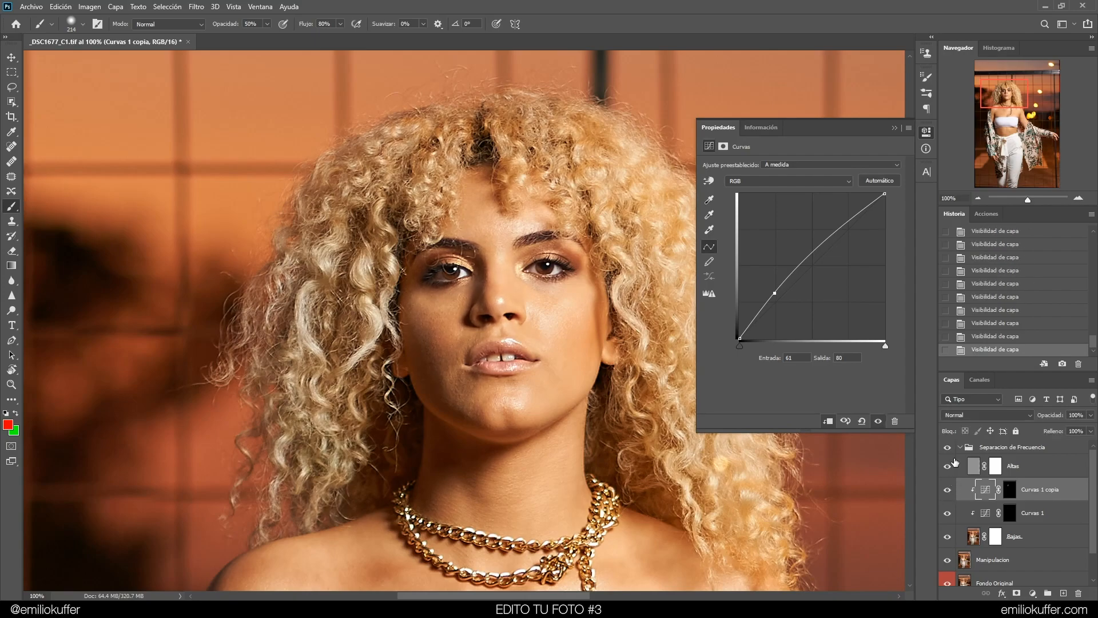
# Zoom out to compare the whole image with the frequency-separation group toggled, then select the Altas layer mask
pyautogui.click(977, 198)
pyautogui.click(977, 198)
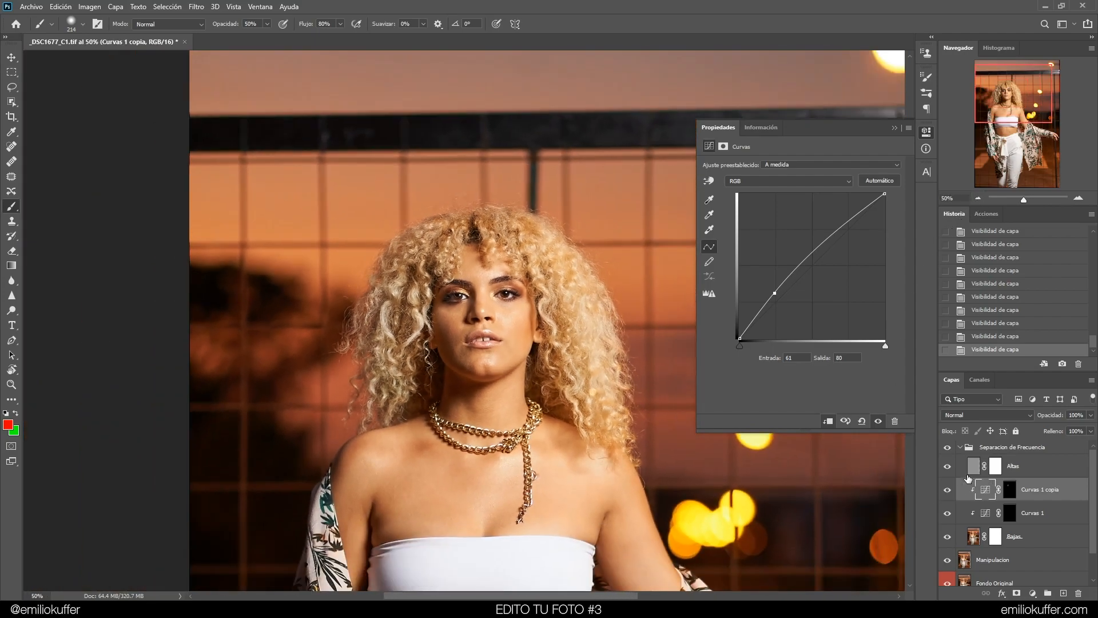
pyautogui.click(948, 448)
pyautogui.click(948, 448)
pyautogui.moveTo(994, 114); pyautogui.dragTo(1012, 137)
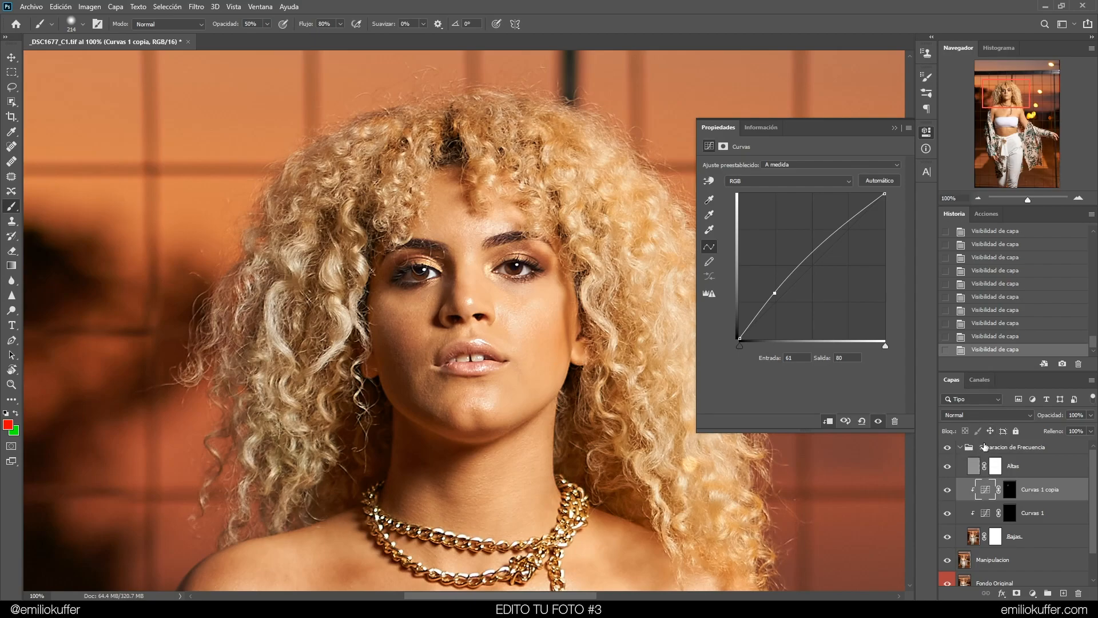
pyautogui.click(996, 470)
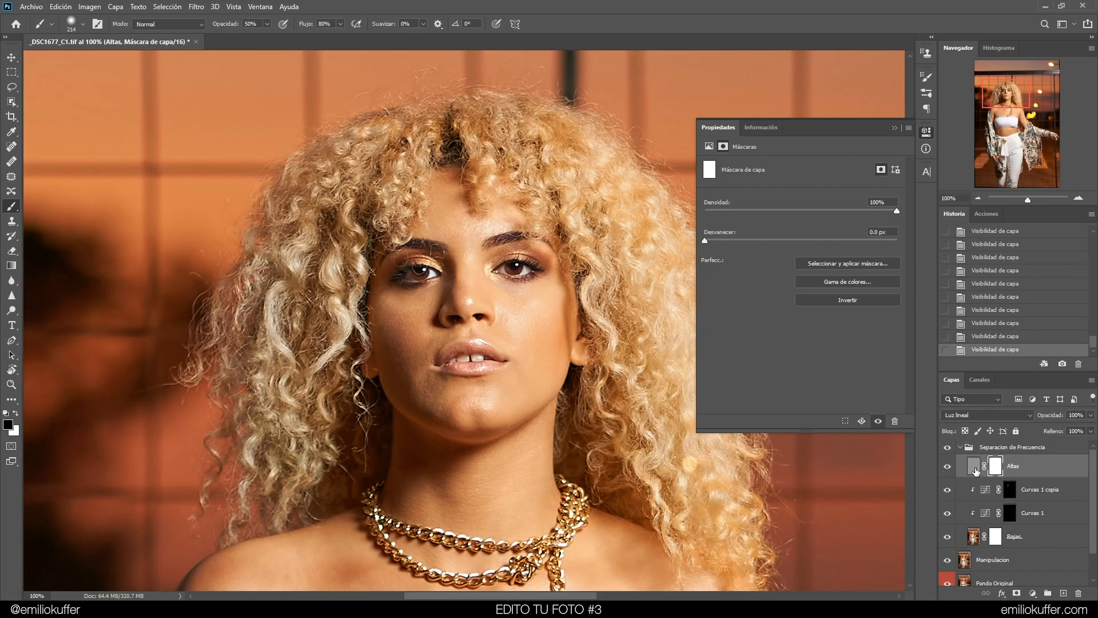
# Toggle the Altas layer's visibility to compare the skin texture with and without it
pyautogui.click(947, 467)
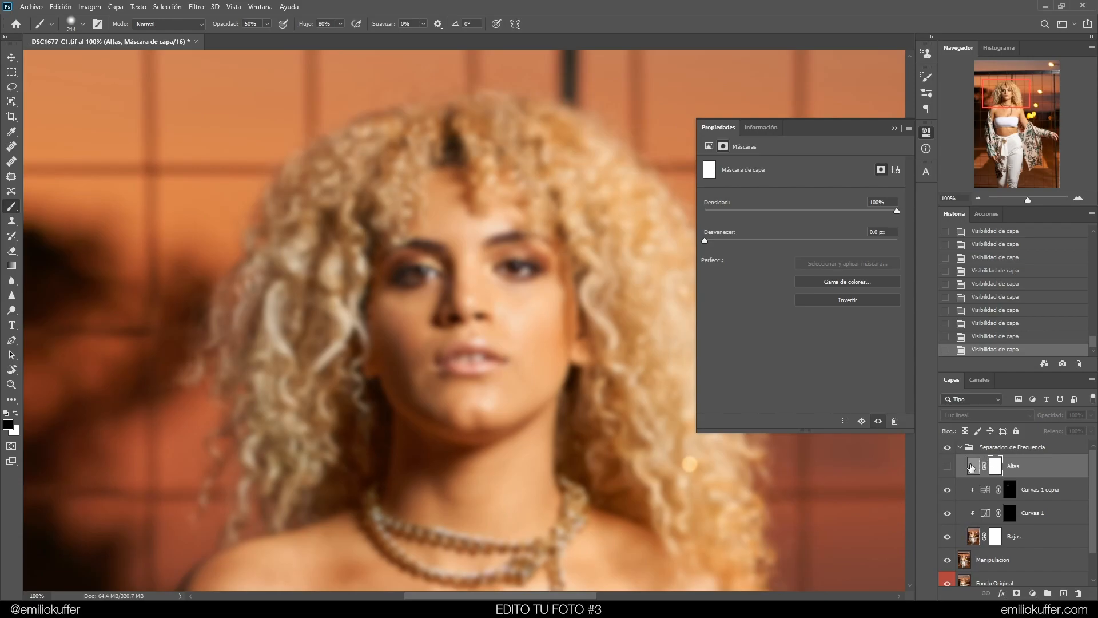
pyautogui.click(948, 469)
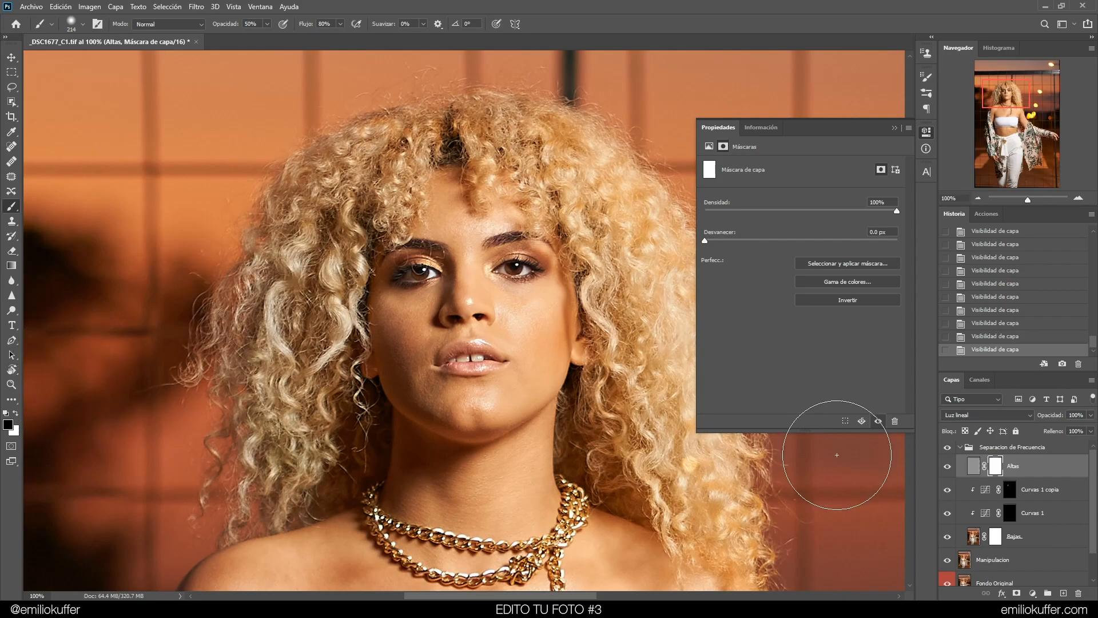
# View the Altas layer mask on its own, then return to the image with the mask selected
pyautogui.keyDown('alt'); pyautogui.click(995, 467); pyautogui.keyUp('alt')
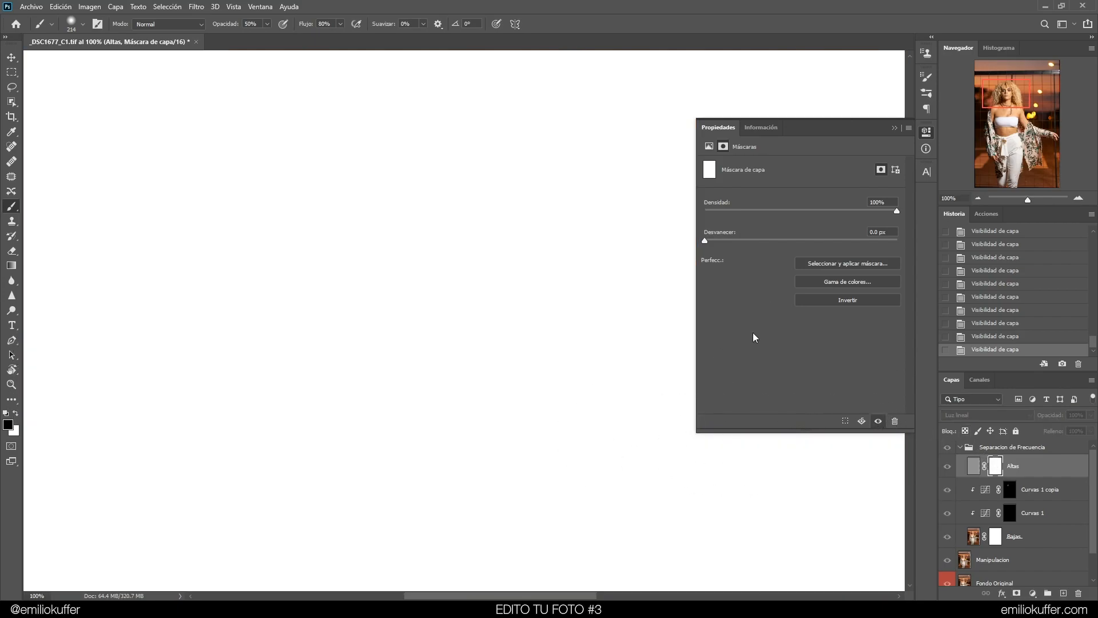
pyautogui.click(972, 468)
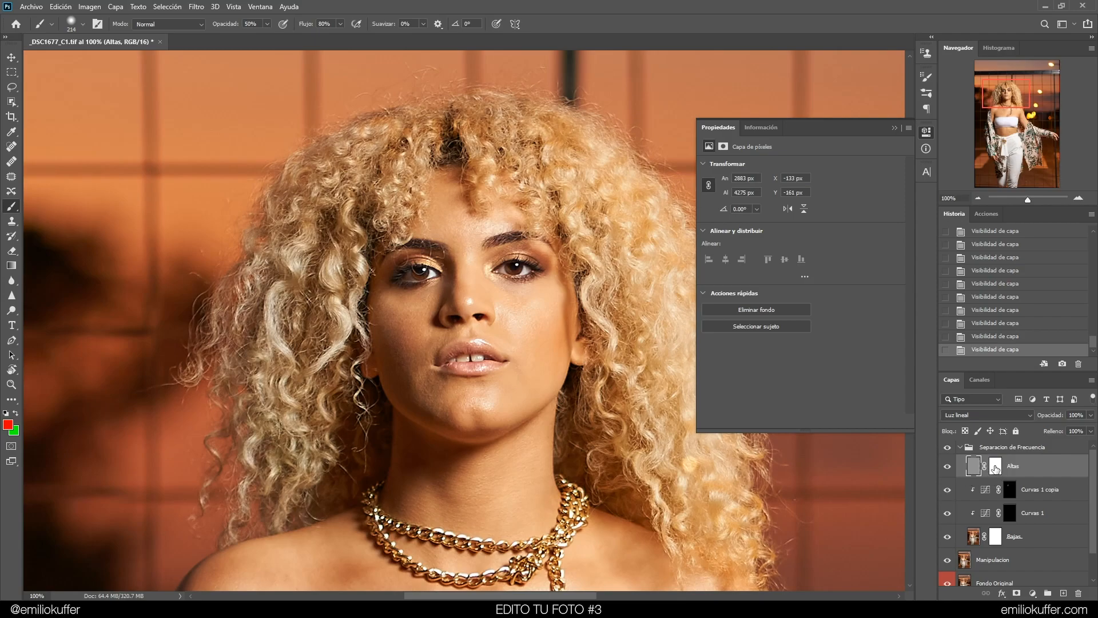
pyautogui.click(996, 467)
pyautogui.click(979, 448)
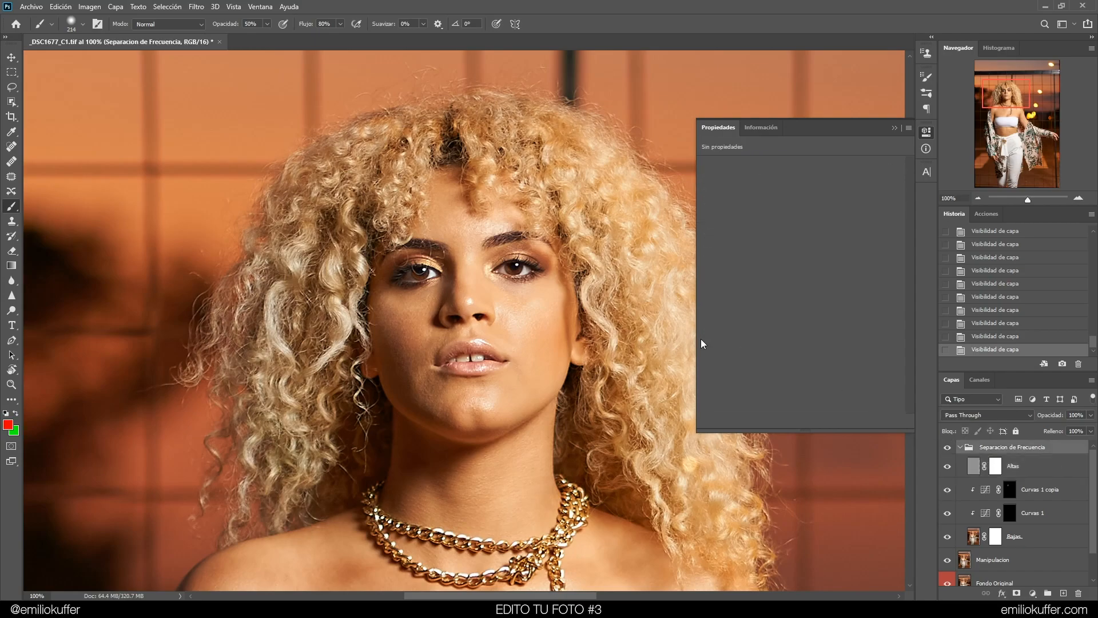
pyautogui.click(995, 468)
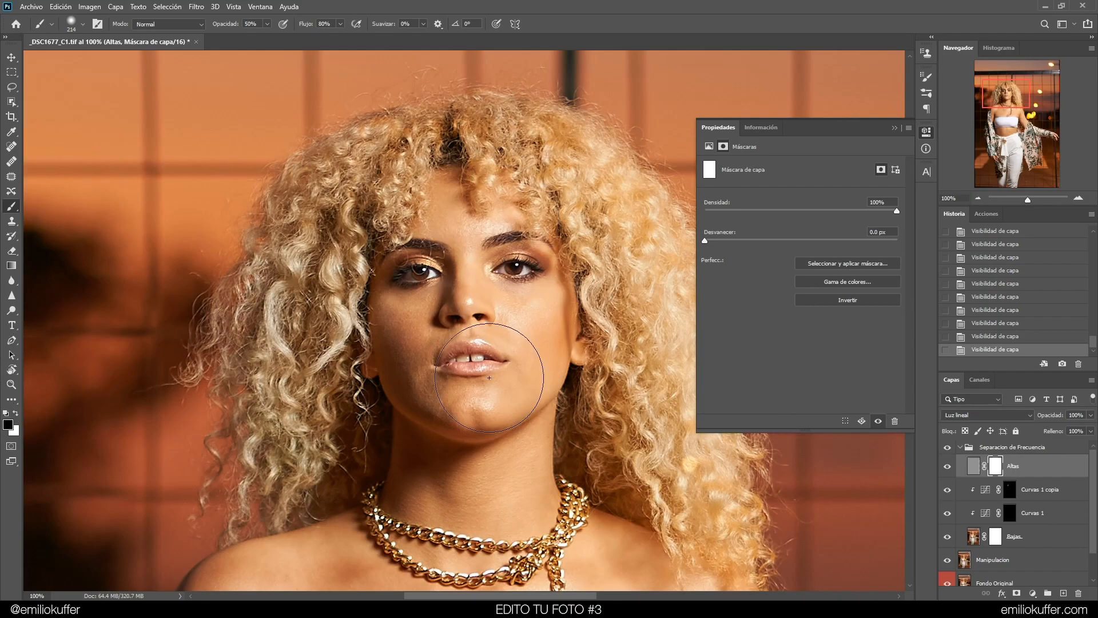
# Try painting a brush stroke across the face on the Altas mask, then undo it
pyautogui.moveTo(503, 338)
pyautogui.mouseDown()
pyautogui.moveTo(524, 335)
pyautogui.moveTo(471, 342)
pyautogui.mouseUp()
pyautogui.moveTo(506, 280)
pyautogui.mouseDown()
pyautogui.moveTo(475, 270)
pyautogui.moveTo(471, 391)
pyautogui.moveTo(373, 375)
pyautogui.mouseUp()
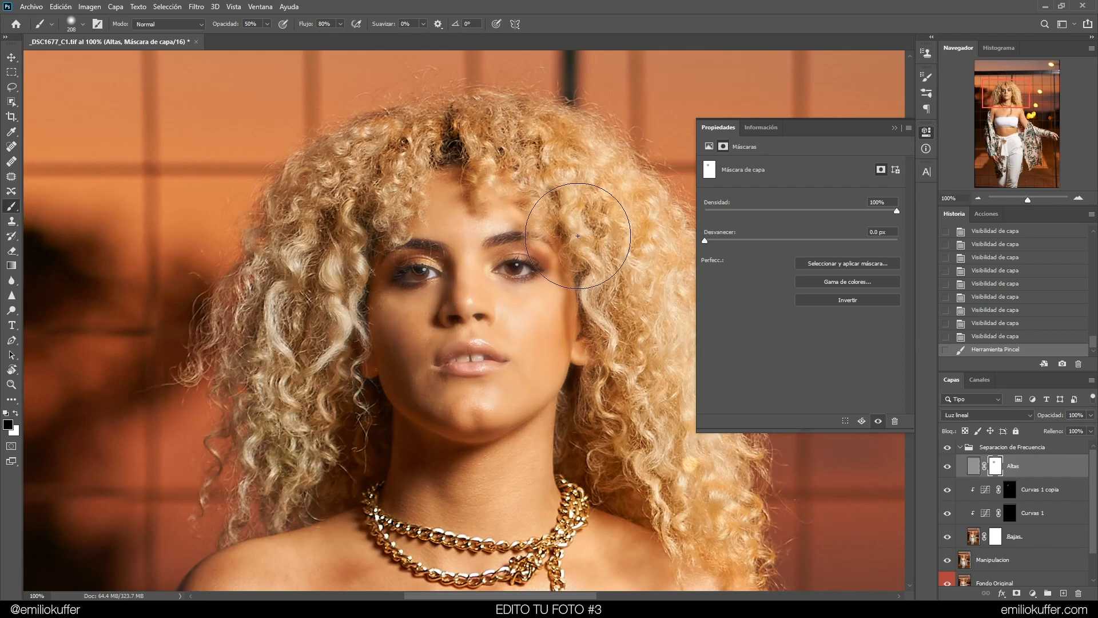
pyautogui.hotkey('ctrl', 'z')
# Zoom in on the face and set up a smaller brush at 10% opacity for painting the Altas mask
pyautogui.moveTo(534, 300)
pyautogui.mouseDown()
pyautogui.moveTo(472, 299)
pyautogui.moveTo(517, 269)
pyautogui.mouseUp()
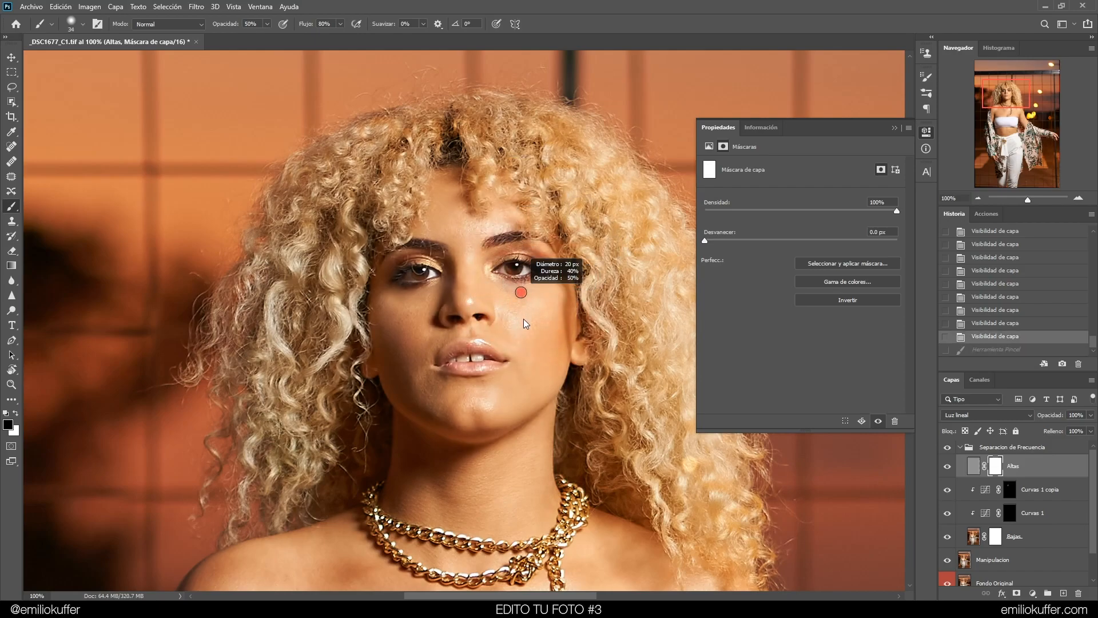
pyautogui.moveTo(528, 341)
pyautogui.mouseDown()
pyautogui.moveTo(546, 344)
pyautogui.moveTo(531, 334)
pyautogui.mouseUp()
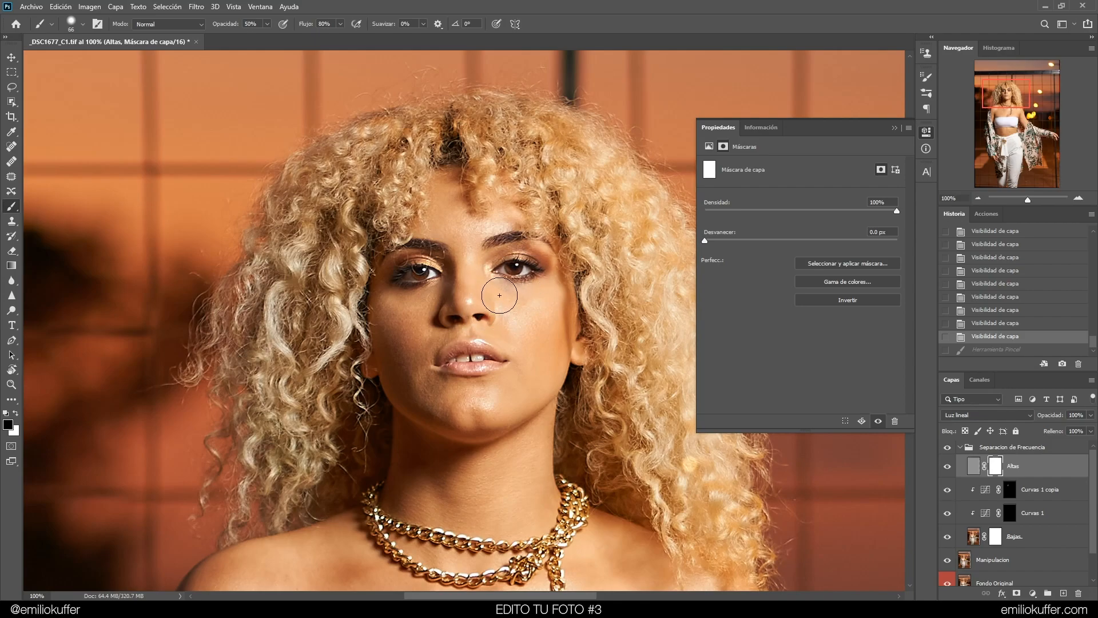
pyautogui.moveTo(521, 311); pyautogui.dragTo(514, 310)
pyautogui.hotkey('ctrl', '+')
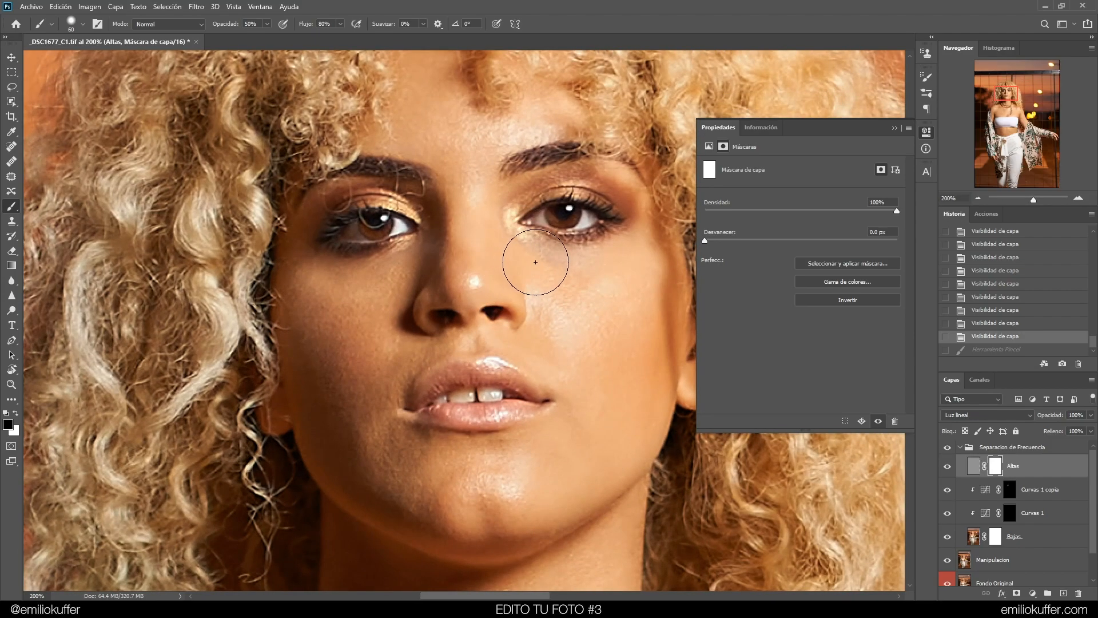
pyautogui.moveTo(546, 265); pyautogui.dragTo(505, 312)
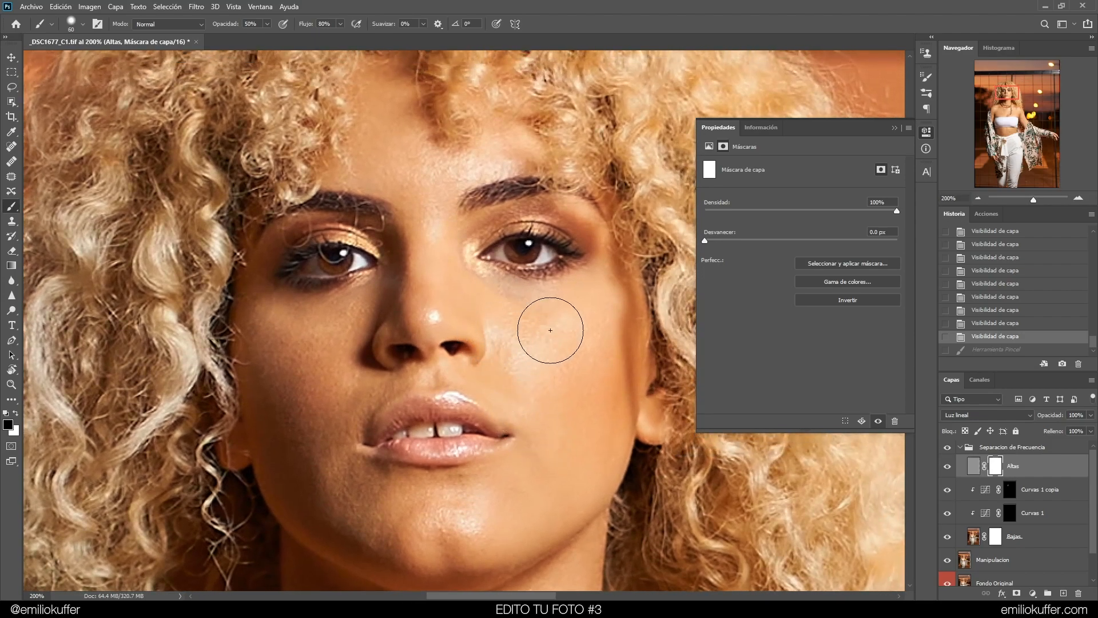
pyautogui.write('1')
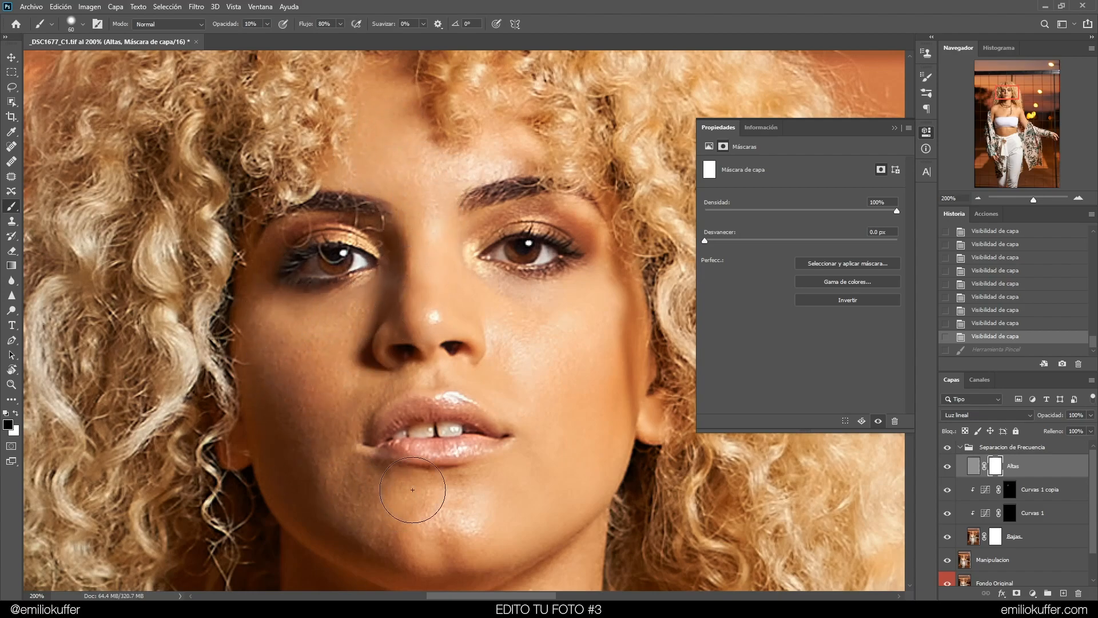
# Redo the undone brush stroke on the Altas mask and preview the mask on its own before returning to the image
pyautogui.hotkey('ctrl', 'shift', 'z')
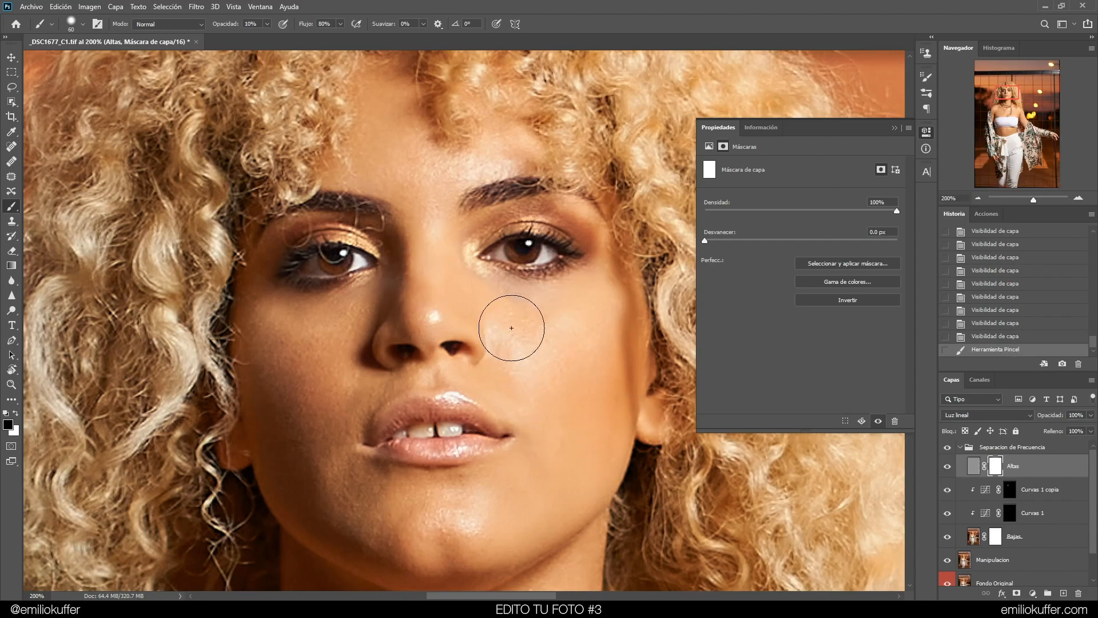
pyautogui.keyDown('alt'); pyautogui.click(996, 470); pyautogui.keyUp('alt')
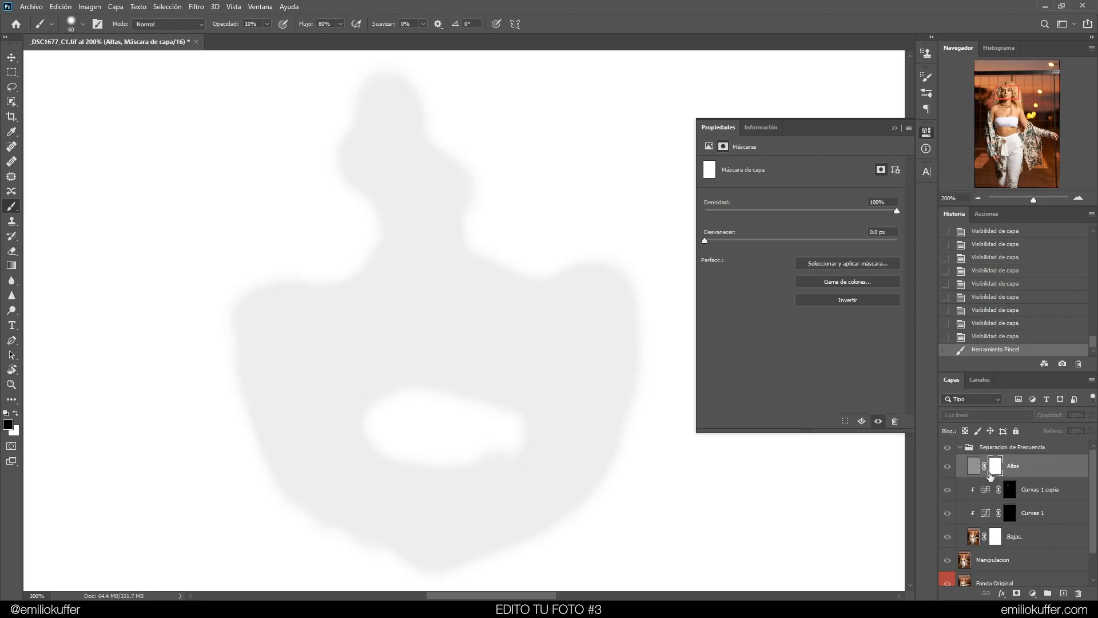
pyautogui.keyDown('alt'); pyautogui.click(995, 466); pyautogui.keyUp('alt')
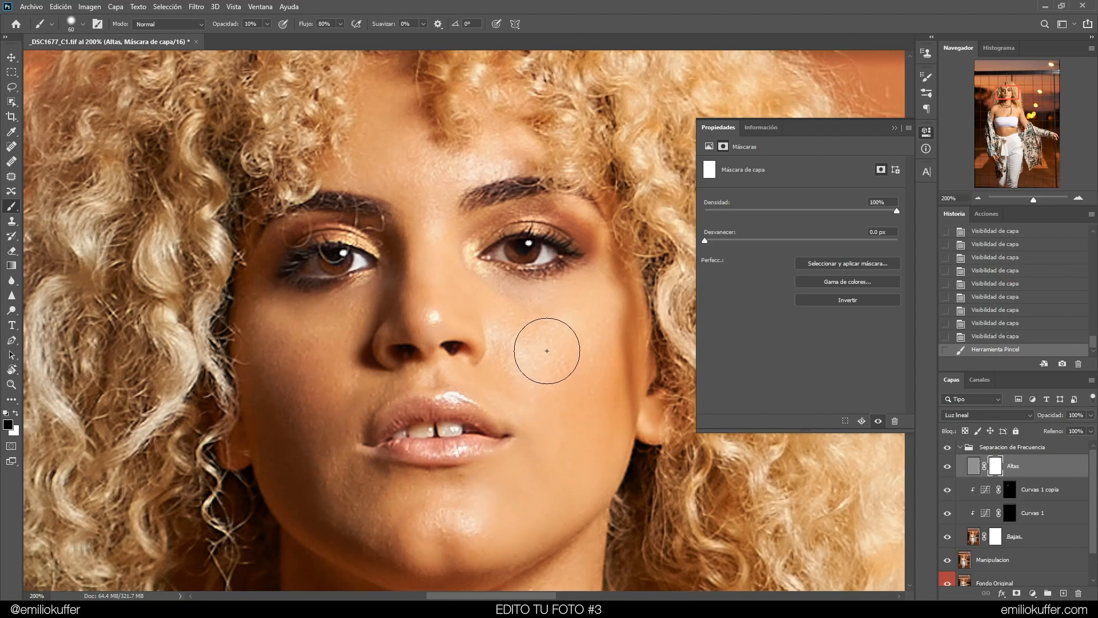
# Paint soft 10% strokes on the Altas mask over the cheek, chin and forehead skin
pyautogui.moveTo(528, 319)
pyautogui.mouseDown()
pyautogui.moveTo(600, 375)
pyautogui.moveTo(590, 356)
pyautogui.moveTo(565, 364)
pyautogui.mouseUp()
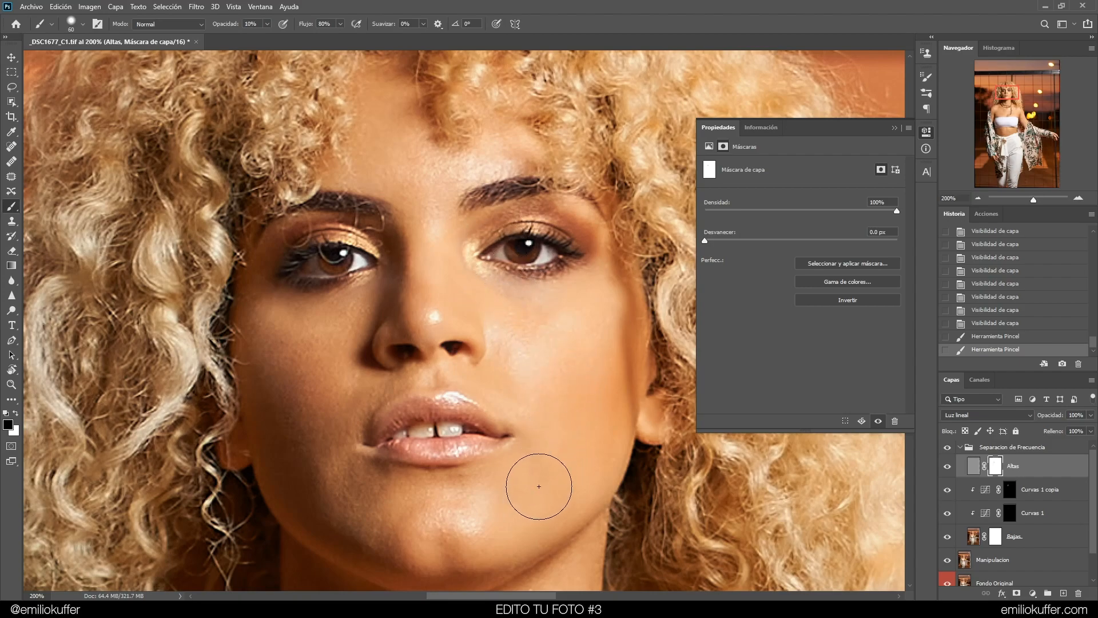
pyautogui.moveTo(324, 461)
pyautogui.mouseDown()
pyautogui.moveTo(344, 407)
pyautogui.moveTo(289, 400)
pyautogui.moveTo(350, 331)
pyautogui.moveTo(325, 334)
pyautogui.mouseUp()
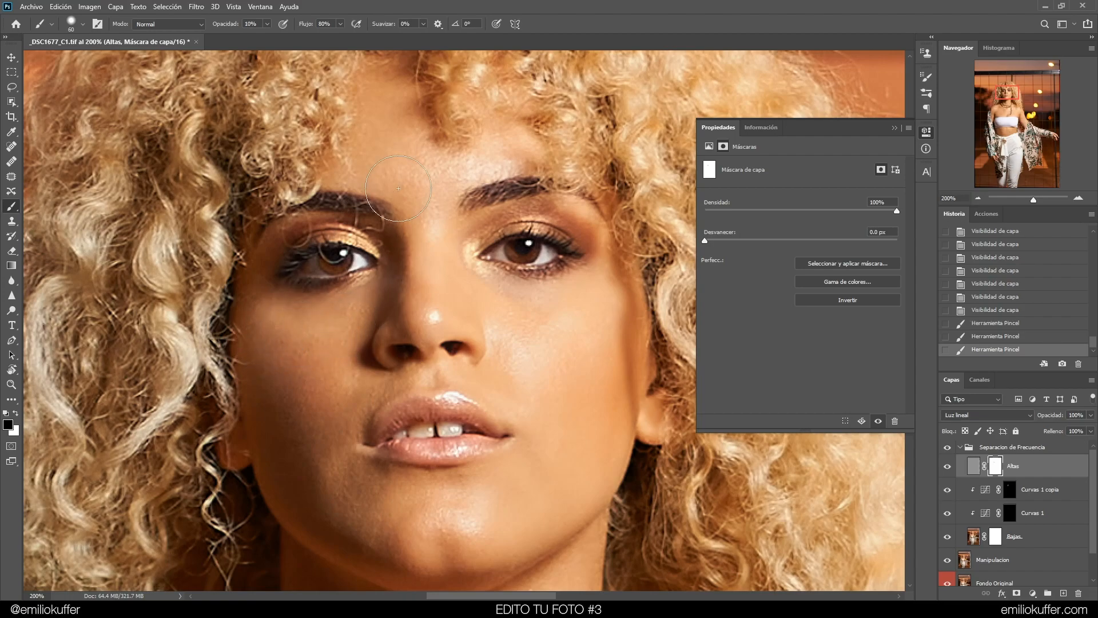
pyautogui.moveTo(542, 317)
pyautogui.mouseDown()
pyautogui.moveTo(580, 327)
pyautogui.moveTo(564, 348)
pyautogui.mouseUp()
pyautogui.keyDown('alt'); pyautogui.click(999, 468); pyautogui.keyUp('alt')
pyautogui.click(974, 467)
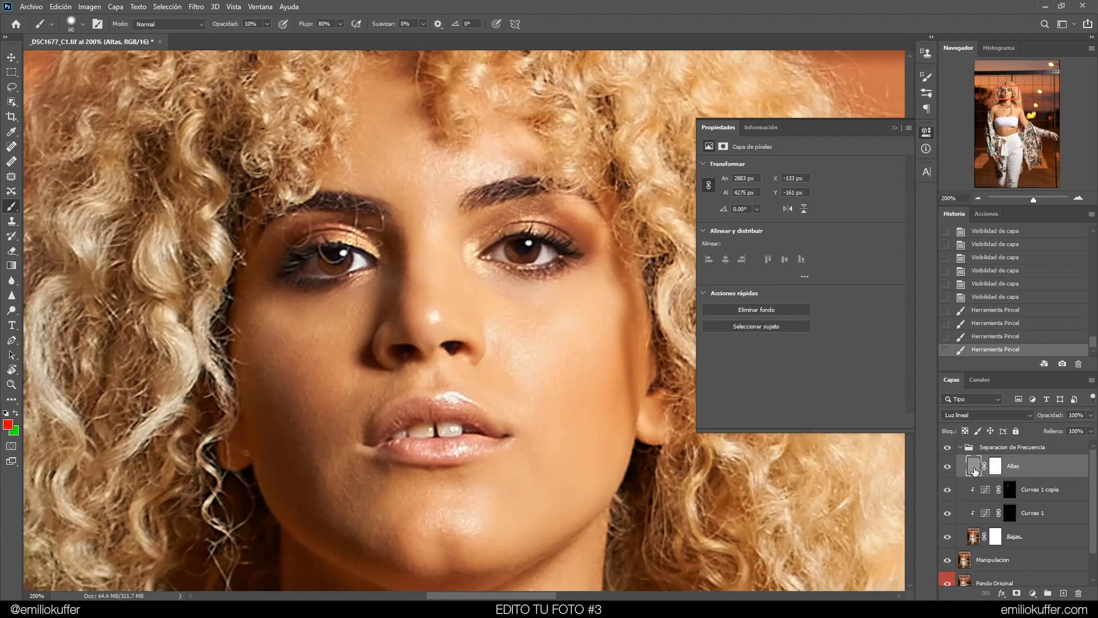
pyautogui.click(997, 468)
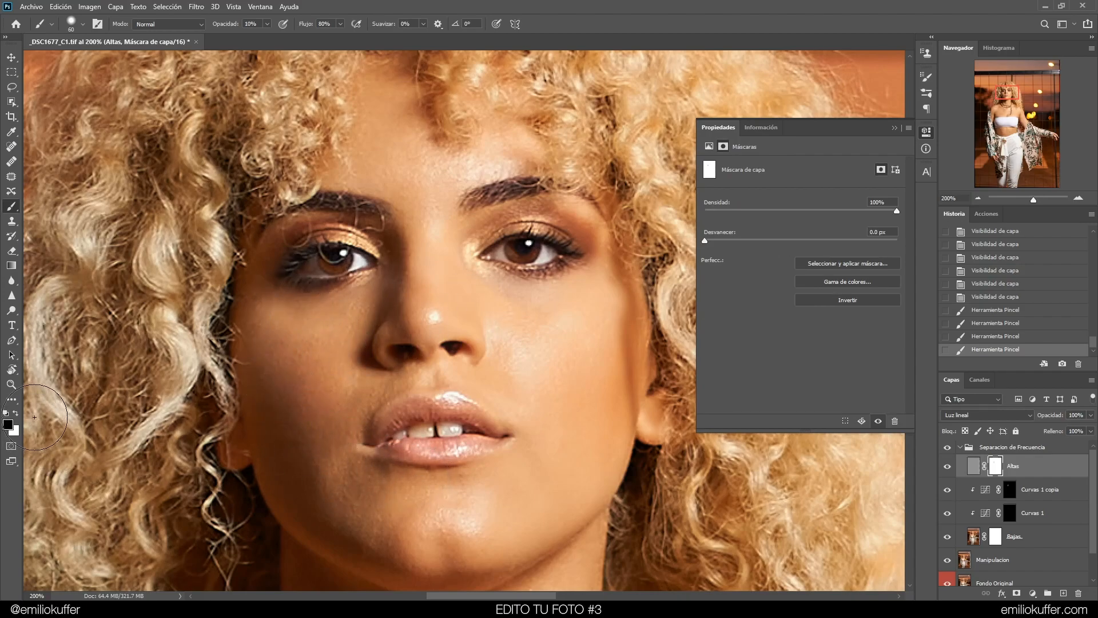
# Shrink the brush, set its opacity to 100% and switch the foreground colour to white
pyautogui.keyDown('alt'); pyautogui.rightClick(456, 356); pyautogui.keyUp('alt')
pyautogui.write('10')
pyautogui.moveTo(484, 286); pyautogui.dragTo(490, 287)
pyautogui.moveTo(490, 338); pyautogui.dragTo(478, 355)
pyautogui.click(548, 262)
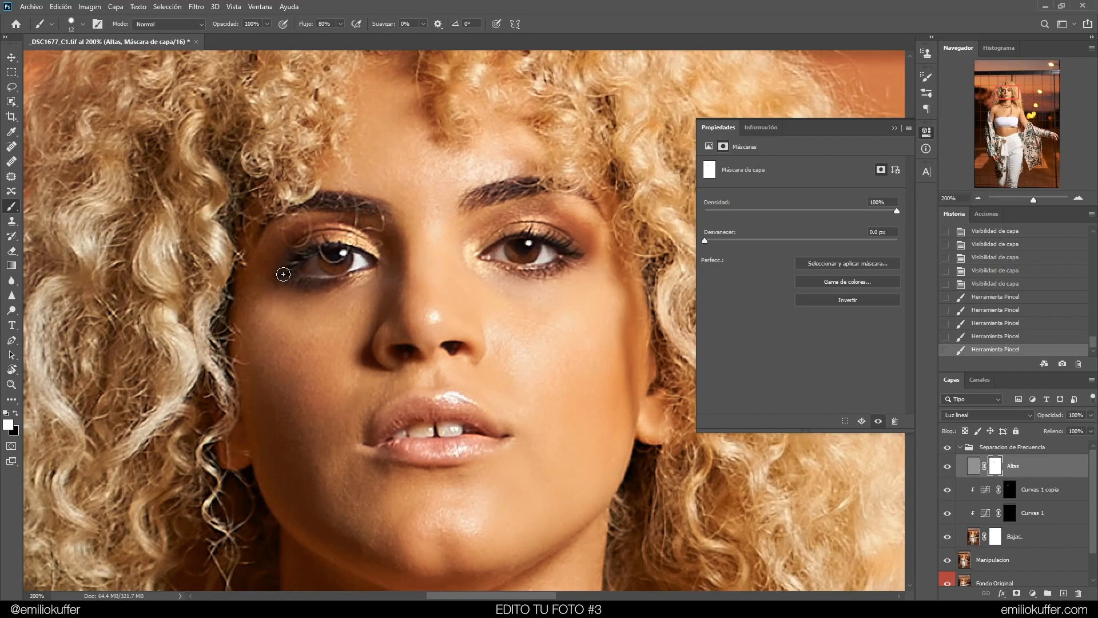
# Paint white on the Altas mask to restore texture at the eye corner, nostrils, lips and eyebrows
pyautogui.moveTo(326, 268); pyautogui.dragTo(291, 269)
pyautogui.moveTo(443, 345); pyautogui.dragTo(413, 352)
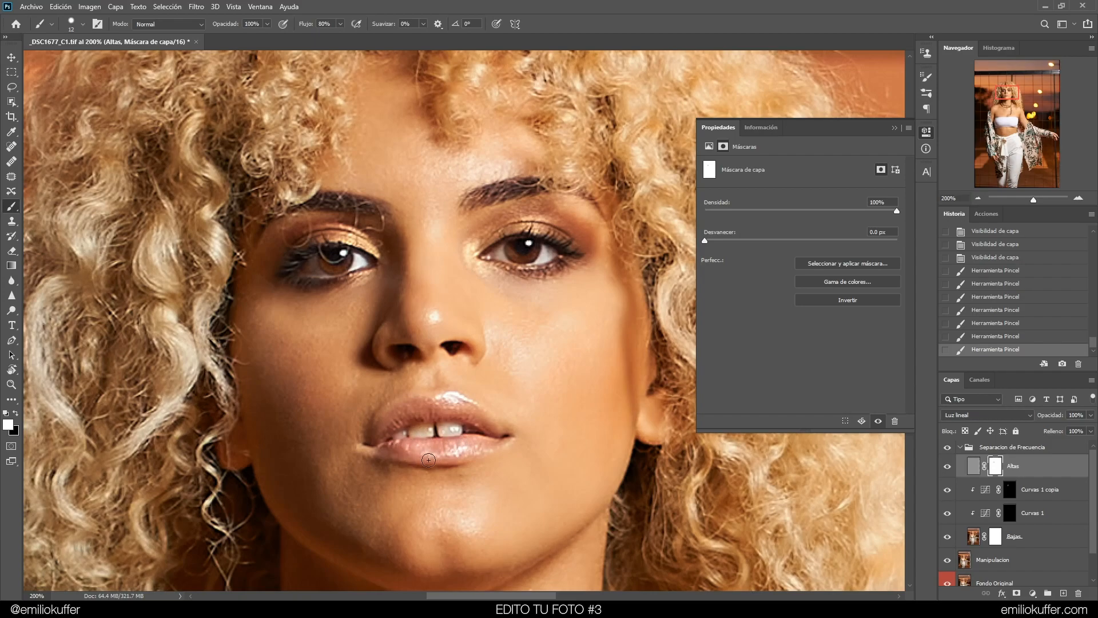
pyautogui.click(453, 439)
pyautogui.moveTo(469, 209)
pyautogui.mouseDown()
pyautogui.moveTo(524, 187)
pyautogui.moveTo(467, 206)
pyautogui.mouseUp()
pyautogui.moveTo(384, 222)
pyautogui.mouseDown()
pyautogui.moveTo(328, 203)
pyautogui.moveTo(381, 211)
pyautogui.mouseUp()
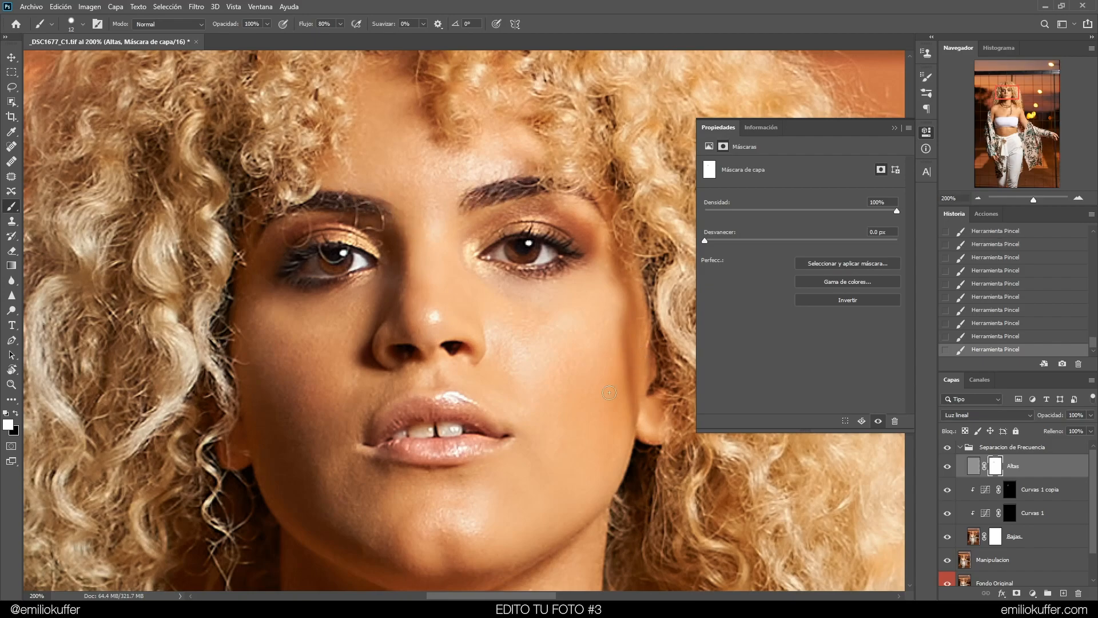
# View the Altas mask alone, then compare the retouch against an earlier history state and return to the latest
pyautogui.keyDown('alt'); pyautogui.click(993, 467); pyautogui.keyUp('alt')
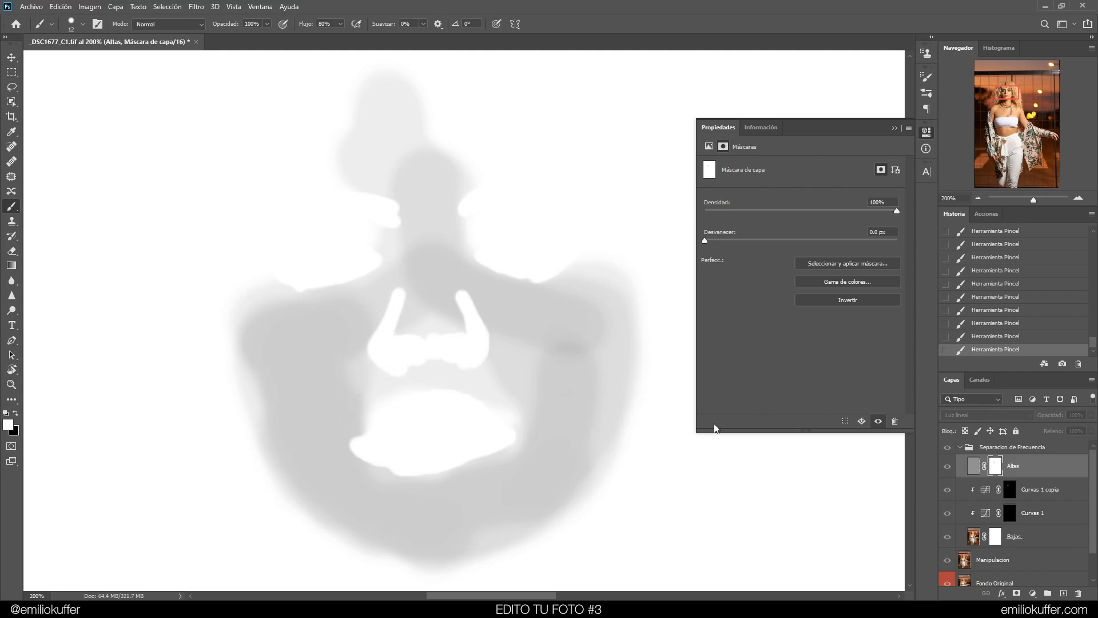
pyautogui.click(980, 449)
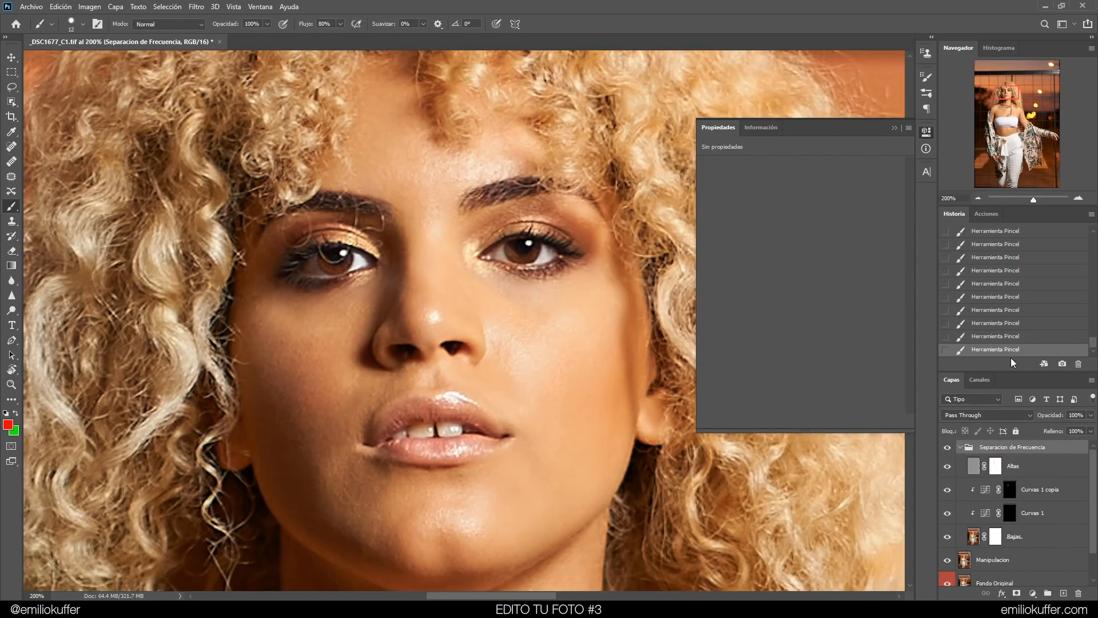
pyautogui.moveTo(1094, 343); pyautogui.dragTo(1094, 336)
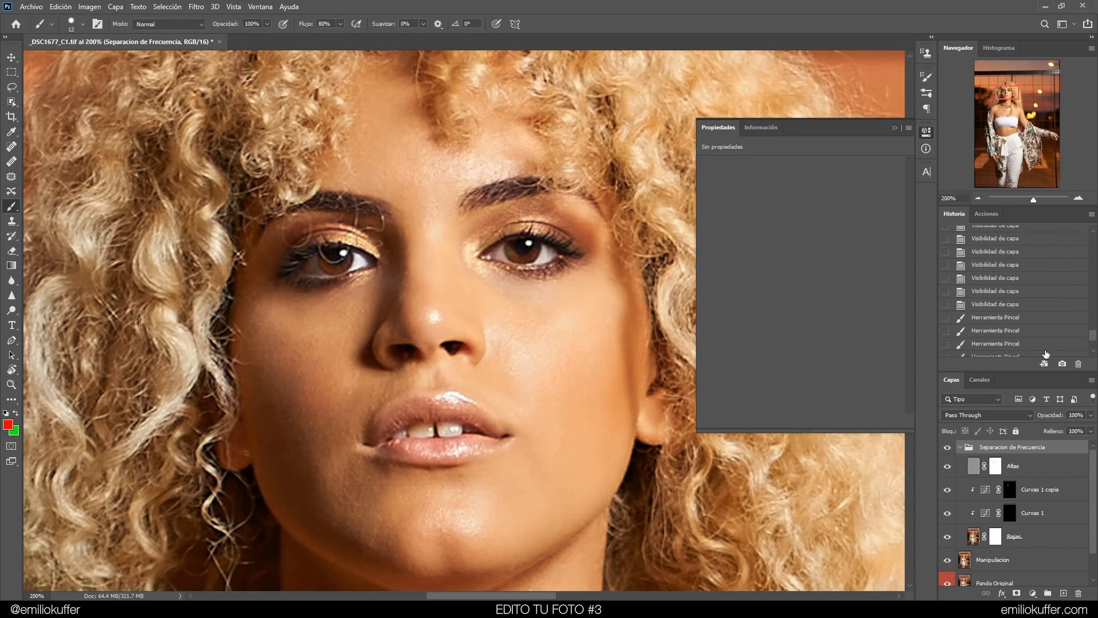
pyautogui.click(995, 304)
pyautogui.scroll(-5, 1084, 333)
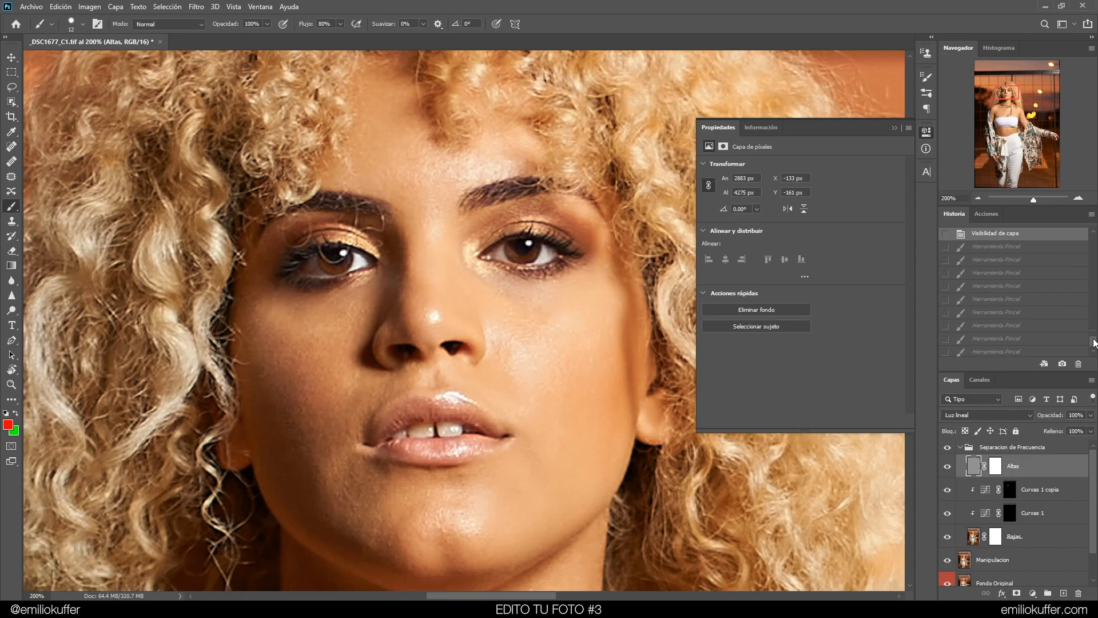
pyautogui.click(1056, 350)
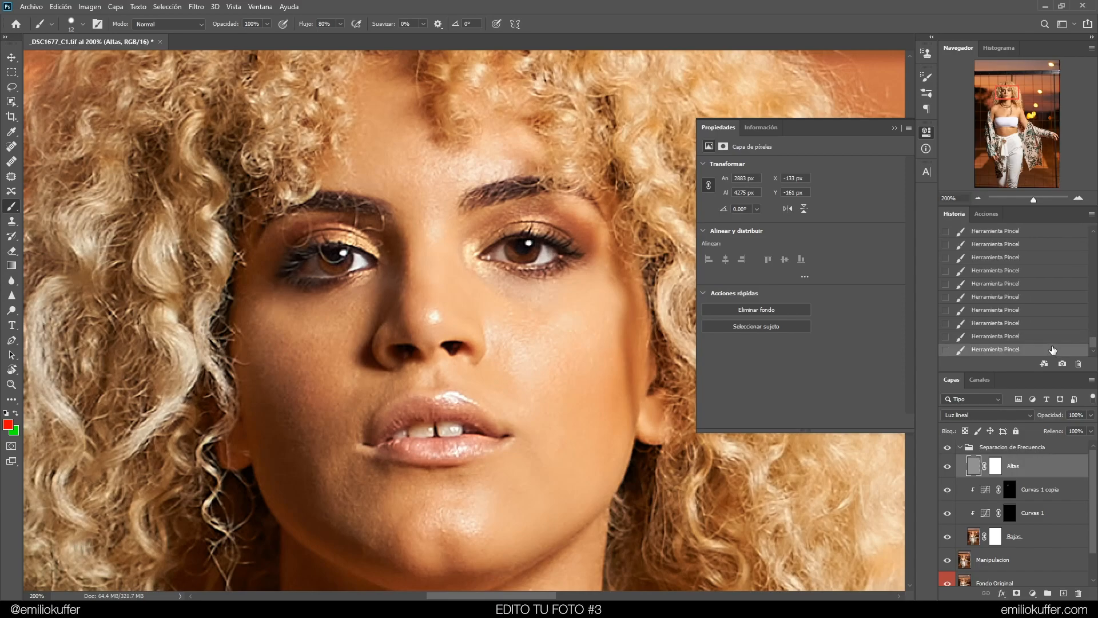
# Toggle the Separacion de Frecuencia group's visibility to compare before and after
pyautogui.click(948, 447)
pyautogui.click(947, 447)
pyautogui.click(947, 448)
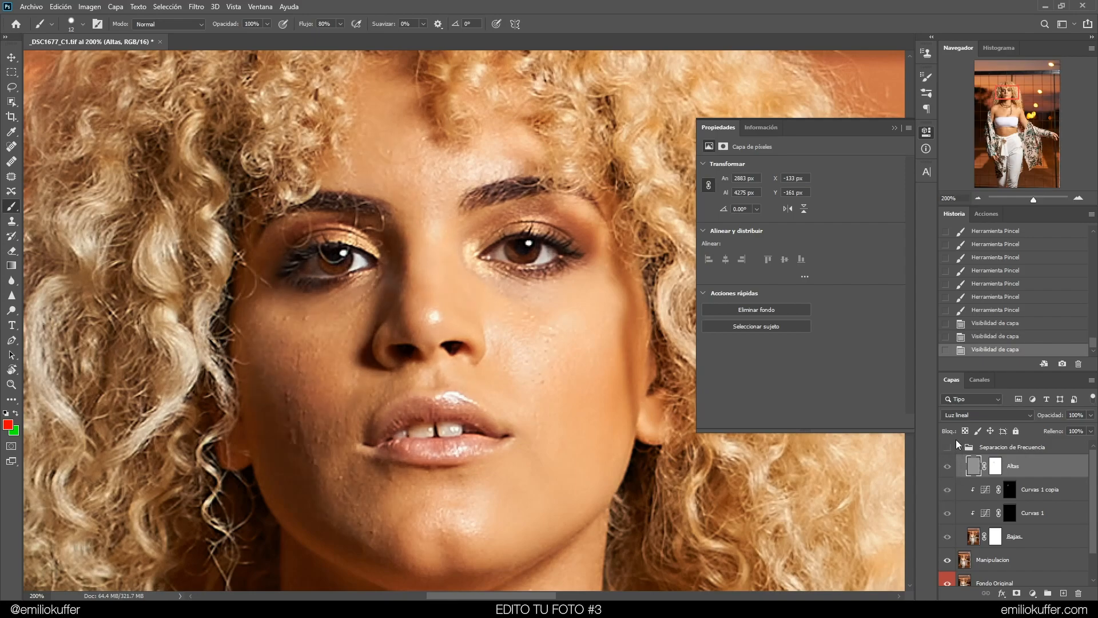
pyautogui.click(948, 448)
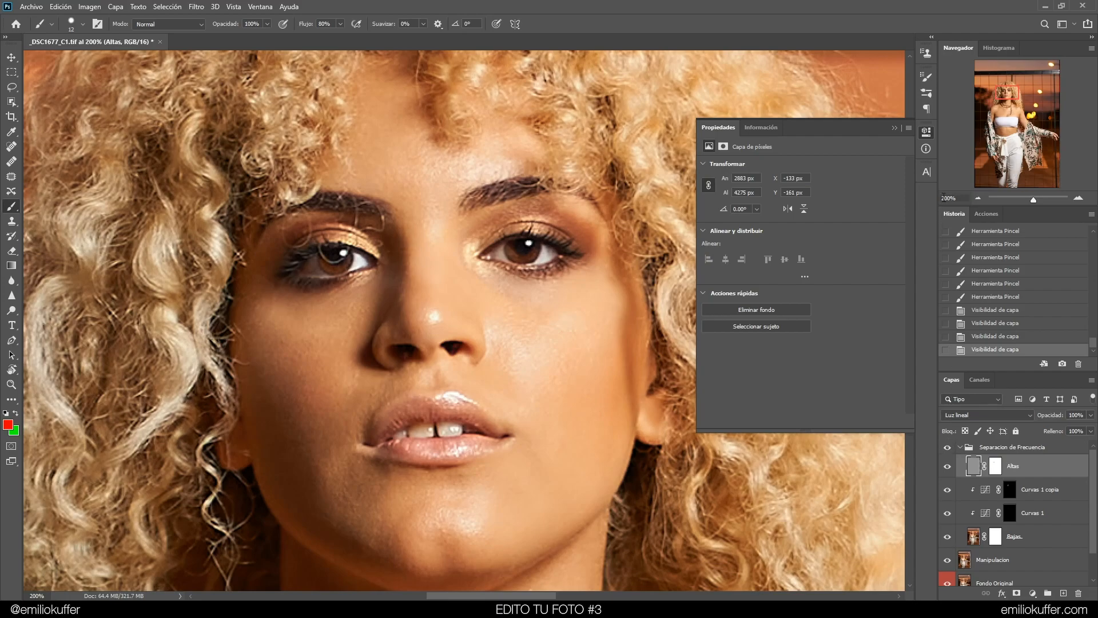
# Move to the neck at 200%, select the Altas mask, and set a black brush at 15% opacity
pyautogui.click(977, 198)
pyautogui.moveTo(539, 555)
pyautogui.mouseDown()
pyautogui.moveTo(513, 388)
pyautogui.moveTo(521, 323)
pyautogui.moveTo(535, 330)
pyautogui.moveTo(536, 359)
pyautogui.mouseUp()
pyautogui.hotkey('ctrl', '+')
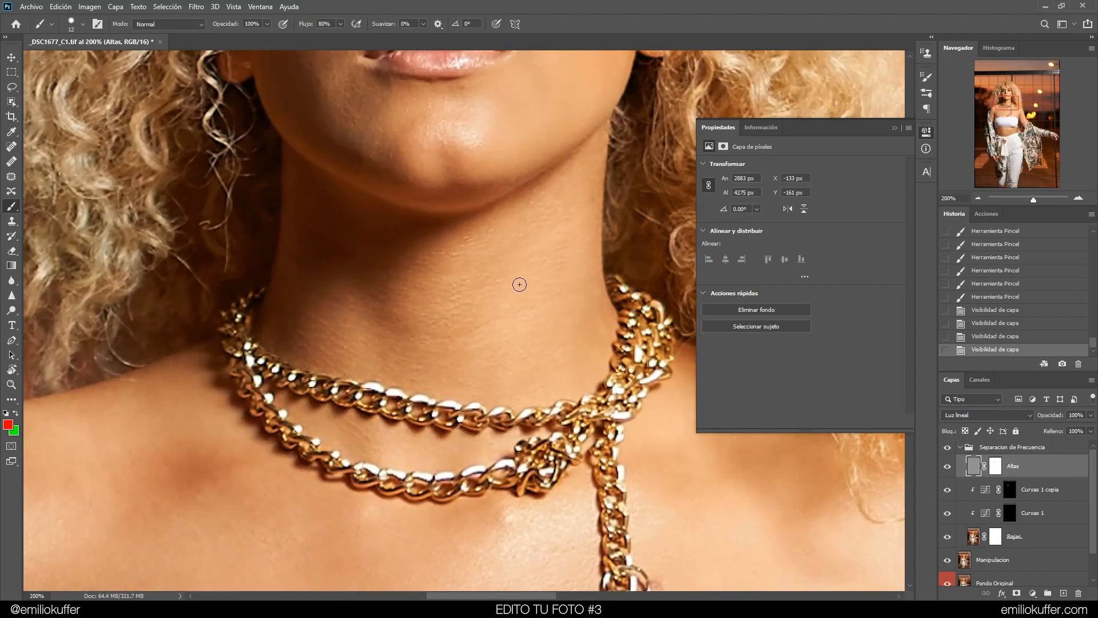
pyautogui.click(995, 465)
pyautogui.click(261, 21)
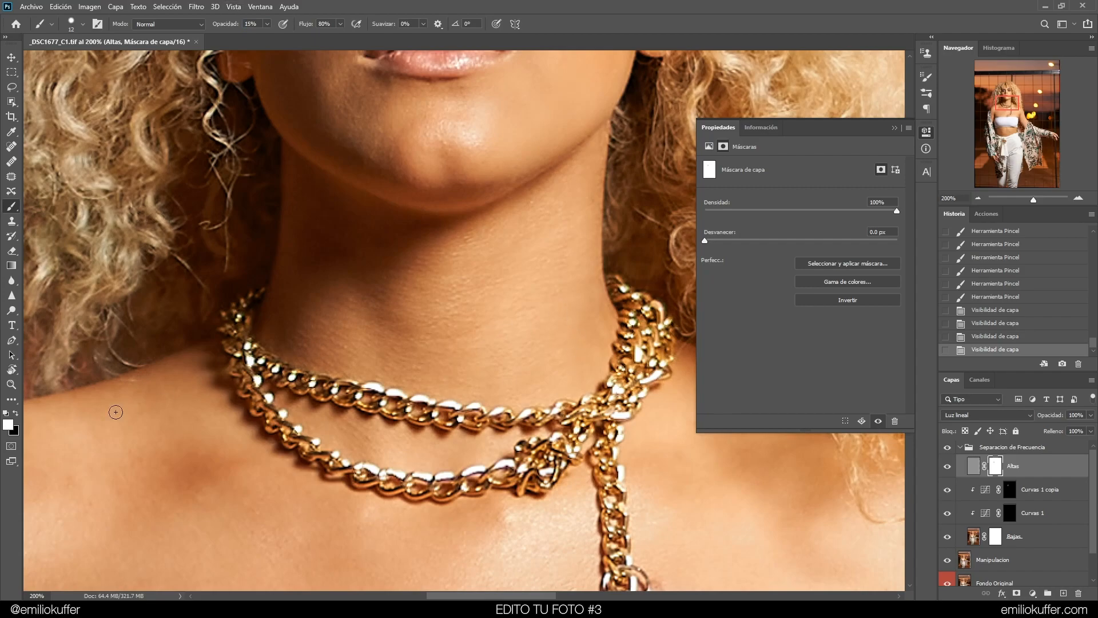
pyautogui.click(15, 413)
pyautogui.moveTo(509, 290); pyautogui.dragTo(542, 270)
pyautogui.scroll(2, 541, 257)
pyautogui.click(549, 330)
pyautogui.click(543, 343)
pyautogui.click(1007, 324)
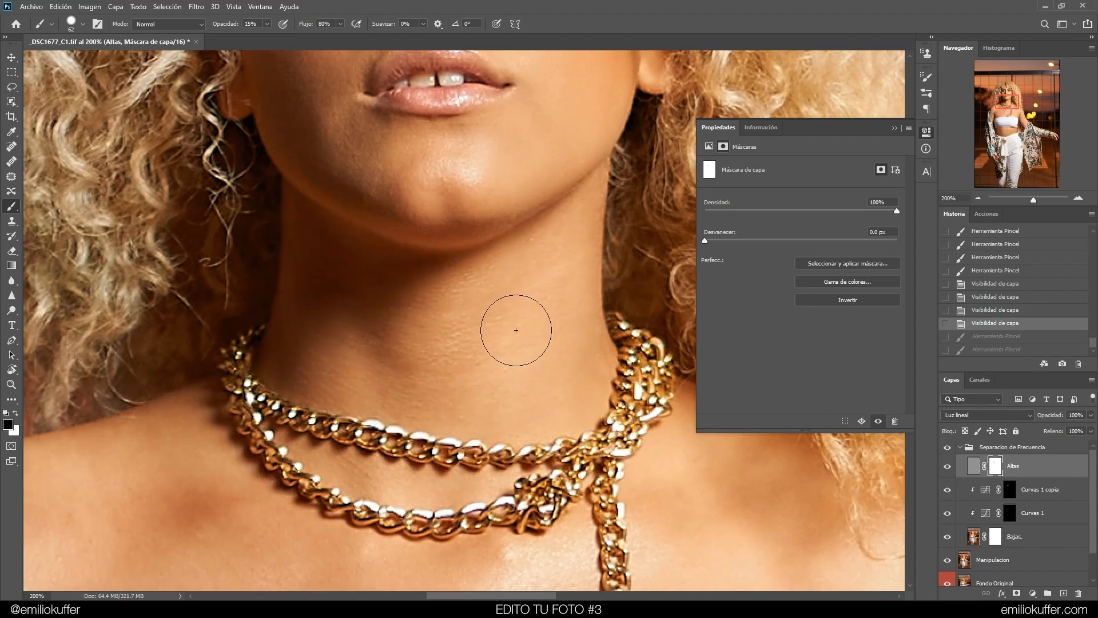
# Paint black at 15% on the Altas mask across the neck, chest, shoulders and upper arms
pyautogui.moveTo(429, 366); pyautogui.dragTo(294, 356)
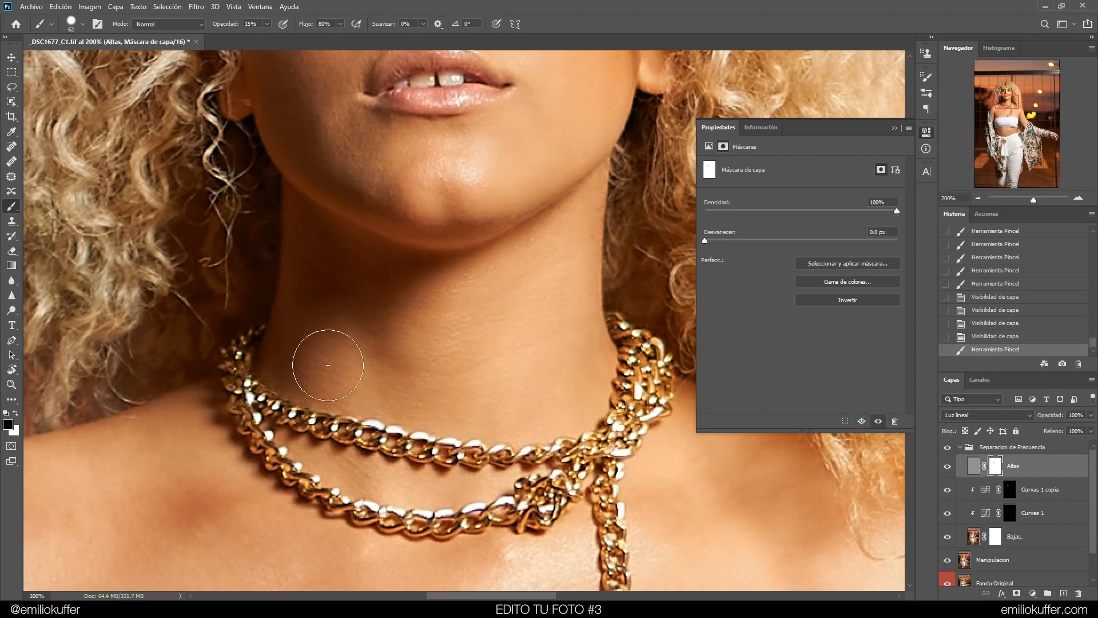
pyautogui.moveTo(355, 285)
pyautogui.mouseDown()
pyautogui.moveTo(494, 313)
pyautogui.moveTo(437, 379)
pyautogui.mouseUp()
pyautogui.hotkey('ctrl', '-')
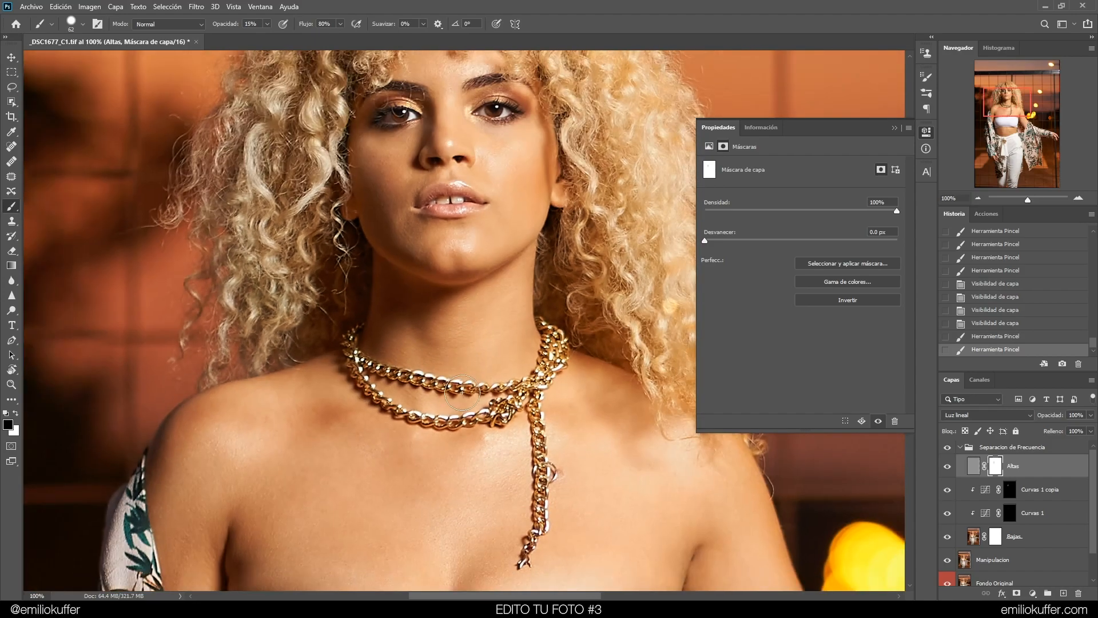
pyautogui.moveTo(468, 457); pyautogui.dragTo(485, 314)
pyautogui.hotkey('ctrl', '+')
pyautogui.hotkey('ctrl', '-')
pyautogui.moveTo(394, 374); pyautogui.dragTo(432, 369)
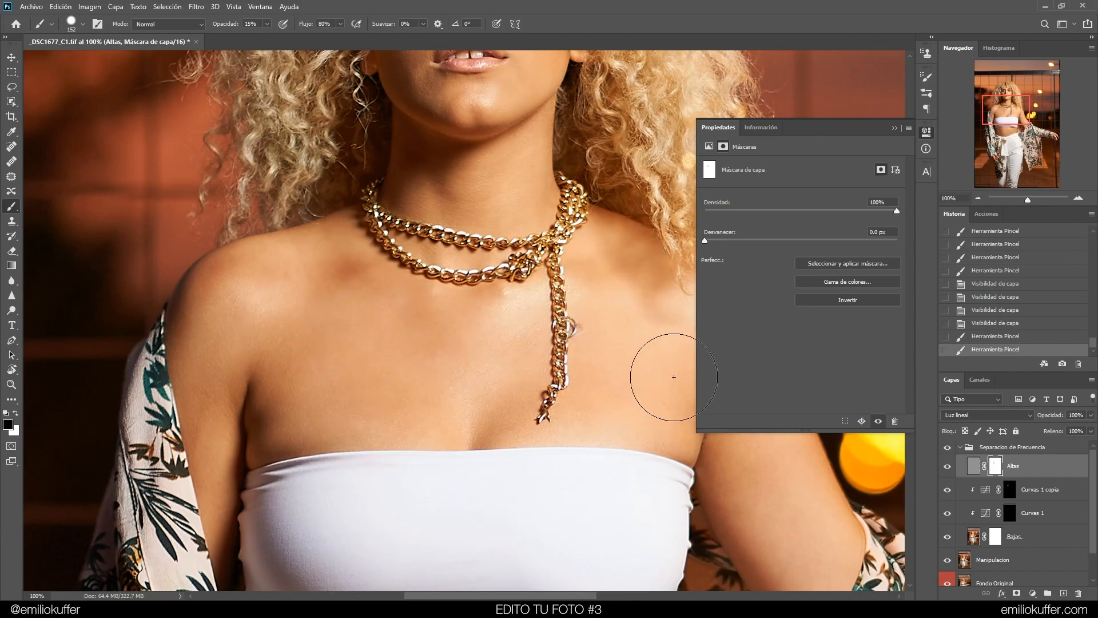
pyautogui.moveTo(581, 391)
pyautogui.mouseDown()
pyautogui.moveTo(499, 409)
pyautogui.moveTo(561, 389)
pyautogui.mouseUp()
pyautogui.moveTo(599, 355); pyautogui.dragTo(415, 336)
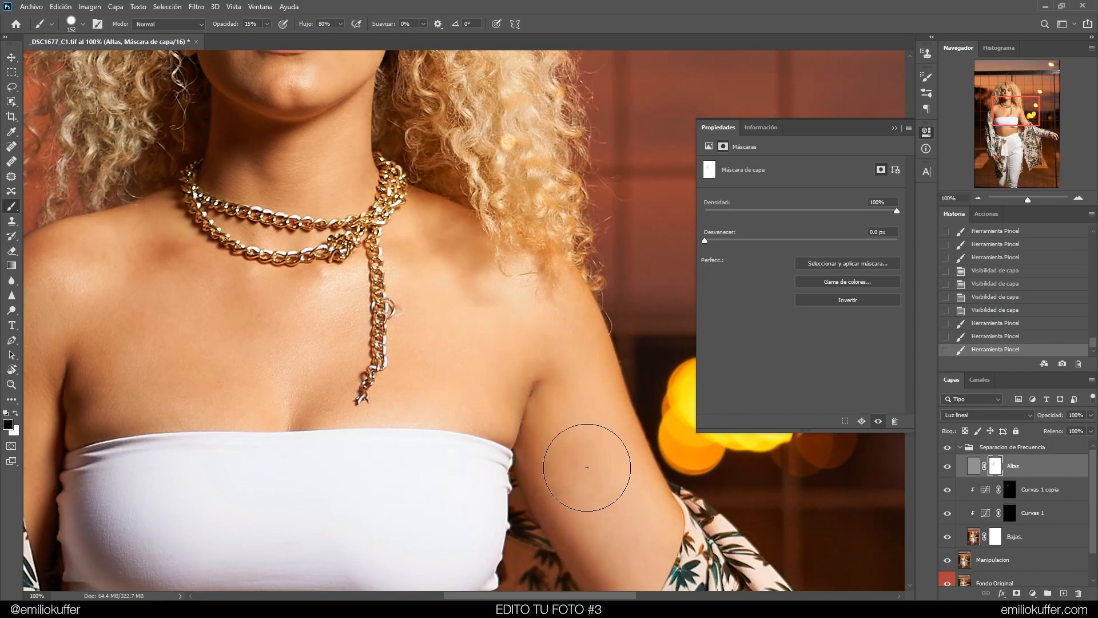
pyautogui.moveTo(543, 424)
pyautogui.mouseDown()
pyautogui.moveTo(483, 324)
pyautogui.moveTo(590, 413)
pyautogui.moveTo(546, 309)
pyautogui.moveTo(613, 471)
pyautogui.mouseUp()
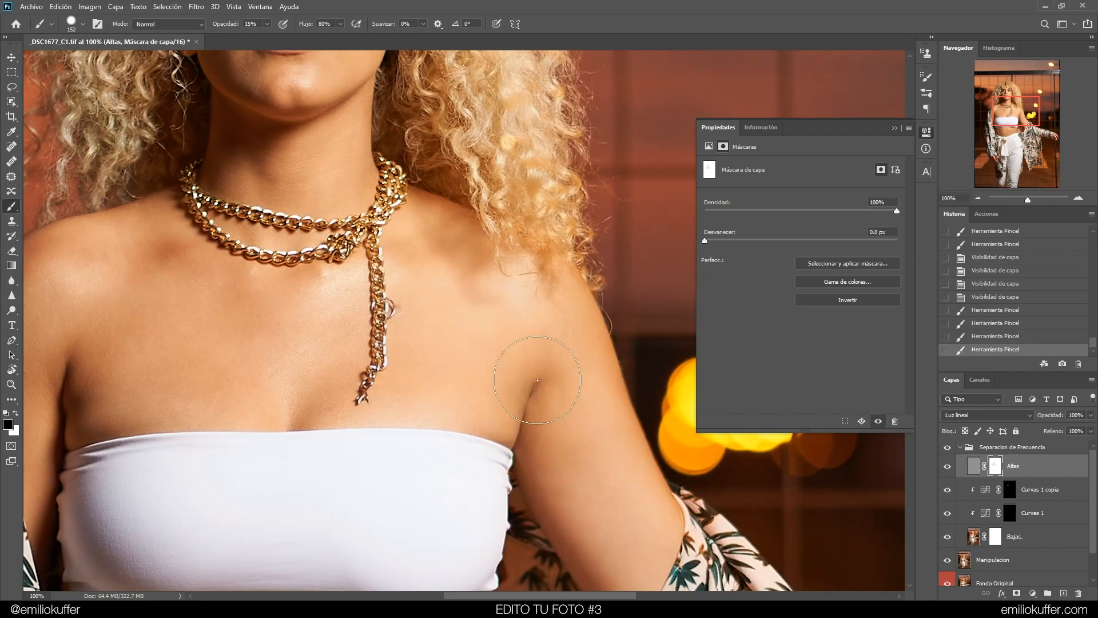
pyautogui.moveTo(430, 287); pyautogui.dragTo(400, 303)
pyautogui.moveTo(327, 331)
pyautogui.mouseDown()
pyautogui.moveTo(304, 383)
pyautogui.moveTo(132, 385)
pyautogui.moveTo(118, 319)
pyautogui.moveTo(385, 328)
pyautogui.mouseUp()
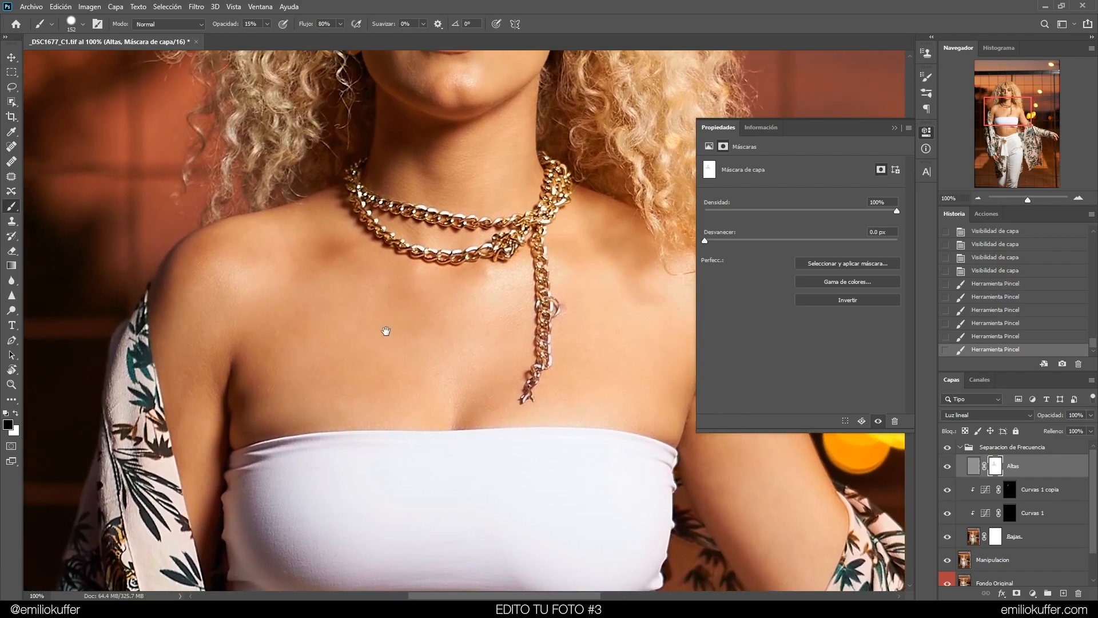
pyautogui.moveTo(355, 279)
pyautogui.mouseDown()
pyautogui.moveTo(291, 299)
pyautogui.moveTo(279, 423)
pyautogui.moveTo(317, 427)
pyautogui.mouseUp()
pyautogui.moveTo(298, 437); pyautogui.dragTo(249, 431)
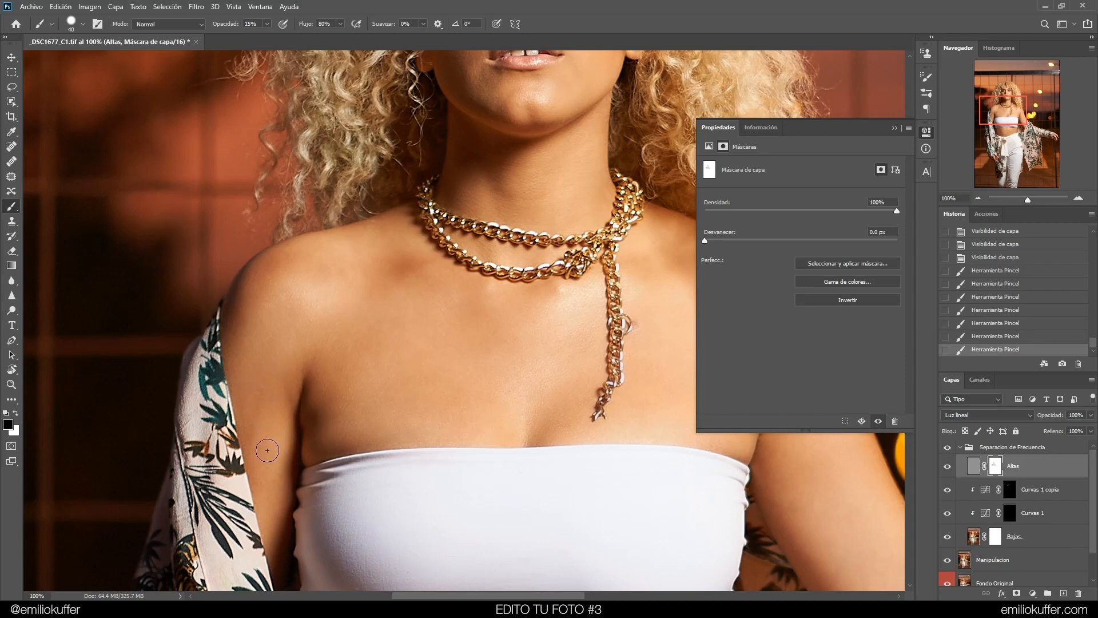
pyautogui.moveTo(268, 490)
pyautogui.mouseDown()
pyautogui.moveTo(255, 381)
pyautogui.moveTo(282, 363)
pyautogui.moveTo(326, 412)
pyautogui.mouseUp()
# Preview the Altas mask on its own, then return to the normal image view
pyautogui.keyDown('alt'); pyautogui.click(995, 470); pyautogui.keyUp('alt')
pyautogui.moveTo(1004, 114); pyautogui.dragTo(1012, 112)
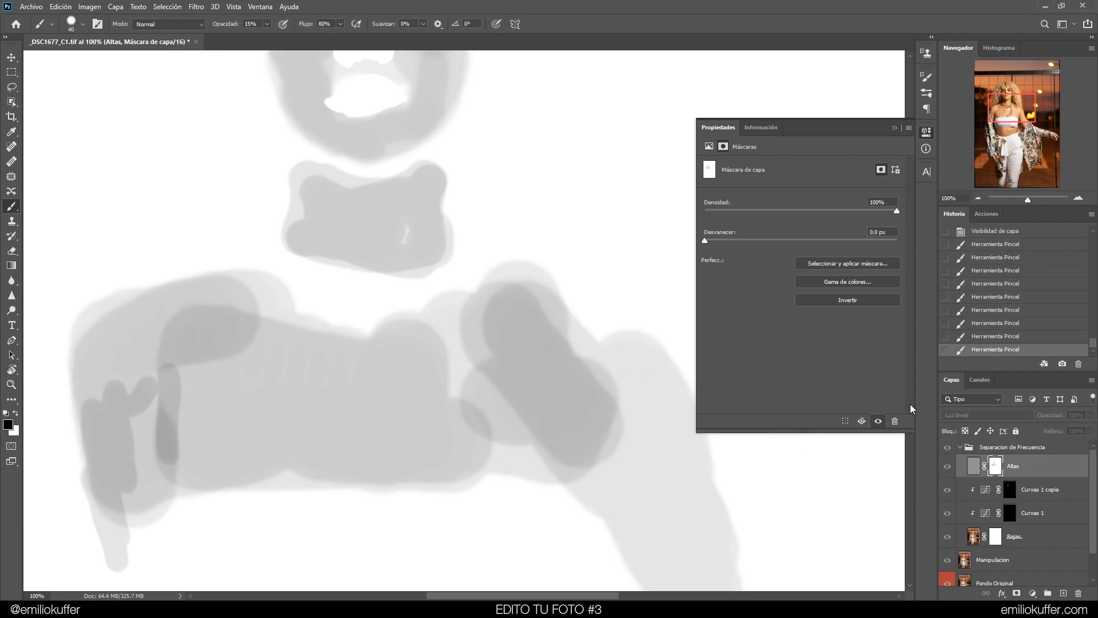
pyautogui.click(974, 469)
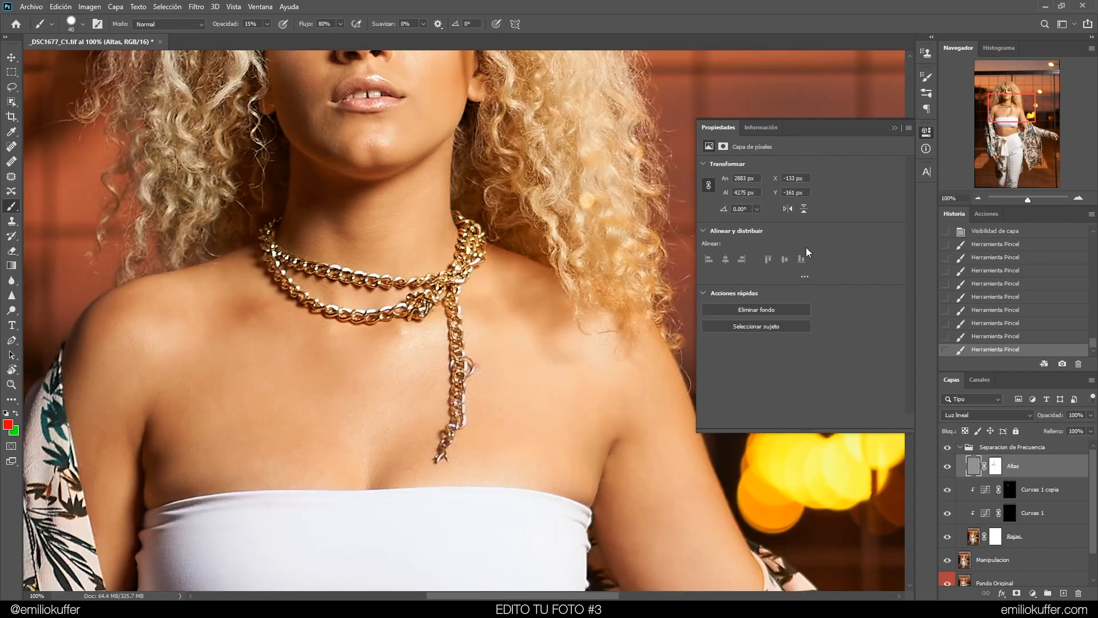
# Zoom in on the necklace and paint at 100% opacity along the chain on the Altas mask
pyautogui.click(1078, 199)
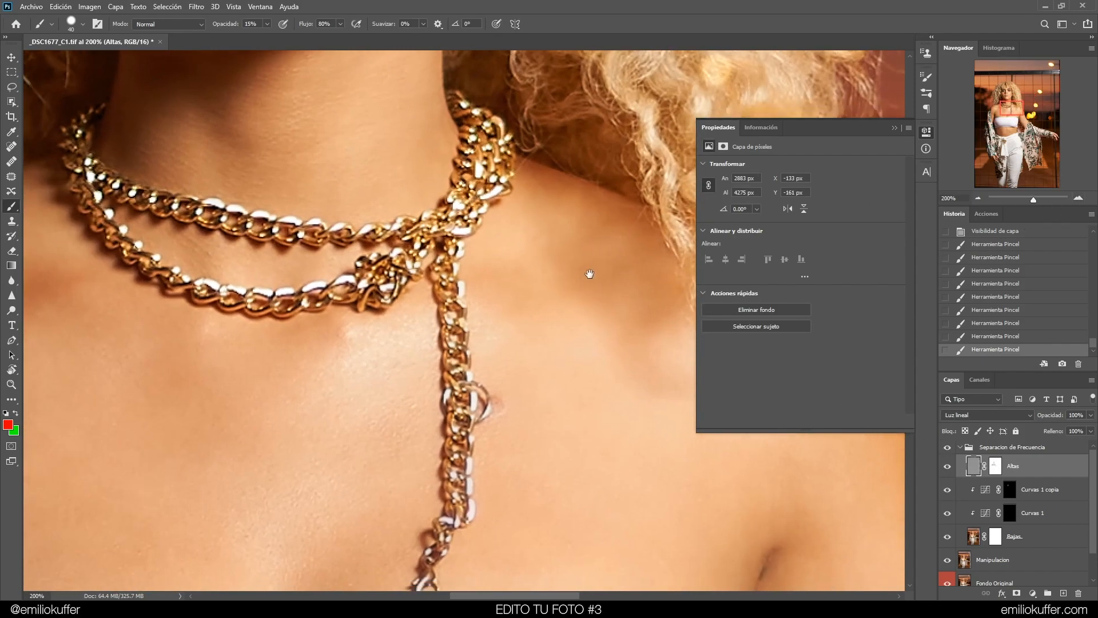
pyautogui.moveTo(586, 277); pyautogui.dragTo(624, 255)
pyautogui.click(994, 466)
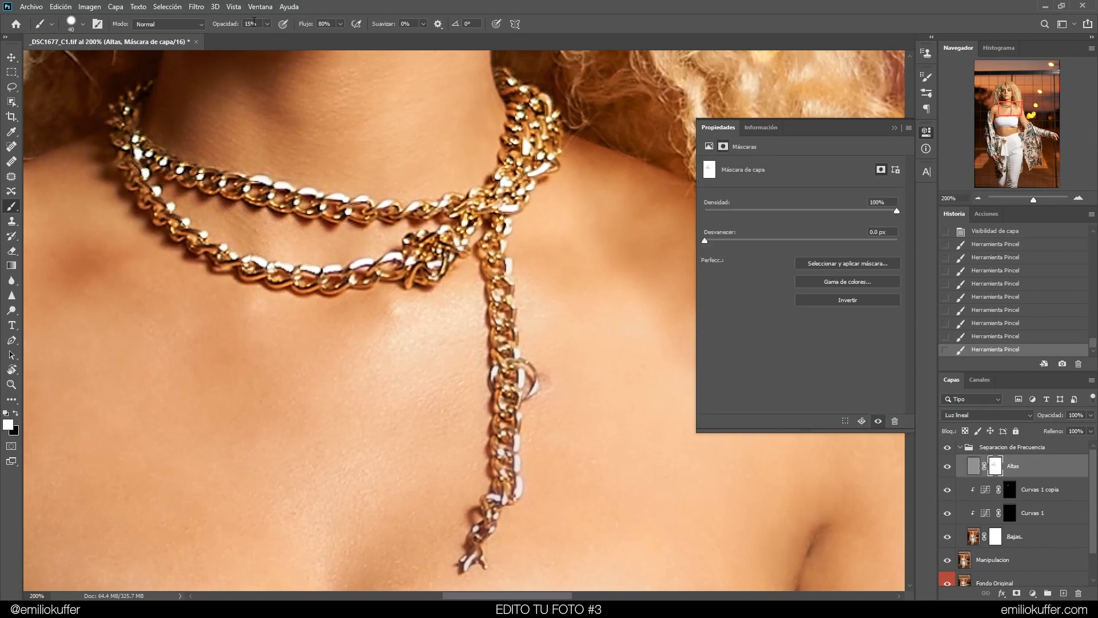
pyautogui.write('100')
pyautogui.moveTo(530, 338); pyautogui.dragTo(530, 337)
pyautogui.moveTo(509, 295); pyautogui.dragTo(513, 294)
pyautogui.moveTo(474, 558)
pyautogui.mouseDown()
pyautogui.moveTo(504, 486)
pyautogui.moveTo(496, 395)
pyautogui.moveTo(500, 471)
pyautogui.moveTo(516, 369)
pyautogui.moveTo(528, 376)
pyautogui.moveTo(494, 376)
pyautogui.moveTo(511, 343)
pyautogui.moveTo(492, 243)
pyautogui.moveTo(520, 197)
pyautogui.mouseUp()
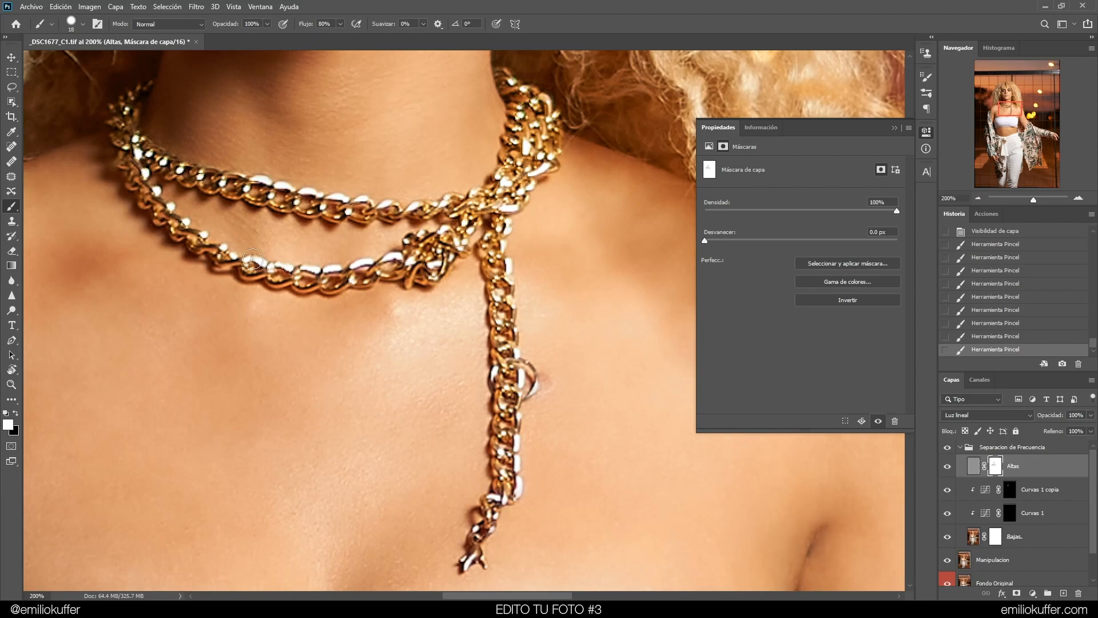
pyautogui.moveTo(289, 193)
pyautogui.mouseDown()
pyautogui.moveTo(162, 157)
pyautogui.moveTo(514, 172)
pyautogui.mouseUp()
# Reselect the Altas mask, dab the right upper arm at 100% opacity, and set the brush opacity to 80%
pyautogui.hotkey('ctrl', '-')
pyautogui.keyDown('alt'); pyautogui.click(995, 467); pyautogui.keyUp('alt')
pyautogui.click(973, 466)
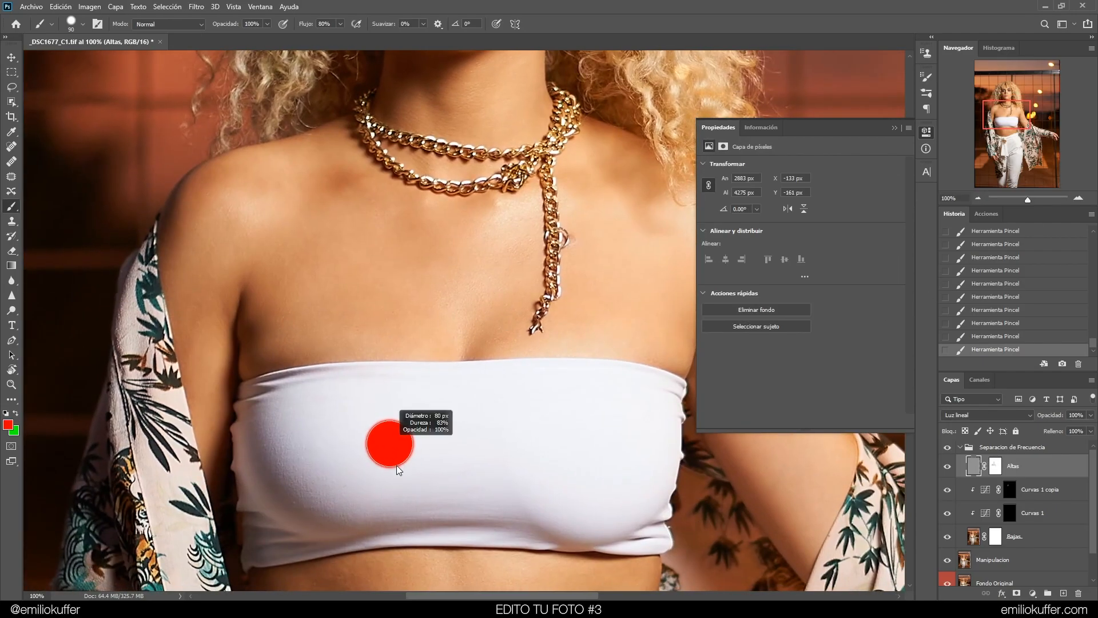
pyautogui.moveTo(696, 437); pyautogui.dragTo(678, 420)
pyautogui.click(973, 337)
pyautogui.moveTo(282, 385)
pyautogui.mouseDown()
pyautogui.moveTo(264, 401)
pyautogui.moveTo(274, 457)
pyautogui.mouseUp()
pyautogui.moveTo(456, 365); pyautogui.dragTo(213, 400)
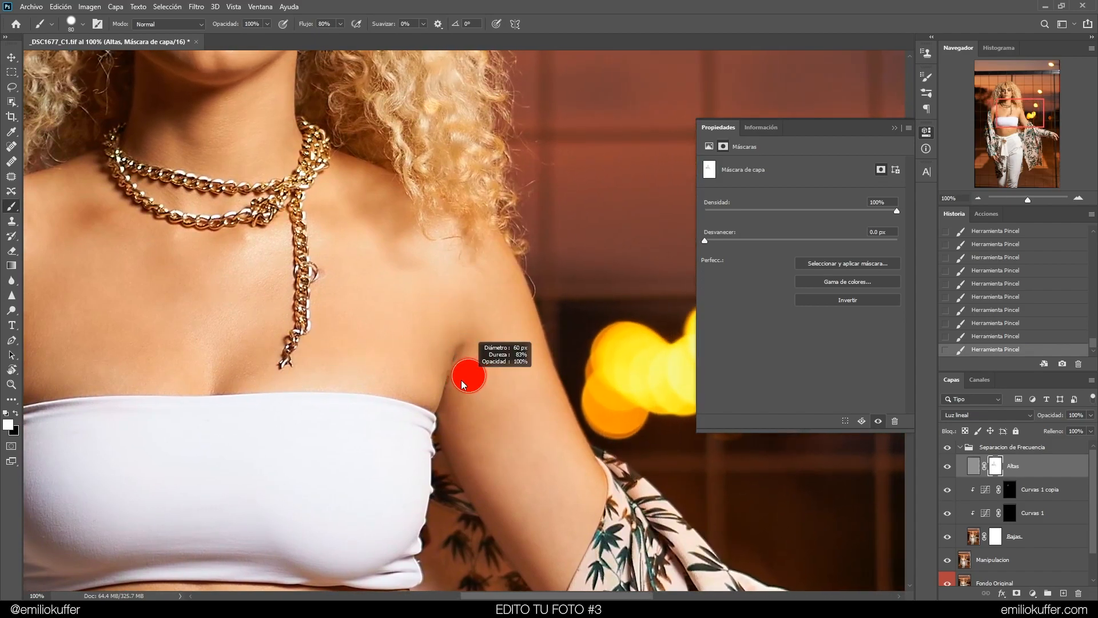
pyautogui.moveTo(448, 386); pyautogui.dragTo(447, 385)
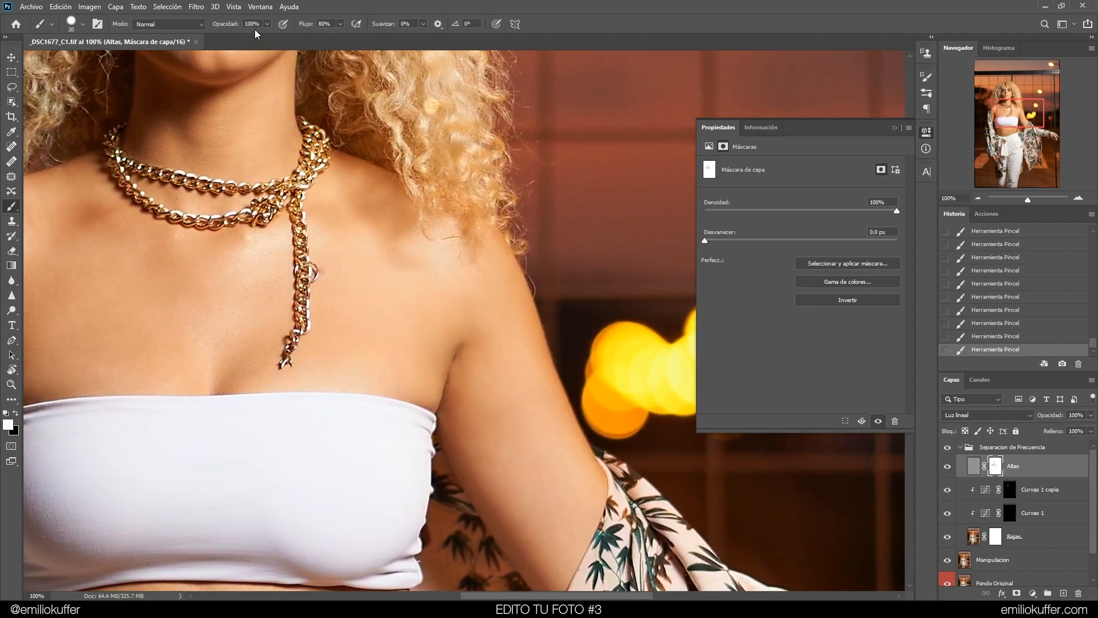
pyautogui.write('8')
# Zoom out to 50% and toggle the frequency separation group on and off to compare before and after
pyautogui.hotkey('ctrl', '-')
pyautogui.hotkey('ctrl', '-')
pyautogui.moveTo(425, 286); pyautogui.dragTo(498, 396)
pyautogui.click(948, 447)
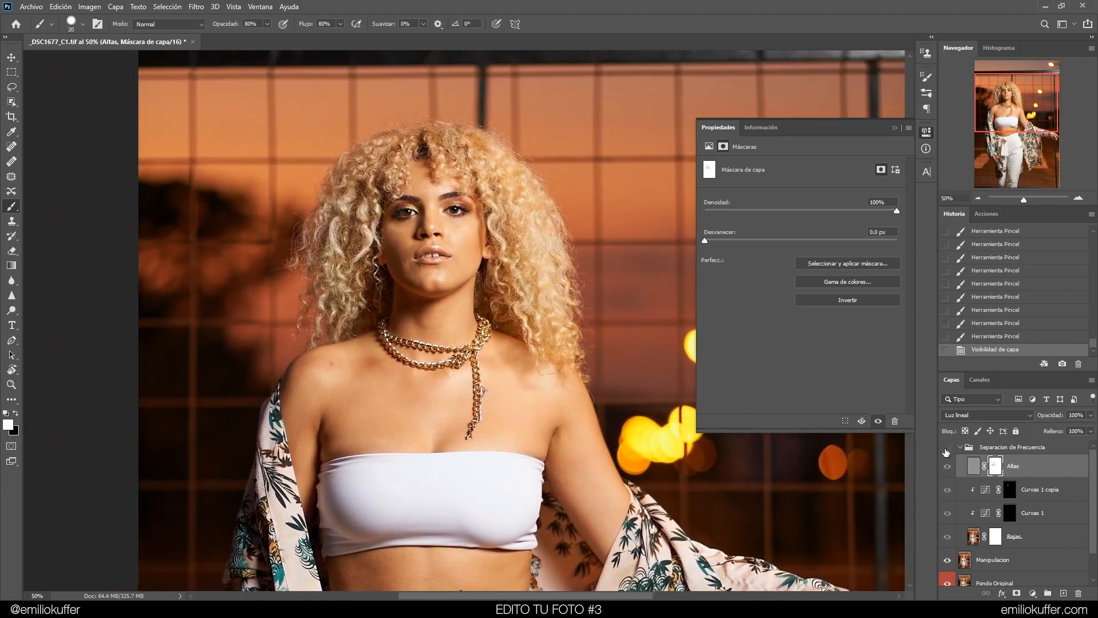
pyautogui.click(948, 448)
pyautogui.click(948, 449)
pyautogui.click(950, 447)
pyautogui.click(947, 448)
pyautogui.click(948, 448)
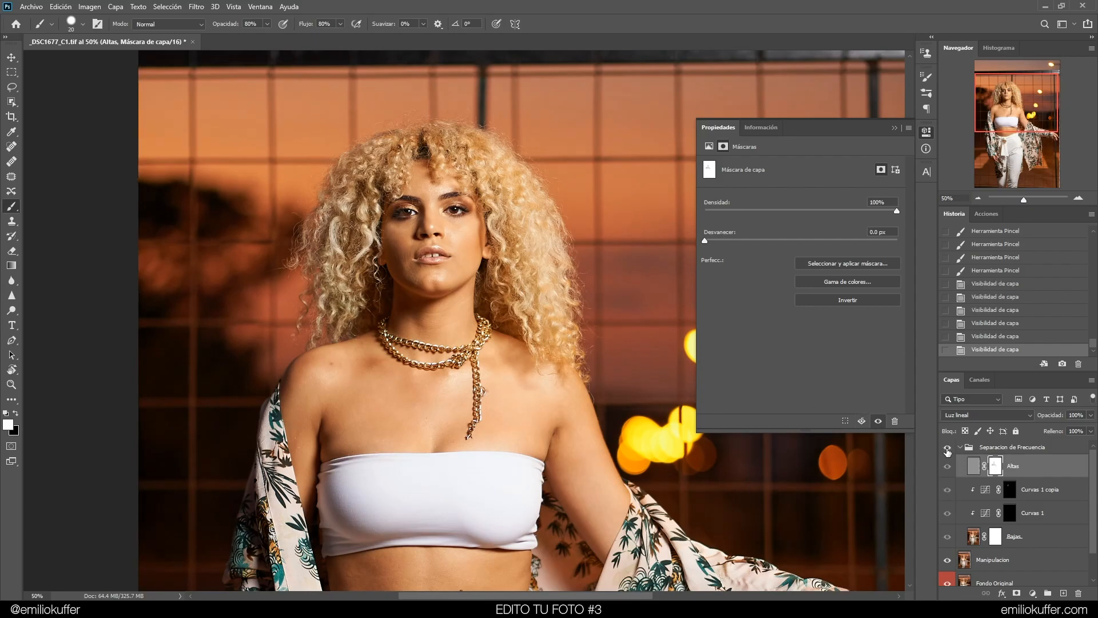
pyautogui.click(948, 448)
pyautogui.click(948, 448)
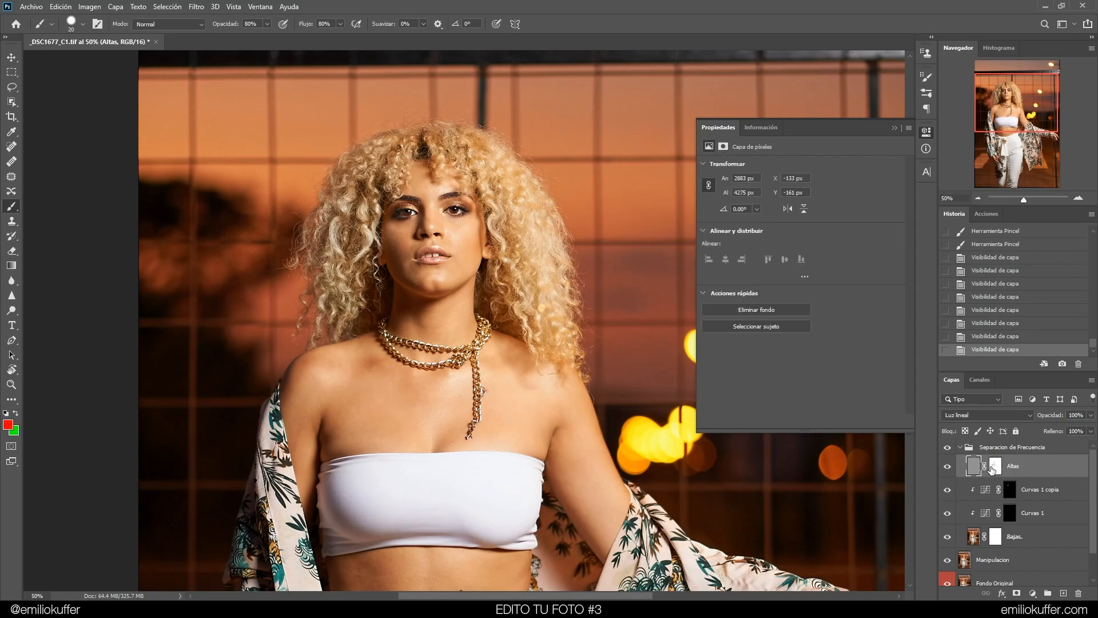
# Inspect the Bajas layer by toggling its visibility and previewing its mask on its own
pyautogui.keyDown('alt'); pyautogui.click(993, 470); pyautogui.keyUp('alt')
pyautogui.click(975, 468)
pyautogui.click(947, 538)
pyautogui.click(947, 537)
pyautogui.click(974, 537)
pyautogui.keyDown('alt'); pyautogui.click(992, 540); pyautogui.keyUp('alt')
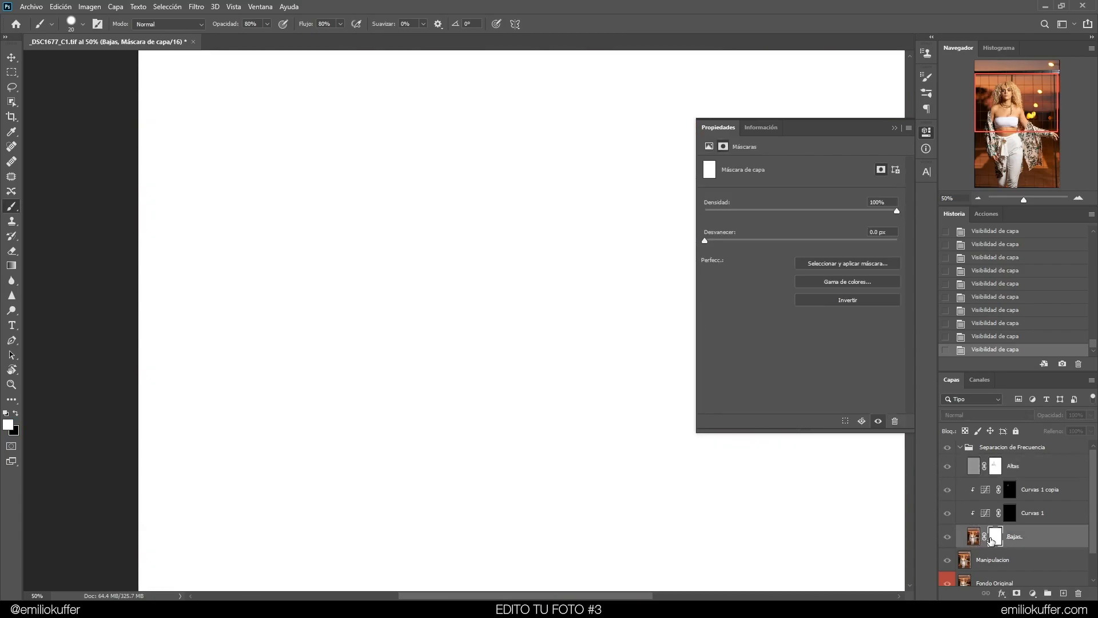
pyautogui.click(978, 540)
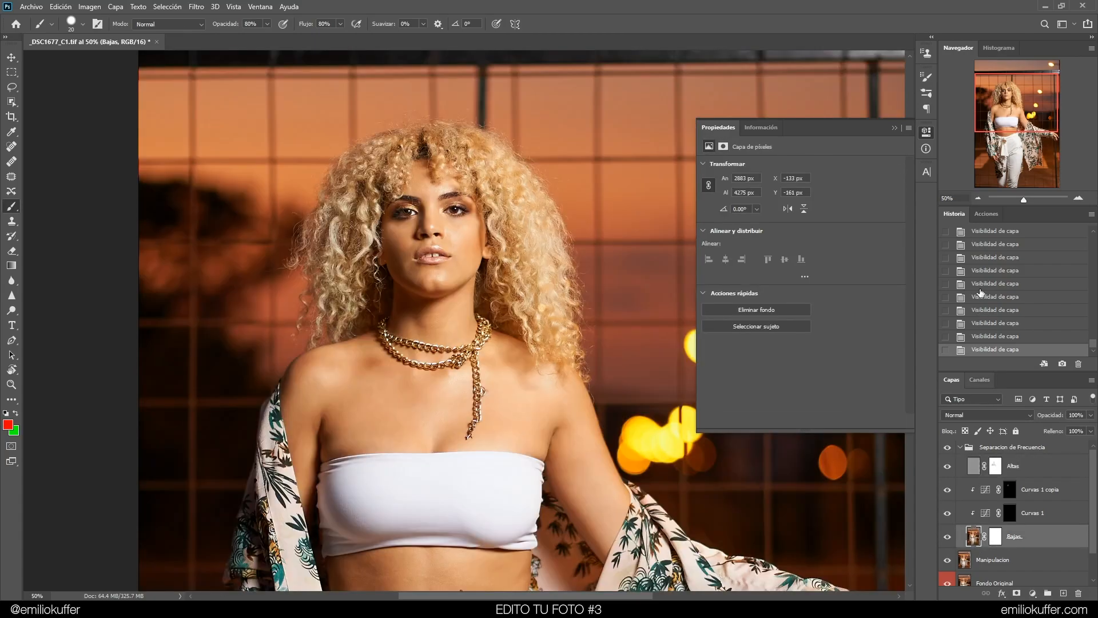
# Zoom to 100% on the upper body and preview the Curvas 1 mask on its own
pyautogui.click(1079, 197)
pyautogui.click(1021, 106)
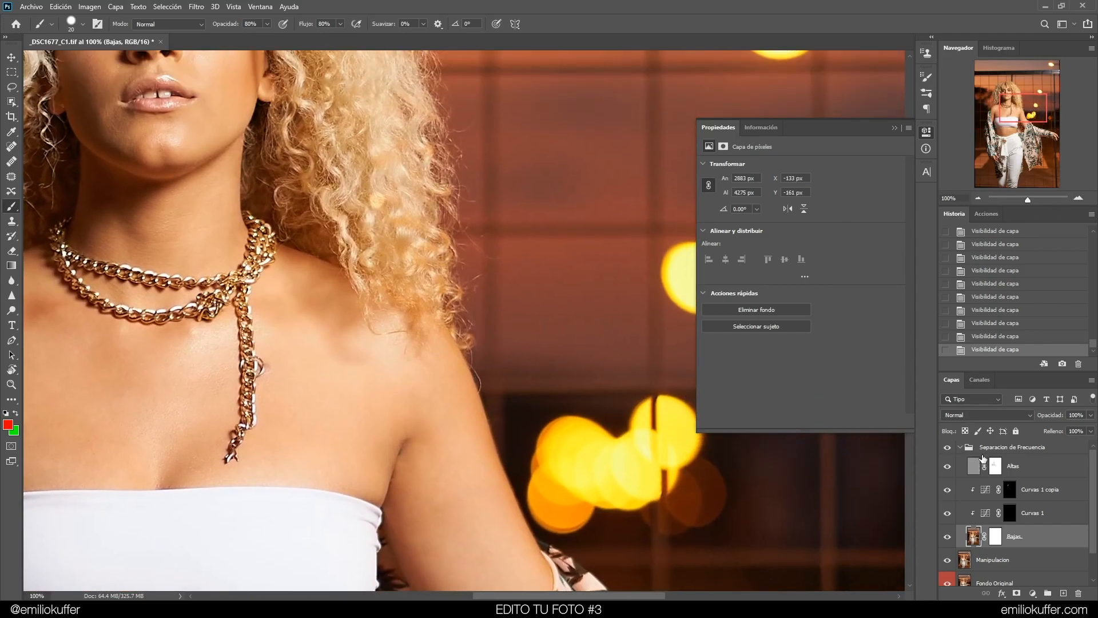
pyautogui.keyDown('alt'); pyautogui.click(1010, 490); pyautogui.keyUp('alt')
pyautogui.click(1010, 517)
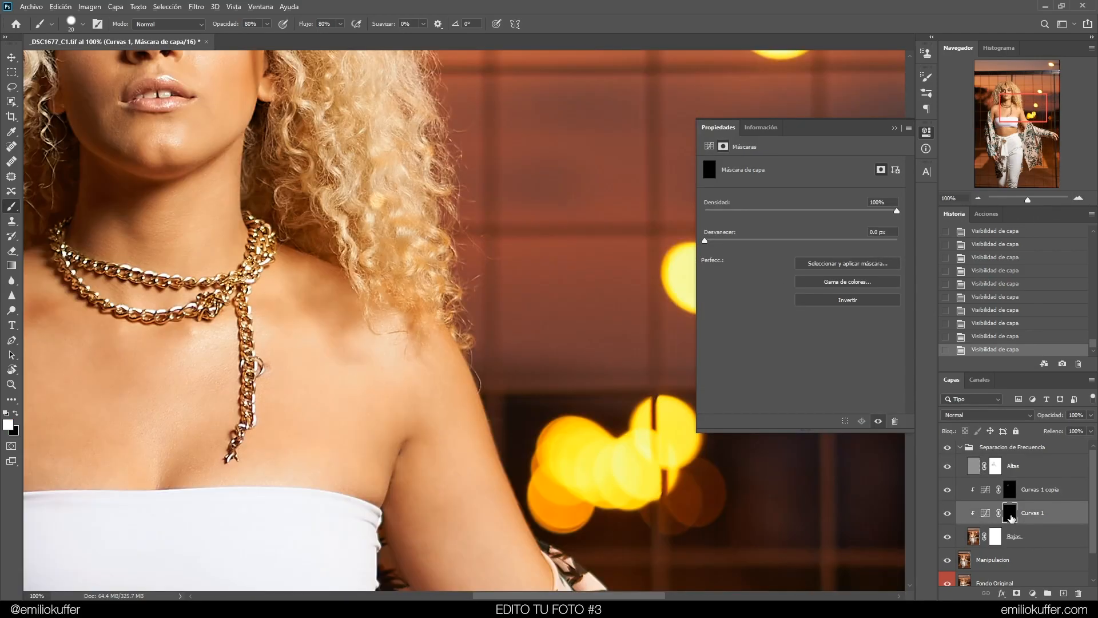
pyautogui.keyDown('alt'); pyautogui.click(1010, 517); pyautogui.keyUp('alt')
# Paint black at 100% opacity over a stray white dab on the Curvas 1 mask
pyautogui.moveTo(429, 194); pyautogui.dragTo(480, 281)
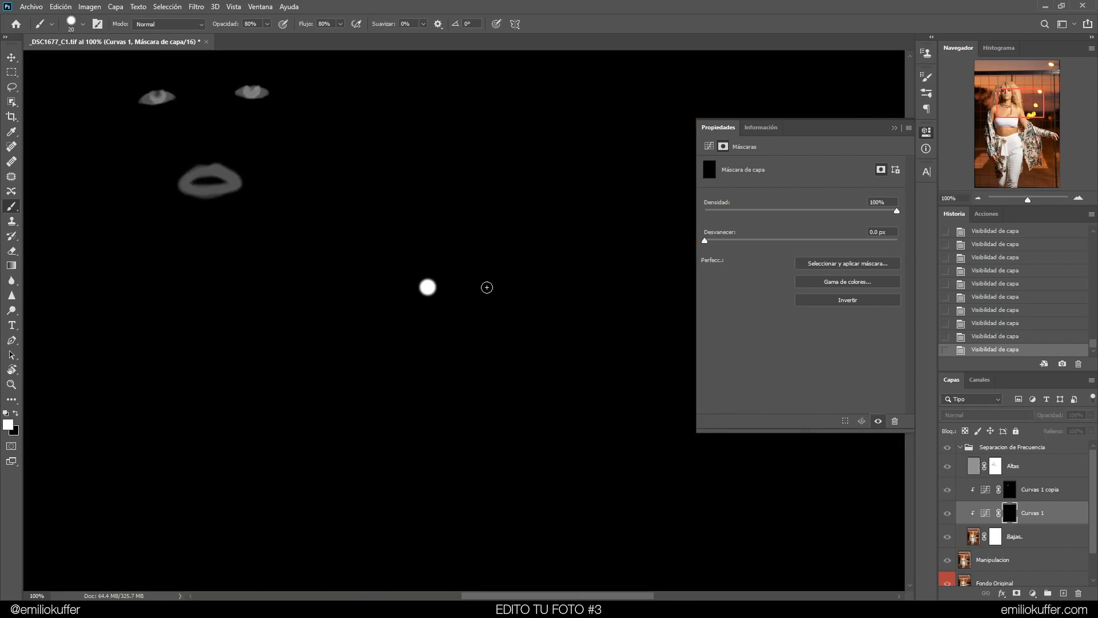
pyautogui.click(16, 413)
pyautogui.write('100')
pyautogui.moveTo(417, 297)
pyautogui.mouseDown()
pyautogui.moveTo(415, 273)
pyautogui.moveTo(434, 311)
pyautogui.moveTo(416, 266)
pyautogui.moveTo(436, 300)
pyautogui.moveTo(431, 274)
pyautogui.mouseUp()
pyautogui.moveTo(427, 309); pyautogui.dragTo(422, 282)
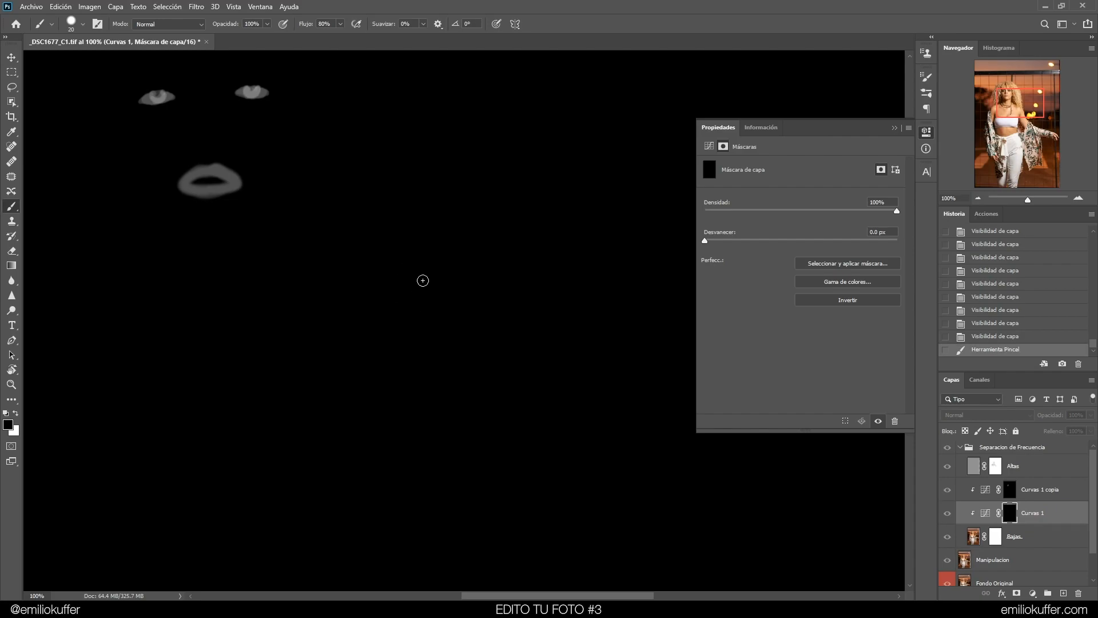
# Select the frequency separation group and toggle its visibility to compare the face and chest
pyautogui.click(990, 451)
pyautogui.moveTo(435, 358); pyautogui.dragTo(604, 325)
pyautogui.click(948, 448)
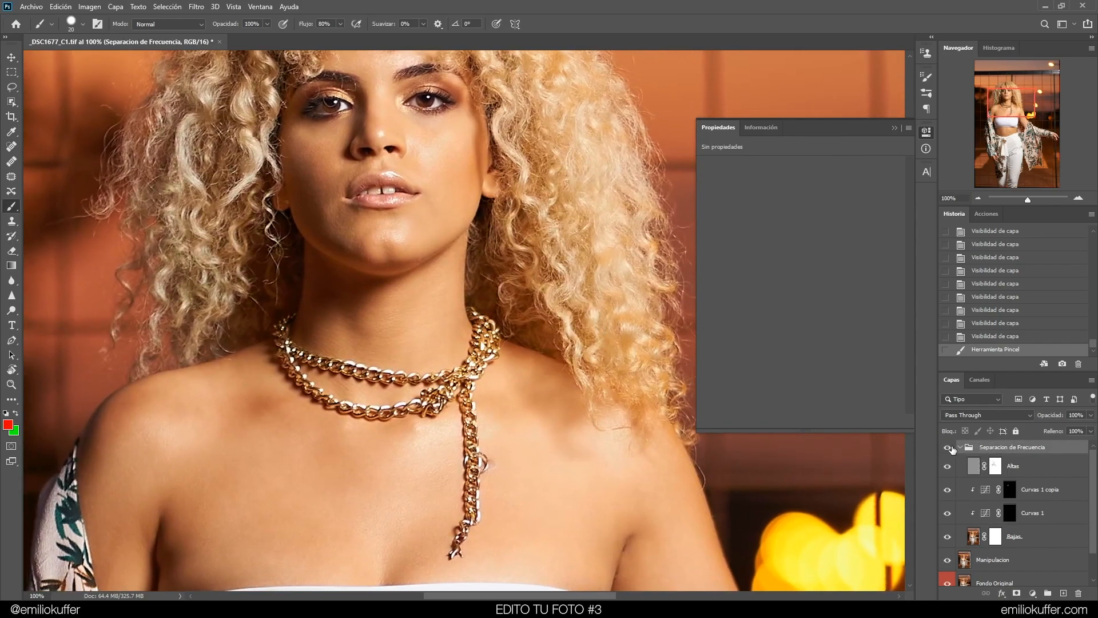
pyautogui.click(948, 449)
pyautogui.click(948, 449)
pyautogui.click(948, 449)
# Pan down to the torso and compare with the group toggled on and off, zooming out to 50%
pyautogui.moveTo(549, 407); pyautogui.dragTo(554, 196)
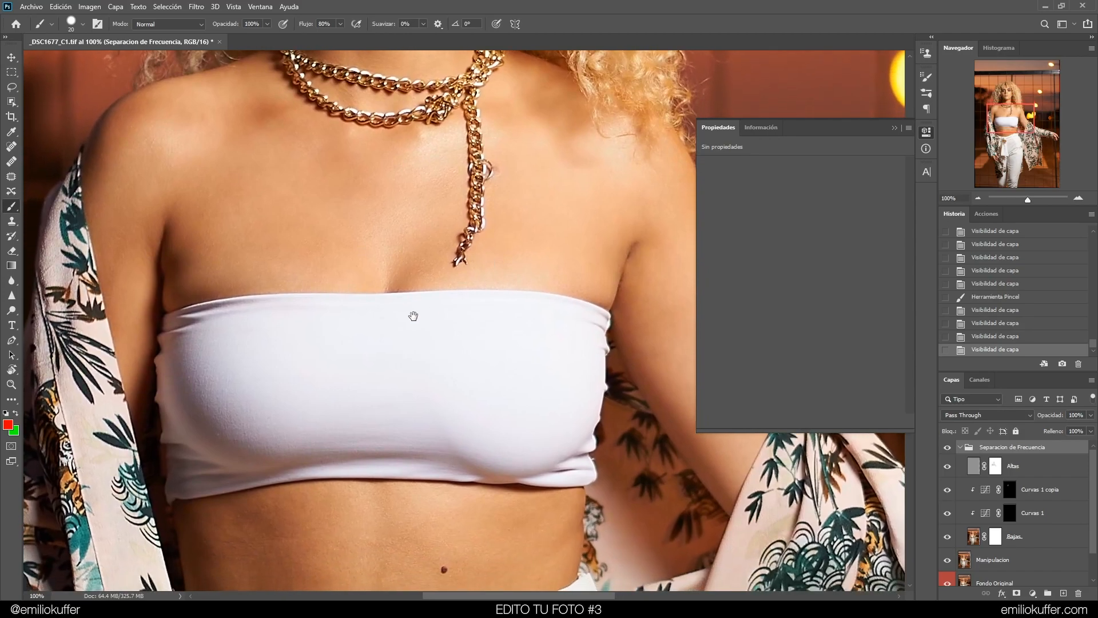
pyautogui.moveTo(436, 419); pyautogui.dragTo(532, 215)
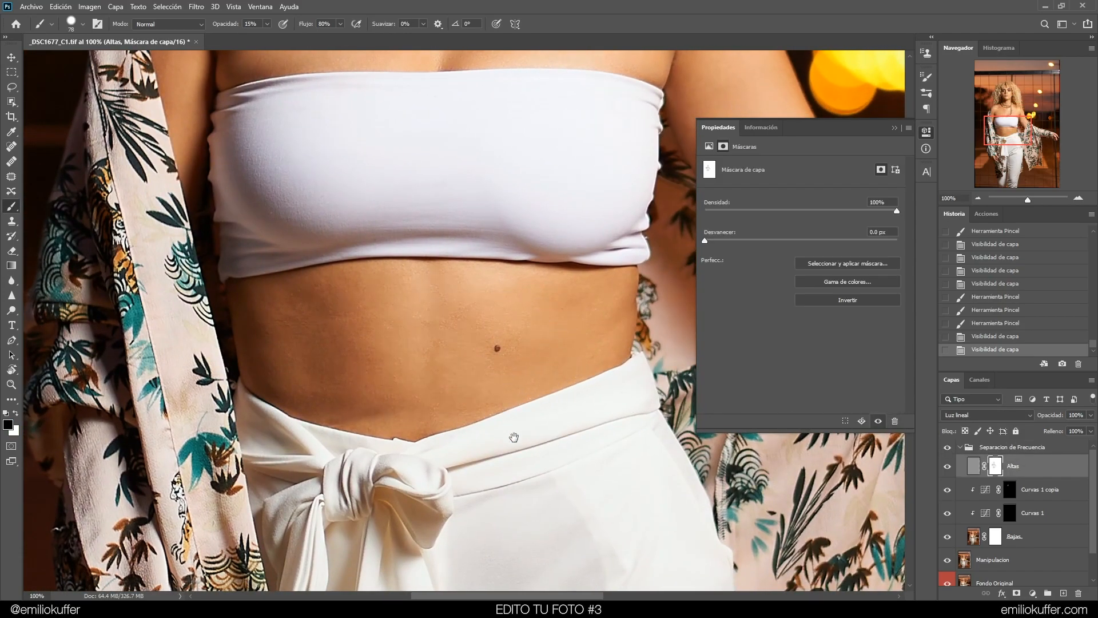
pyautogui.moveTo(509, 434); pyautogui.dragTo(493, 387)
pyautogui.click(947, 447)
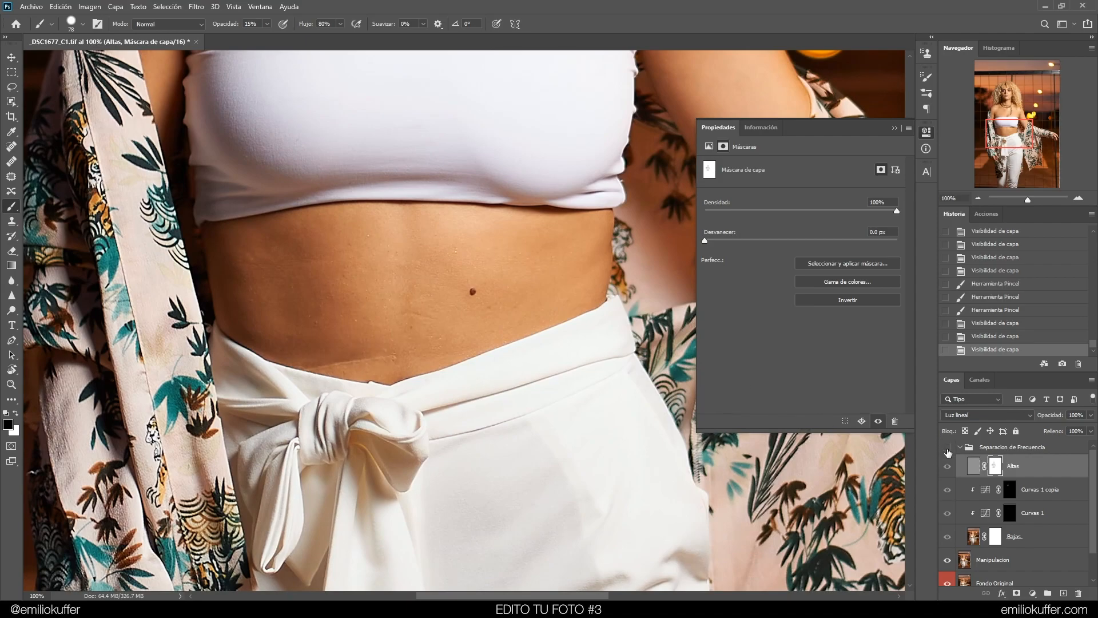
pyautogui.click(947, 447)
pyautogui.moveTo(531, 225); pyautogui.dragTo(498, 402)
pyautogui.hotkey('ctrl', '-')
pyautogui.hotkey('ctrl', '-')
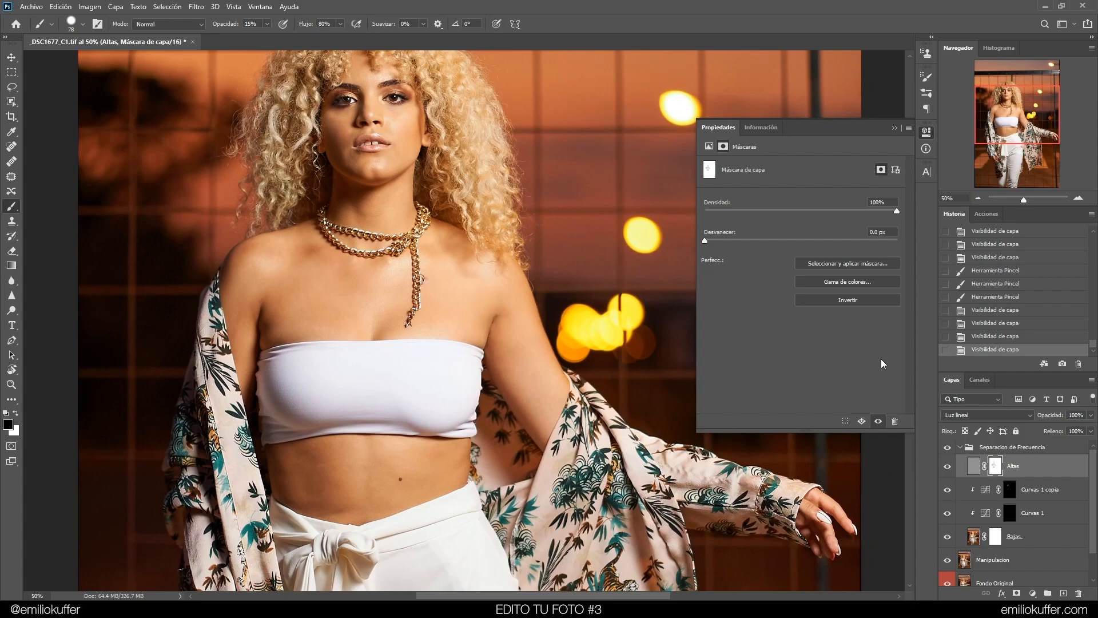
pyautogui.click(947, 447)
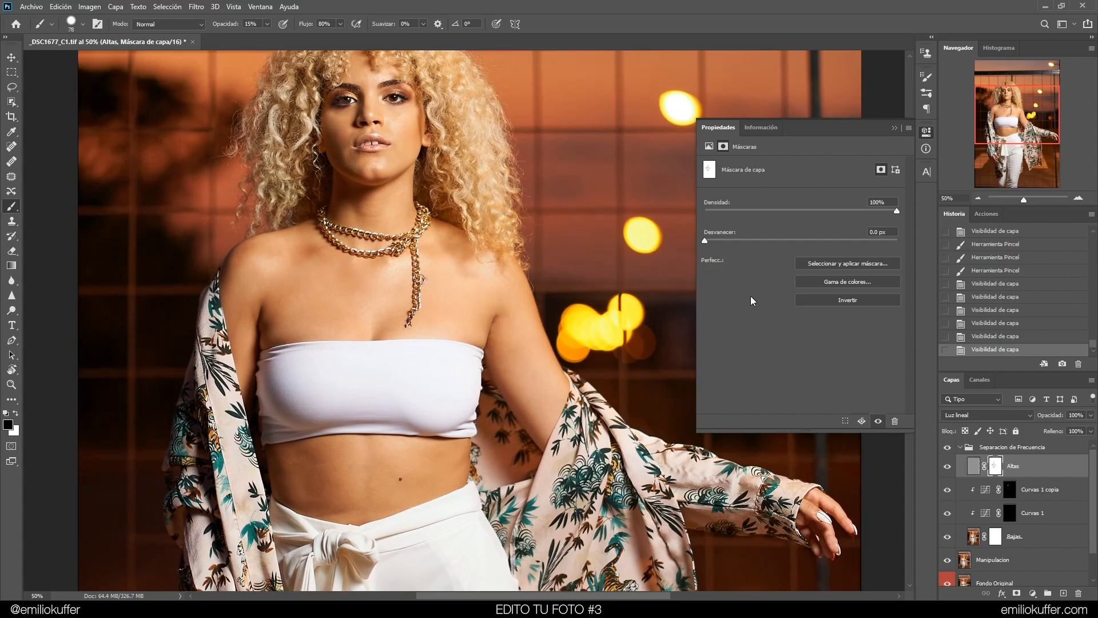
# Zoom to 200% on the hands and paint on the Altas mask at 15% across the fingers of both hands
pyautogui.moveTo(588, 320); pyautogui.dragTo(320, 170)
pyautogui.hotkey('ctrl', '+')
pyautogui.hotkey('ctrl', '+')
pyautogui.moveTo(637, 315); pyautogui.dragTo(397, 211)
pyautogui.hotkey('ctrl', '+')
pyautogui.moveTo(498, 255); pyautogui.dragTo(550, 306)
pyautogui.moveTo(476, 309); pyautogui.dragTo(449, 306)
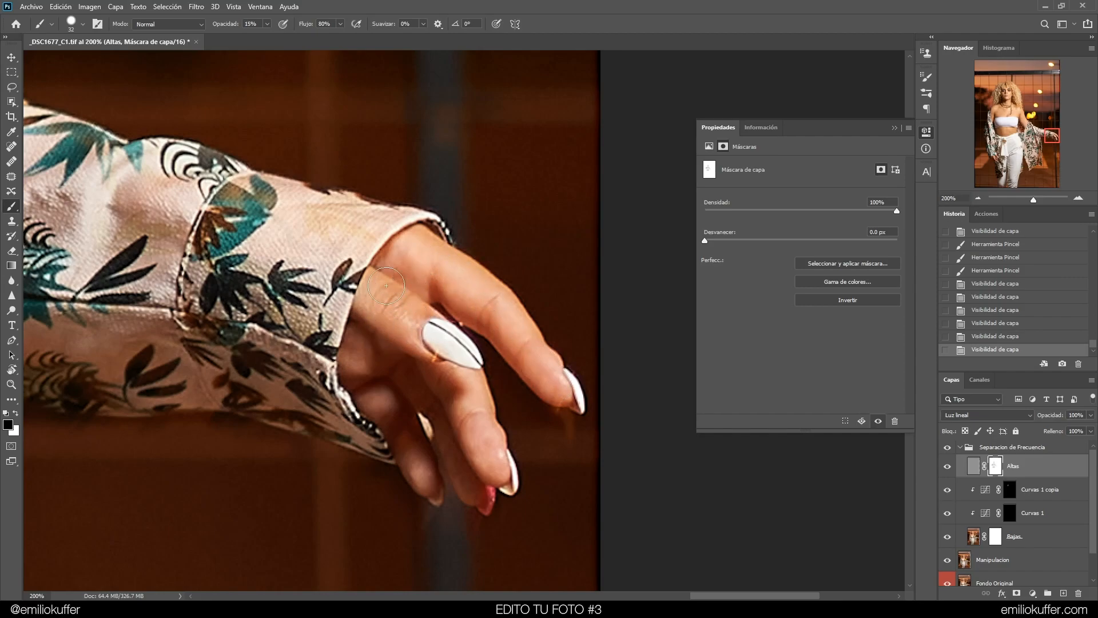
pyautogui.moveTo(374, 326)
pyautogui.mouseDown()
pyautogui.moveTo(387, 394)
pyautogui.moveTo(412, 437)
pyautogui.moveTo(407, 363)
pyautogui.moveTo(496, 459)
pyautogui.moveTo(382, 330)
pyautogui.mouseUp()
pyautogui.moveTo(534, 343); pyautogui.dragTo(506, 369)
pyautogui.moveTo(432, 477); pyautogui.dragTo(393, 352)
pyautogui.moveTo(990, 160); pyautogui.dragTo(1001, 158)
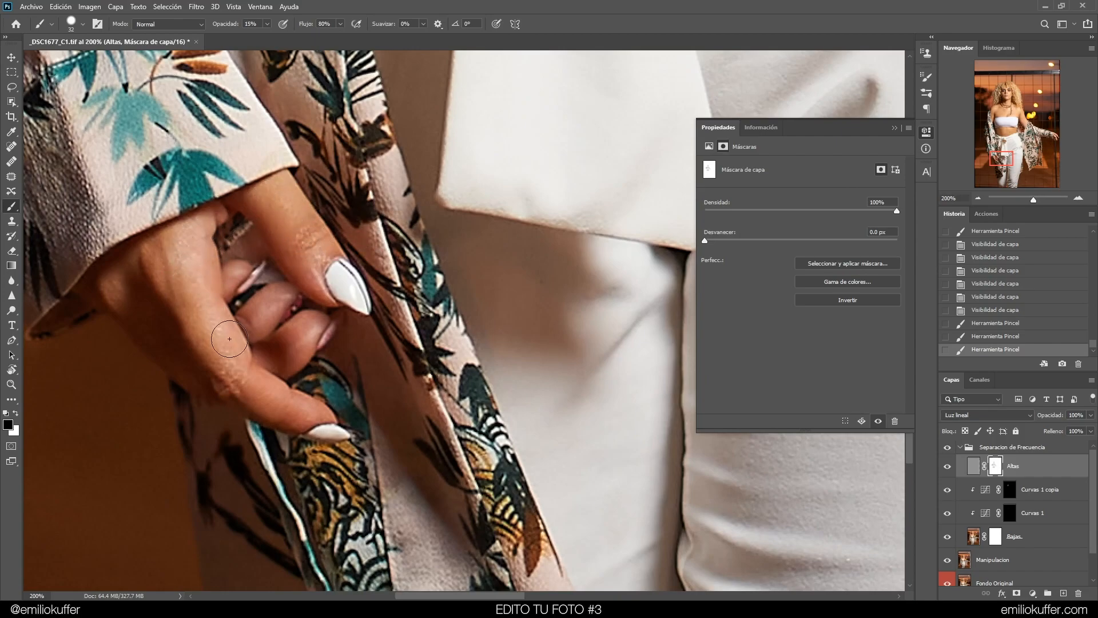
pyautogui.moveTo(144, 271)
pyautogui.mouseDown()
pyautogui.moveTo(188, 284)
pyautogui.moveTo(136, 297)
pyautogui.mouseUp()
pyautogui.moveTo(257, 225); pyautogui.dragTo(286, 234)
# Collapse the frequency separation group and review the whole image, toggling the group on and off
pyautogui.scroll(-4, 557, 189)
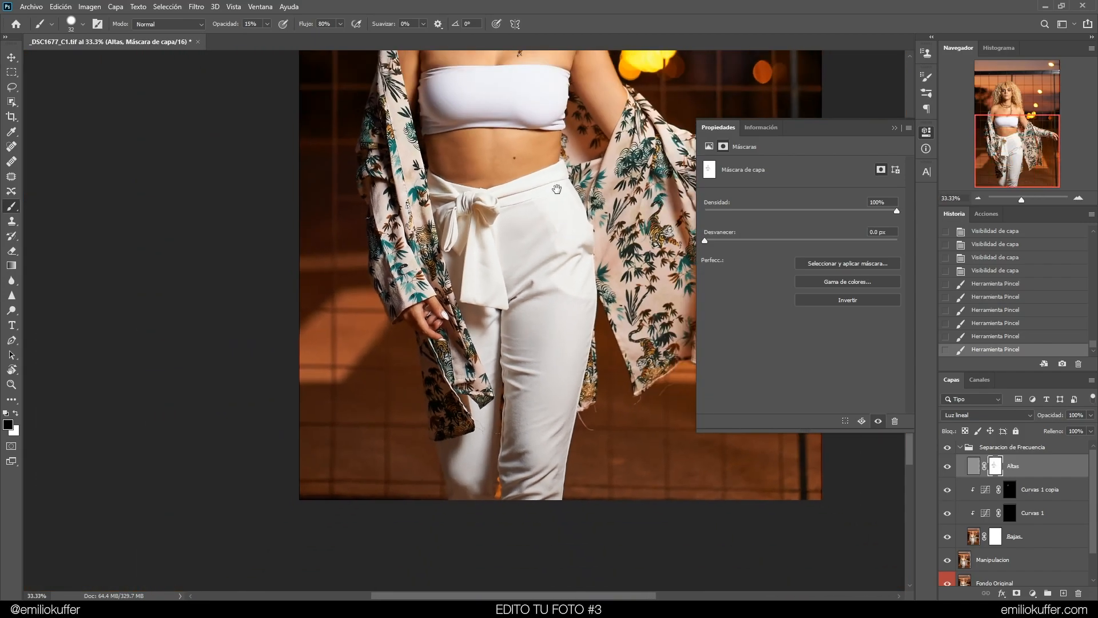
pyautogui.moveTo(556, 189)
pyautogui.mouseDown()
pyautogui.moveTo(495, 235)
pyautogui.moveTo(532, 219)
pyautogui.moveTo(477, 196)
pyautogui.moveTo(467, 175)
pyautogui.moveTo(494, 371)
pyautogui.moveTo(493, 193)
pyautogui.moveTo(472, 220)
pyautogui.moveTo(491, 373)
pyautogui.mouseUp()
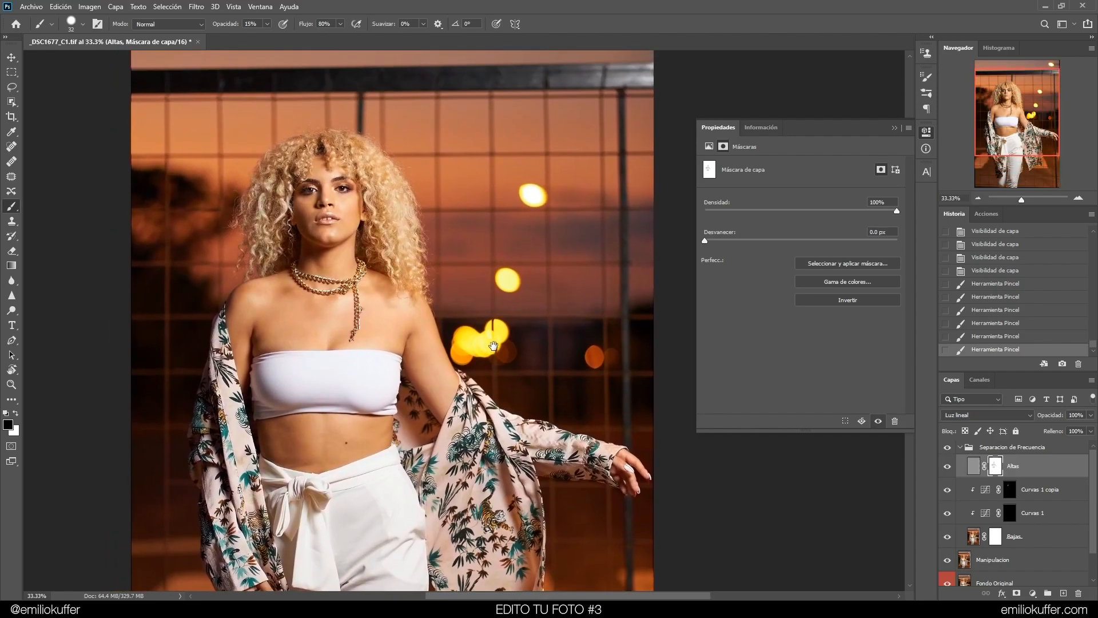
pyautogui.moveTo(455, 222); pyautogui.dragTo(478, 274)
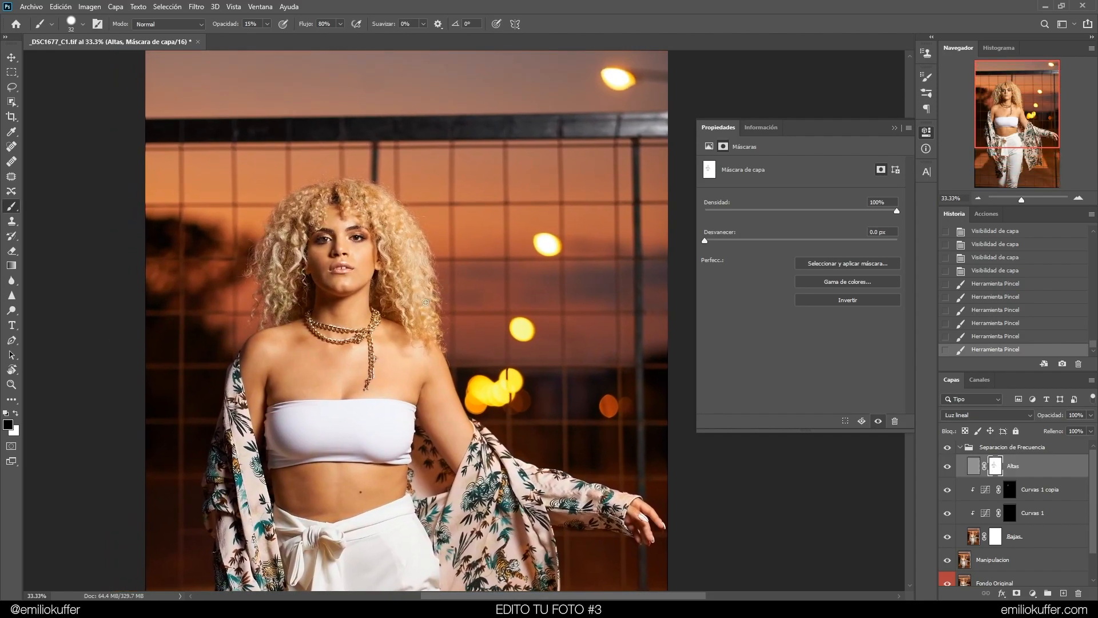
pyautogui.moveTo(460, 336)
pyautogui.mouseDown()
pyautogui.moveTo(483, 258)
pyautogui.moveTo(451, 195)
pyautogui.moveTo(460, 170)
pyautogui.mouseUp()
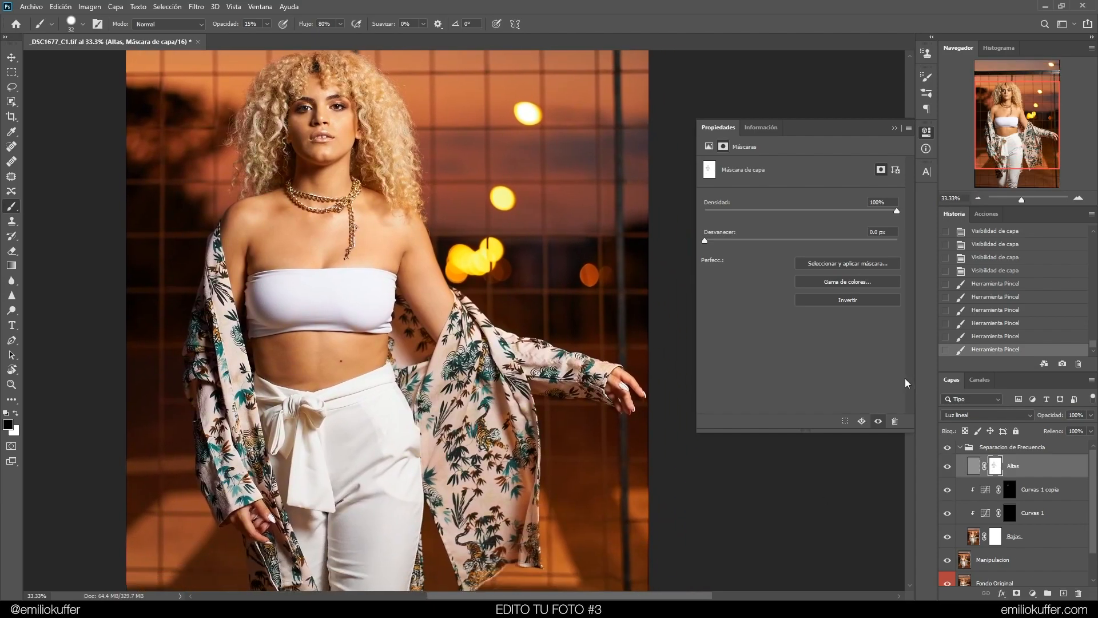
pyautogui.click(992, 451)
pyautogui.click(960, 447)
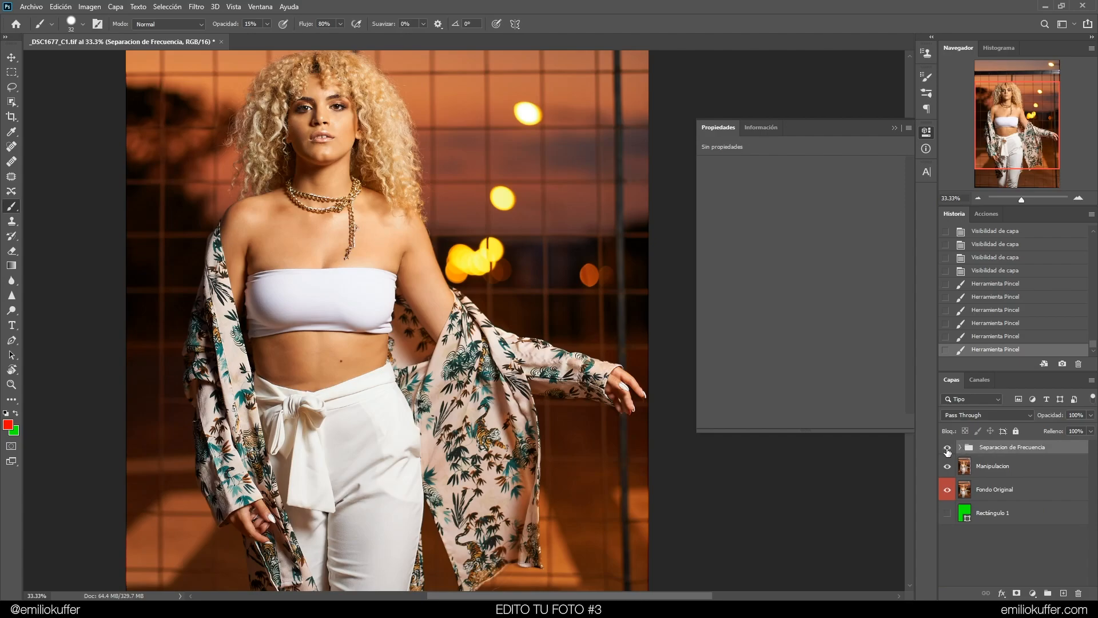
pyautogui.moveTo(480, 210); pyautogui.dragTo(473, 244)
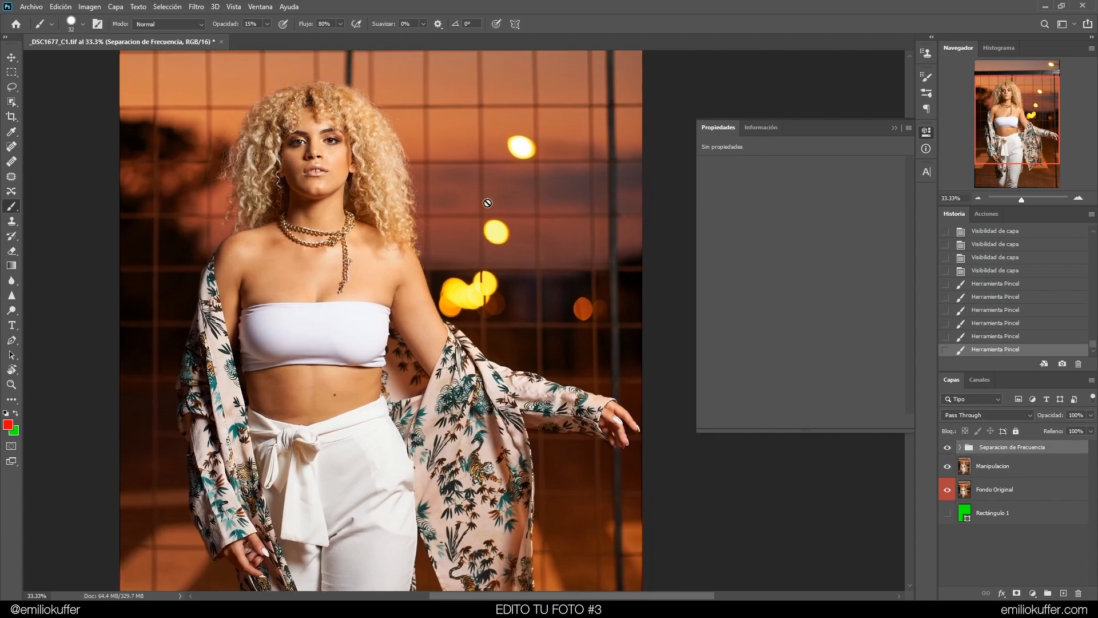
pyautogui.moveTo(372, 498); pyautogui.dragTo(420, 311)
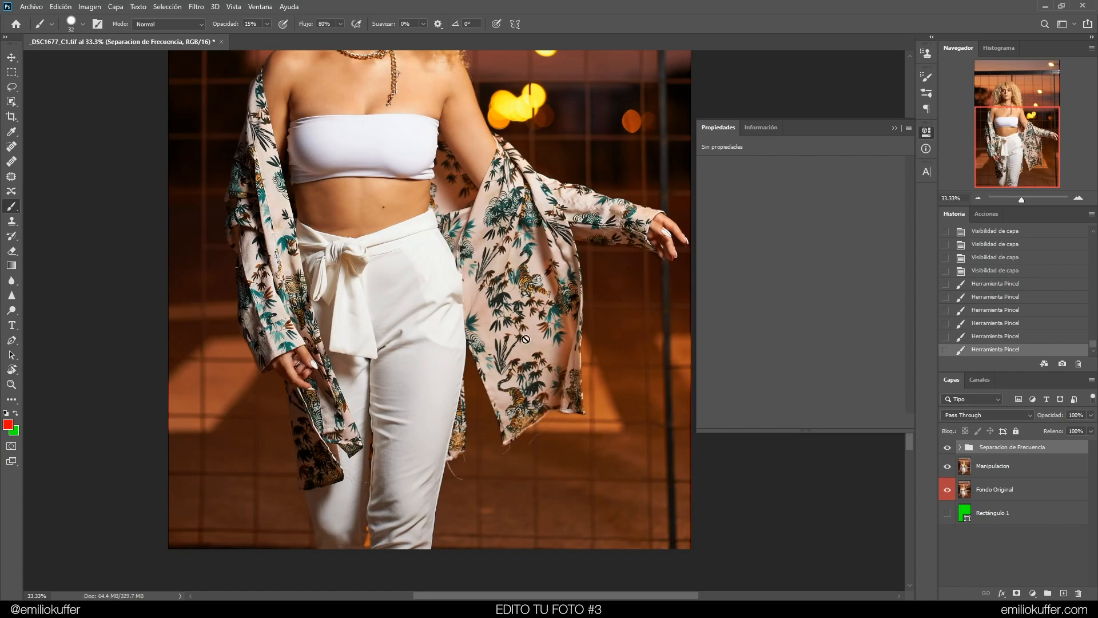
pyautogui.moveTo(1027, 131); pyautogui.dragTo(1023, 83)
pyautogui.click(1078, 198)
pyautogui.click(1078, 198)
pyautogui.click(1079, 198)
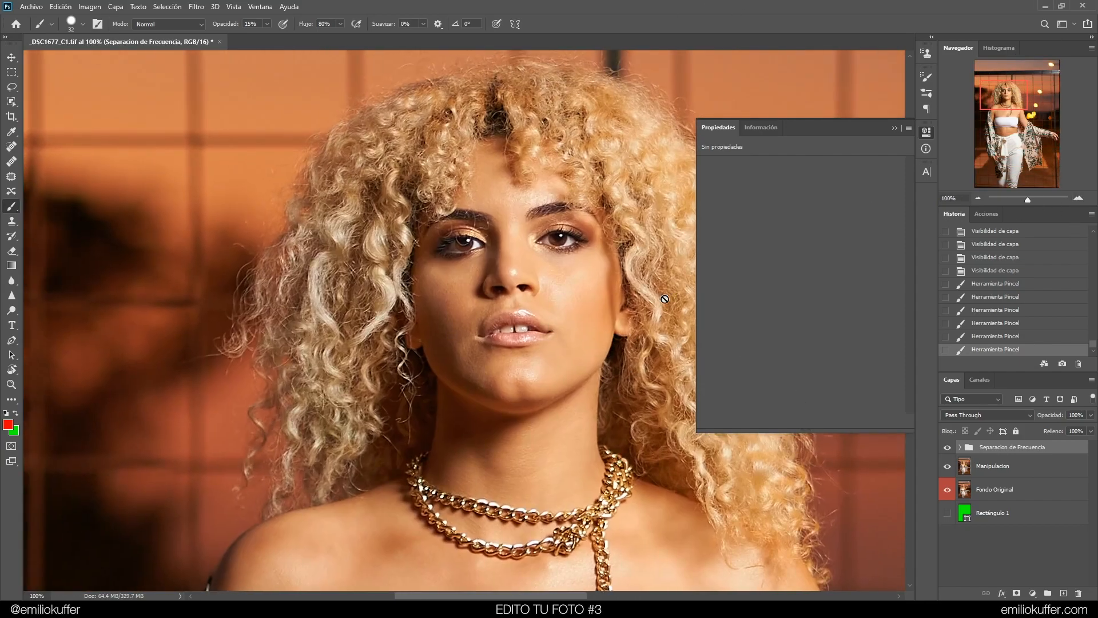
pyautogui.click(947, 449)
pyautogui.click(947, 449)
pyautogui.click(977, 198)
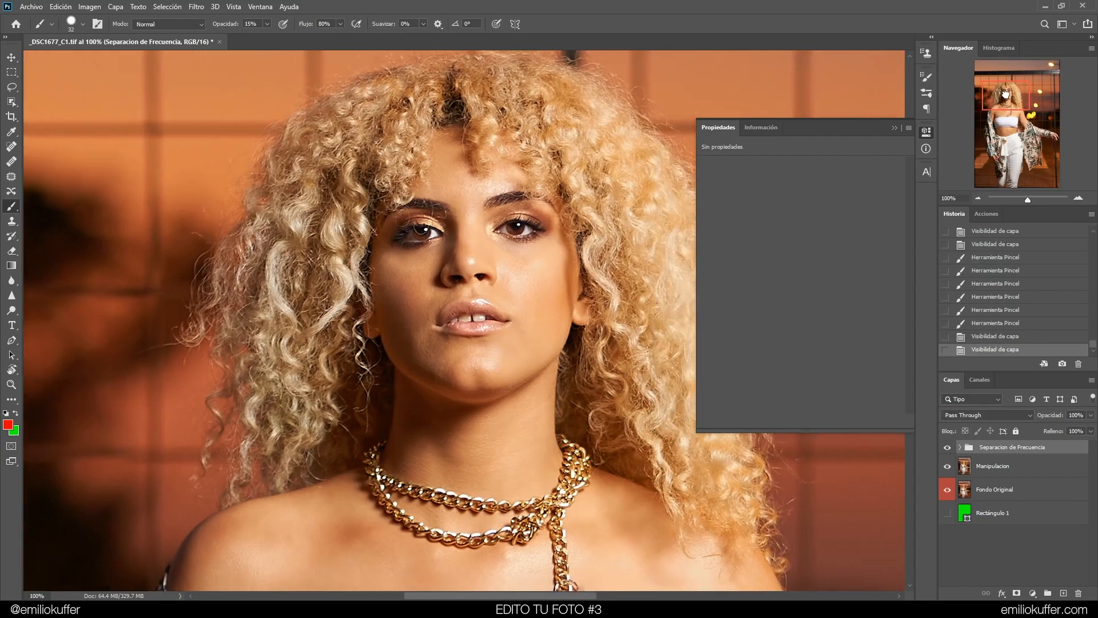
pyautogui.click(976, 199)
pyautogui.moveTo(571, 436); pyautogui.dragTo(477, 287)
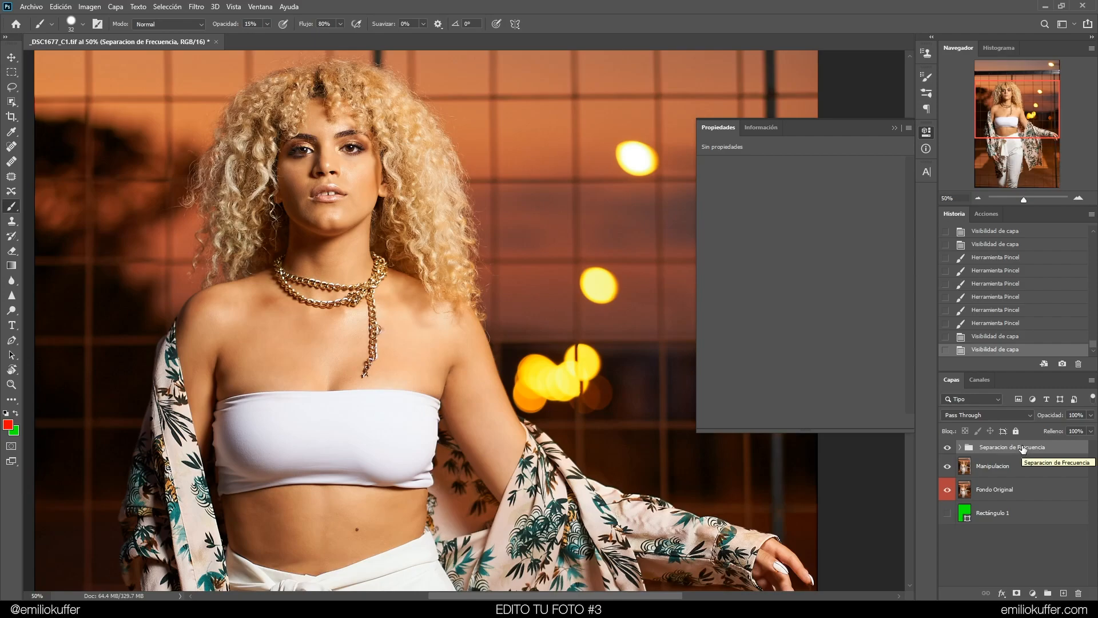
# Duplicate the frequency separation group and rename the original group Sep Freq Backup
pyautogui.moveTo(1023, 449); pyautogui.dragTo(1063, 593)
pyautogui.click(985, 463)
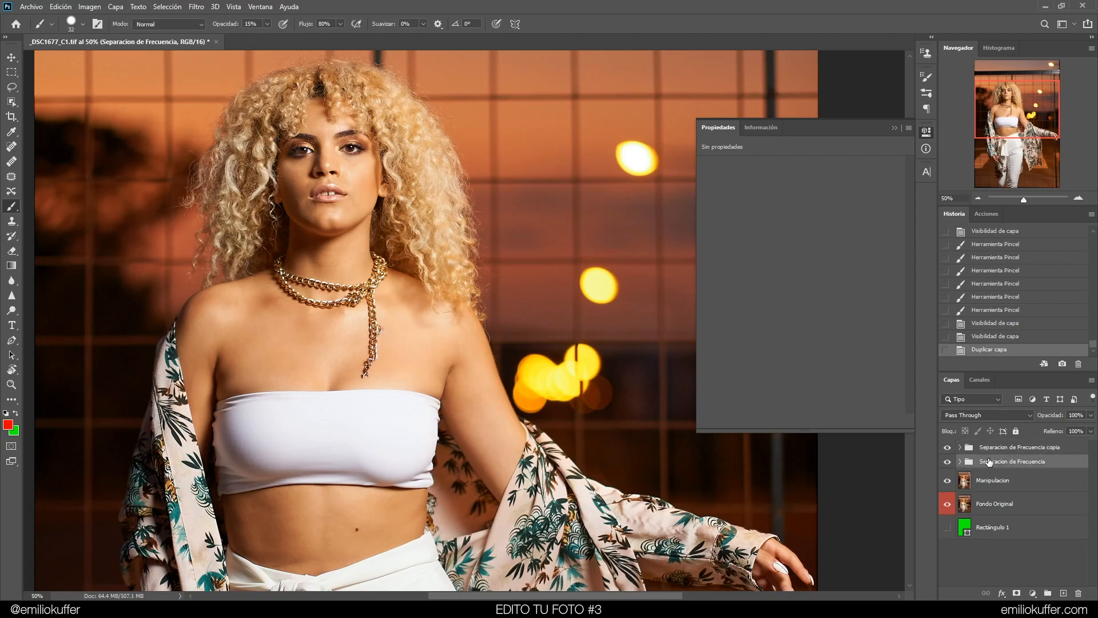
pyautogui.doubleClick(1001, 464)
pyautogui.write('Sep Freq Backup')
pyautogui.press('Return')
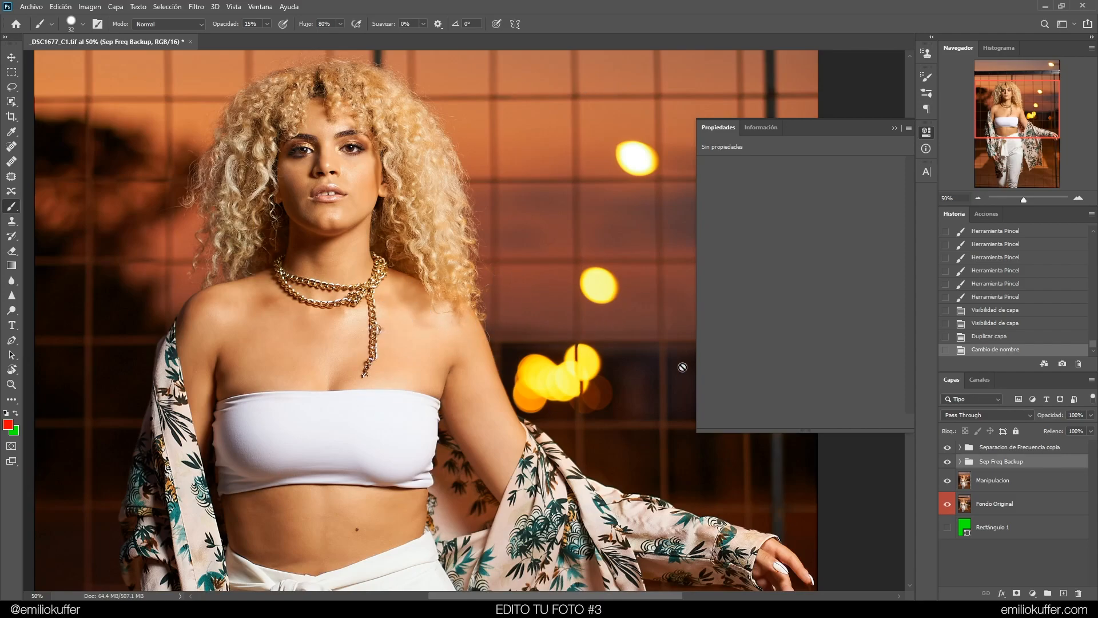
# Merge the copied frequency separation group into a single layer and expand the backup group
pyautogui.click(990, 449)
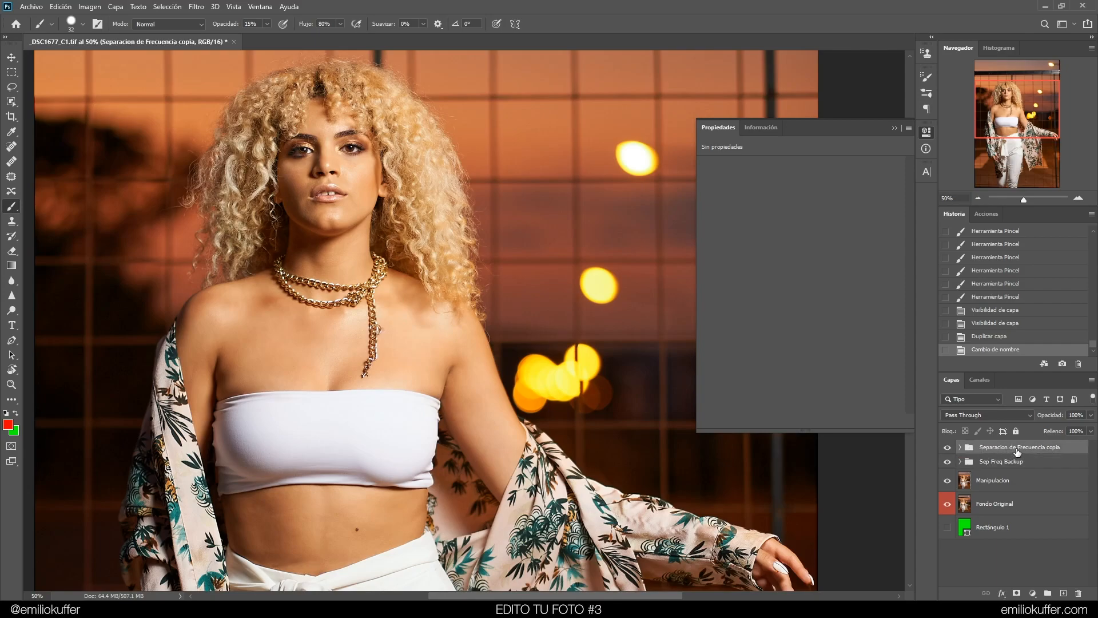
pyautogui.rightClick(1017, 451)
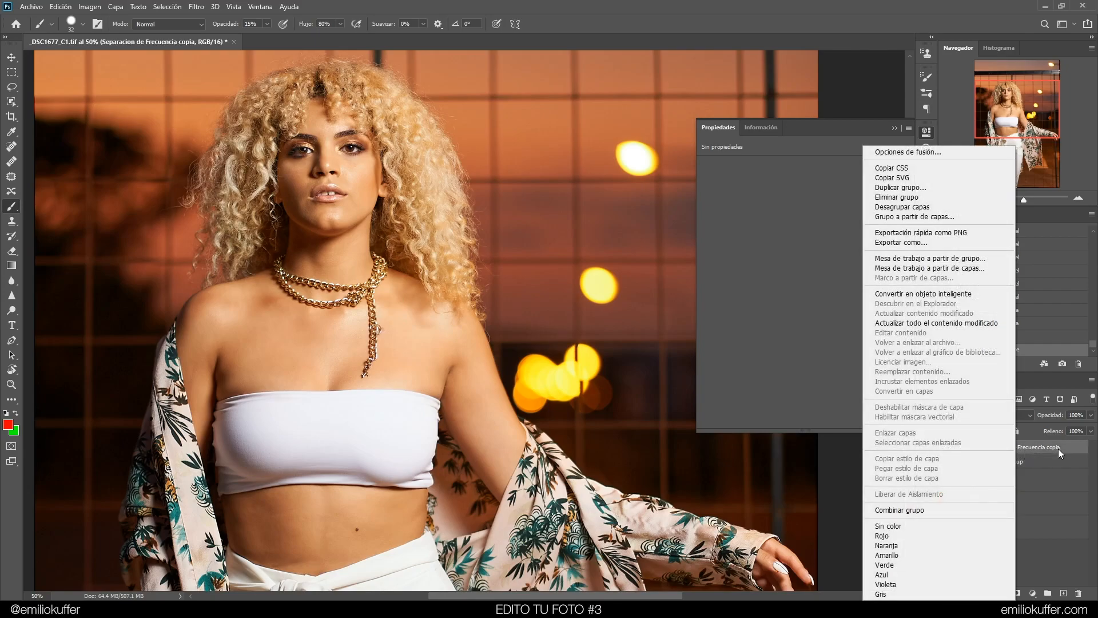
pyautogui.click(953, 511)
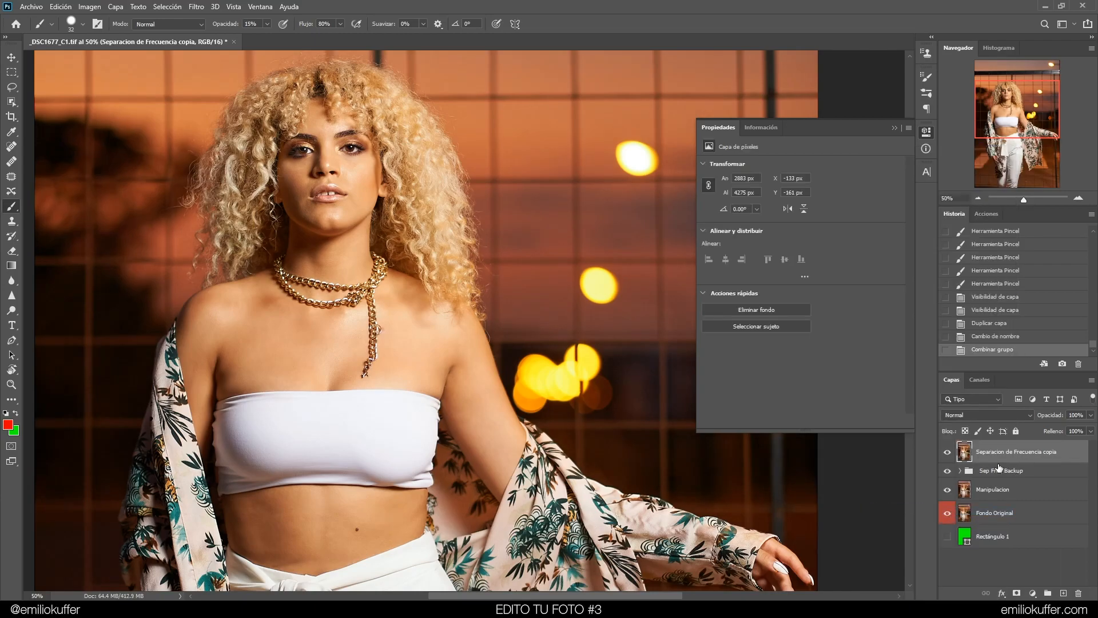
pyautogui.click(961, 471)
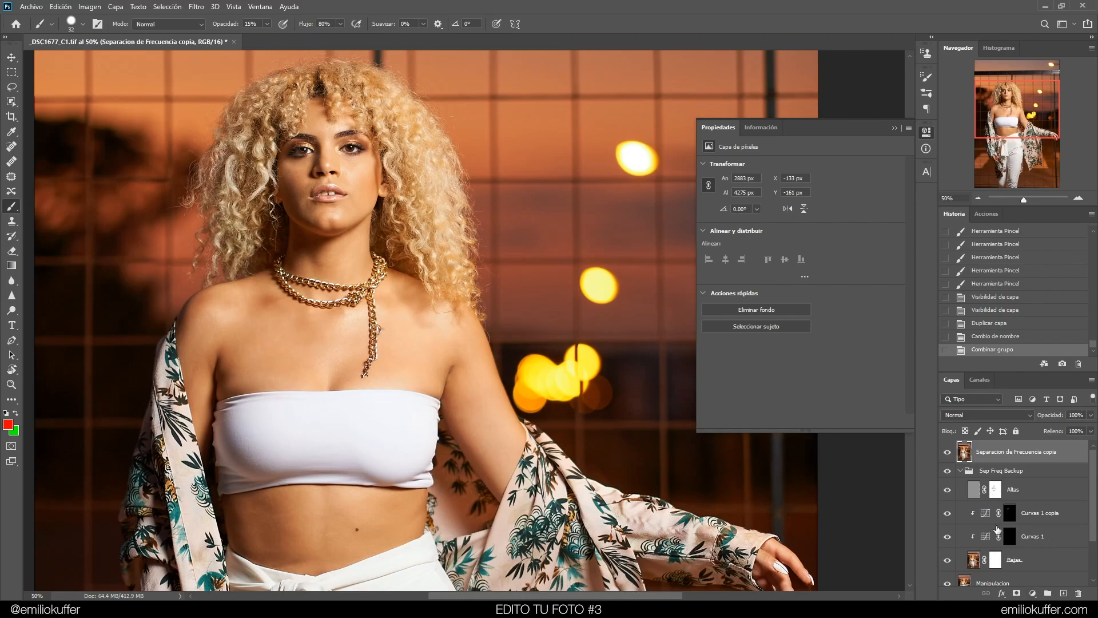
# Collapse and hide the Sep Freq Backup group, and toggle the merged frequency separation layer on and off to compare
pyautogui.click(961, 471)
pyautogui.click(948, 470)
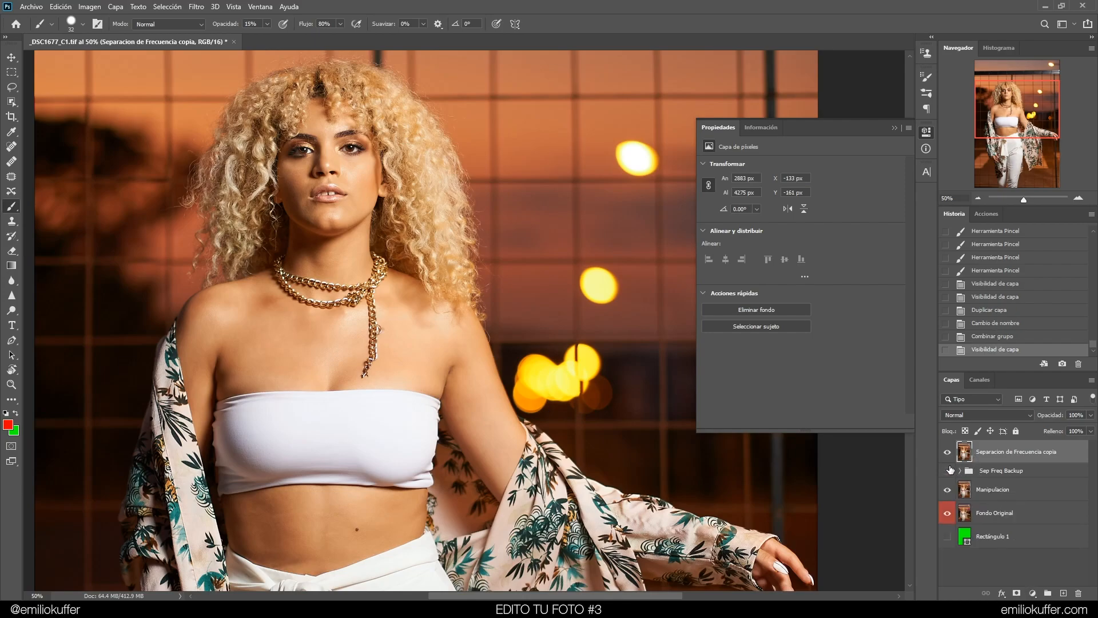
pyautogui.click(947, 451)
pyautogui.click(948, 451)
pyautogui.click(948, 452)
pyautogui.click(948, 451)
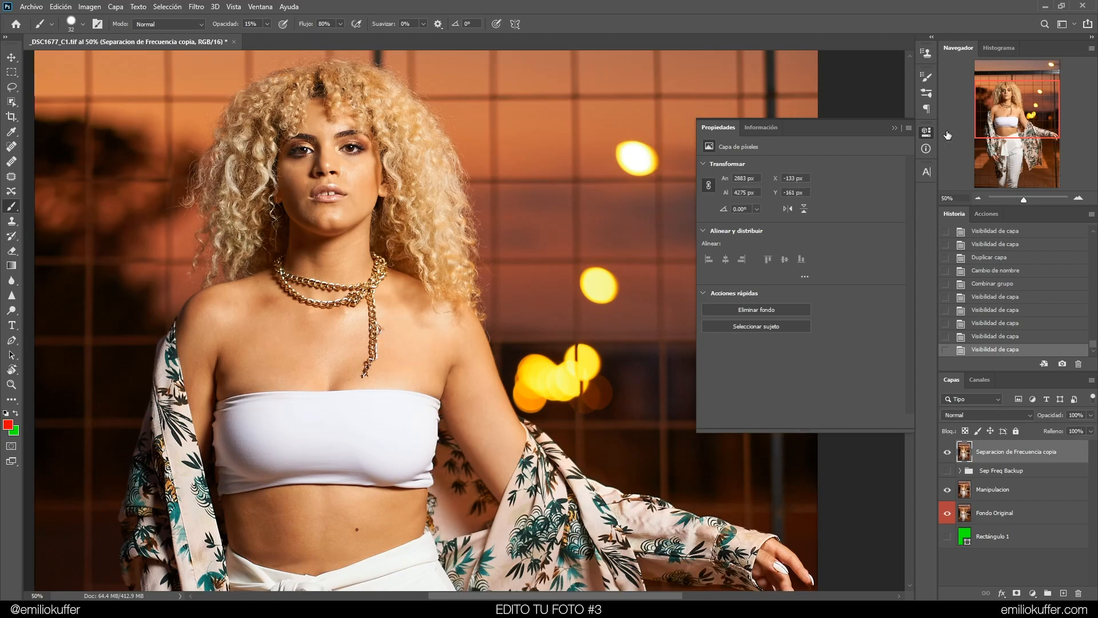
# Pan down to the legs and inspect the layer stack, reselecting the merged frequency separation layer
pyautogui.moveTo(396, 304); pyautogui.dragTo(428, 267)
pyautogui.moveTo(471, 425); pyautogui.dragTo(423, 226)
pyautogui.moveTo(400, 411); pyautogui.dragTo(408, 213)
pyautogui.moveTo(423, 396); pyautogui.dragTo(384, 282)
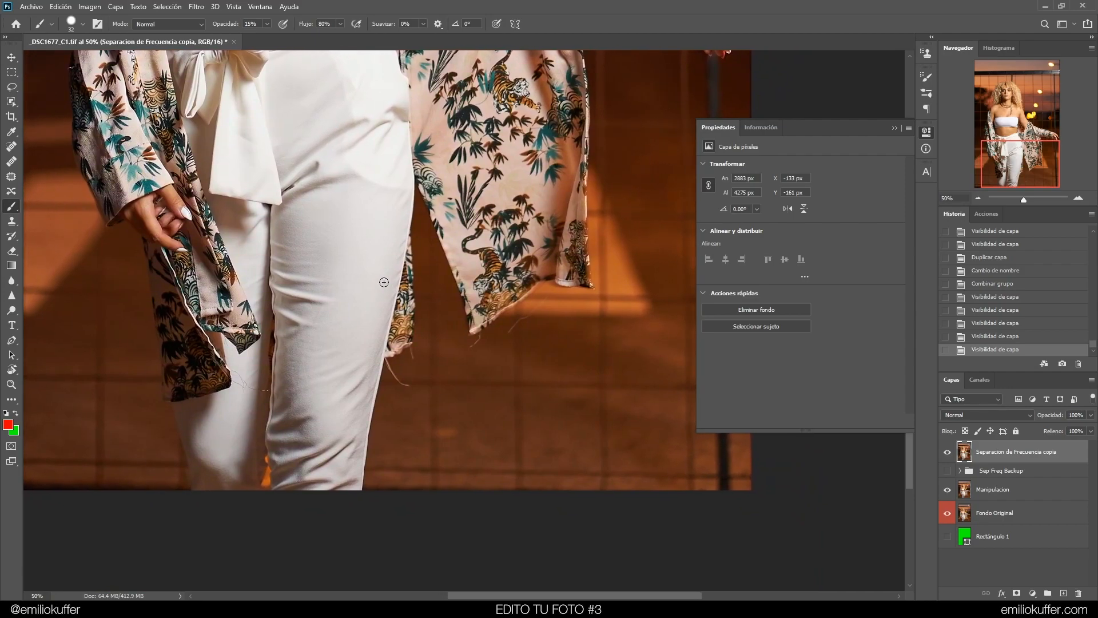
pyautogui.click(1000, 473)
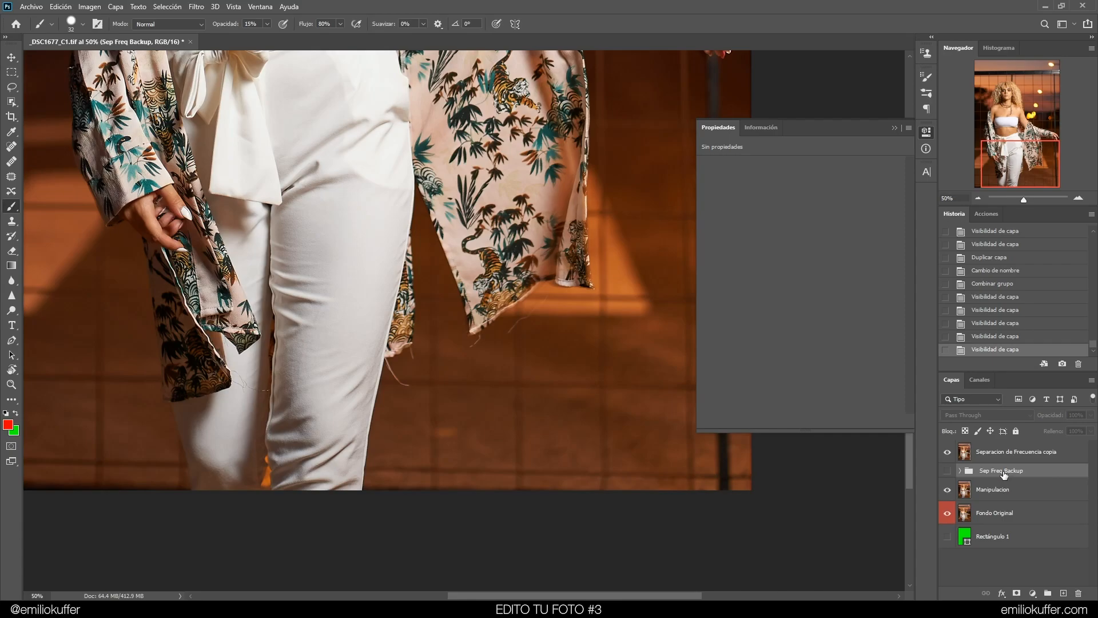
pyautogui.click(960, 470)
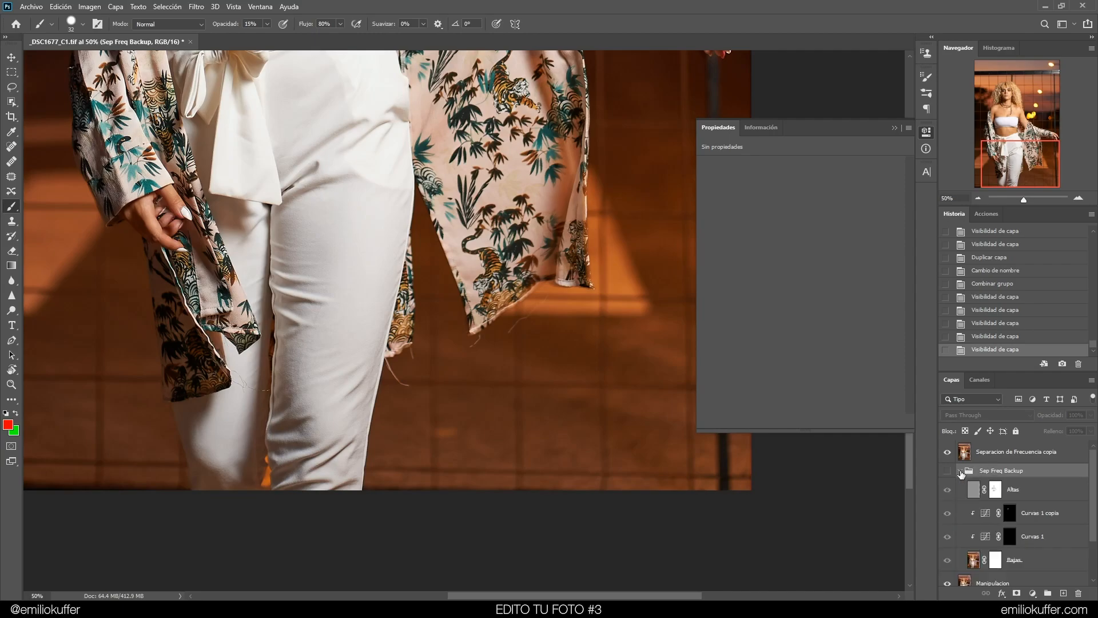
pyautogui.click(960, 470)
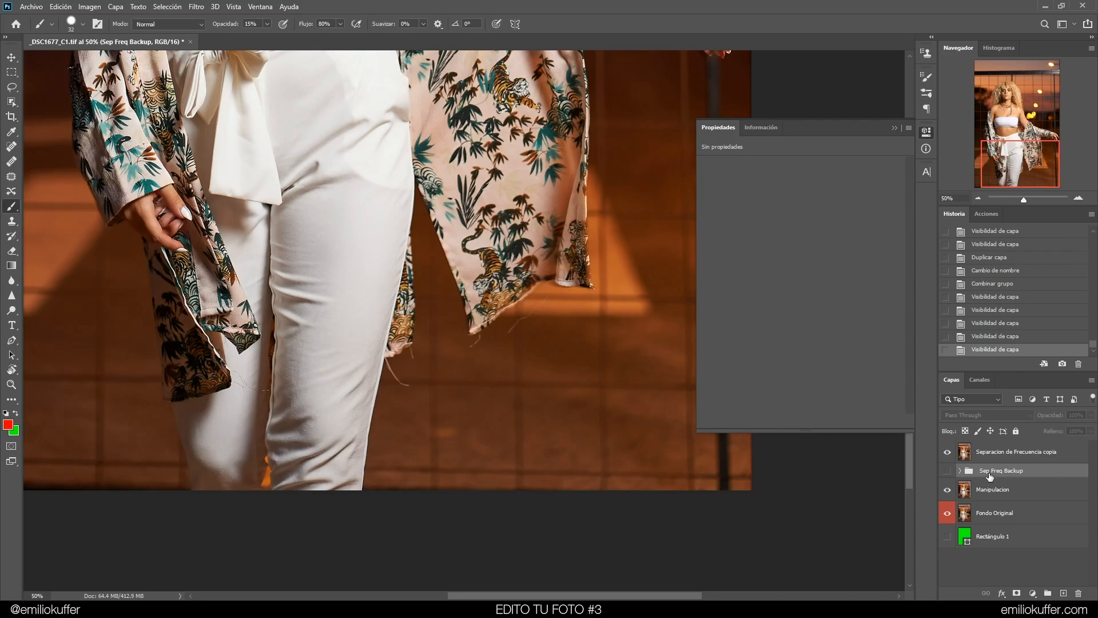
pyautogui.click(983, 513)
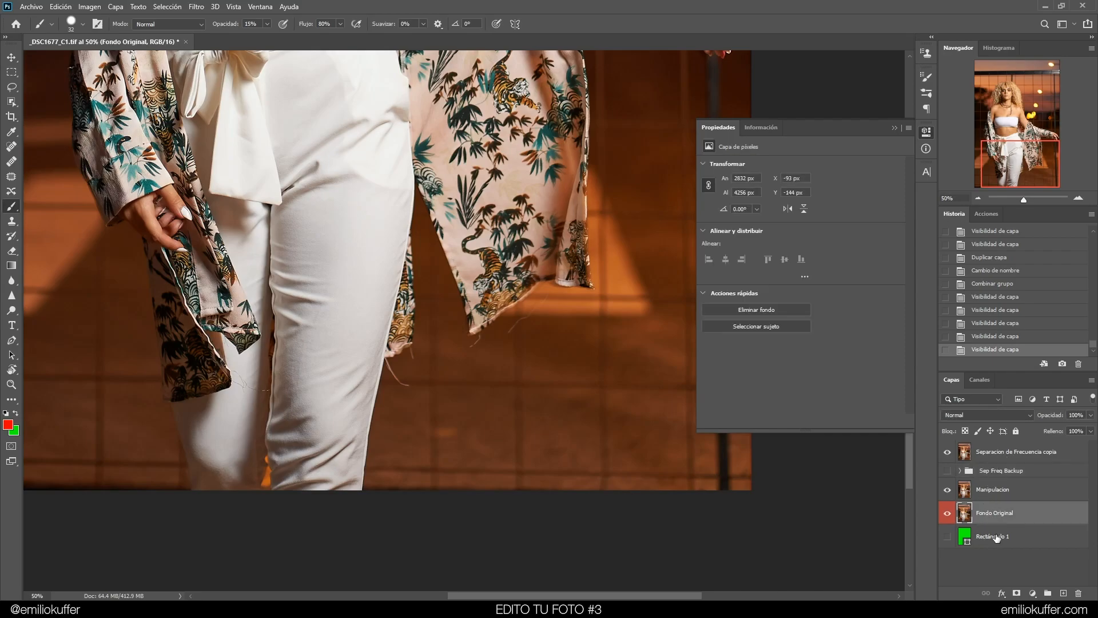
pyautogui.click(1011, 456)
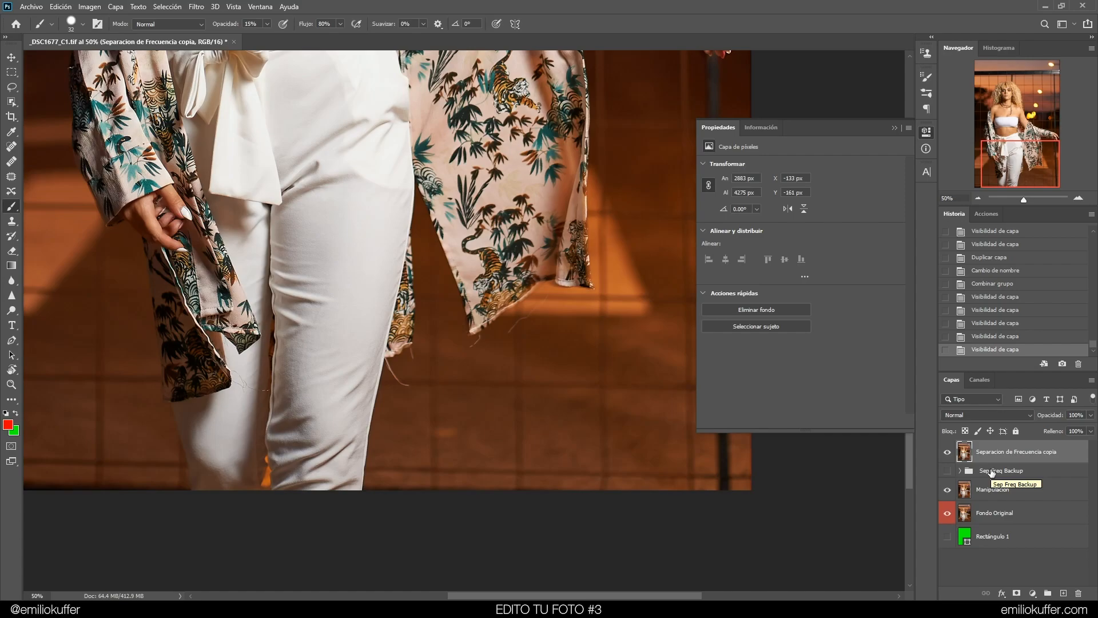
# Zoom to 200% and remove the loose threads hanging from the kimono edge with the Spot Healing Brush
pyautogui.hotkey('ctrl', '+')
pyautogui.hotkey('ctrl', '+')
pyautogui.moveTo(423, 362)
pyautogui.mouseDown()
pyautogui.moveTo(422, 293)
pyautogui.moveTo(471, 275)
pyautogui.moveTo(586, 278)
pyautogui.mouseUp()
pyautogui.hotkey('ctrl', '+')
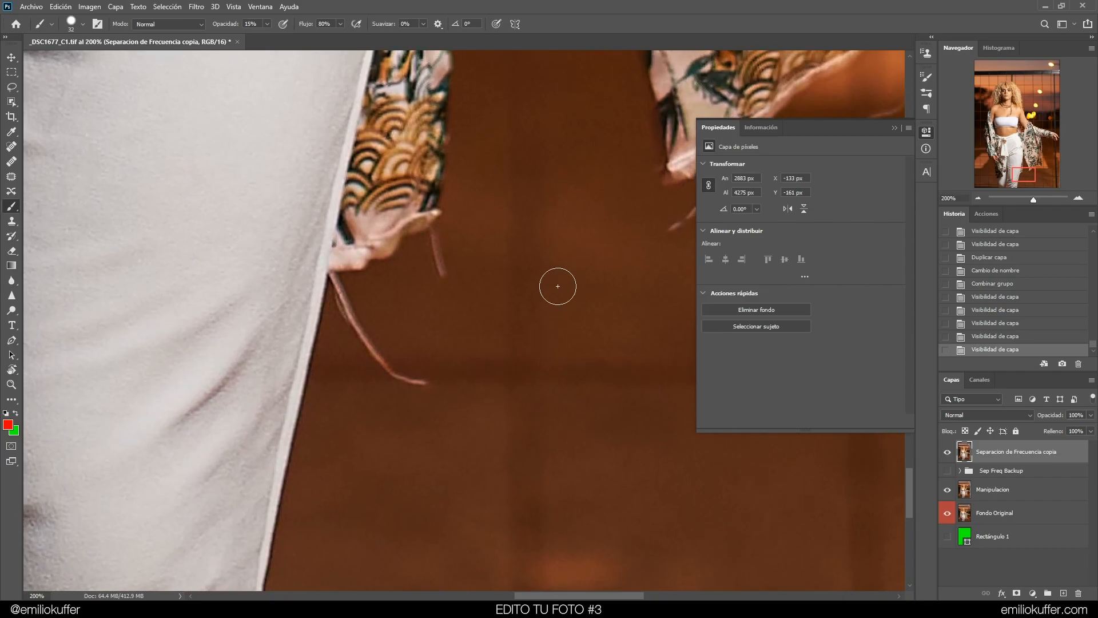
pyautogui.click(10, 147)
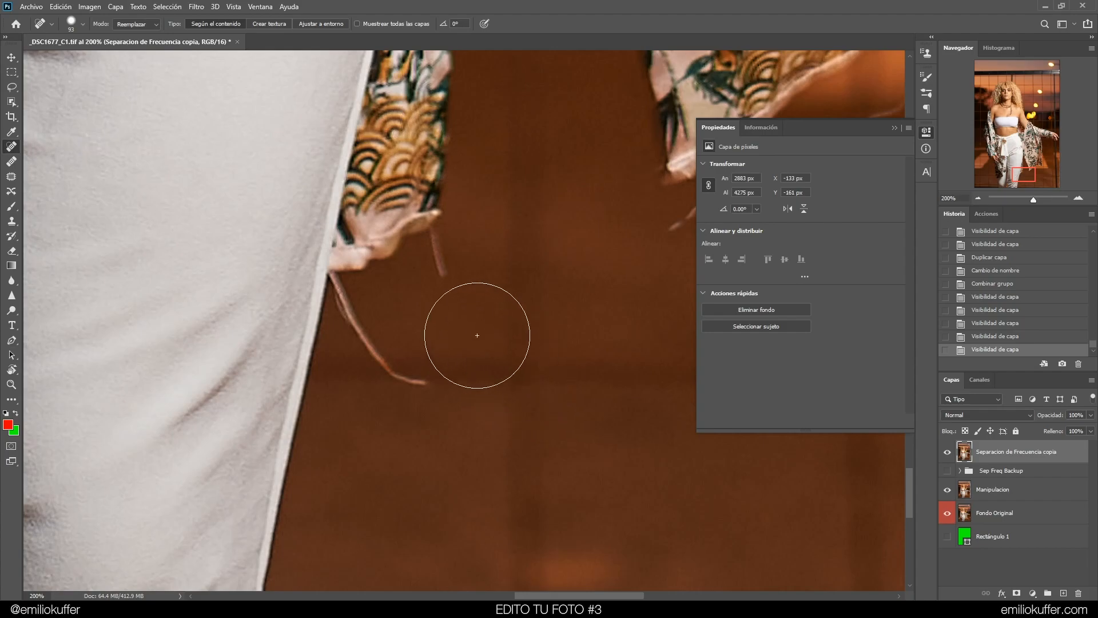
pyautogui.moveTo(489, 382)
pyautogui.mouseDown()
pyautogui.moveTo(438, 397)
pyautogui.moveTo(394, 371)
pyautogui.moveTo(349, 325)
pyautogui.moveTo(332, 289)
pyautogui.moveTo(341, 282)
pyautogui.moveTo(349, 311)
pyautogui.moveTo(338, 305)
pyautogui.moveTo(374, 347)
pyautogui.mouseUp()
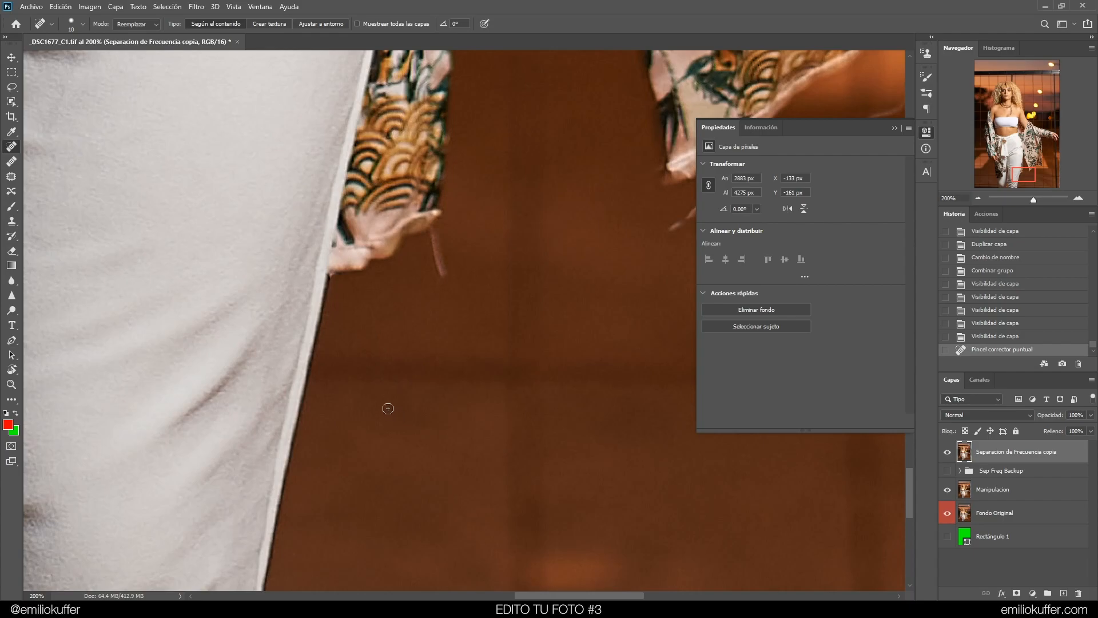
pyautogui.moveTo(446, 280)
pyautogui.mouseDown()
pyautogui.moveTo(433, 236)
pyautogui.moveTo(438, 258)
pyautogui.mouseUp()
pyautogui.moveTo(574, 241); pyautogui.dragTo(535, 261)
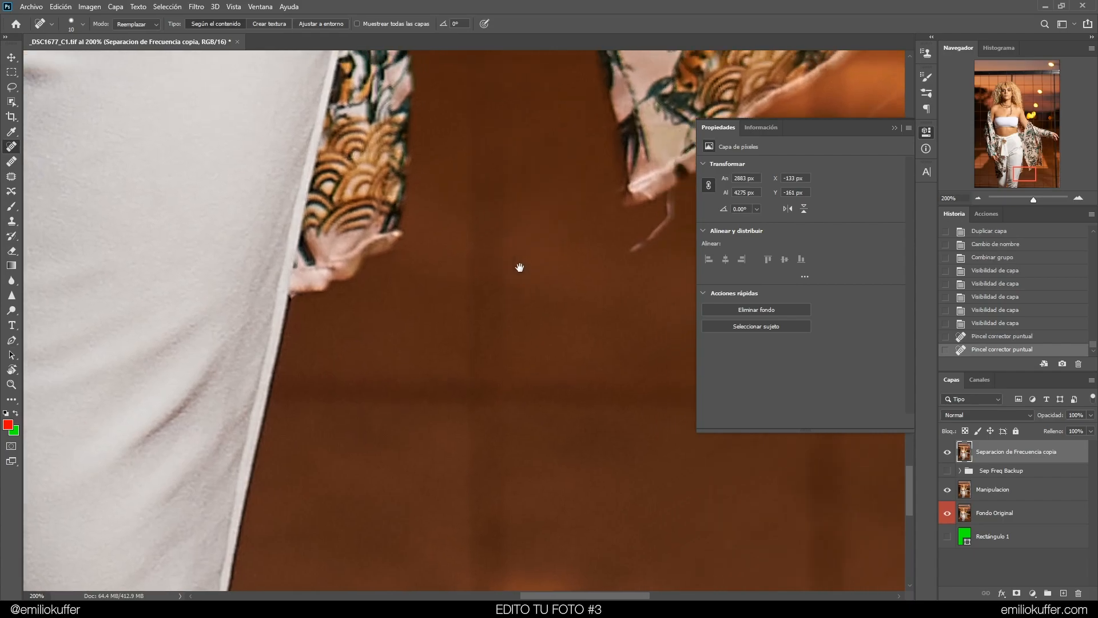
pyautogui.moveTo(397, 294); pyautogui.dragTo(395, 275)
pyautogui.moveTo(575, 235)
pyautogui.mouseDown()
pyautogui.moveTo(464, 311)
pyautogui.moveTo(537, 316)
pyautogui.moveTo(569, 266)
pyautogui.moveTo(535, 314)
pyautogui.moveTo(596, 314)
pyautogui.moveTo(552, 312)
pyautogui.moveTo(429, 380)
pyautogui.mouseUp()
pyautogui.moveTo(482, 350); pyautogui.dragTo(646, 194)
# Heal the stray threads along the other kimono sleeve's lower edge against the background
pyautogui.press('space')
pyautogui.moveTo(606, 287); pyautogui.dragTo(426, 336)
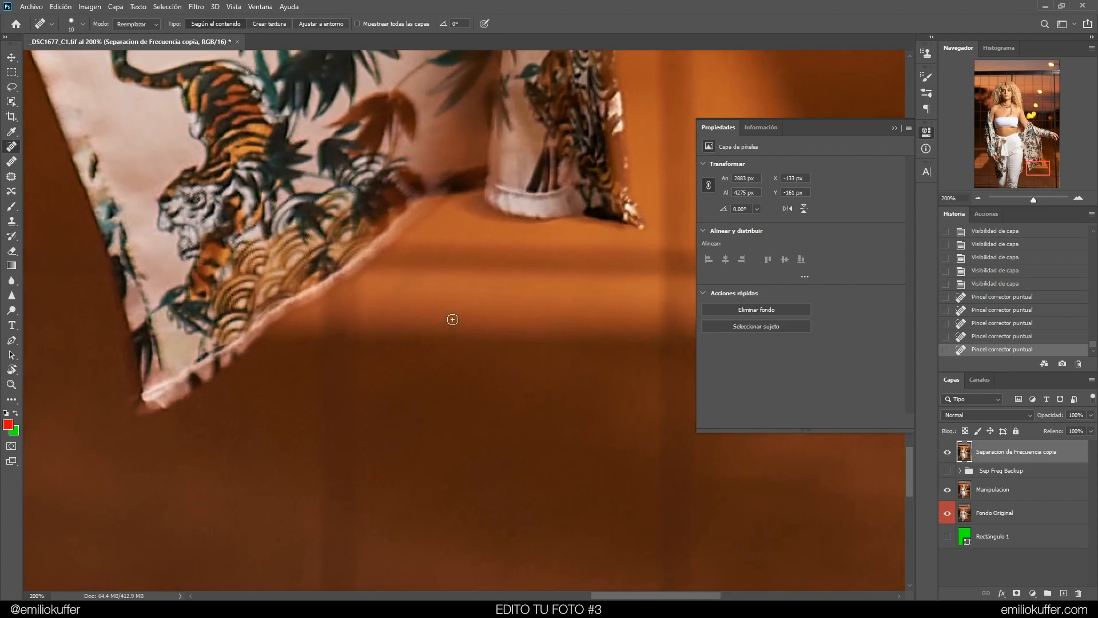
pyautogui.moveTo(439, 266); pyautogui.dragTo(472, 230)
pyautogui.click(464, 259)
pyautogui.click(443, 263)
pyautogui.click(440, 277)
pyautogui.moveTo(461, 279); pyautogui.dragTo(456, 307)
# Heal the stray thread on the kimono sleeve hanging over the trousers
pyautogui.hotkey('ctrl', '-')
pyautogui.moveTo(367, 329); pyautogui.dragTo(606, 206)
pyautogui.moveTo(275, 417)
pyautogui.mouseDown()
pyautogui.moveTo(561, 291)
pyautogui.moveTo(426, 292)
pyautogui.moveTo(405, 258)
pyautogui.moveTo(399, 291)
pyautogui.moveTo(362, 266)
pyautogui.moveTo(363, 227)
pyautogui.mouseUp()
pyautogui.hotkey('ctrl', '+')
pyautogui.click(375, 242)
pyautogui.moveTo(350, 145); pyautogui.dragTo(361, 312)
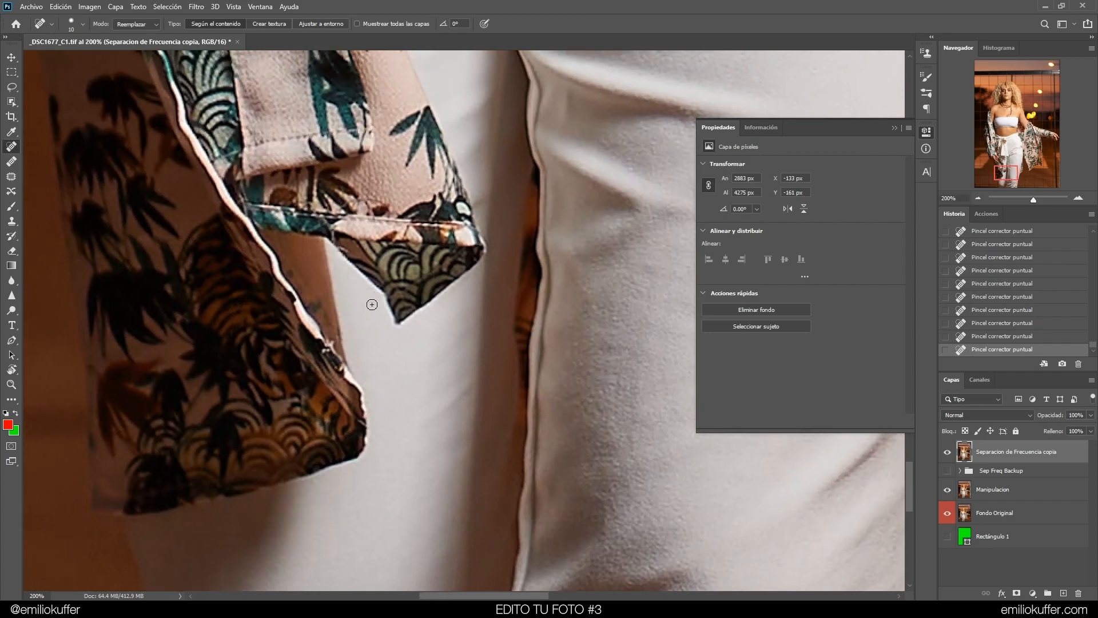
# Heal a thread along the kimono edge at 66.7% zoom and undo the last stroke
pyautogui.hotkey('ctrl', '-')
pyautogui.hotkey('ctrl', '-')
pyautogui.moveTo(334, 261); pyautogui.dragTo(215, 318)
pyautogui.moveTo(308, 277); pyautogui.dragTo(289, 309)
pyautogui.hotkey('ctrl', 'z')
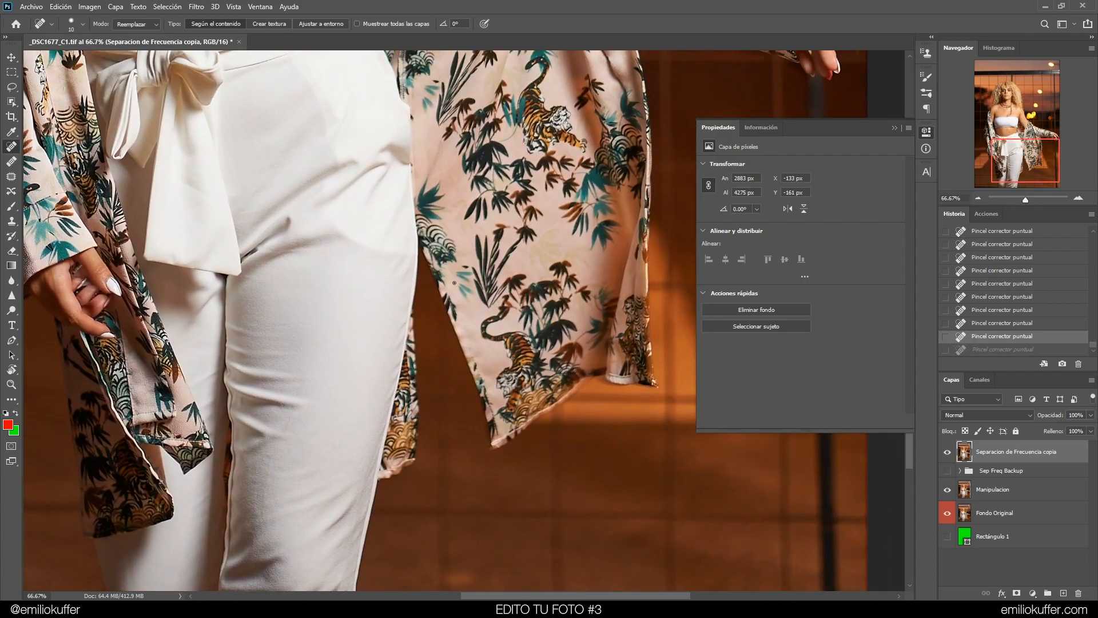
# Pan across the image to review the retouched portrait
pyautogui.moveTo(303, 246); pyautogui.dragTo(363, 333)
pyautogui.moveTo(504, 86); pyautogui.dragTo(382, 375)
pyautogui.moveTo(352, 99); pyautogui.dragTo(576, 419)
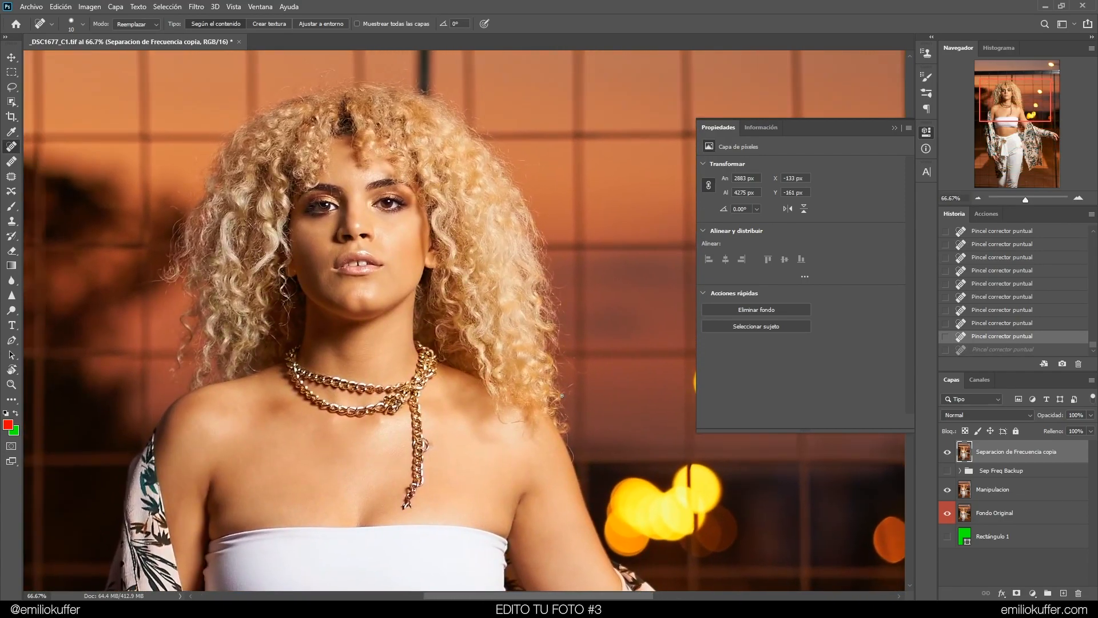
pyautogui.moveTo(460, 293); pyautogui.dragTo(486, 276)
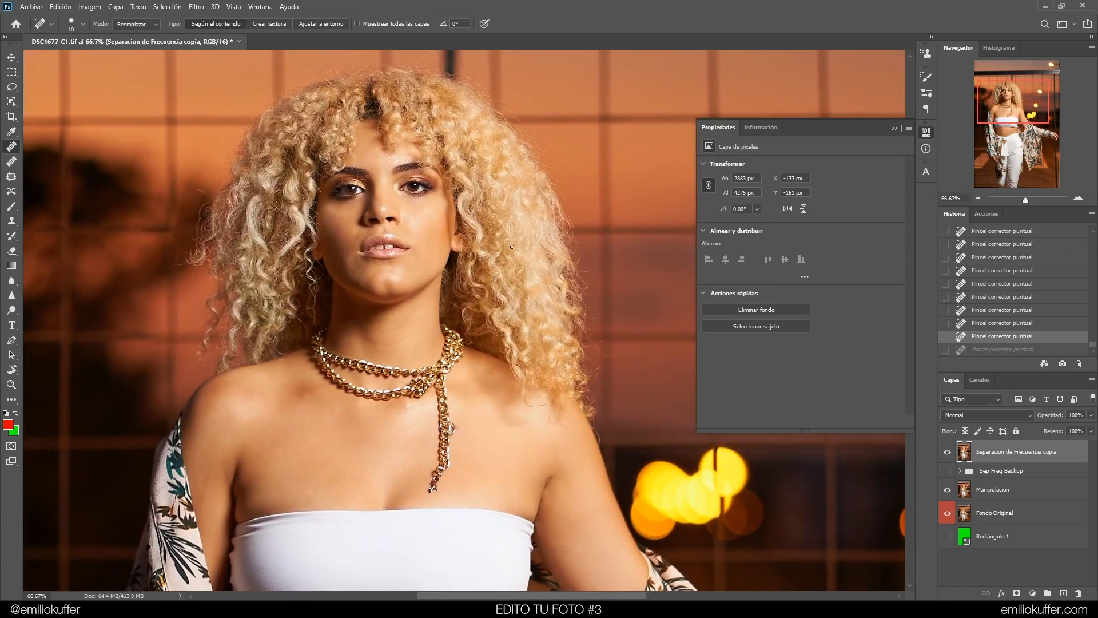
pyautogui.hotkey('ctrl', '-')
pyautogui.hotkey('ctrl', '-')
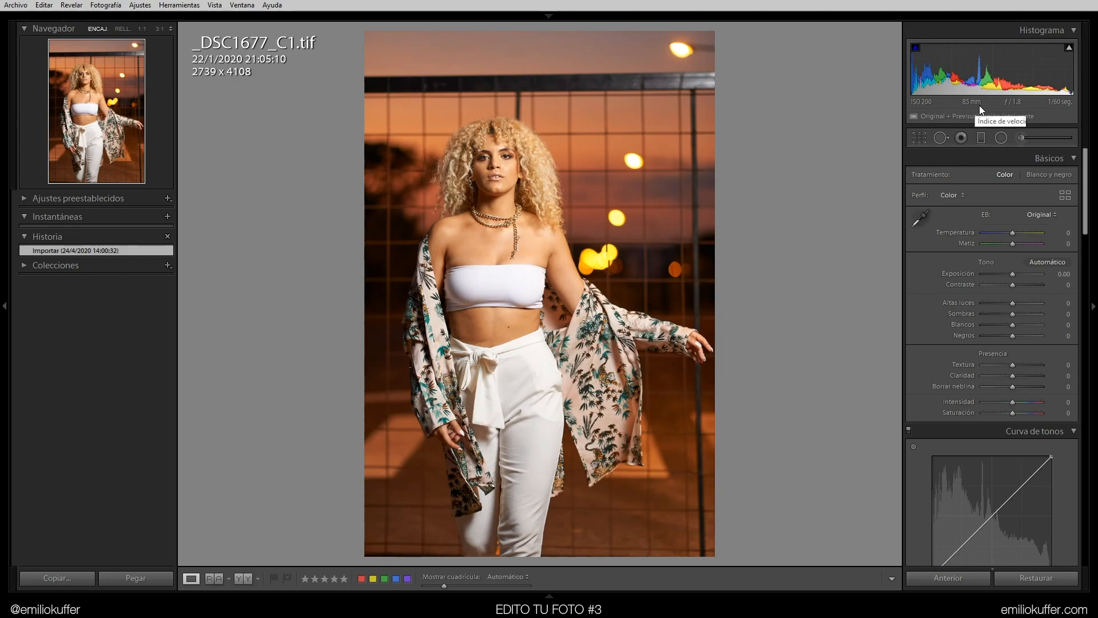
# Switch to Lightroom and crop the photo slightly from the top-left corner, repositioning the crop before applying it
pyautogui.click(919, 137)
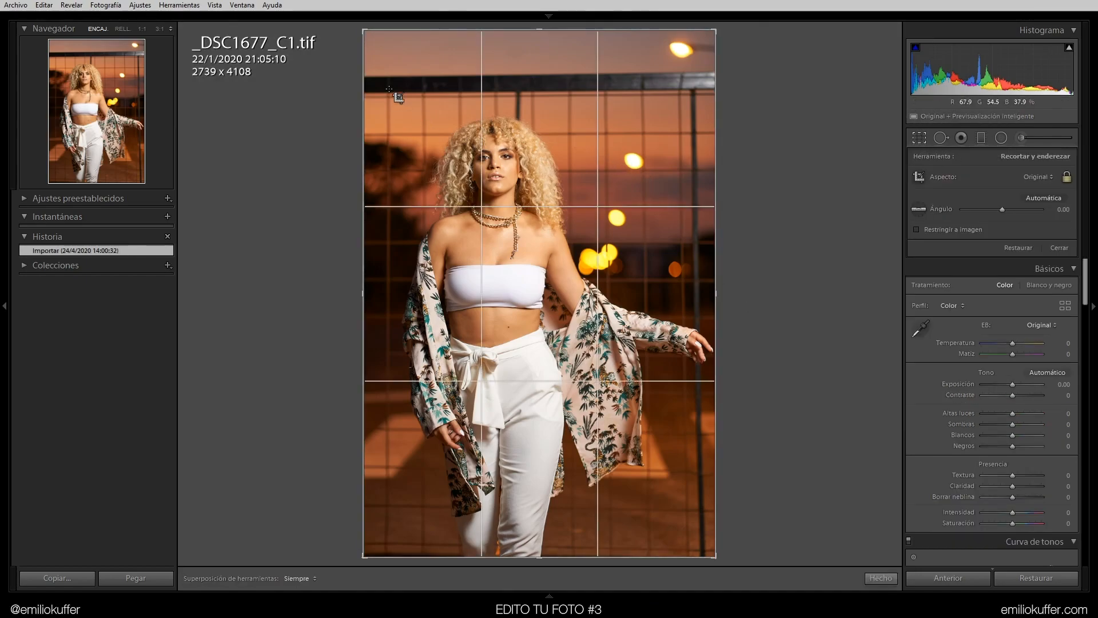
pyautogui.moveTo(363, 30); pyautogui.dragTo(388, 60)
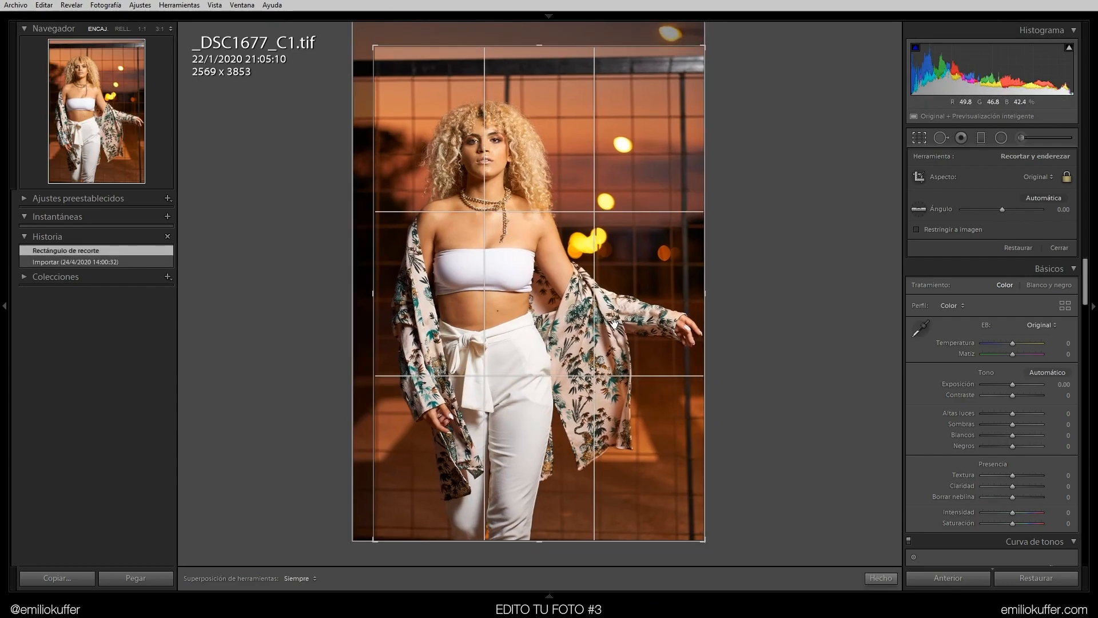
pyautogui.click(1034, 177)
pyautogui.click(938, 284)
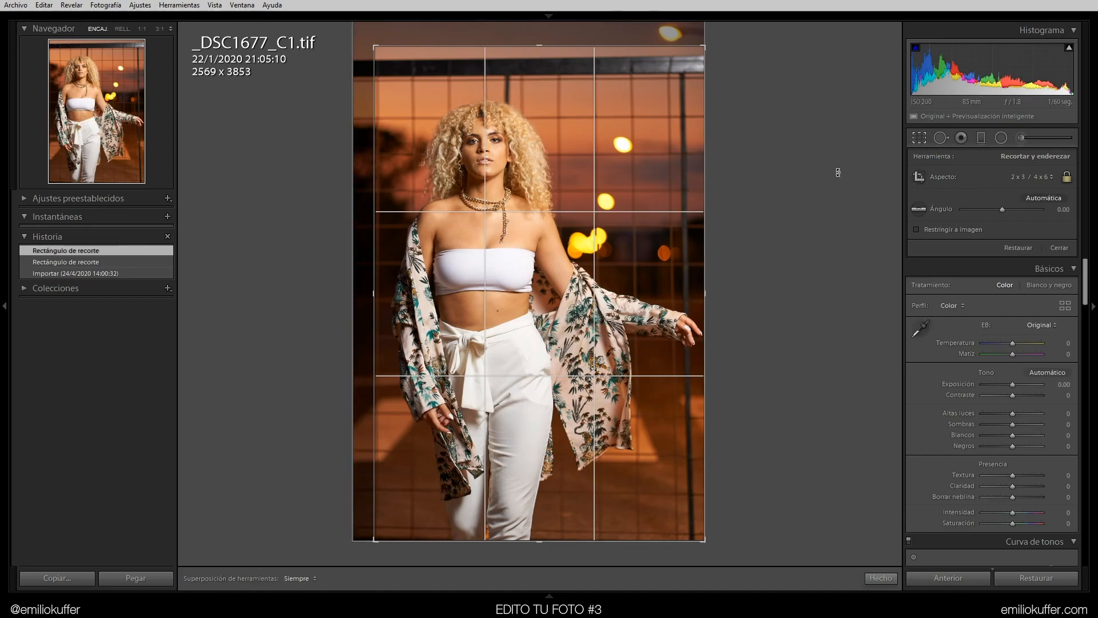
pyautogui.moveTo(633, 208); pyautogui.dragTo(540, 208)
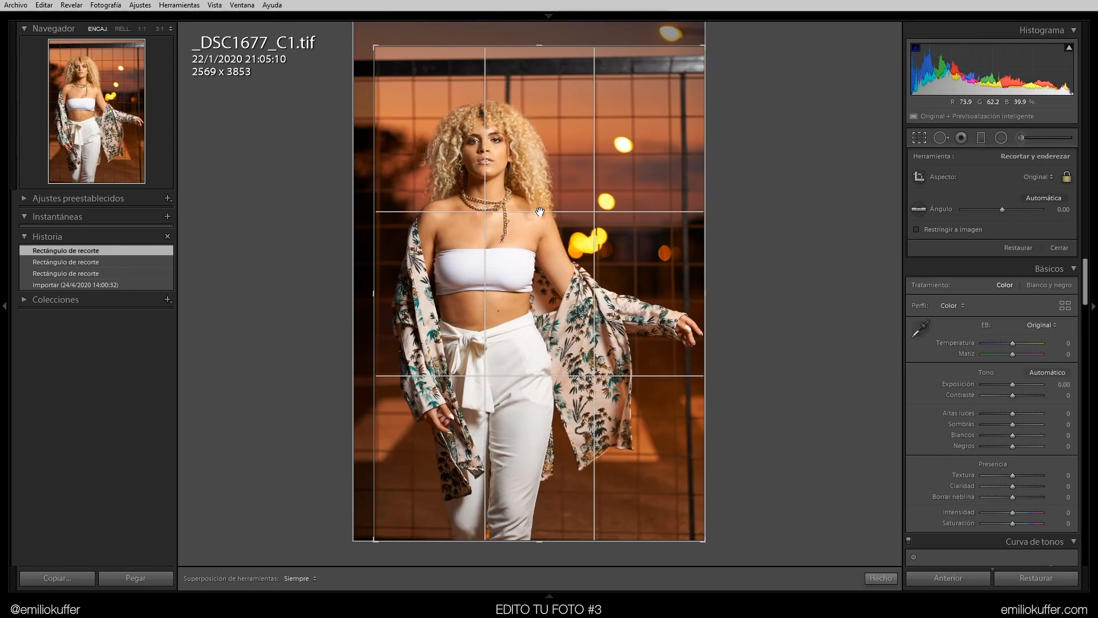
pyautogui.moveTo(645, 350); pyautogui.dragTo(632, 348)
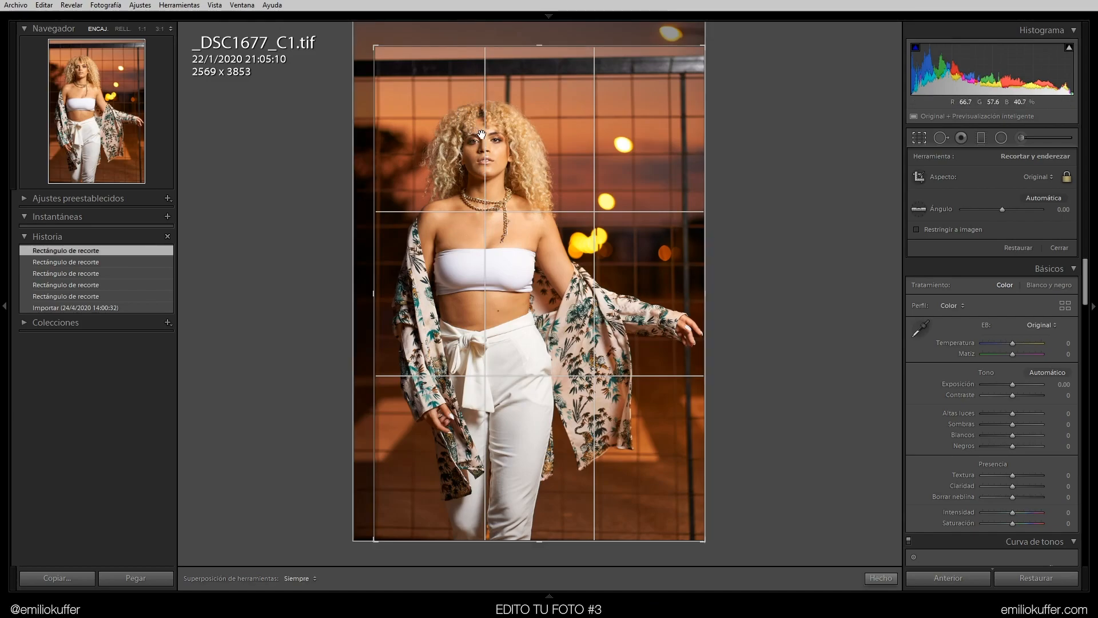
pyautogui.press('Return')
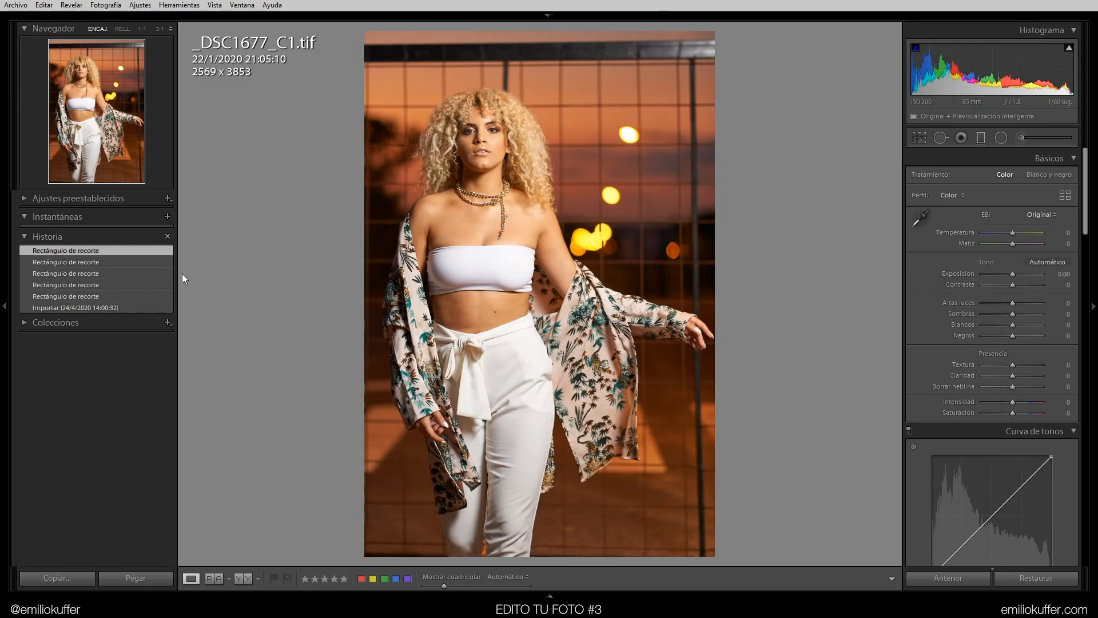
# Compare the crop with the imported state in History and create a virtual copy of the photo
pyautogui.click(103, 307)
pyautogui.click(104, 253)
pyautogui.rightClick(655, 170)
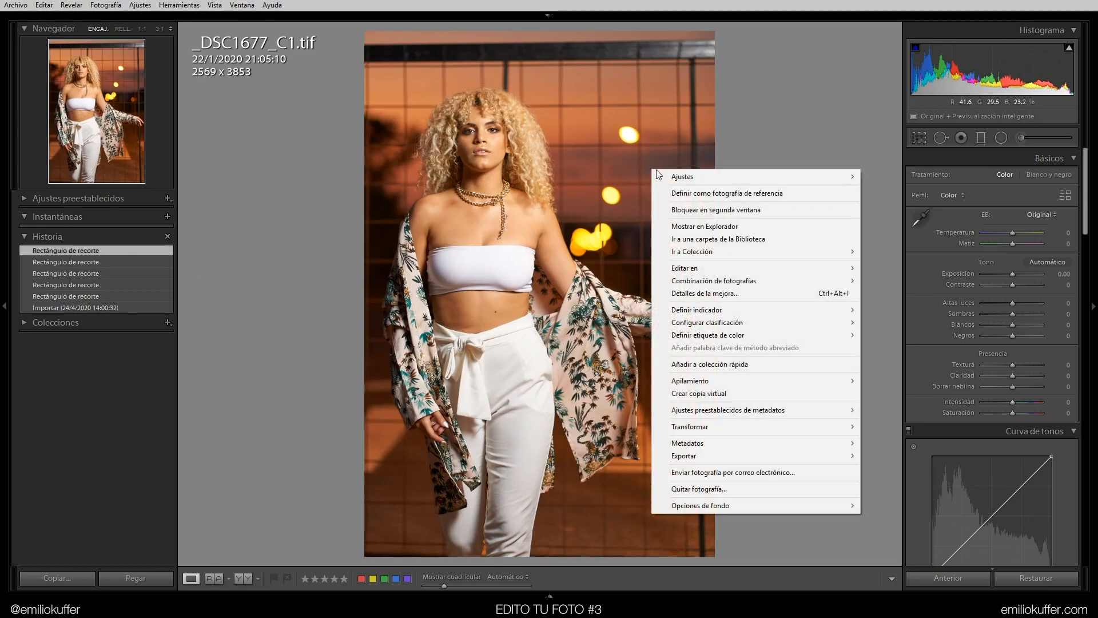
pyautogui.click(732, 394)
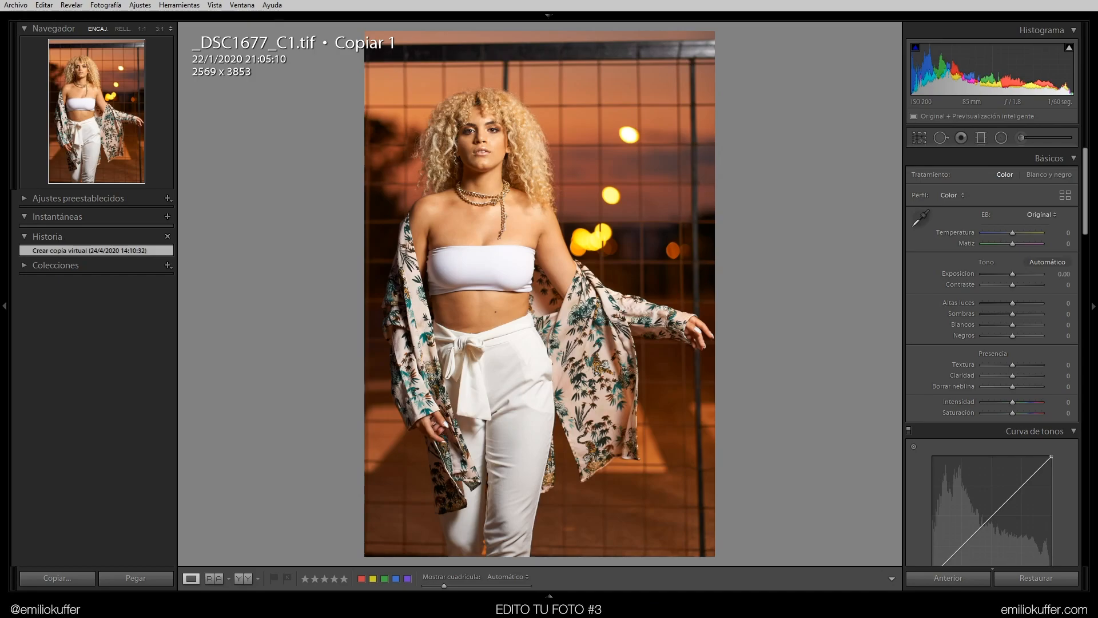
# Scroll to the Calibration panel and try raising the red primary saturation to +32, then reset it
pyautogui.moveTo(549, 597)
pyautogui.click(14, 564)
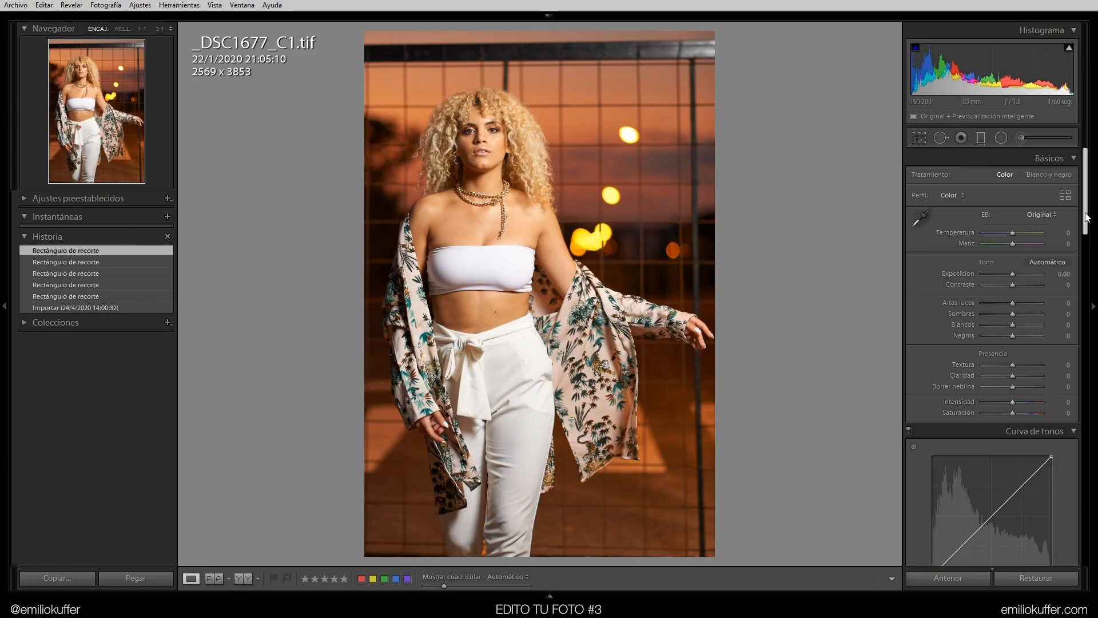
pyautogui.scroll(-2, 1088, 226)
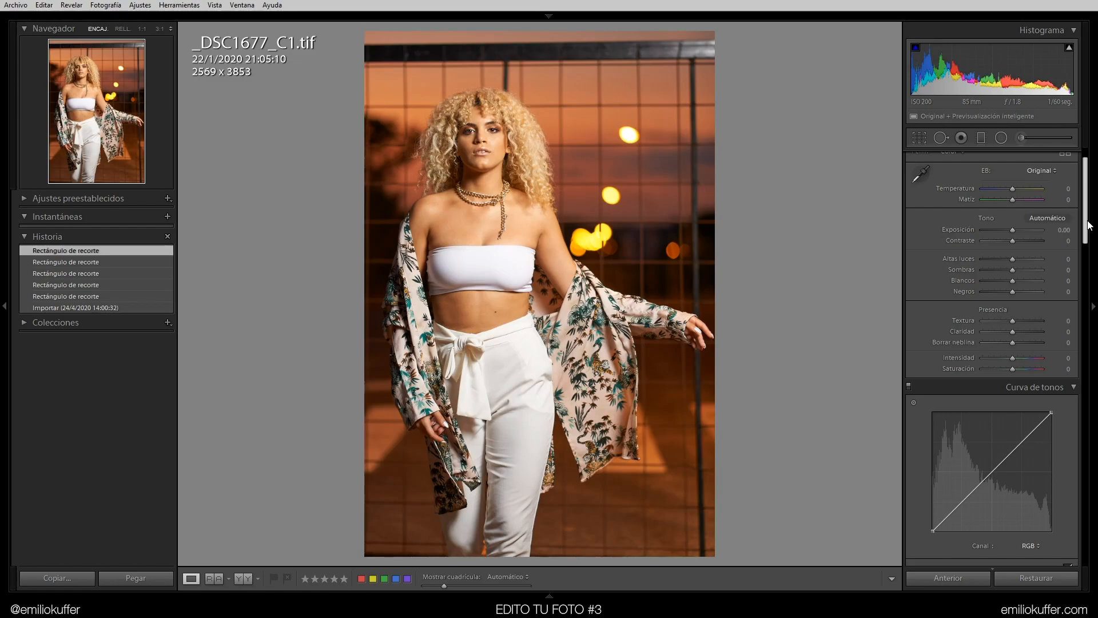
pyautogui.scroll(-1, 1089, 224)
pyautogui.scroll(2, 1088, 225)
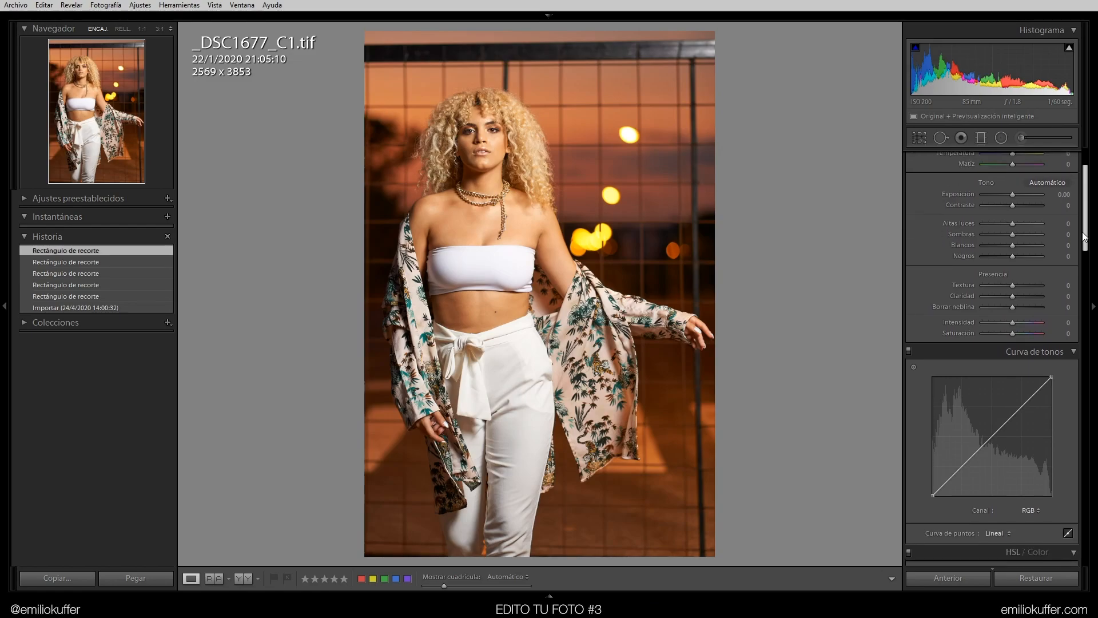
pyautogui.scroll(1, 1087, 223)
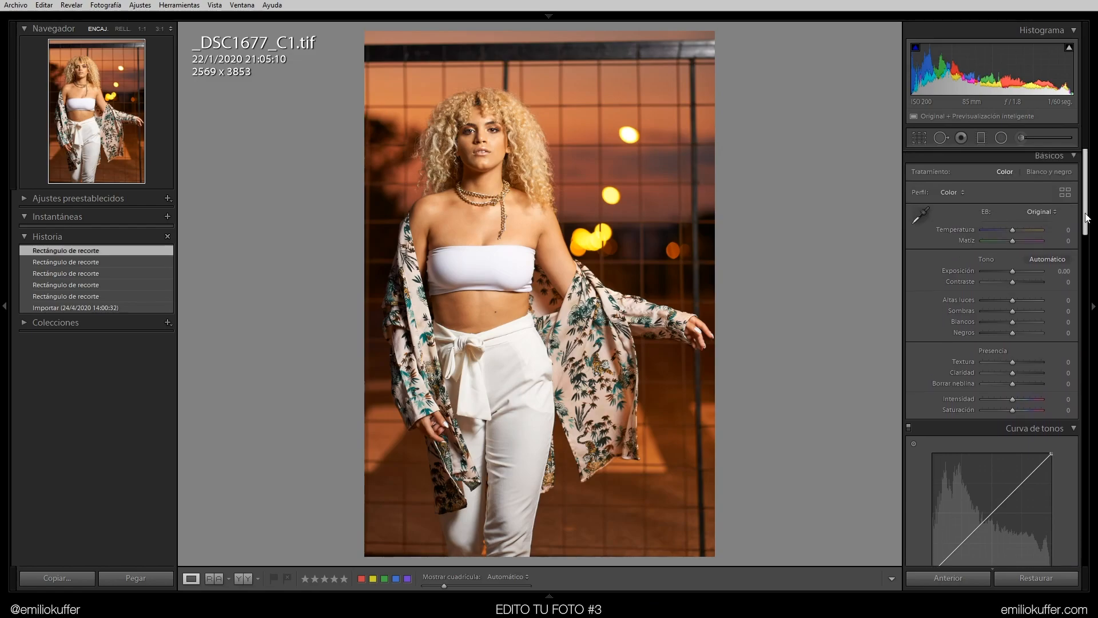
pyautogui.moveTo(1088, 213); pyautogui.dragTo(1085, 543)
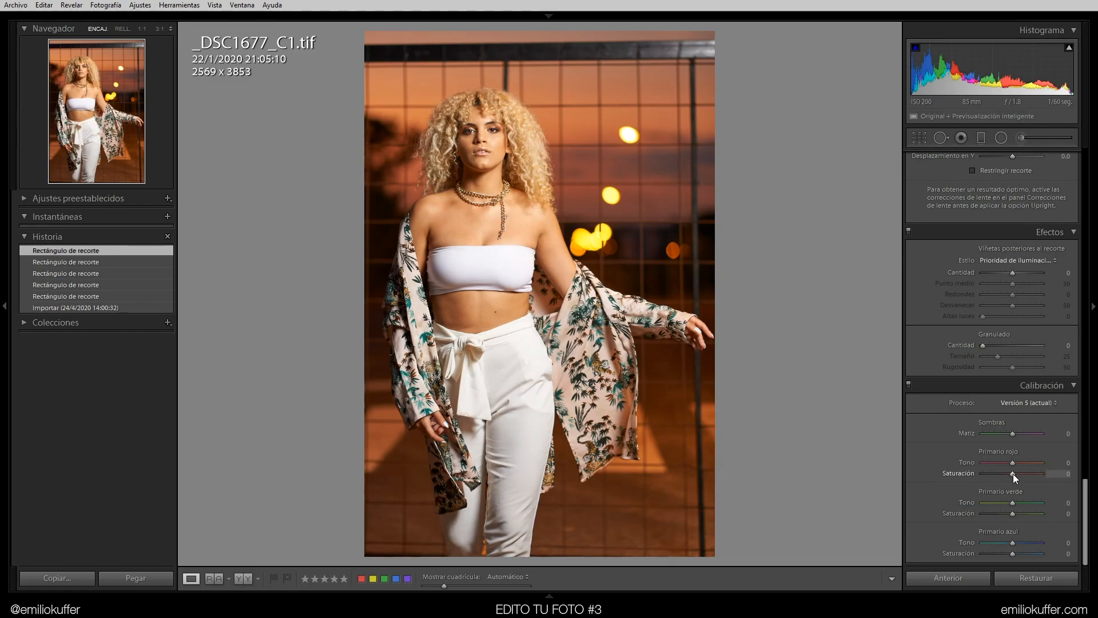
pyautogui.moveTo(1013, 473)
pyautogui.mouseDown()
pyautogui.moveTo(1042, 474)
pyautogui.moveTo(1012, 475)
pyautogui.mouseUp()
pyautogui.moveTo(1015, 476); pyautogui.dragTo(1023, 472)
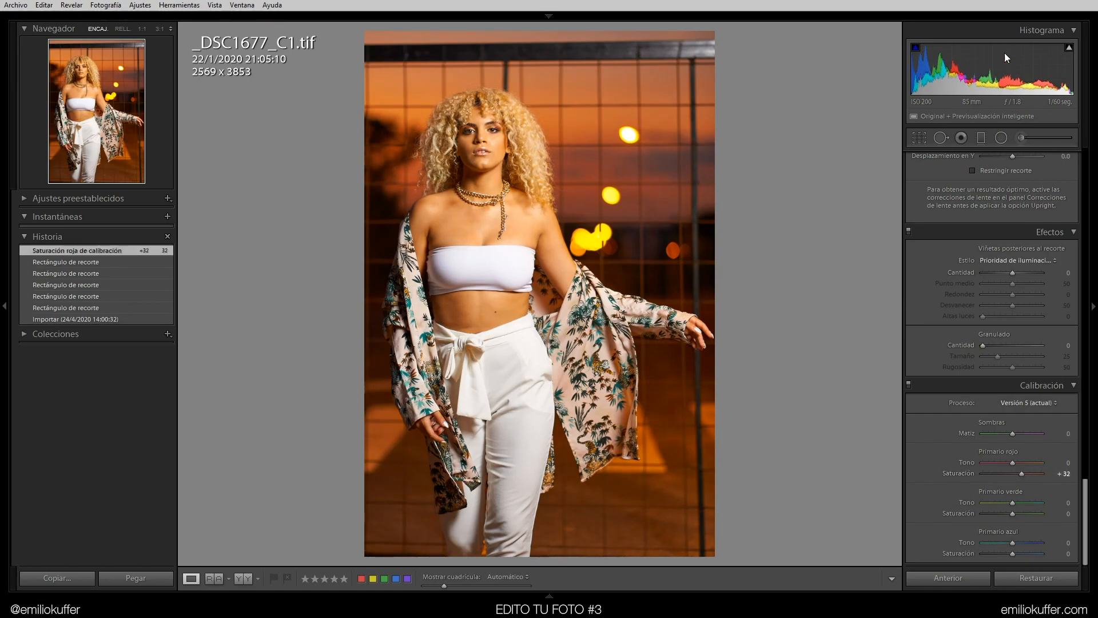
pyautogui.doubleClick(1021, 471)
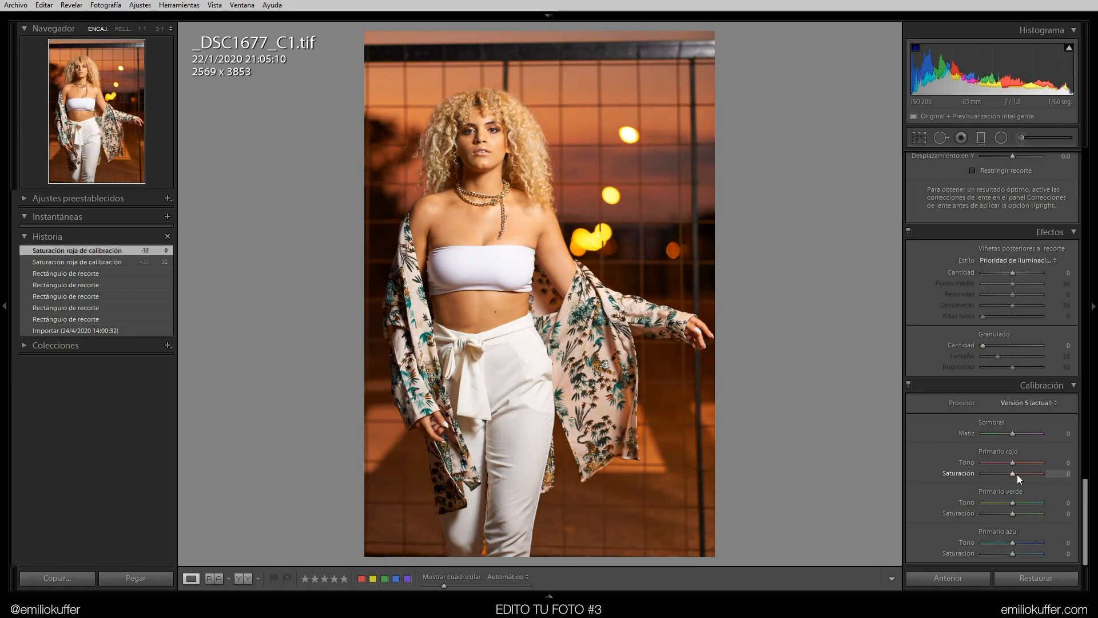
# Set the Calibration blue primary saturation to +5, checking the effect zoomed in on the face
pyautogui.moveTo(1014, 462)
pyautogui.mouseDown()
pyautogui.moveTo(1000, 461)
pyautogui.moveTo(1026, 458)
pyautogui.moveTo(1012, 466)
pyautogui.mouseUp()
pyautogui.moveTo(1012, 553)
pyautogui.mouseDown()
pyautogui.moveTo(1044, 553)
pyautogui.moveTo(1010, 552)
pyautogui.mouseUp()
pyautogui.click(458, 160)
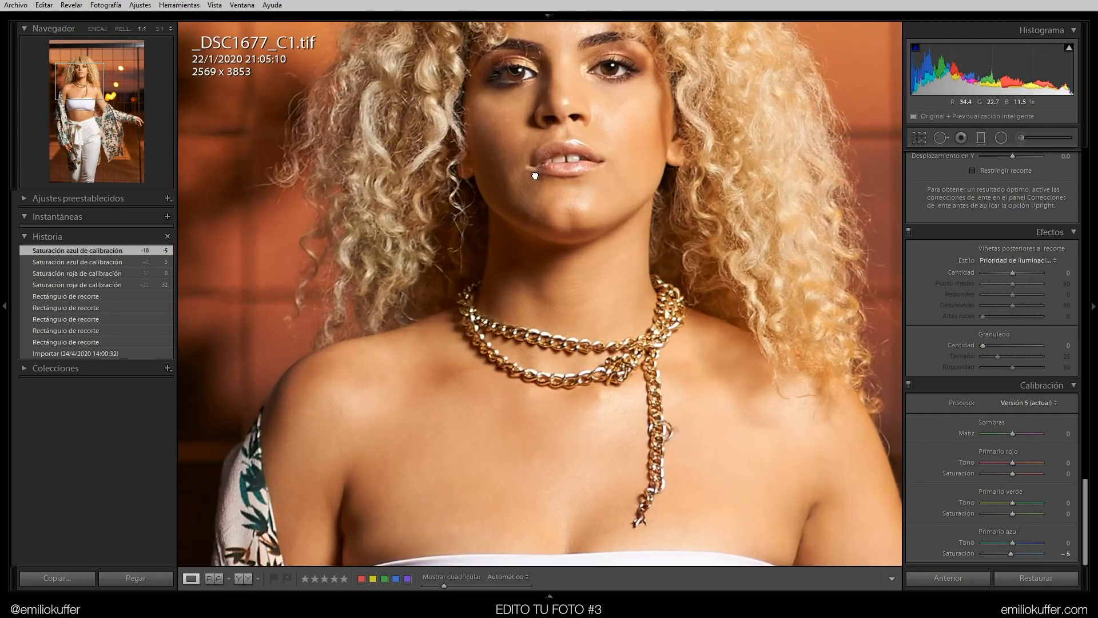
pyautogui.moveTo(457, 160); pyautogui.dragTo(583, 358)
pyautogui.moveTo(1007, 555)
pyautogui.mouseDown()
pyautogui.moveTo(1031, 557)
pyautogui.moveTo(1013, 554)
pyautogui.moveTo(1013, 578)
pyautogui.moveTo(1060, 561)
pyautogui.moveTo(1010, 556)
pyautogui.moveTo(1046, 545)
pyautogui.moveTo(1004, 548)
pyautogui.moveTo(1041, 557)
pyautogui.moveTo(1022, 558)
pyautogui.moveTo(1063, 549)
pyautogui.moveTo(1014, 555)
pyautogui.mouseUp()
pyautogui.click(769, 403)
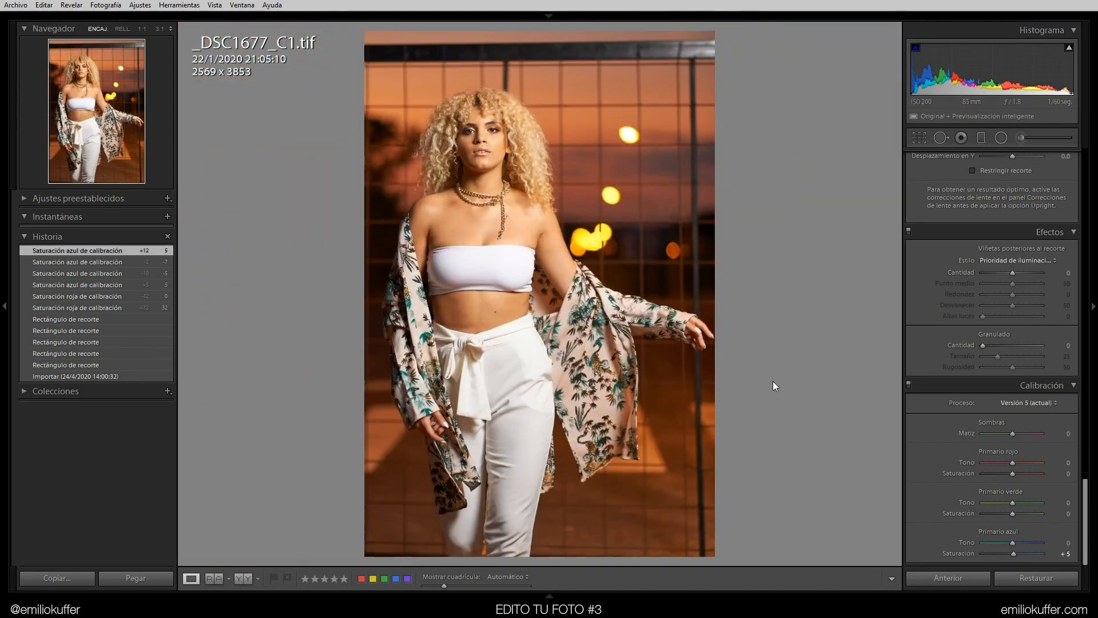
pyautogui.doubleClick(958, 552)
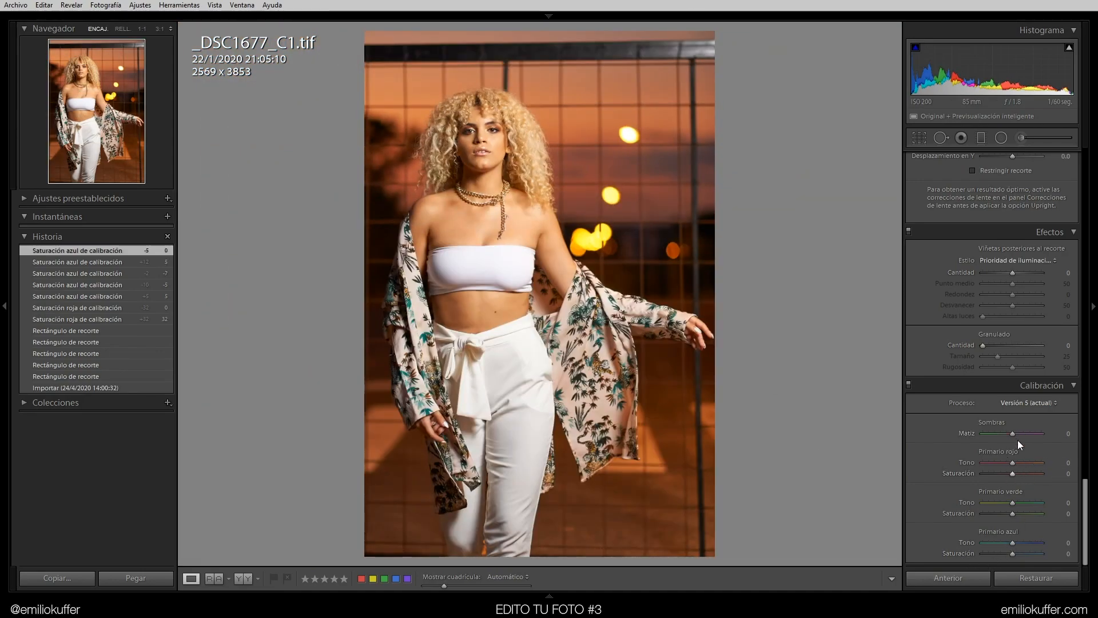
pyautogui.moveTo(1011, 463); pyautogui.dragTo(1000, 498)
pyautogui.doubleClick(1001, 498)
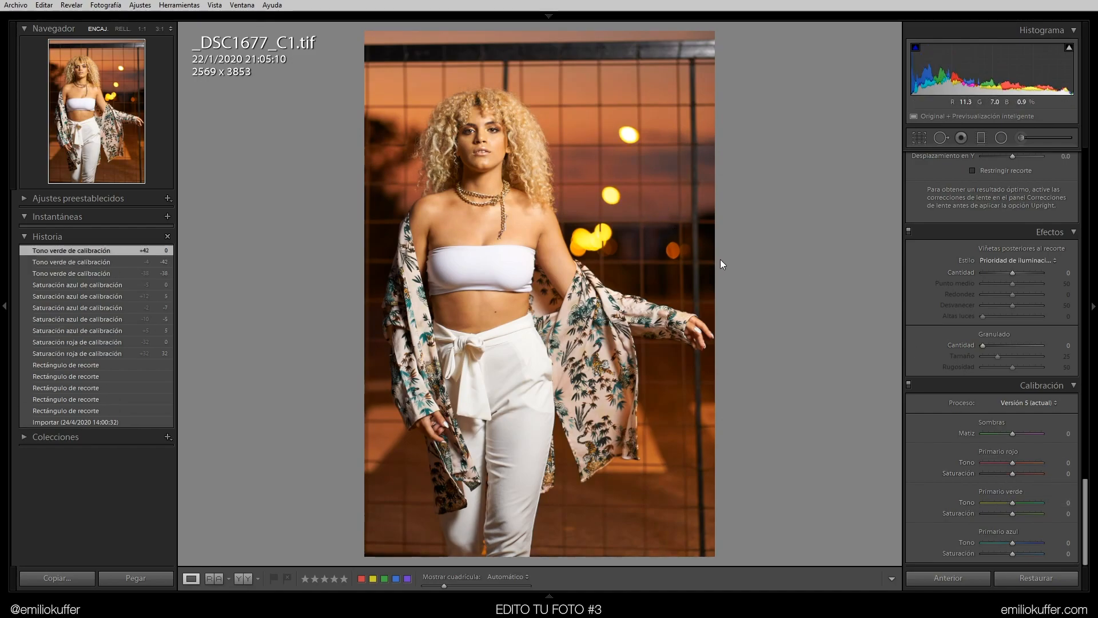
# Set the Calibration red primary hue to -10
pyautogui.moveTo(1010, 462); pyautogui.dragTo(996, 461)
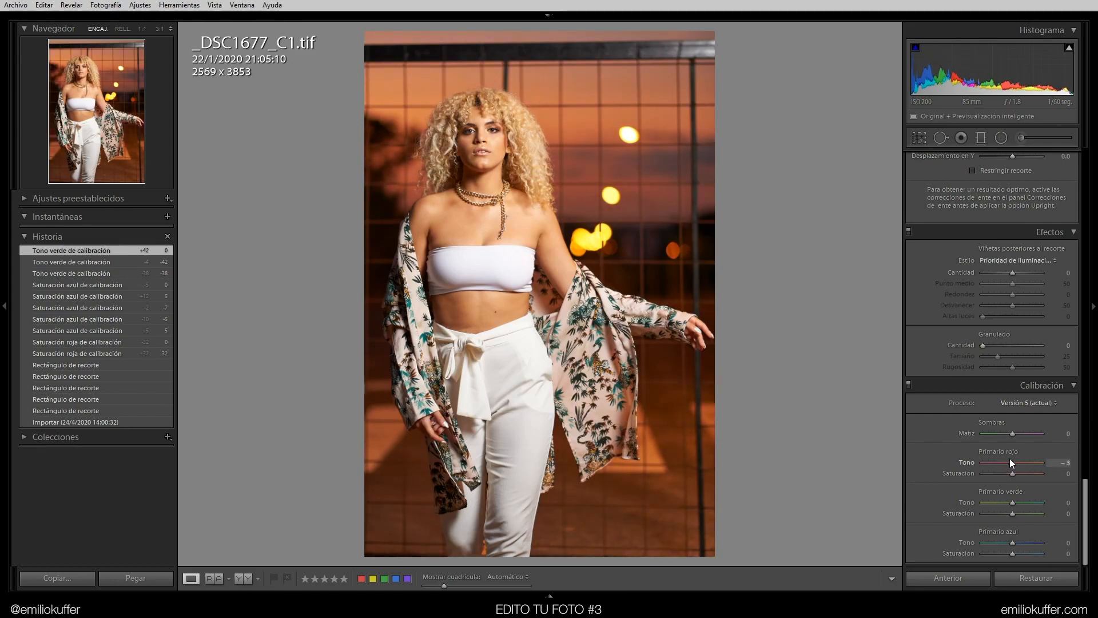
pyautogui.moveTo(1008, 465); pyautogui.dragTo(1009, 465)
pyautogui.click(1062, 463)
pyautogui.write('-10')
pyautogui.press('Return')
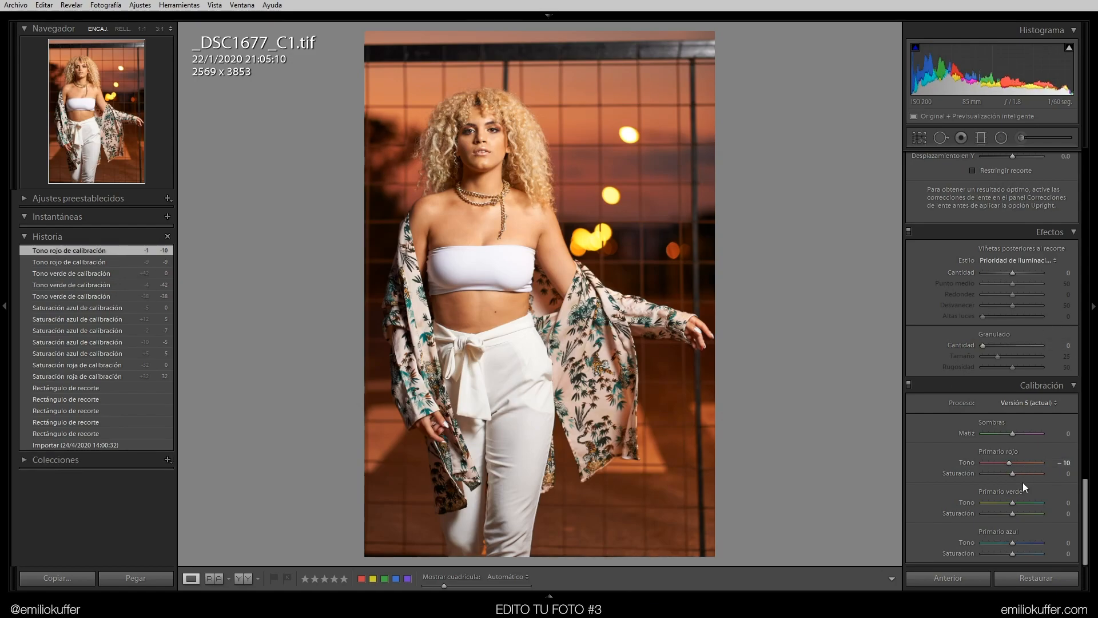
# Set the Calibration green primary hue to +14
pyautogui.moveTo(1011, 503)
pyautogui.mouseDown()
pyautogui.moveTo(979, 502)
pyautogui.moveTo(1066, 506)
pyautogui.moveTo(1007, 509)
pyautogui.moveTo(1059, 517)
pyautogui.moveTo(967, 508)
pyautogui.moveTo(1039, 513)
pyautogui.moveTo(974, 532)
pyautogui.moveTo(1071, 513)
pyautogui.moveTo(1006, 510)
pyautogui.moveTo(1017, 512)
pyautogui.mouseUp()
pyautogui.click(1058, 503)
pyautogui.write('14')
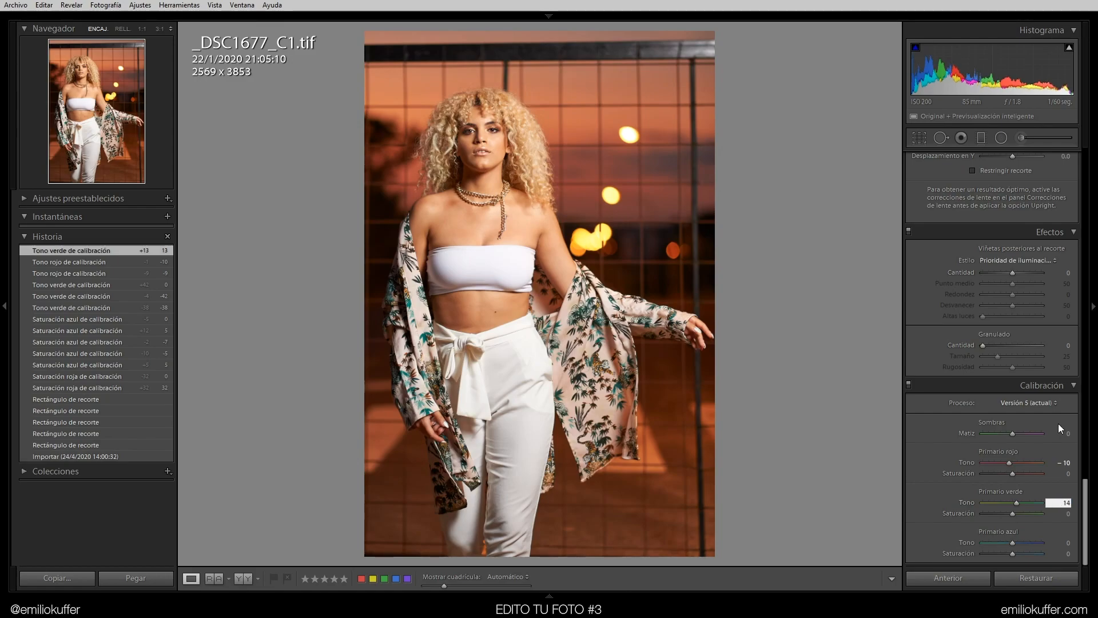
pyautogui.press('Return')
# Set the Calibration blue primary saturation to +10
pyautogui.moveTo(1014, 543)
pyautogui.mouseDown()
pyautogui.moveTo(984, 544)
pyautogui.moveTo(1065, 545)
pyautogui.moveTo(993, 549)
pyautogui.moveTo(1045, 541)
pyautogui.moveTo(1015, 538)
pyautogui.moveTo(1033, 533)
pyautogui.moveTo(1015, 554)
pyautogui.mouseUp()
pyautogui.doubleClick(1025, 543)
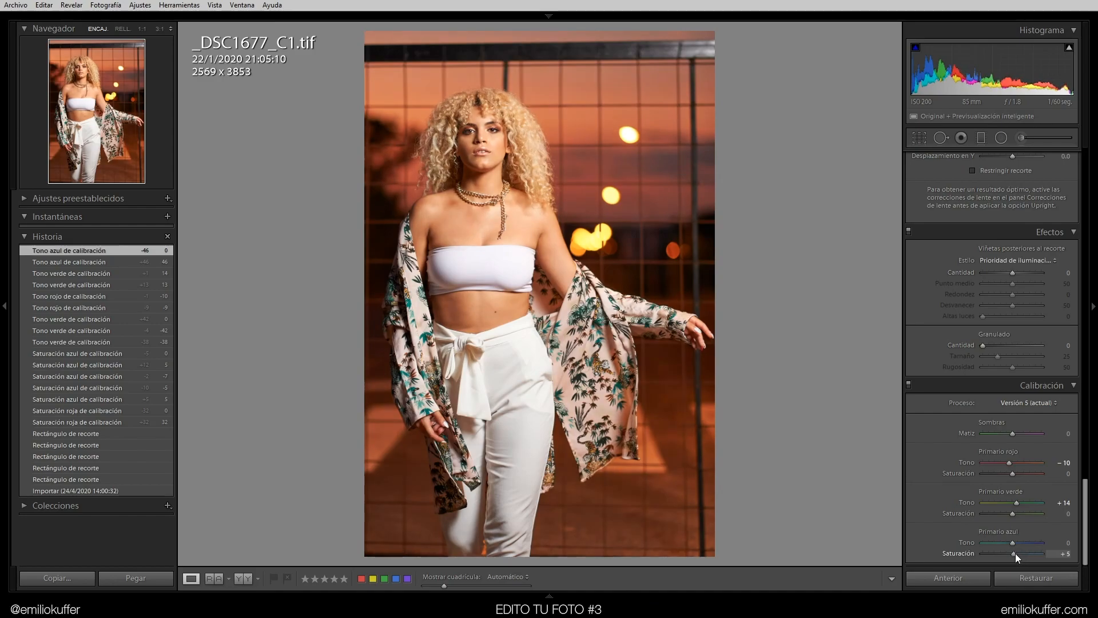
pyautogui.click(1064, 554)
pyautogui.write('10')
pyautogui.press('Return')
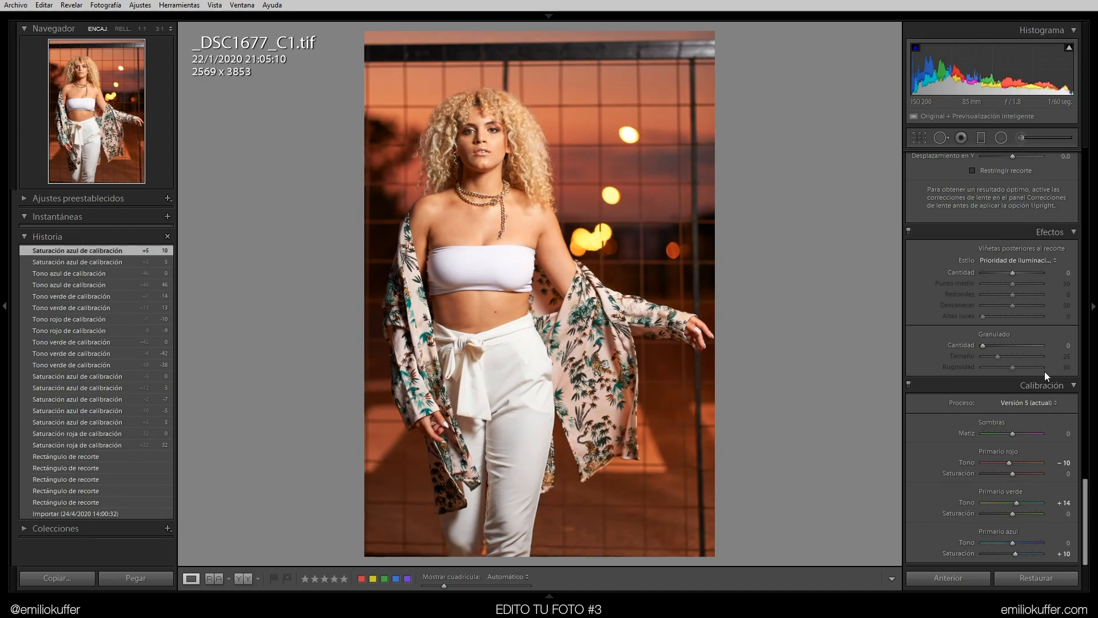
# Set the Calibration red primary saturation to -2 and green primary saturation to +4
pyautogui.moveTo(1086, 505)
pyautogui.mouseDown()
pyautogui.moveTo(1089, 221)
pyautogui.moveTo(1086, 511)
pyautogui.mouseUp()
pyautogui.moveTo(1017, 473); pyautogui.dragTo(1013, 518)
pyautogui.click(1058, 474)
pyautogui.write('-2')
pyautogui.press('Return')
pyautogui.click(1057, 514)
pyautogui.write('4')
pyautogui.press('Return')
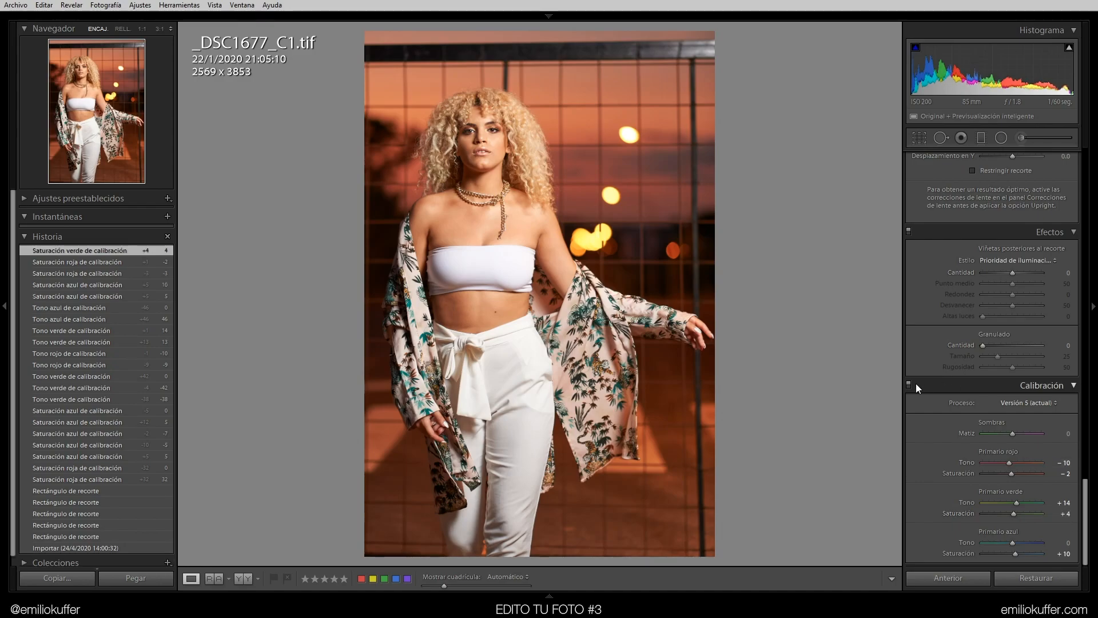
# Toggle the Calibration panel on and off repeatedly to compare the photo with and without calibration
pyautogui.click(909, 384)
pyautogui.click(909, 382)
pyautogui.click(909, 383)
pyautogui.click(910, 383)
pyautogui.click(910, 383)
pyautogui.click(910, 382)
pyautogui.click(908, 384)
pyautogui.click(908, 384)
pyautogui.click(908, 385)
pyautogui.click(908, 384)
pyautogui.click(908, 384)
pyautogui.click(908, 384)
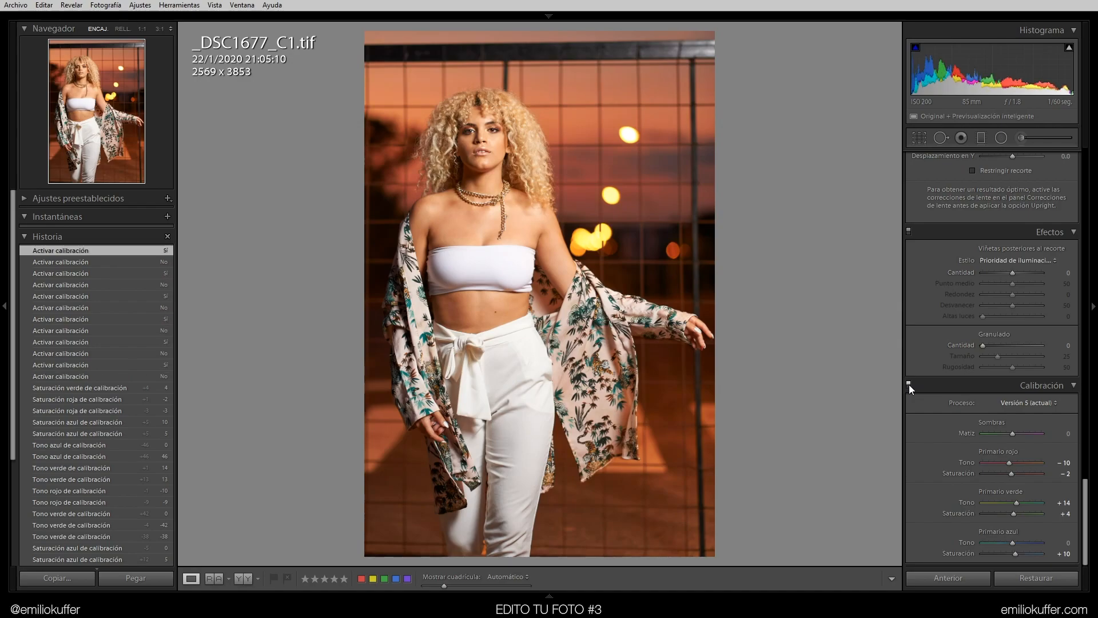
# Set Sharpening Amount to 150 and Masking to 60 while viewing the face at 1:1
pyautogui.moveTo(1086, 500); pyautogui.dragTo(1085, 472)
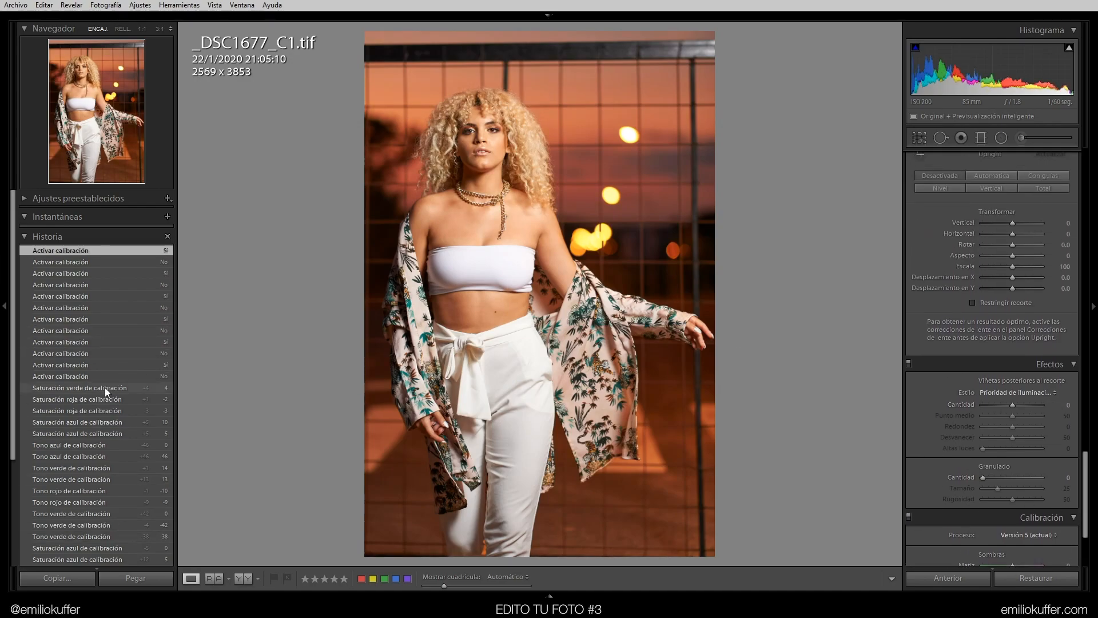
pyautogui.scroll(12, 992, 355)
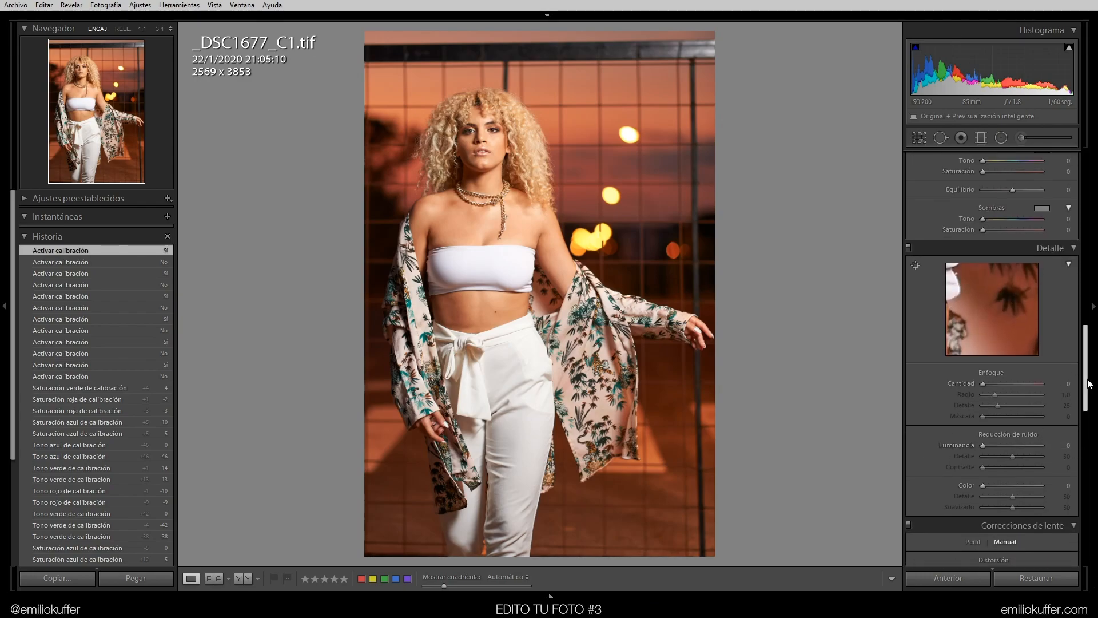
pyautogui.click(500, 187)
pyautogui.moveTo(502, 279); pyautogui.dragTo(540, 283)
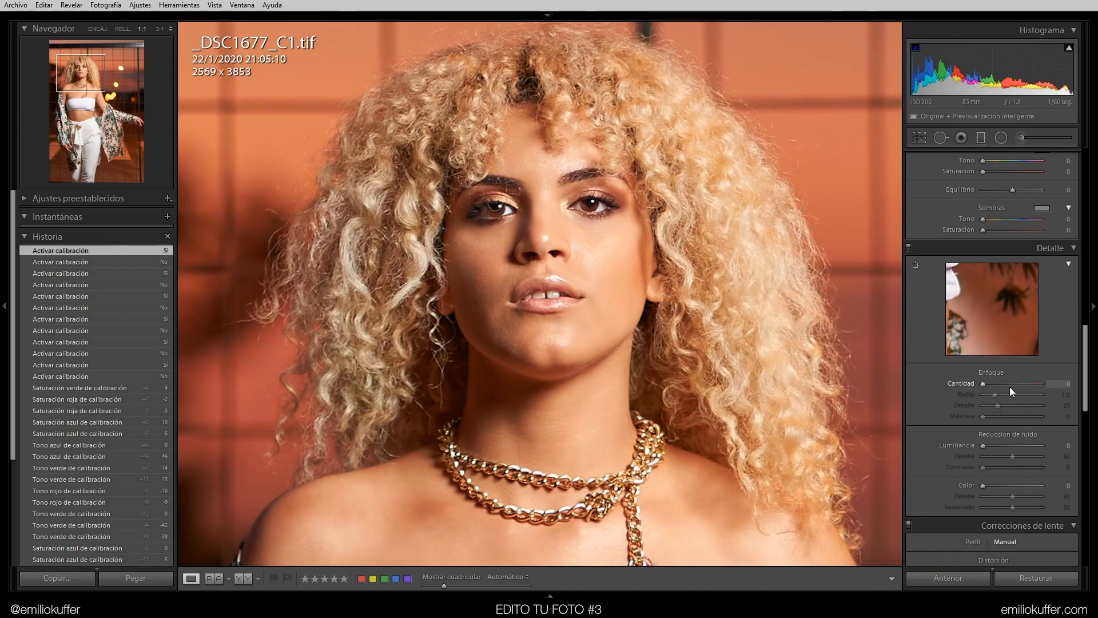
pyautogui.moveTo(983, 383); pyautogui.dragTo(1047, 385)
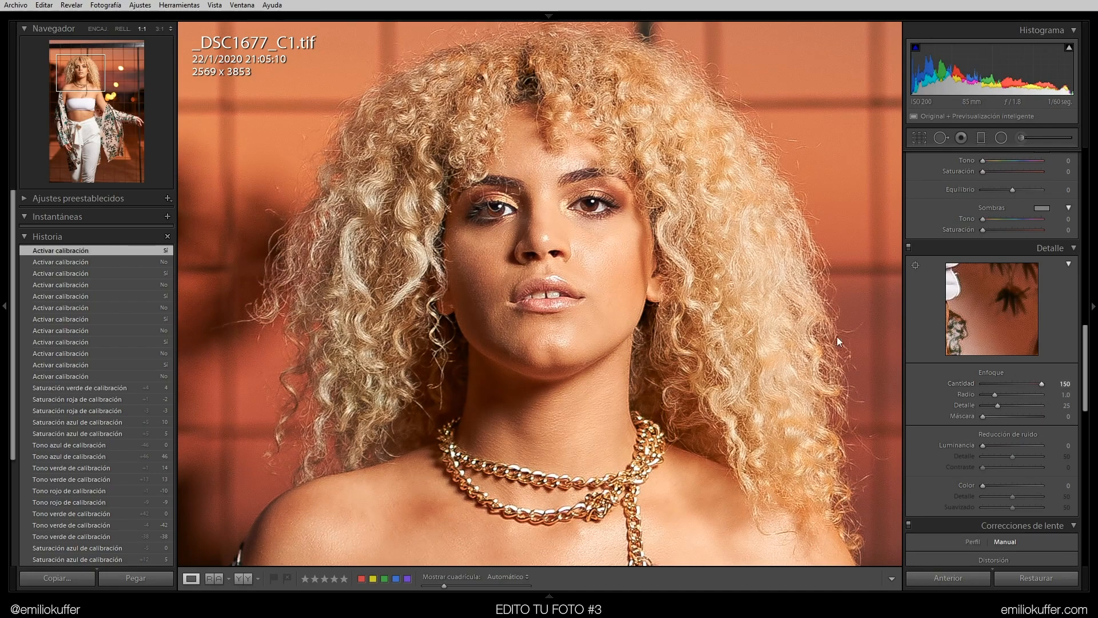
pyautogui.moveTo(513, 192); pyautogui.dragTo(597, 203)
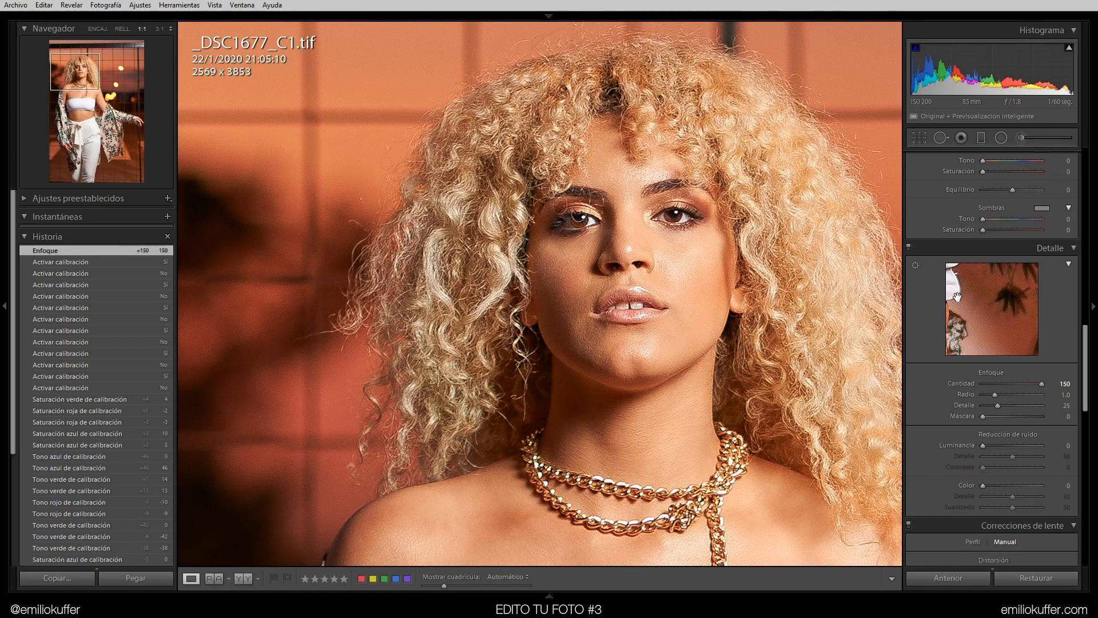
pyautogui.moveTo(998, 416); pyautogui.dragTo(1021, 416)
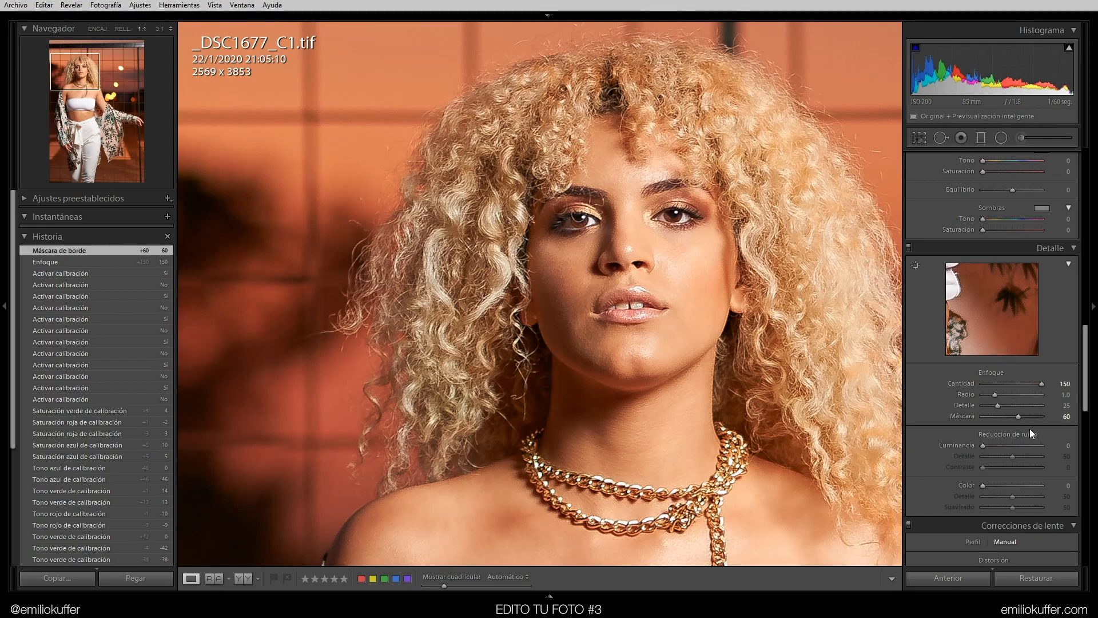
# Lower Sharpening Amount to 80 and raise Masking to about 70
pyautogui.moveTo(1041, 383); pyautogui.dragTo(1016, 387)
pyautogui.keyDown('alt'); pyautogui.click(1018, 416); pyautogui.keyUp('alt')
pyautogui.doubleClick(952, 385)
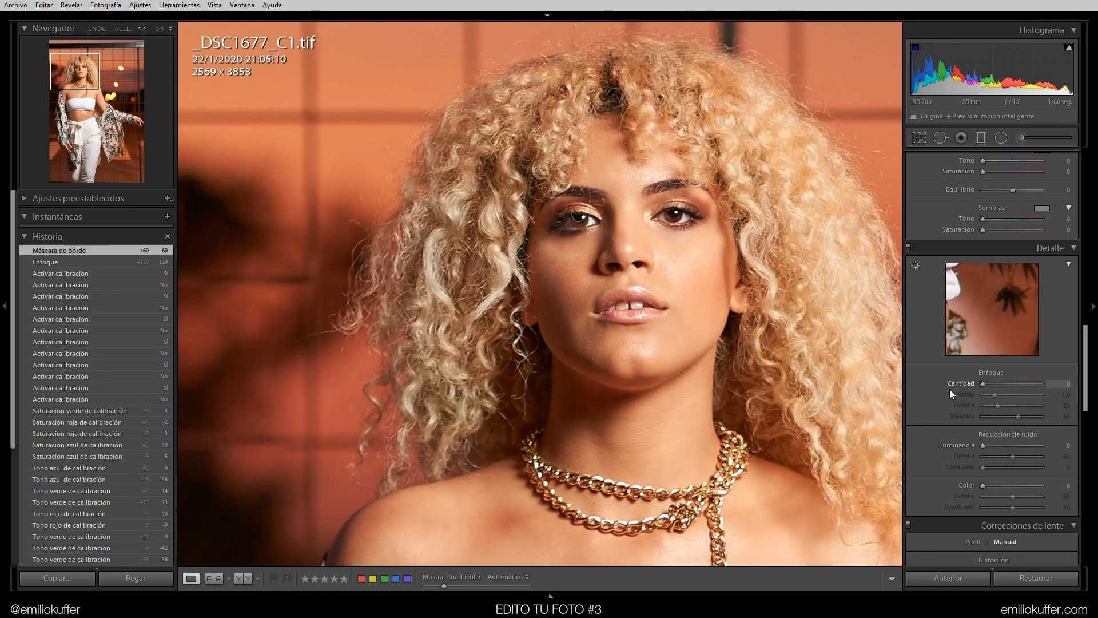
pyautogui.moveTo(992, 389); pyautogui.dragTo(1023, 418)
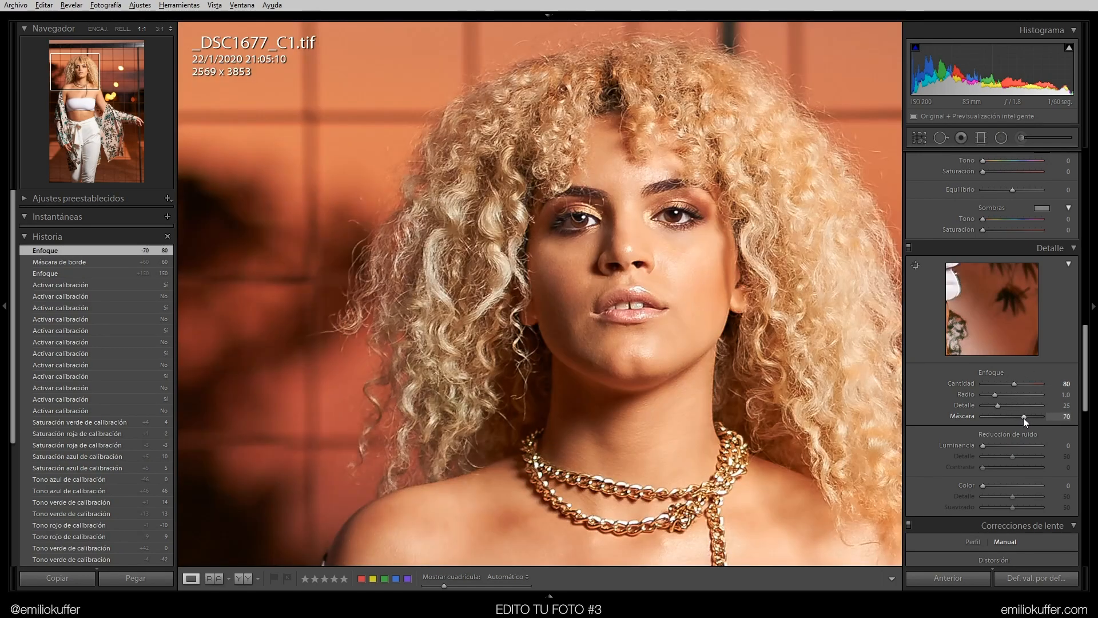
# Refine Sharpening Masking to 73 while previewing the edge mask over the face and chest
pyautogui.click(654, 309)
pyautogui.press('alt')
pyautogui.moveTo(1025, 417); pyautogui.dragTo(1024, 415)
pyautogui.press('z')
pyautogui.press('alt')
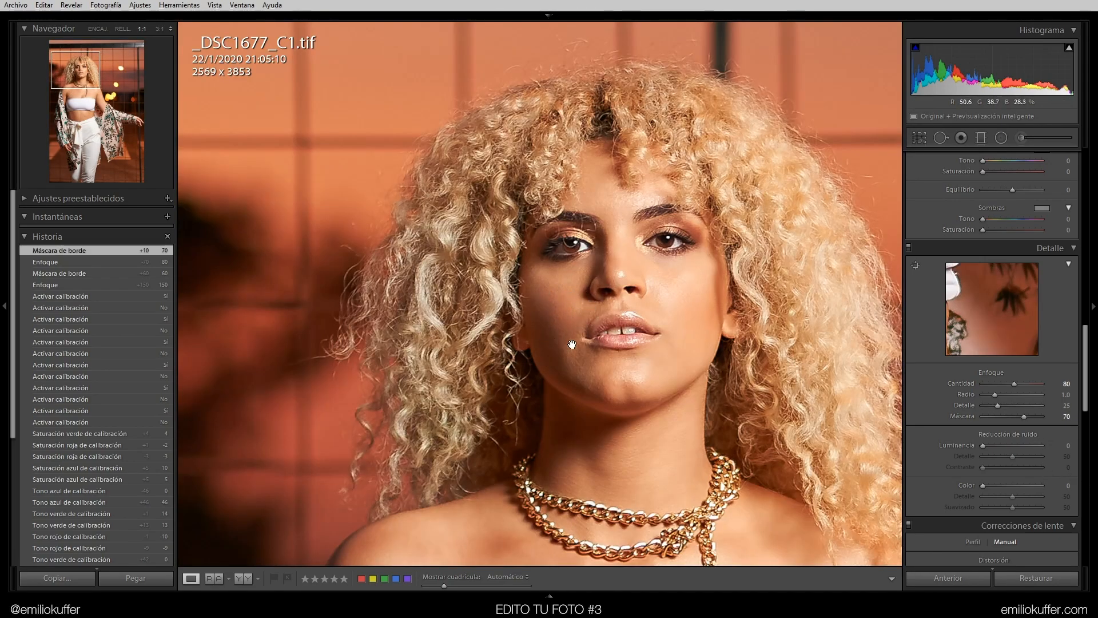
pyautogui.press('alt')
pyautogui.moveTo(1022, 415); pyautogui.dragTo(1024, 416)
pyautogui.moveTo(530, 503); pyautogui.dragTo(505, 122)
pyautogui.press('alt')
pyautogui.moveTo(1027, 416); pyautogui.dragTo(1028, 417)
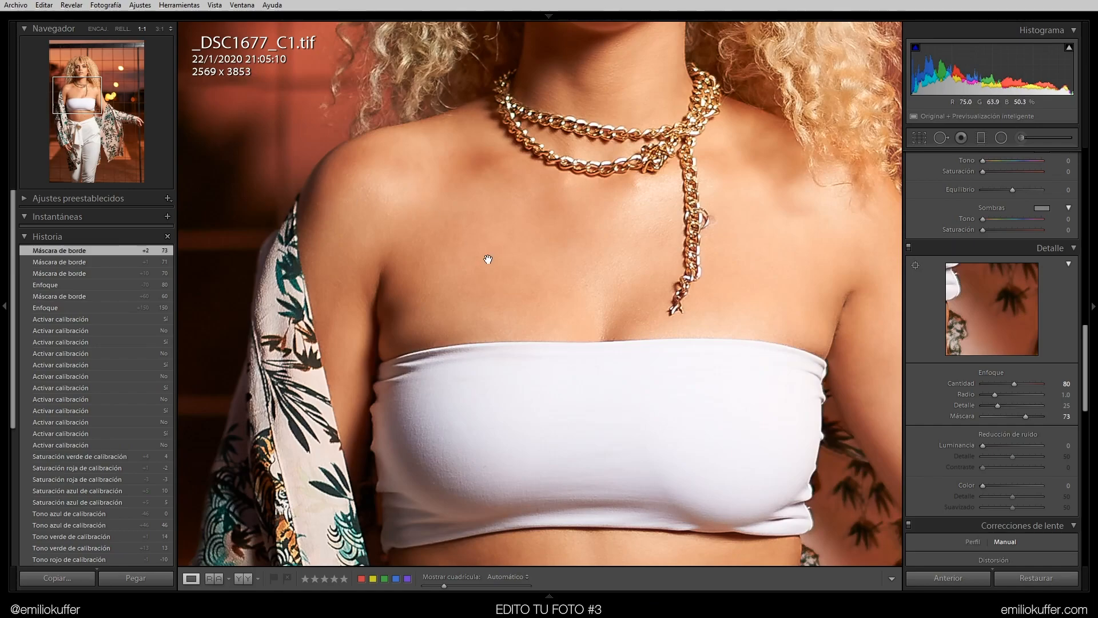
# Set the Sharpening Amount to 40
pyautogui.moveTo(474, 253); pyautogui.dragTo(524, 308)
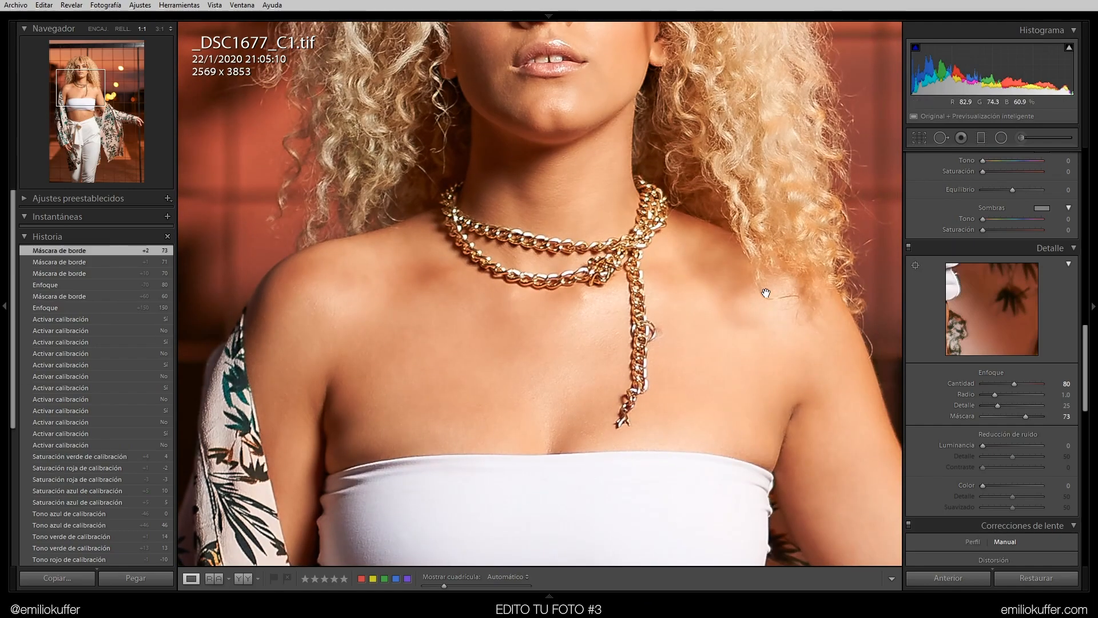
pyautogui.moveTo(587, 176); pyautogui.dragTo(590, 534)
pyautogui.moveTo(586, 444); pyautogui.dragTo(595, 383)
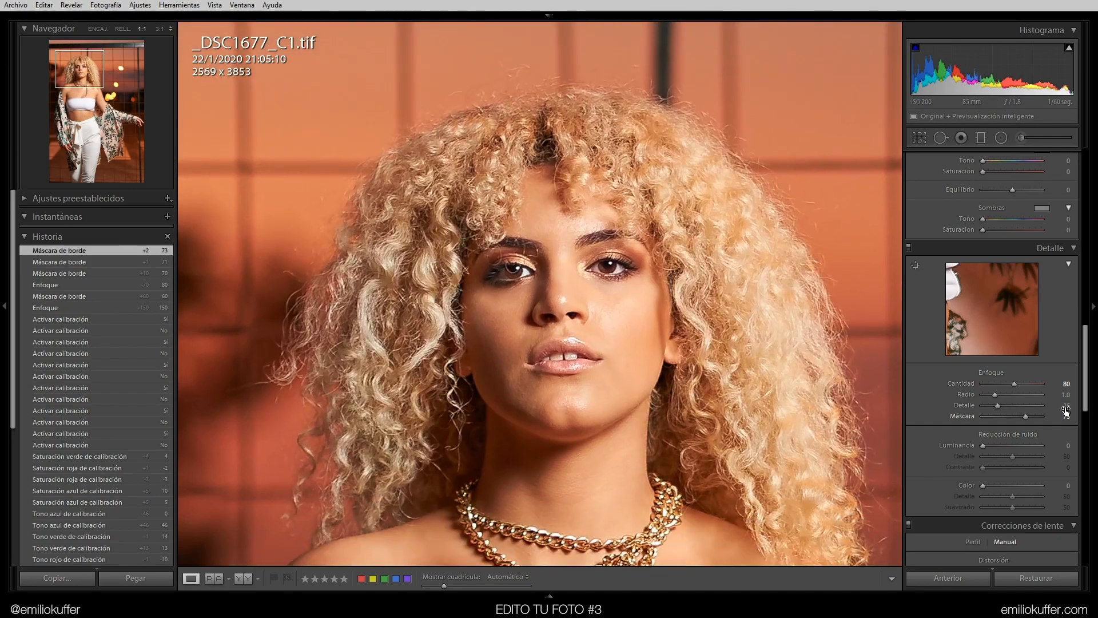
pyautogui.click(1067, 384)
pyautogui.press('Return')
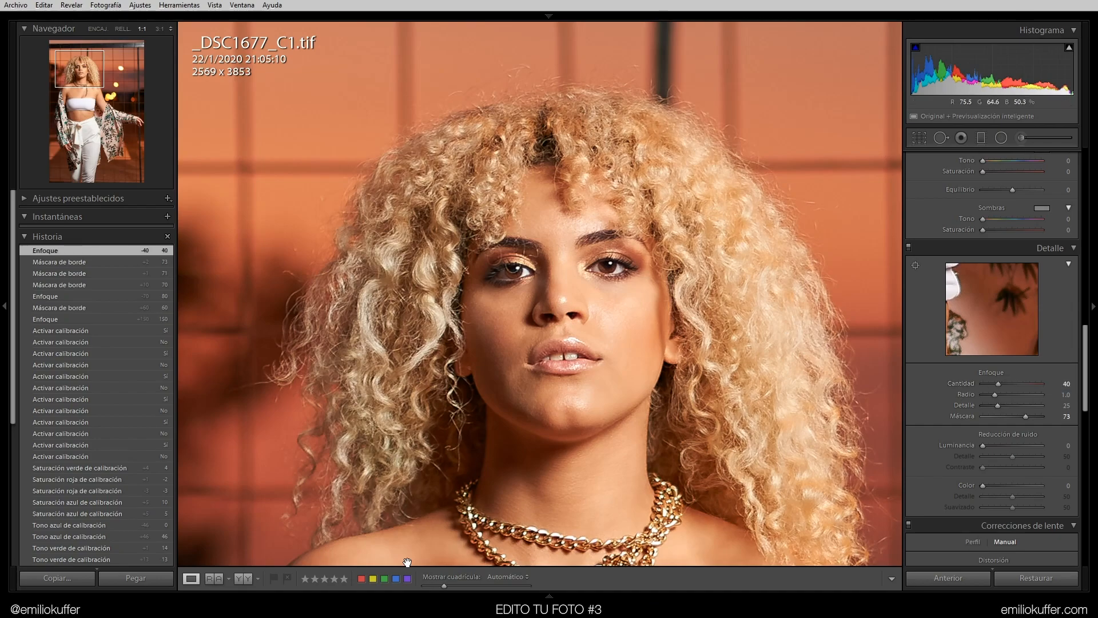
# Toggle the Detail panel on and off to compare the sharpening on the face
pyautogui.click(907, 246)
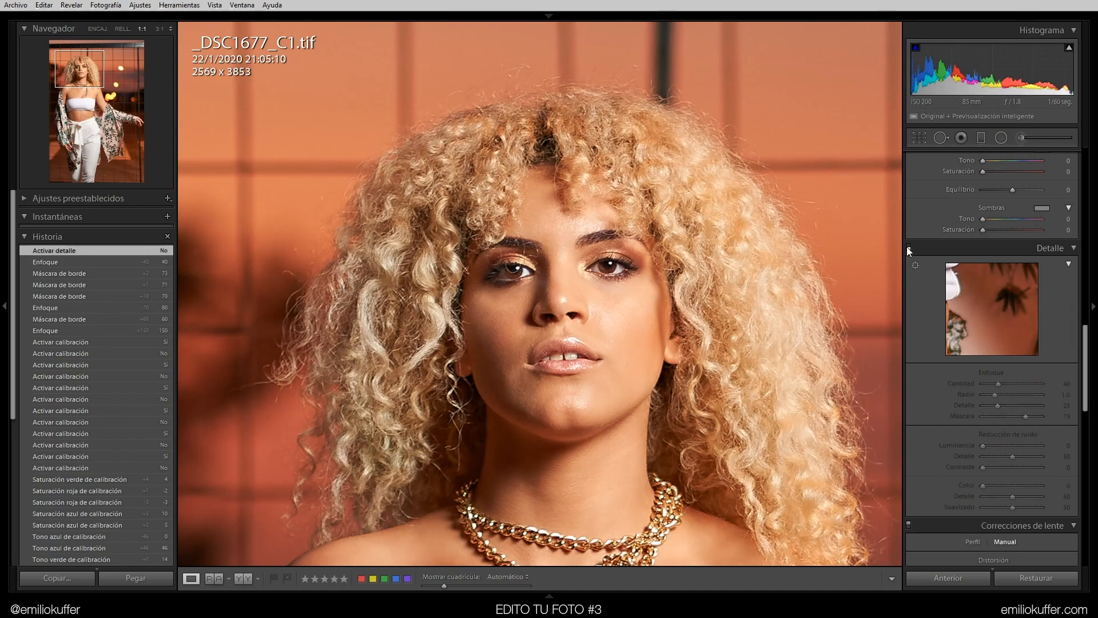
pyautogui.click(907, 245)
pyautogui.click(907, 246)
pyautogui.click(908, 247)
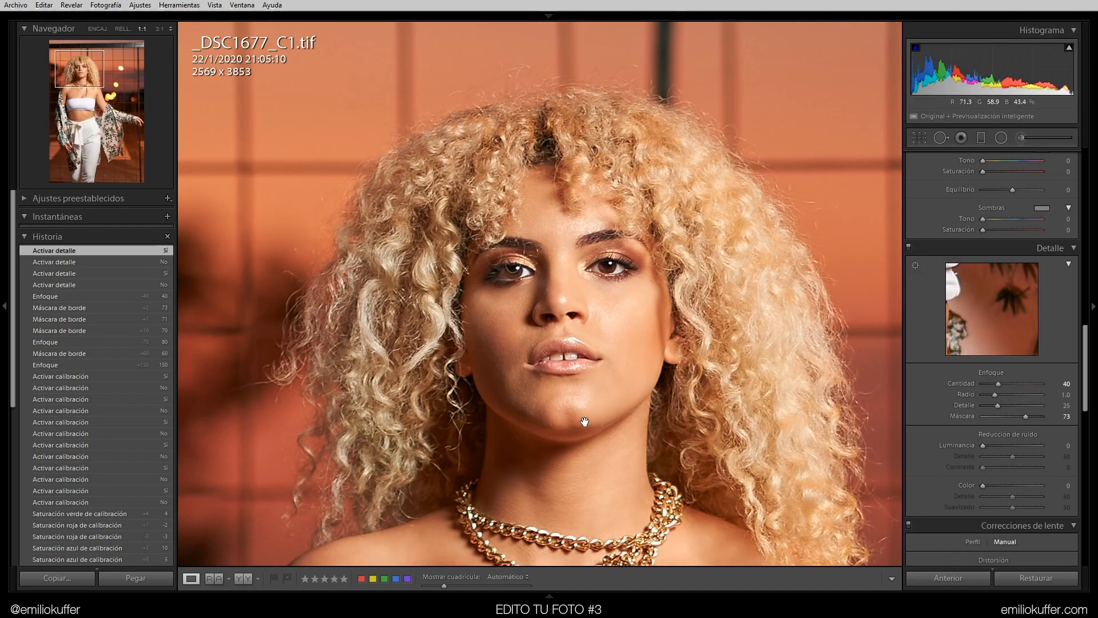
# Set Noise Reduction Luminance to 8 while inspecting the background at 1:1
pyautogui.moveTo(603, 262); pyautogui.dragTo(600, 179)
pyautogui.moveTo(695, 325); pyautogui.dragTo(664, 326)
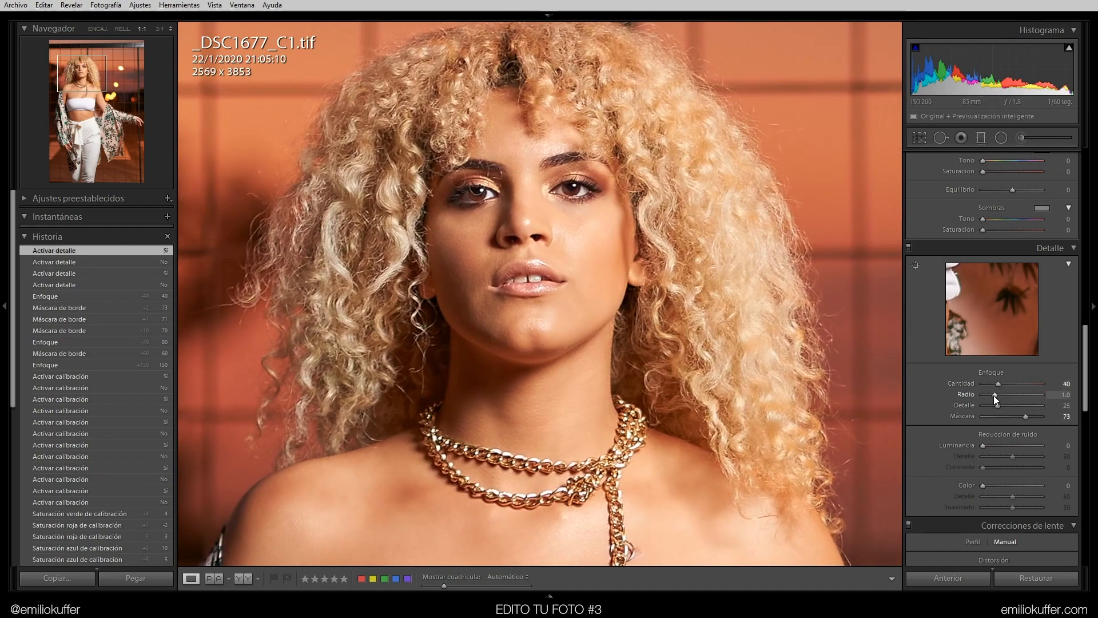
pyautogui.moveTo(853, 443); pyautogui.dragTo(367, 356)
pyautogui.moveTo(427, 270); pyautogui.dragTo(455, 285)
pyautogui.click(455, 285)
pyautogui.click(591, 493)
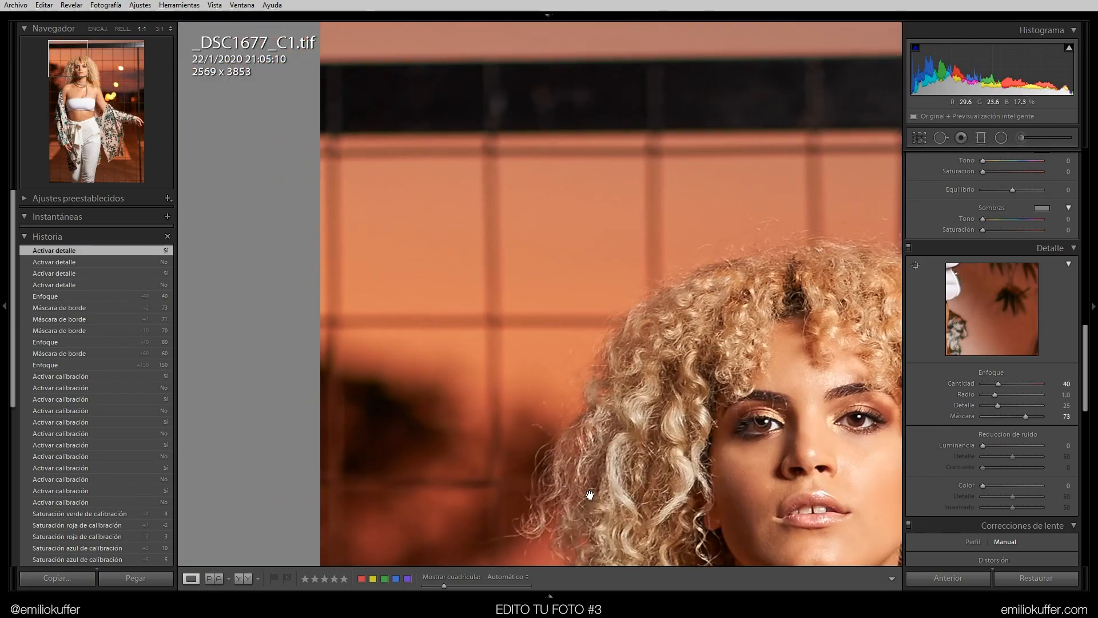
pyautogui.moveTo(827, 310); pyautogui.dragTo(333, 311)
pyautogui.moveTo(839, 421); pyautogui.dragTo(424, 372)
pyautogui.moveTo(473, 204); pyautogui.dragTo(595, 321)
pyautogui.moveTo(982, 442); pyautogui.dragTo(985, 442)
pyautogui.click(1067, 445)
pyautogui.write('8')
pyautogui.press('Return')
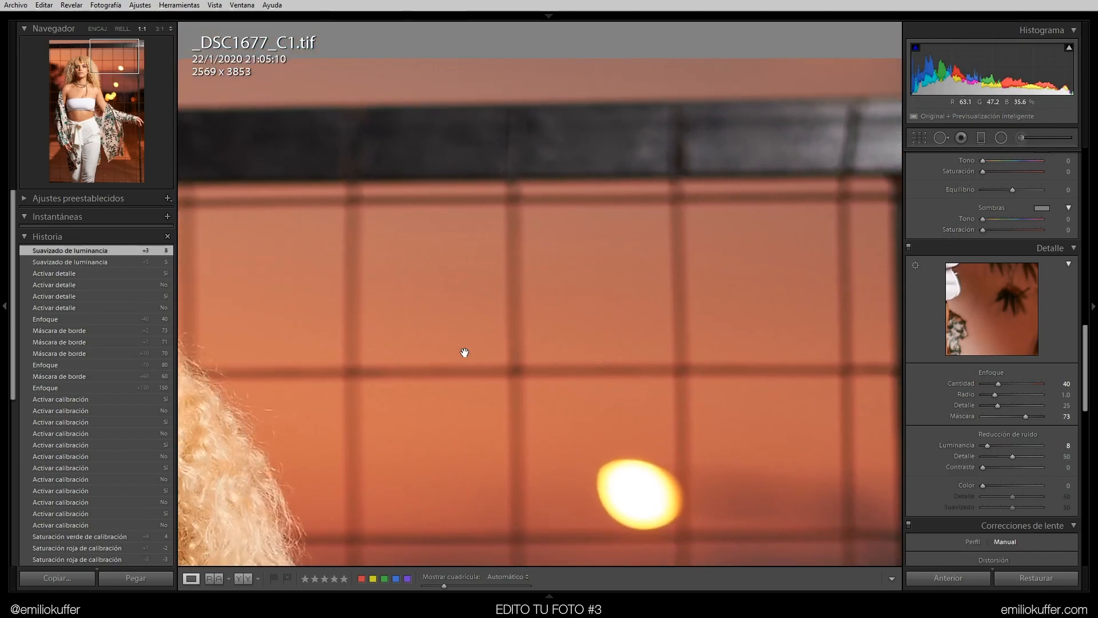
# Toggle the Detail panel on and off while panning across background, face and chest to compare the detail settings
pyautogui.moveTo(437, 297); pyautogui.dragTo(778, 168)
pyautogui.moveTo(309, 238); pyautogui.dragTo(773, 289)
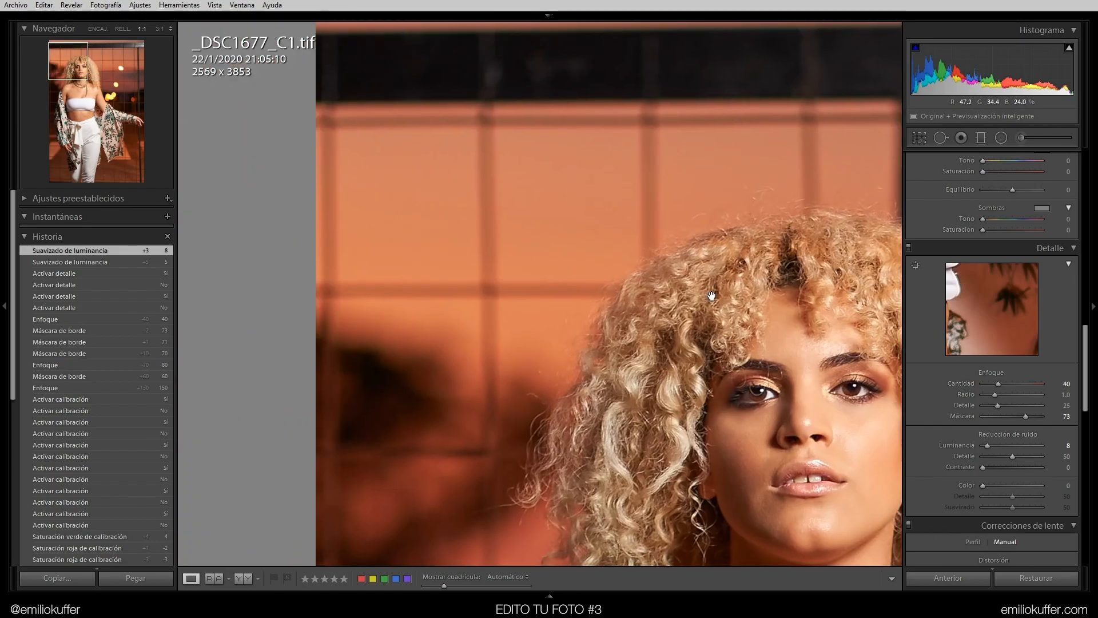
pyautogui.click(909, 249)
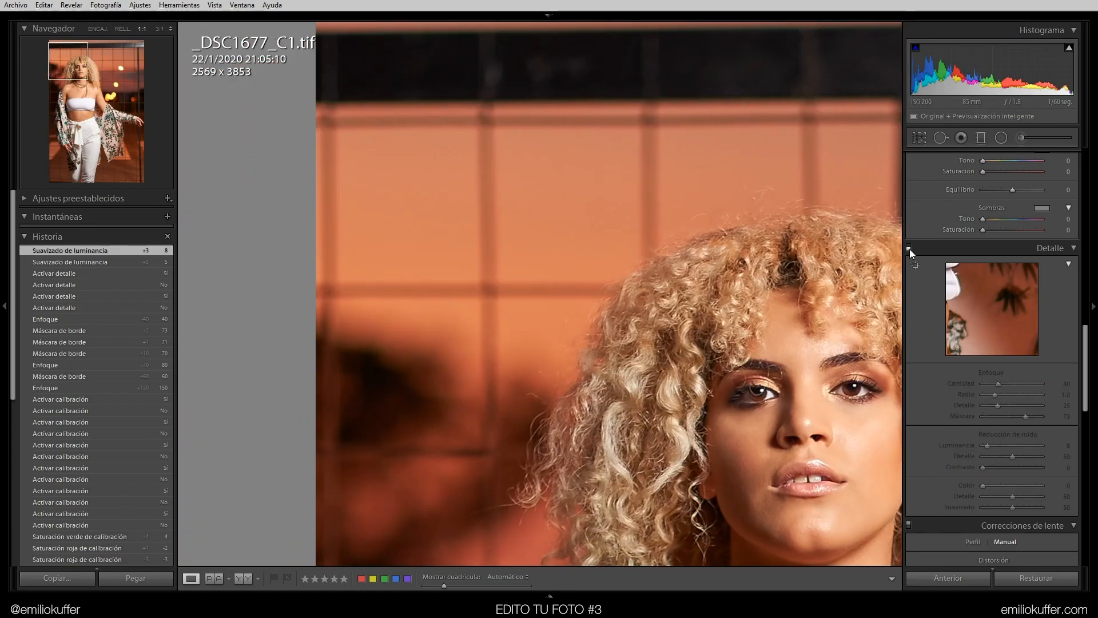
pyautogui.click(910, 248)
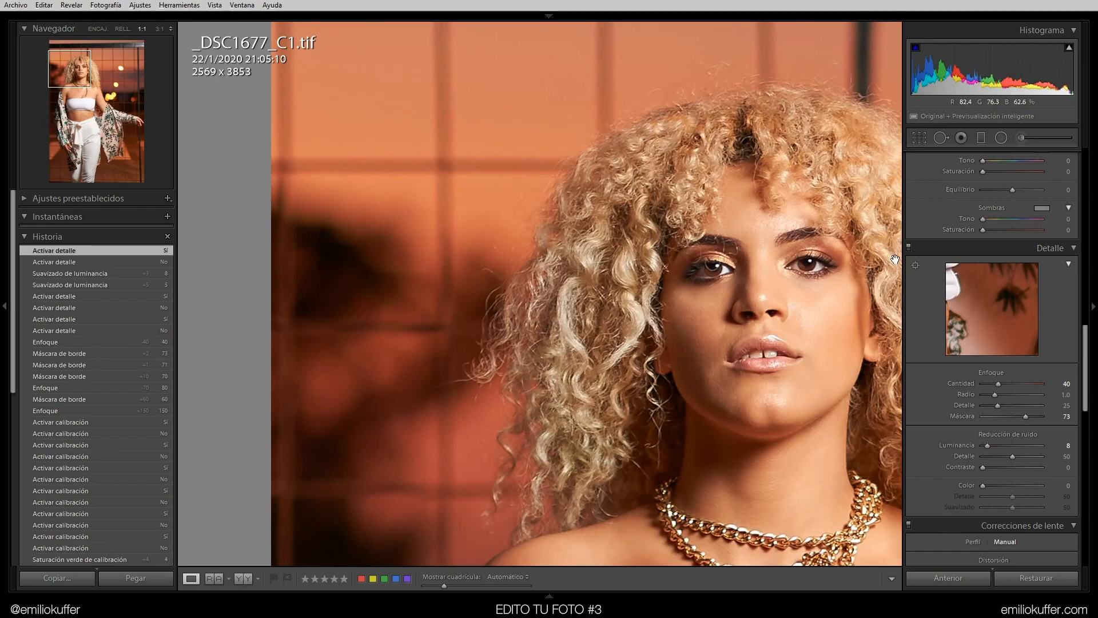
pyautogui.click(910, 248)
pyautogui.click(910, 246)
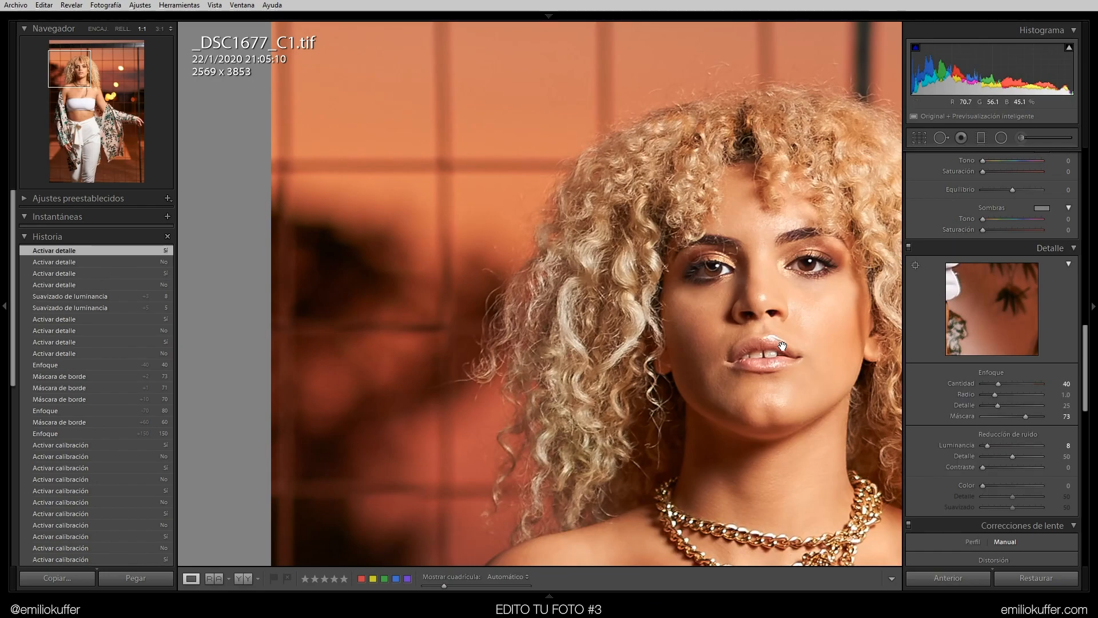
pyautogui.moveTo(882, 329); pyautogui.dragTo(262, 322)
pyautogui.click(908, 245)
pyautogui.click(909, 245)
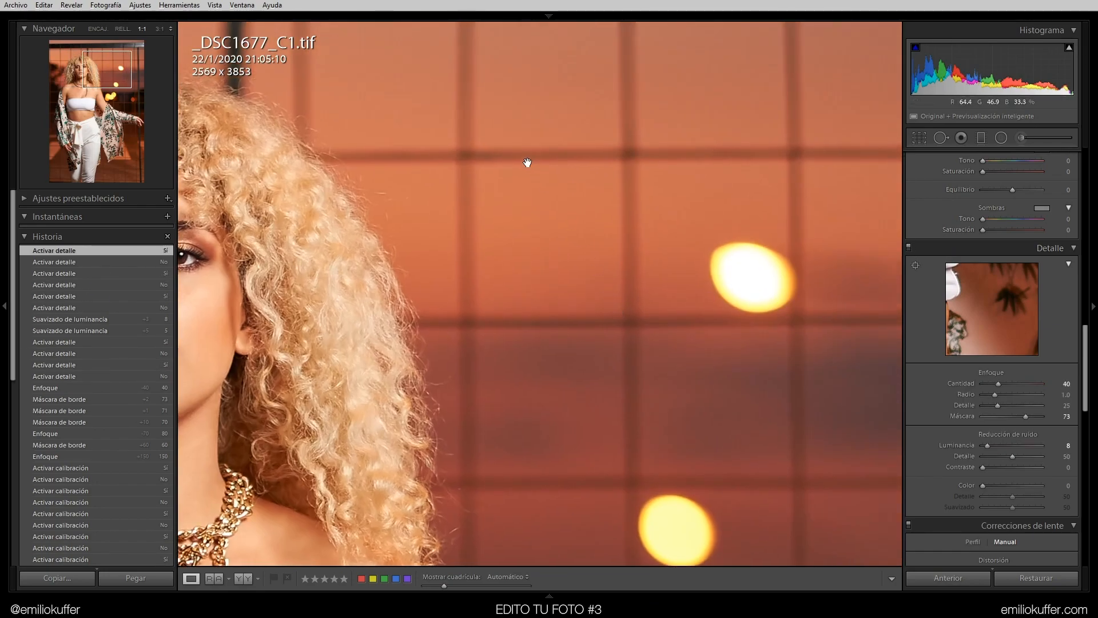
pyautogui.moveTo(529, 166); pyautogui.dragTo(808, 196)
pyautogui.moveTo(556, 149); pyautogui.dragTo(654, 159)
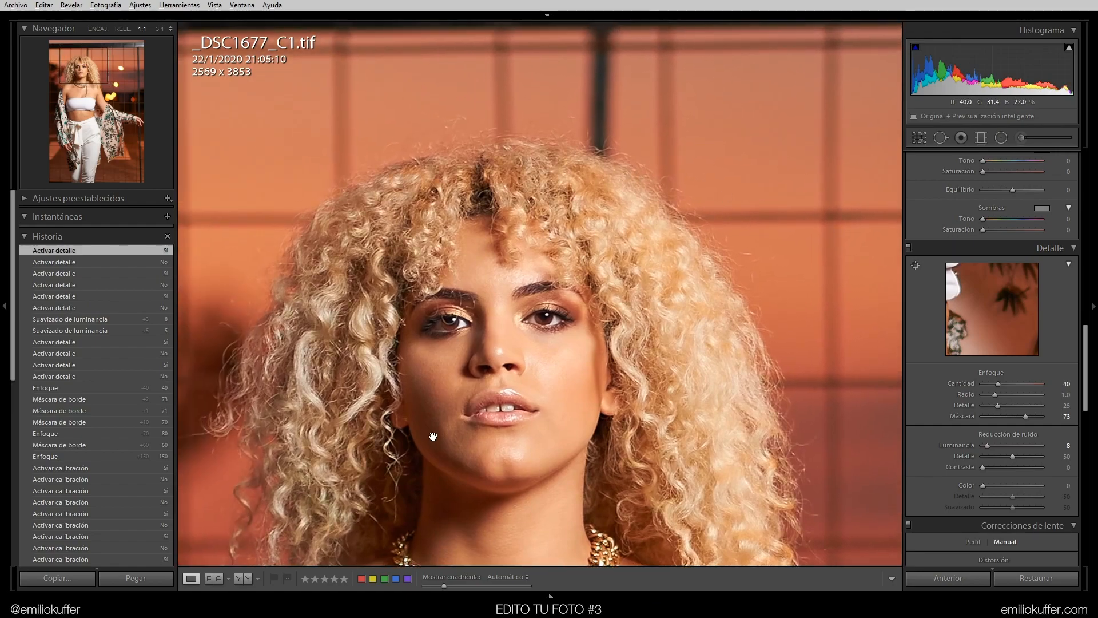
pyautogui.moveTo(431, 421); pyautogui.dragTo(517, 129)
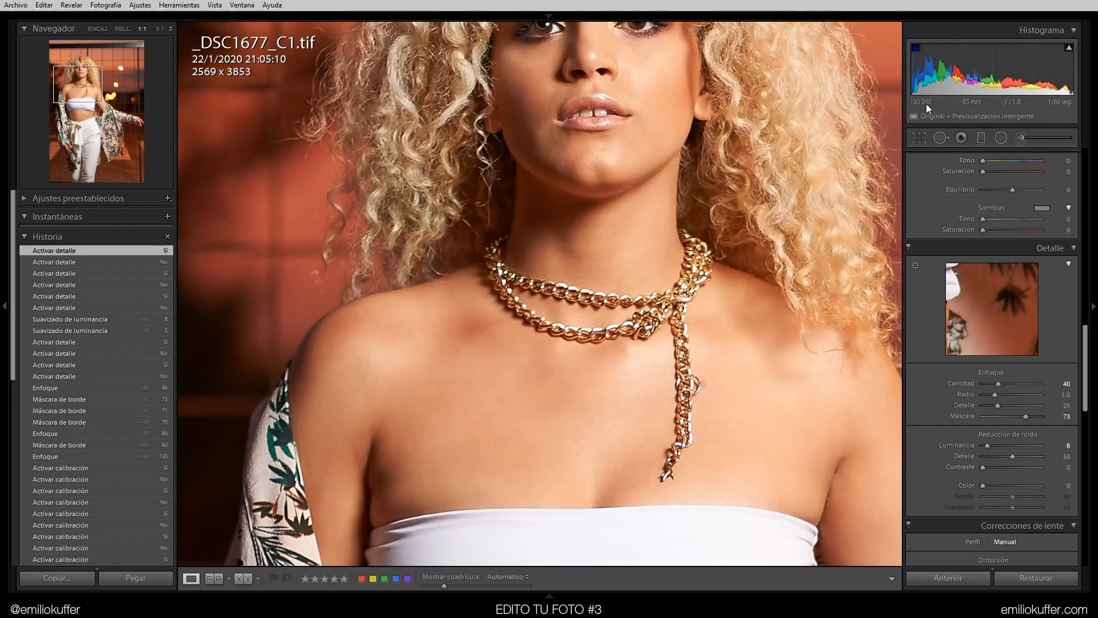
pyautogui.moveTo(566, 175); pyautogui.dragTo(599, 457)
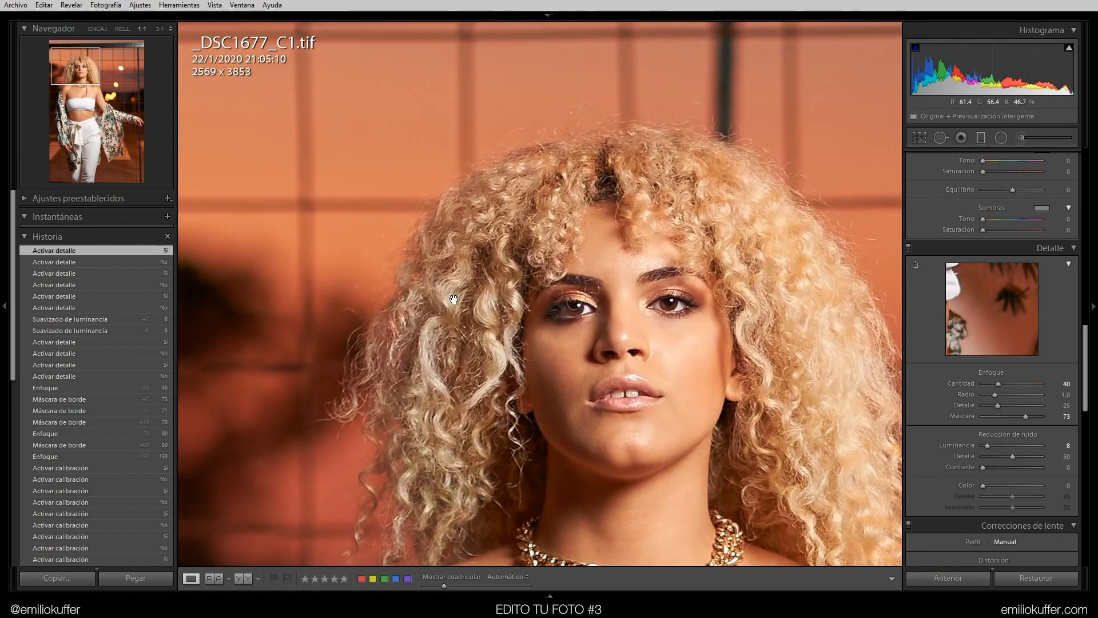
# Pan around the background at 1:1 zoom and switch between fit and 1:1 views to inspect the detail
pyautogui.moveTo(521, 229); pyautogui.dragTo(335, 99)
pyautogui.moveTo(837, 236); pyautogui.dragTo(507, 310)
pyautogui.moveTo(783, 212); pyautogui.dragTo(869, 610)
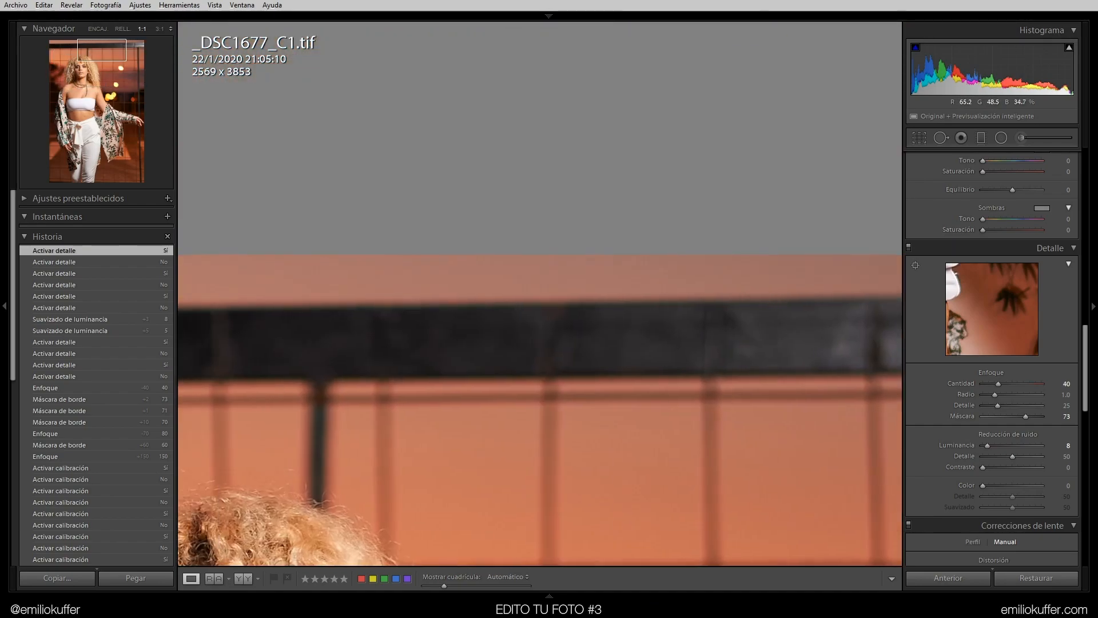
pyautogui.moveTo(253, 461); pyautogui.dragTo(463, 420)
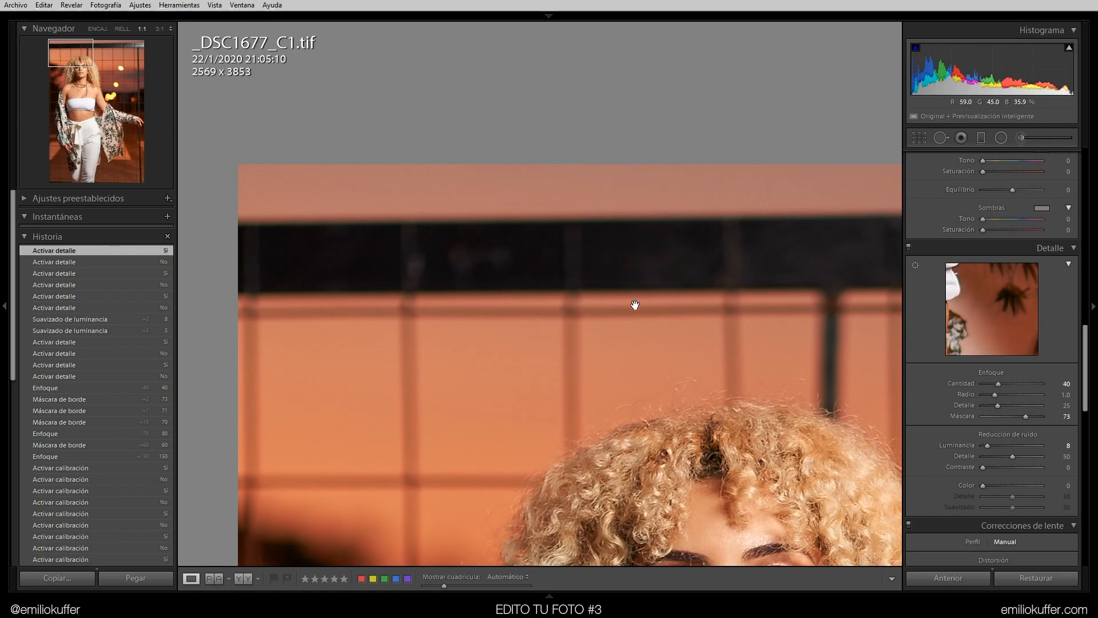
pyautogui.moveTo(1085, 393); pyautogui.dragTo(1086, 413)
pyautogui.click(732, 327)
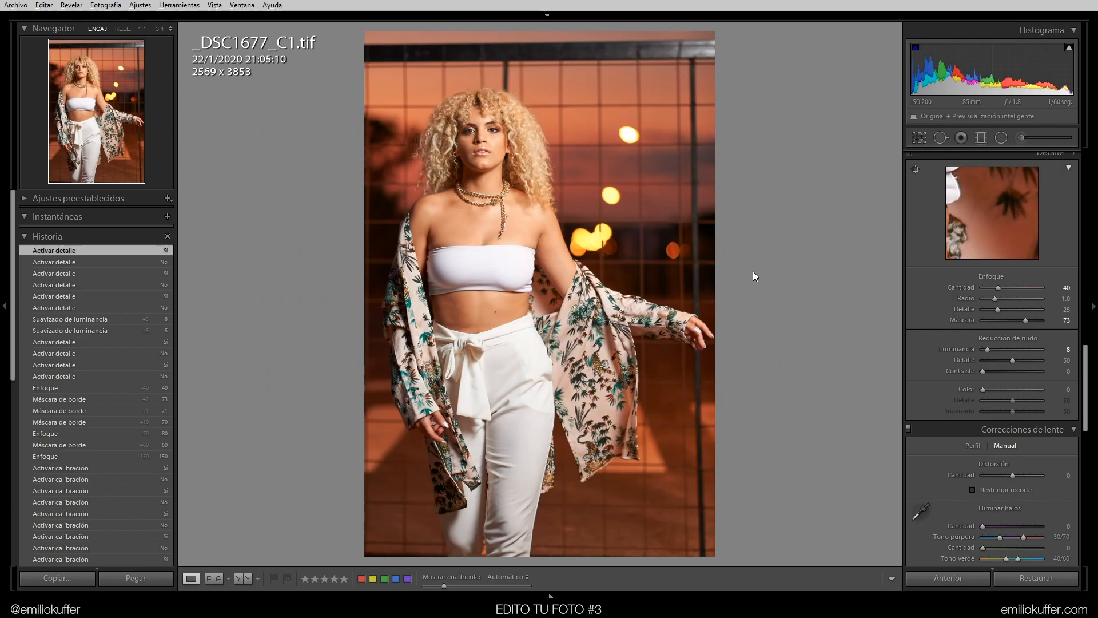
pyautogui.press('z')
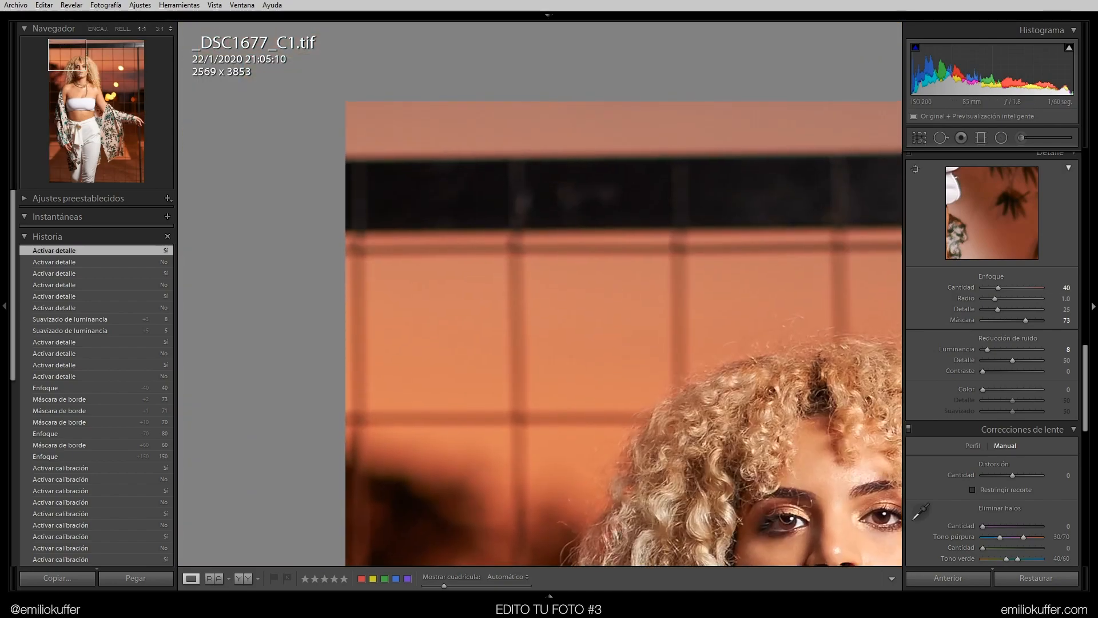
# In Lens Corrections' Perfil section, enable Quitar la aberración cromática
pyautogui.click(1089, 405)
pyautogui.moveTo(1092, 217)
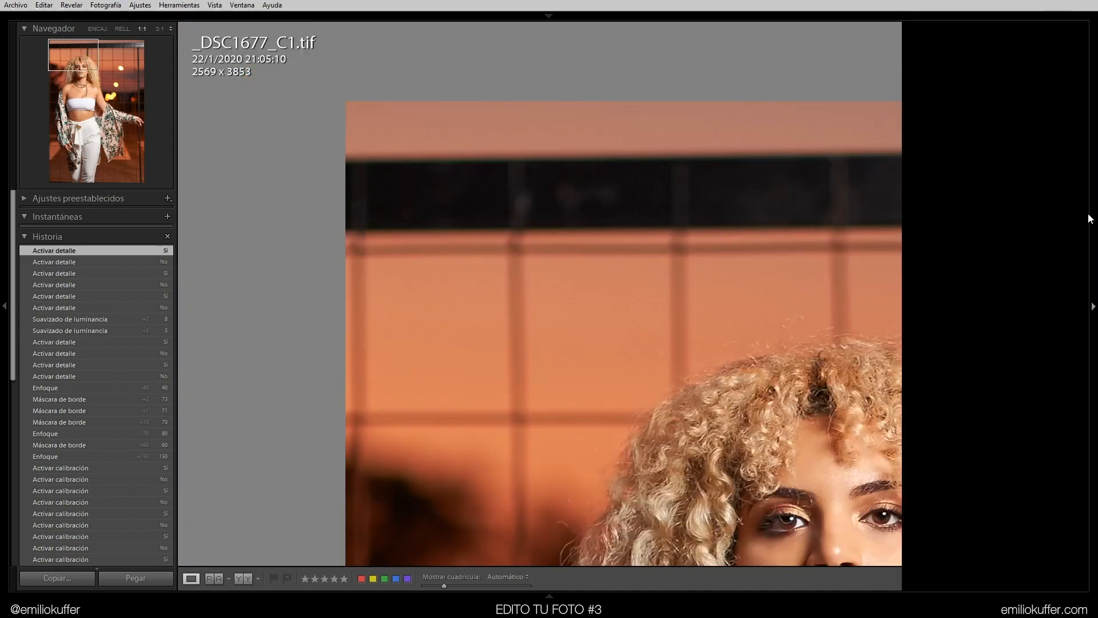
pyautogui.scroll(-5, 1091, 392)
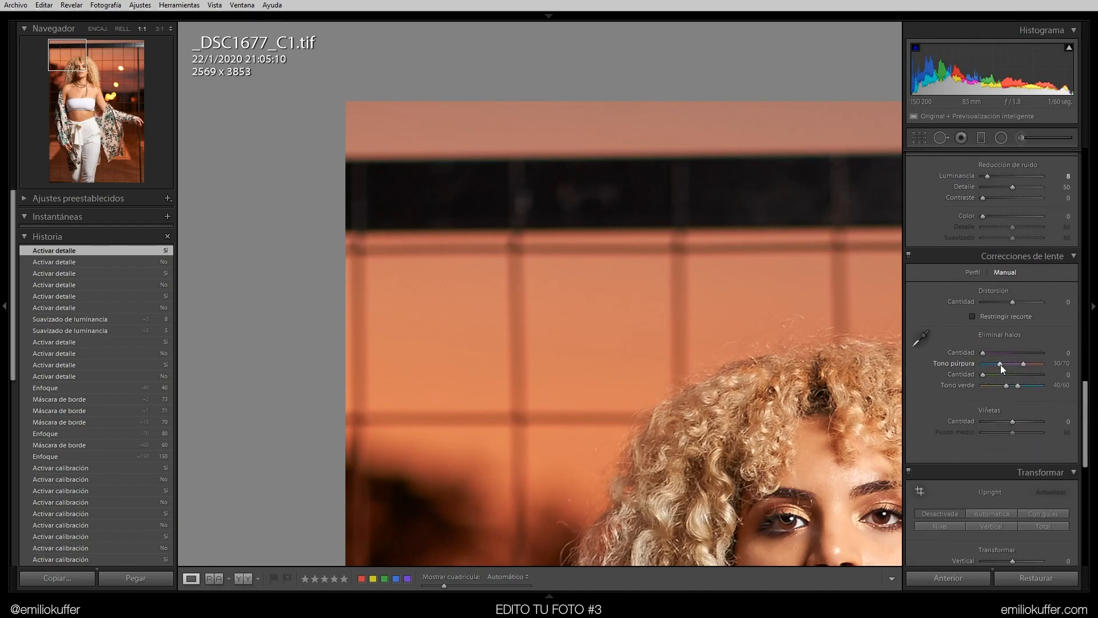
pyautogui.click(975, 273)
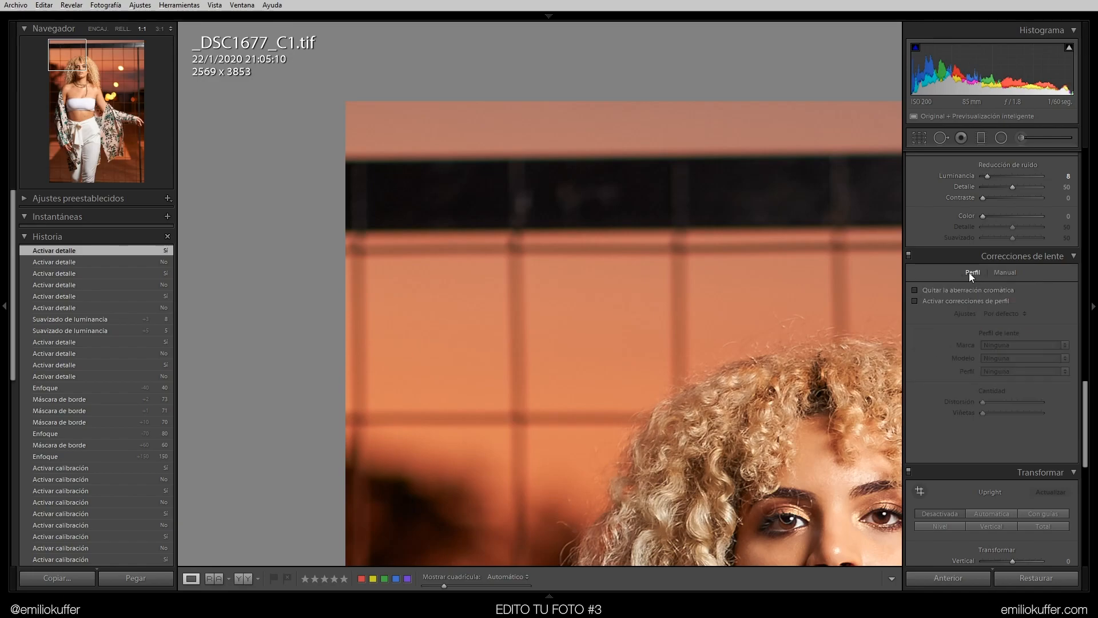
pyautogui.click(945, 289)
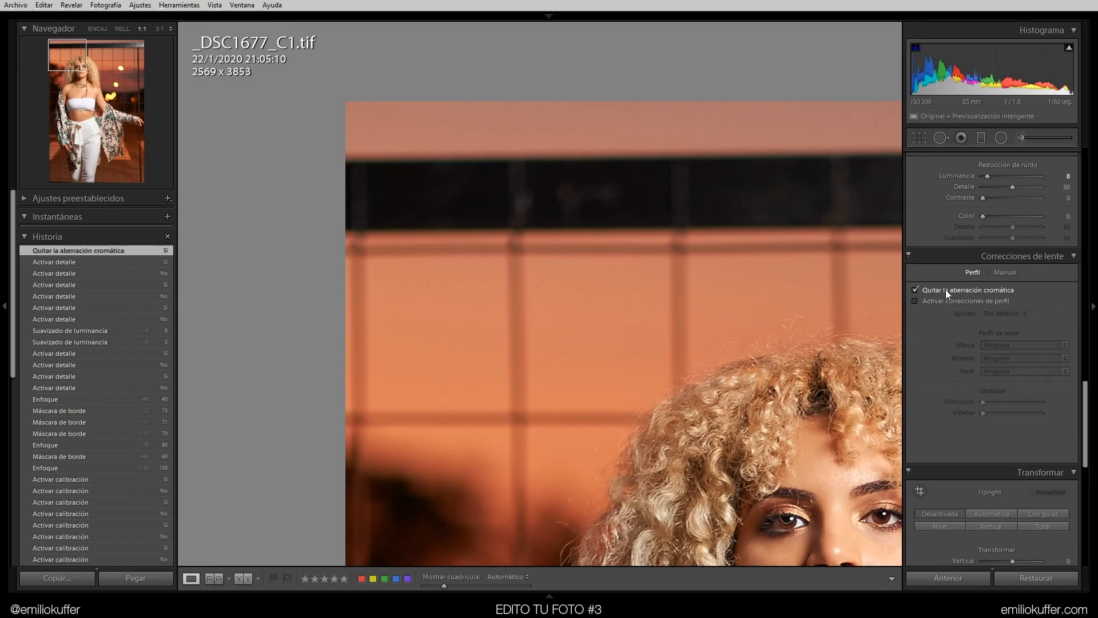
# Sample the halo colour on the dark railing's edge with the Eliminar halos eyedropper in the Manual section
pyautogui.click(1004, 272)
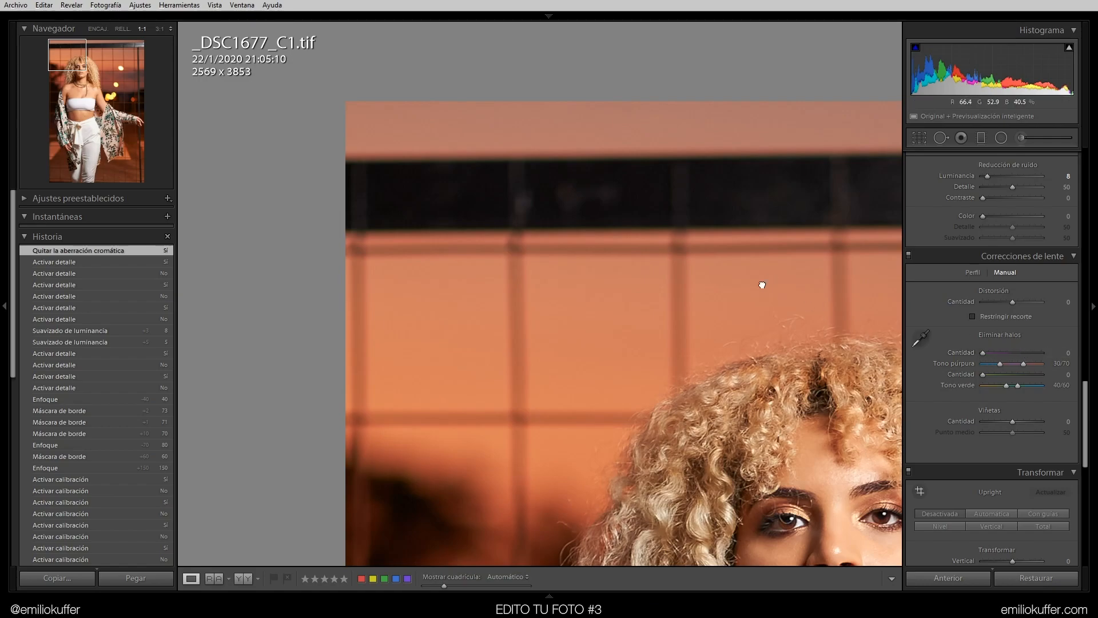
pyautogui.moveTo(769, 276); pyautogui.dragTo(650, 315)
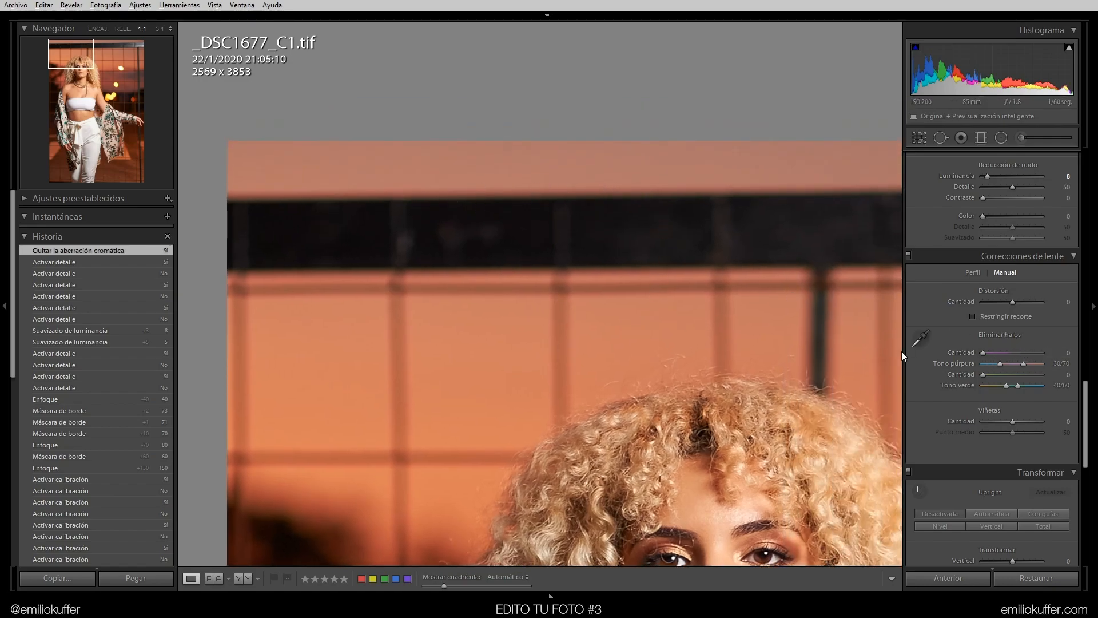
pyautogui.click(920, 337)
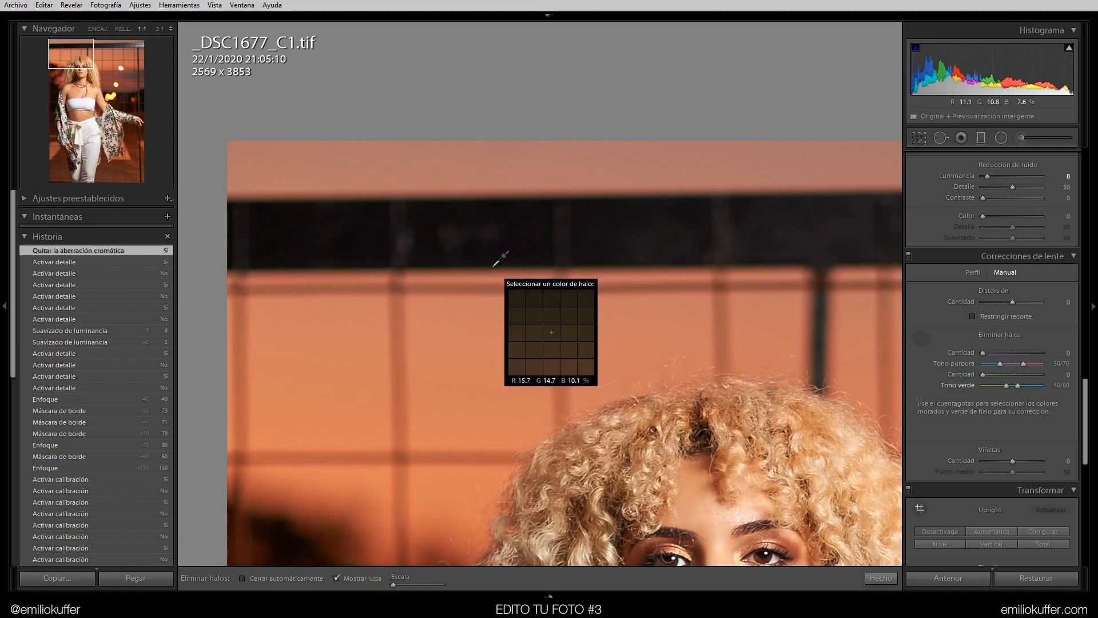
pyautogui.click(380, 266)
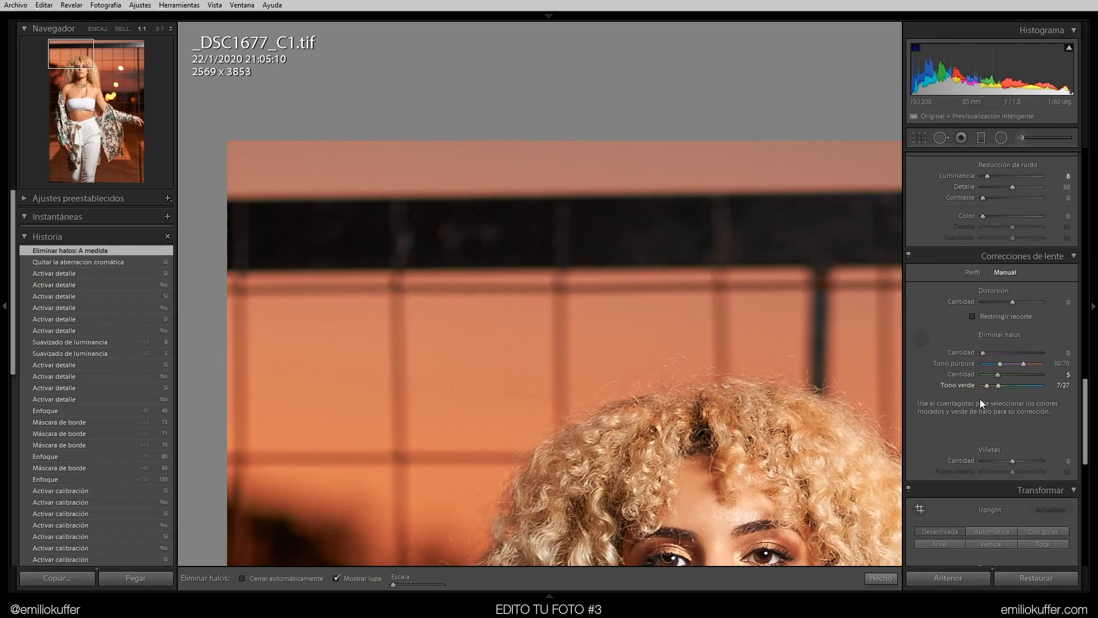
pyautogui.click(922, 338)
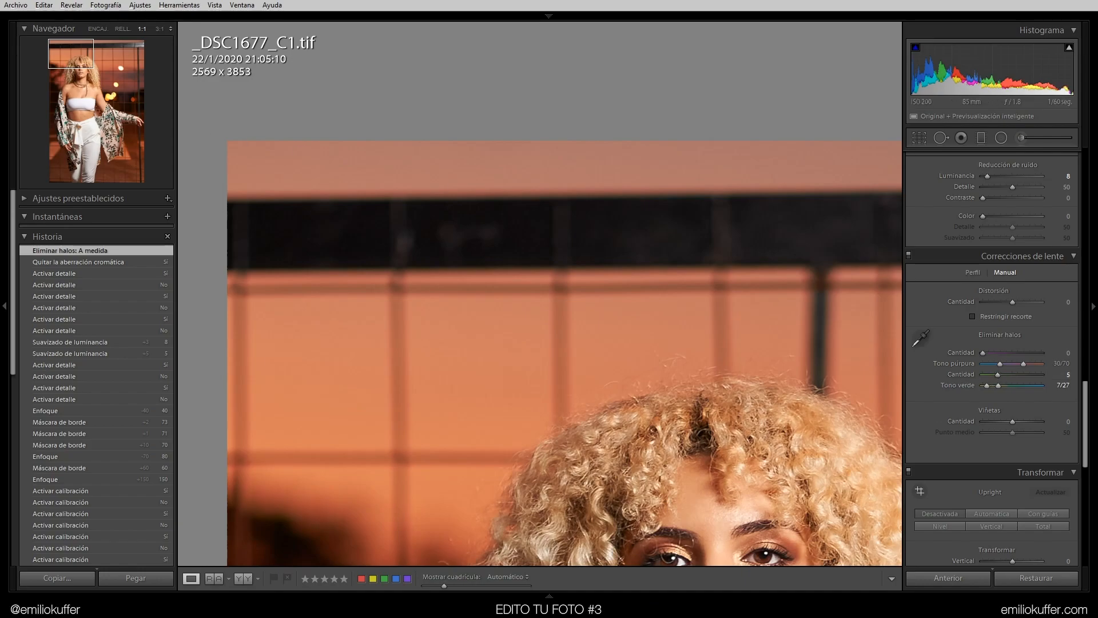
# Toggle Lens Corrections on and off while viewing the jacket and background to compare the defringing
pyautogui.moveTo(84, 57); pyautogui.dragTo(113, 126)
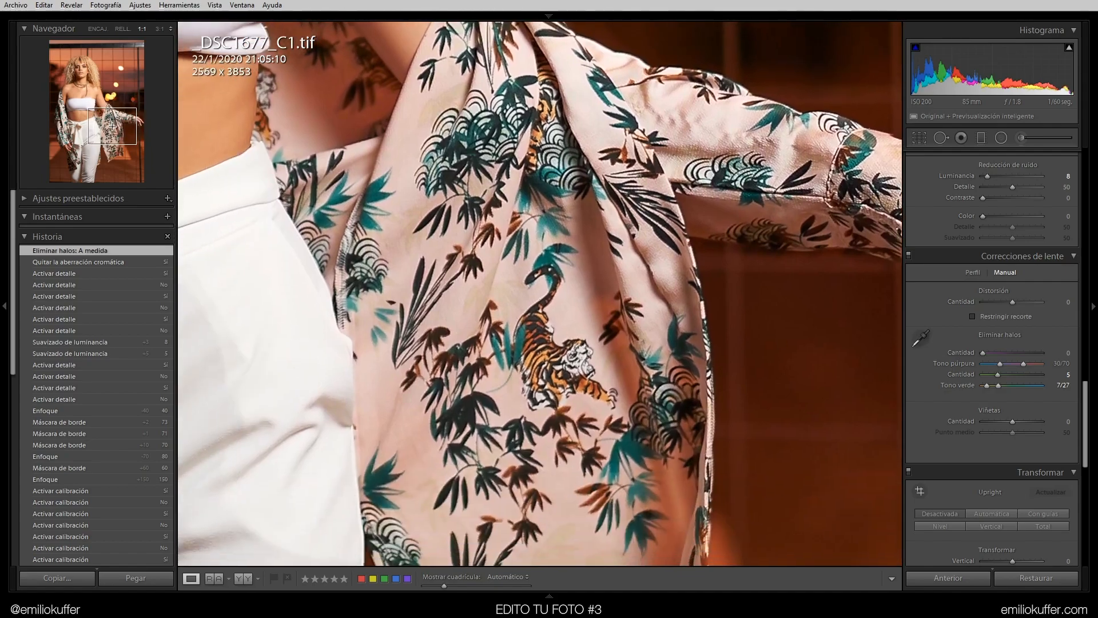
pyautogui.click(908, 255)
pyautogui.click(908, 256)
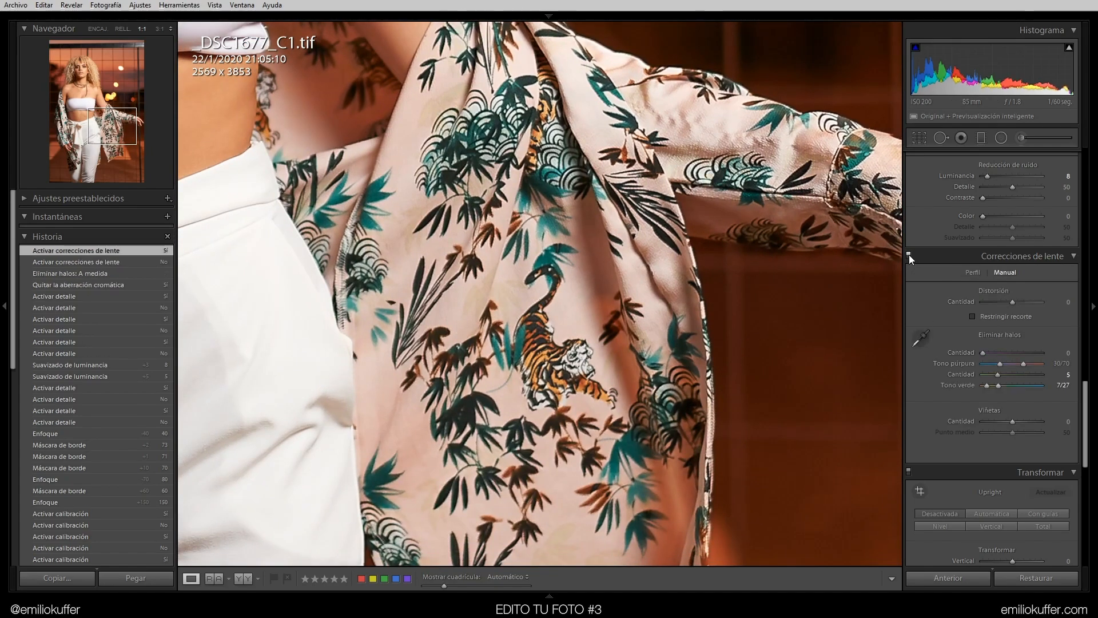
pyautogui.moveTo(112, 122); pyautogui.dragTo(121, 57)
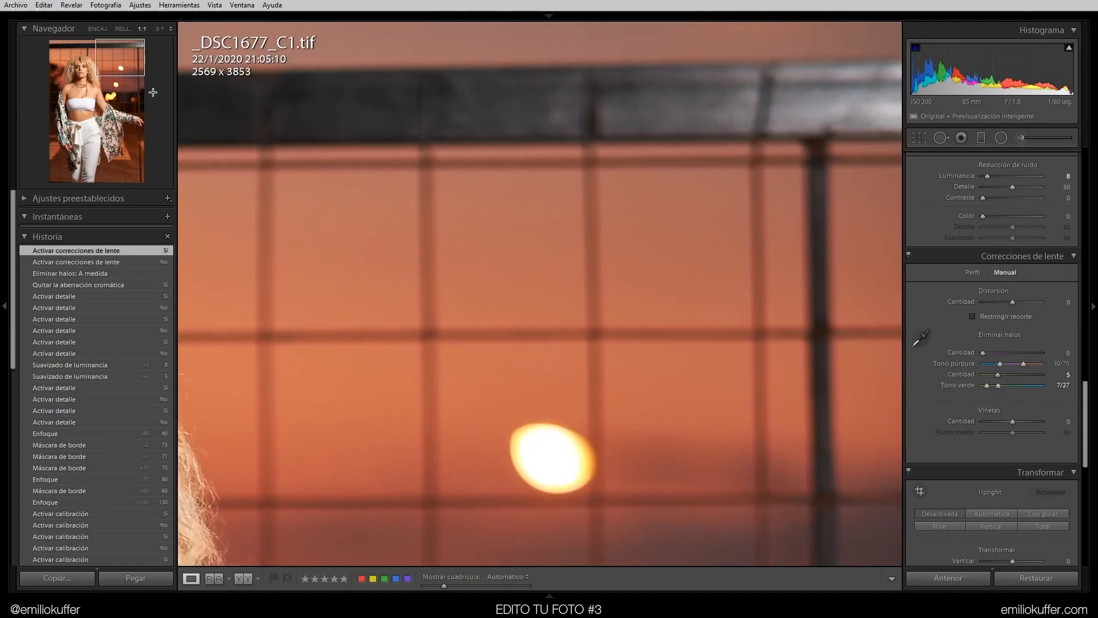
pyautogui.click(911, 256)
pyautogui.click(909, 254)
pyautogui.click(908, 254)
pyautogui.click(979, 255)
pyautogui.click(405, 345)
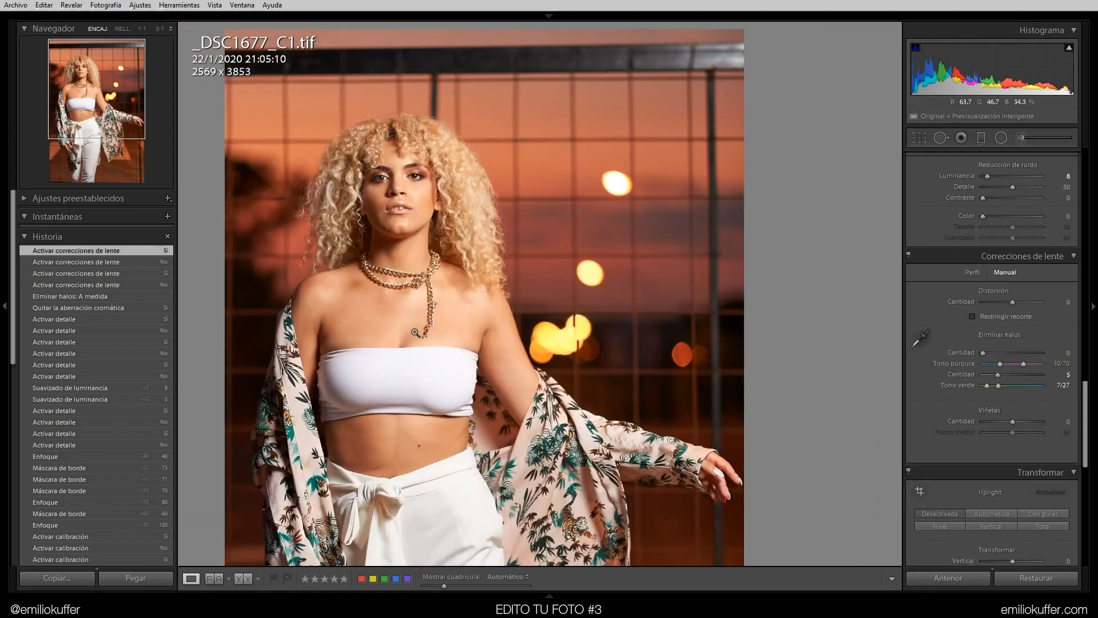
# Widen the green halo hue range to 7/38
pyautogui.click(1004, 386)
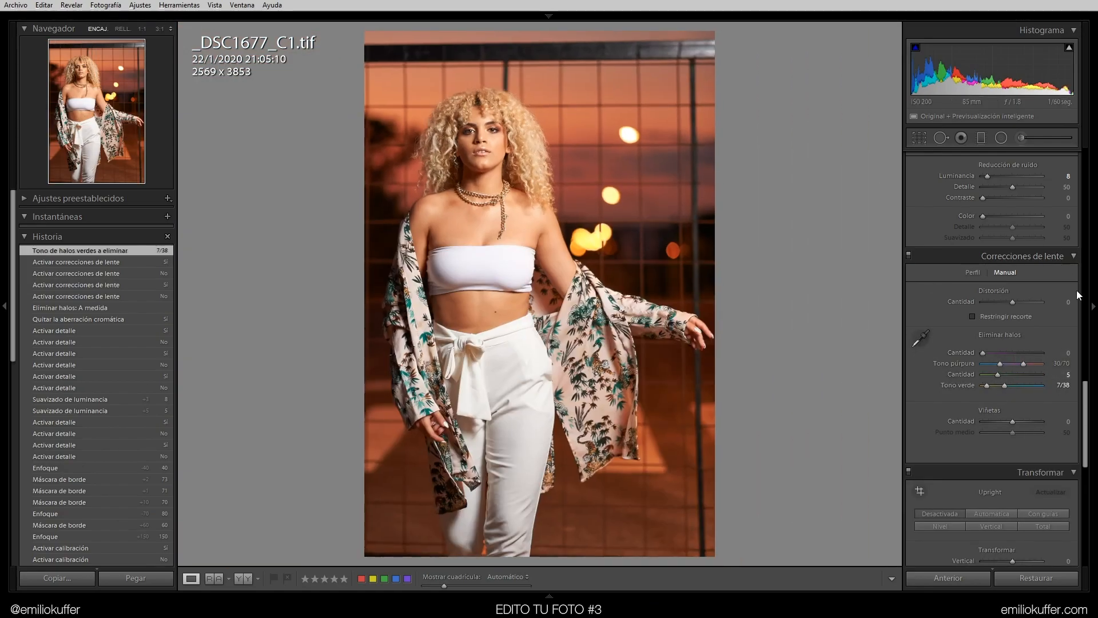
pyautogui.click(972, 272)
# Toggle the before/after view repeatedly to compare the whole edit with the original
pyautogui.scroll(3, 1083, 409)
pyautogui.scroll(7, 1083, 409)
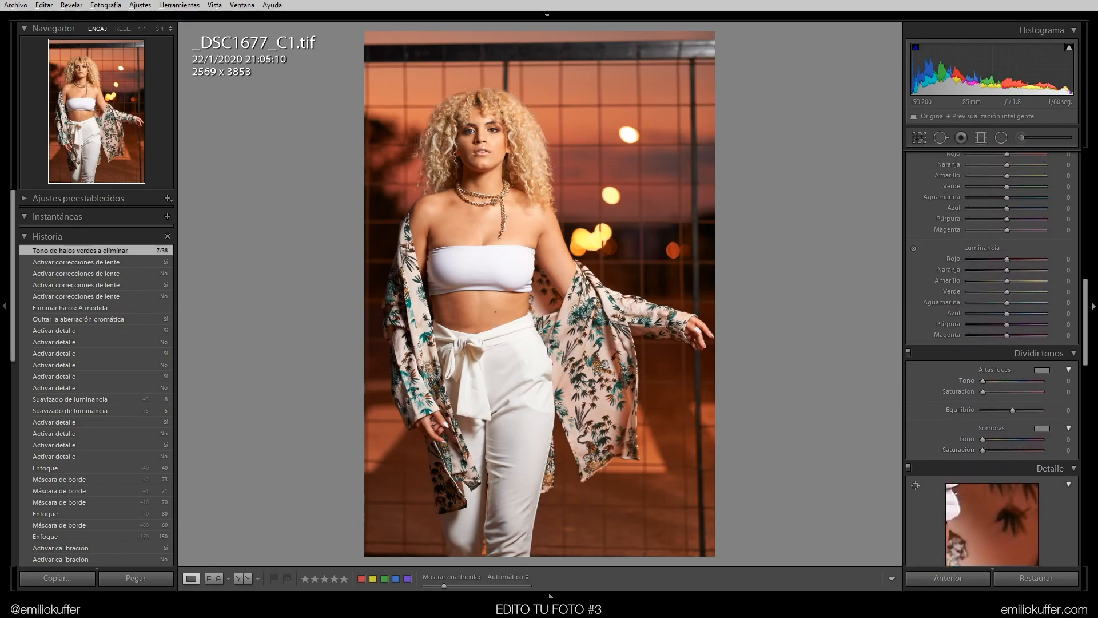
pyautogui.moveTo(1088, 329); pyautogui.dragTo(1095, 288)
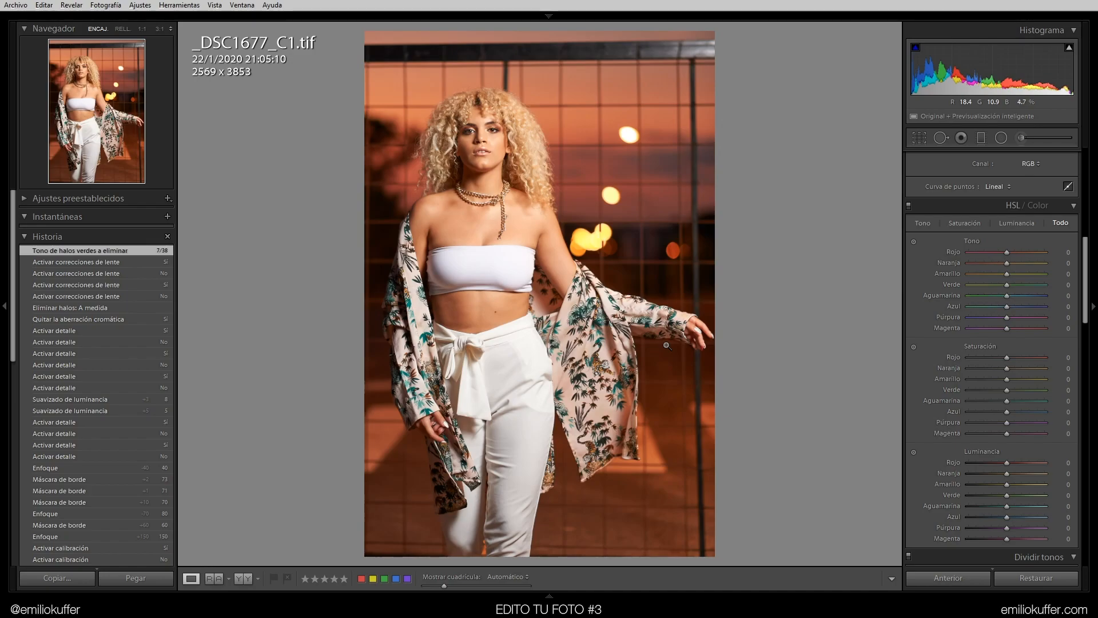
pyautogui.press('\\')
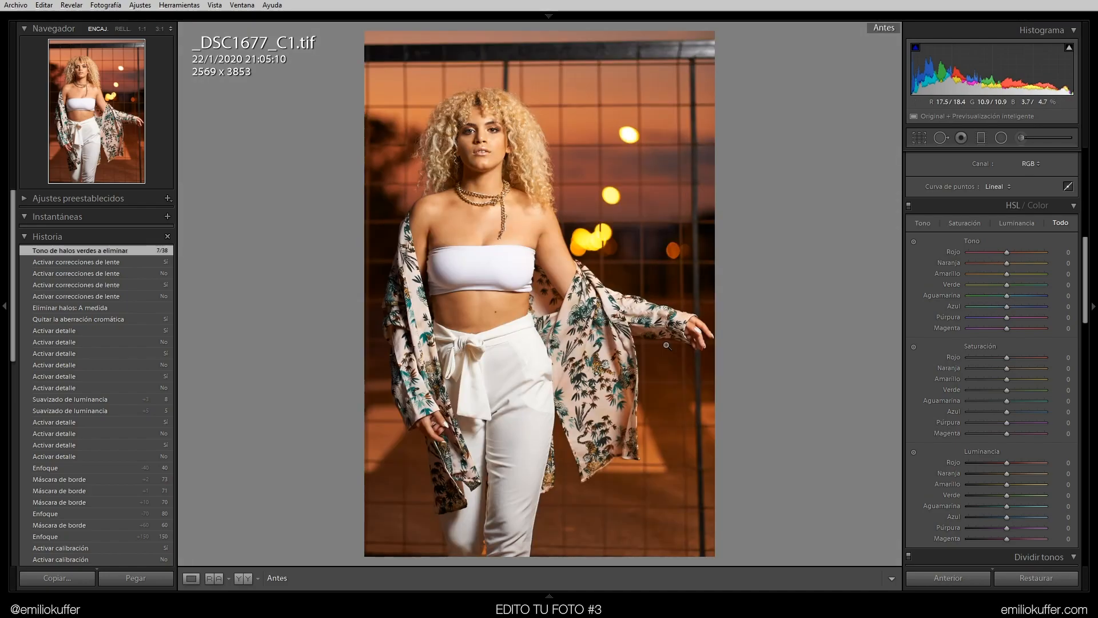
pyautogui.press('\\')
pyautogui.press('\\')
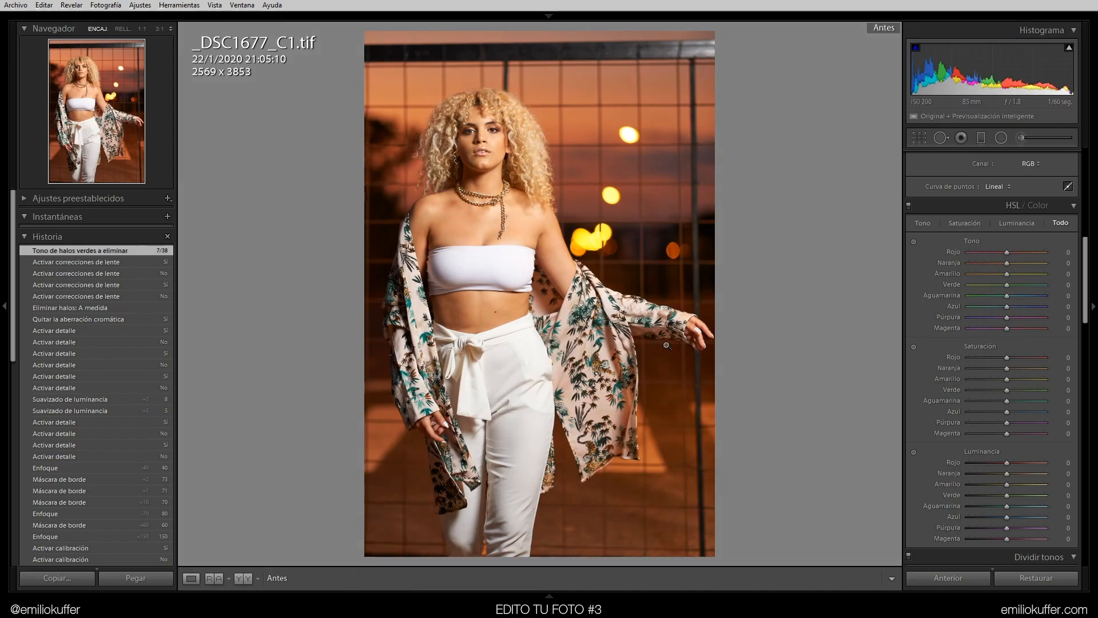
pyautogui.press('\\')
pyautogui.press('\\')
pyautogui.press('\\')
pyautogui.press('\\')
pyautogui.press('\\')
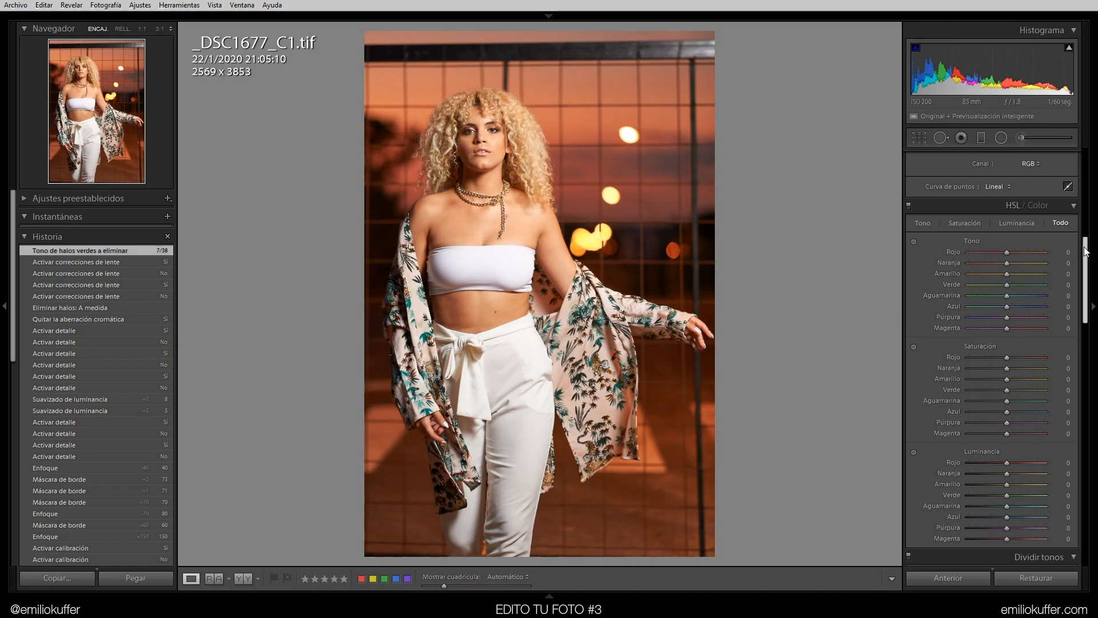
# Set HSL hue: Rojo -13, Naranja -4, Amarillo -15, Verde -9, Aguamarina +24, Azul +16, Púrpura +6, Magenta +3
pyautogui.moveTo(1006, 254)
pyautogui.mouseDown()
pyautogui.moveTo(991, 249)
pyautogui.moveTo(1015, 257)
pyautogui.moveTo(1001, 259)
pyautogui.mouseUp()
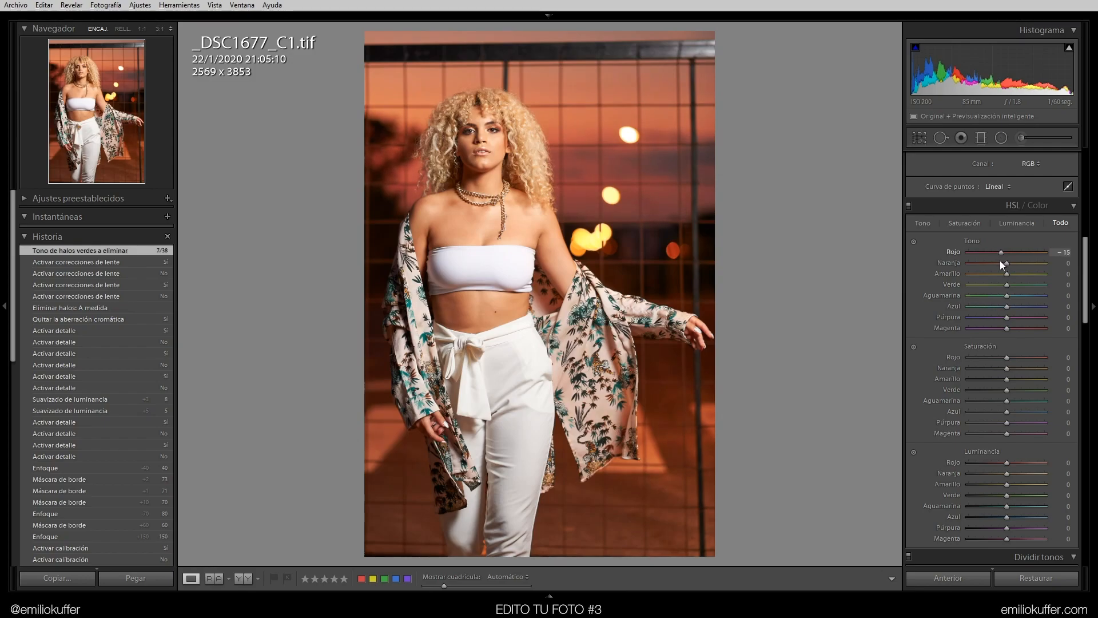
pyautogui.moveTo(1001, 259)
pyautogui.mouseDown()
pyautogui.moveTo(914, 256)
pyautogui.moveTo(1053, 268)
pyautogui.moveTo(969, 262)
pyautogui.moveTo(1004, 264)
pyautogui.moveTo(991, 283)
pyautogui.moveTo(1094, 286)
pyautogui.moveTo(960, 264)
pyautogui.moveTo(1001, 274)
pyautogui.mouseUp()
pyautogui.moveTo(1006, 284); pyautogui.dragTo(975, 297)
pyautogui.click(588, 360)
pyautogui.moveTo(975, 296); pyautogui.dragTo(1017, 300)
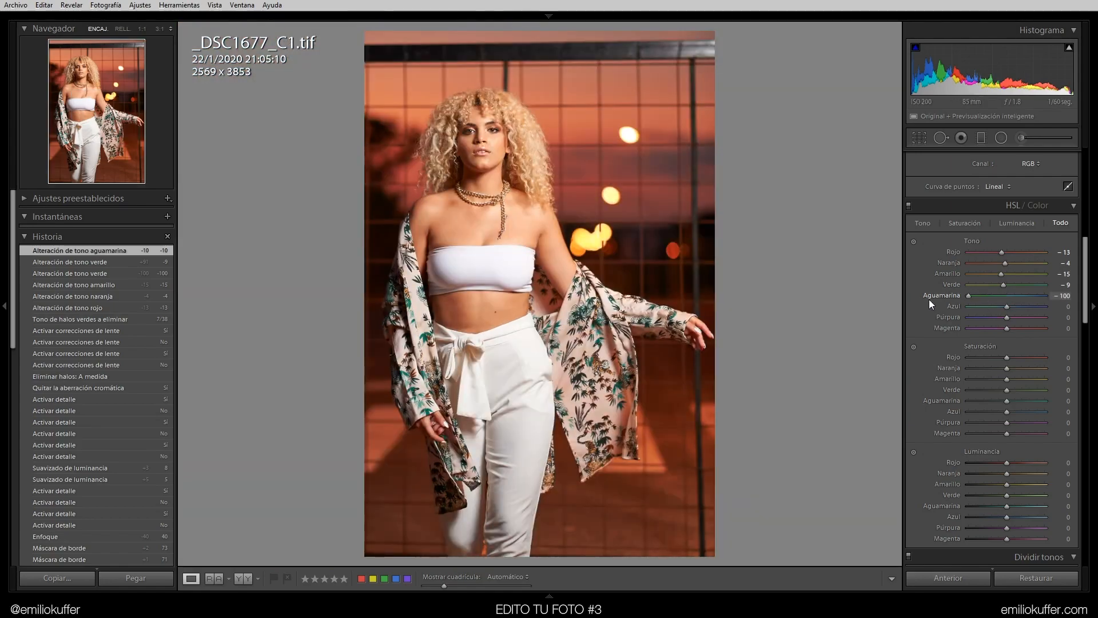
pyautogui.moveTo(1007, 307)
pyautogui.mouseDown()
pyautogui.moveTo(953, 303)
pyautogui.moveTo(1013, 307)
pyautogui.mouseUp()
pyautogui.moveTo(1006, 317); pyautogui.dragTo(1007, 320)
pyautogui.moveTo(1006, 328); pyautogui.dragTo(1007, 364)
# Set HSL saturation: Rojo +6, Naranja +1, Amarillo -10, Verde -7, Aguamarina -13, Azul -24, Púrpura -31, Magenta -33
pyautogui.moveTo(1008, 368); pyautogui.dragTo(995, 427)
pyautogui.moveTo(1007, 434); pyautogui.dragTo(994, 434)
pyautogui.moveTo(1005, 413); pyautogui.dragTo(997, 413)
pyautogui.moveTo(1005, 401); pyautogui.dragTo(1002, 401)
pyautogui.moveTo(1085, 292); pyautogui.dragTo(1085, 318)
pyautogui.moveTo(1006, 418)
pyautogui.mouseDown()
pyautogui.moveTo(1028, 420)
pyautogui.moveTo(1009, 419)
pyautogui.mouseUp()
# Set HSL luminance: Rojo +6, Amarillo +2, Azul +4, Púrpura +2, Magenta +2
pyautogui.click(1064, 418)
pyautogui.write('2')
pyautogui.click(1064, 428)
pyautogui.write('2')
pyautogui.click(1064, 406)
pyautogui.moveTo(1007, 353)
pyautogui.mouseDown()
pyautogui.moveTo(963, 356)
pyautogui.moveTo(1018, 364)
pyautogui.moveTo(1009, 360)
pyautogui.mouseUp()
pyautogui.moveTo(1006, 363); pyautogui.dragTo(1030, 367)
pyautogui.doubleClick(1031, 364)
pyautogui.moveTo(1006, 374); pyautogui.dragTo(1005, 375)
pyautogui.click(1063, 373)
pyautogui.write('2')
# Toggle the HSL/Color panel on and off to compare the colour adjustments on the whole image
pyautogui.scroll(4, 907, 239)
pyautogui.click(910, 206)
pyautogui.click(910, 204)
pyautogui.click(909, 204)
pyautogui.click(909, 204)
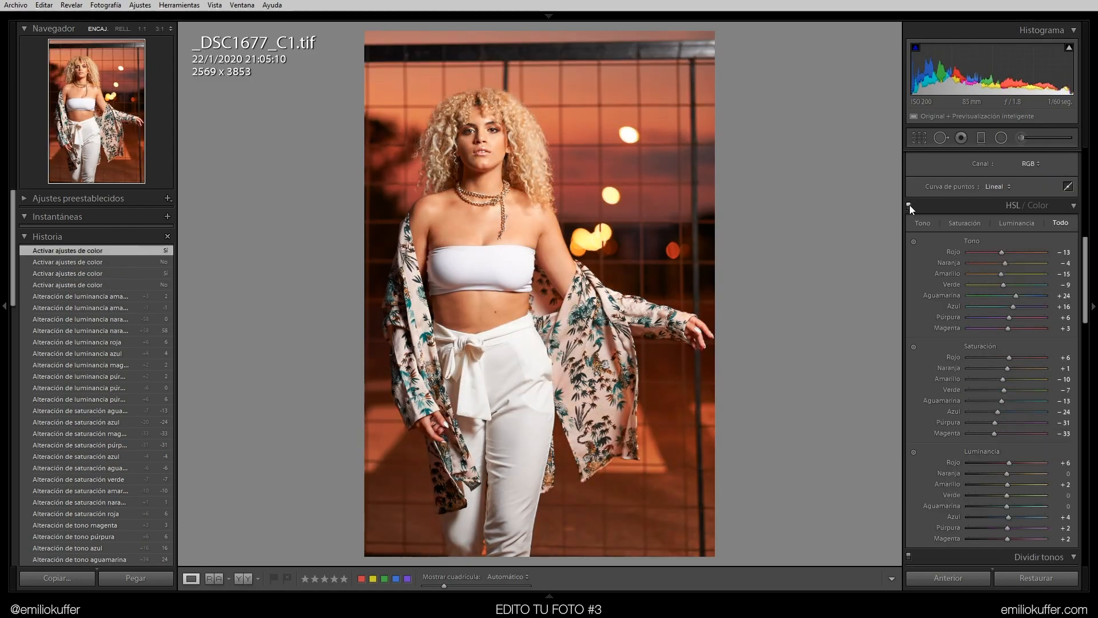
pyautogui.scroll(3, 1011, 317)
pyautogui.scroll(-3, 1011, 316)
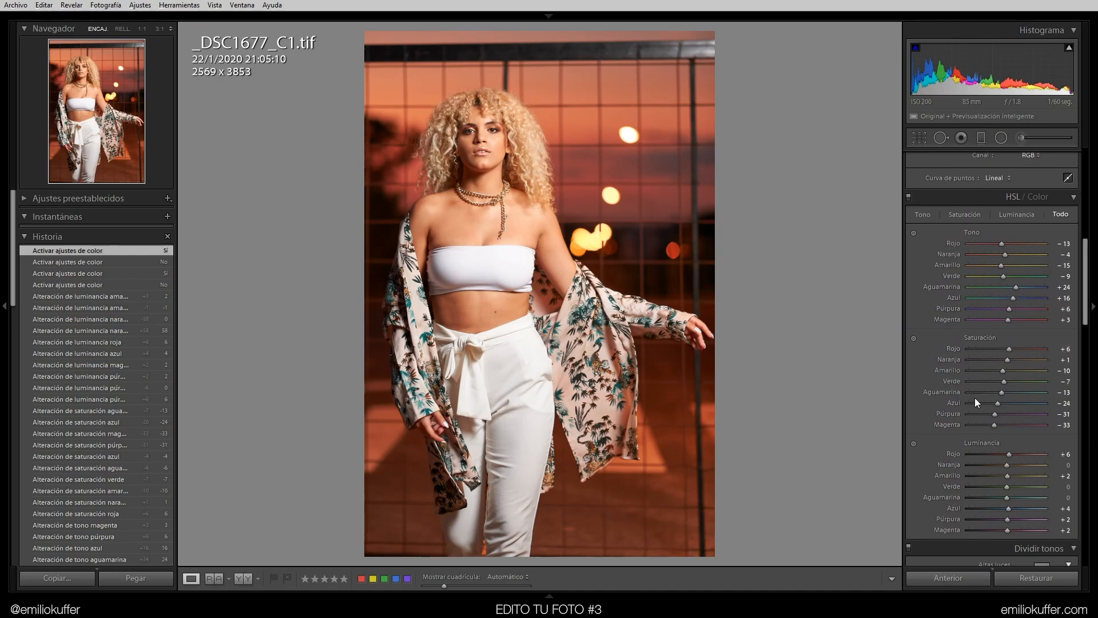
pyautogui.click(1091, 271)
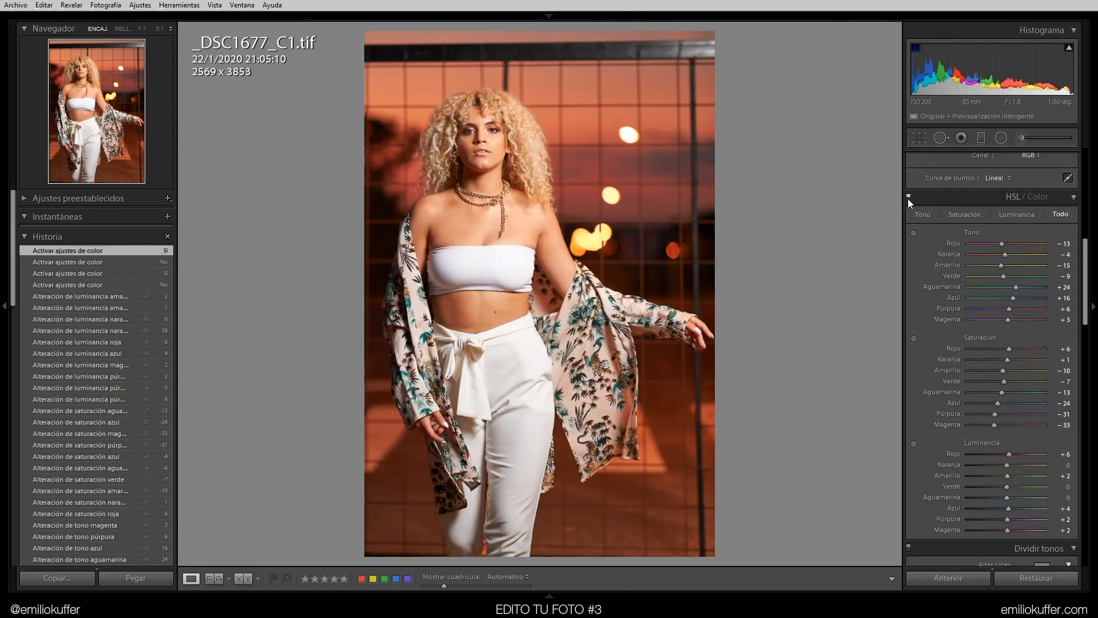
pyautogui.click(908, 198)
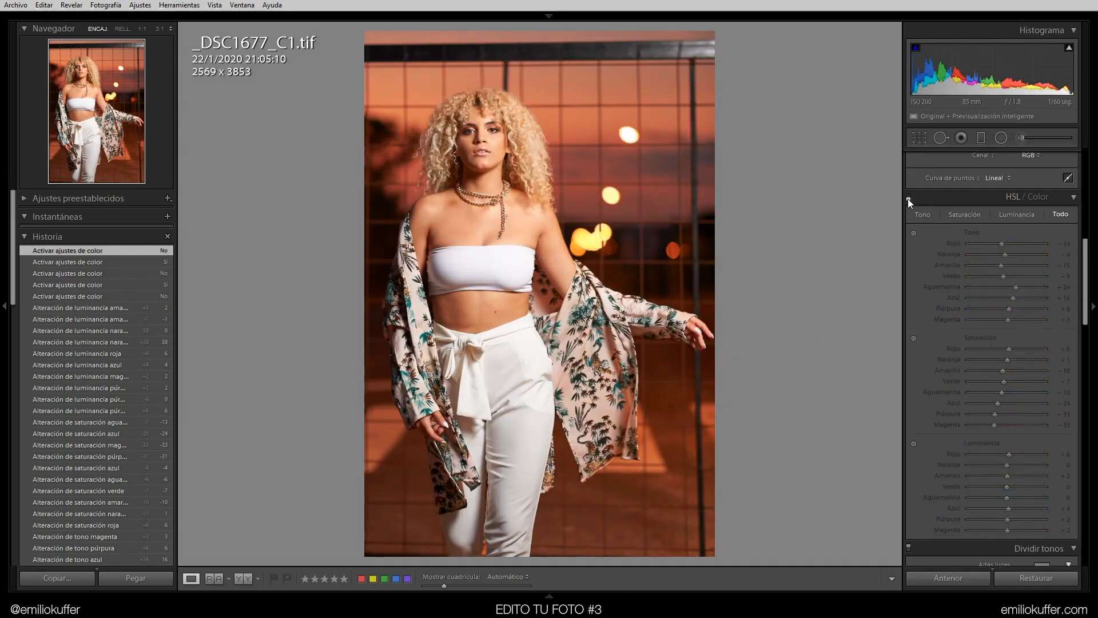
pyautogui.click(909, 198)
# Zoom to fill on the upper body and toggle the HSL/Color panel on and off again to compare
pyautogui.click(123, 29)
pyautogui.moveTo(77, 70); pyautogui.dragTo(145, 86)
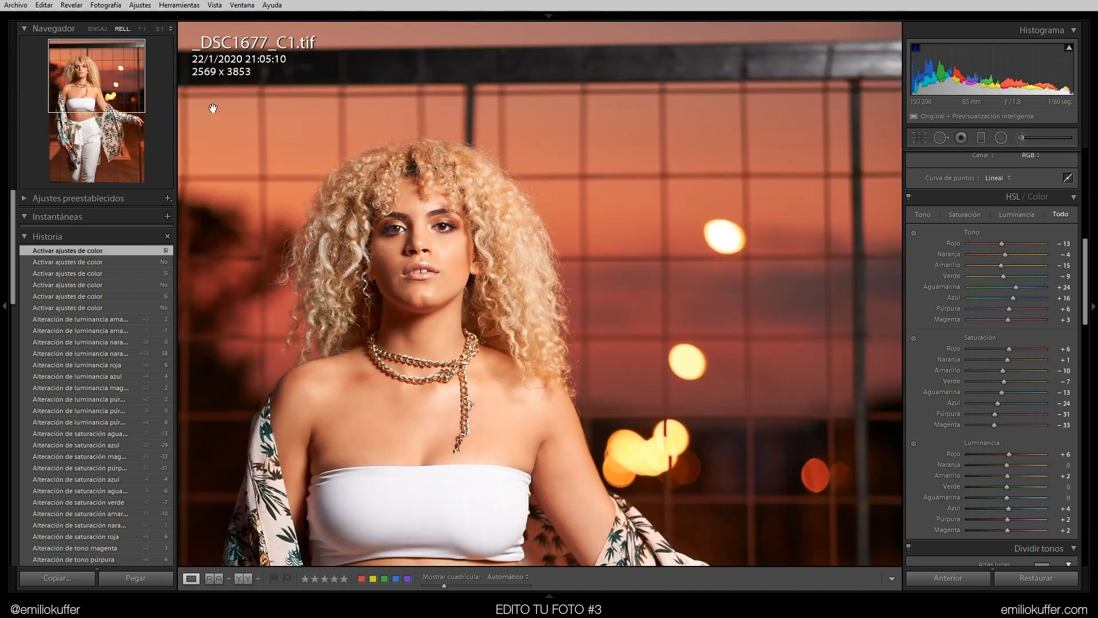
pyautogui.click(910, 198)
pyautogui.click(910, 198)
pyautogui.click(908, 198)
pyautogui.click(909, 198)
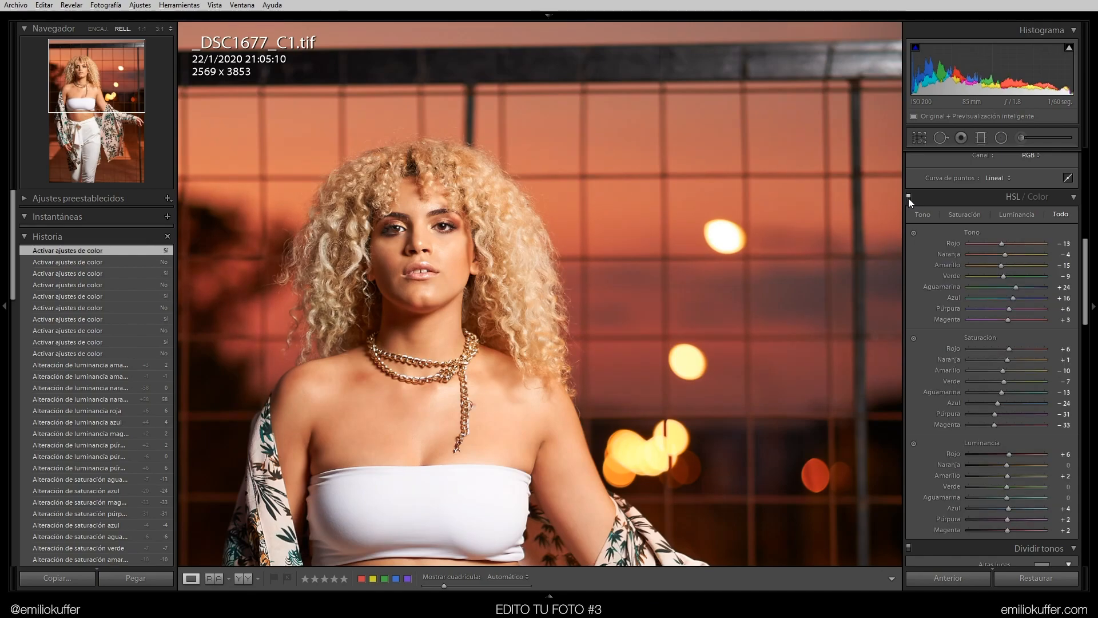
pyautogui.click(908, 198)
pyautogui.click(908, 198)
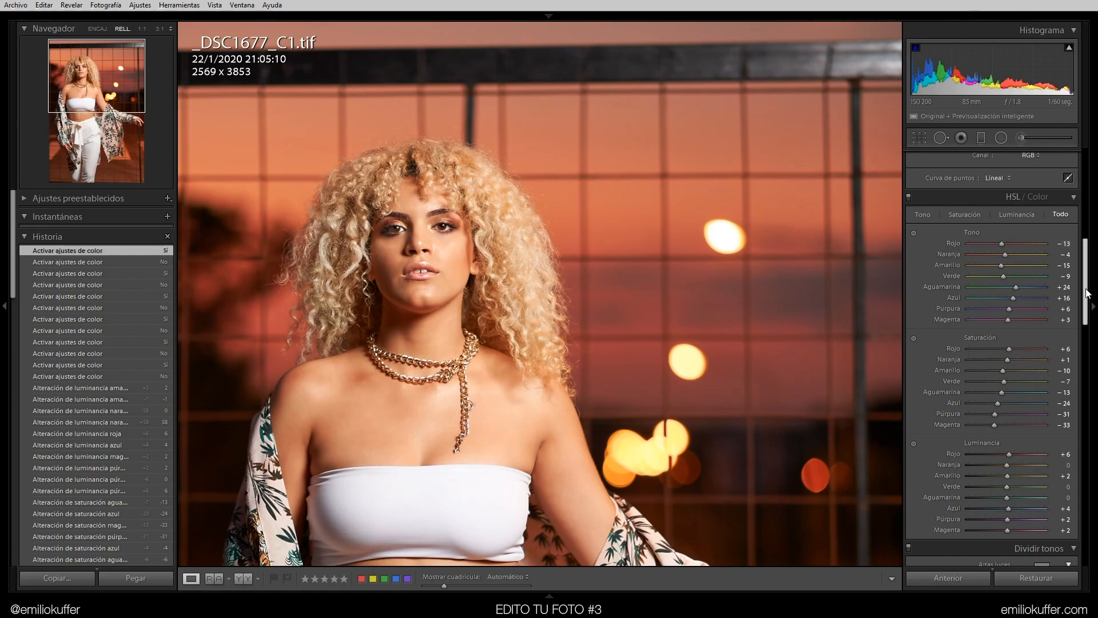
pyautogui.scroll(2, 1090, 286)
pyautogui.click(908, 232)
pyautogui.click(908, 232)
pyautogui.scroll(4, 1087, 275)
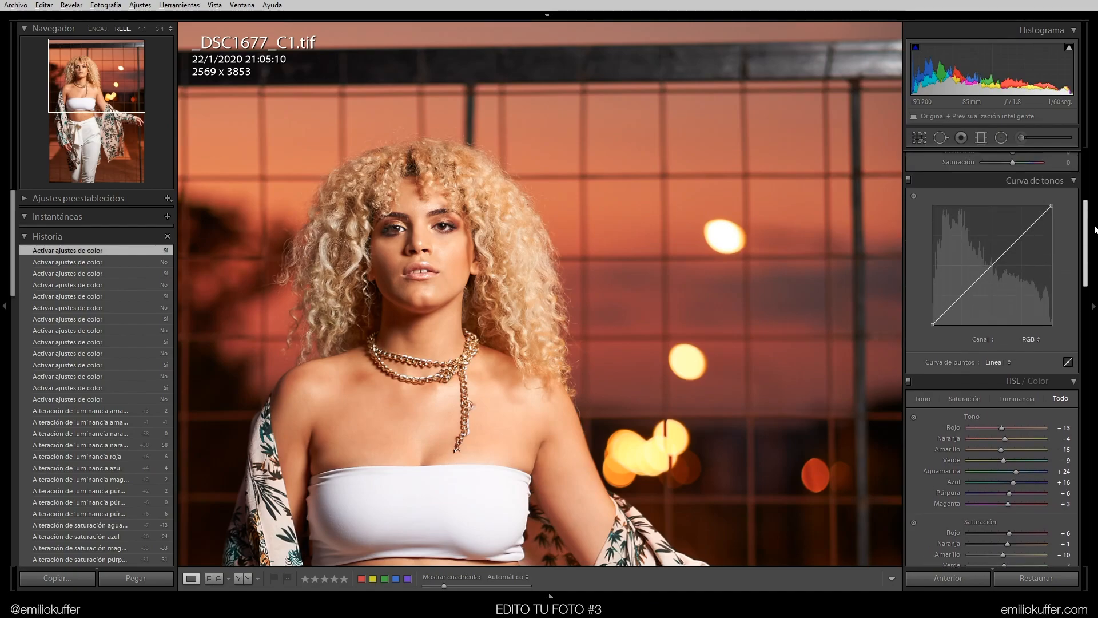
pyautogui.click(98, 29)
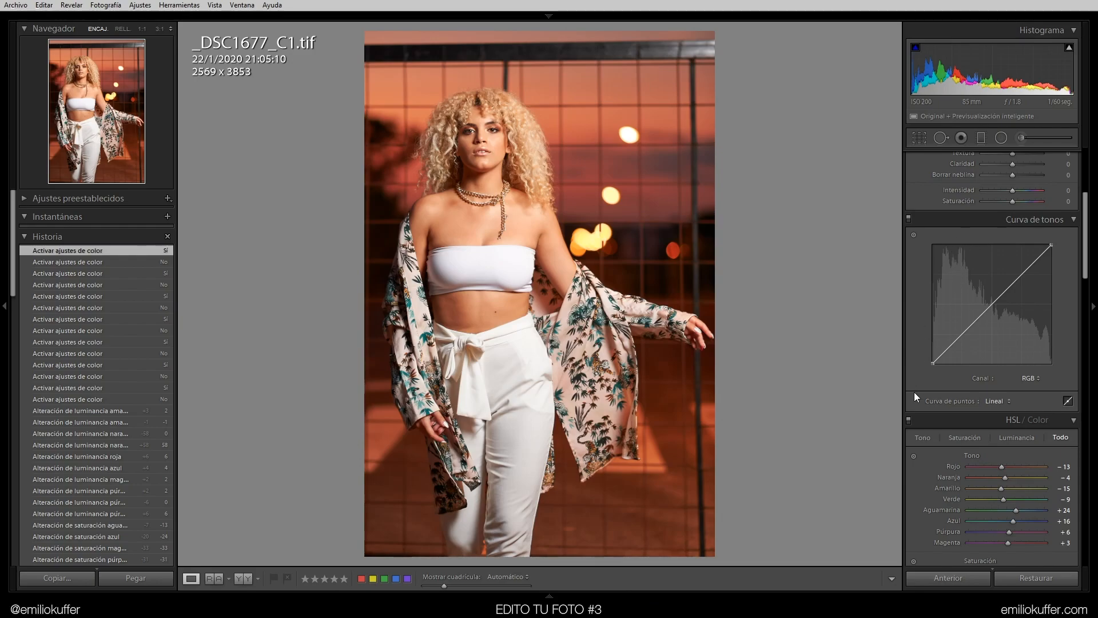
# Add a midtone point on the tone curve with its targeted adjustment tool, nudging it slightly
pyautogui.click(914, 234)
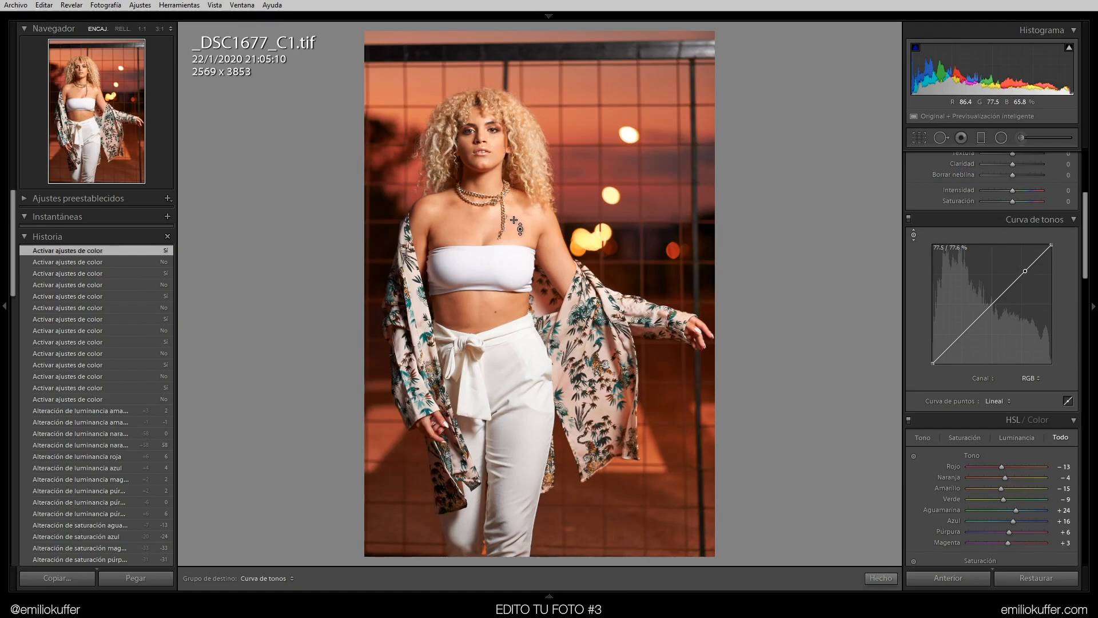
pyautogui.click(914, 234)
pyautogui.click(914, 234)
pyautogui.click(914, 234)
pyautogui.moveTo(1019, 278); pyautogui.dragTo(1014, 277)
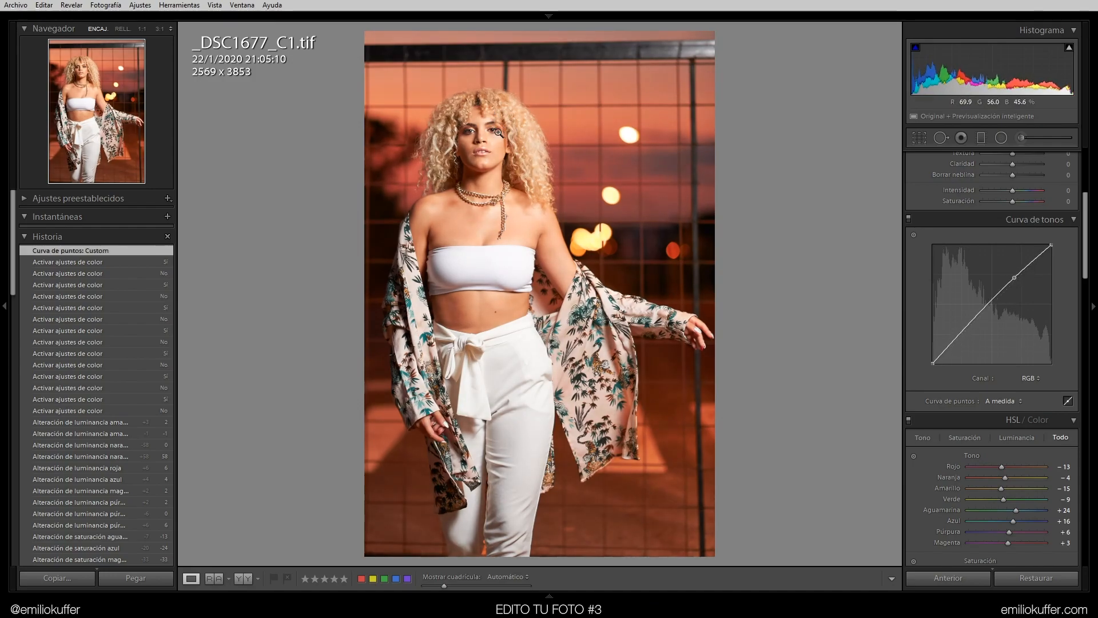
# Nudge the upper midtone point on the tone curve and add a shadow point slightly raised
pyautogui.moveTo(1012, 280); pyautogui.dragTo(1014, 278)
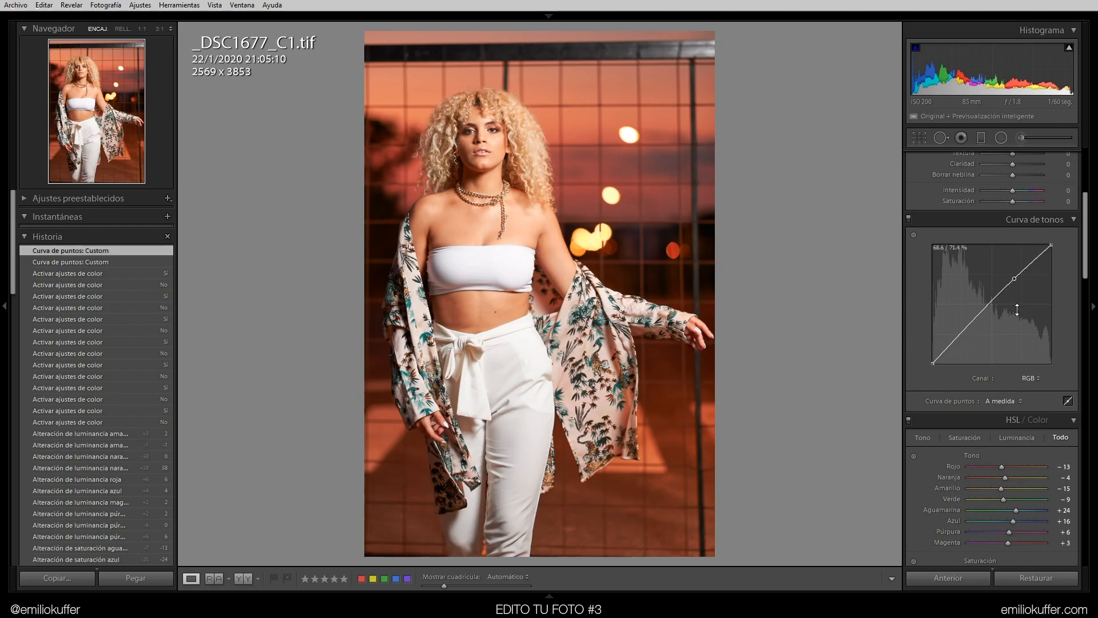
pyautogui.moveTo(940, 354); pyautogui.dragTo(950, 348)
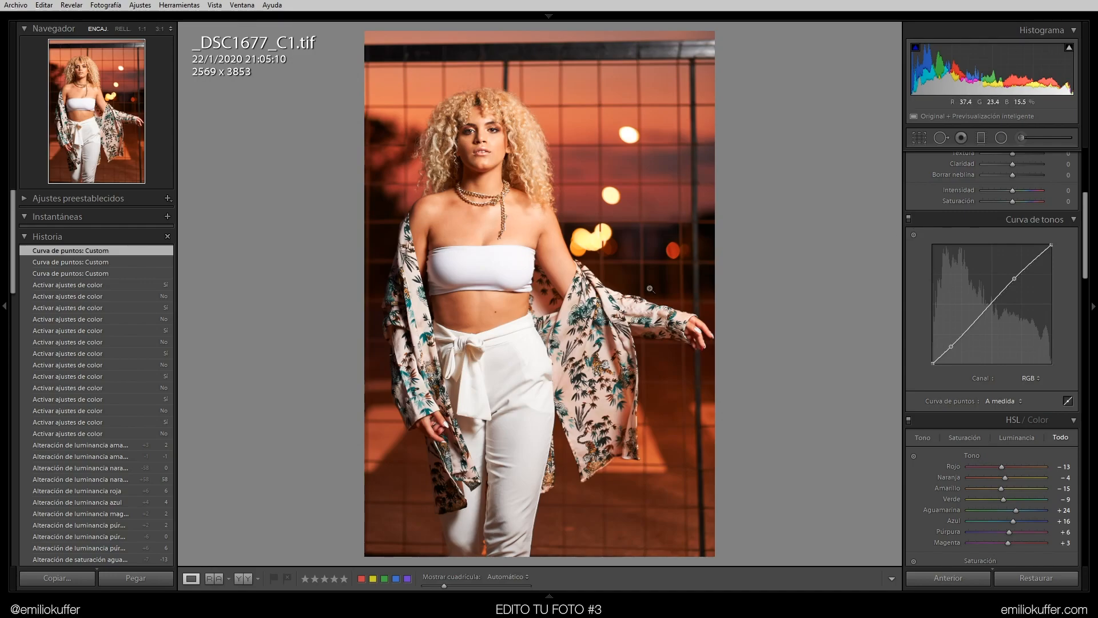
# Toggle the tone curve's targeted adjustment and the tone curve panel on and off to compare the image
pyautogui.click(914, 234)
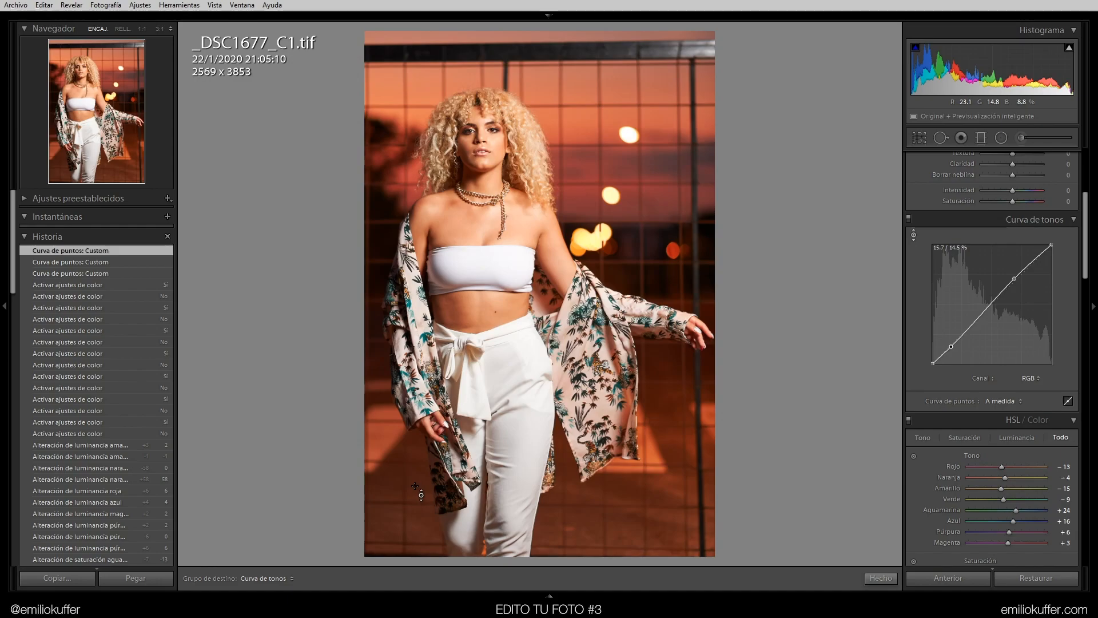
pyautogui.click(913, 235)
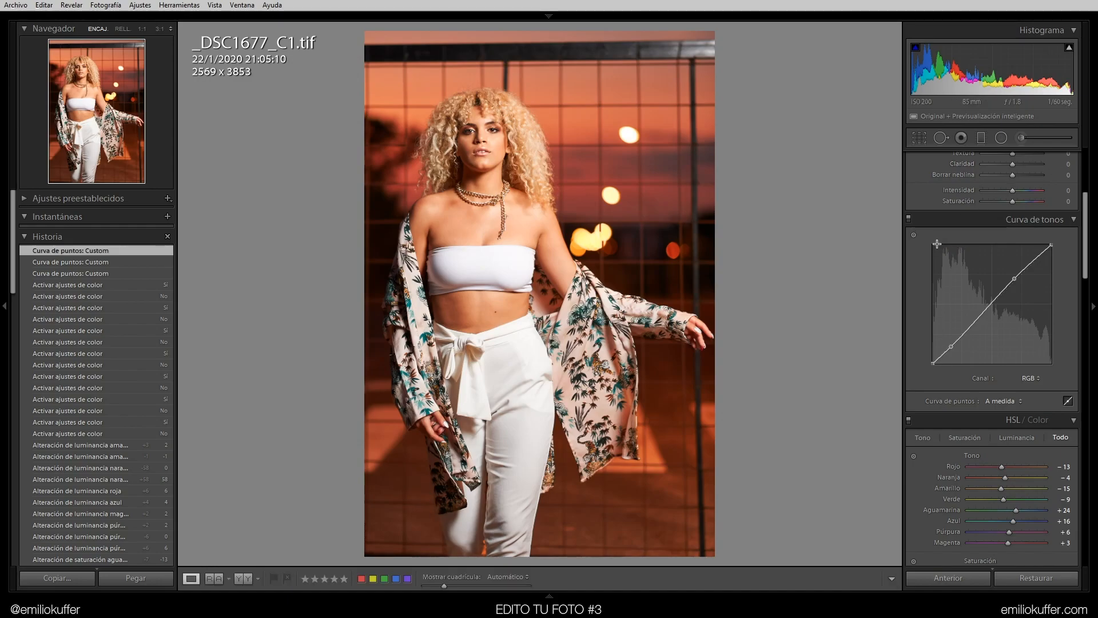
pyautogui.click(909, 219)
pyautogui.click(909, 218)
pyautogui.click(909, 218)
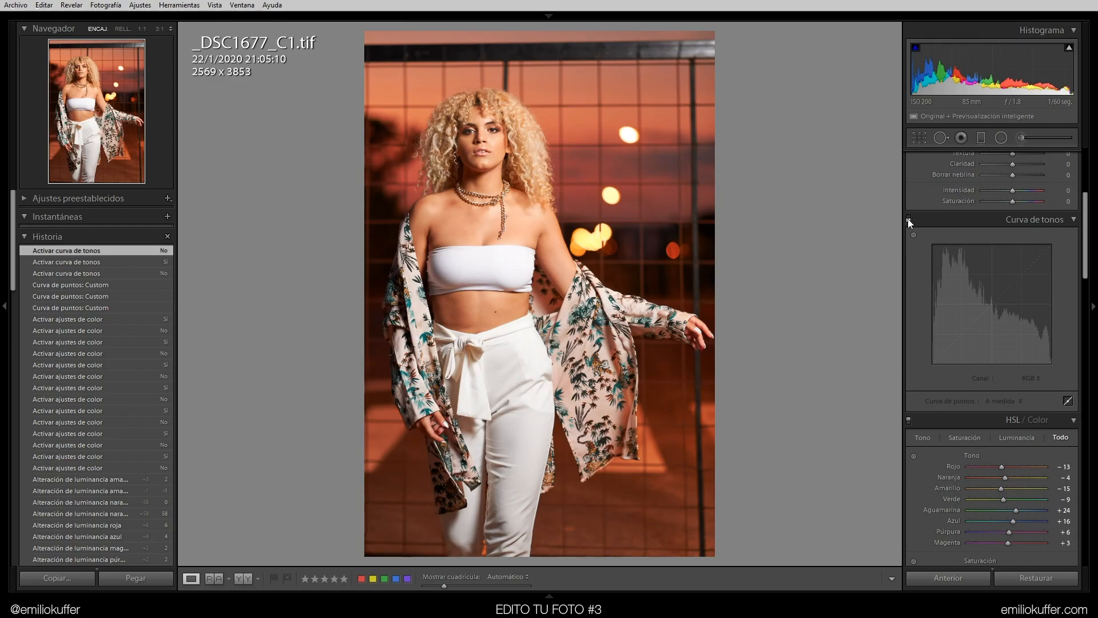
pyautogui.click(909, 219)
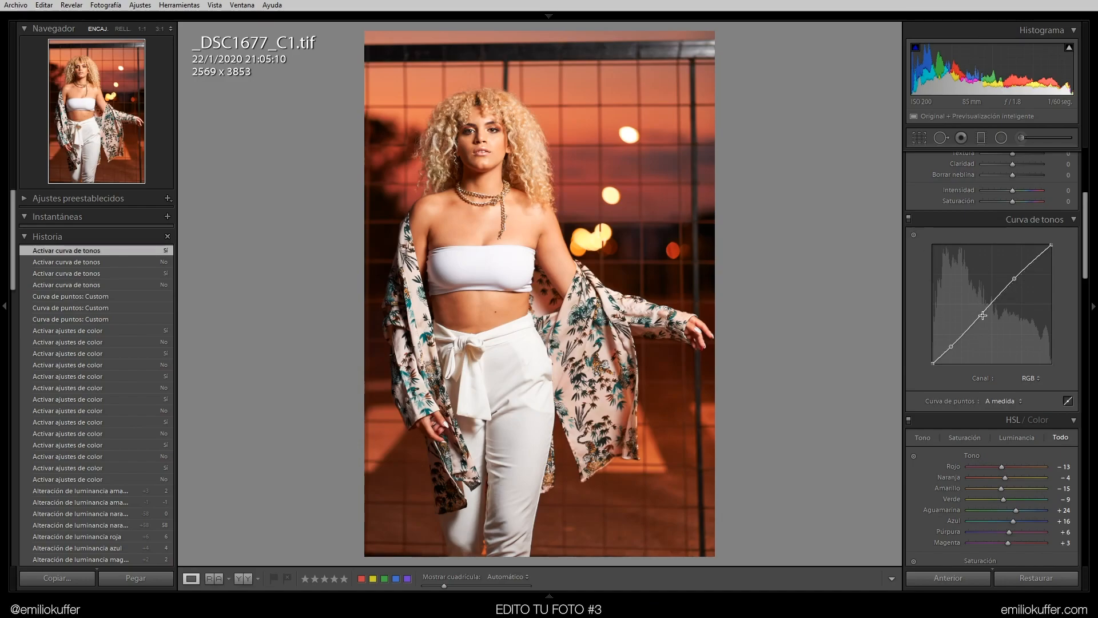
# Add a lower-midtone point to the tone curve and pull the shadow point slightly down
pyautogui.moveTo(979, 317)
pyautogui.mouseDown()
pyautogui.moveTo(983, 331)
pyautogui.moveTo(979, 299)
pyautogui.moveTo(981, 317)
pyautogui.mouseUp()
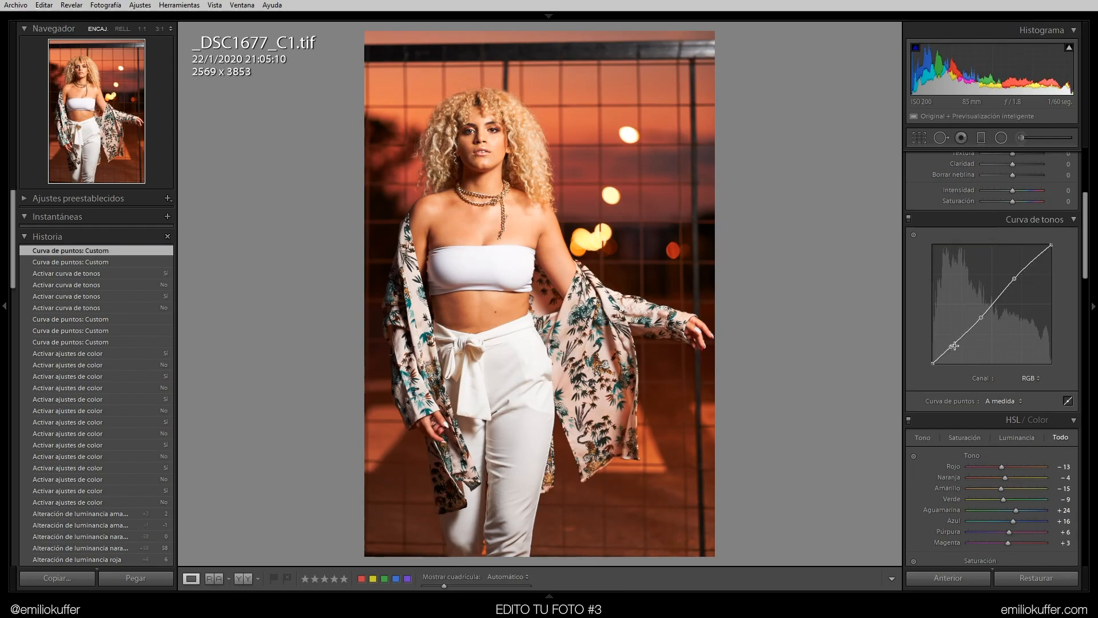
pyautogui.click(908, 218)
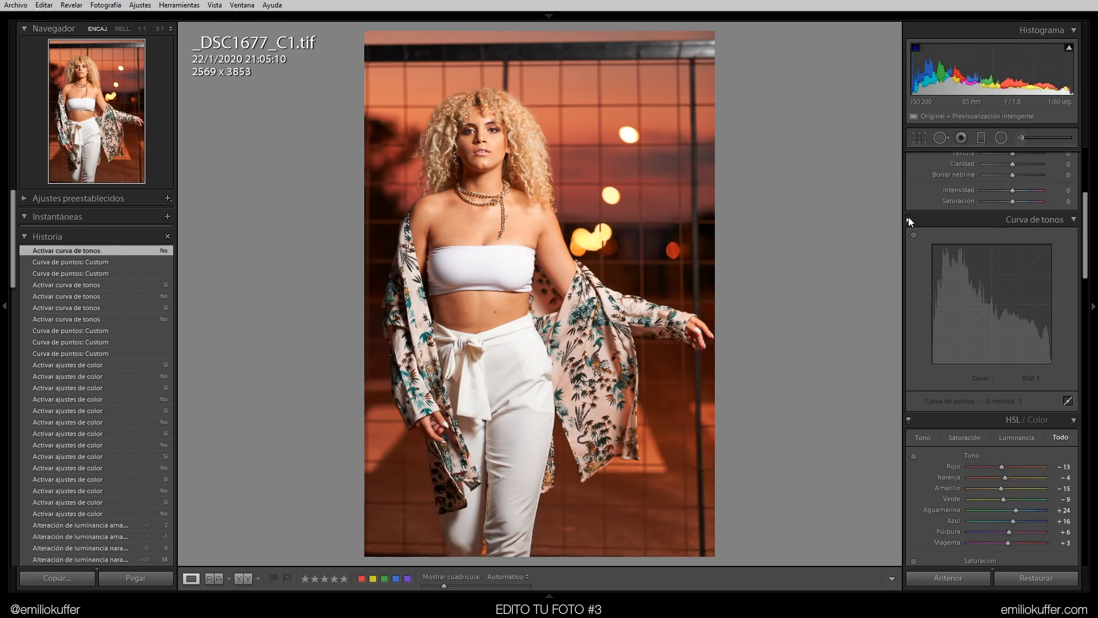
pyautogui.click(908, 218)
pyautogui.moveTo(952, 347); pyautogui.dragTo(946, 352)
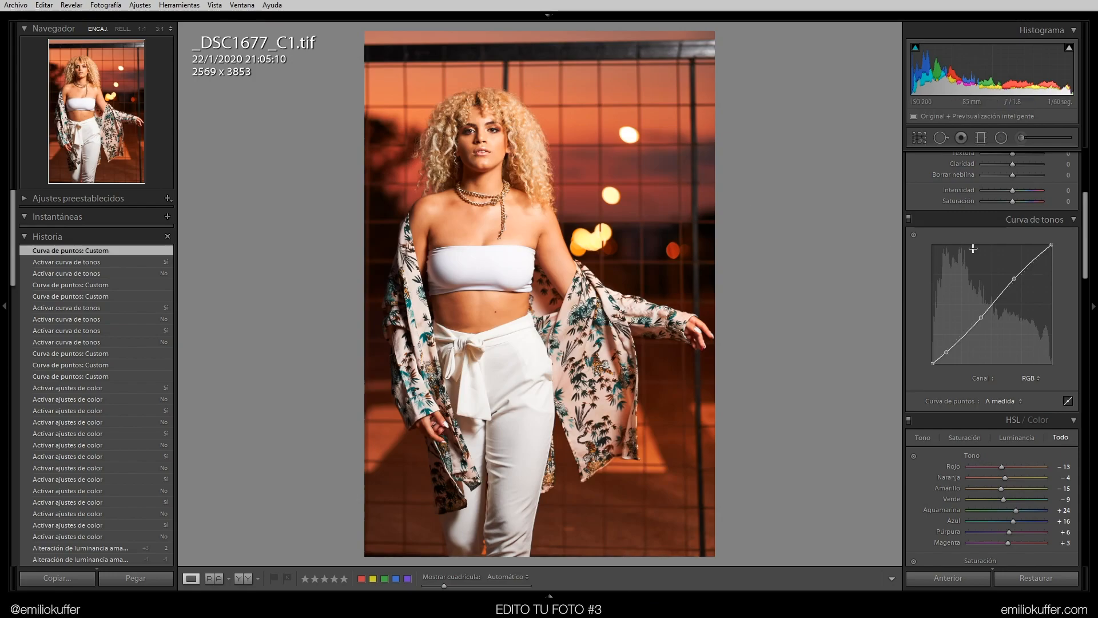
# Raise the tone curve's black endpoint slightly to fade the deepest shadows
pyautogui.moveTo(1057, 244); pyautogui.dragTo(1074, 221)
pyautogui.moveTo(1086, 244); pyautogui.dragTo(1085, 246)
pyautogui.moveTo(1086, 250); pyautogui.dragTo(1053, 247)
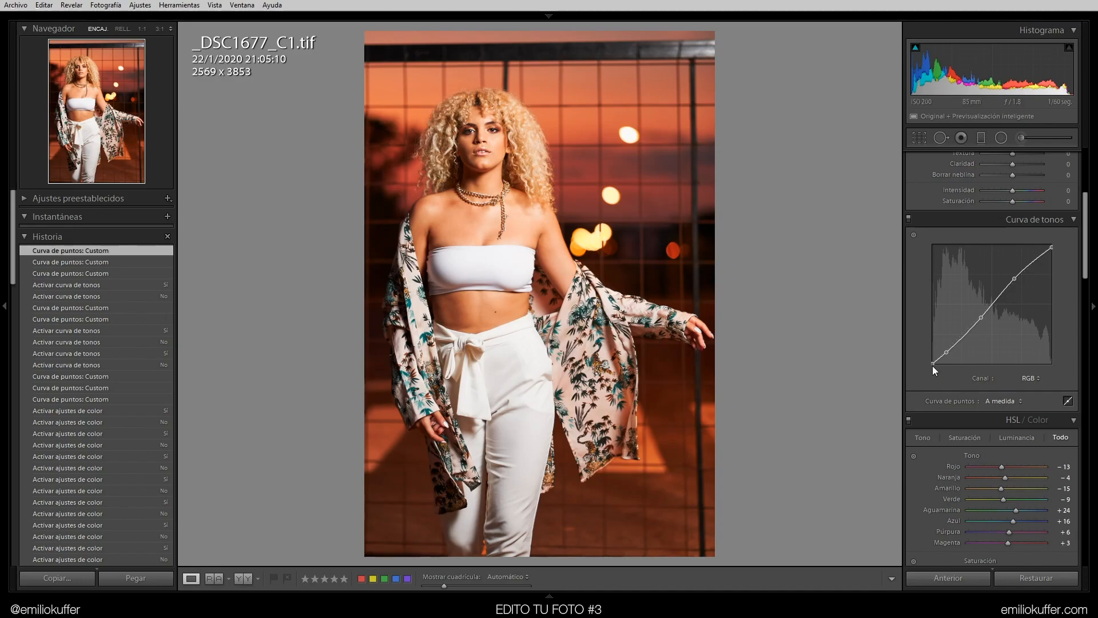
pyautogui.moveTo(926, 362); pyautogui.dragTo(907, 362)
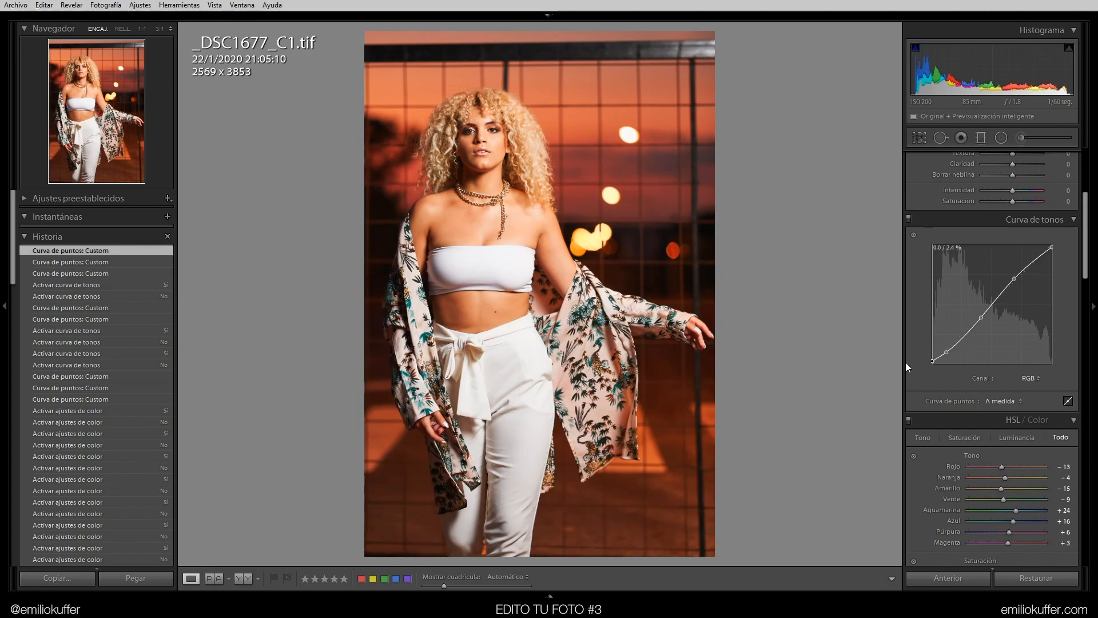
pyautogui.moveTo(905, 362); pyautogui.dragTo(904, 362)
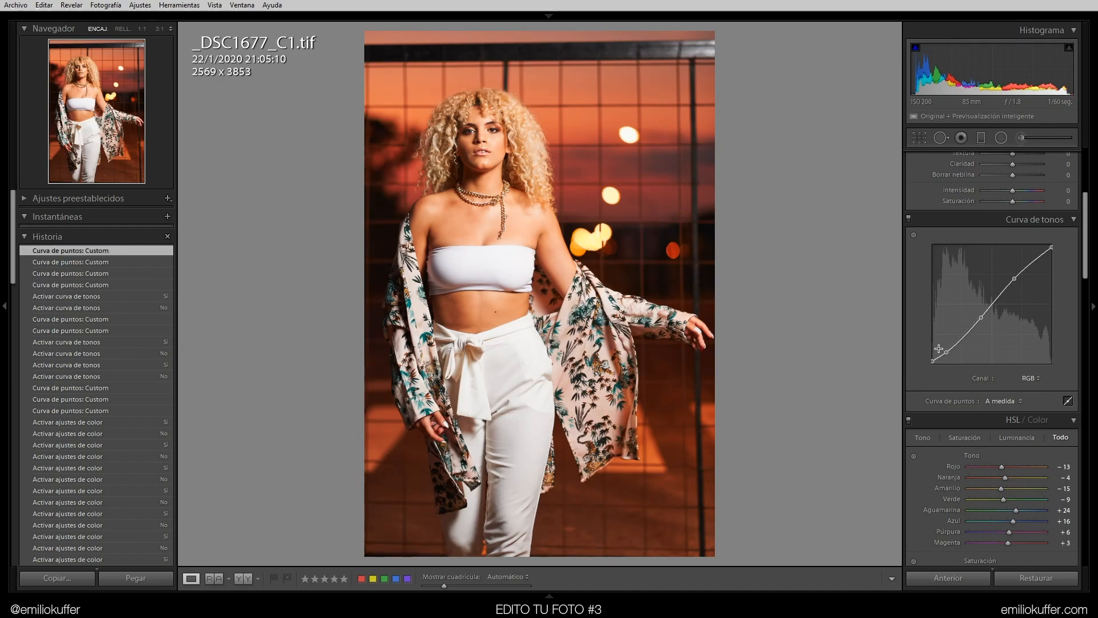
pyautogui.click(925, 362)
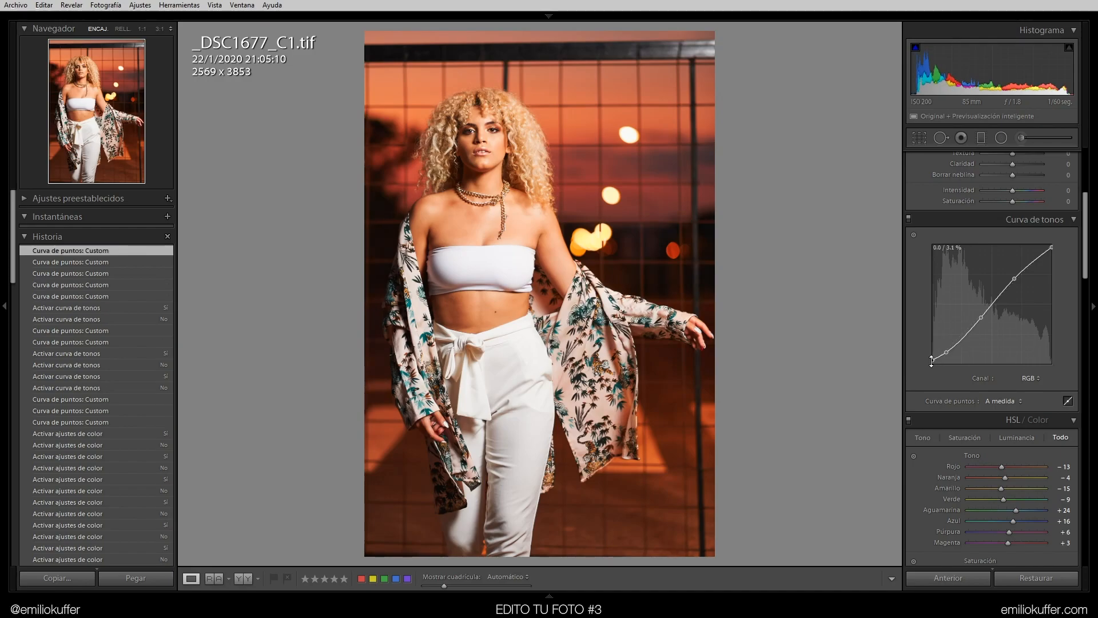
# Toggle the tone curve panel on and off repeatedly to compare the curve's effect
pyautogui.click(908, 220)
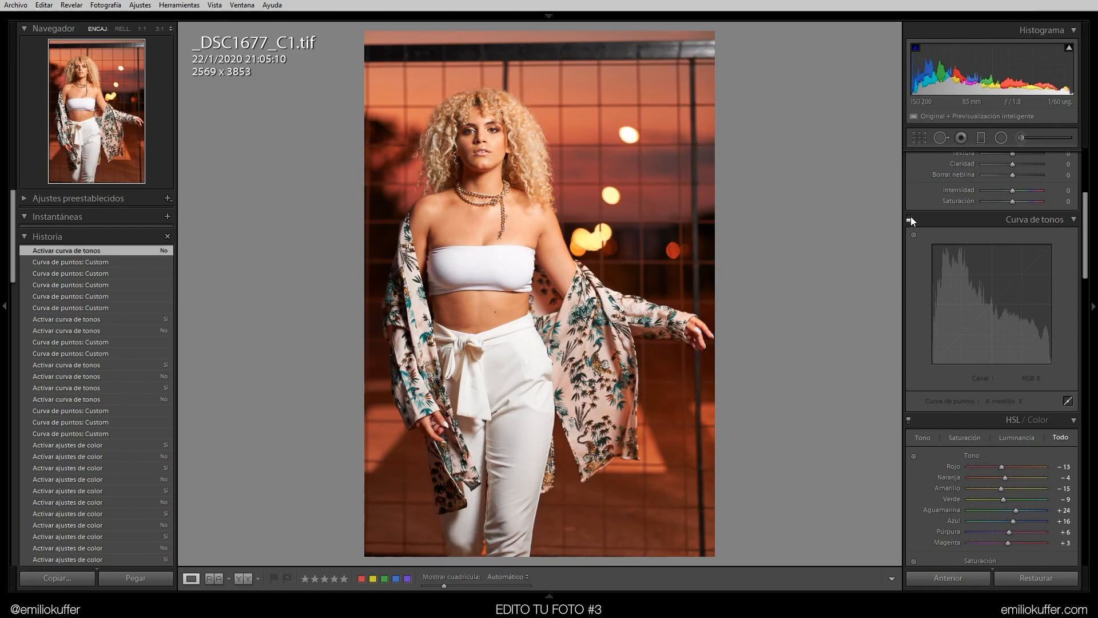
pyautogui.click(910, 217)
pyautogui.click(910, 217)
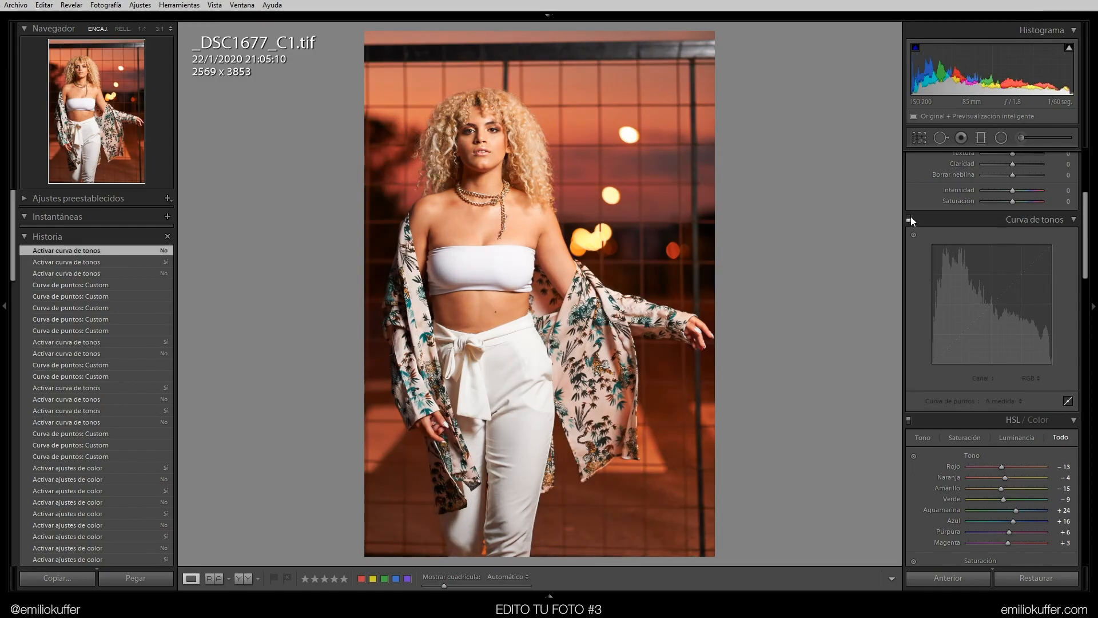
pyautogui.click(912, 217)
pyautogui.click(912, 218)
pyautogui.click(911, 217)
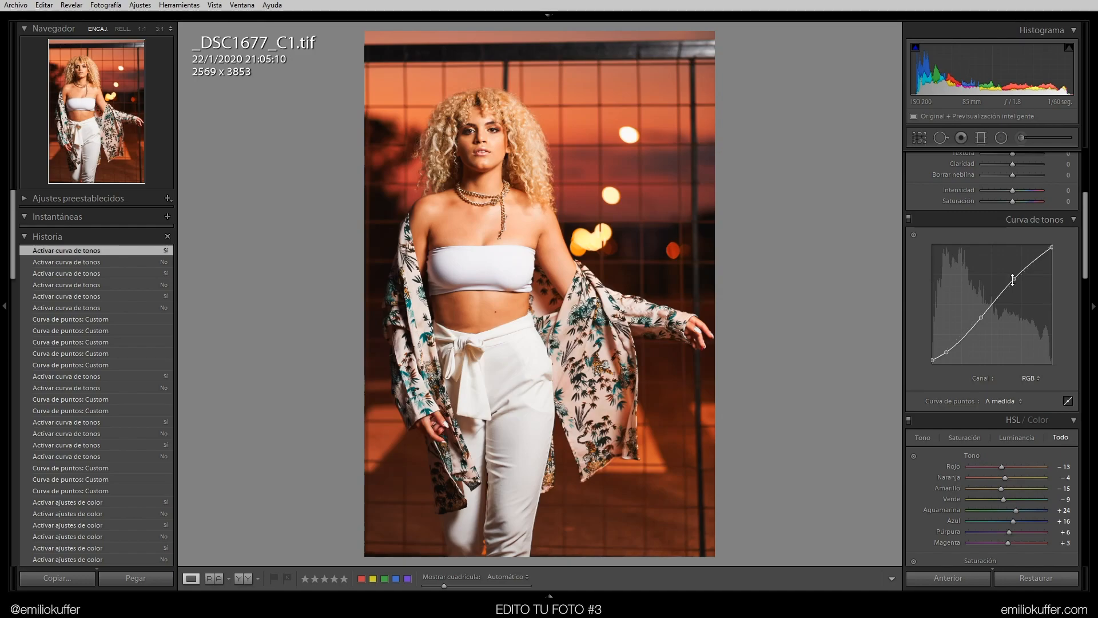
pyautogui.click(908, 218)
pyautogui.click(908, 218)
pyautogui.click(909, 218)
pyautogui.click(908, 217)
pyautogui.click(908, 218)
pyautogui.click(908, 218)
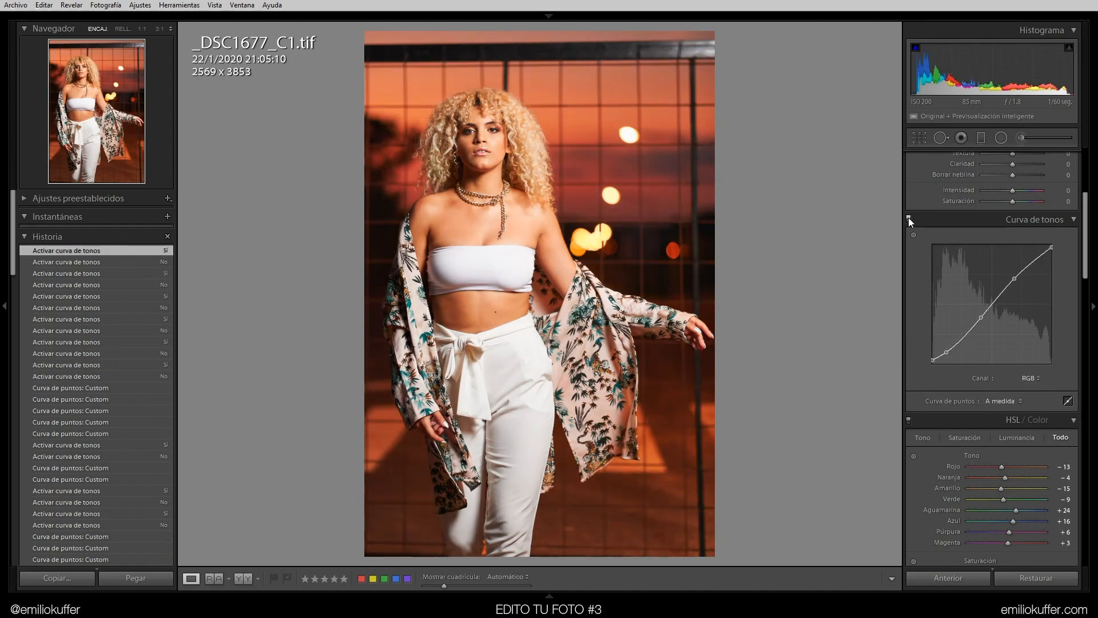
pyautogui.click(908, 218)
pyautogui.click(908, 218)
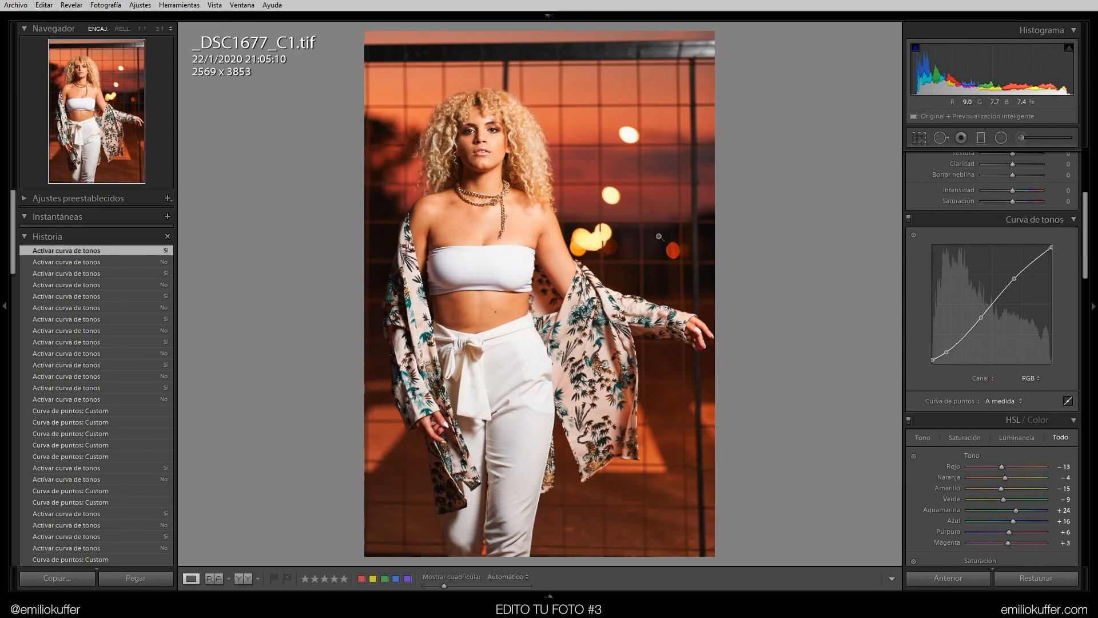
# Zoom to 1:1 on the face, toggle the tone curve to compare, and return to the full view
pyautogui.click(472, 128)
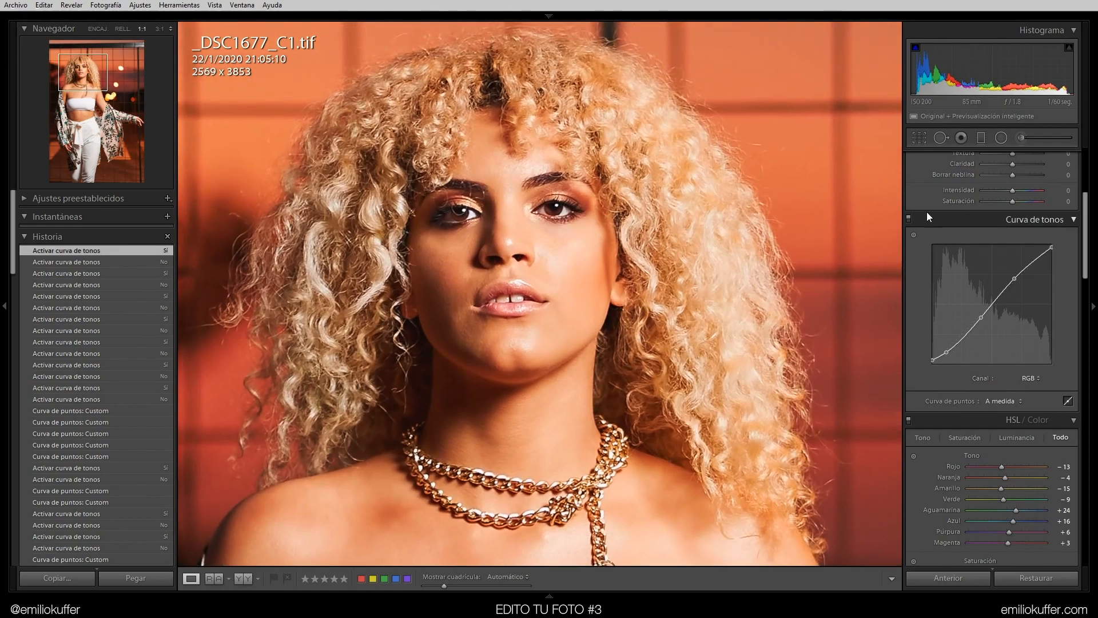
pyautogui.click(908, 218)
pyautogui.click(909, 218)
pyautogui.press('z')
# Set Saturación to -10 and Altas luces to -10 in the basic tone settings
pyautogui.scroll(5, 1087, 258)
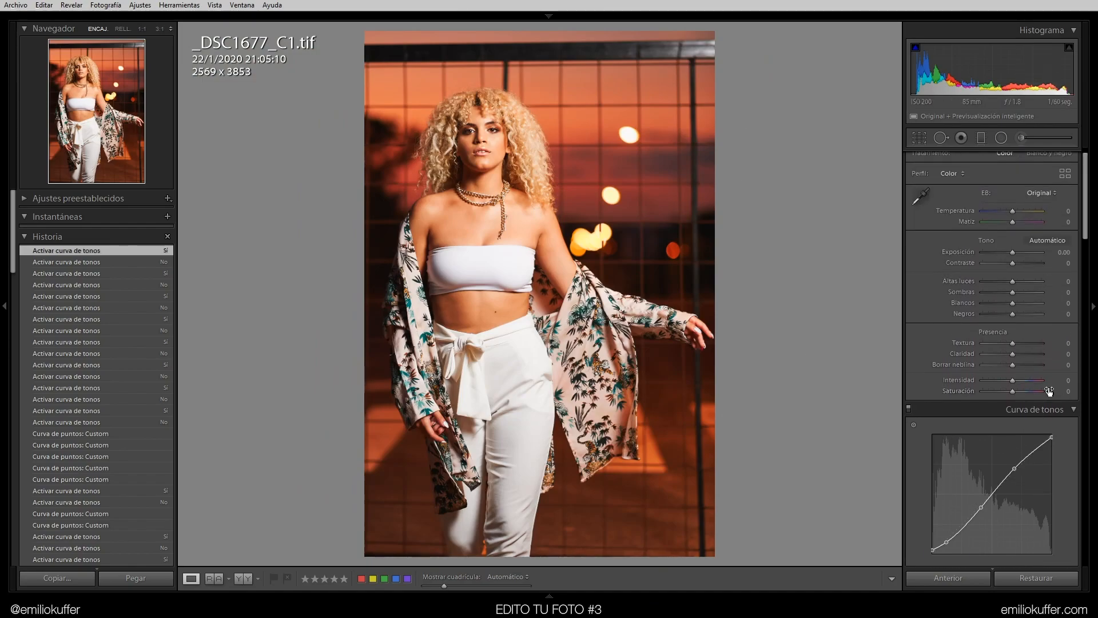
pyautogui.moveTo(1013, 393); pyautogui.dragTo(1009, 392)
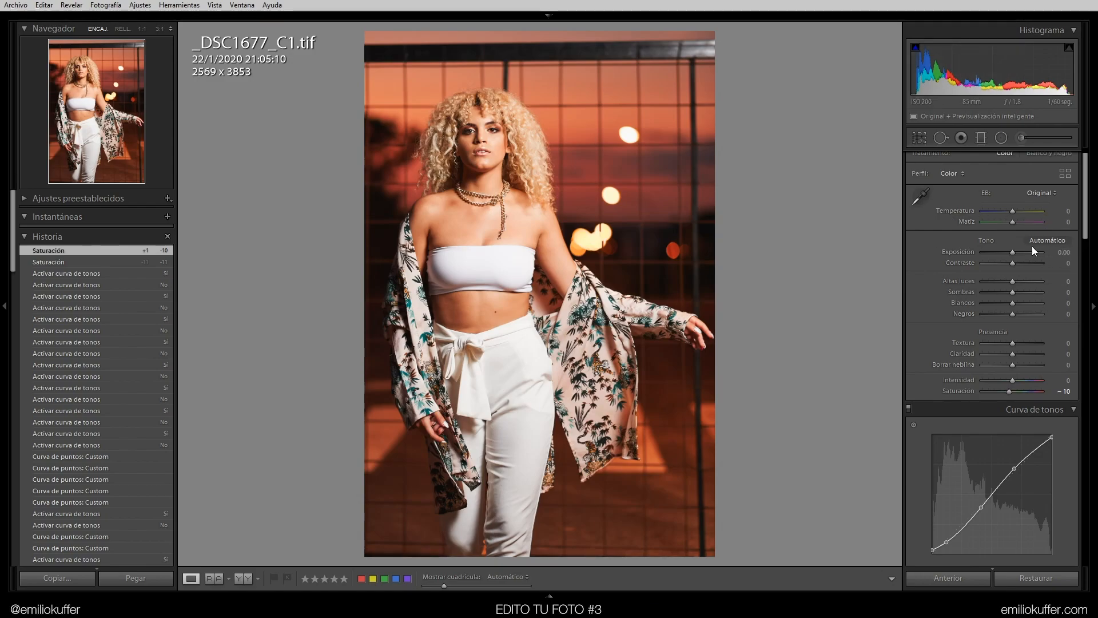
pyautogui.moveTo(1012, 282); pyautogui.dragTo(1062, 290)
pyautogui.click(1062, 282)
pyautogui.write('-10')
pyautogui.press('Return')
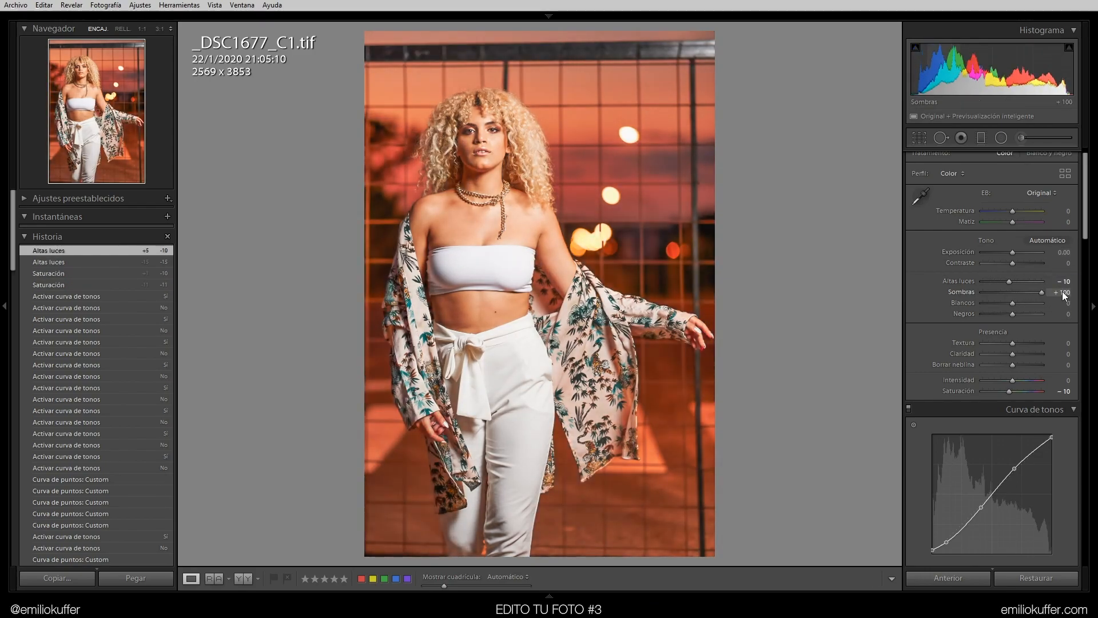
# Reset Sombras to 0 and set Blancos to -2
pyautogui.doubleClick(1044, 291)
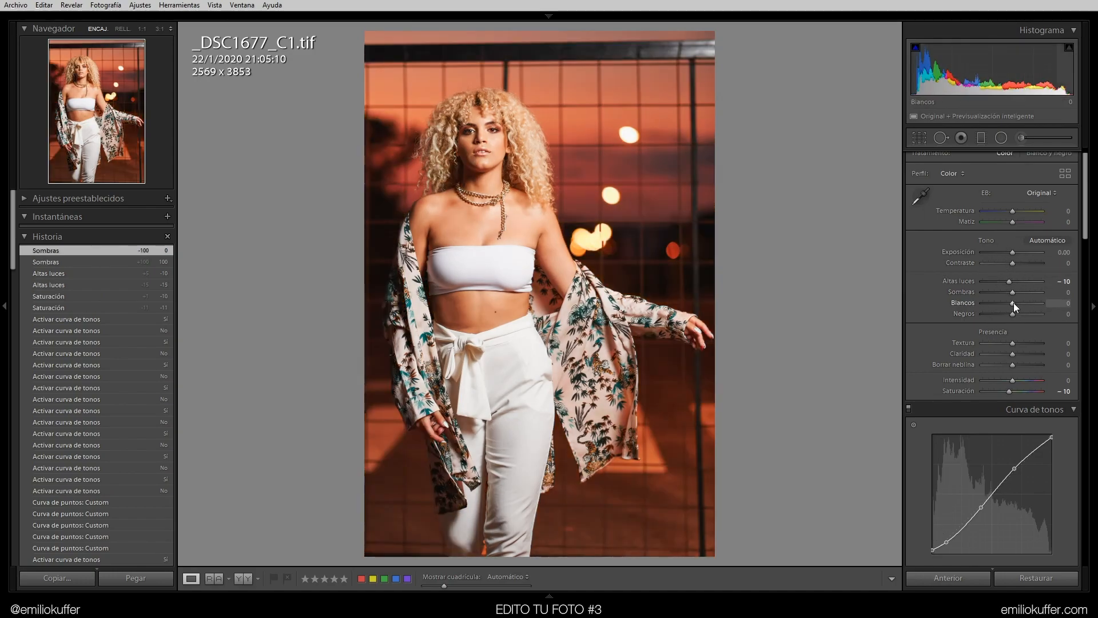
pyautogui.moveTo(1016, 303); pyautogui.dragTo(1027, 304)
pyautogui.doubleClick(1027, 305)
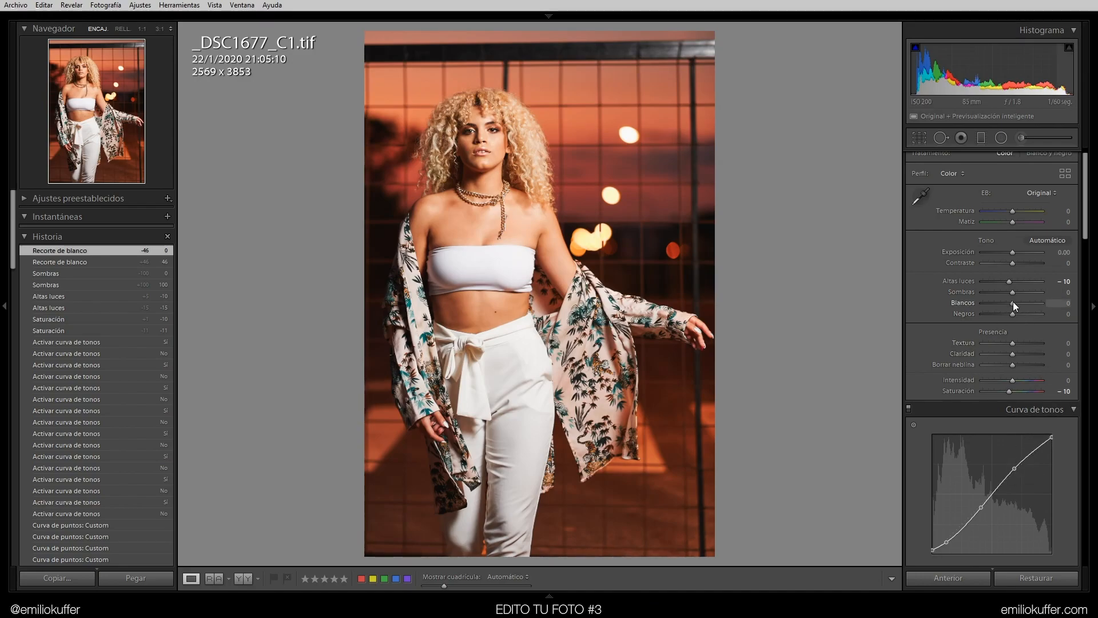
pyautogui.moveTo(1013, 303)
pyautogui.mouseDown()
pyautogui.moveTo(962, 310)
pyautogui.moveTo(1013, 318)
pyautogui.mouseUp()
pyautogui.click(1063, 303)
pyautogui.write('-2')
pyautogui.press('Return')
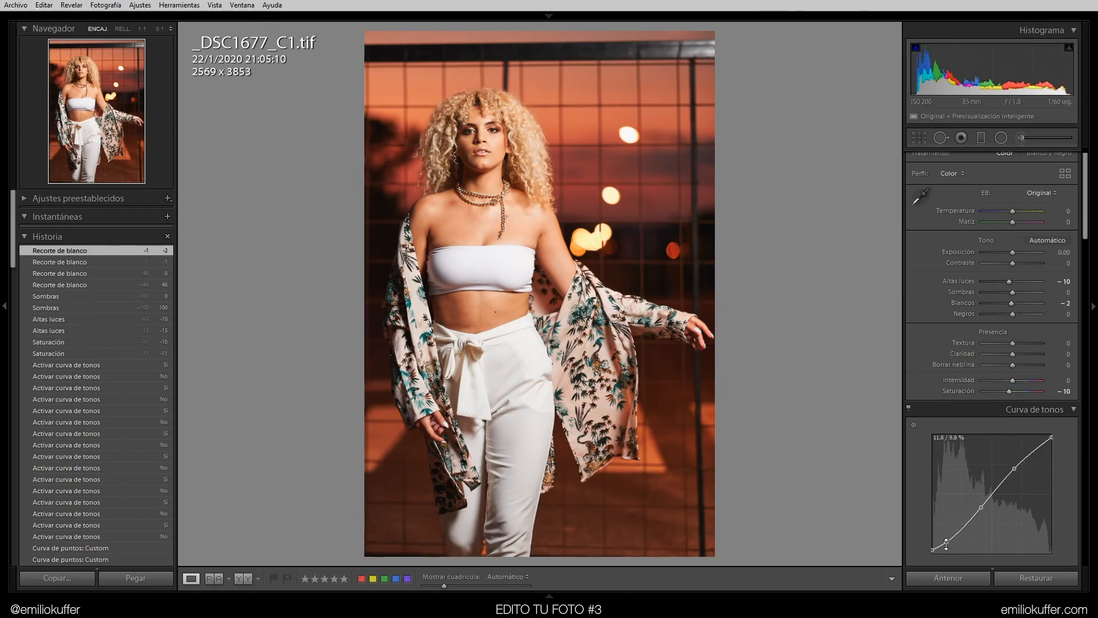
# Set Negros to -2
pyautogui.moveTo(1014, 313)
pyautogui.mouseDown()
pyautogui.moveTo(993, 308)
pyautogui.moveTo(1017, 294)
pyautogui.moveTo(1005, 294)
pyautogui.mouseUp()
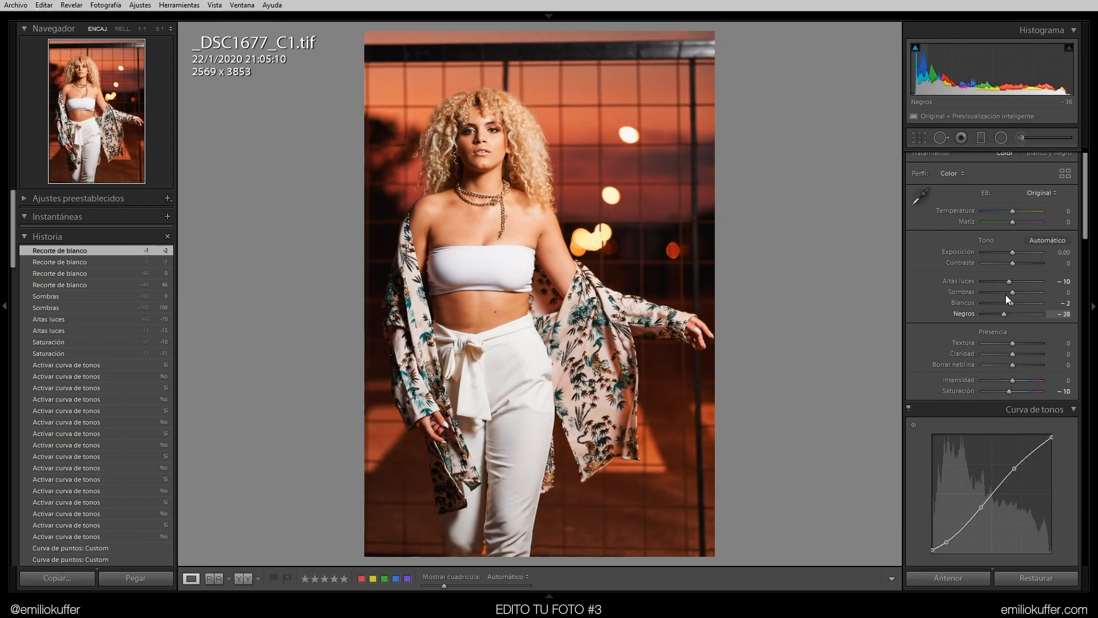
pyautogui.click(1060, 319)
pyautogui.write('-2')
pyautogui.press('Return')
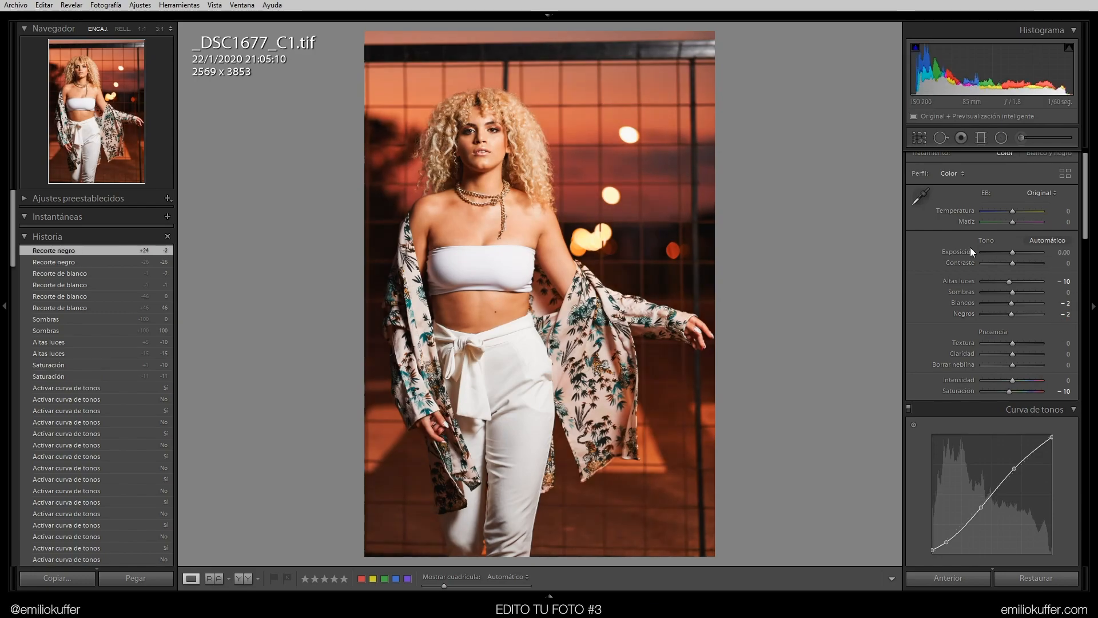
# Toggle the before and after view repeatedly to compare the edits
pyautogui.press('\\')
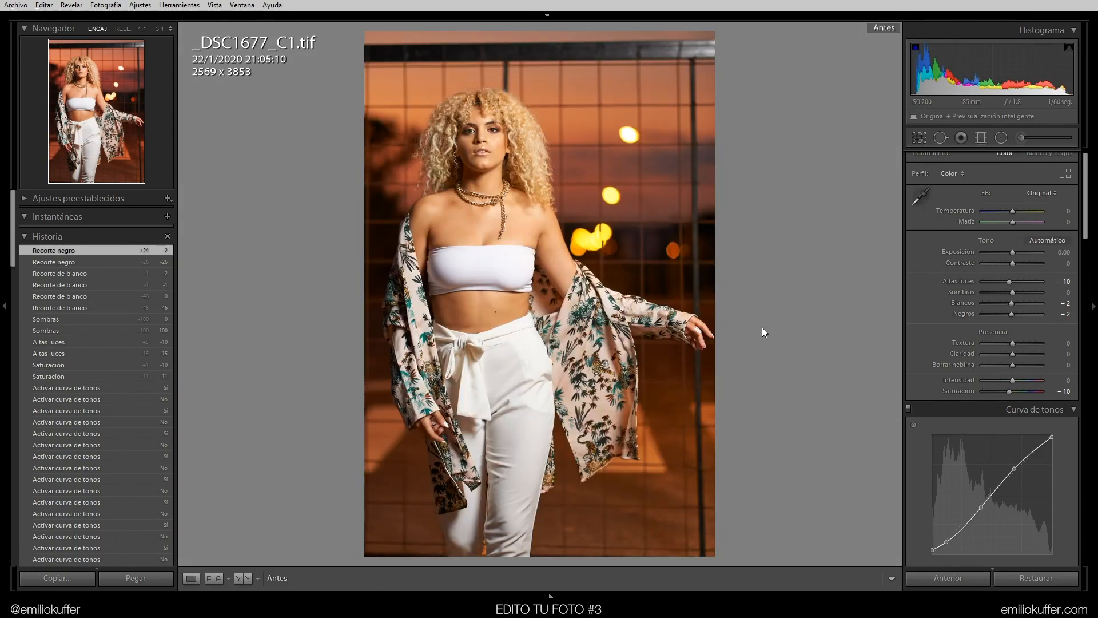
pyautogui.press('\\')
pyautogui.press('\\')
pyautogui.press('\\')
pyautogui.press('\\')
pyautogui.press('\\')
pyautogui.press('\\')
pyautogui.press('\\')
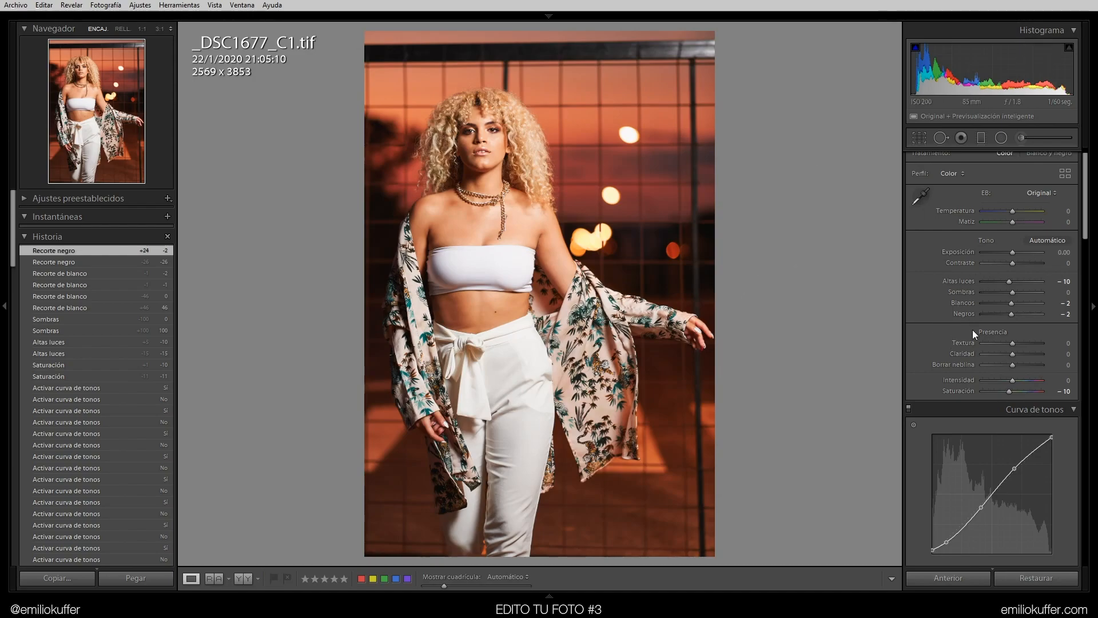
# Set the Rojo hue in the HSL/Color panel to -8
pyautogui.scroll(-6, 972, 330)
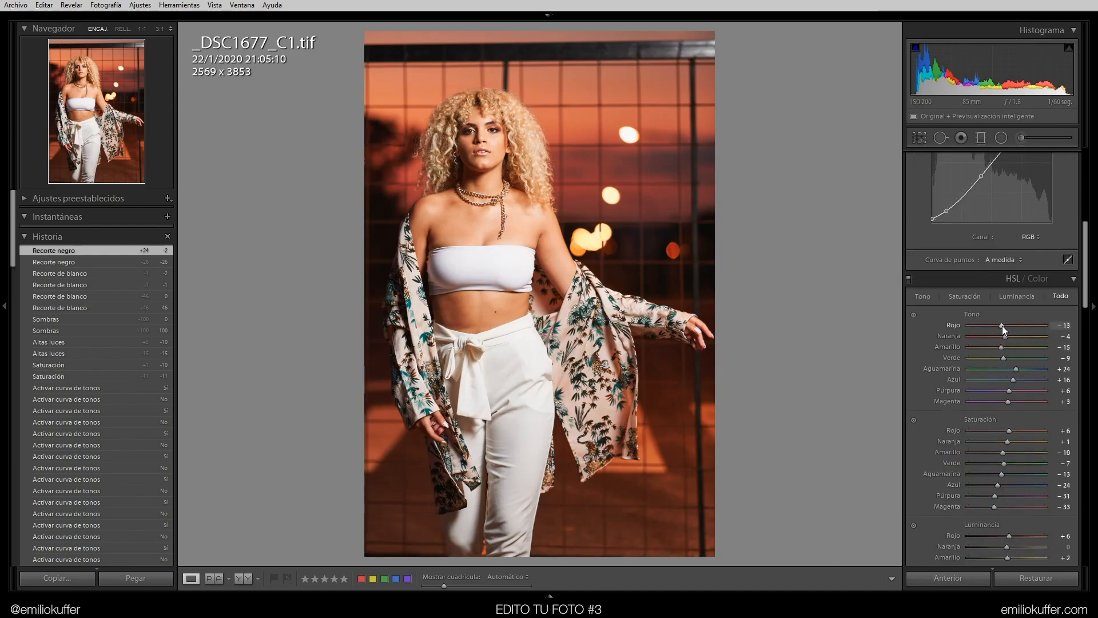
pyautogui.moveTo(1001, 325)
pyautogui.mouseDown()
pyautogui.moveTo(976, 329)
pyautogui.moveTo(1004, 329)
pyautogui.mouseUp()
pyautogui.hotkey('ctrl', 'z')
pyautogui.moveTo(999, 325)
pyautogui.mouseDown()
pyautogui.moveTo(979, 321)
pyautogui.moveTo(1018, 324)
pyautogui.moveTo(1014, 316)
pyautogui.mouseUp()
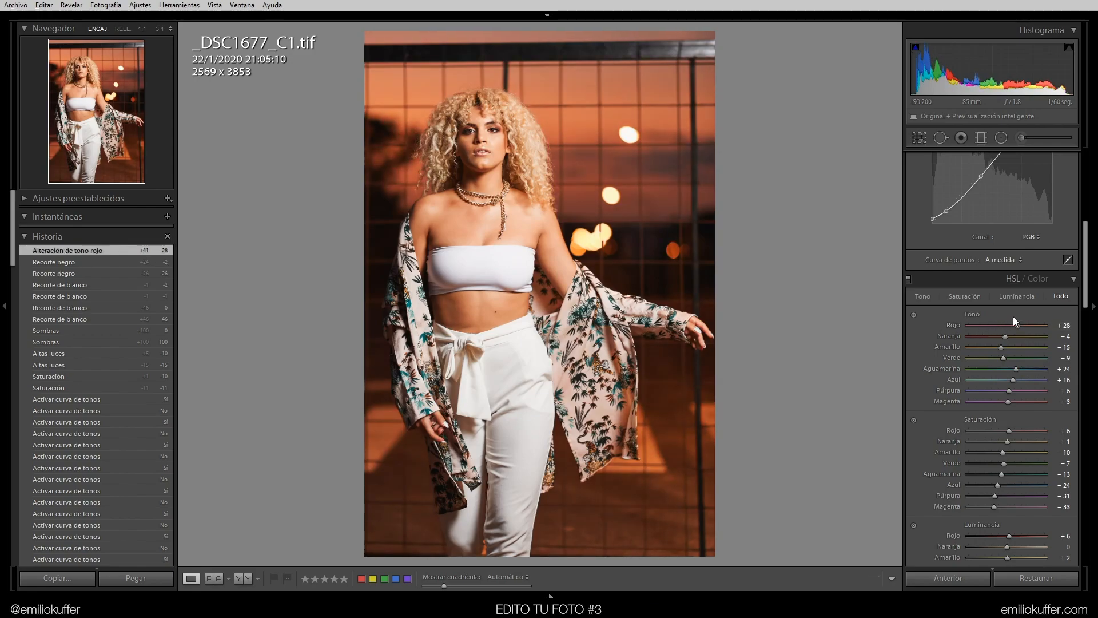
pyautogui.hotkey('ctrl', 'z')
pyautogui.click(1059, 325)
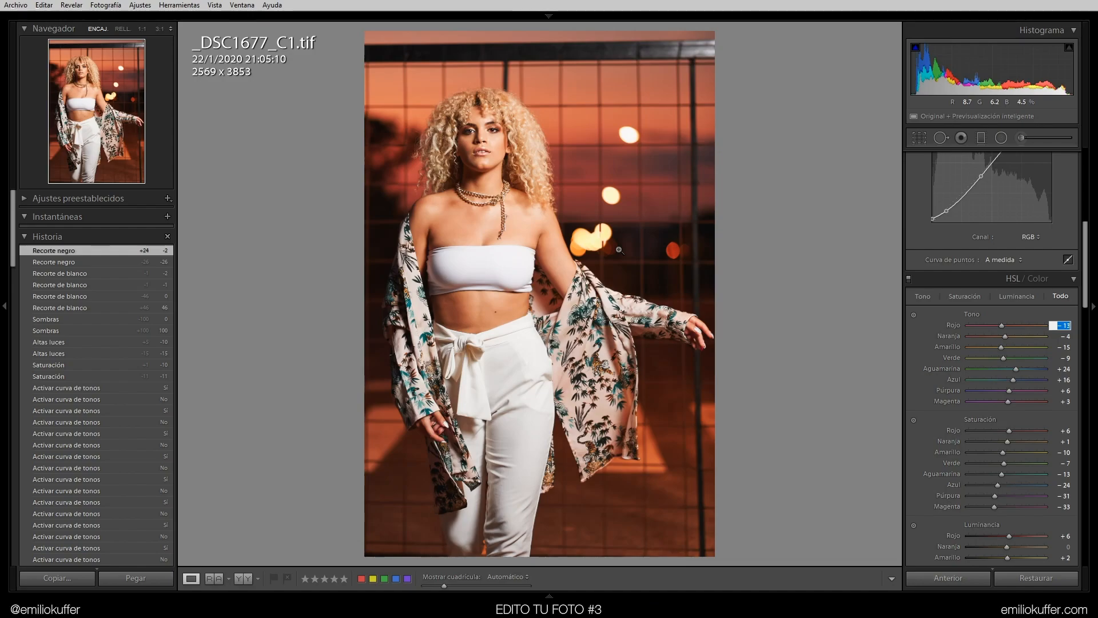
pyautogui.write('-')
pyautogui.press('Return')
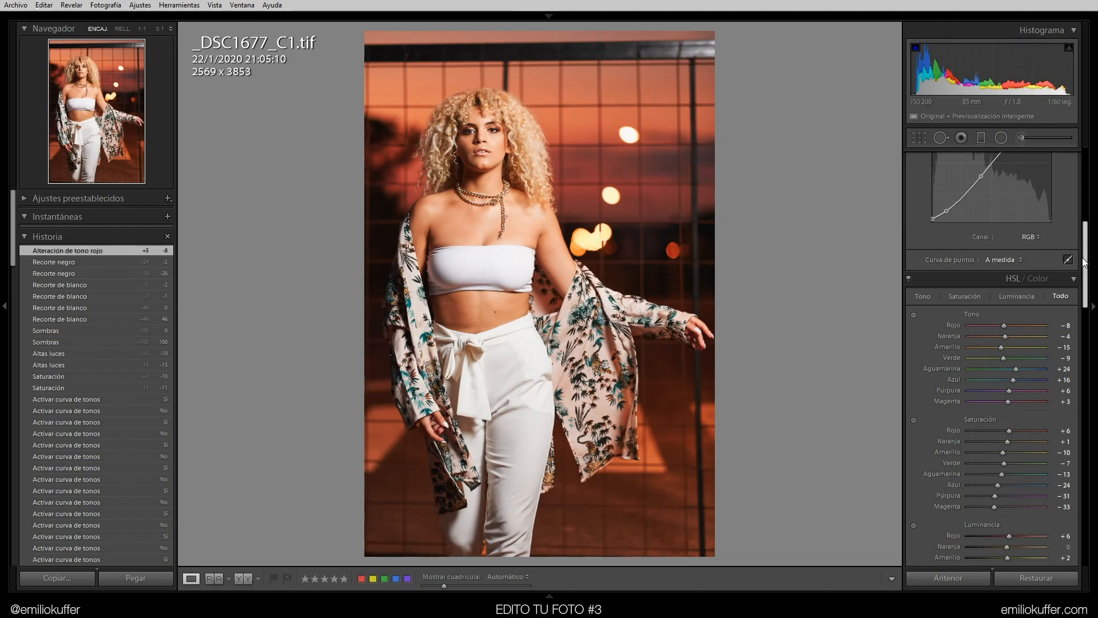
# Try lowering the Naranja saturation, then undo the recent edits
pyautogui.moveTo(1086, 258); pyautogui.dragTo(1088, 268)
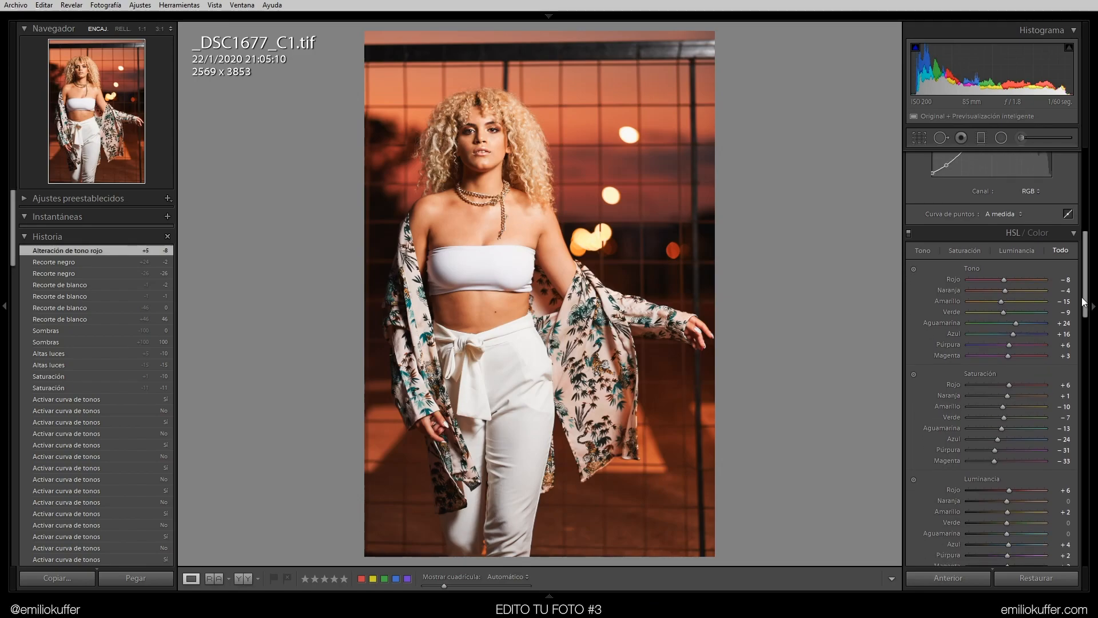
pyautogui.moveTo(1018, 384); pyautogui.dragTo(998, 393)
pyautogui.hotkey('ctrl', 'z')
pyautogui.hotkey('ctrl', 'z')
pyautogui.hotkey('ctrl', 'z')
pyautogui.hotkey('ctrl', 'z')
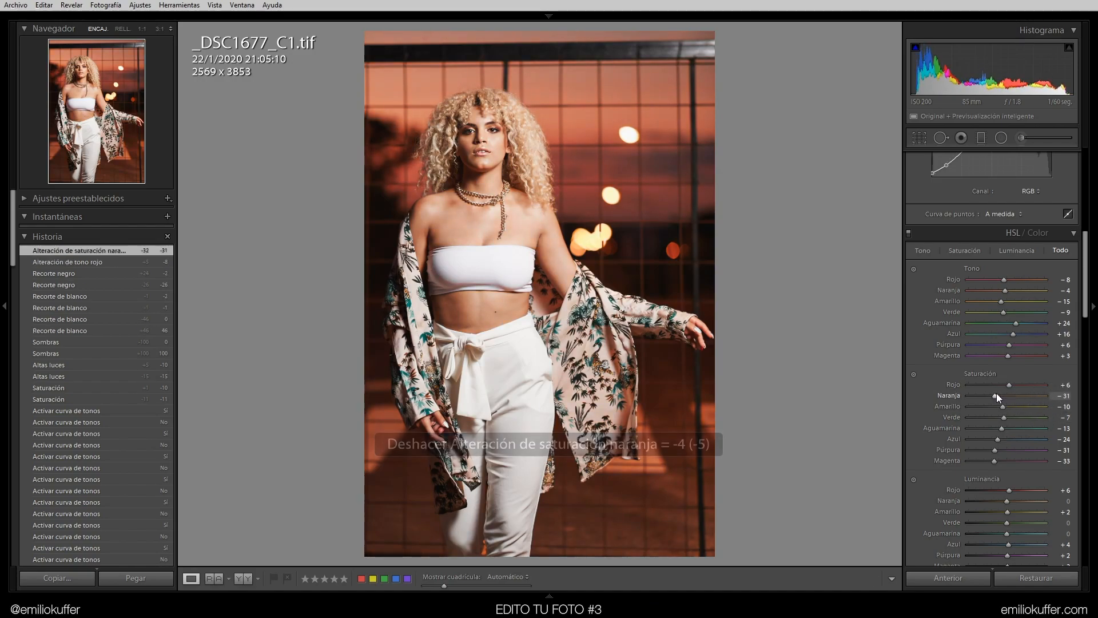
# Set the Naranja saturation to 2 and the Rojo saturation to 8 in the HSL/Color panel
pyautogui.click(1064, 396)
pyautogui.write('2')
pyautogui.click(1065, 385)
pyautogui.write('8')
pyautogui.press('Return')
# Try raising Textura to +100 in the Basic panel, then undo it
pyautogui.moveTo(1085, 279); pyautogui.dragTo(1081, 178)
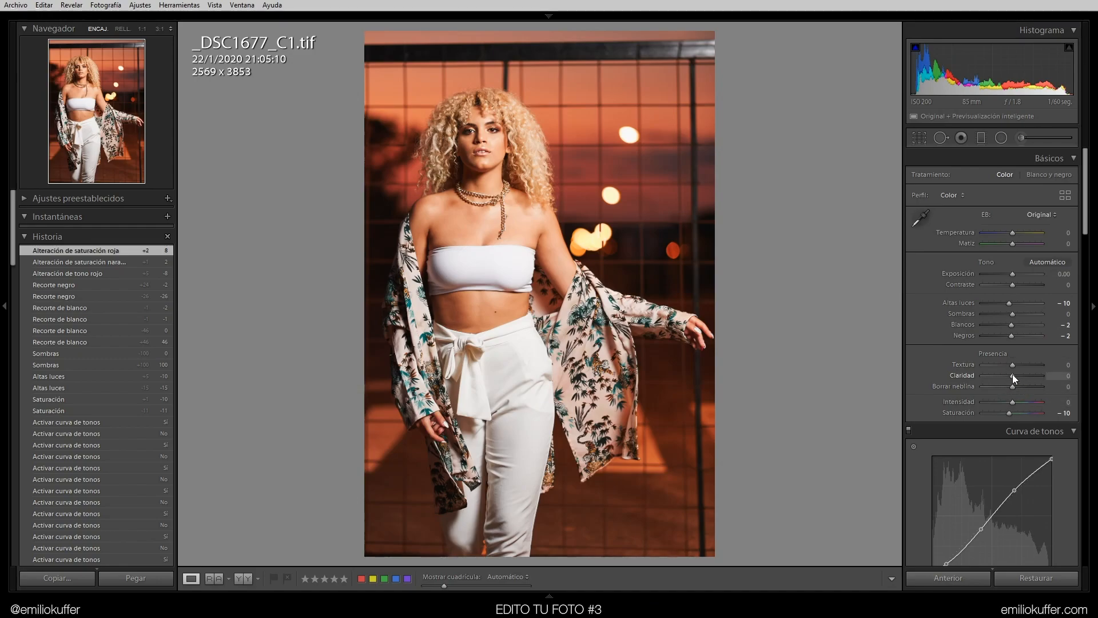
pyautogui.moveTo(1012, 375); pyautogui.dragTo(1043, 365)
pyautogui.hotkey('ctrl', 'z')
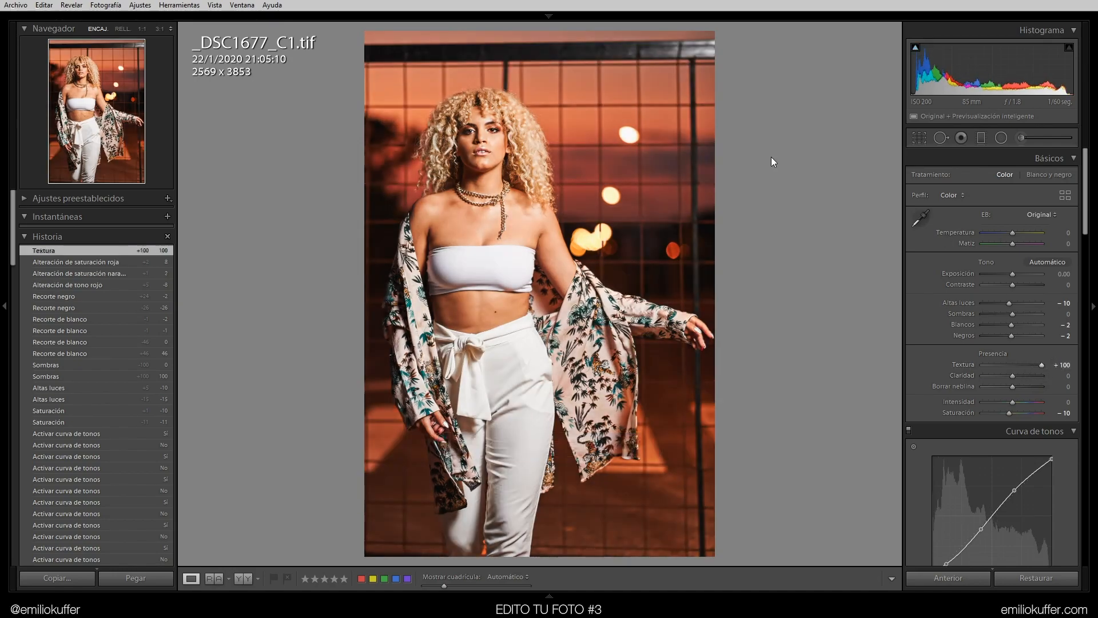
pyautogui.hotkey('ctrl', 'z')
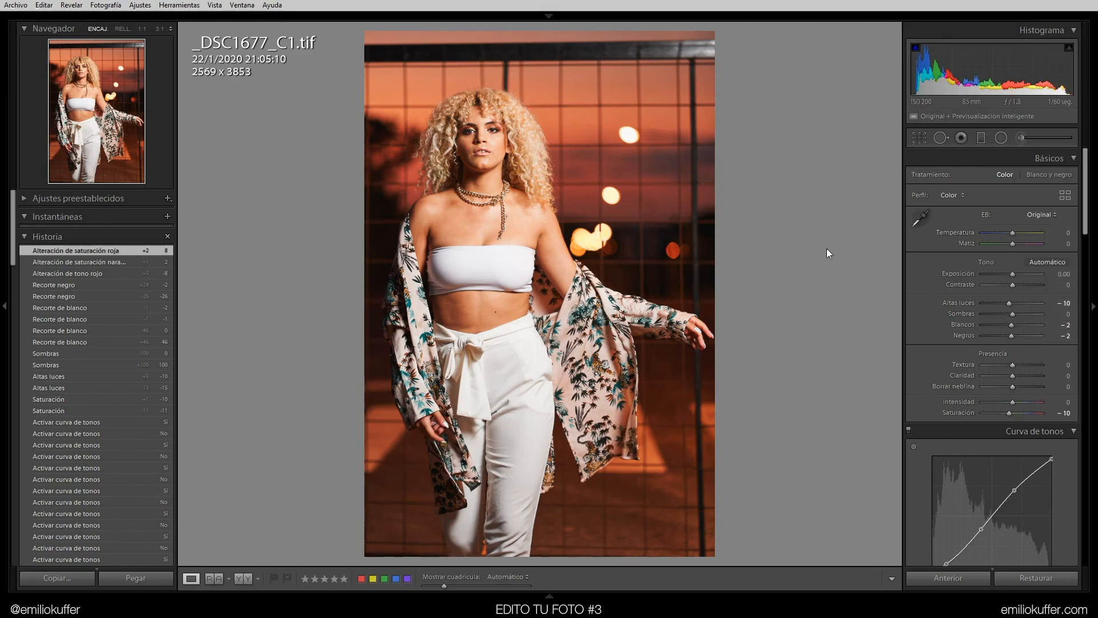
# Toggle the before and after view to compare the edits
pyautogui.press('\\')
pyautogui.press('\\')
pyautogui.press('\\')
pyautogui.press('\\')
# Draw a graduated filter at Exposure -4.00 diagonally across the lower-right corner of the photo
pyautogui.moveTo(1086, 172); pyautogui.dragTo(1087, 329)
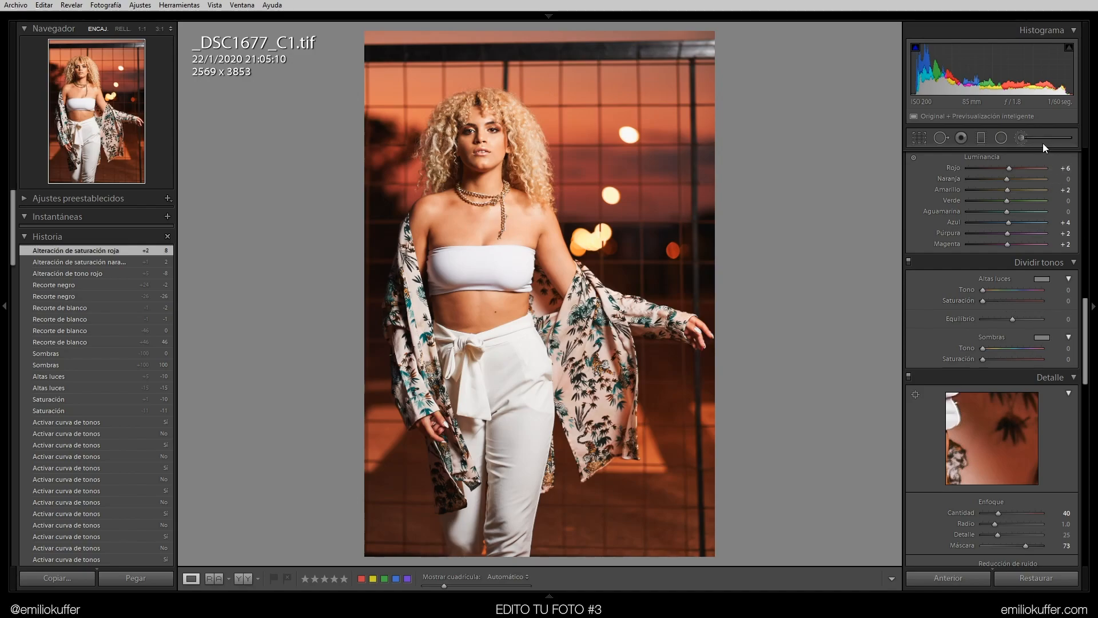
pyautogui.click(982, 139)
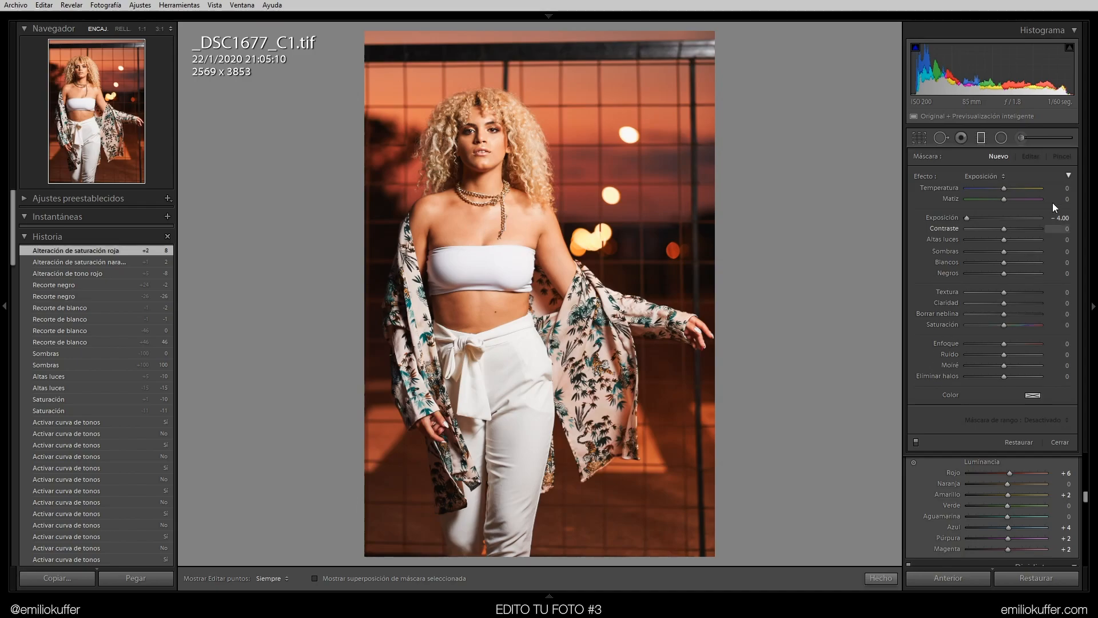
pyautogui.moveTo(684, 541); pyautogui.dragTo(540, 389)
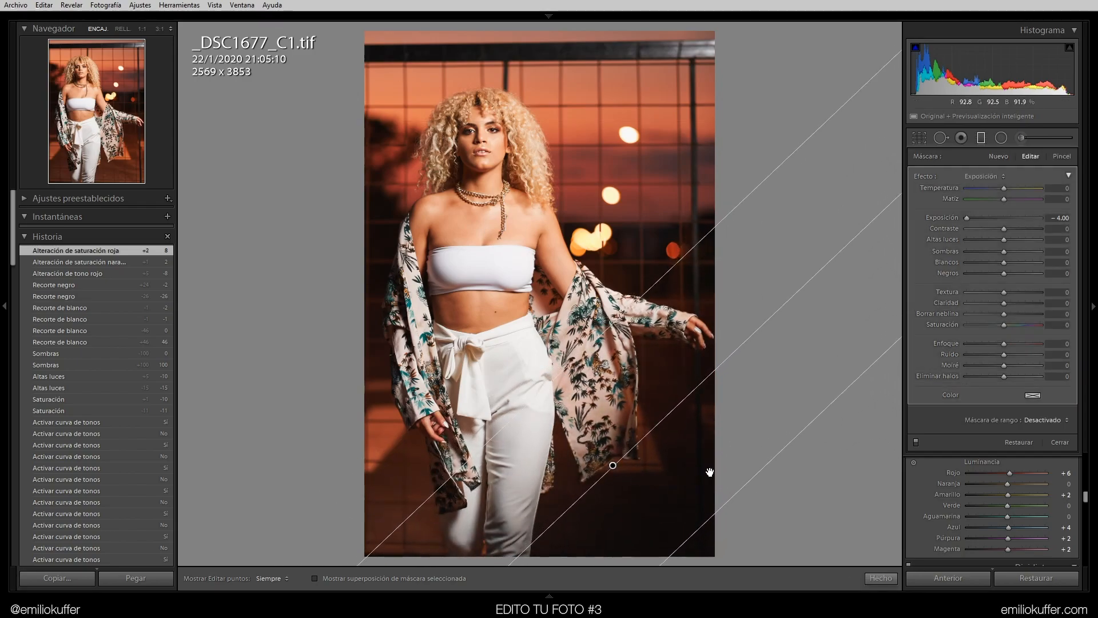
pyautogui.moveTo(708, 521)
pyautogui.mouseDown()
pyautogui.moveTo(730, 535)
pyautogui.moveTo(706, 517)
pyautogui.moveTo(722, 530)
pyautogui.mouseUp()
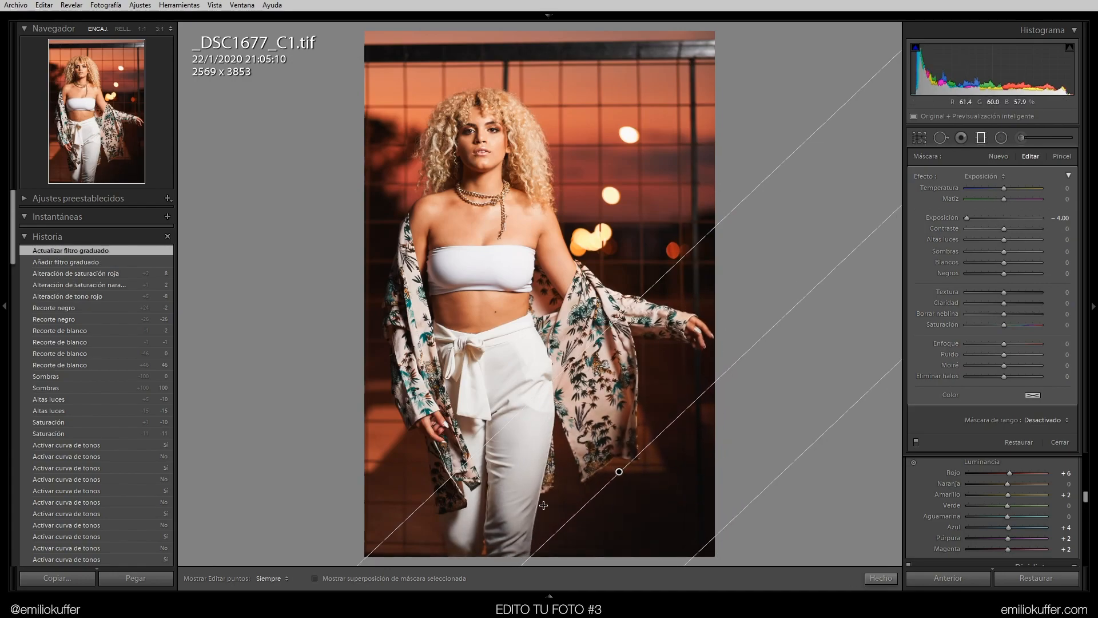
pyautogui.moveTo(616, 471); pyautogui.dragTo(602, 452)
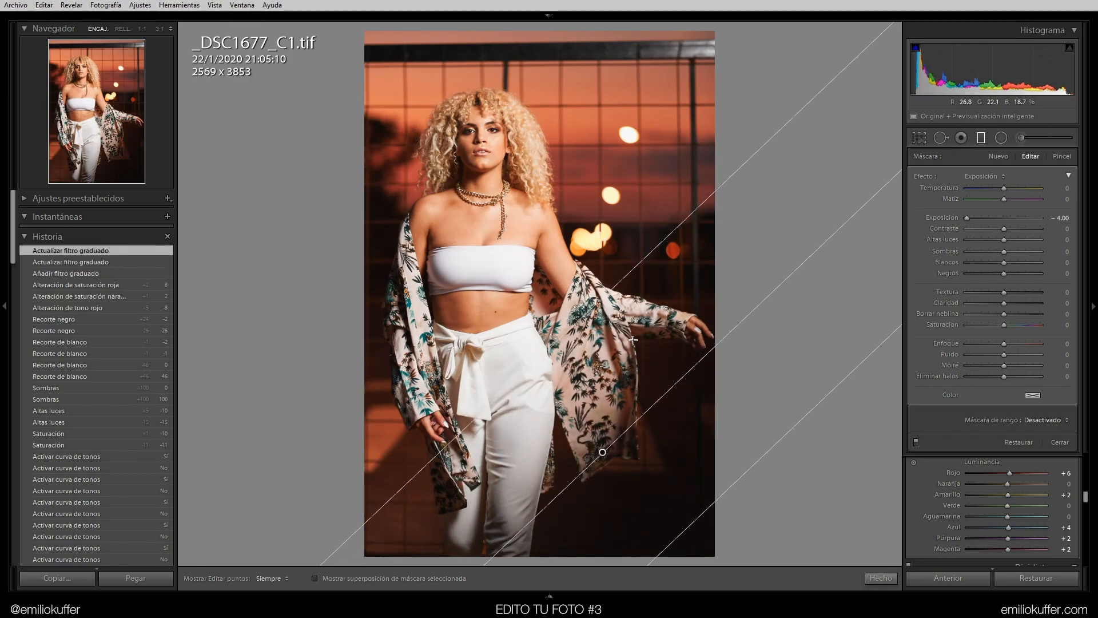
# Apply a Luminance range mask to the graduated filter with a range of 0/40, checking the mask overlay
pyautogui.press('o')
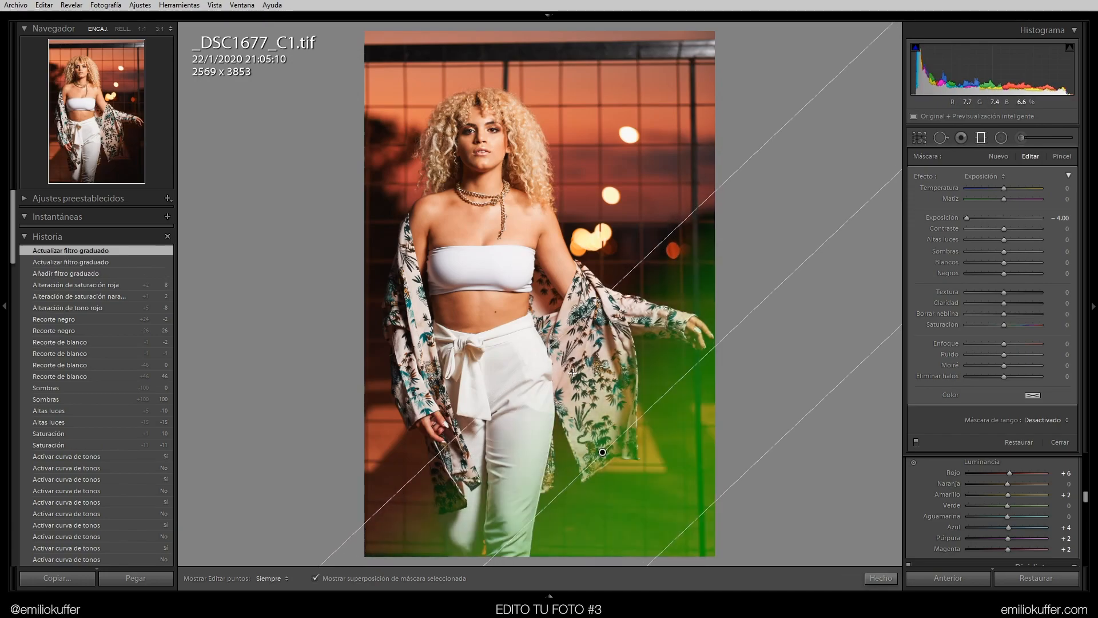
pyautogui.click(1044, 420)
pyautogui.click(1023, 457)
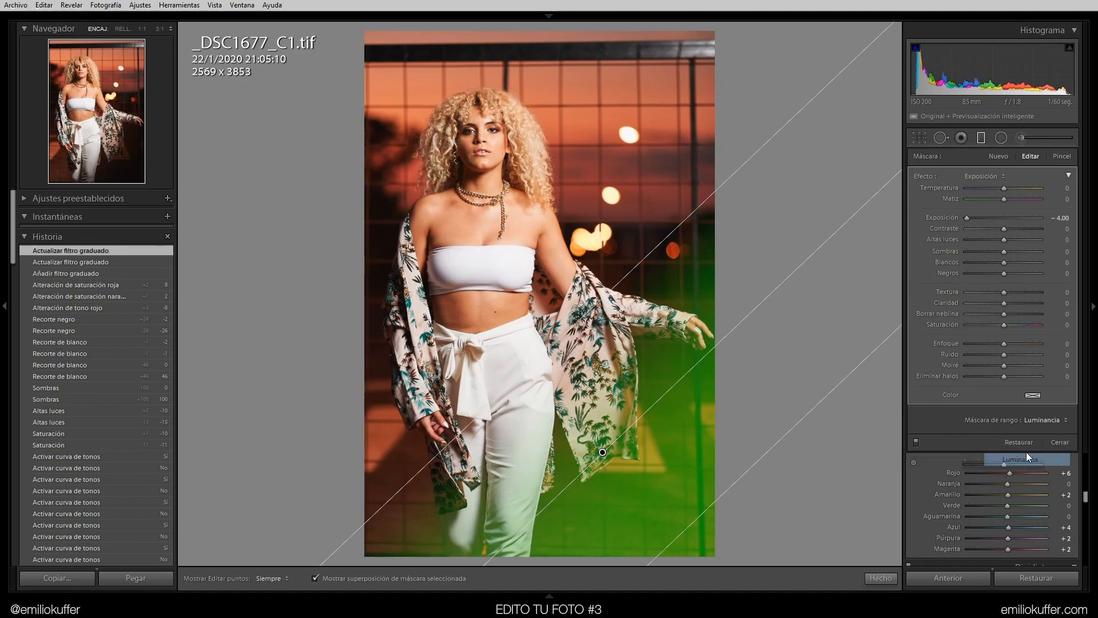
pyautogui.moveTo(965, 455); pyautogui.dragTo(955, 450)
pyautogui.moveTo(1045, 452); pyautogui.dragTo(996, 453)
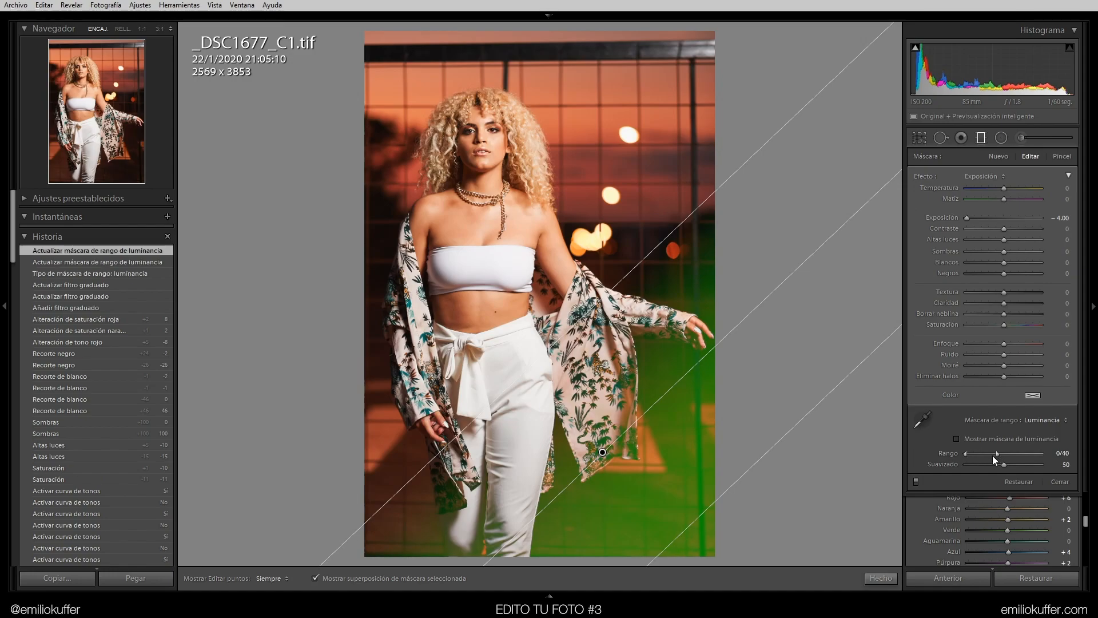
pyautogui.press('o')
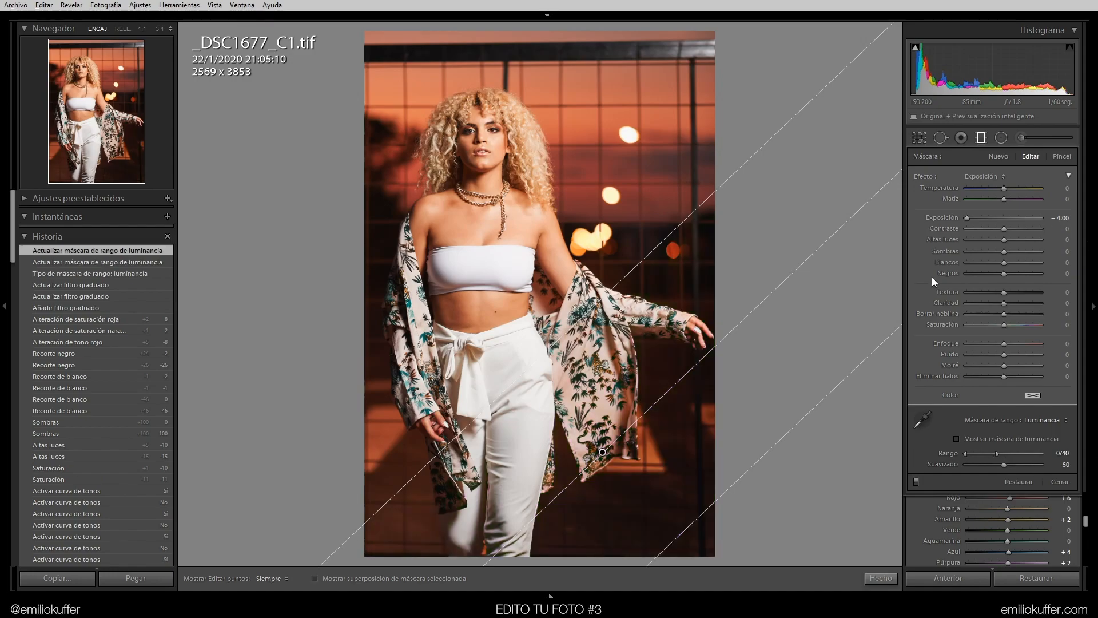
# Set the graduated filter's Exposure to -0.40 and its Textura and Claridad to -5
pyautogui.moveTo(950, 221); pyautogui.dragTo(1004, 216)
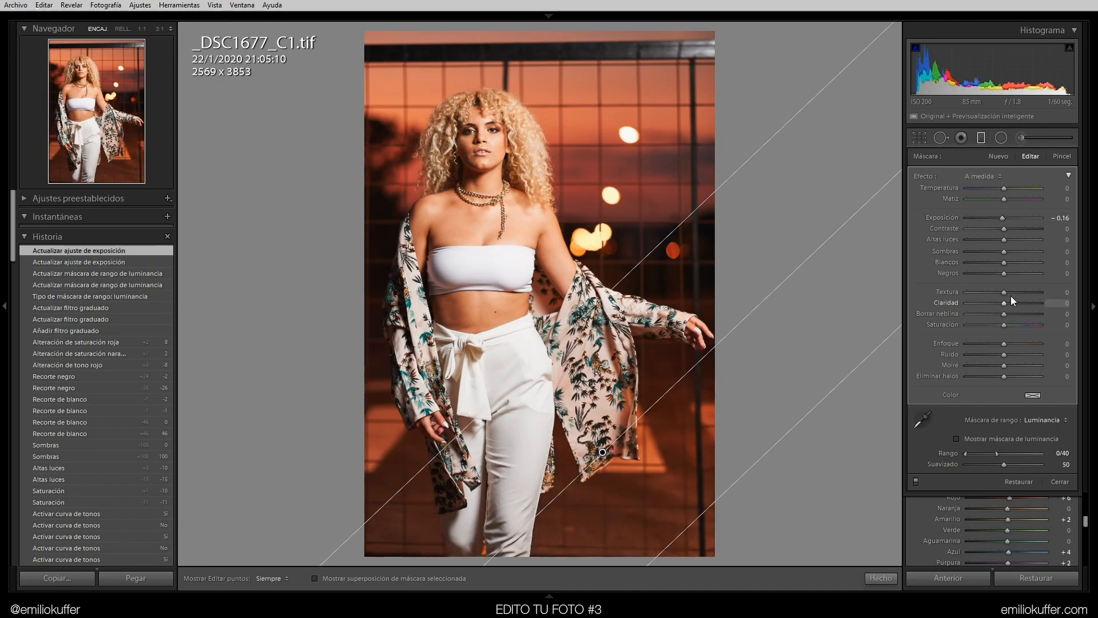
pyautogui.moveTo(986, 300); pyautogui.dragTo(1000, 290)
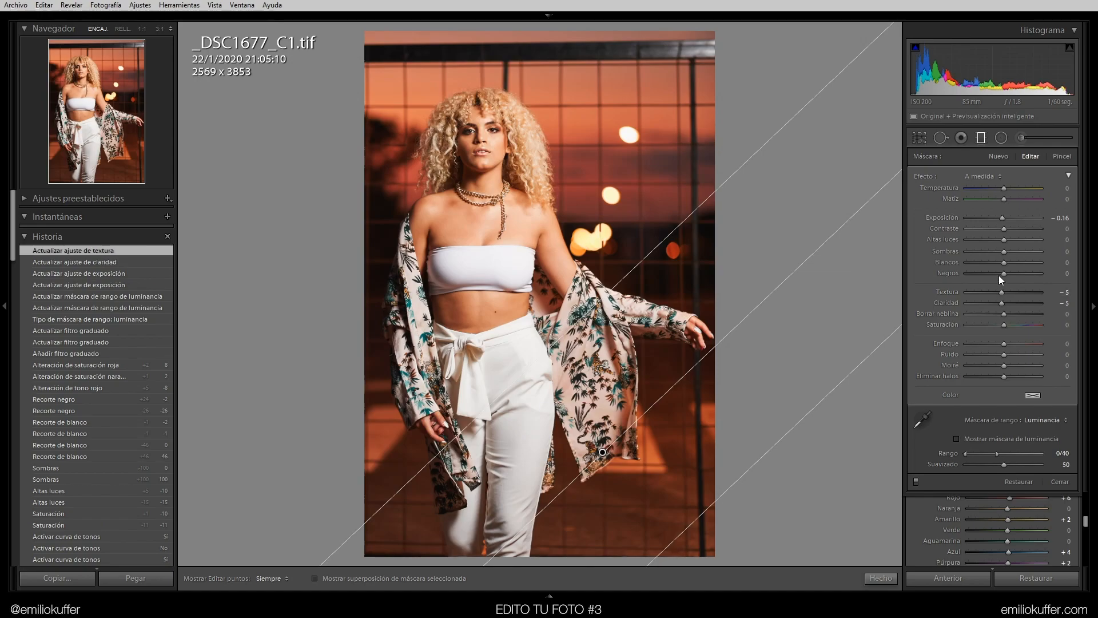
pyautogui.moveTo(1004, 240); pyautogui.dragTo(1001, 217)
pyautogui.doubleClick(1006, 239)
pyautogui.click(1065, 217)
pyautogui.write('0')
pyautogui.press('Return')
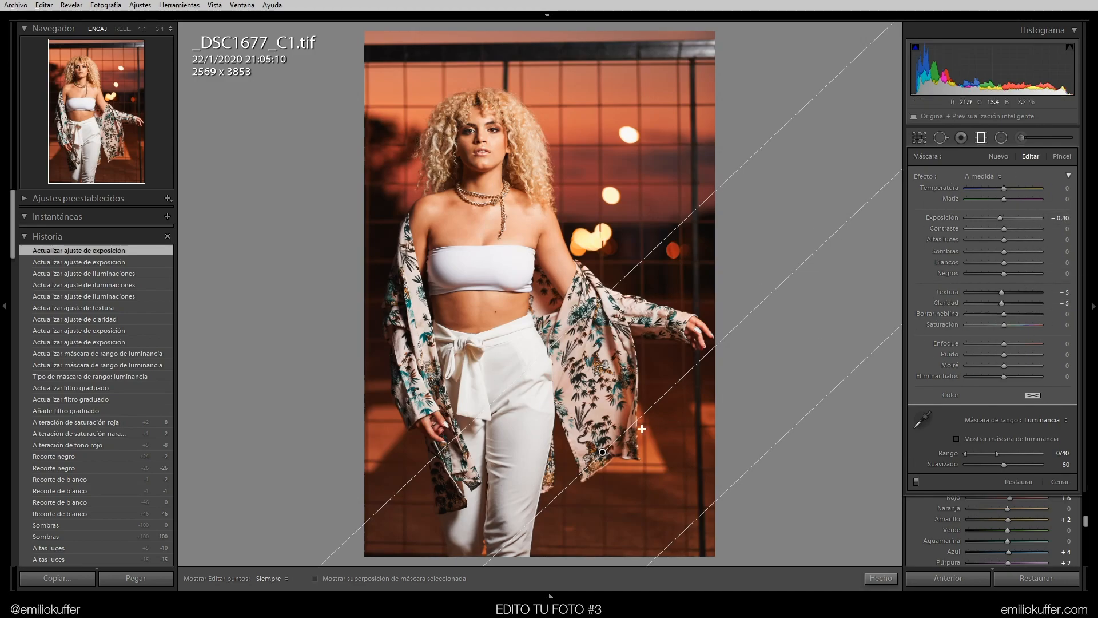
# Add a second graduated filter across the lower-left corner with a Luminance range mask, toggling the filters to compare
pyautogui.moveTo(390, 514)
pyautogui.mouseDown()
pyautogui.moveTo(457, 481)
pyautogui.moveTo(464, 492)
pyautogui.moveTo(375, 511)
pyautogui.moveTo(418, 491)
pyautogui.mouseUp()
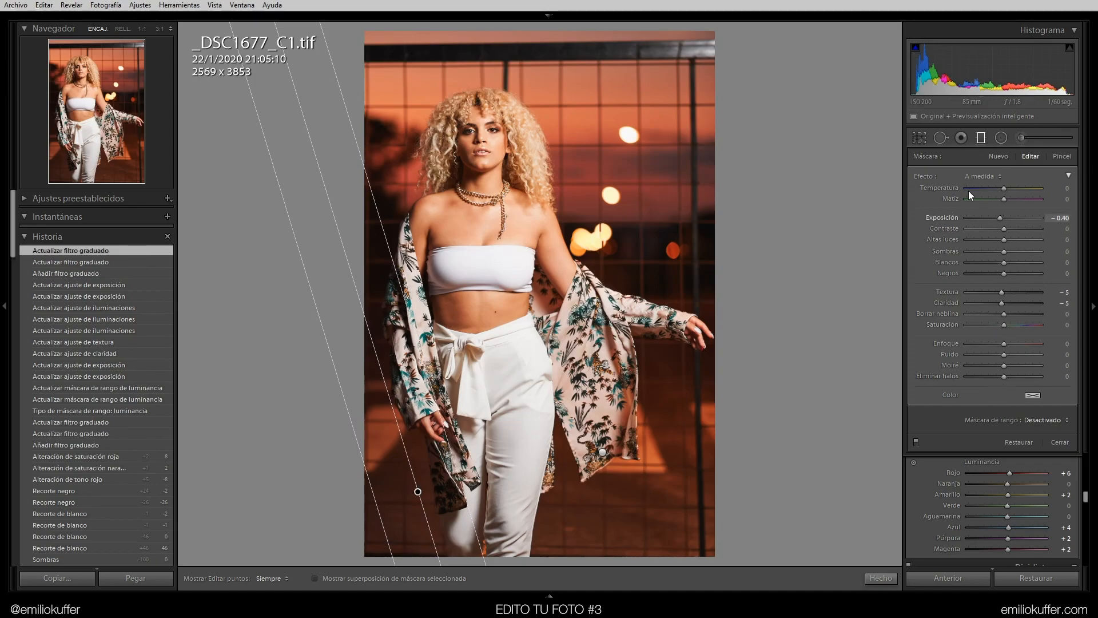
pyautogui.click(915, 441)
pyautogui.click(915, 441)
pyautogui.click(915, 442)
pyautogui.click(915, 442)
pyautogui.click(915, 442)
pyautogui.click(915, 443)
pyautogui.click(1039, 420)
pyautogui.click(1034, 459)
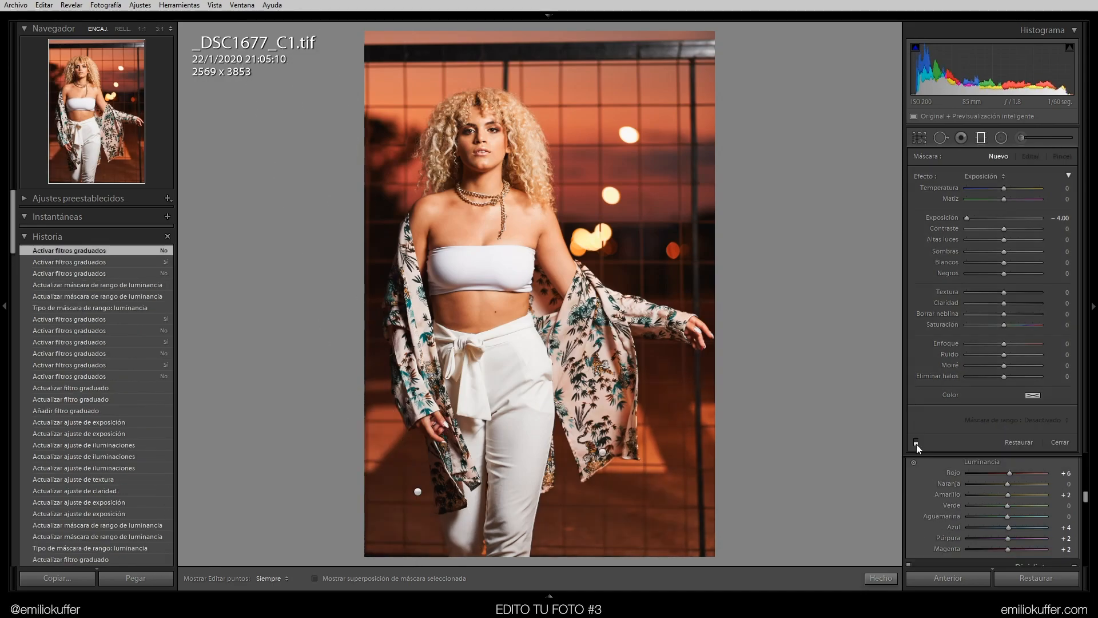
pyautogui.click(916, 442)
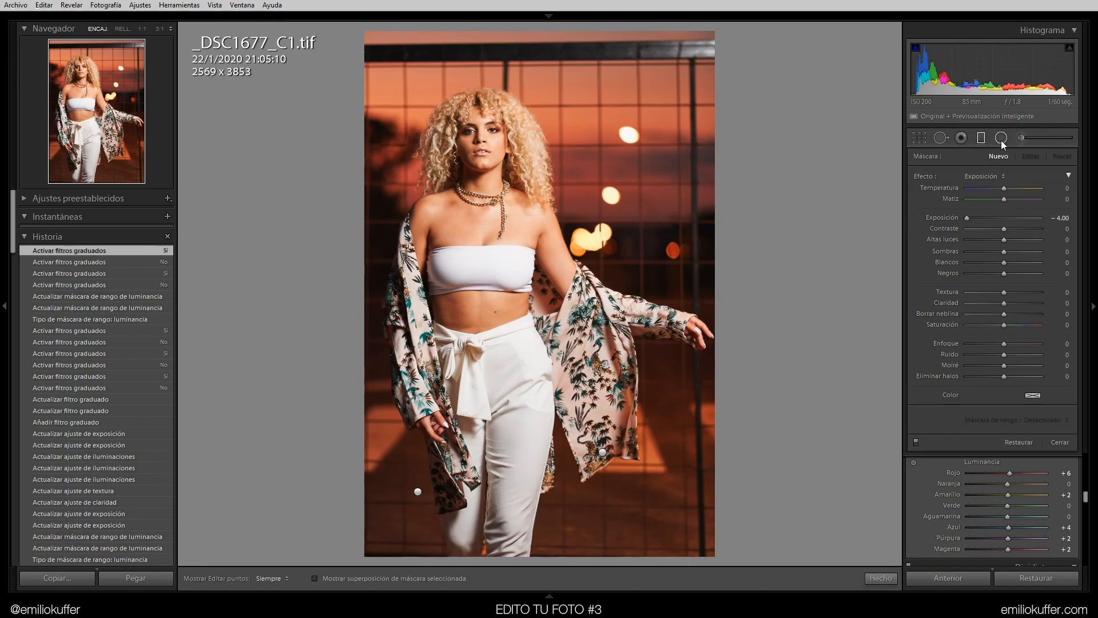
# Draw a radial filter as a tilted ellipse around the model at Exposure -4.00
pyautogui.moveTo(473, 151)
pyautogui.mouseDown()
pyautogui.moveTo(497, 263)
pyautogui.moveTo(559, 294)
pyautogui.moveTo(568, 454)
pyautogui.moveTo(480, 154)
pyautogui.mouseUp()
pyautogui.moveTo(580, 150); pyautogui.dragTo(570, 99)
pyautogui.moveTo(478, 140); pyautogui.dragTo(487, 141)
pyautogui.moveTo(645, 392); pyautogui.dragTo(695, 469)
pyautogui.moveTo(489, 143); pyautogui.dragTo(514, 182)
pyautogui.moveTo(428, 224); pyautogui.dragTo(419, 231)
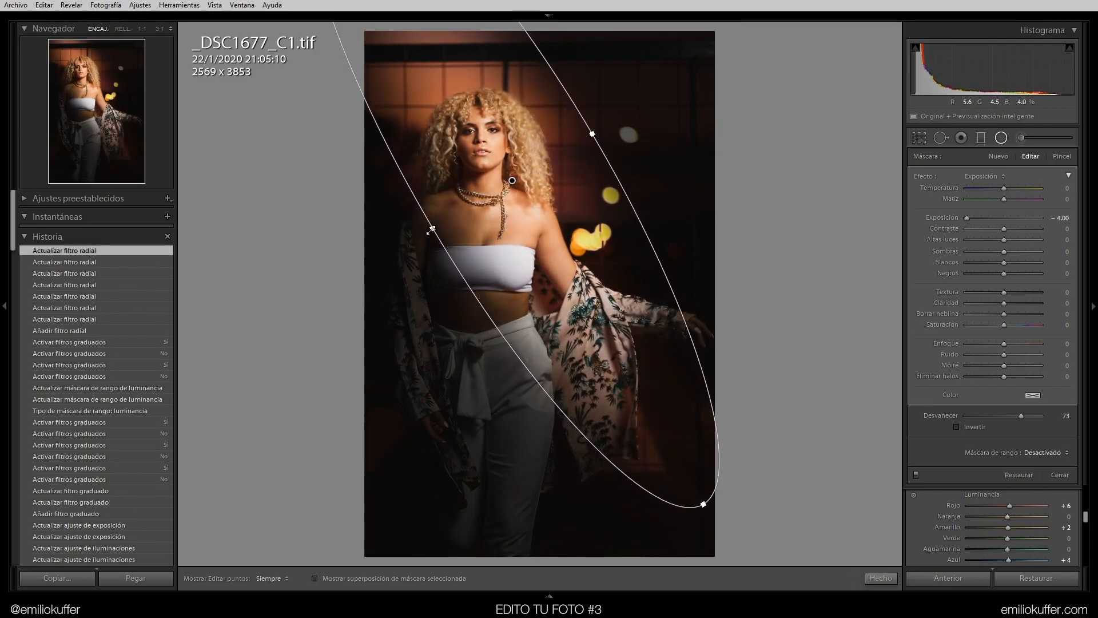
# Set the radial filter's feather to 92 and Exposure to -0.40, and nudge its centre and edge handle slightly
pyautogui.moveTo(1021, 416)
pyautogui.mouseDown()
pyautogui.moveTo(1065, 415)
pyautogui.moveTo(1036, 416)
pyautogui.mouseUp()
pyautogui.doubleClick(936, 219)
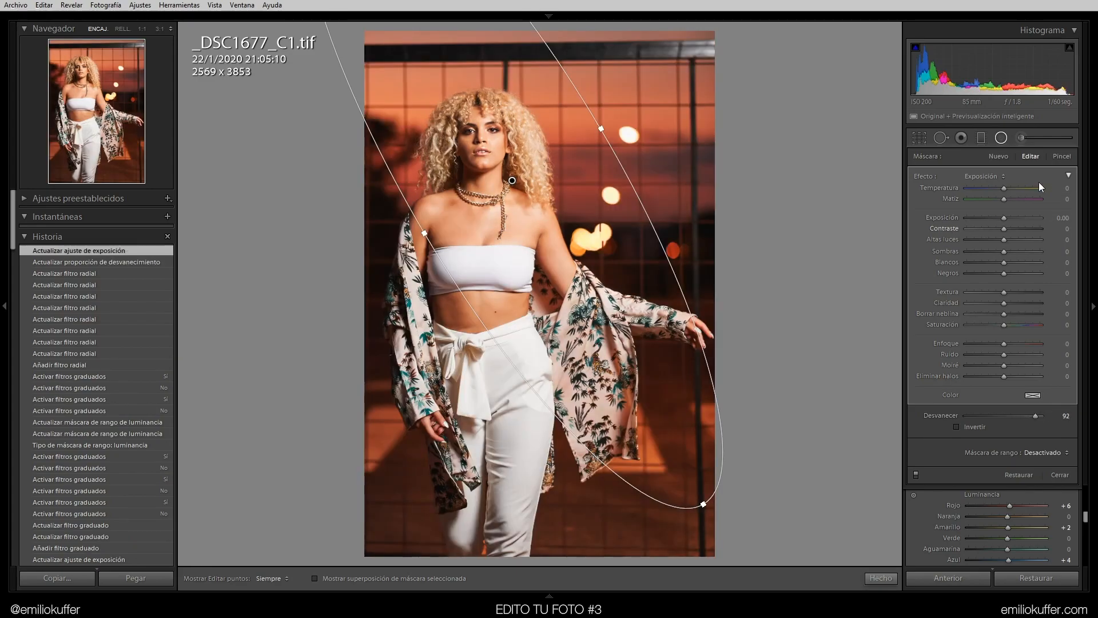
pyautogui.moveTo(1004, 239); pyautogui.dragTo(954, 244)
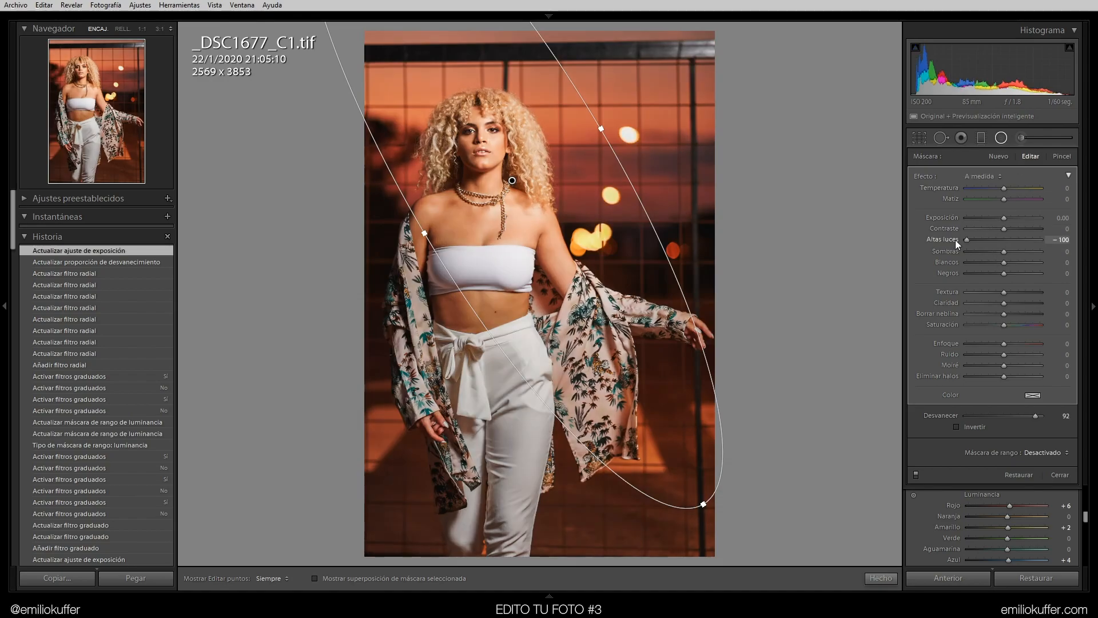
pyautogui.doubleClick(968, 238)
pyautogui.moveTo(1003, 217); pyautogui.dragTo(998, 220)
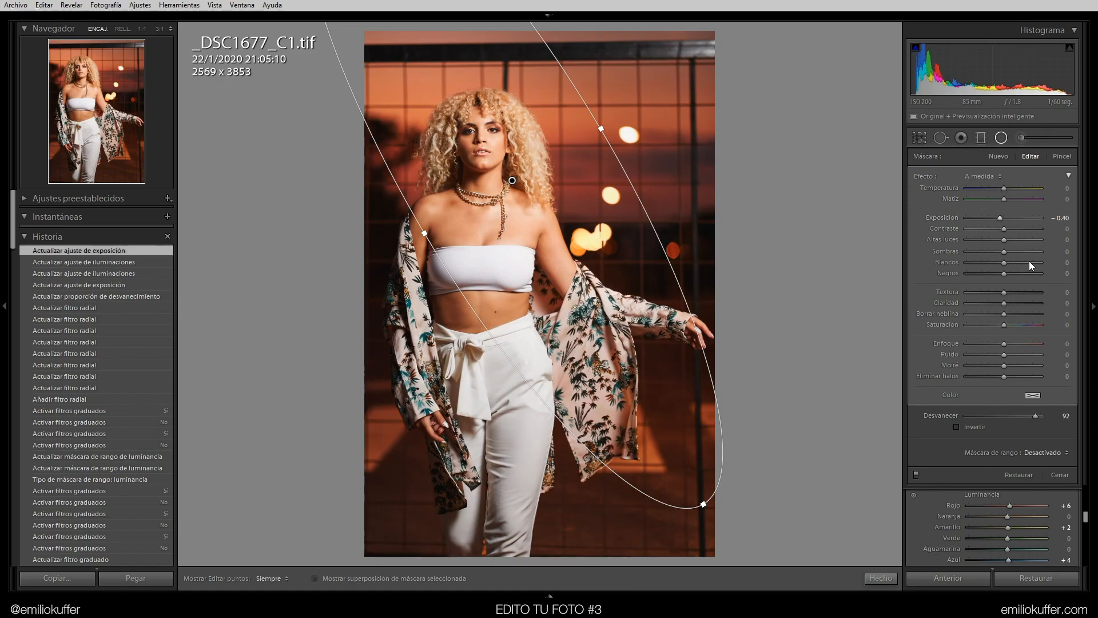
pyautogui.moveTo(527, 230)
pyautogui.mouseDown()
pyautogui.moveTo(515, 216)
pyautogui.moveTo(526, 228)
pyautogui.mouseUp()
pyautogui.moveTo(705, 502); pyautogui.dragTo(709, 499)
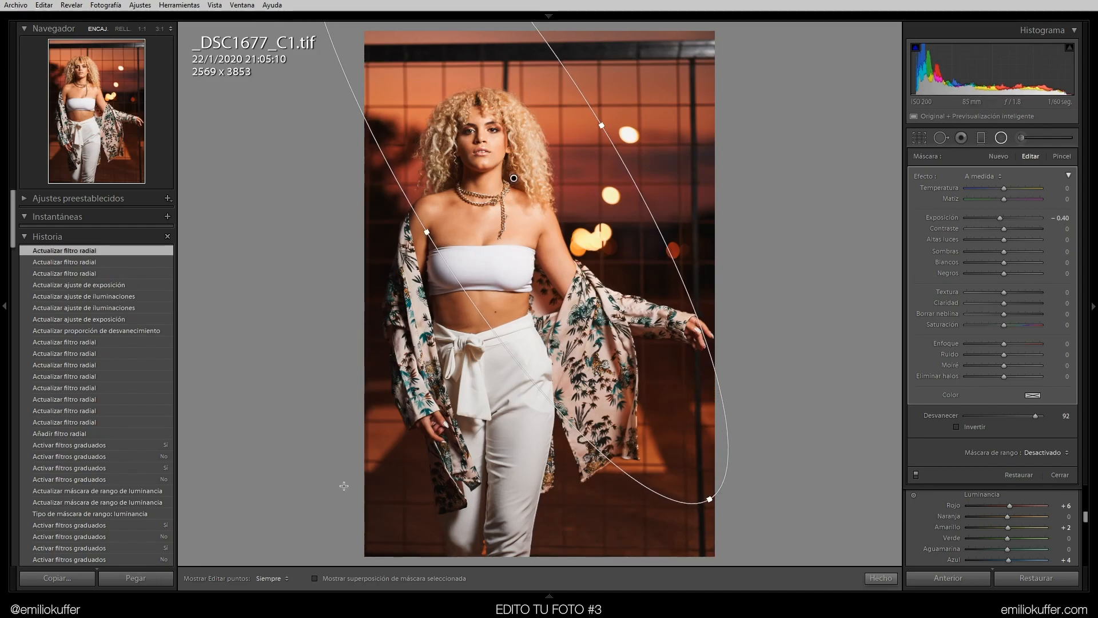
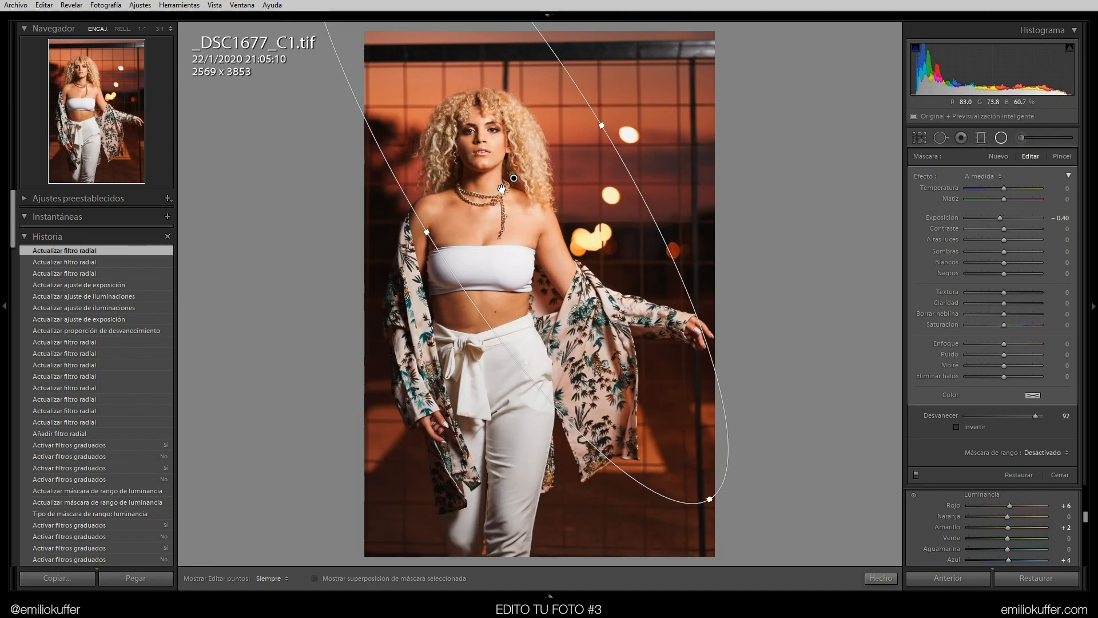
# Toggle the radial filter on and off to compare, then set its Exposure to -0.30
pyautogui.moveTo(514, 180); pyautogui.dragTo(527, 188)
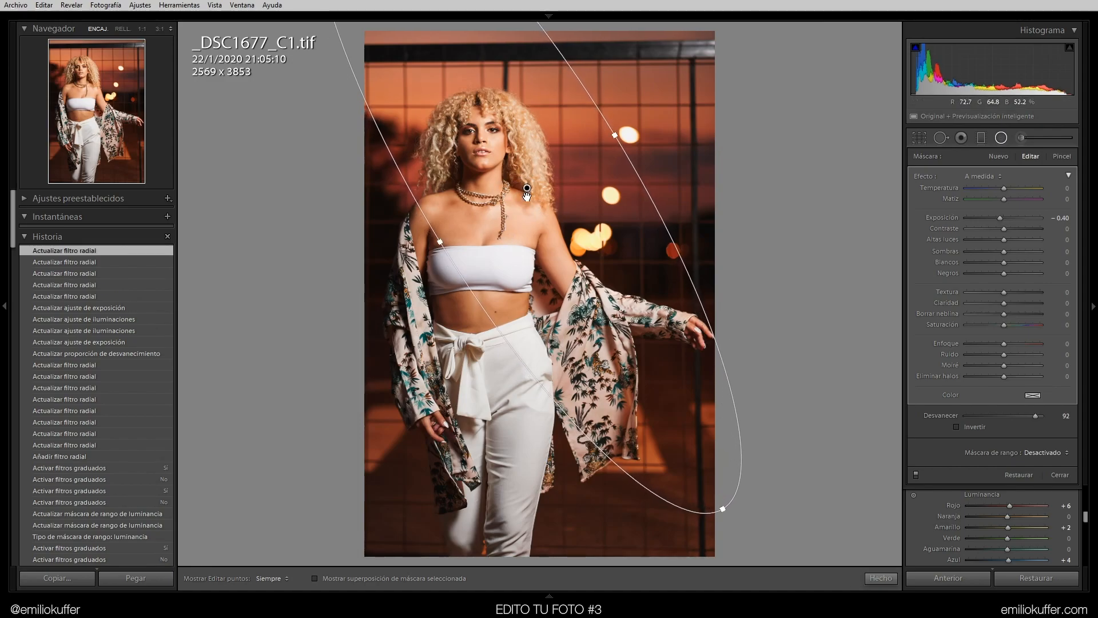
pyautogui.click(916, 475)
pyautogui.click(915, 476)
pyautogui.click(915, 477)
pyautogui.click(915, 475)
pyautogui.click(915, 474)
pyautogui.click(915, 474)
pyautogui.click(1062, 217)
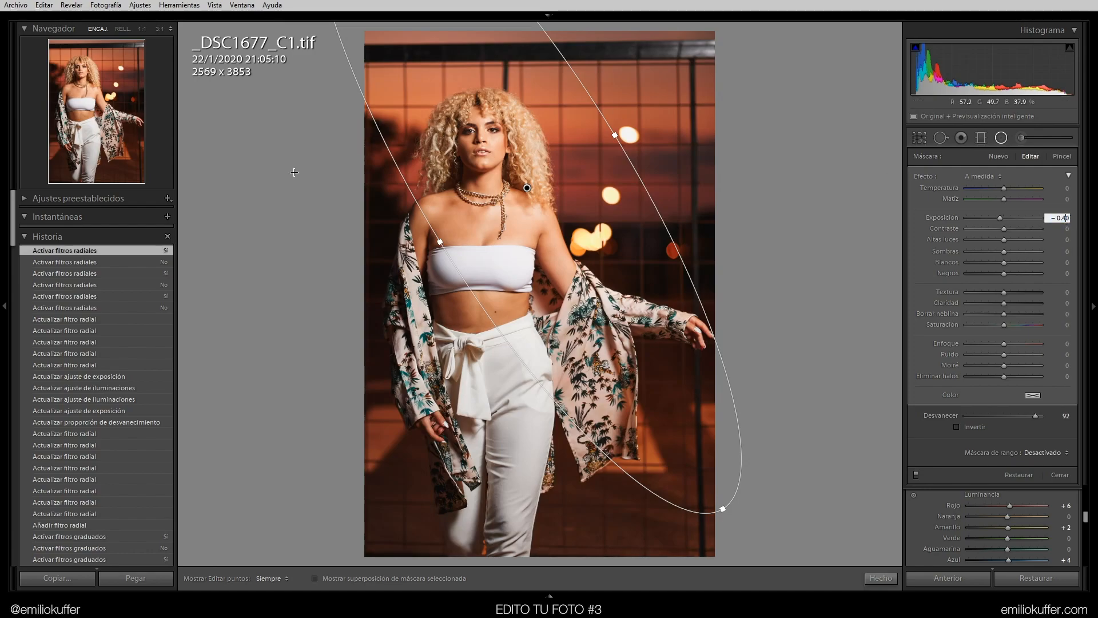
pyautogui.write('-0.3')
pyautogui.press('Return')
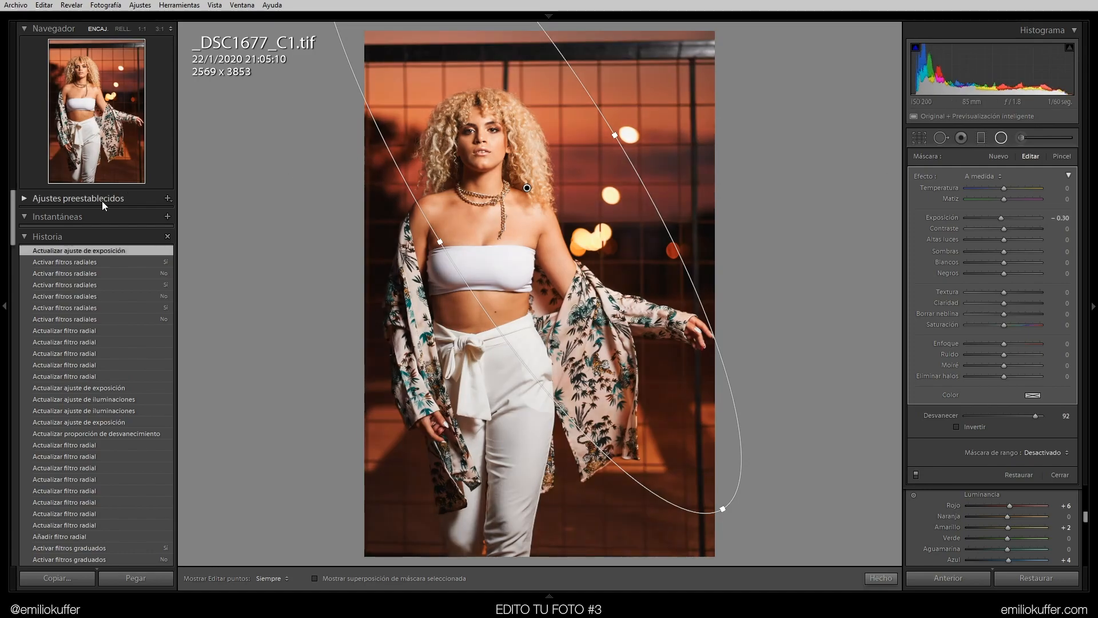
# Close the mask tool and compare the before and after views of the photo
pyautogui.click(881, 578)
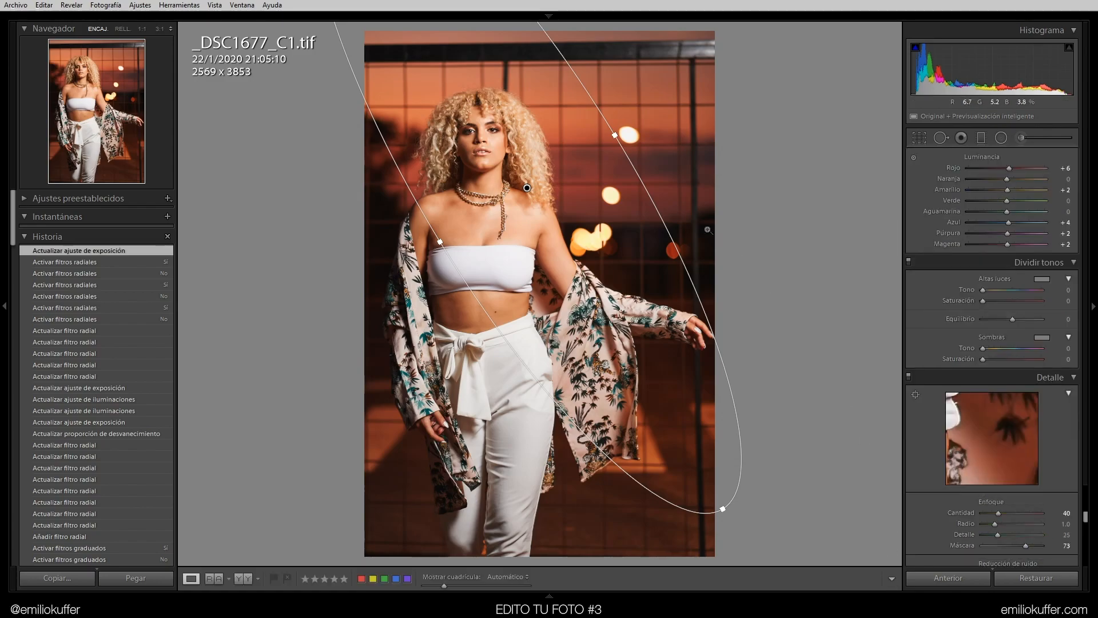
pyautogui.press('\\')
pyautogui.press('\\')
pyautogui.press('\\')
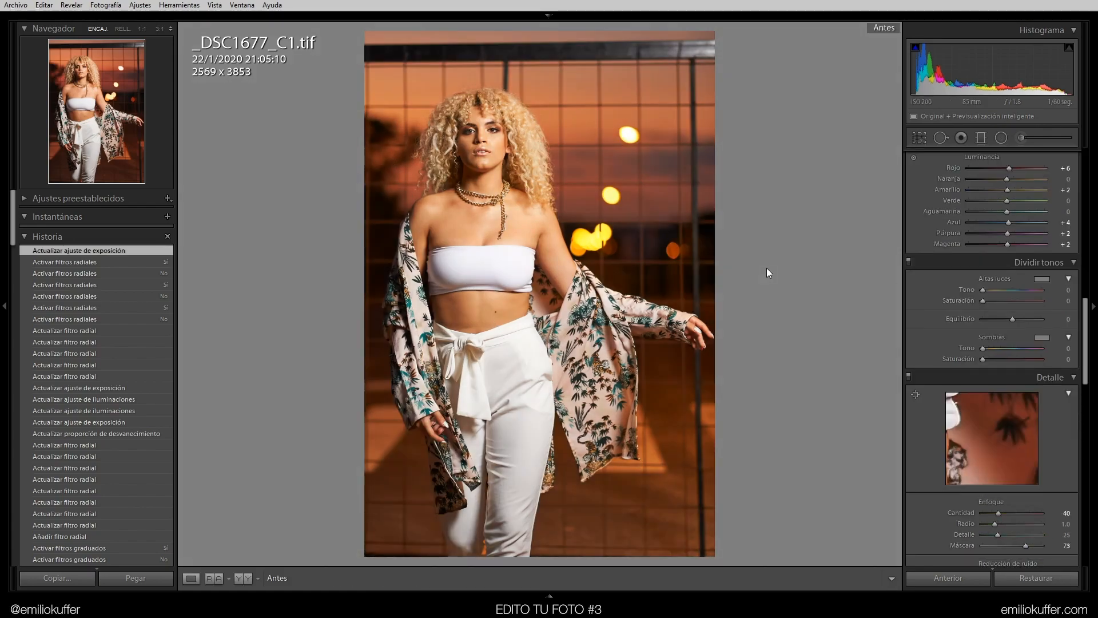
pyautogui.press('\\')
pyautogui.press('\\')
pyautogui.press('\\')
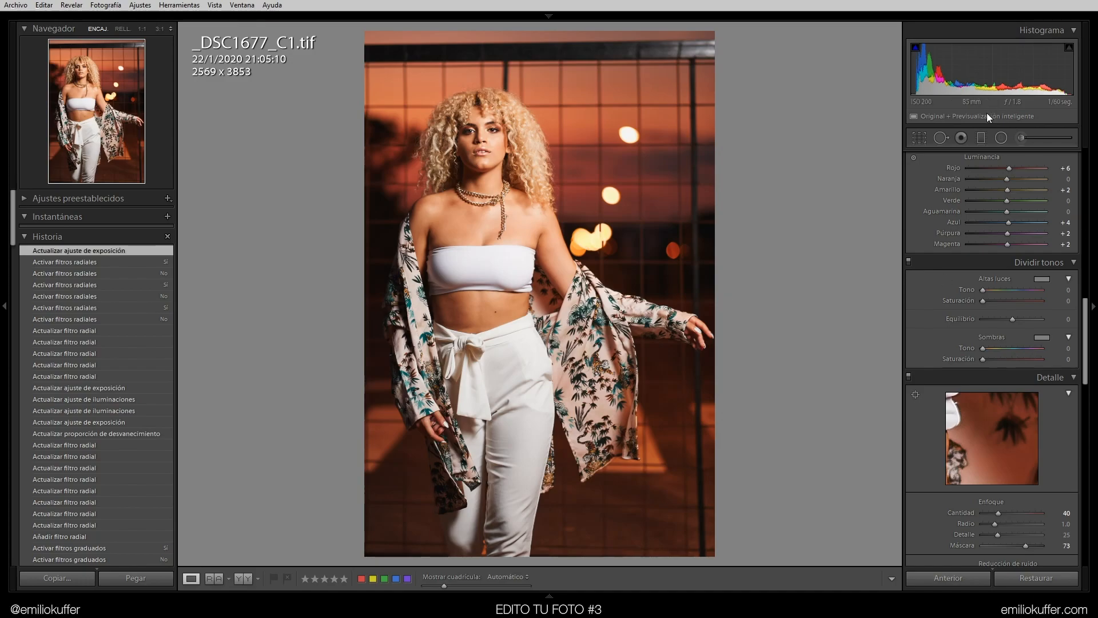
# Reopen the radial filter tool and toggle the radial filters on and off to compare their effect
pyautogui.click(1002, 137)
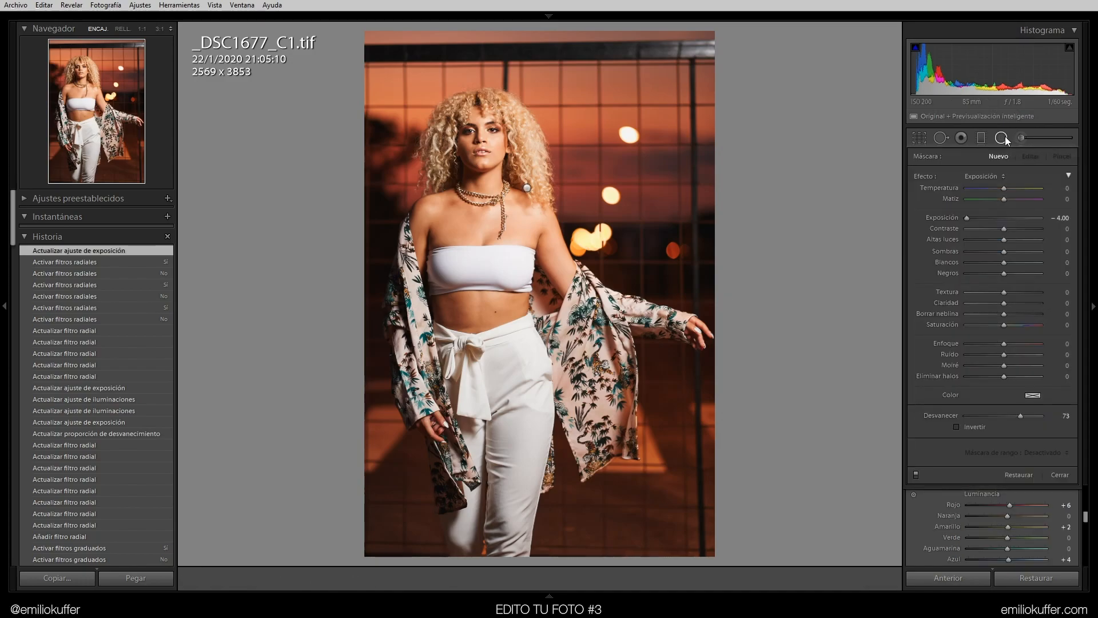
pyautogui.click(1002, 137)
pyautogui.click(1000, 138)
pyautogui.click(915, 474)
pyautogui.click(915, 474)
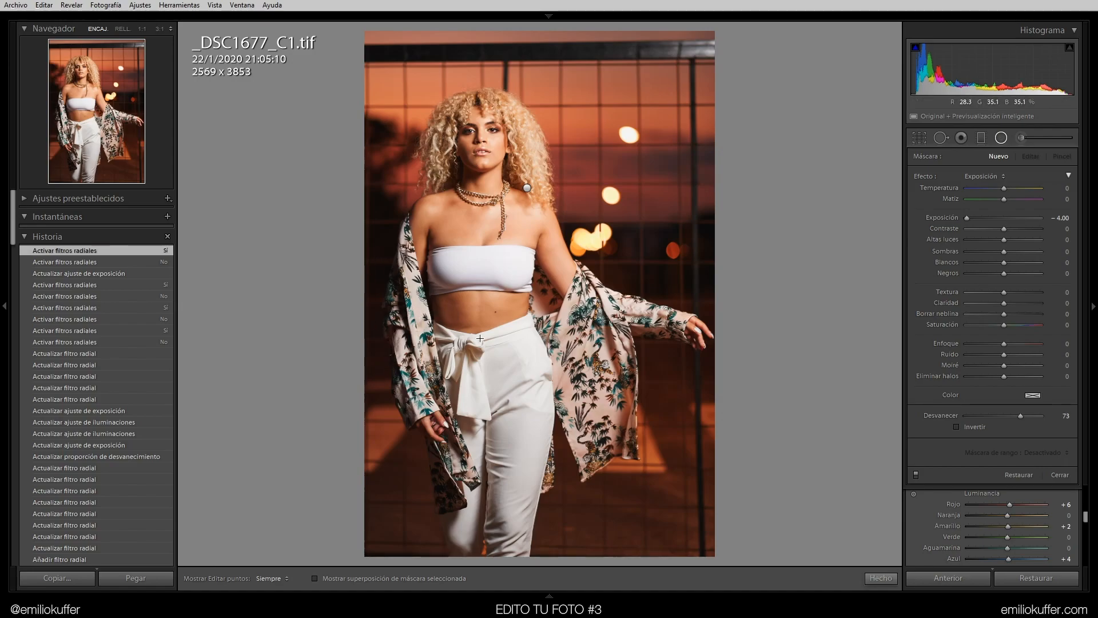
pyautogui.click(916, 474)
pyautogui.click(916, 475)
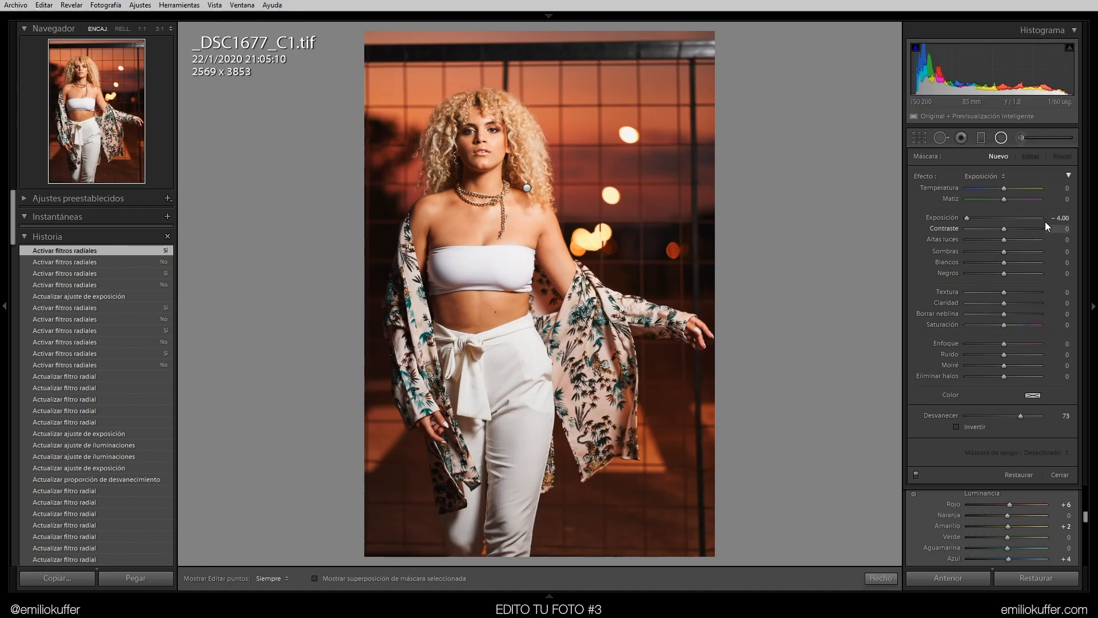
pyautogui.hotkey('shift', 'm')
pyautogui.scroll(2, 961, 257)
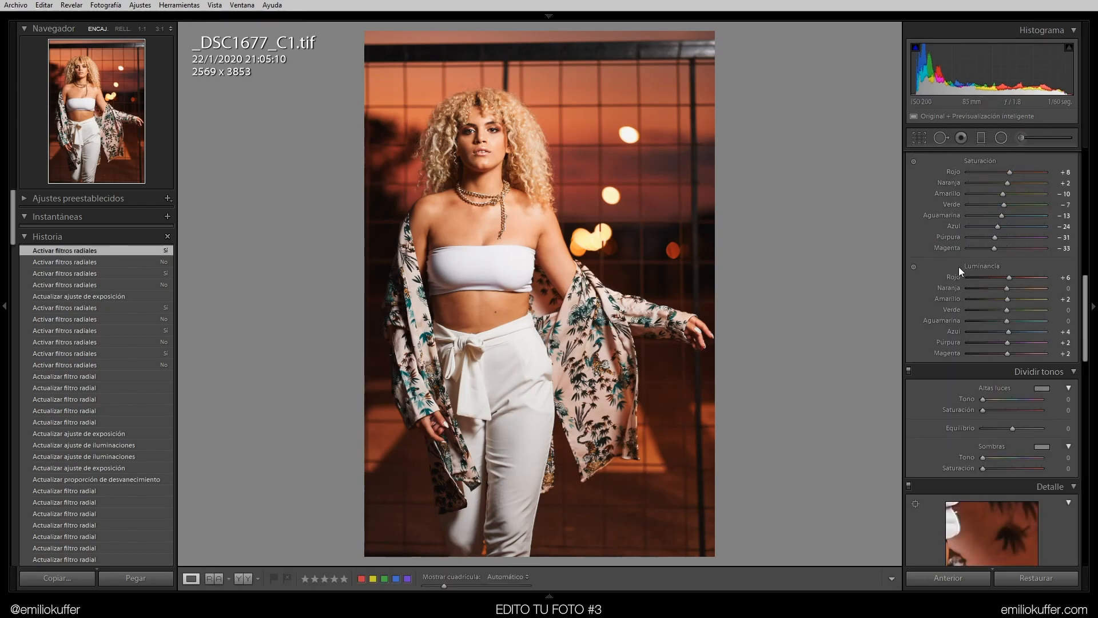
pyautogui.click(1001, 138)
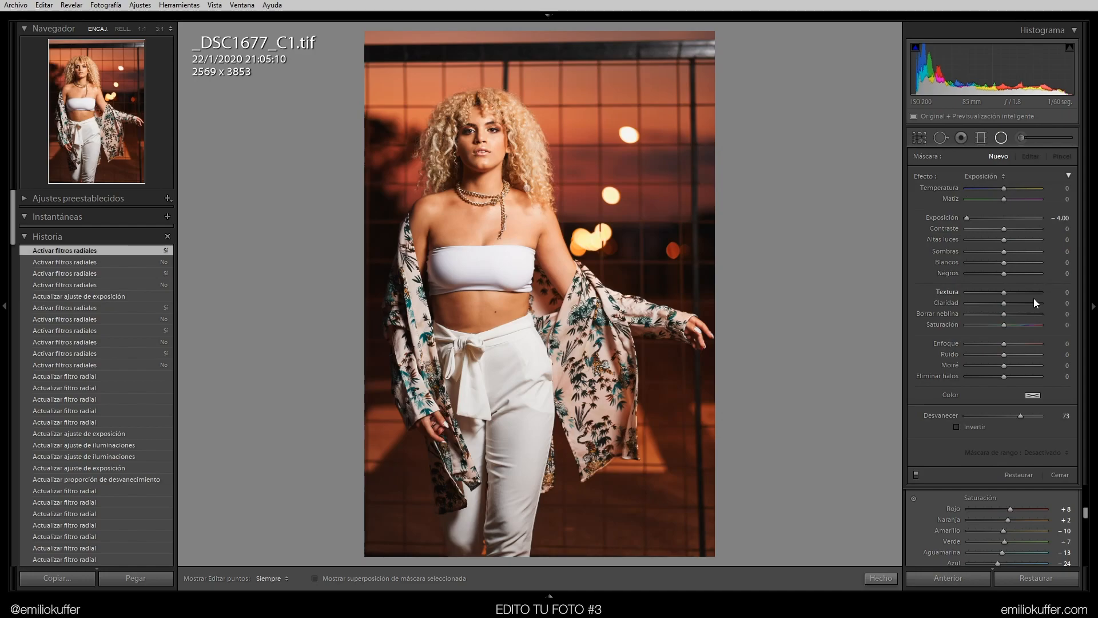
pyautogui.hotkey('shift', 'm')
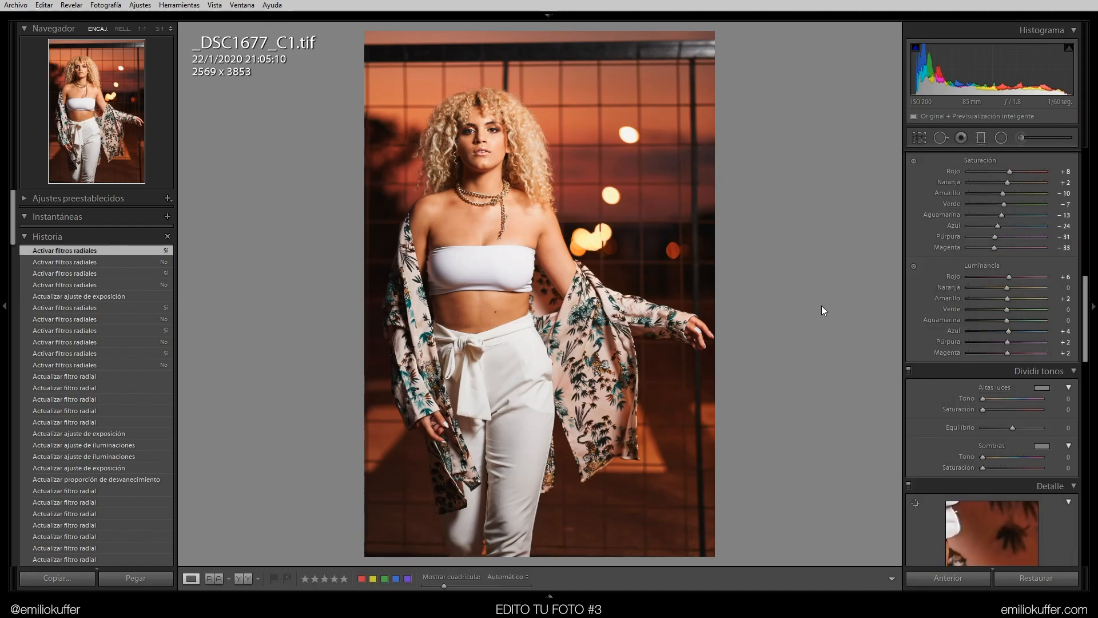
pyautogui.press('\\')
pyautogui.press('\\')
pyautogui.press('\\')
pyautogui.press('\\')
# Paint an adjustment brush stroke in the upper-right corner and give it a Luminance range mask
pyautogui.click(1021, 138)
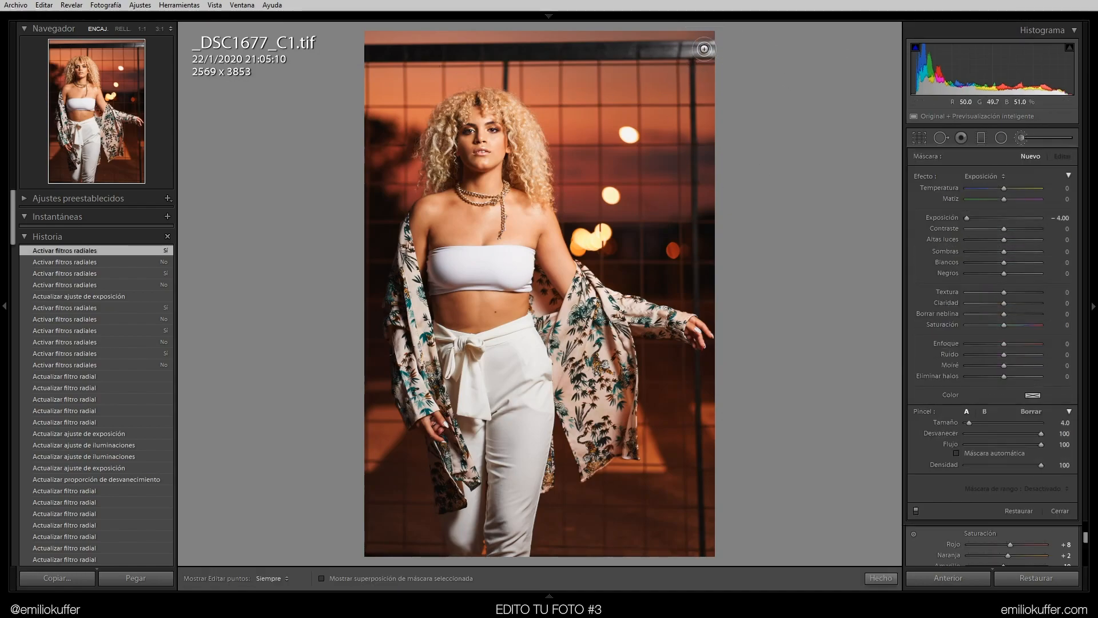
pyautogui.moveTo(711, 51)
pyautogui.mouseDown()
pyautogui.moveTo(650, 49)
pyautogui.moveTo(719, 52)
pyautogui.mouseUp()
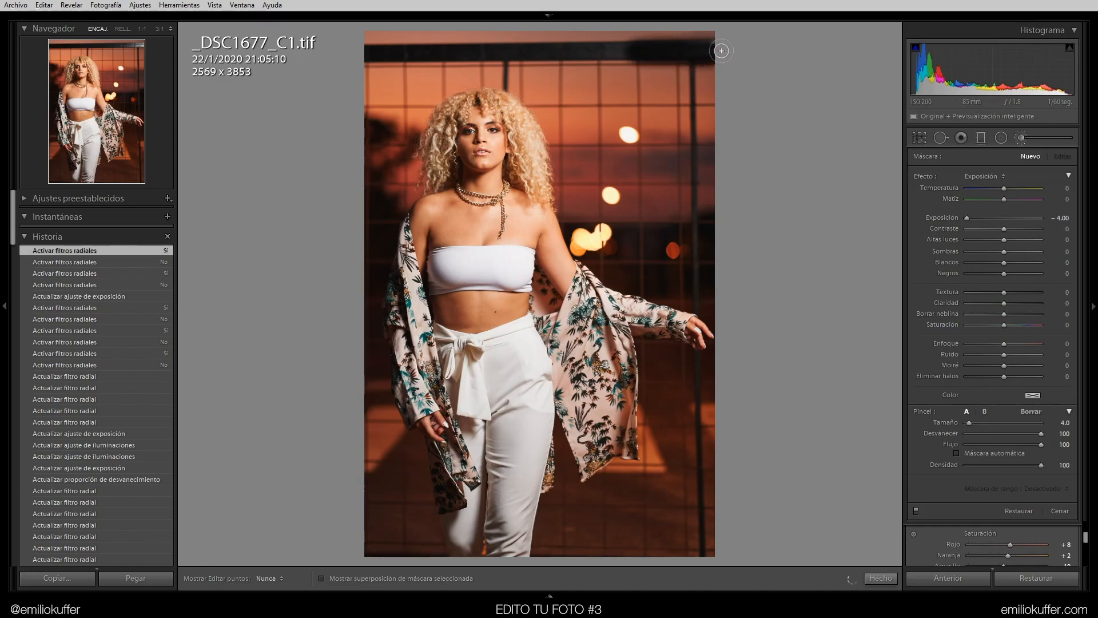
pyautogui.click(1043, 488)
pyautogui.click(1019, 528)
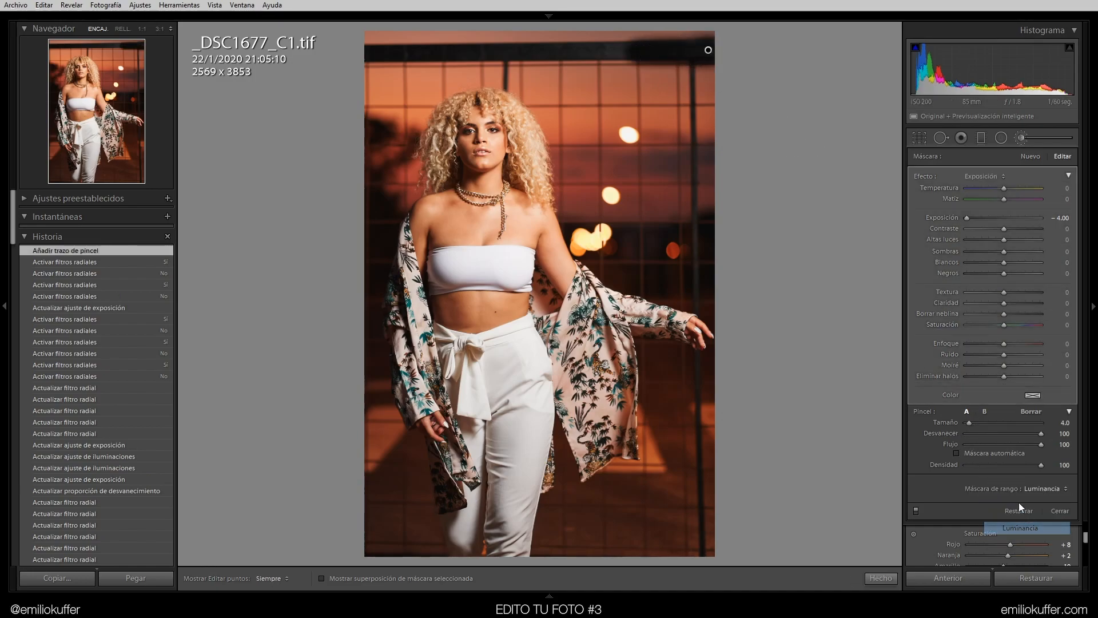
# Set the brush mask's Exposure to -0.71, Highlights to -36, and Texture and Clarity to -5
pyautogui.moveTo(966, 521); pyautogui.dragTo(1021, 529)
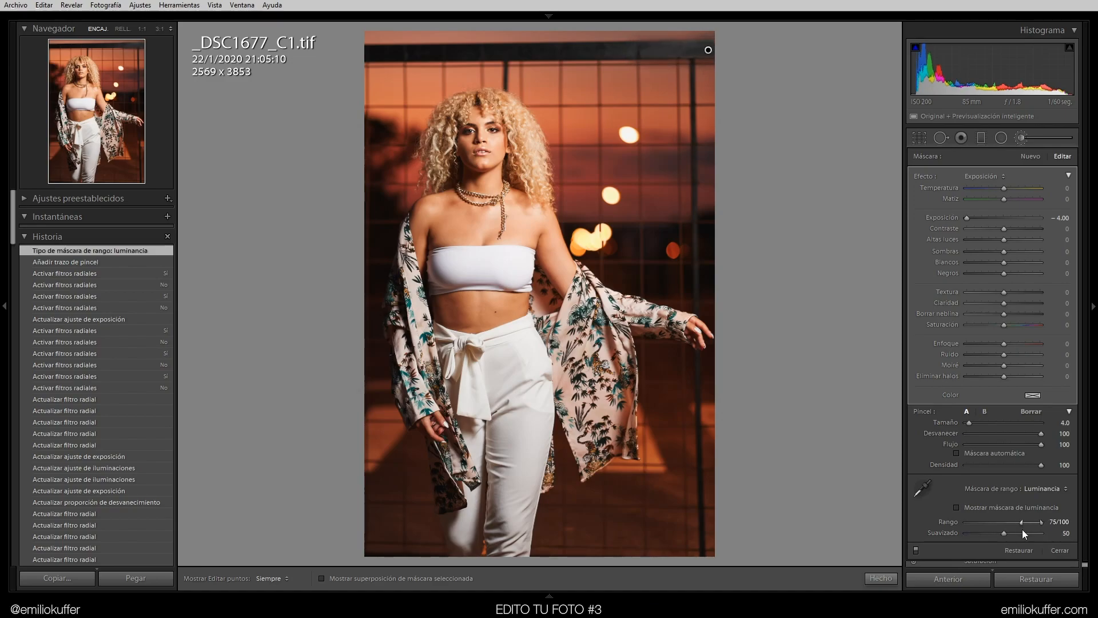
pyautogui.doubleClick(941, 219)
pyautogui.moveTo(983, 240); pyautogui.dragTo(1001, 302)
pyautogui.moveTo(1004, 218); pyautogui.dragTo(1000, 217)
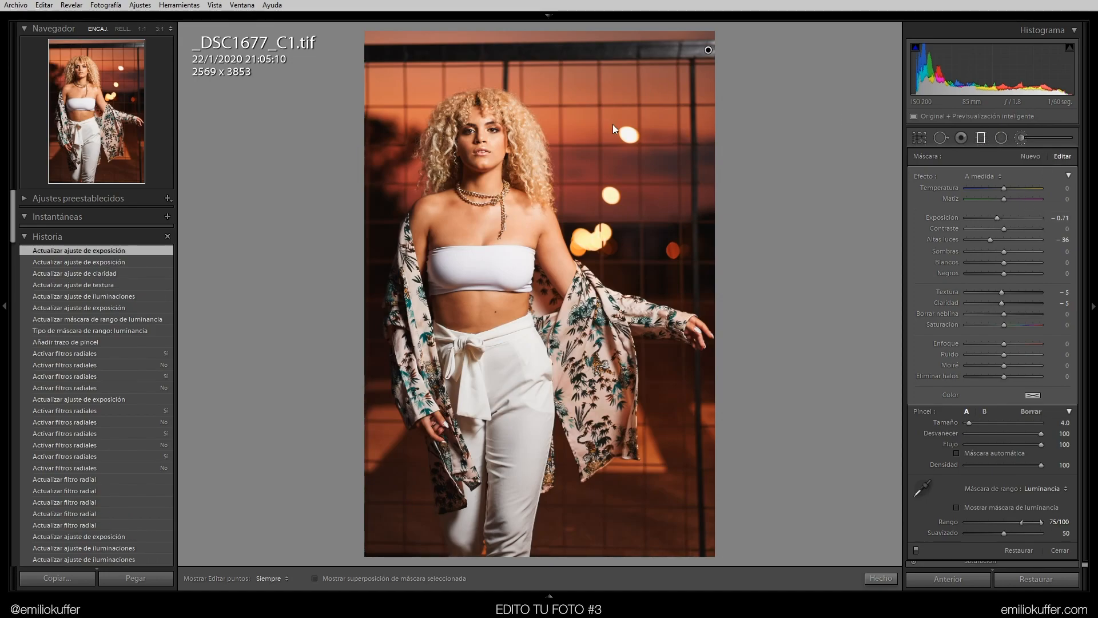
# Draw a graduated filter across the top of the photo and adjust its angle and width
pyautogui.click(982, 137)
pyautogui.moveTo(529, 40); pyautogui.dragTo(561, 105)
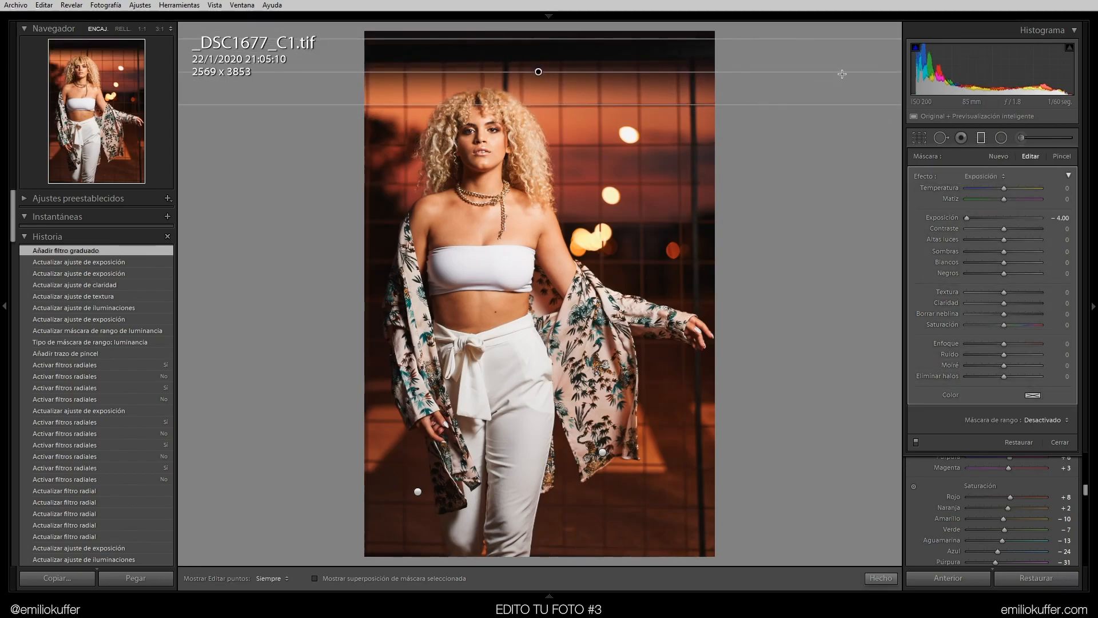
pyautogui.moveTo(700, 73); pyautogui.dragTo(760, 72)
pyautogui.moveTo(763, 69); pyautogui.dragTo(764, 68)
pyautogui.moveTo(561, 39); pyautogui.dragTo(569, 15)
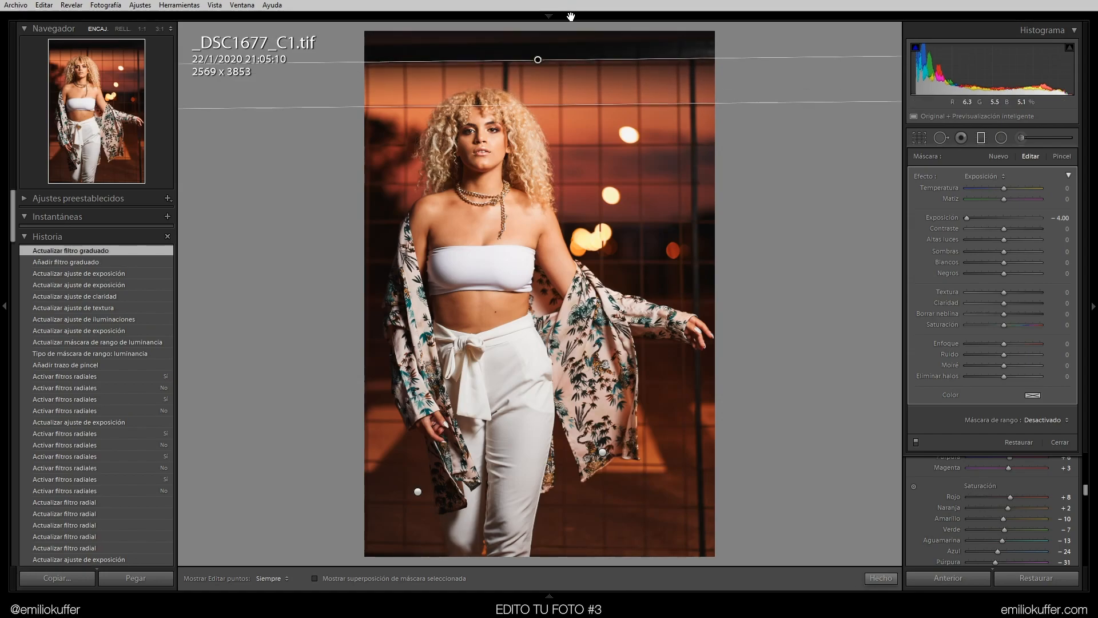
pyautogui.moveTo(560, 105); pyautogui.dragTo(565, 111)
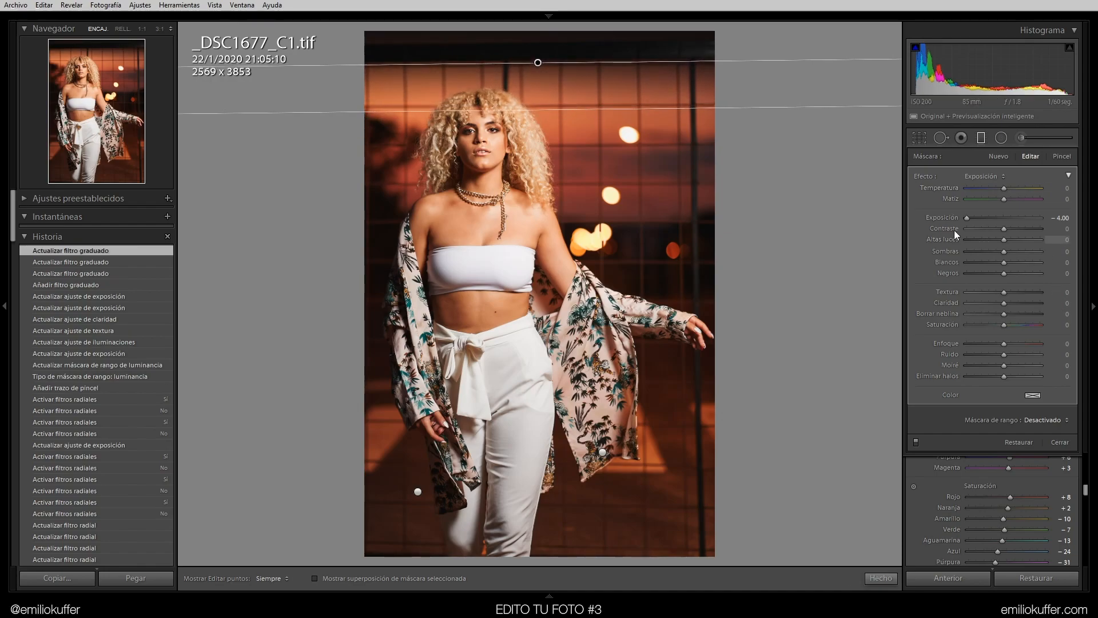
# Adjust the graduated filter's Exposure and Highlights, then close the mask tool
pyautogui.doubleClick(952, 218)
pyautogui.moveTo(1003, 240); pyautogui.dragTo(1001, 217)
pyautogui.click(1002, 217)
pyautogui.click(881, 578)
# Compare the before and after views of the photo
pyautogui.press('\\')
pyautogui.press('\\')
pyautogui.press('\\')
pyautogui.press('\\')
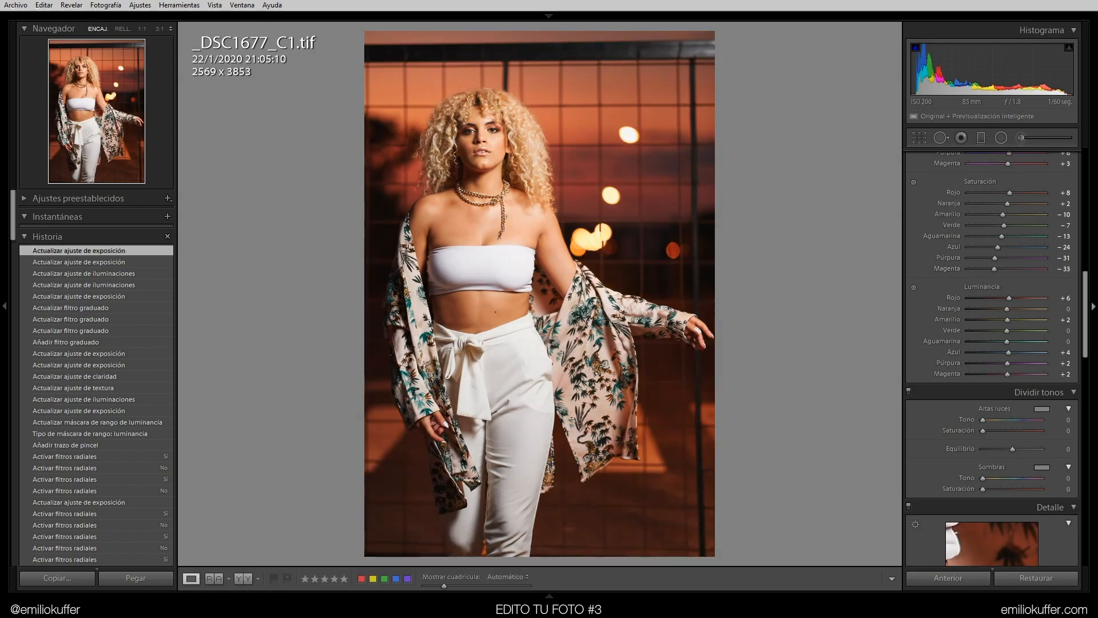
pyautogui.scroll(10, 992, 343)
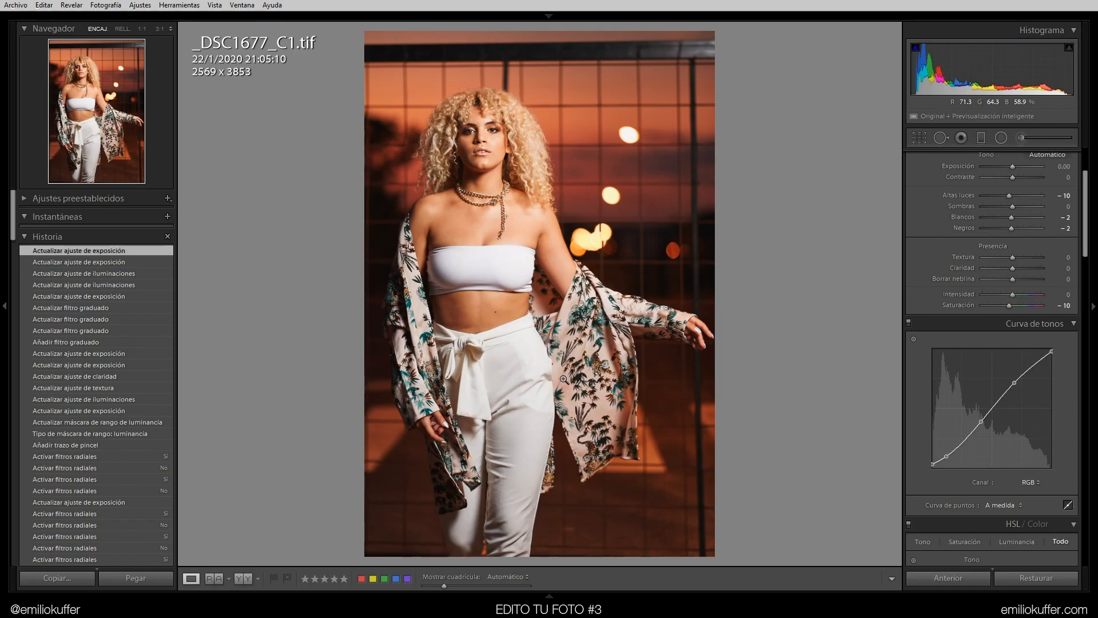
pyautogui.press('\\')
pyautogui.press('\\')
# Set the split toning highlights Hue to 60 and toggle split toning on and off to compare
pyautogui.moveTo(1085, 199); pyautogui.dragTo(1088, 308)
pyautogui.moveTo(990, 389)
pyautogui.mouseDown()
pyautogui.moveTo(1000, 392)
pyautogui.moveTo(973, 392)
pyautogui.moveTo(995, 396)
pyautogui.moveTo(993, 382)
pyautogui.moveTo(1017, 381)
pyautogui.moveTo(997, 383)
pyautogui.mouseUp()
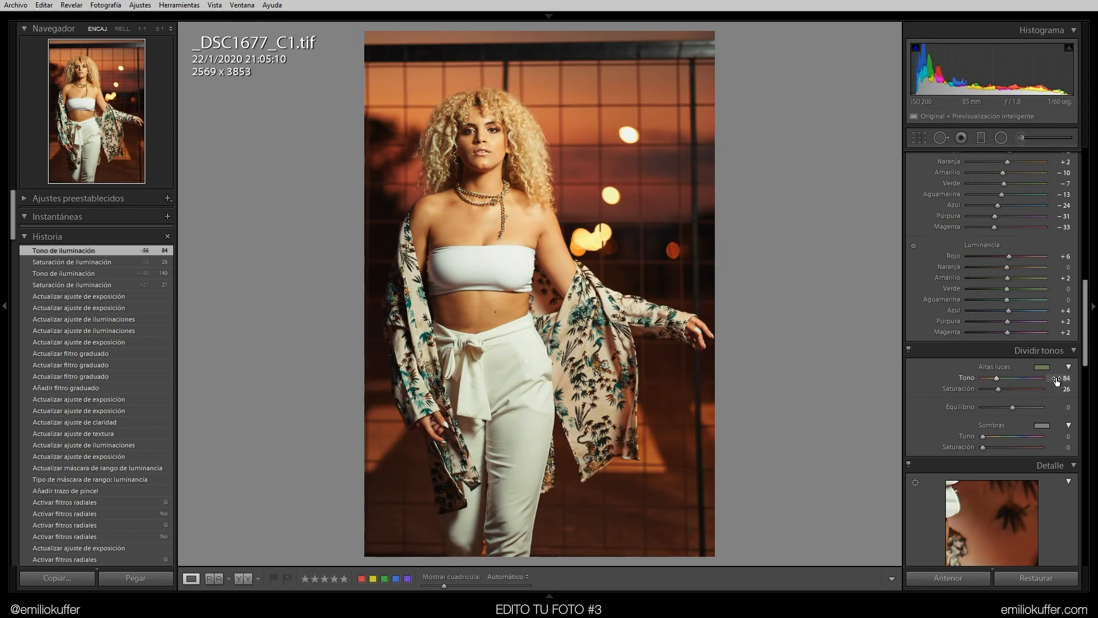
pyautogui.click(1060, 378)
pyautogui.write('60')
pyautogui.press('Return')
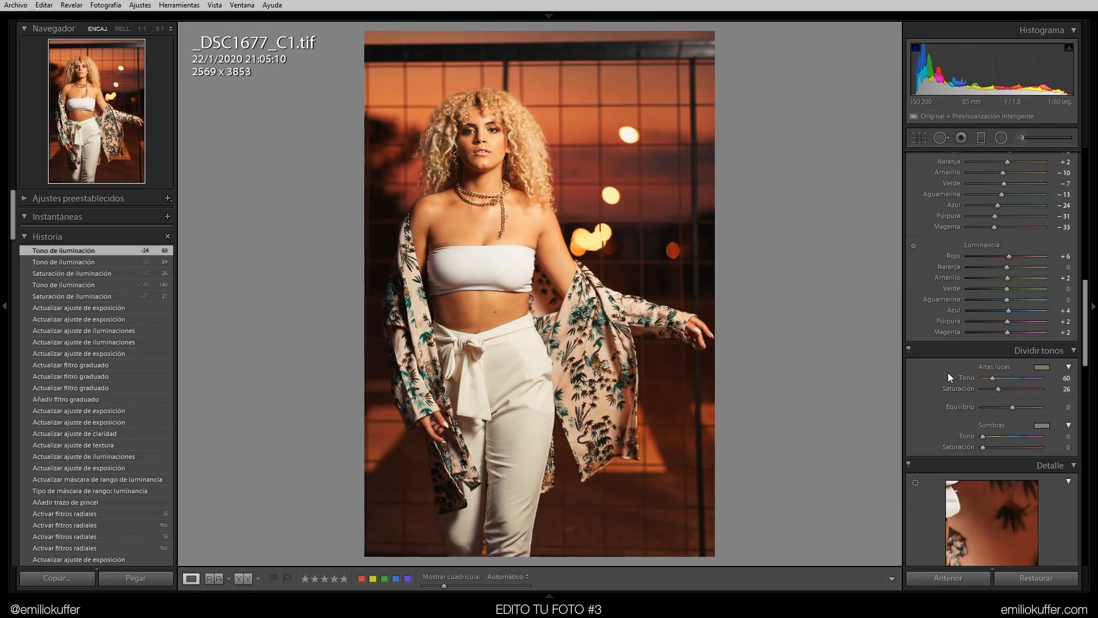
pyautogui.click(908, 350)
pyautogui.click(908, 350)
pyautogui.click(908, 350)
pyautogui.click(909, 350)
# Set the split toning Balance to +30
pyautogui.moveTo(998, 389); pyautogui.dragTo(986, 390)
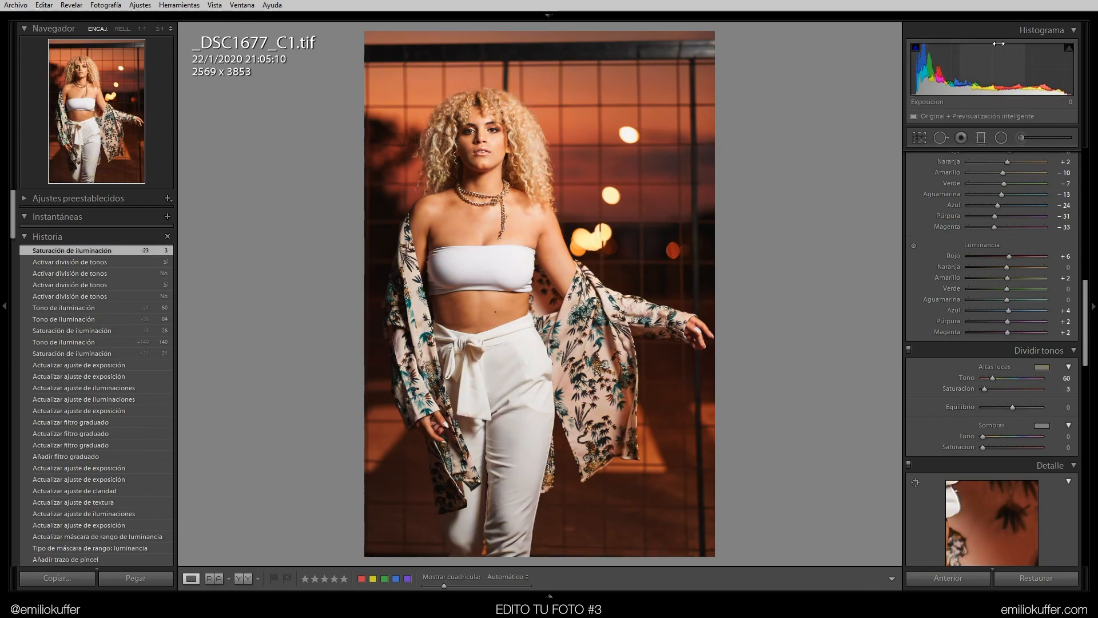
pyautogui.click(1012, 407)
pyautogui.moveTo(985, 389); pyautogui.dragTo(1027, 406)
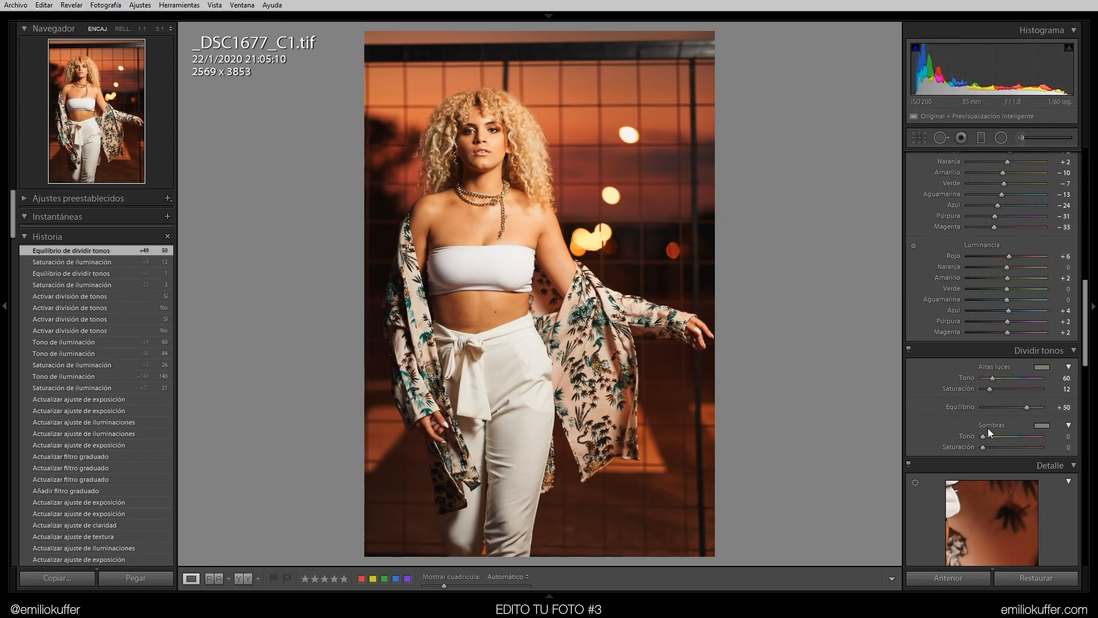
pyautogui.moveTo(1028, 407)
pyautogui.mouseDown()
pyautogui.moveTo(995, 407)
pyautogui.moveTo(1033, 409)
pyautogui.mouseUp()
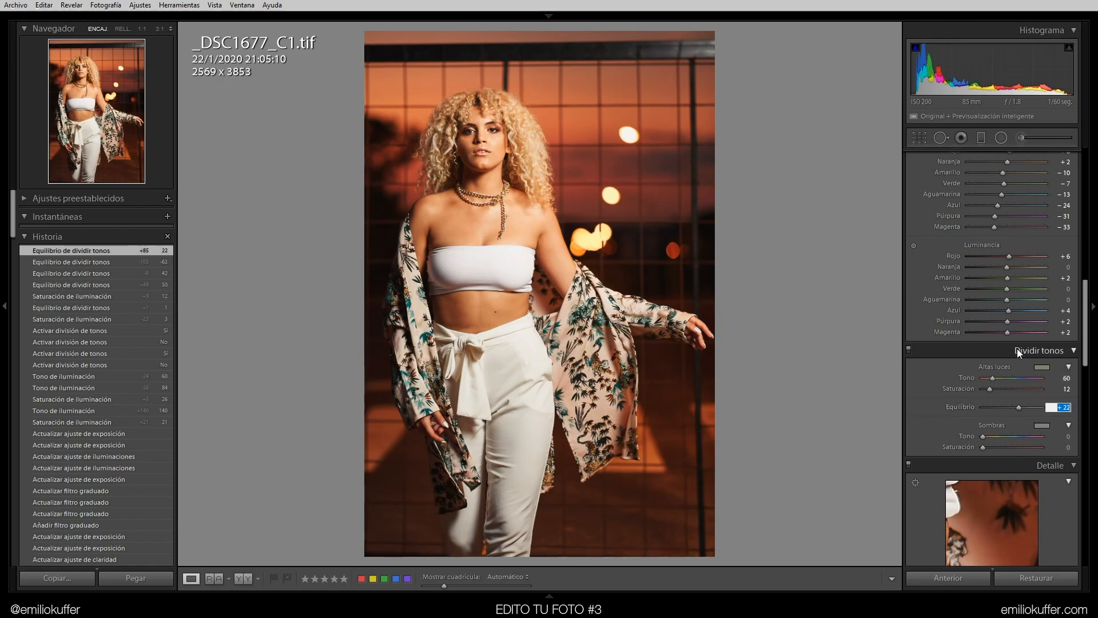
pyautogui.write('30')
pyautogui.press('Return')
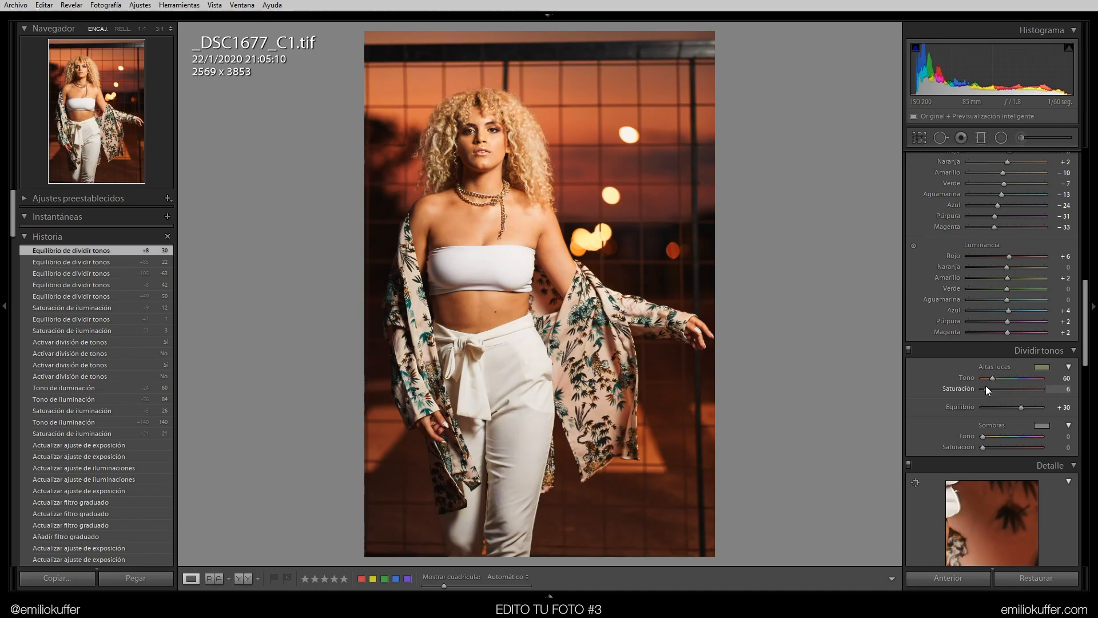
# Set the split toning highlights Saturation to 8
pyautogui.moveTo(990, 390)
pyautogui.mouseDown()
pyautogui.moveTo(1000, 392)
pyautogui.moveTo(986, 390)
pyautogui.mouseUp()
pyautogui.click(1064, 389)
pyautogui.write('8')
pyautogui.press('Return')
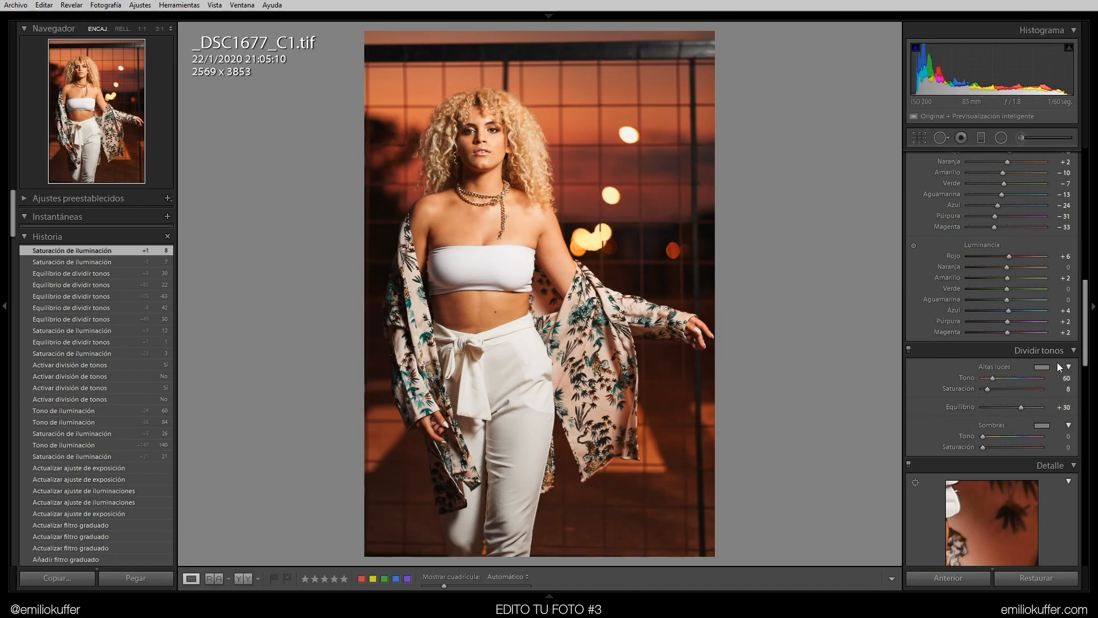
# Set the split toning shadows Hue to 170 and Saturation to 10, toggling split toning to compare
pyautogui.scroll(-2, 1001, 354)
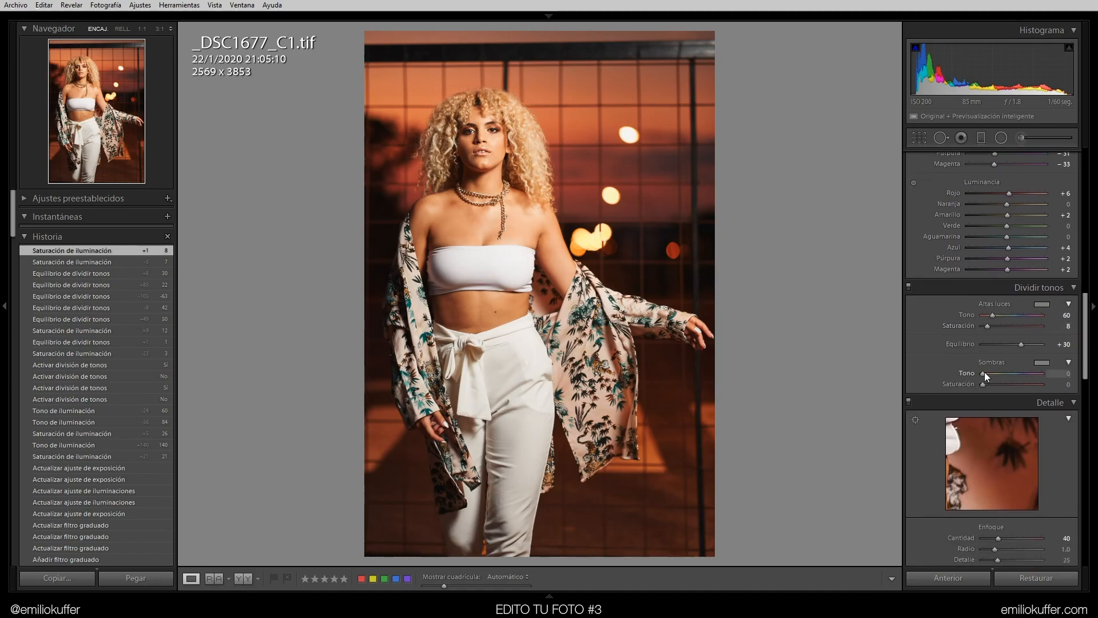
pyautogui.moveTo(994, 373)
pyautogui.mouseDown()
pyautogui.moveTo(1007, 384)
pyautogui.moveTo(988, 381)
pyautogui.moveTo(1007, 382)
pyautogui.mouseUp()
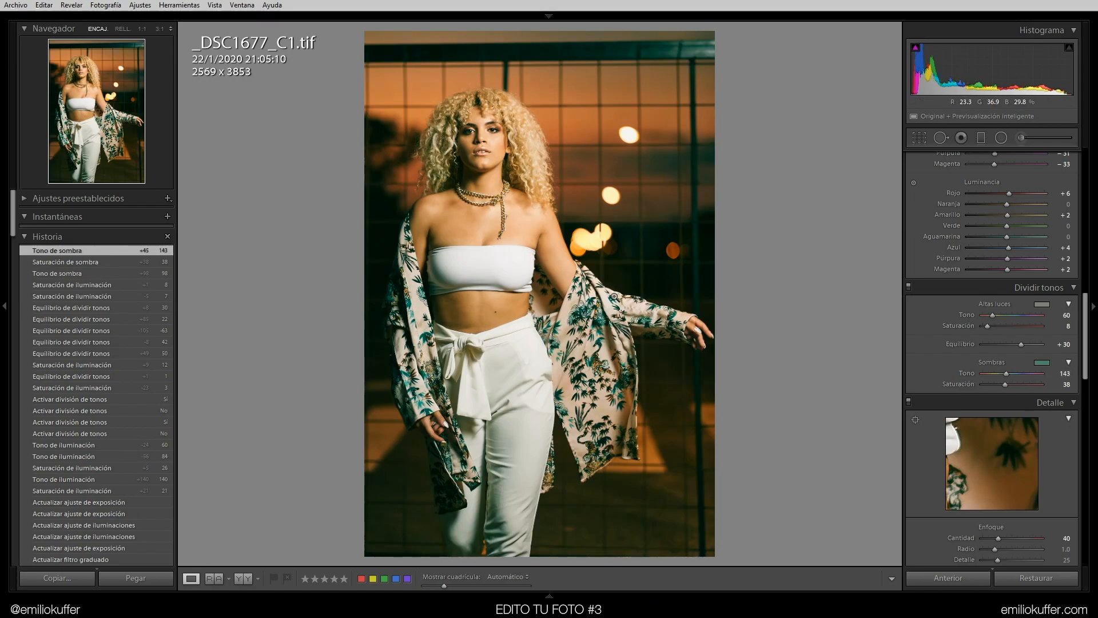
pyautogui.moveTo(1002, 373); pyautogui.dragTo(1010, 378)
pyautogui.click(1052, 372)
pyautogui.write('170')
pyautogui.press('Return')
pyautogui.moveTo(993, 385)
pyautogui.mouseDown()
pyautogui.moveTo(975, 389)
pyautogui.moveTo(993, 385)
pyautogui.mouseUp()
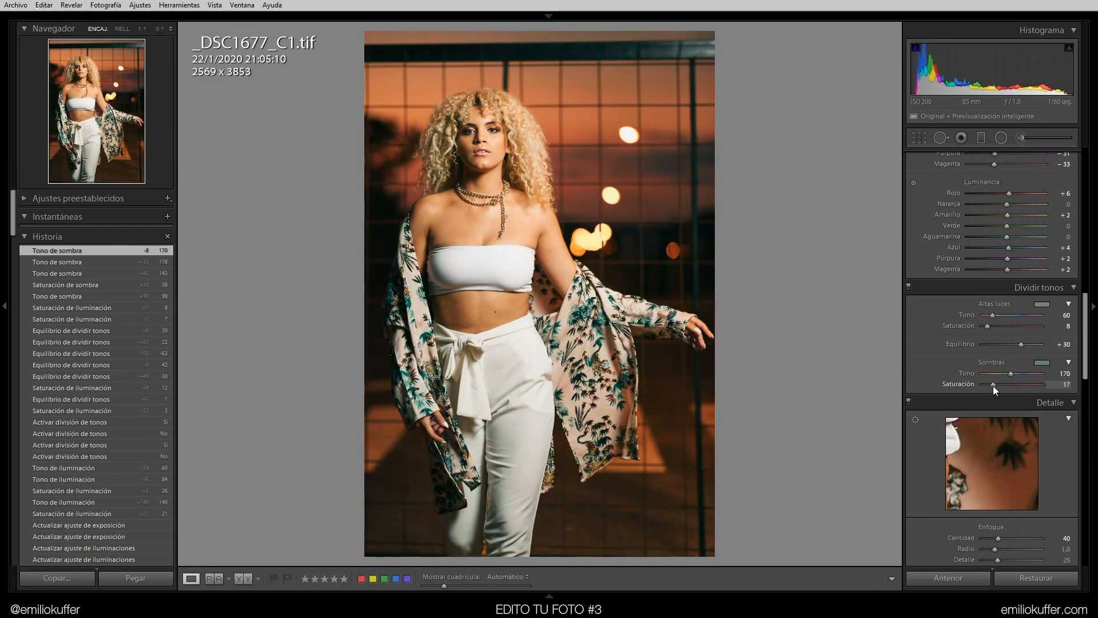
pyautogui.click(1061, 385)
pyautogui.write('10')
pyautogui.press('Return')
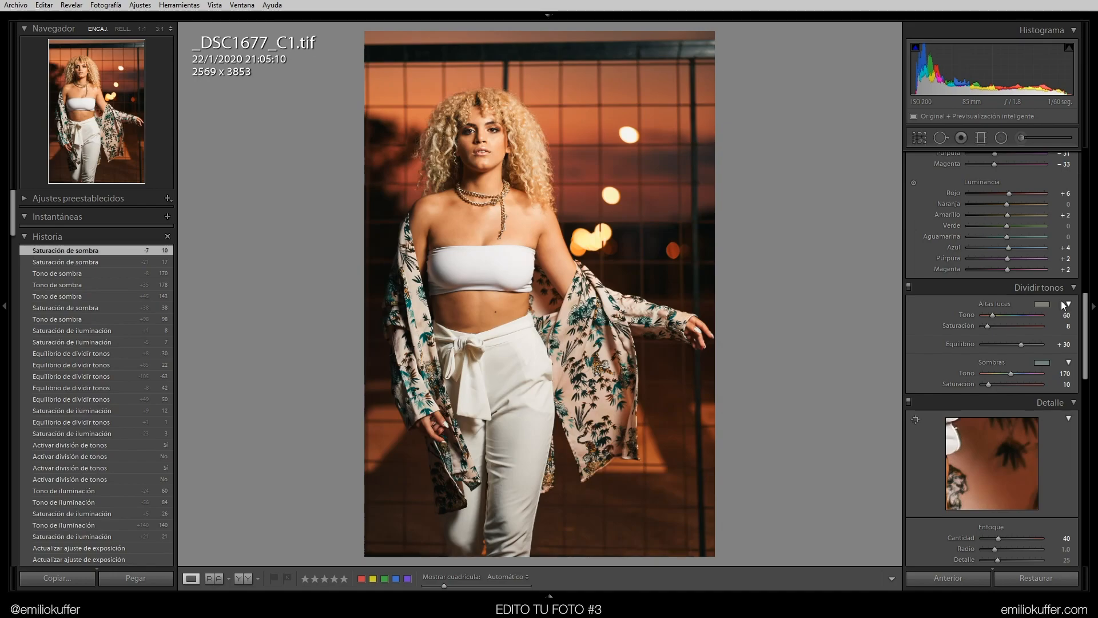
pyautogui.click(909, 286)
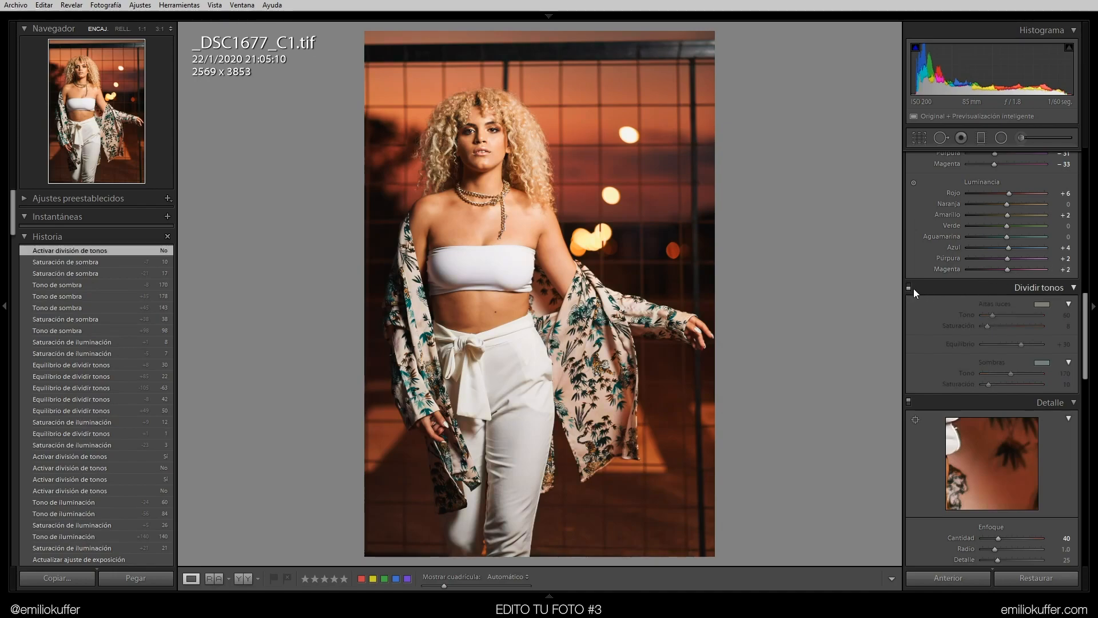
pyautogui.click(909, 286)
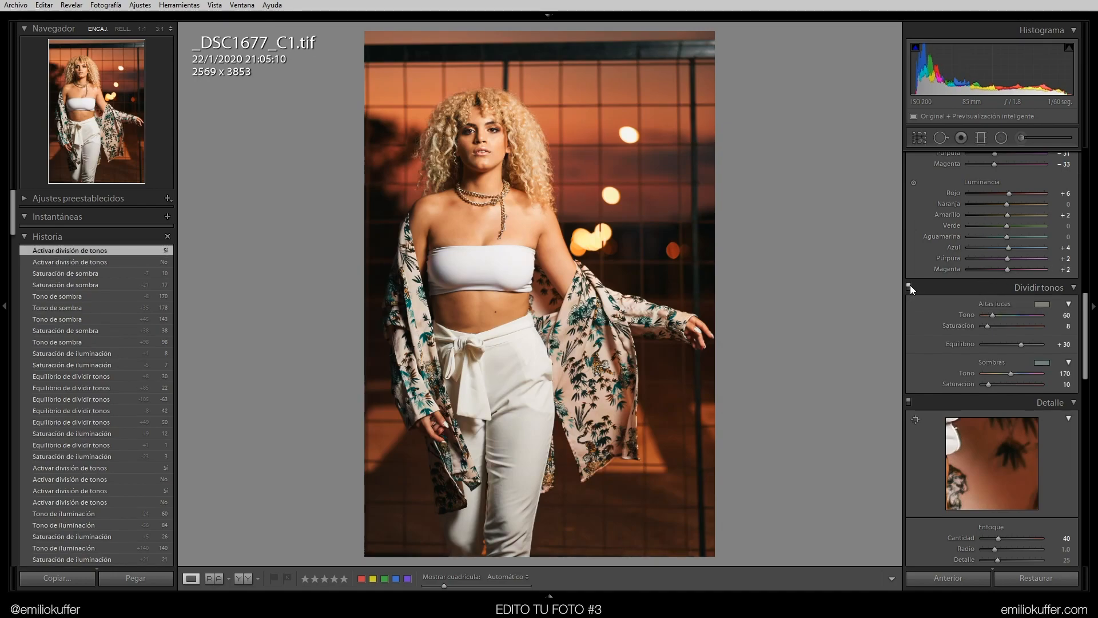
# Zoom into the face and toggle split toning off and on repeatedly to compare its effect, then return to the full view
pyautogui.click(909, 286)
pyautogui.click(908, 286)
pyautogui.click(433, 144)
pyautogui.moveTo(655, 211); pyautogui.dragTo(657, 362)
pyautogui.click(908, 286)
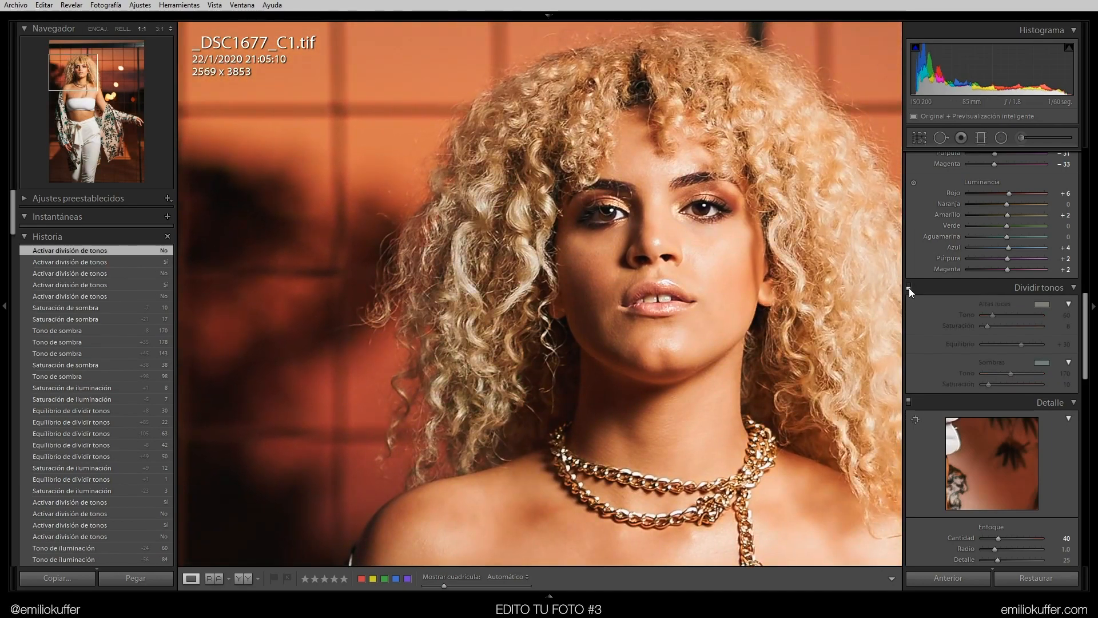
pyautogui.click(908, 287)
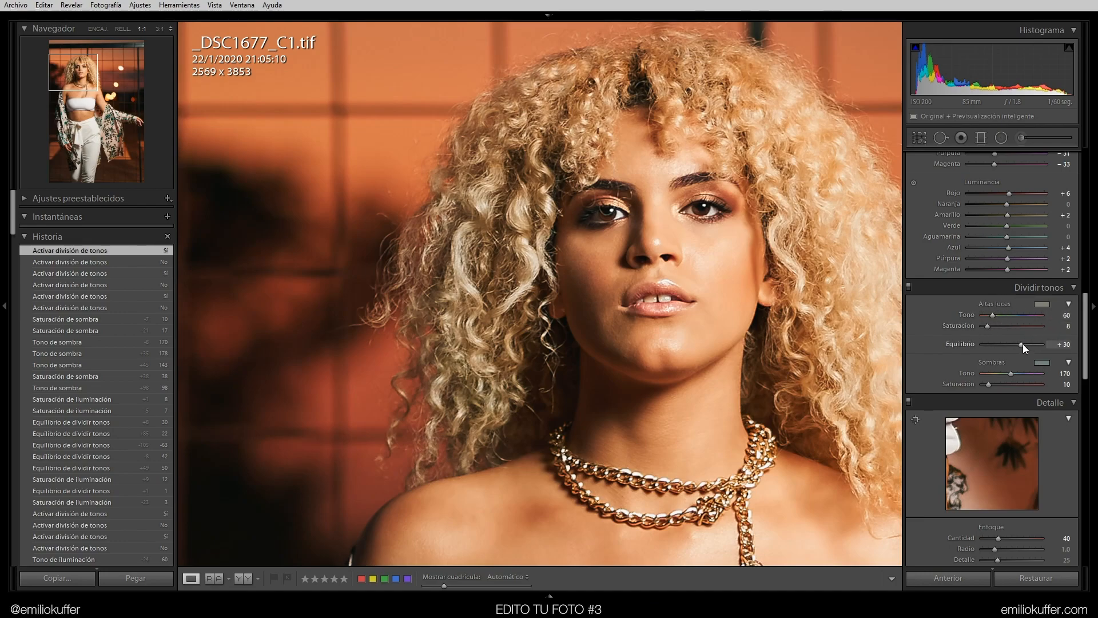
pyautogui.click(909, 287)
pyautogui.click(909, 287)
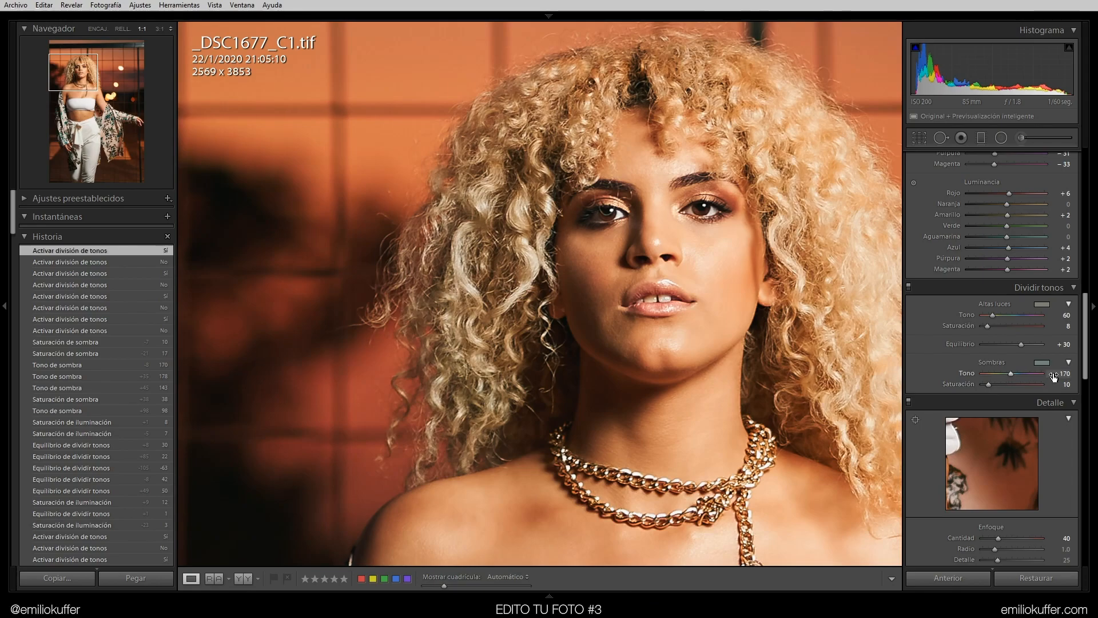
pyautogui.click(909, 287)
pyautogui.click(908, 287)
pyautogui.click(460, 256)
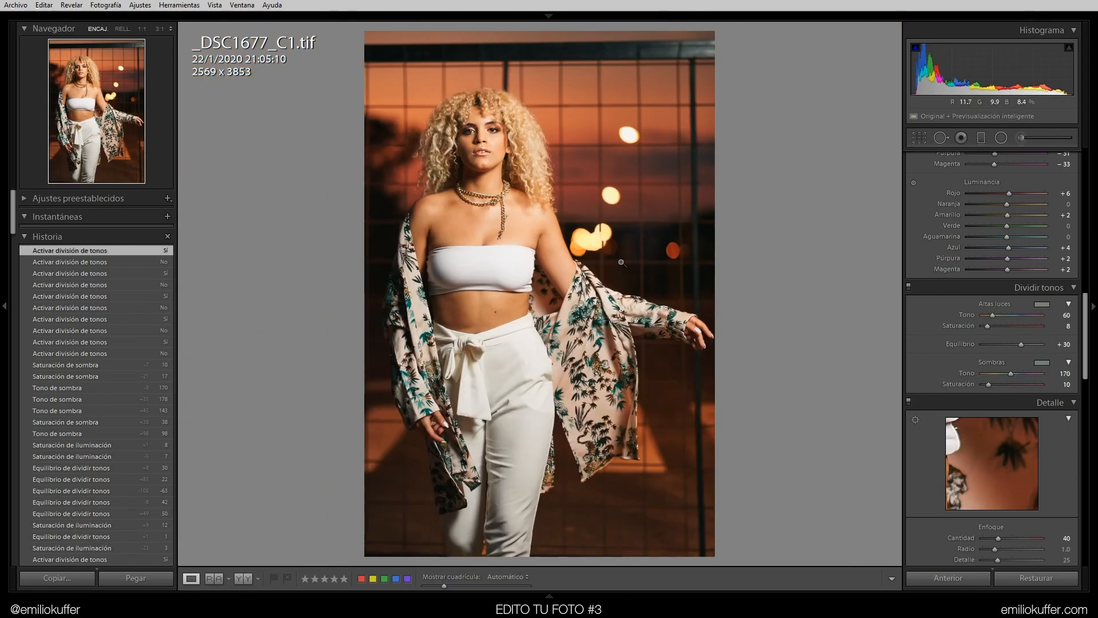
# Compare the before and after views of the photo and open its Export options
pyautogui.press('\\')
pyautogui.press('\\')
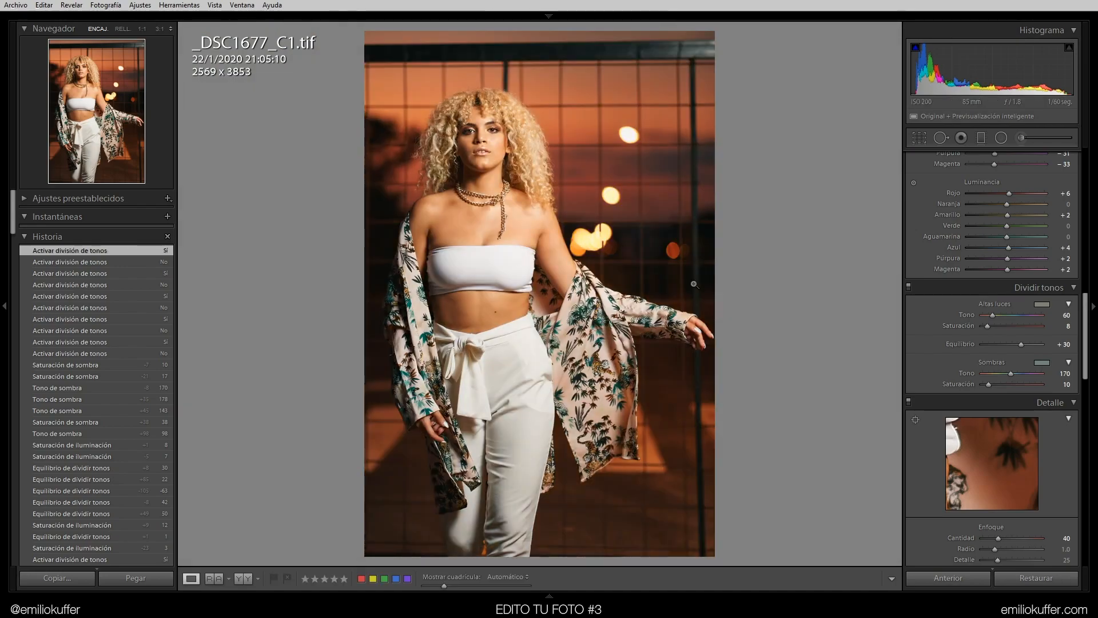
pyautogui.rightClick(662, 201)
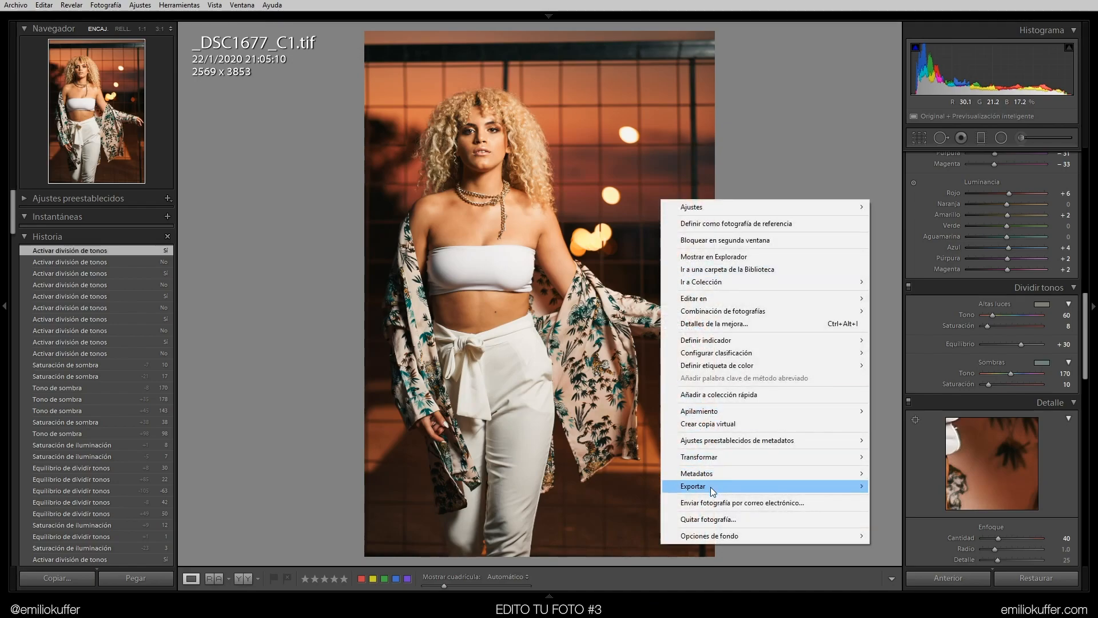
pyautogui.moveTo(712, 486)
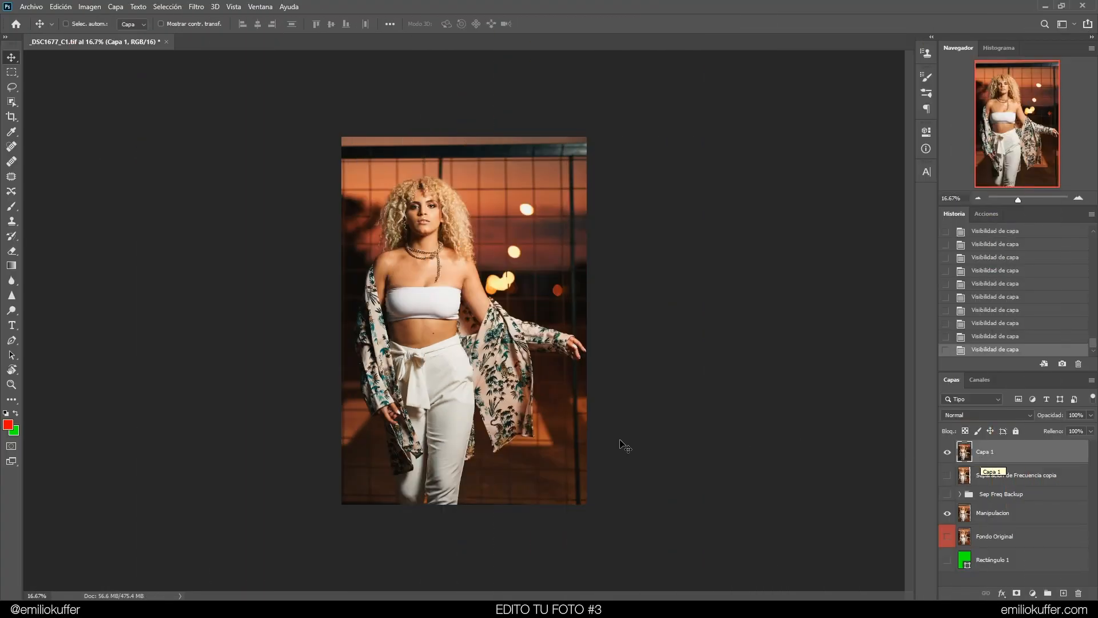
# In Photoshop, select the Rectangular Marquee tool and step through the Manipulacion, Fondo Original and Capa 1 layers to compare them
pyautogui.click(11, 72)
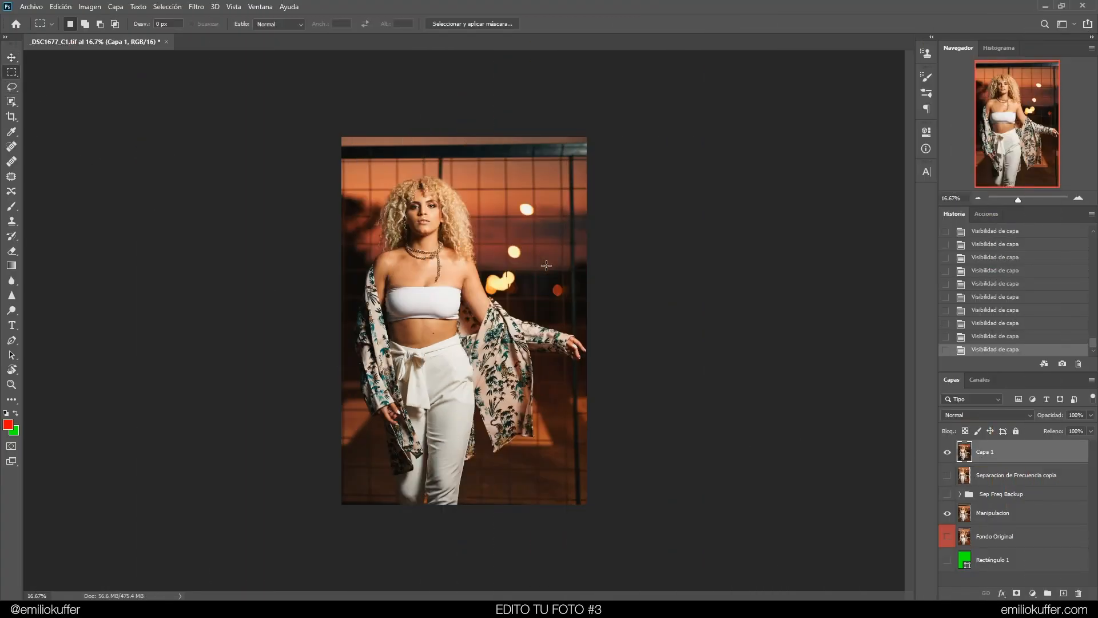
pyautogui.click(981, 513)
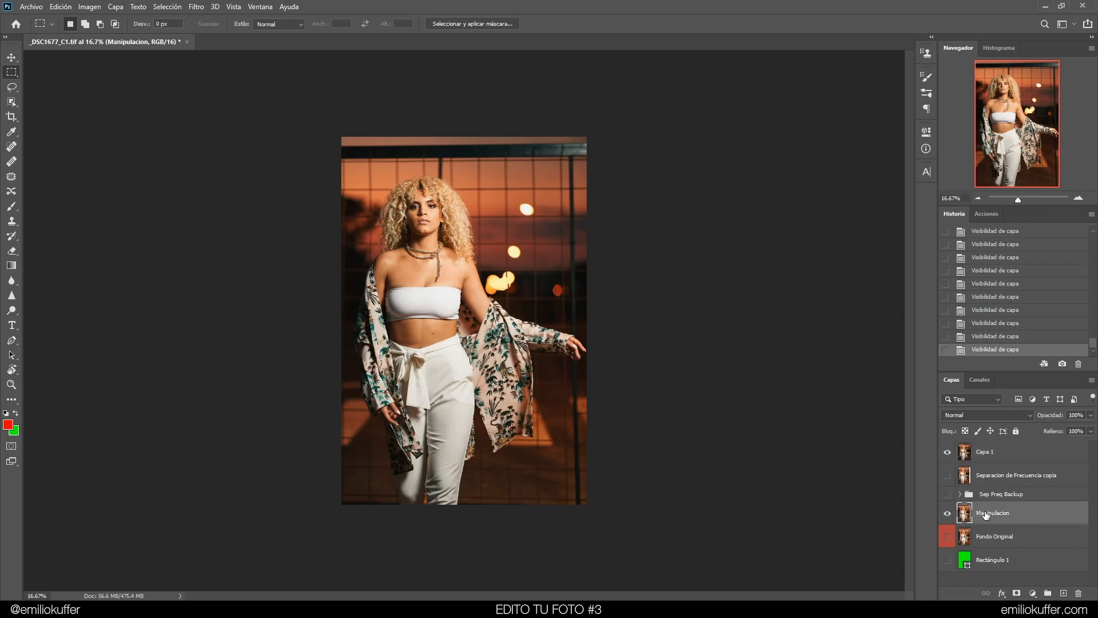
pyautogui.click(1079, 199)
pyautogui.click(968, 454)
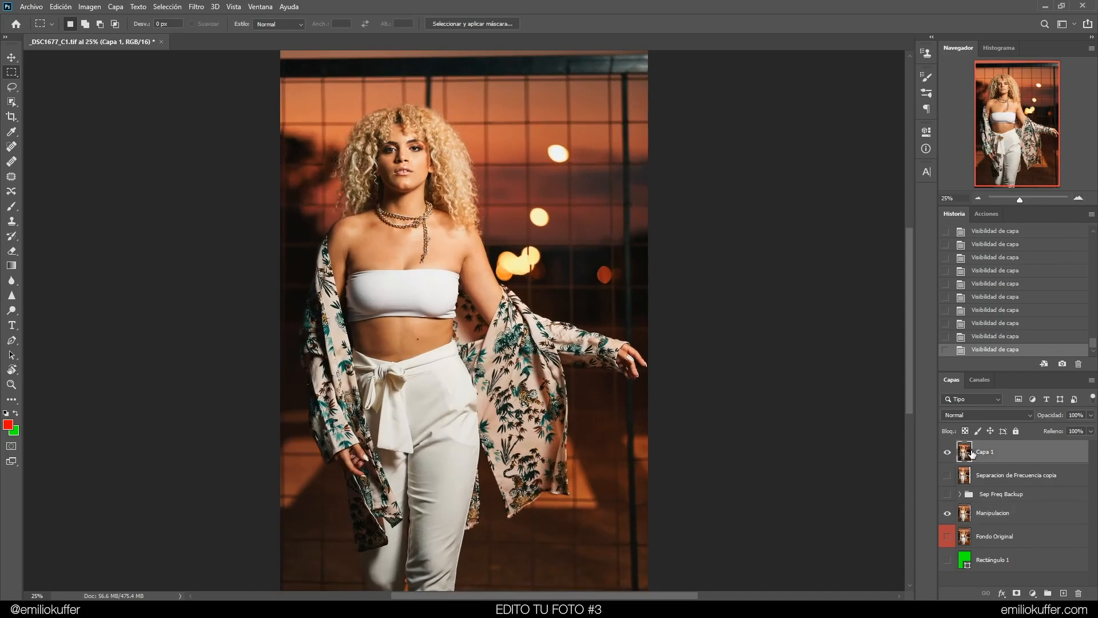
pyautogui.click(979, 517)
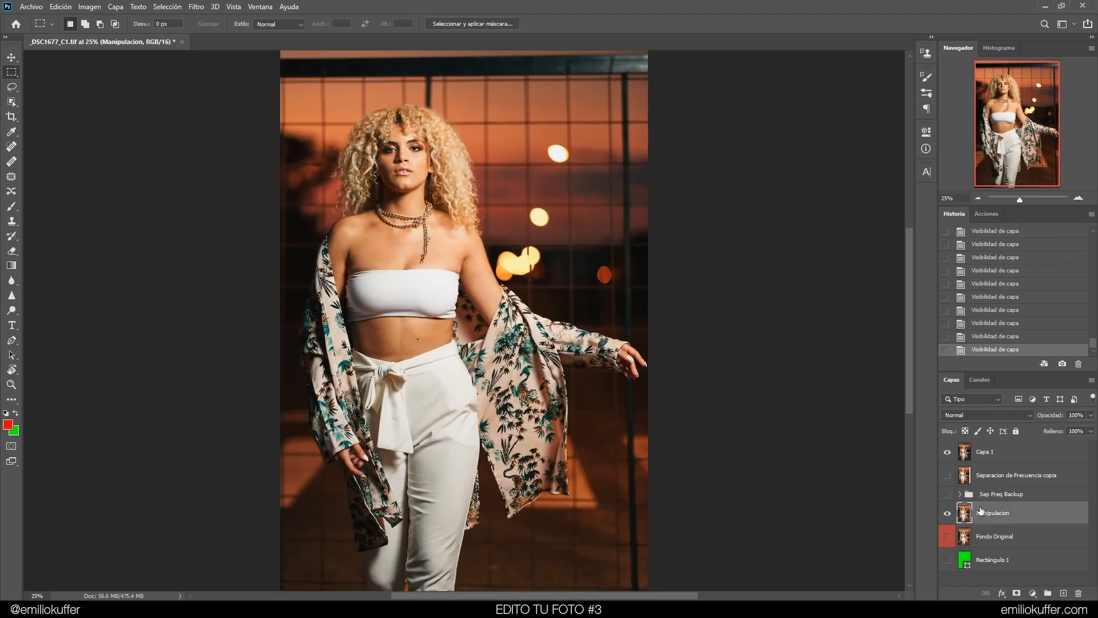
pyautogui.click(977, 538)
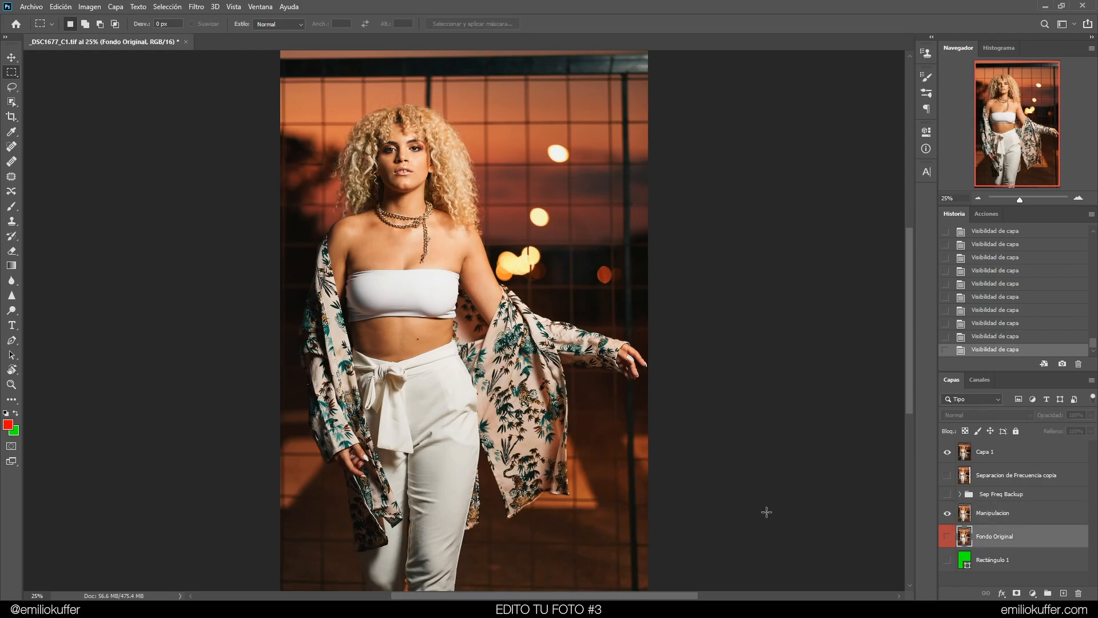
pyautogui.click(990, 519)
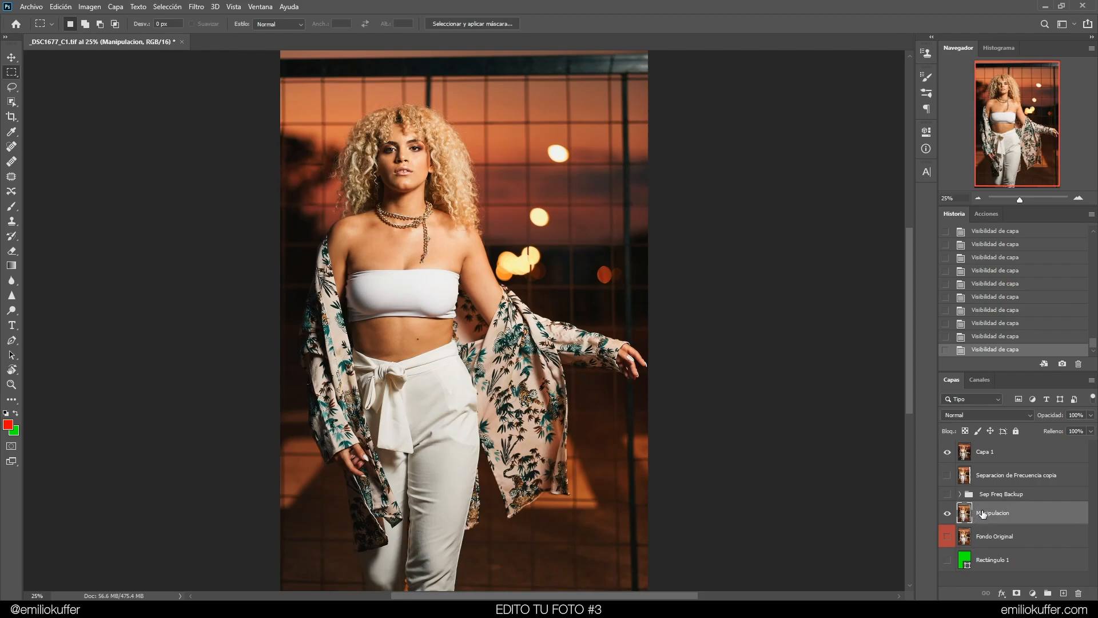
pyautogui.click(982, 456)
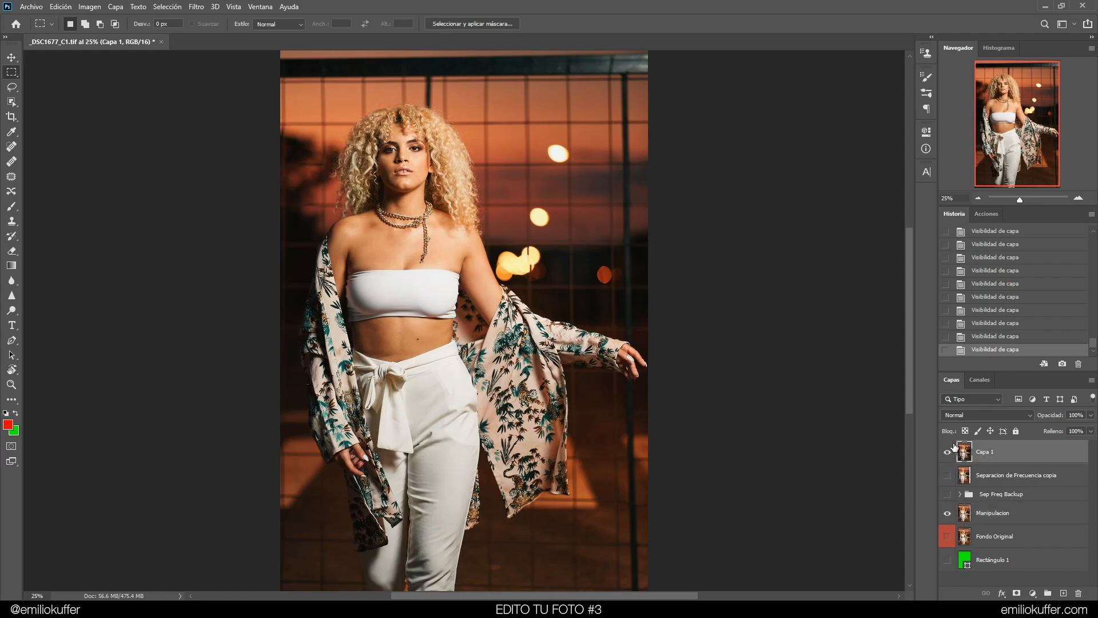
# Zoom into the face and toggle Capa 1's visibility repeatedly to compare it with the retouched layers below
pyautogui.click(947, 454)
pyautogui.click(948, 456)
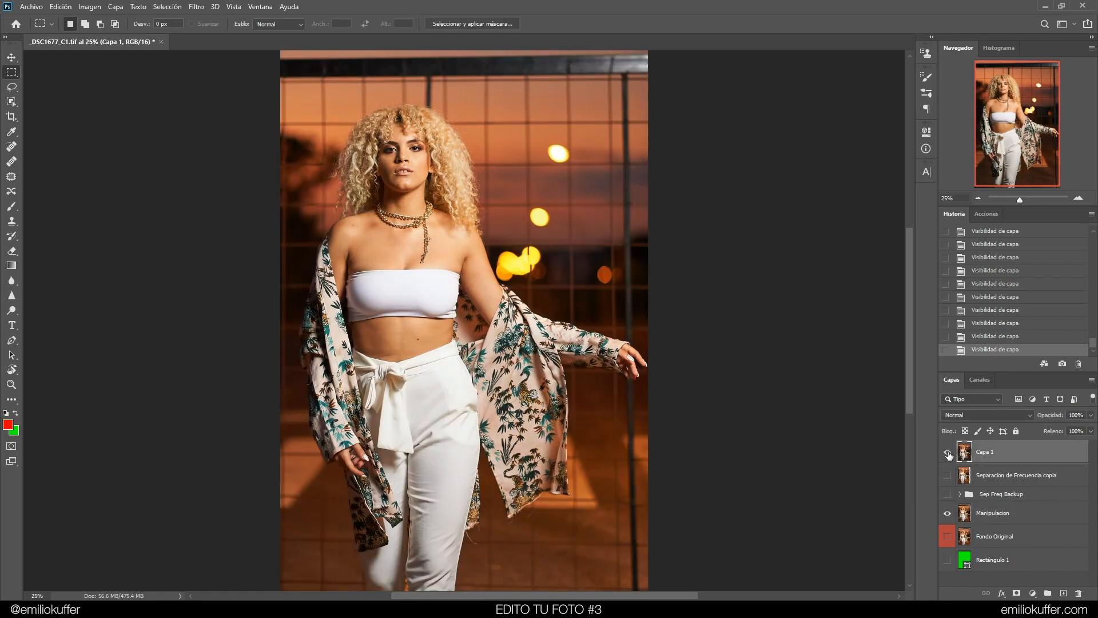
pyautogui.click(1078, 199)
pyautogui.click(1079, 199)
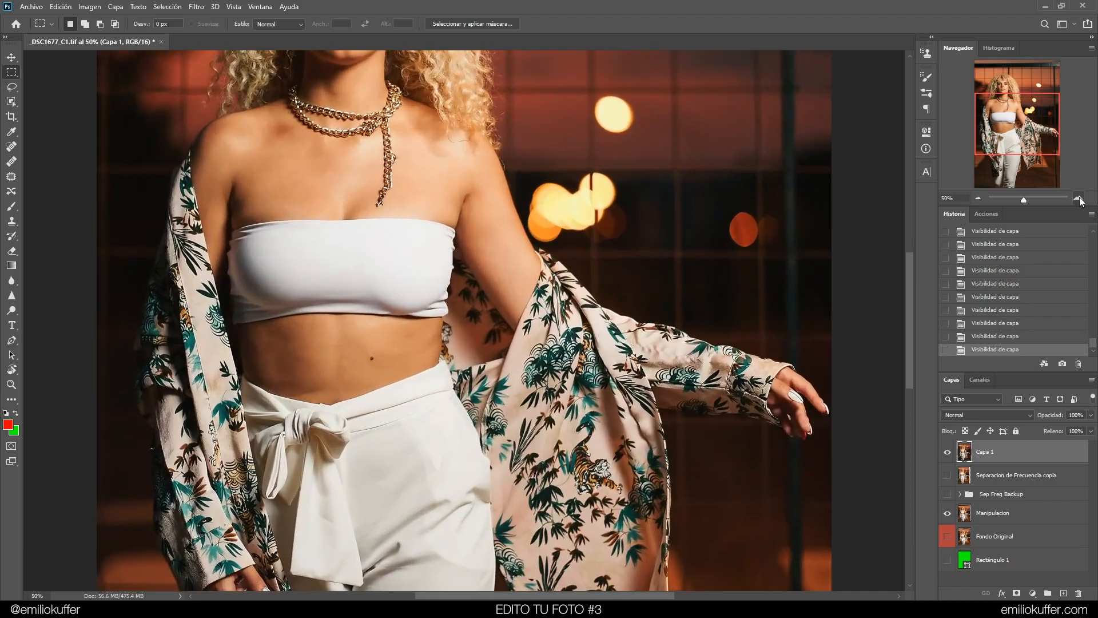
pyautogui.click(1078, 199)
pyautogui.click(1079, 199)
pyautogui.moveTo(1009, 117); pyautogui.dragTo(1002, 92)
pyautogui.click(947, 450)
pyautogui.click(949, 453)
pyautogui.click(948, 451)
pyautogui.click(948, 451)
pyautogui.click(947, 453)
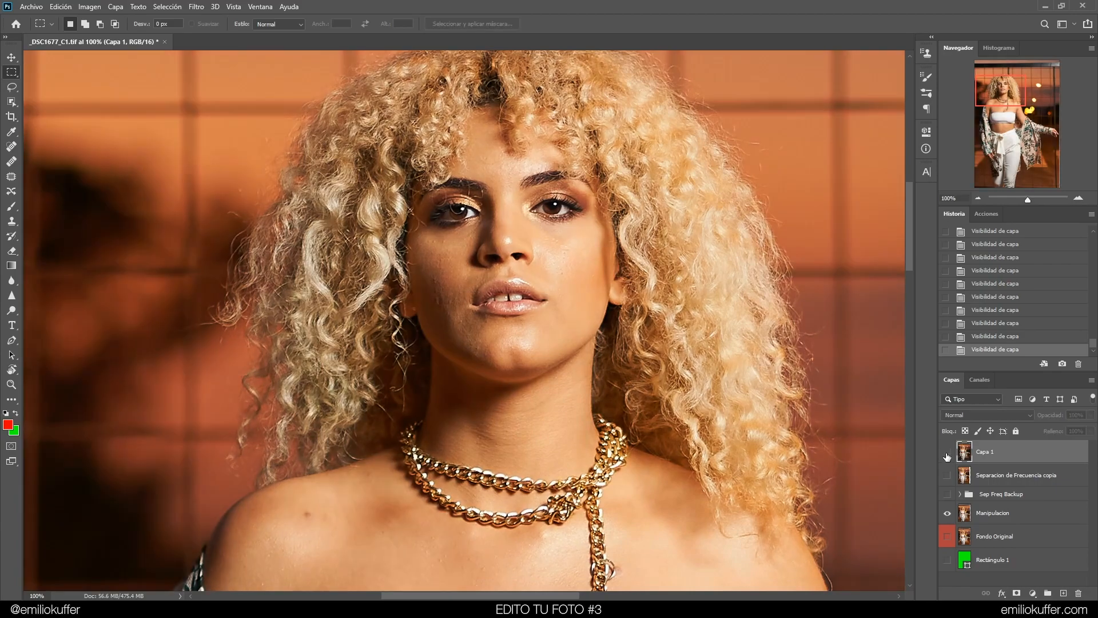
pyautogui.click(948, 453)
# Inspect the face at 200% by toggling Capa 1's visibility, then zoom back out and pan across the image
pyautogui.click(1078, 199)
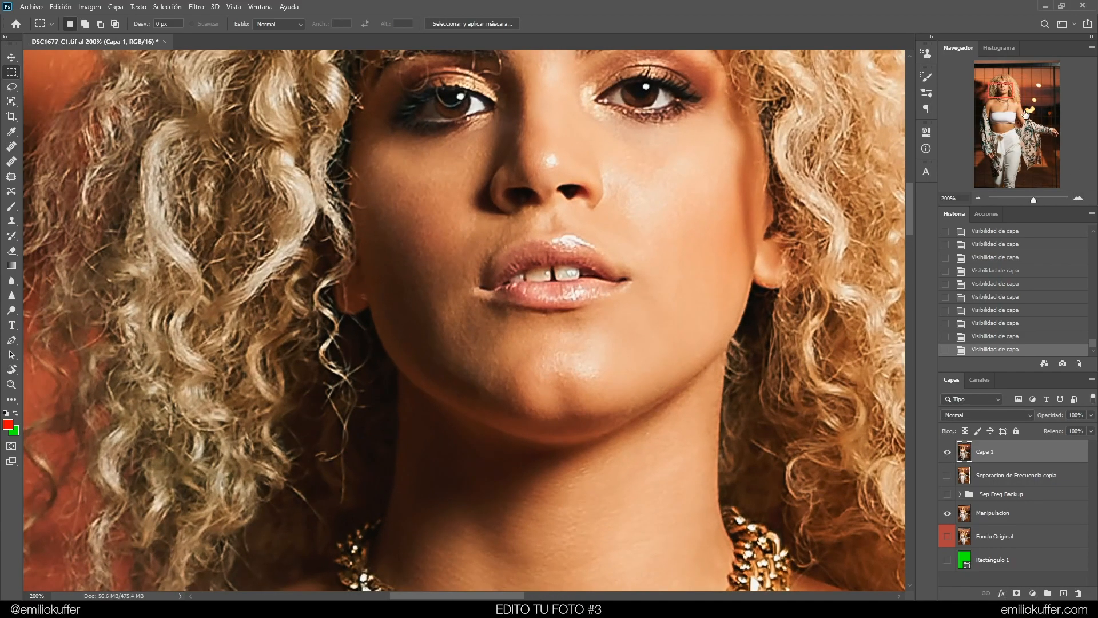
pyautogui.click(1007, 90)
pyautogui.click(948, 453)
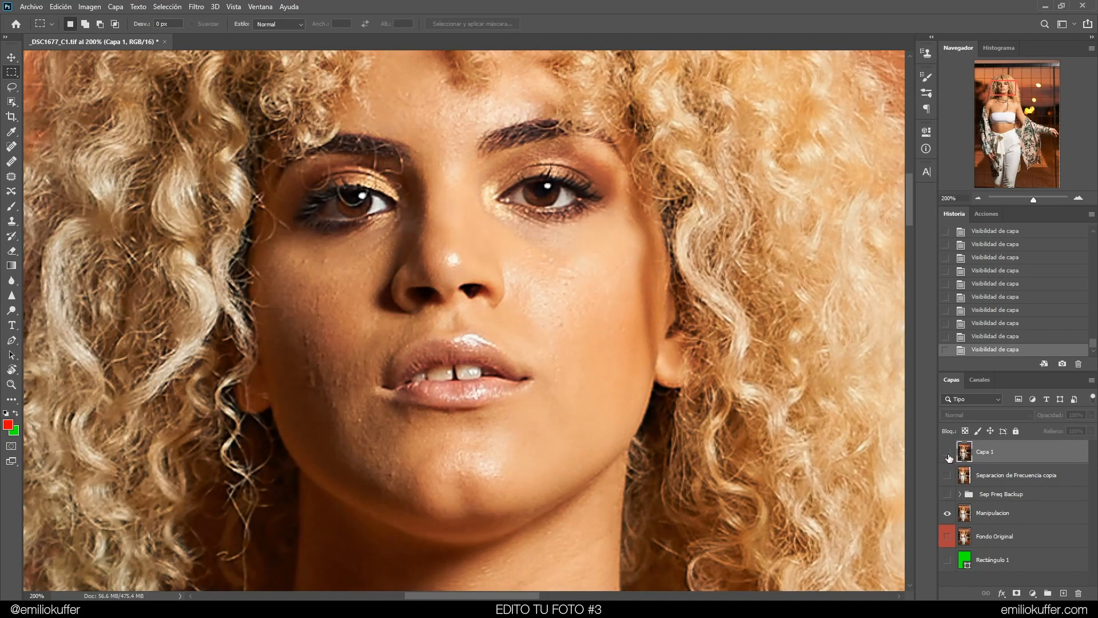
pyautogui.click(947, 453)
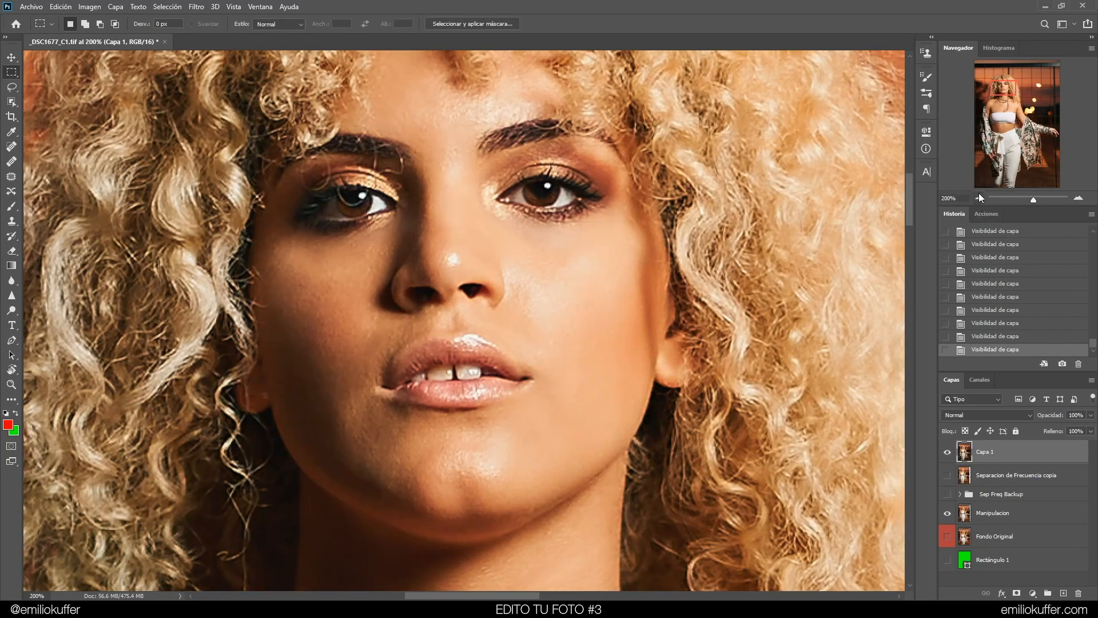
pyautogui.click(948, 452)
pyautogui.click(948, 453)
pyautogui.click(978, 199)
pyautogui.click(947, 452)
pyautogui.click(947, 452)
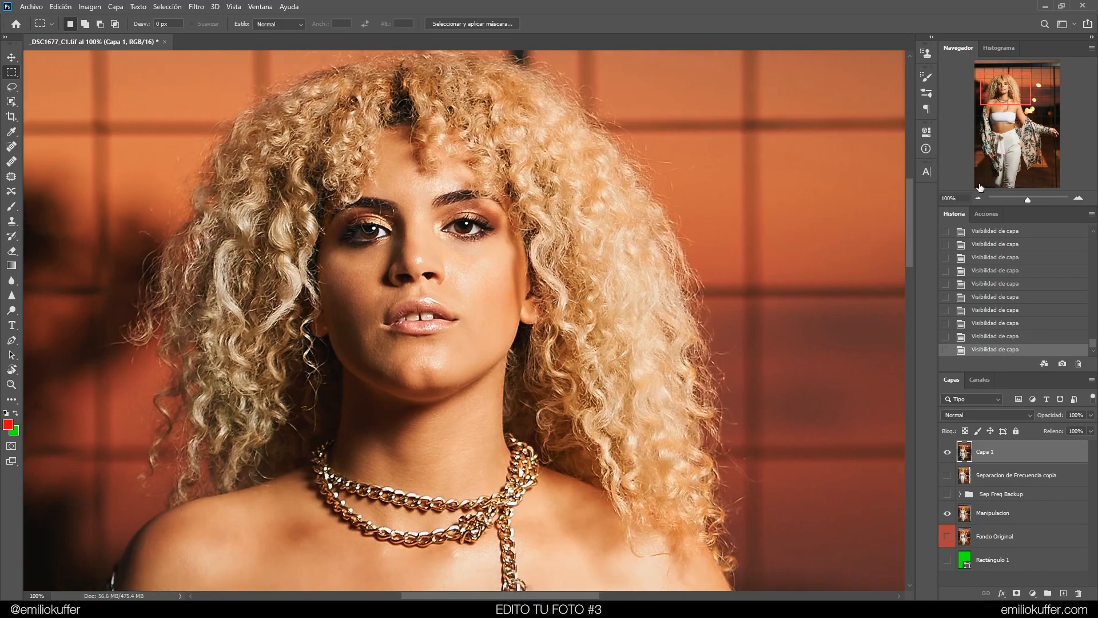
pyautogui.click(978, 198)
pyautogui.click(978, 199)
pyautogui.moveTo(693, 422); pyautogui.dragTo(620, 313)
pyautogui.moveTo(579, 248); pyautogui.dragTo(573, 281)
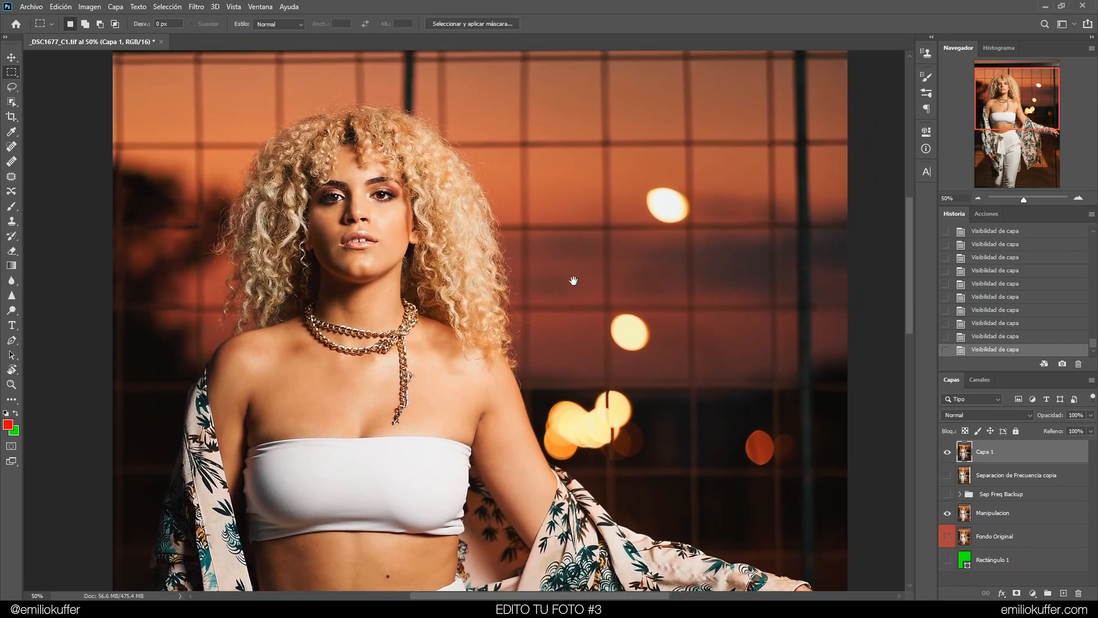